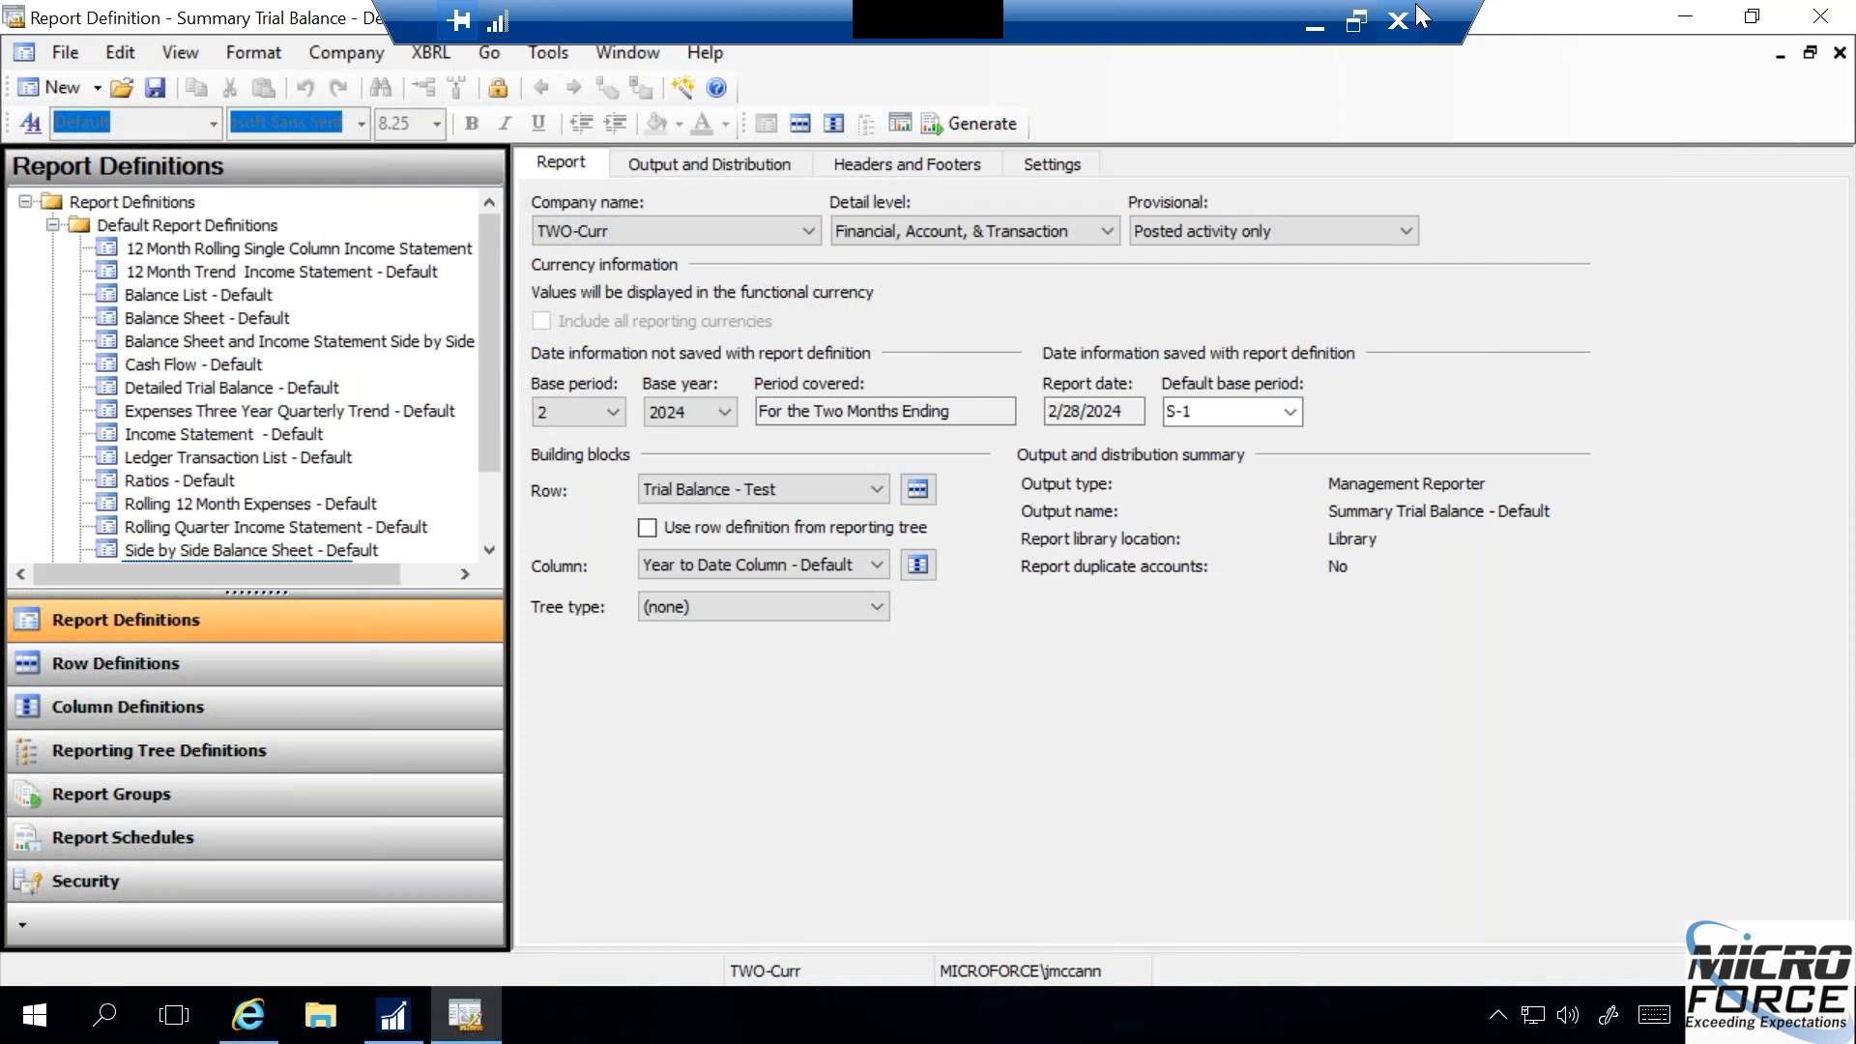
left_click(400, 1018)
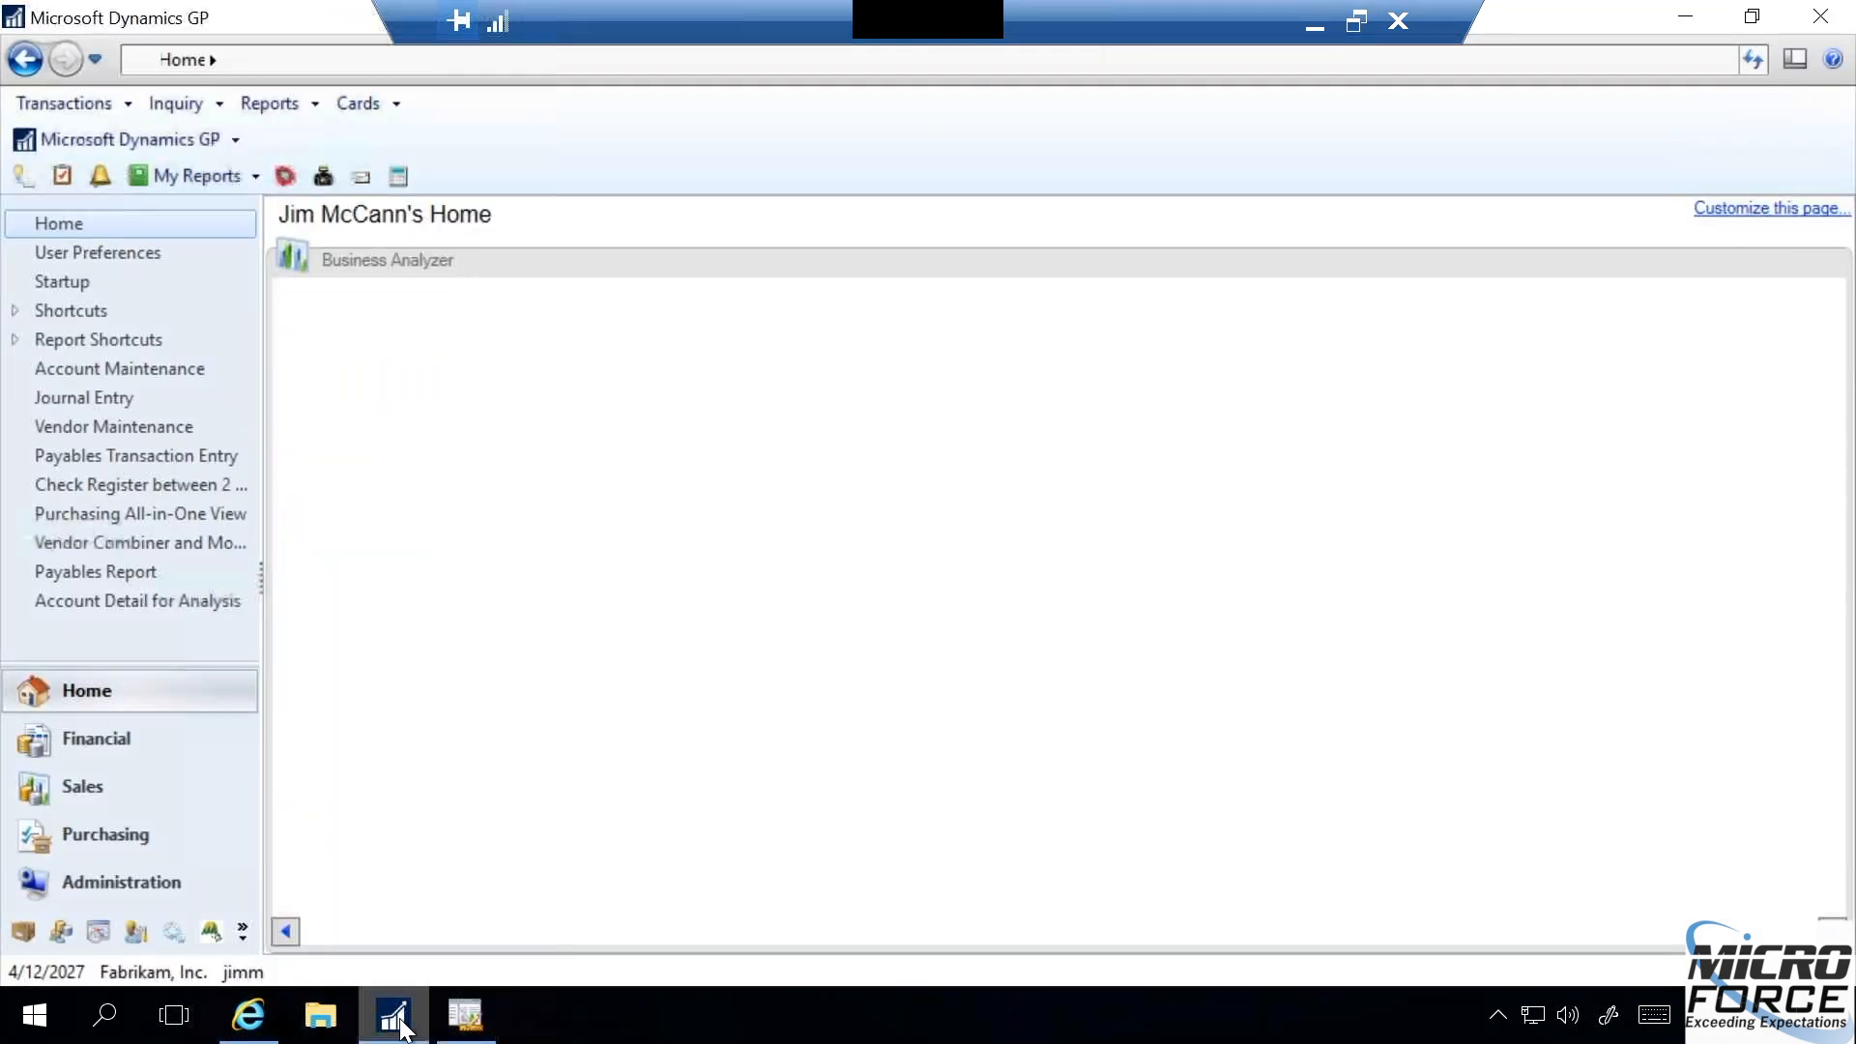
left_click(466, 1015)
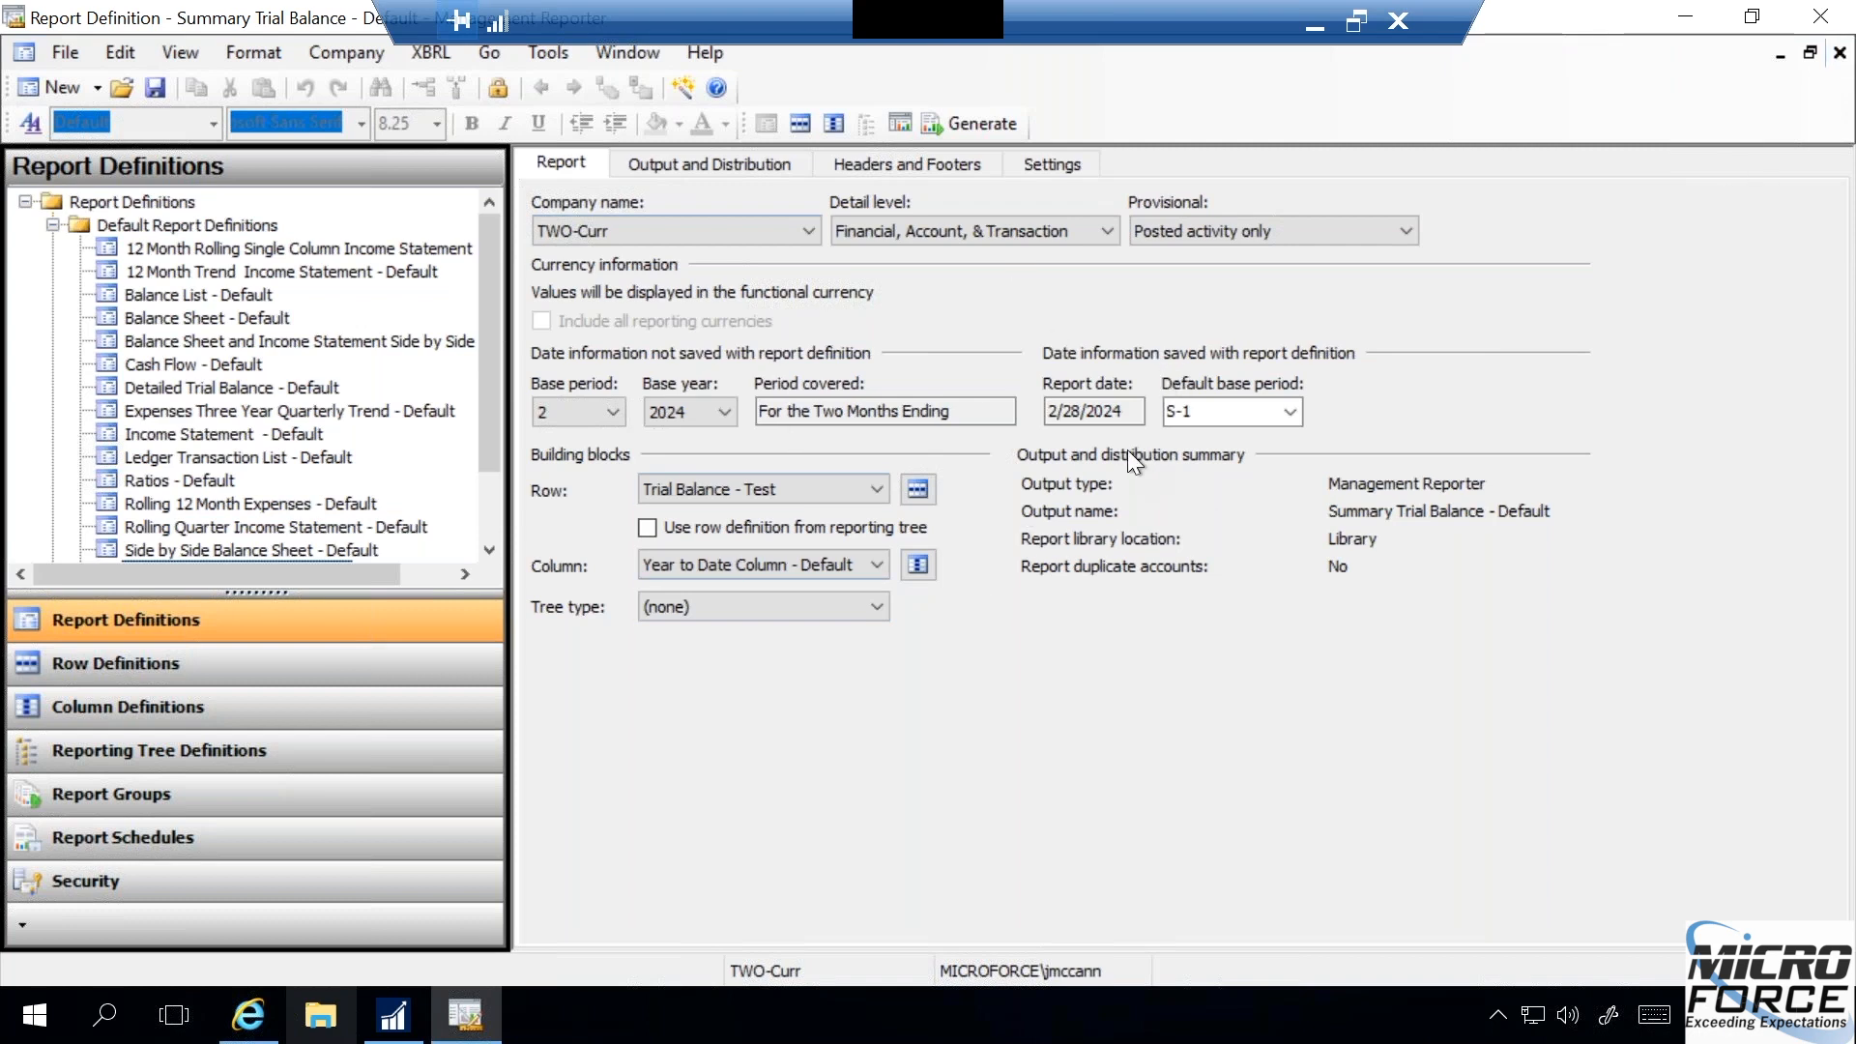
- Close the open Summary Trial Balance - Default report definition and save its changes
left_click(1840, 53)
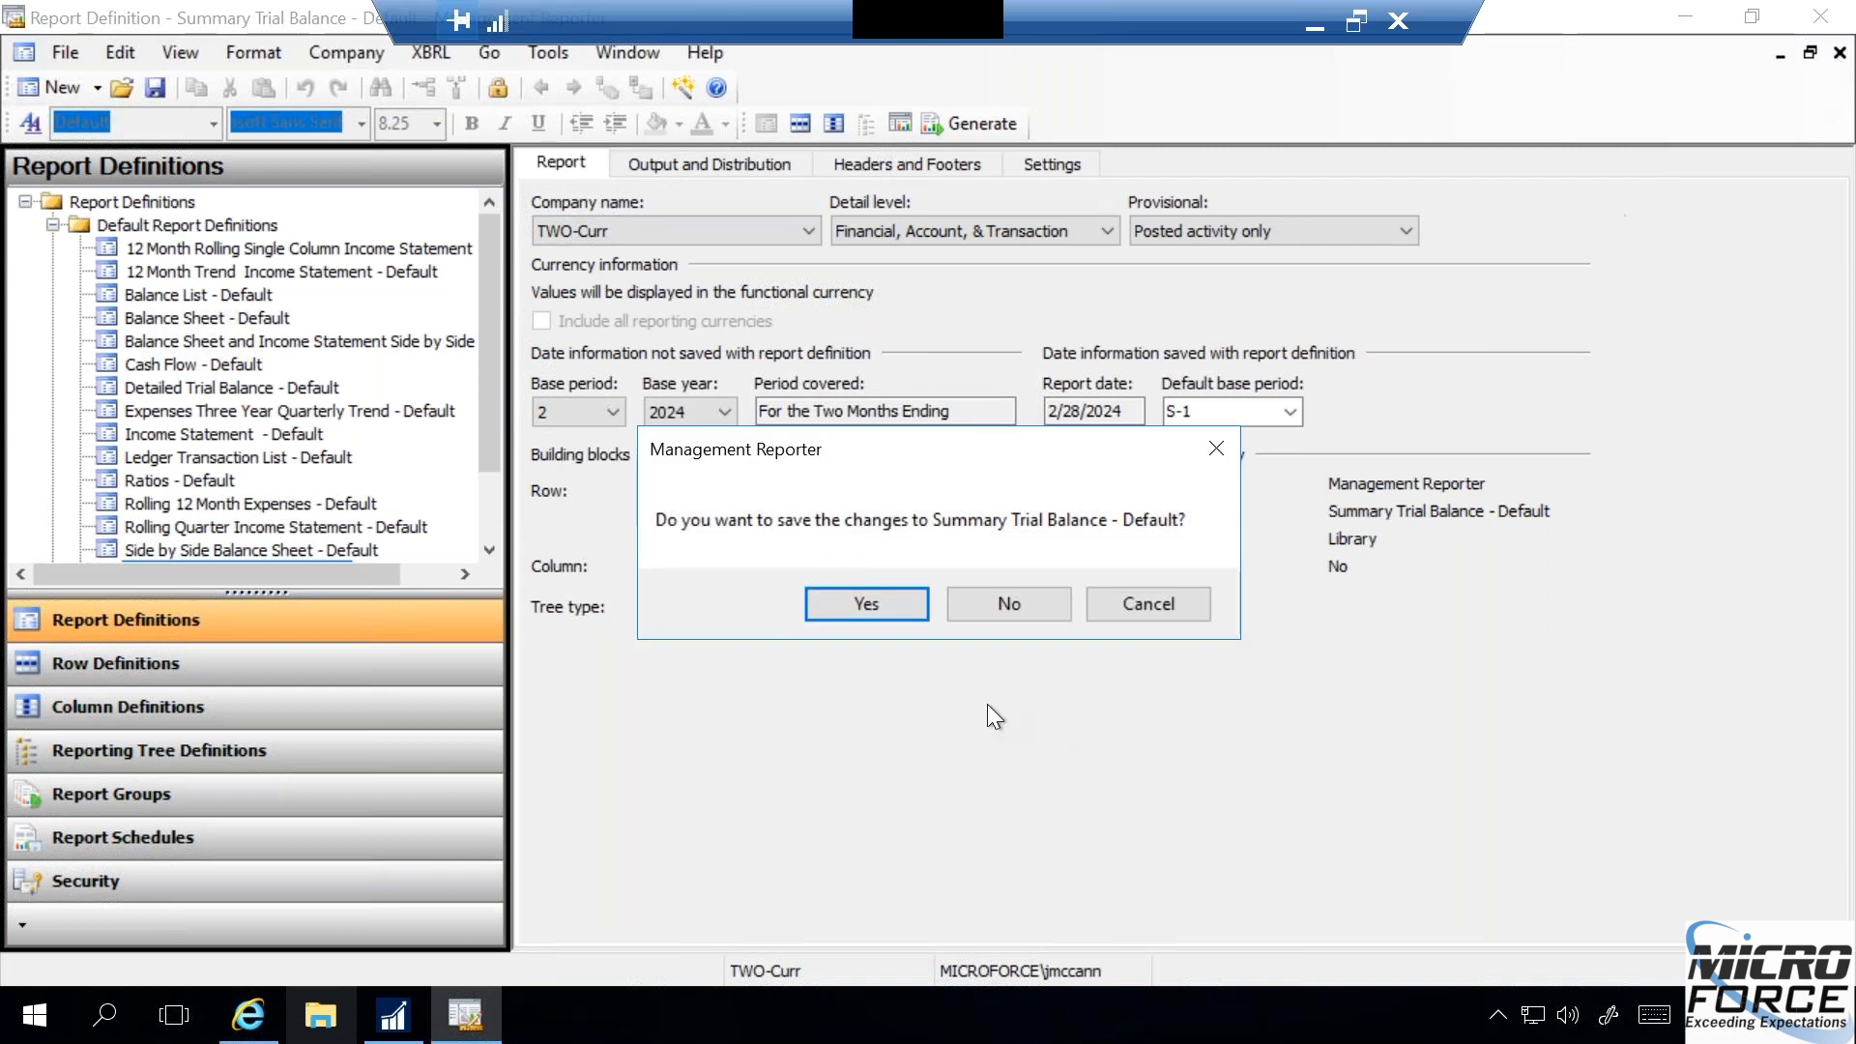
left_click(897, 606)
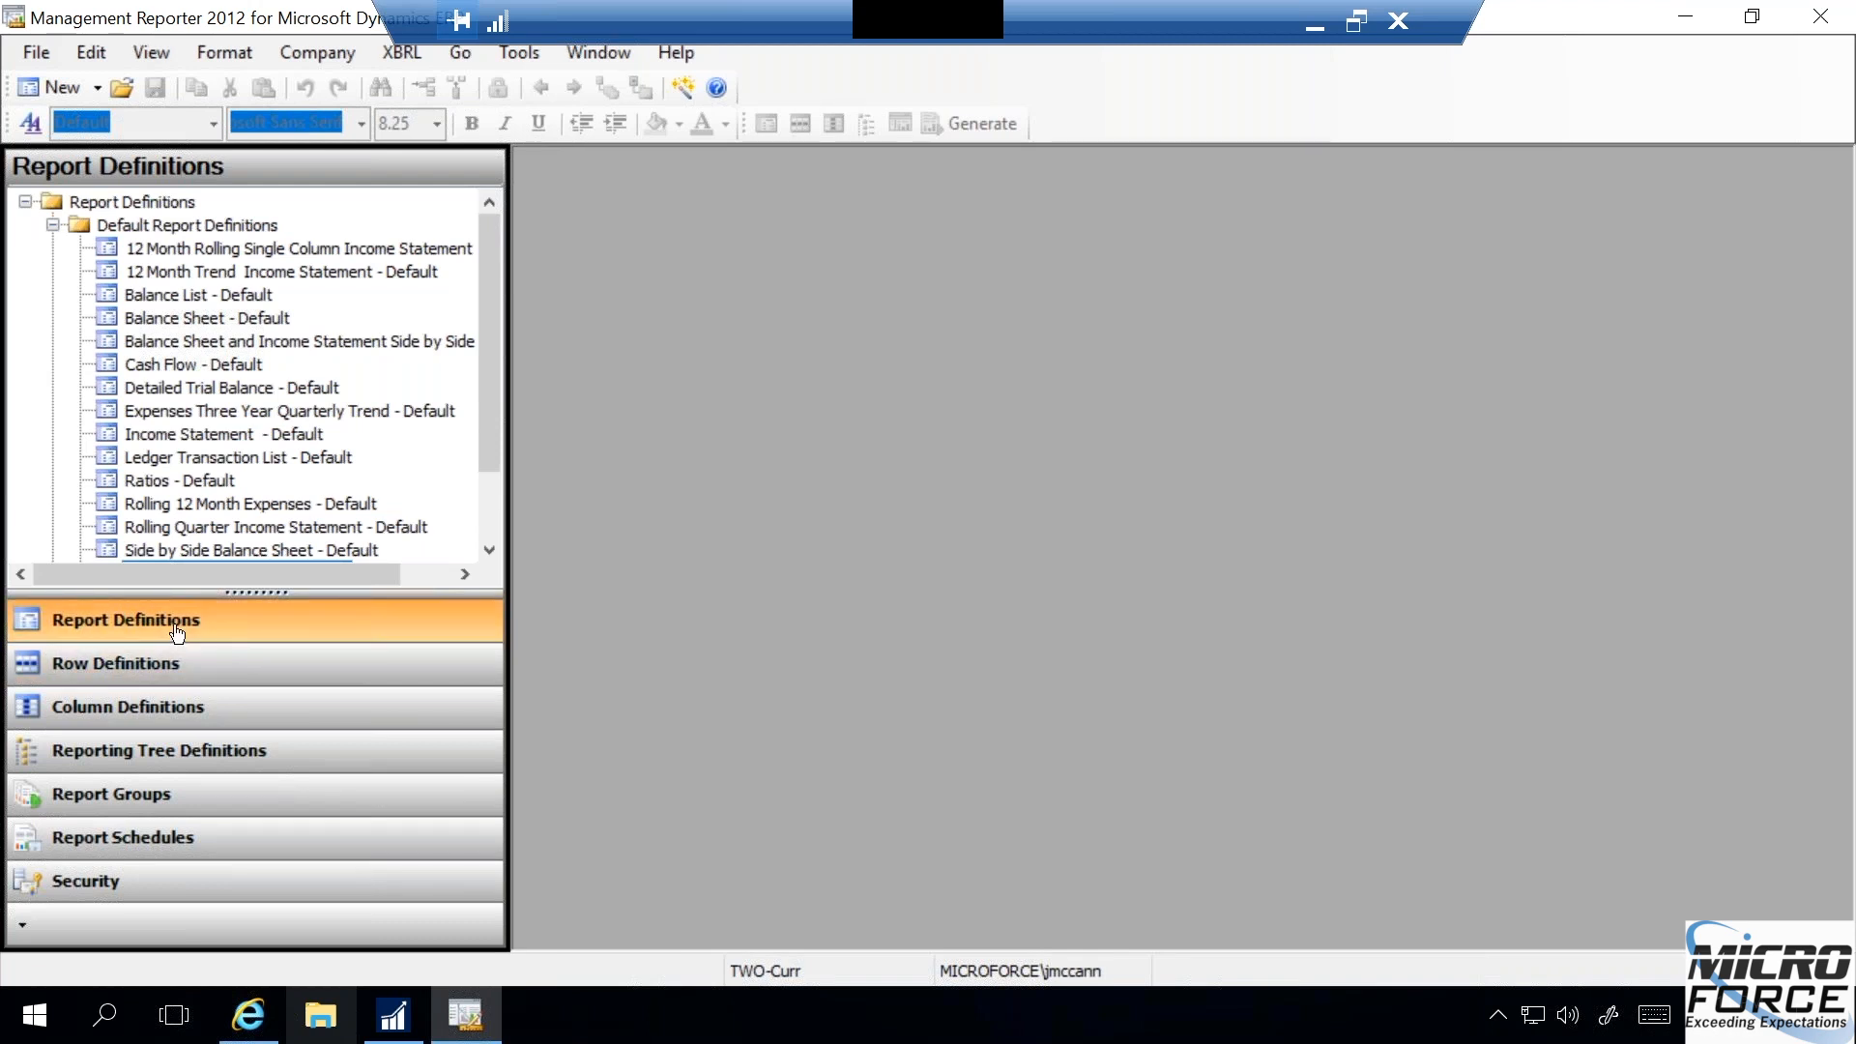
- Open the Summary Trial Balance - Default report definition from the Default Report Definitions folder
left_click(53, 225)
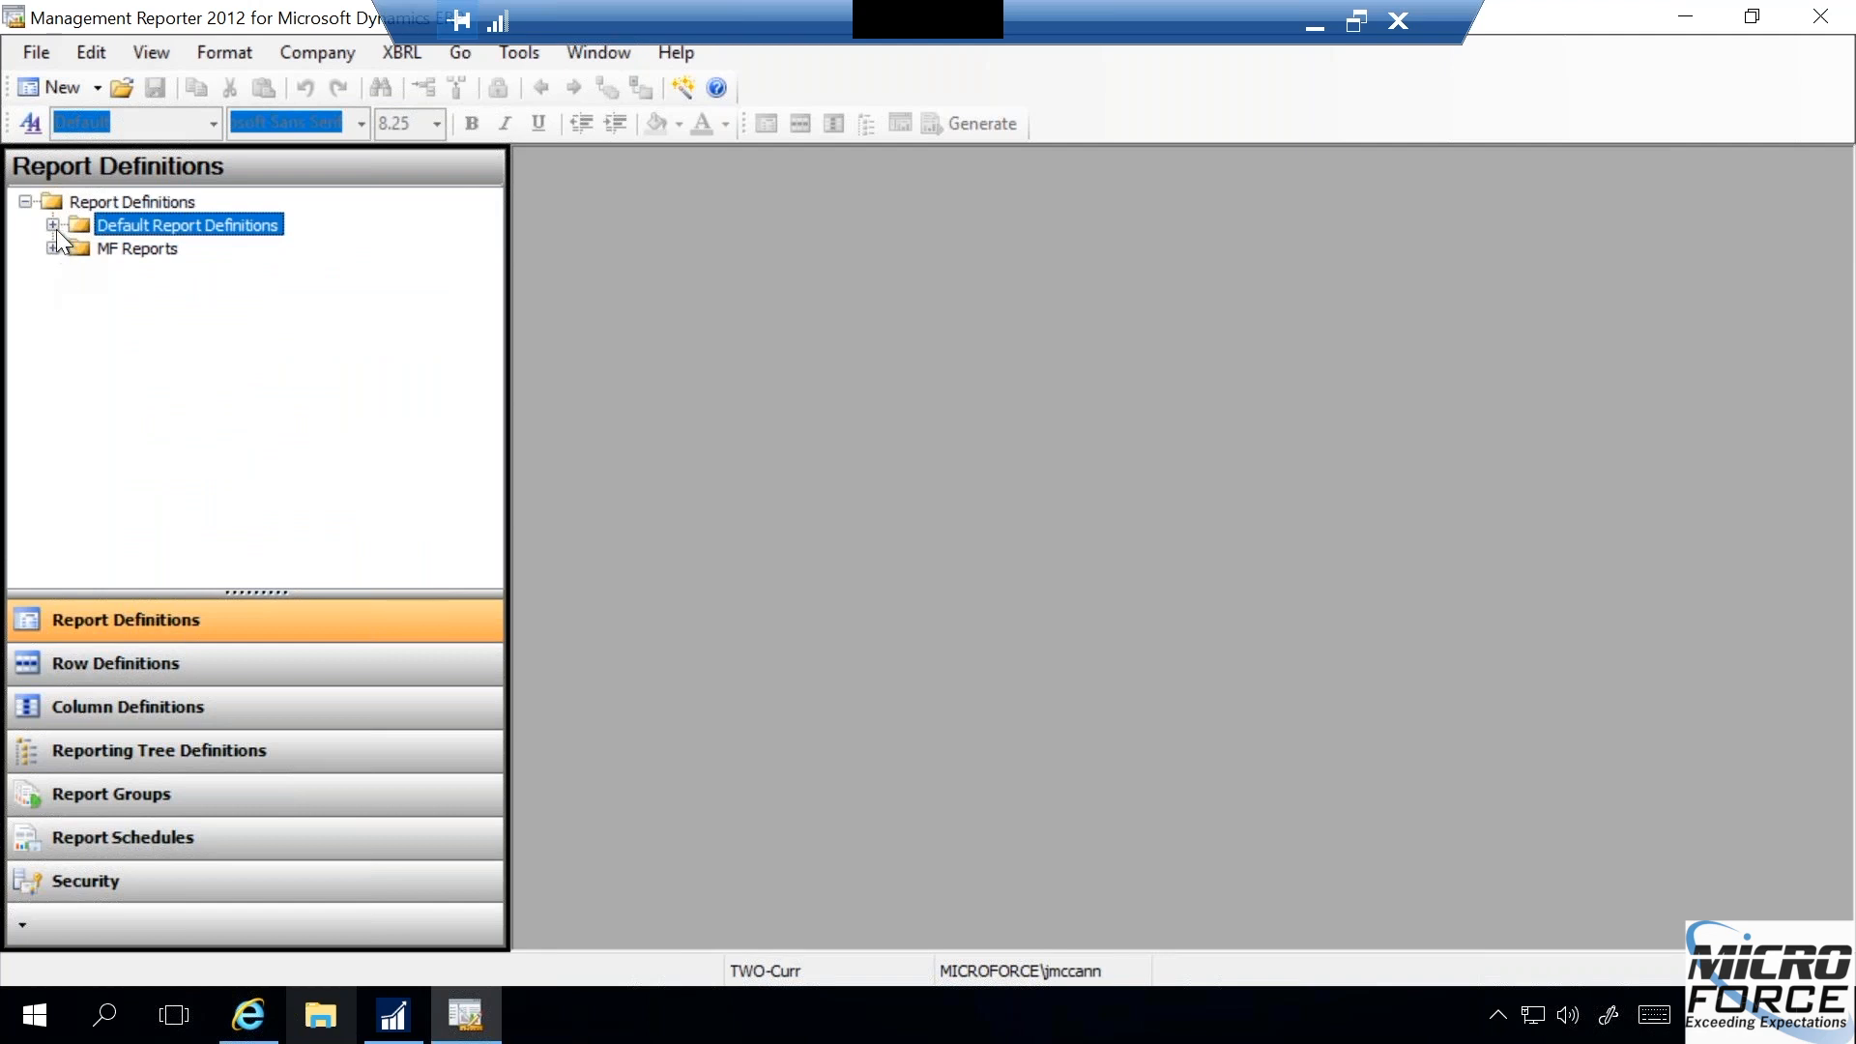
left_click(53, 225)
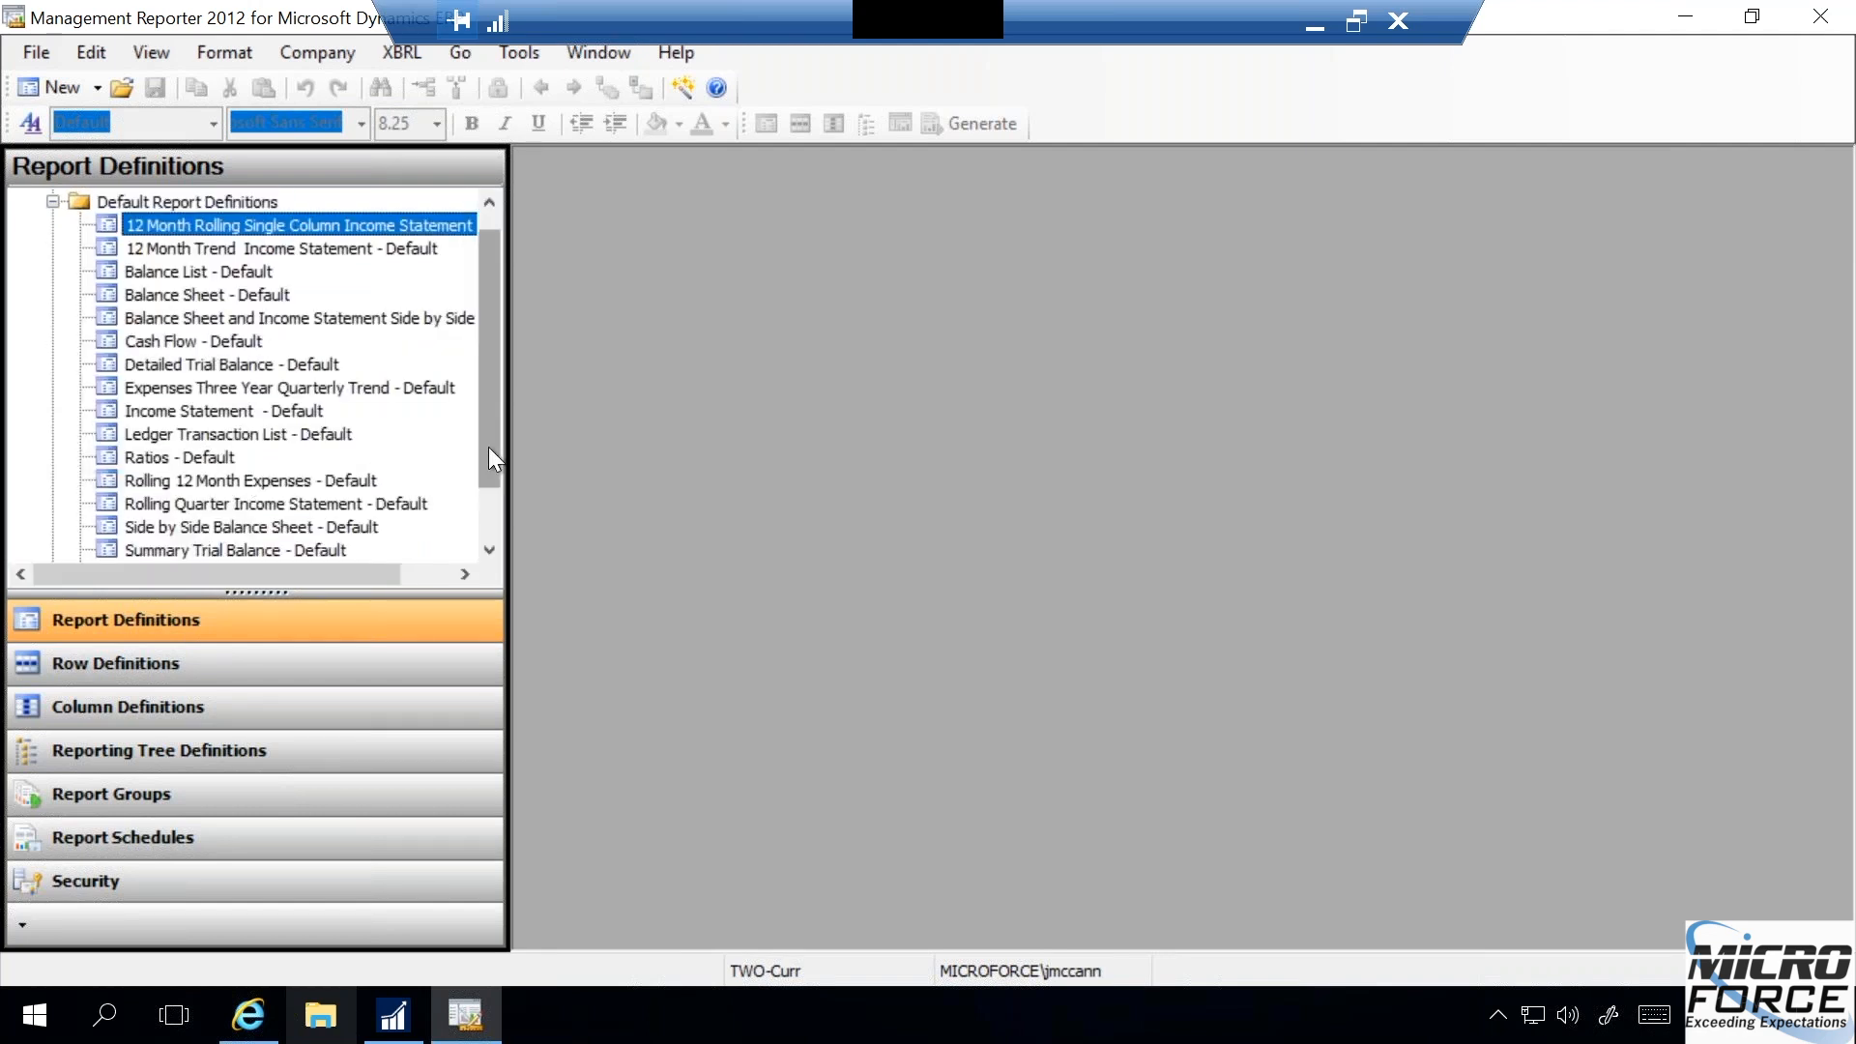
left_click_drag(489, 450, 489, 514)
left_click(250, 483)
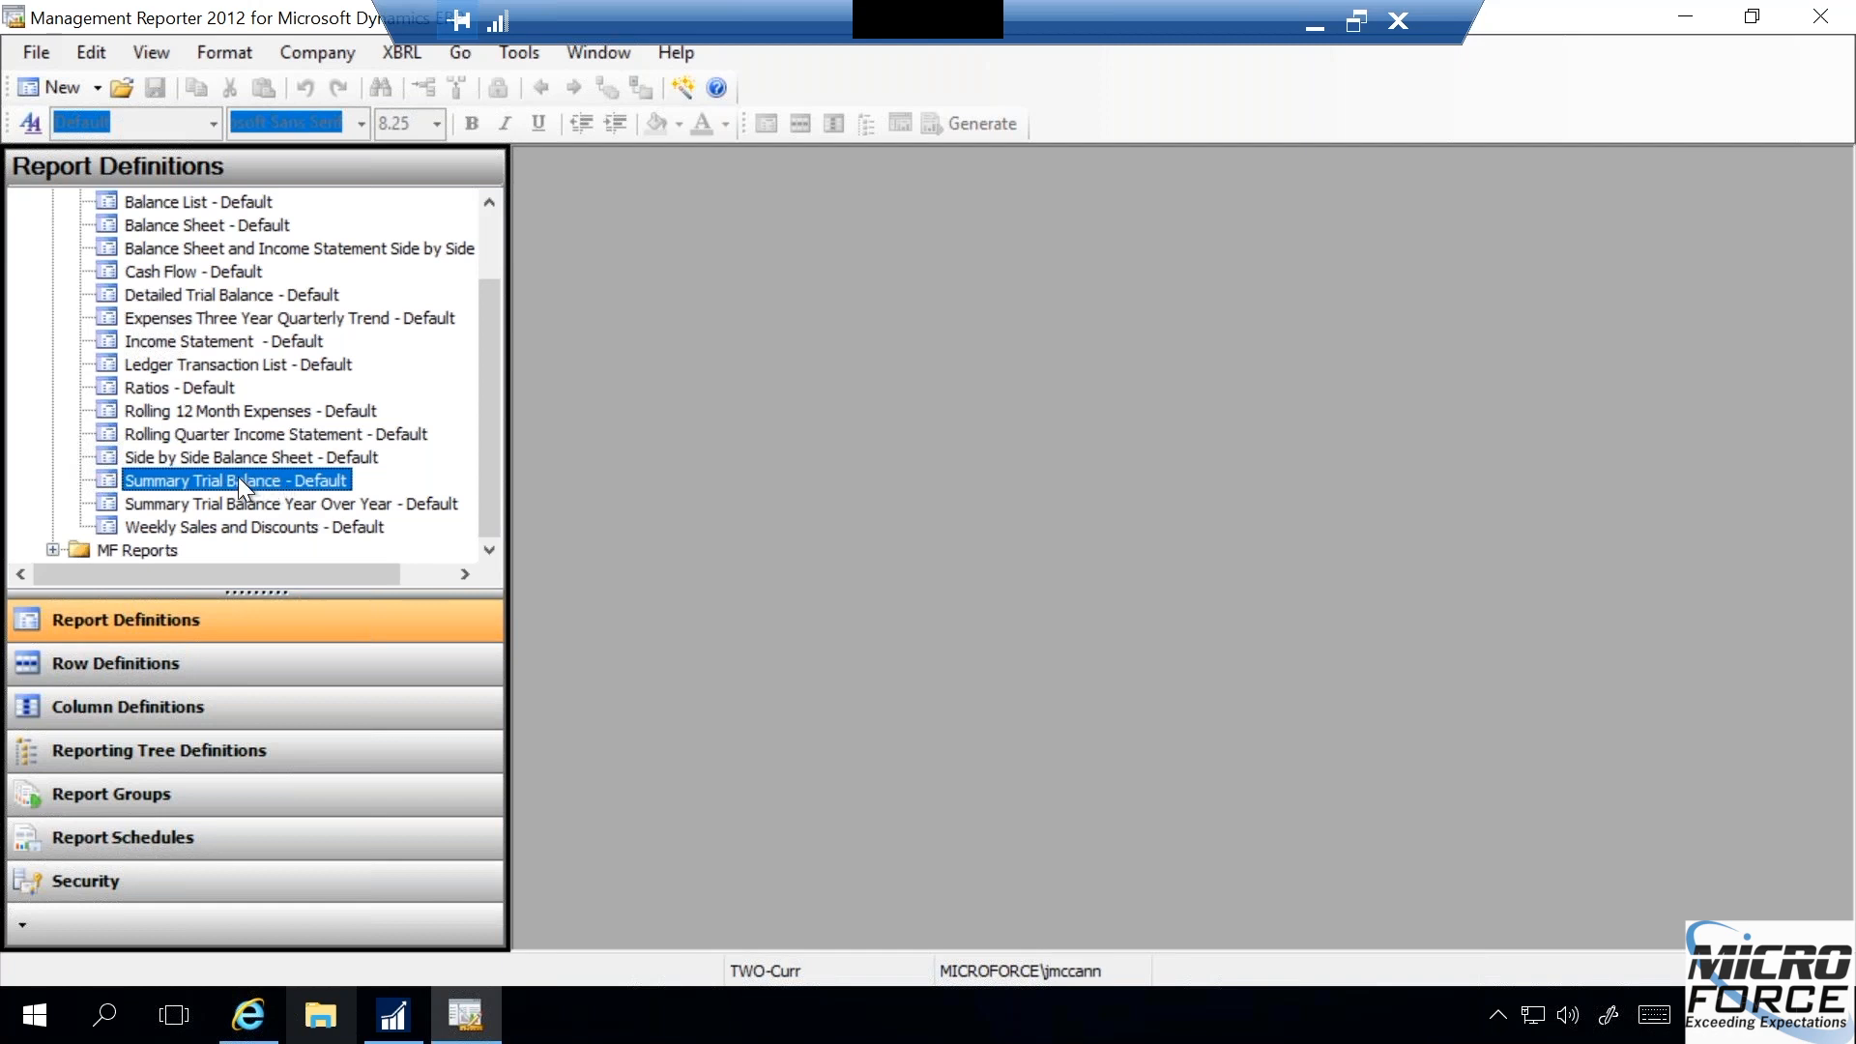
double_click(238, 477)
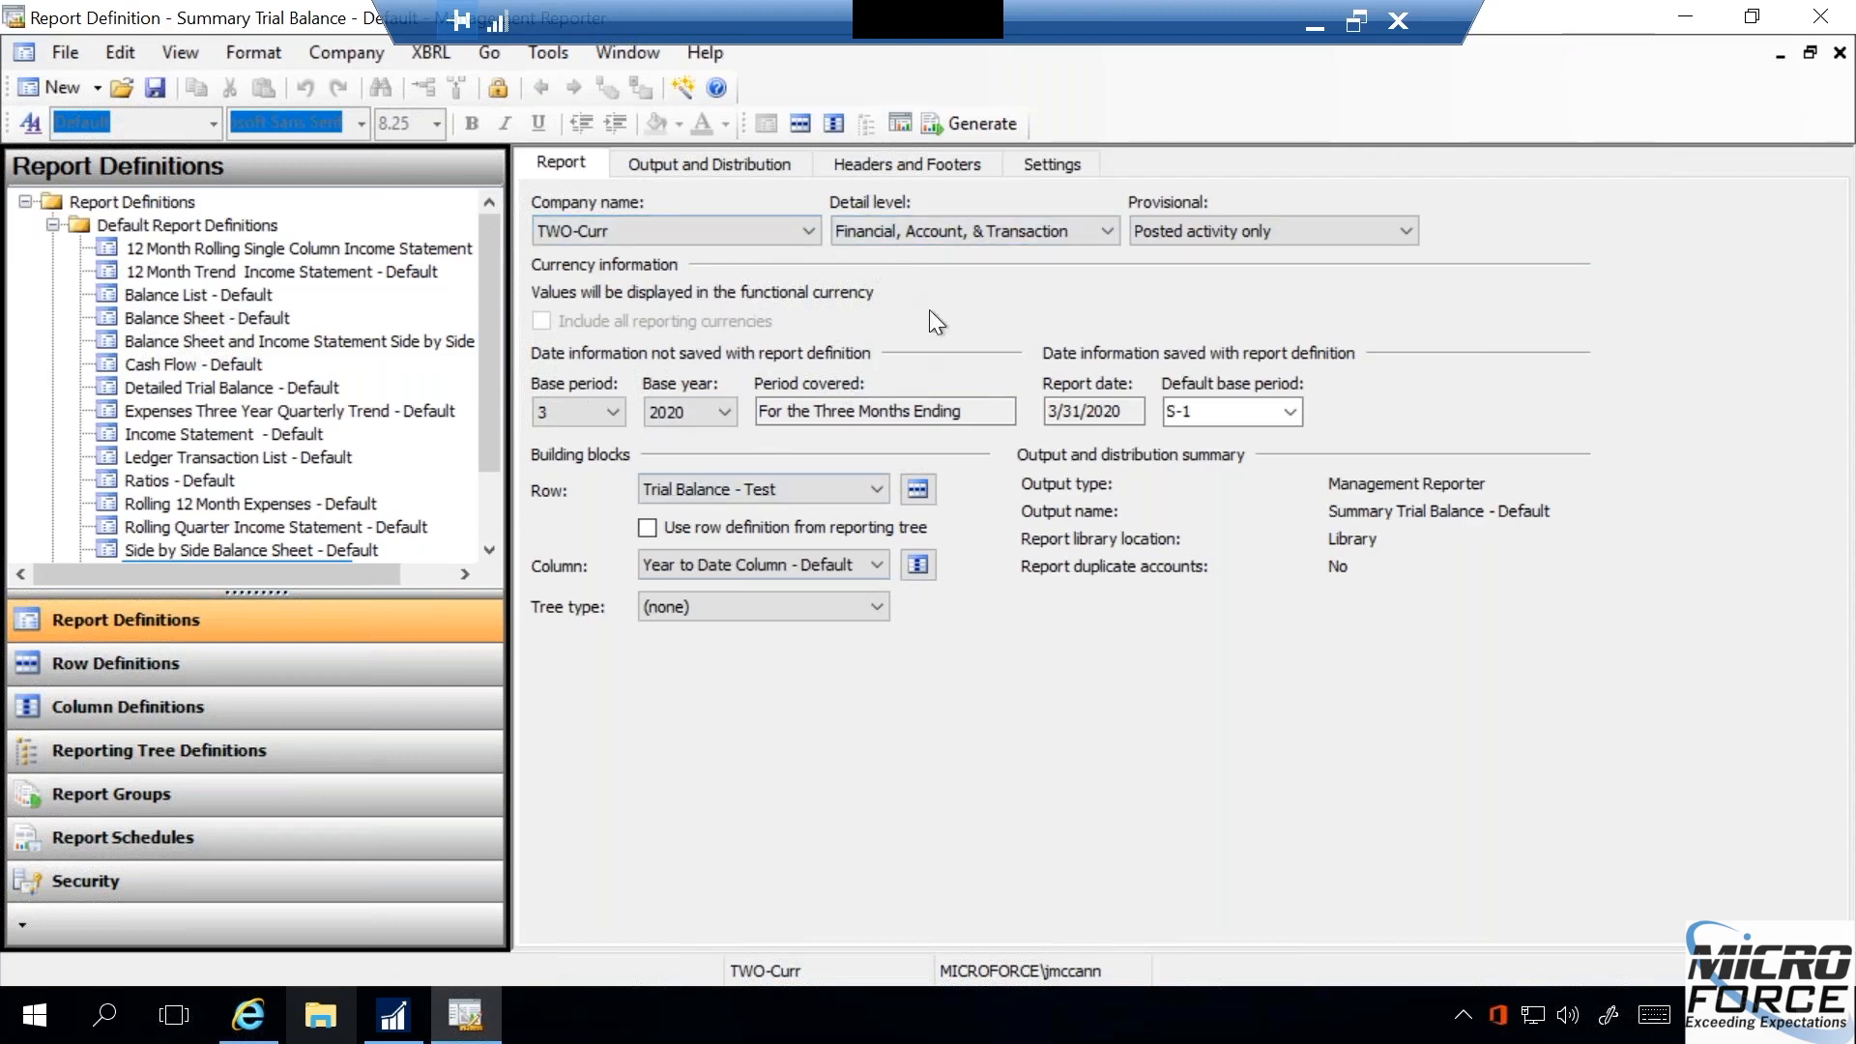
- Set the report's base period to 2 and its base year to 2024
left_click(611, 409)
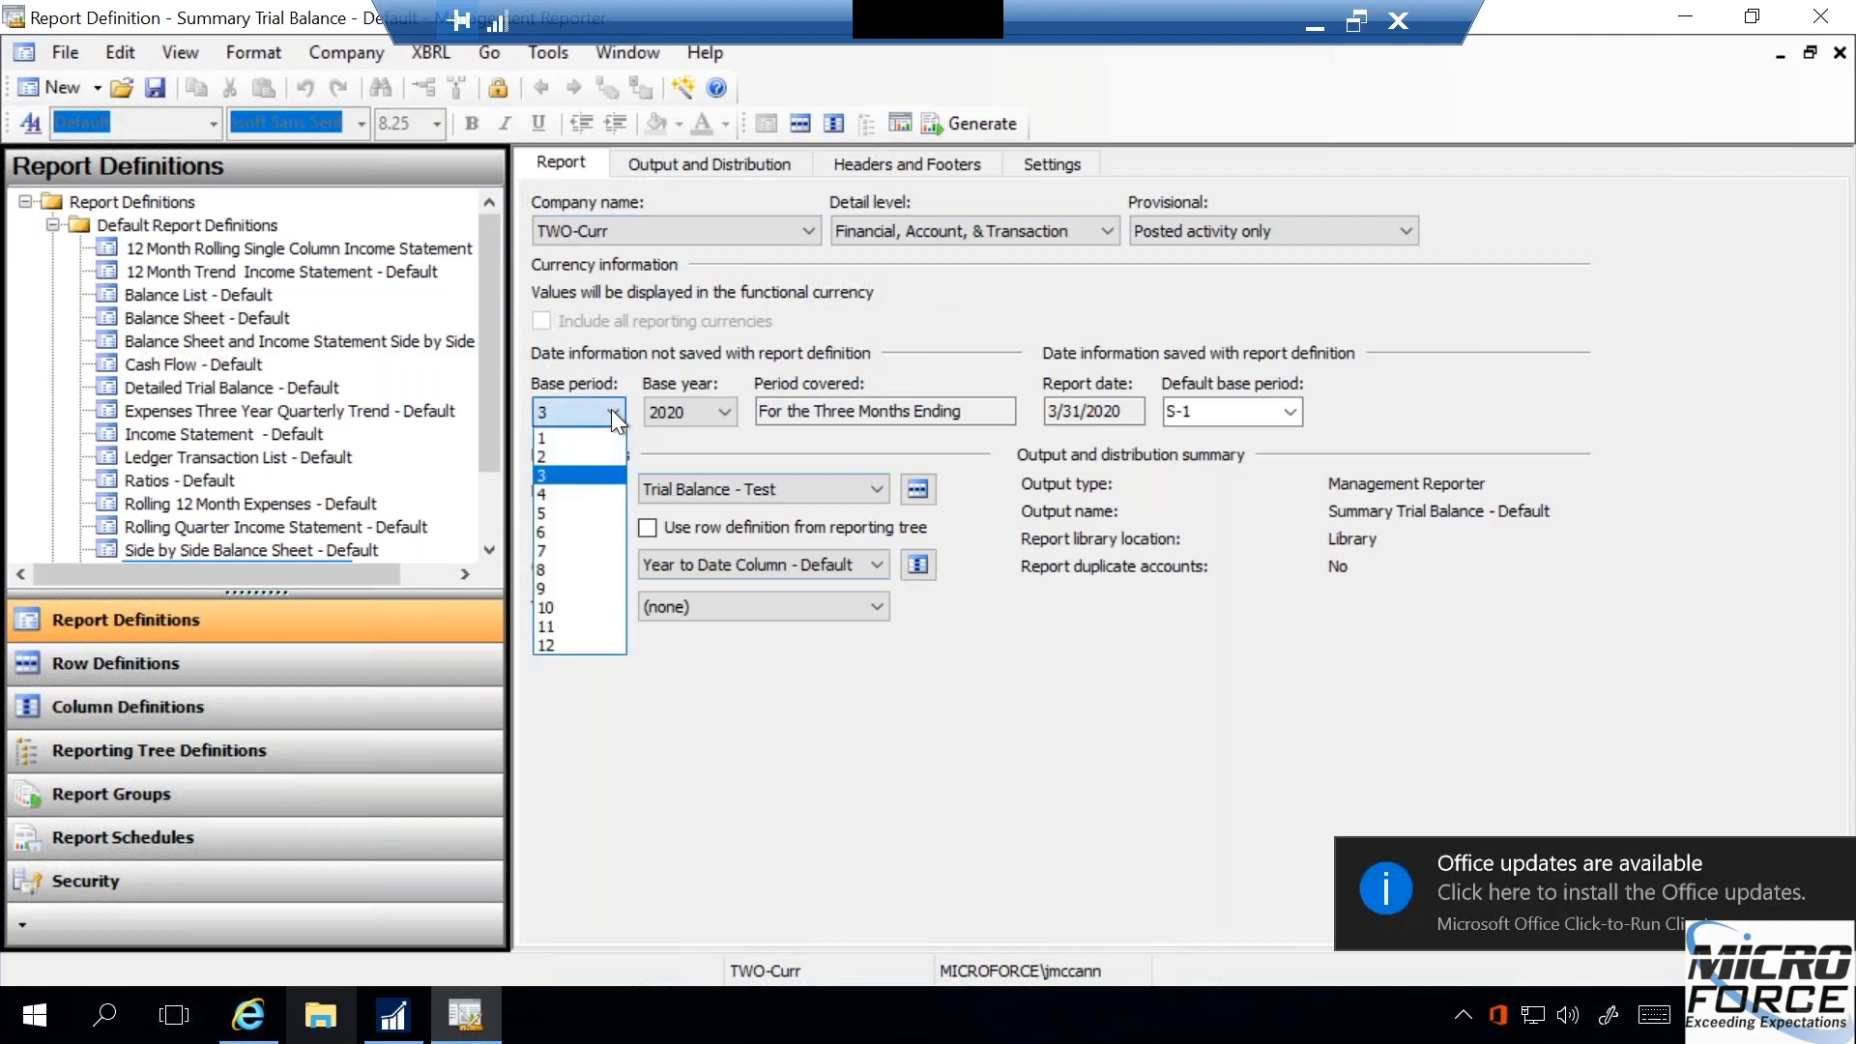
left_click(588, 454)
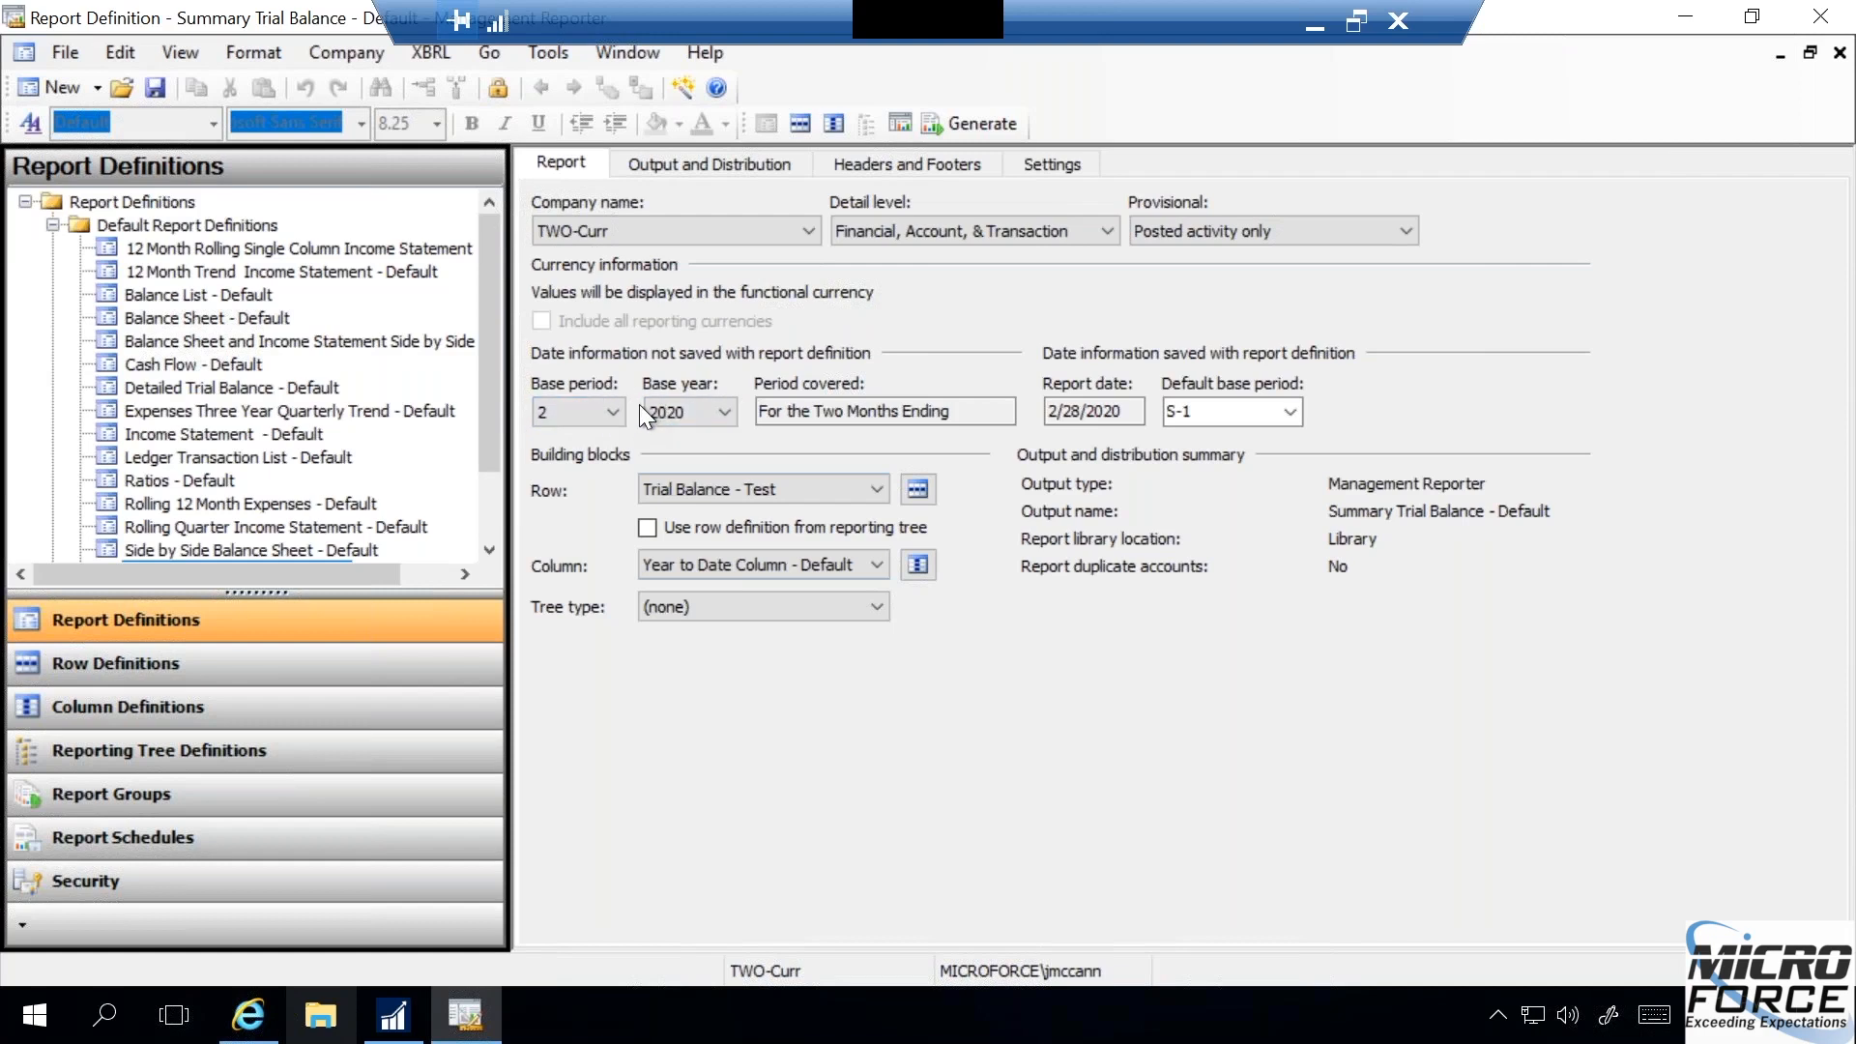
left_click(724, 411)
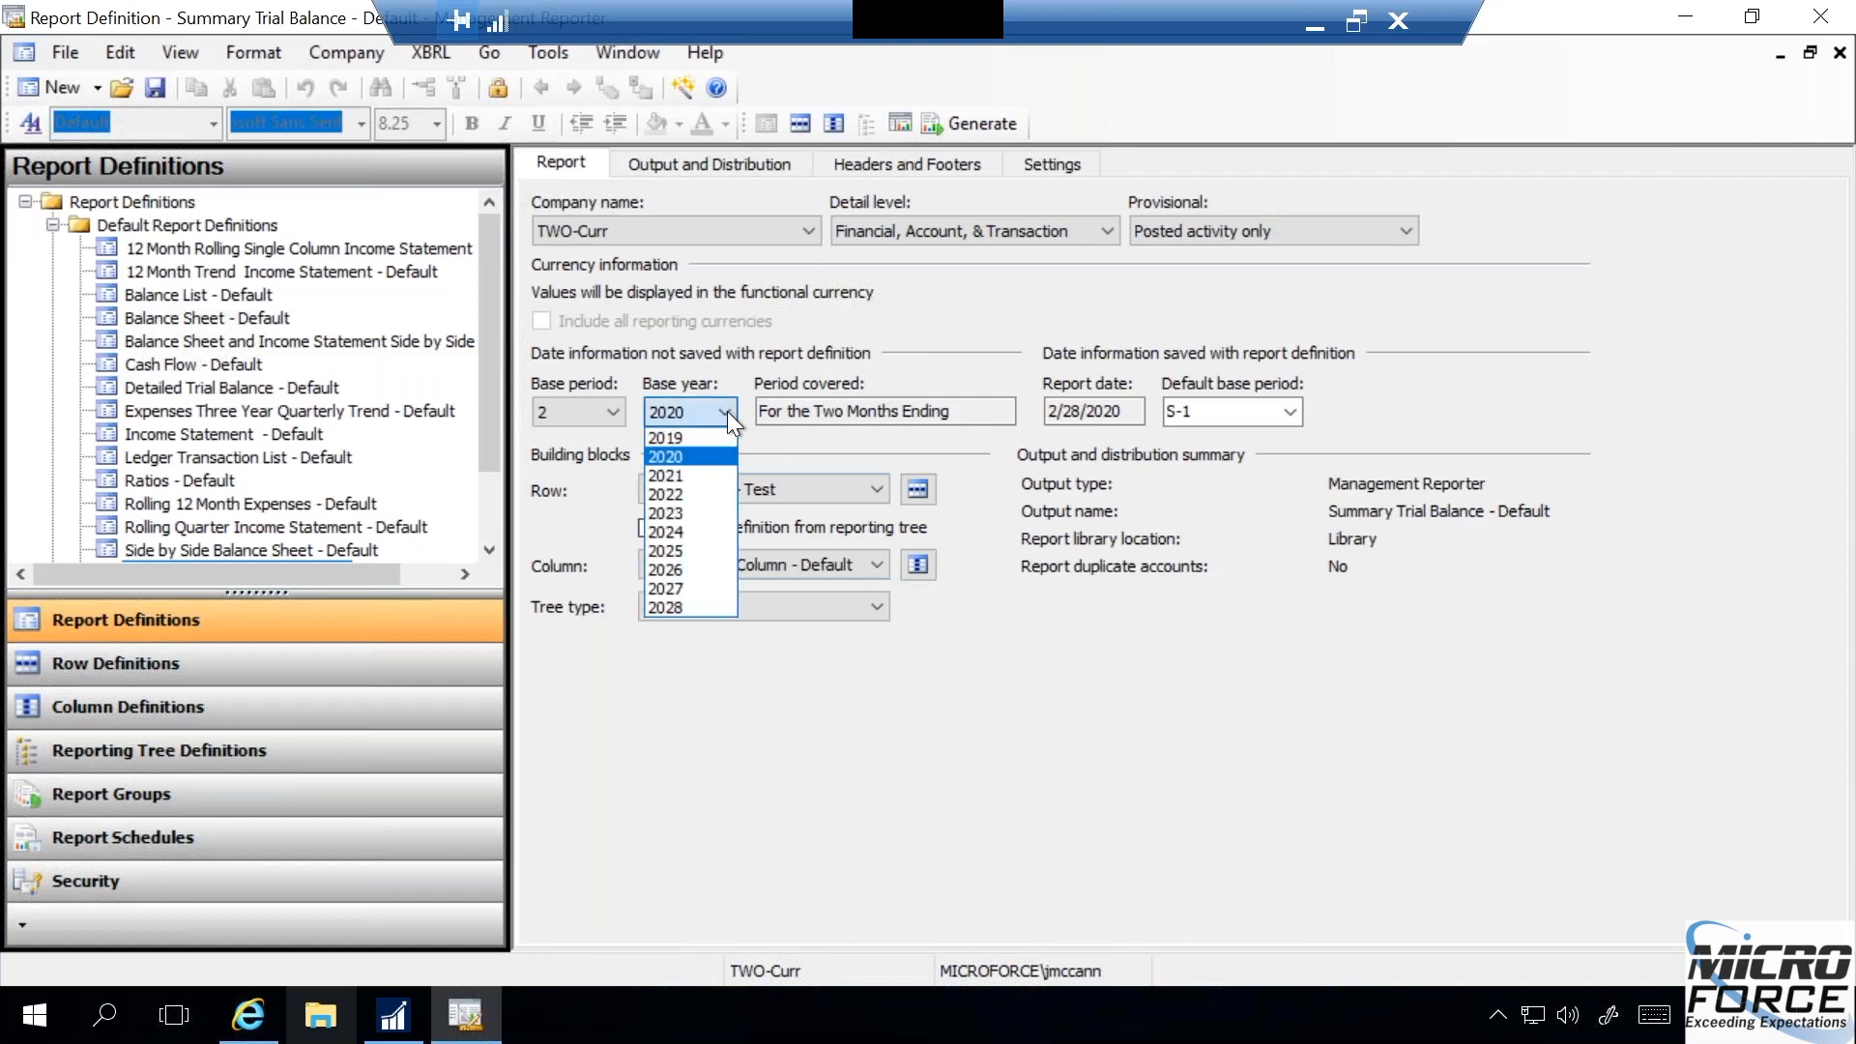
left_click(682, 532)
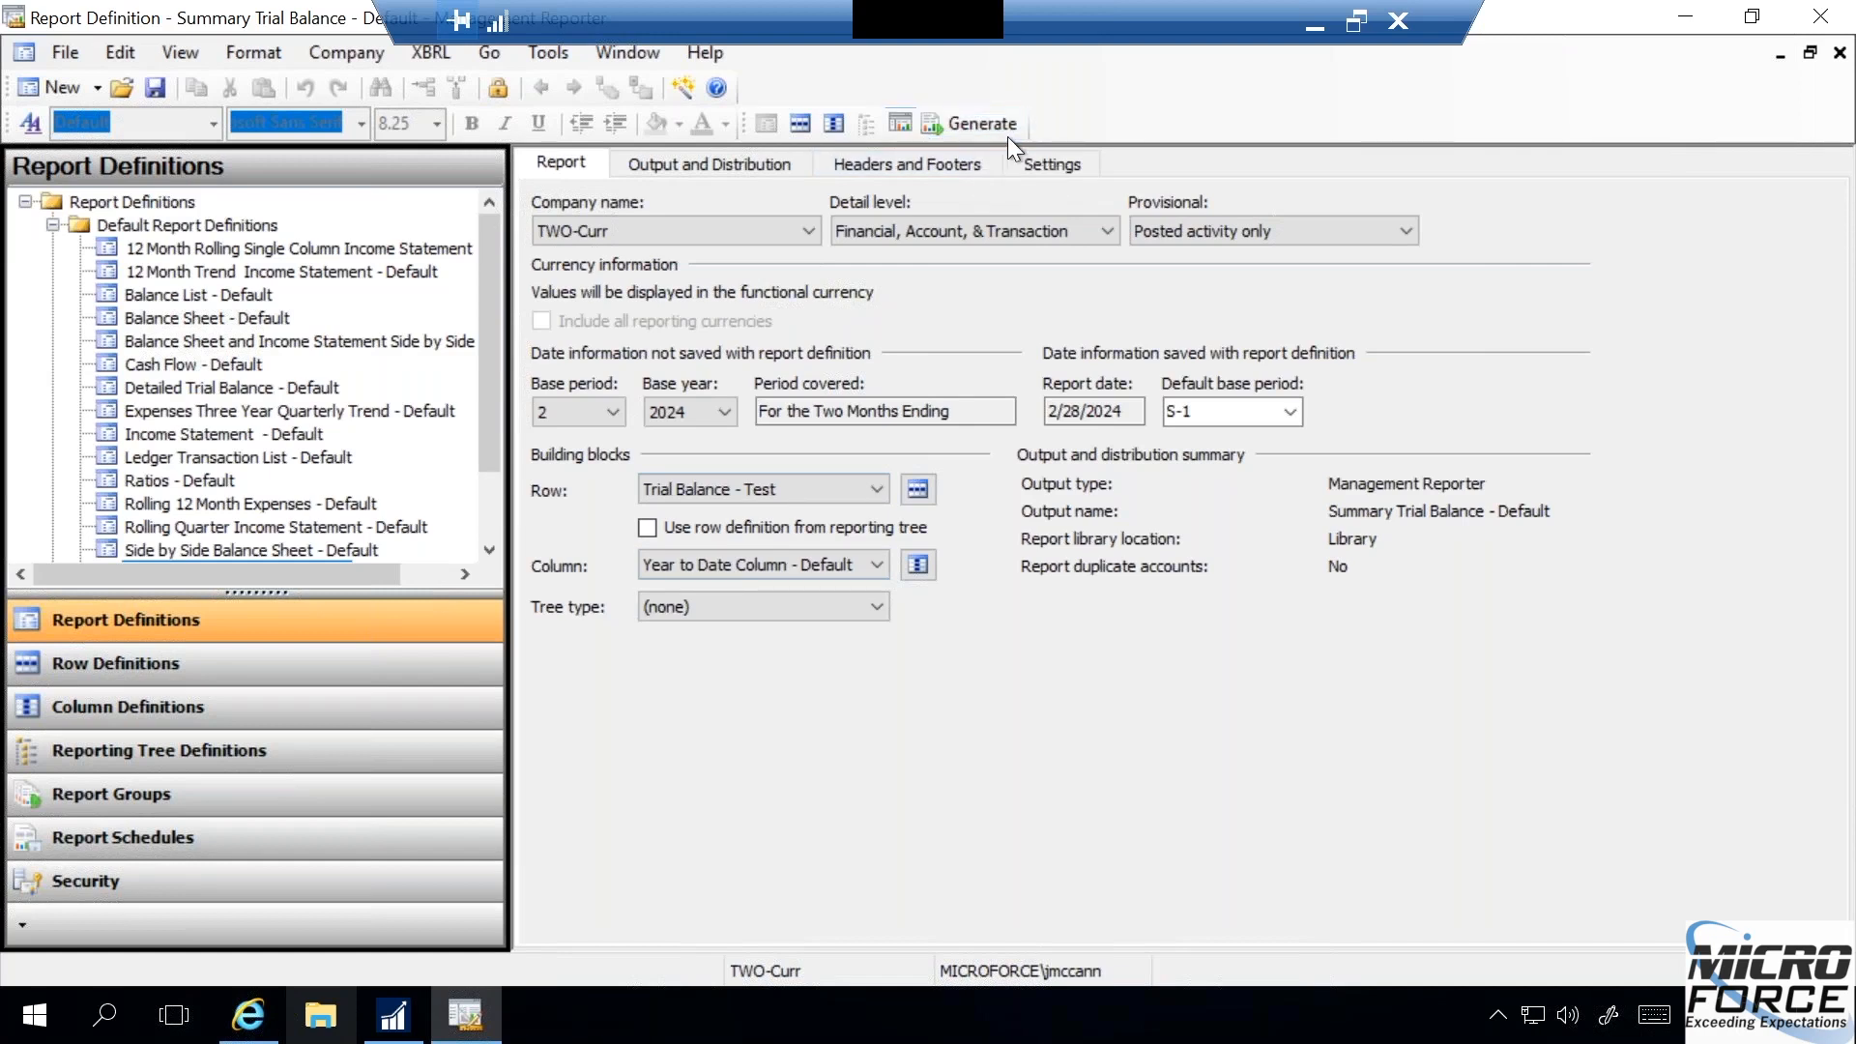
- Generate the report and drill from the US Sales - Retail/Parts year-to-date amount through its account to transaction level in the web viewer
left_click(979, 123)
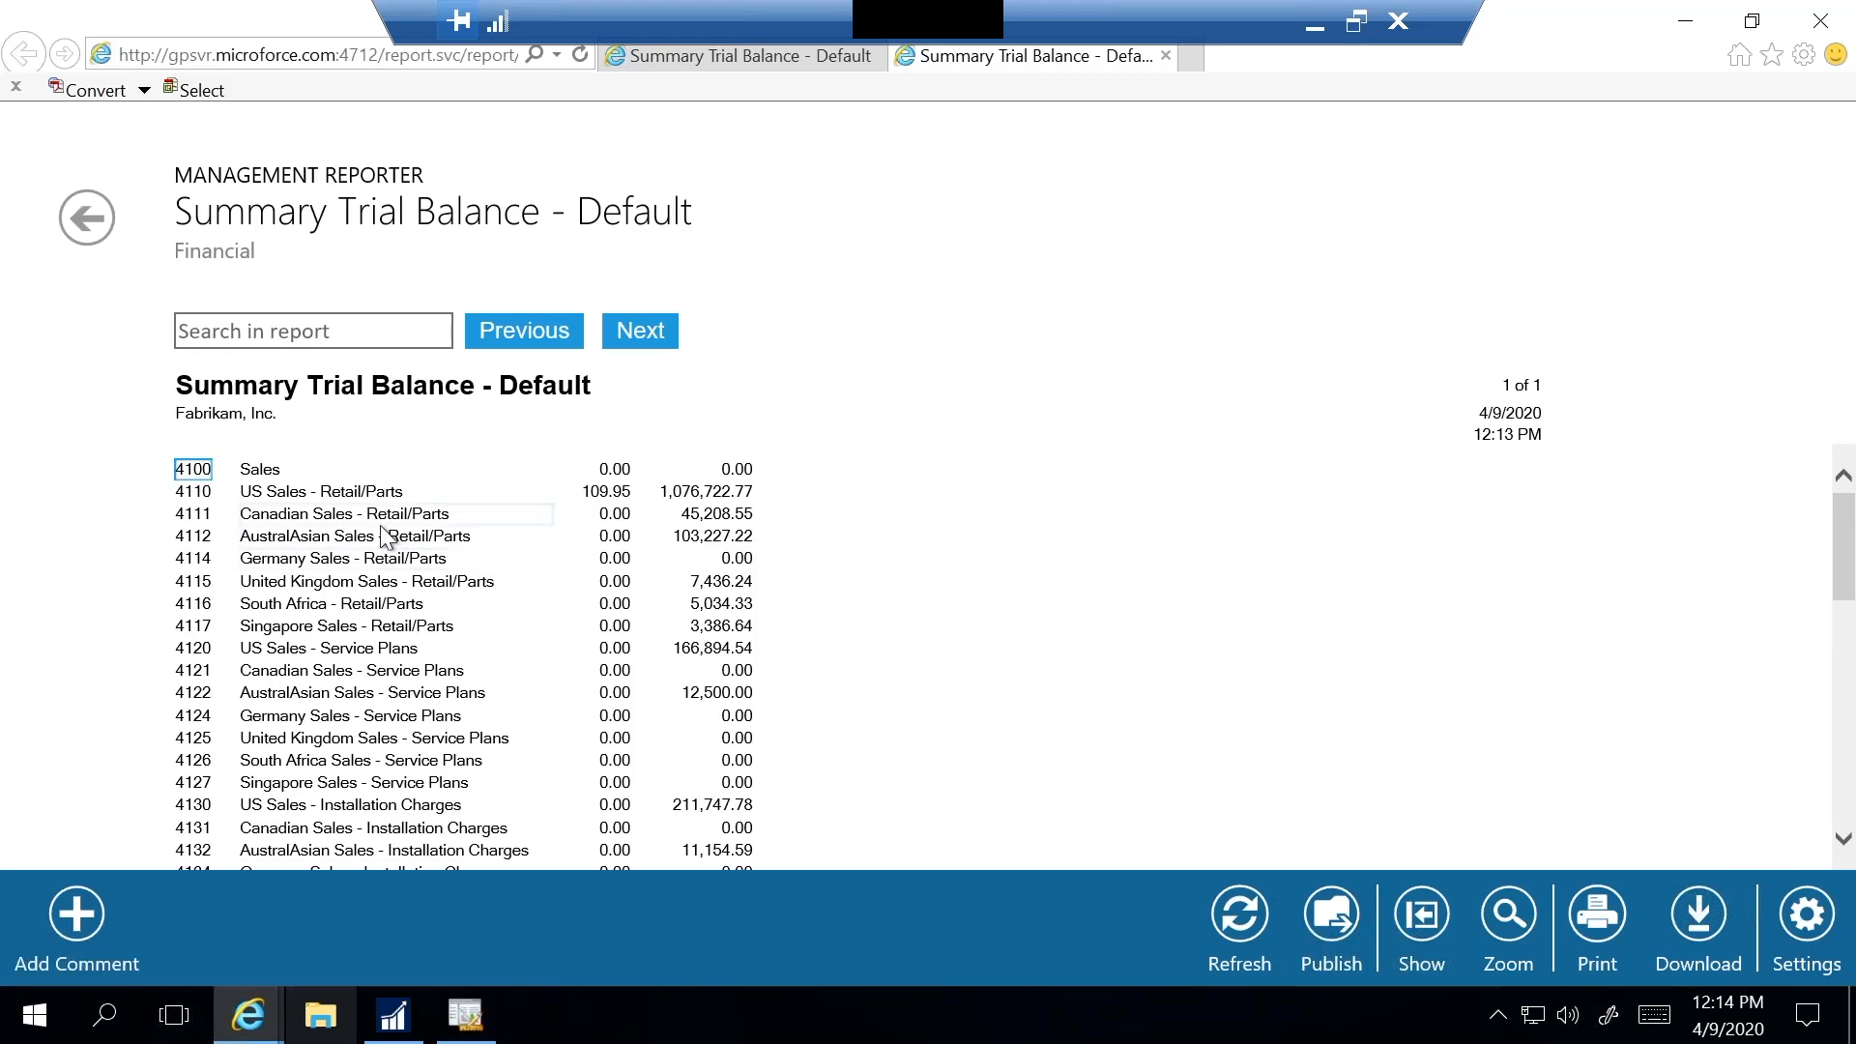
left_click(707, 493)
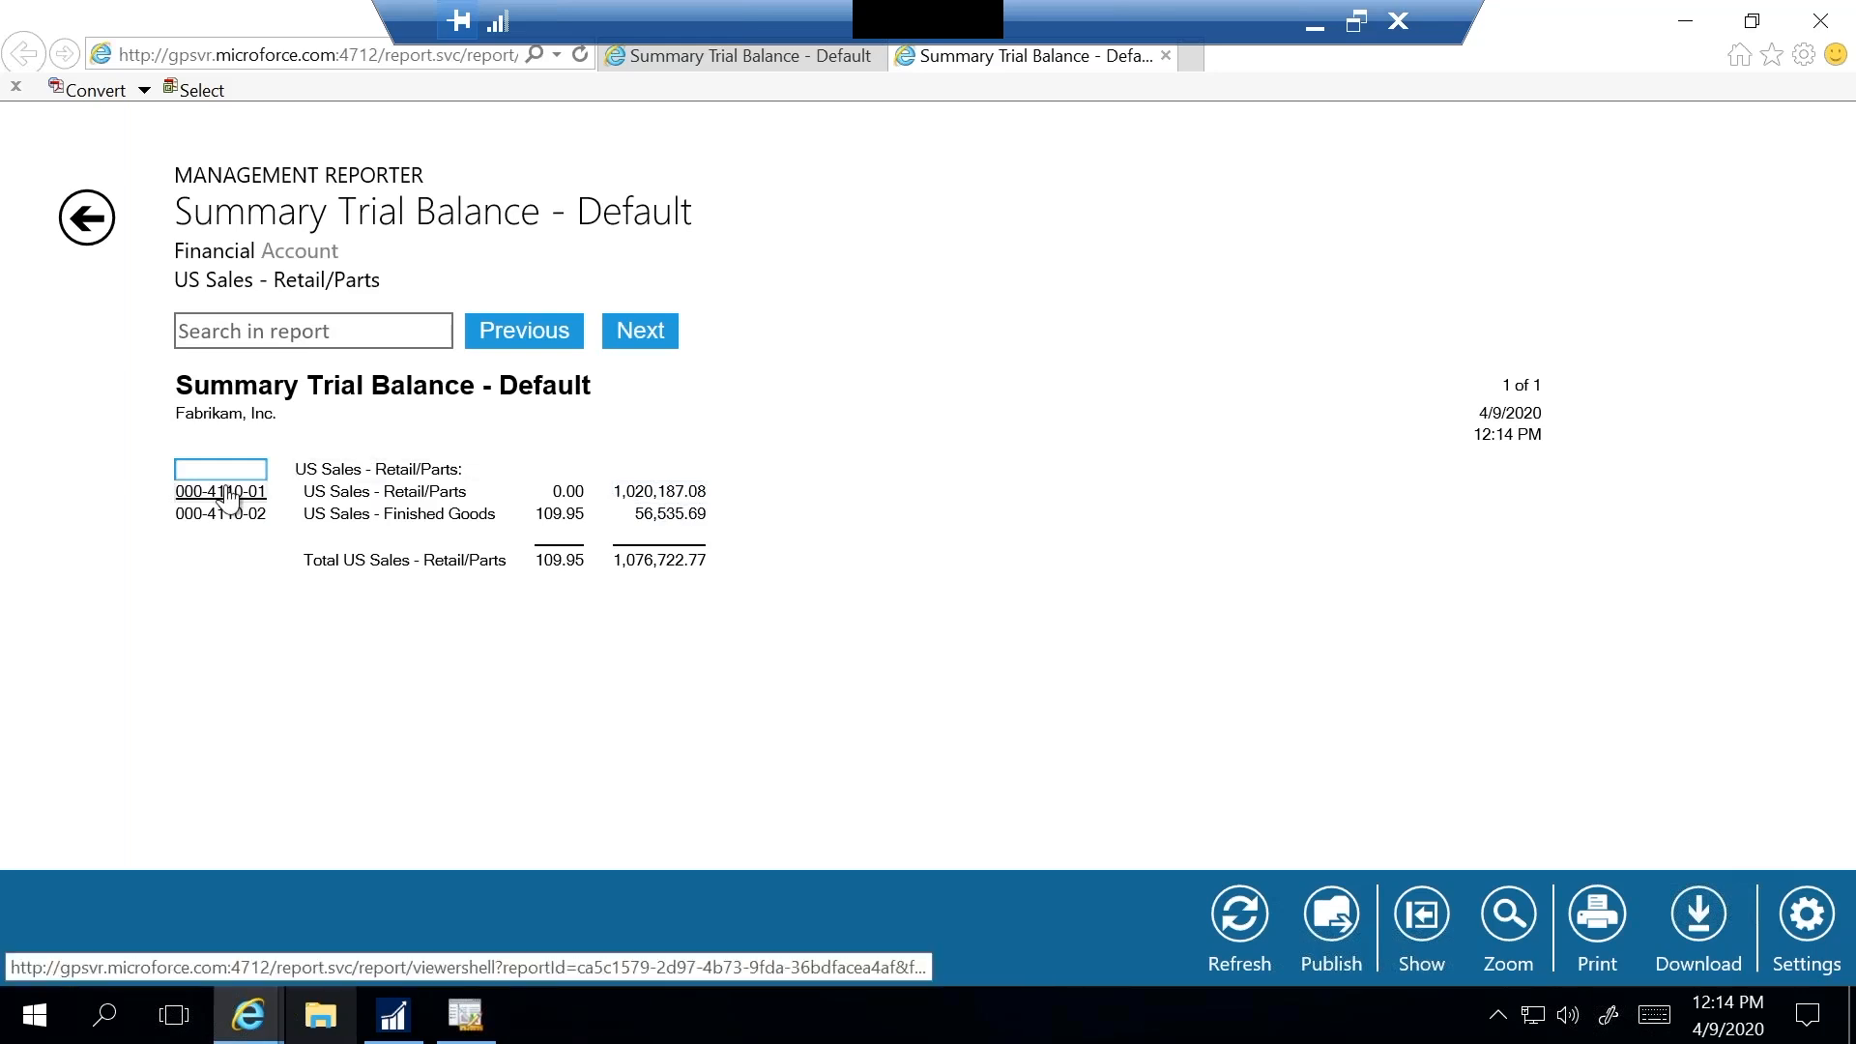
left_click(669, 493)
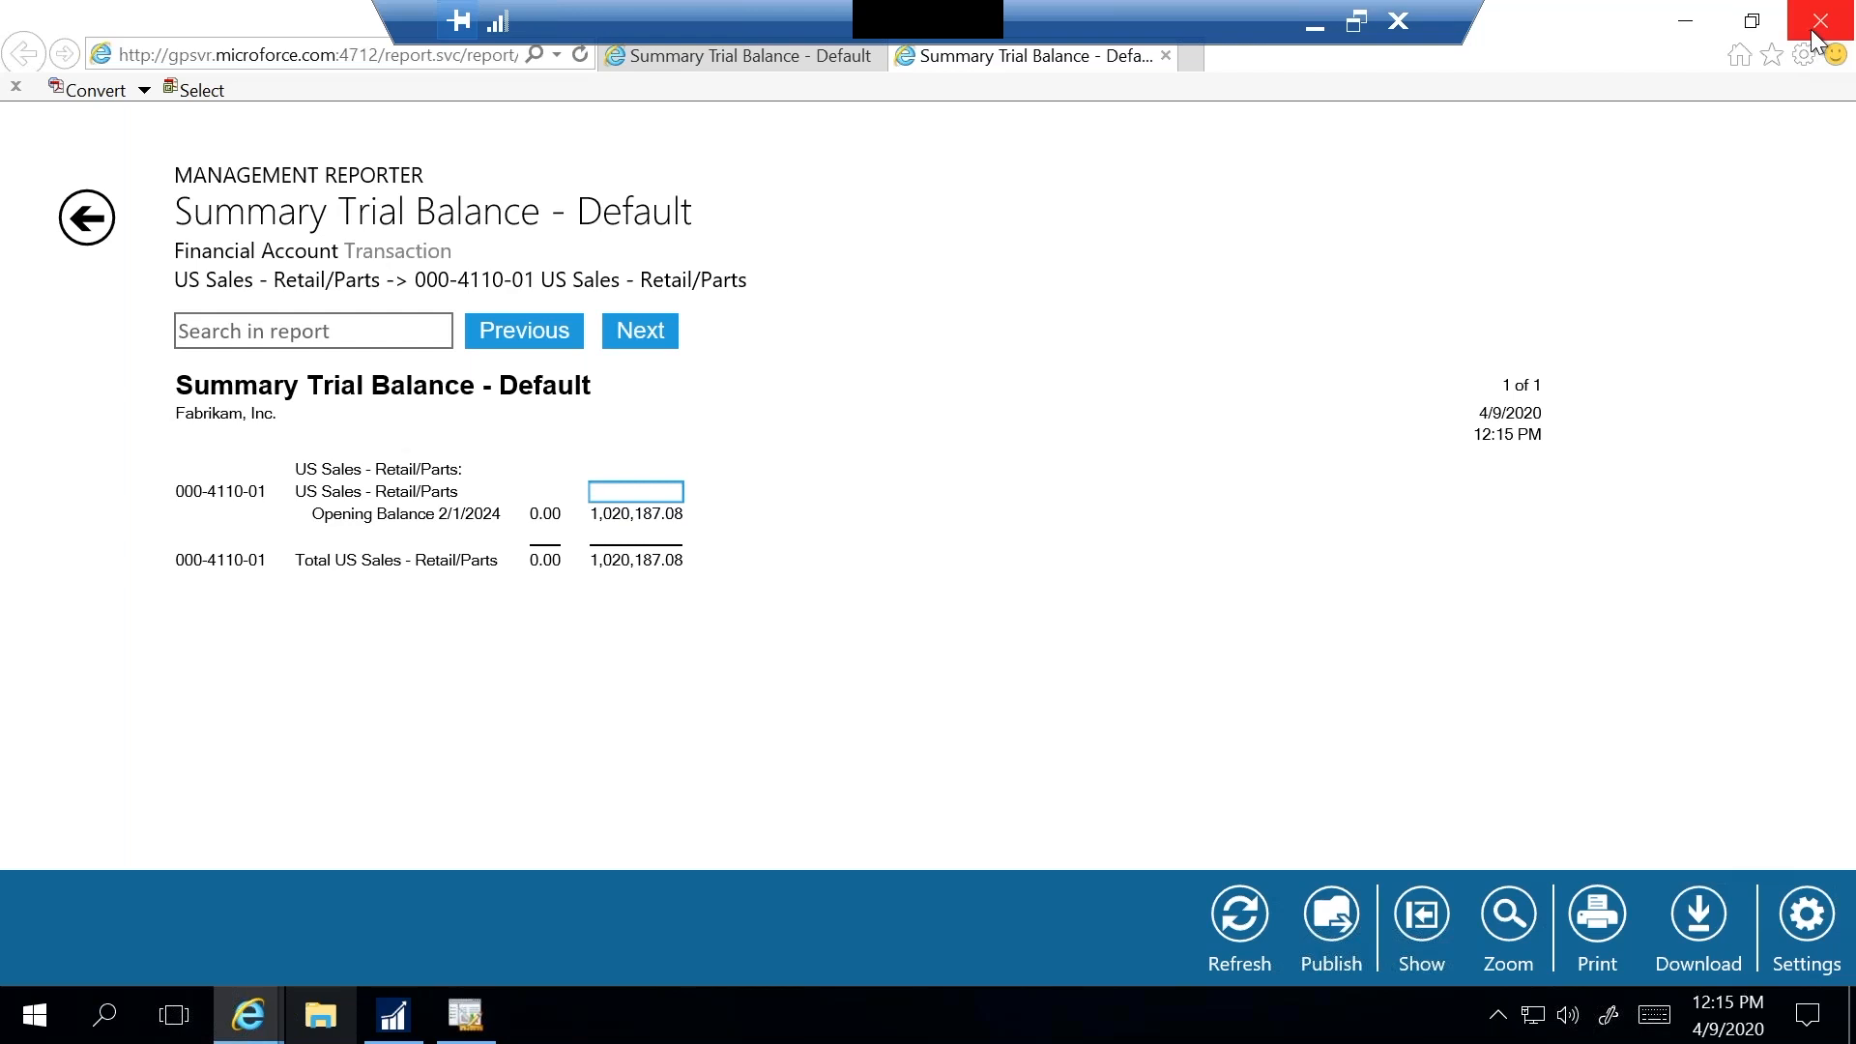
left_click(1686, 29)
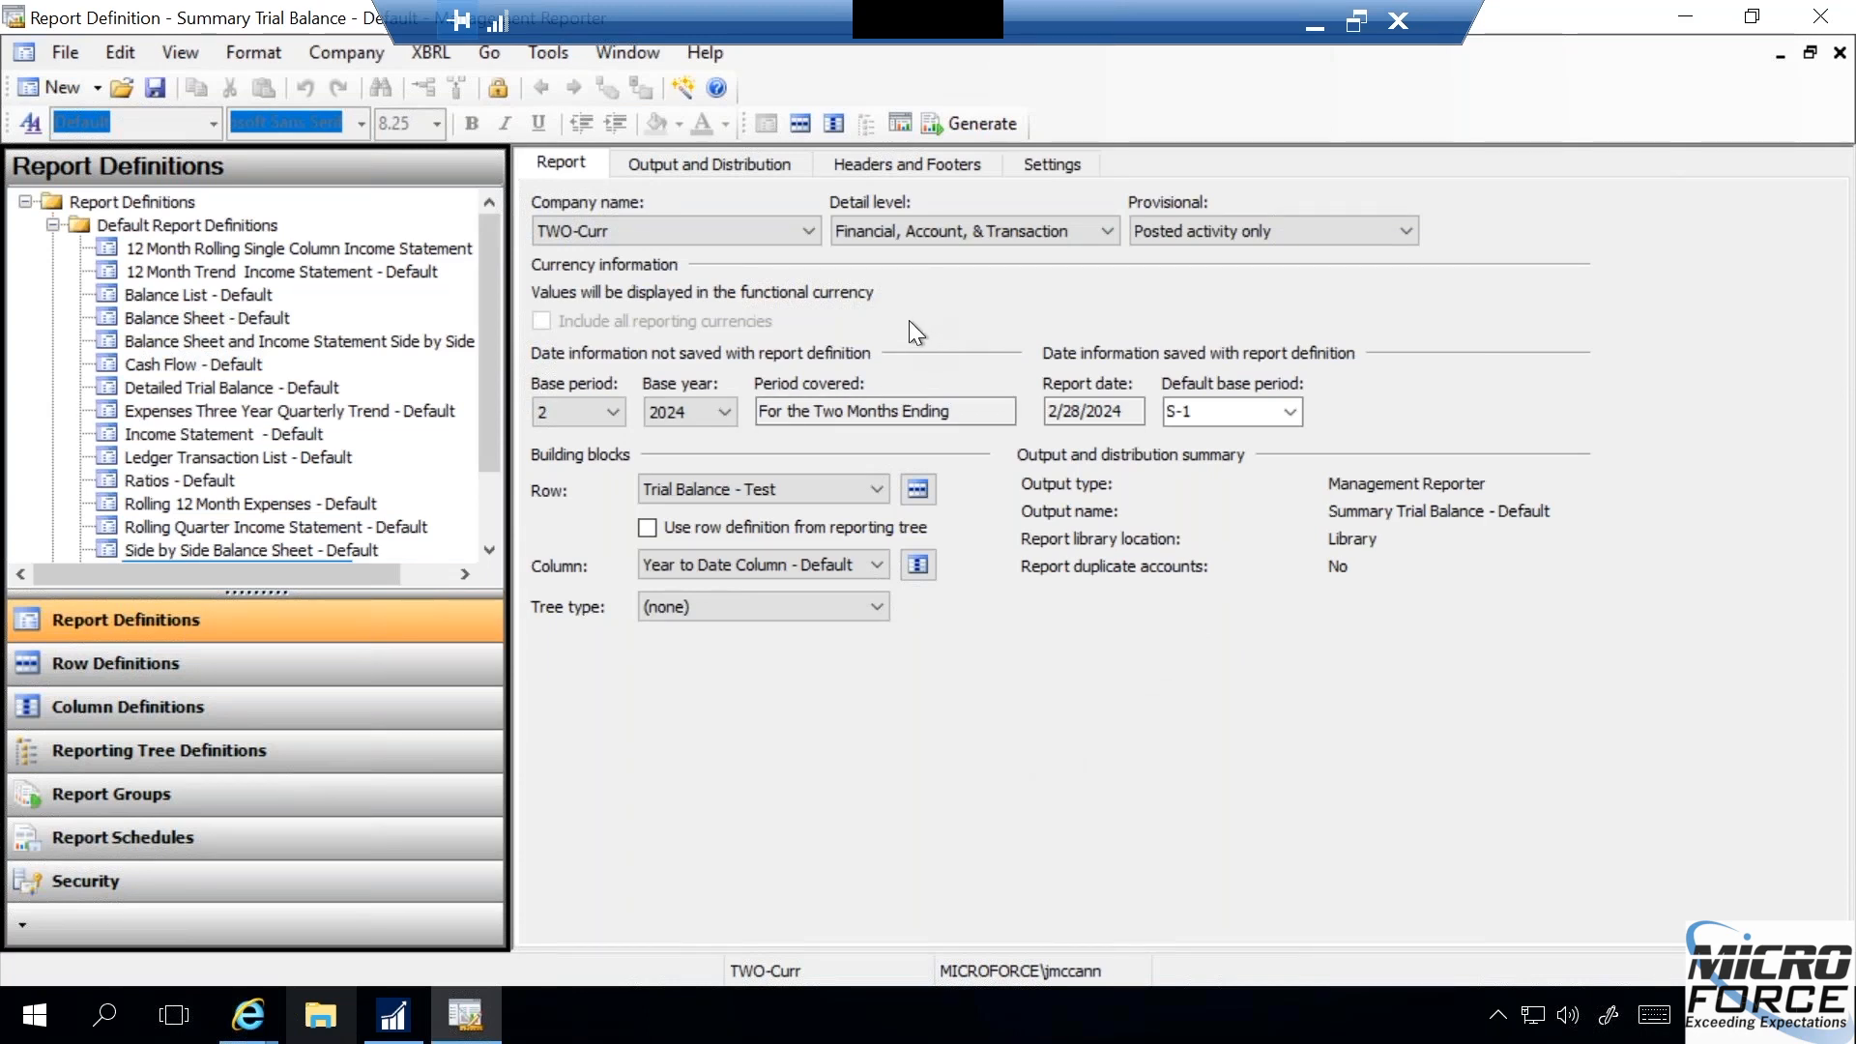
- Enable the Management Reporter Report Viewer as the default viewer in the user options
left_click(551, 56)
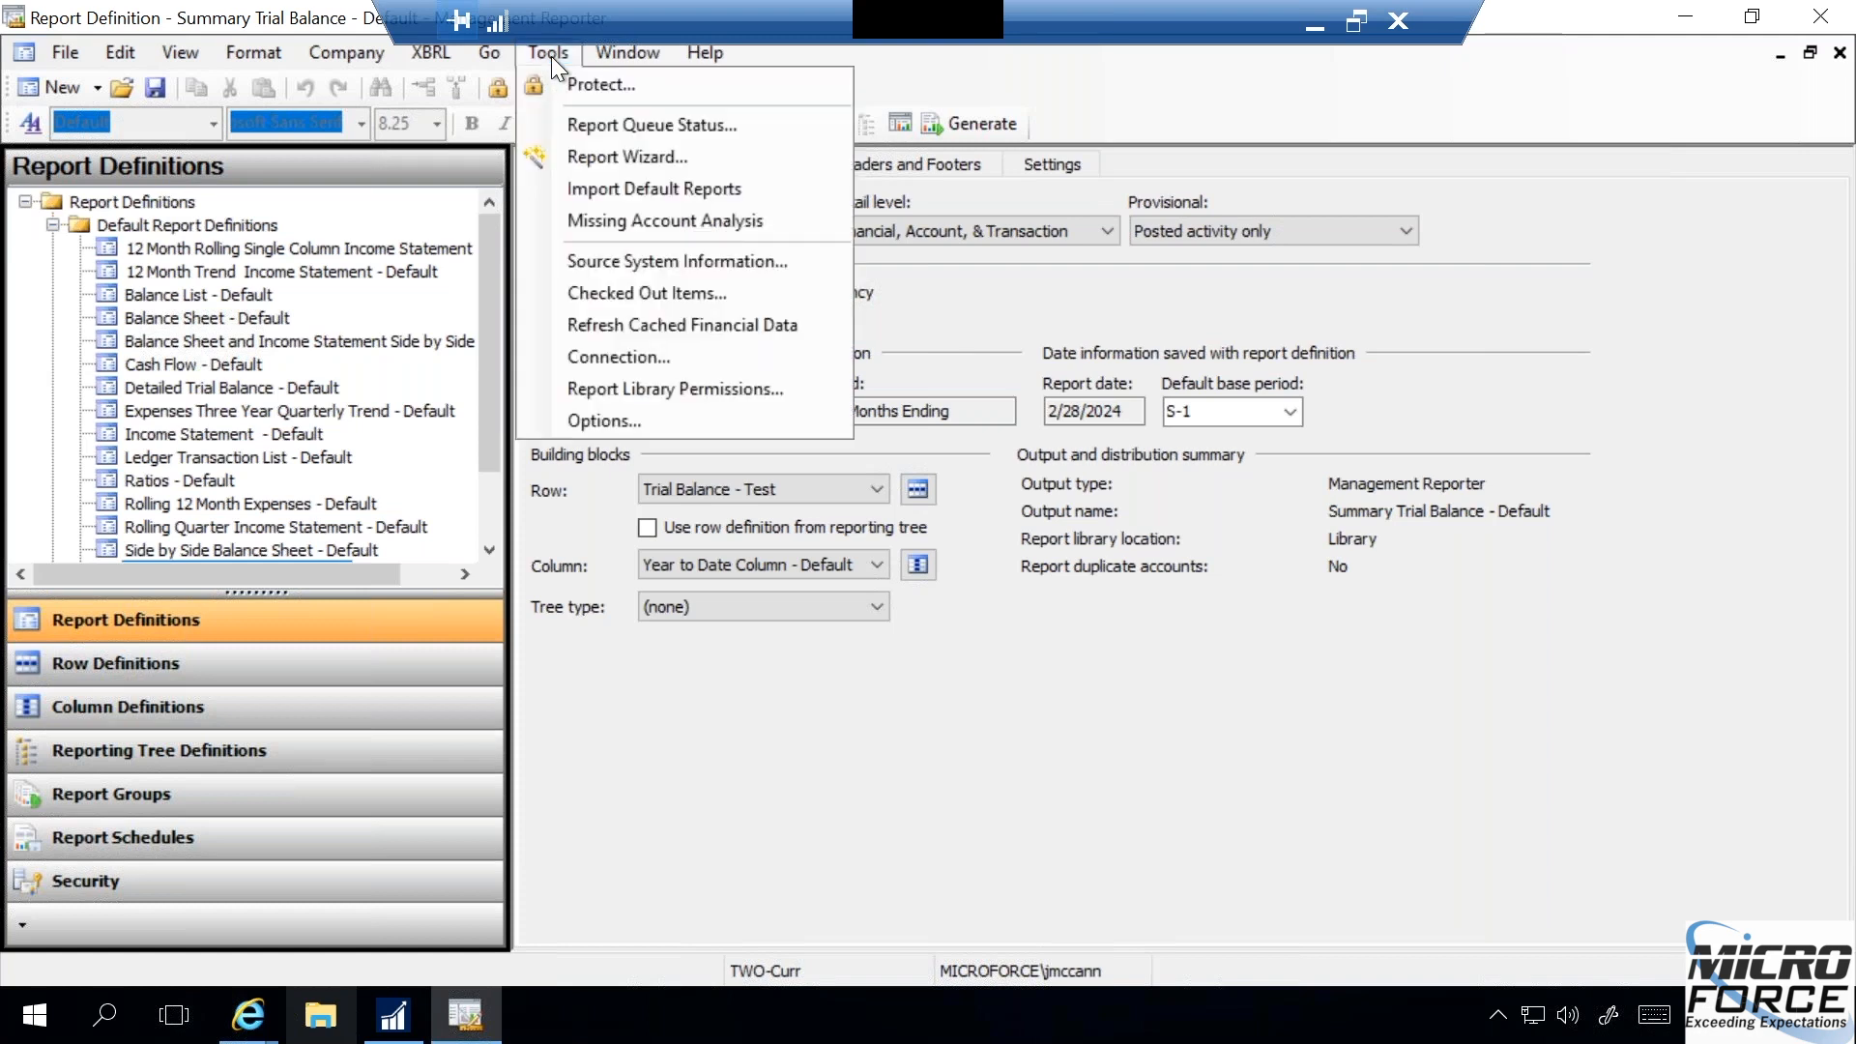
left_click(159, 54)
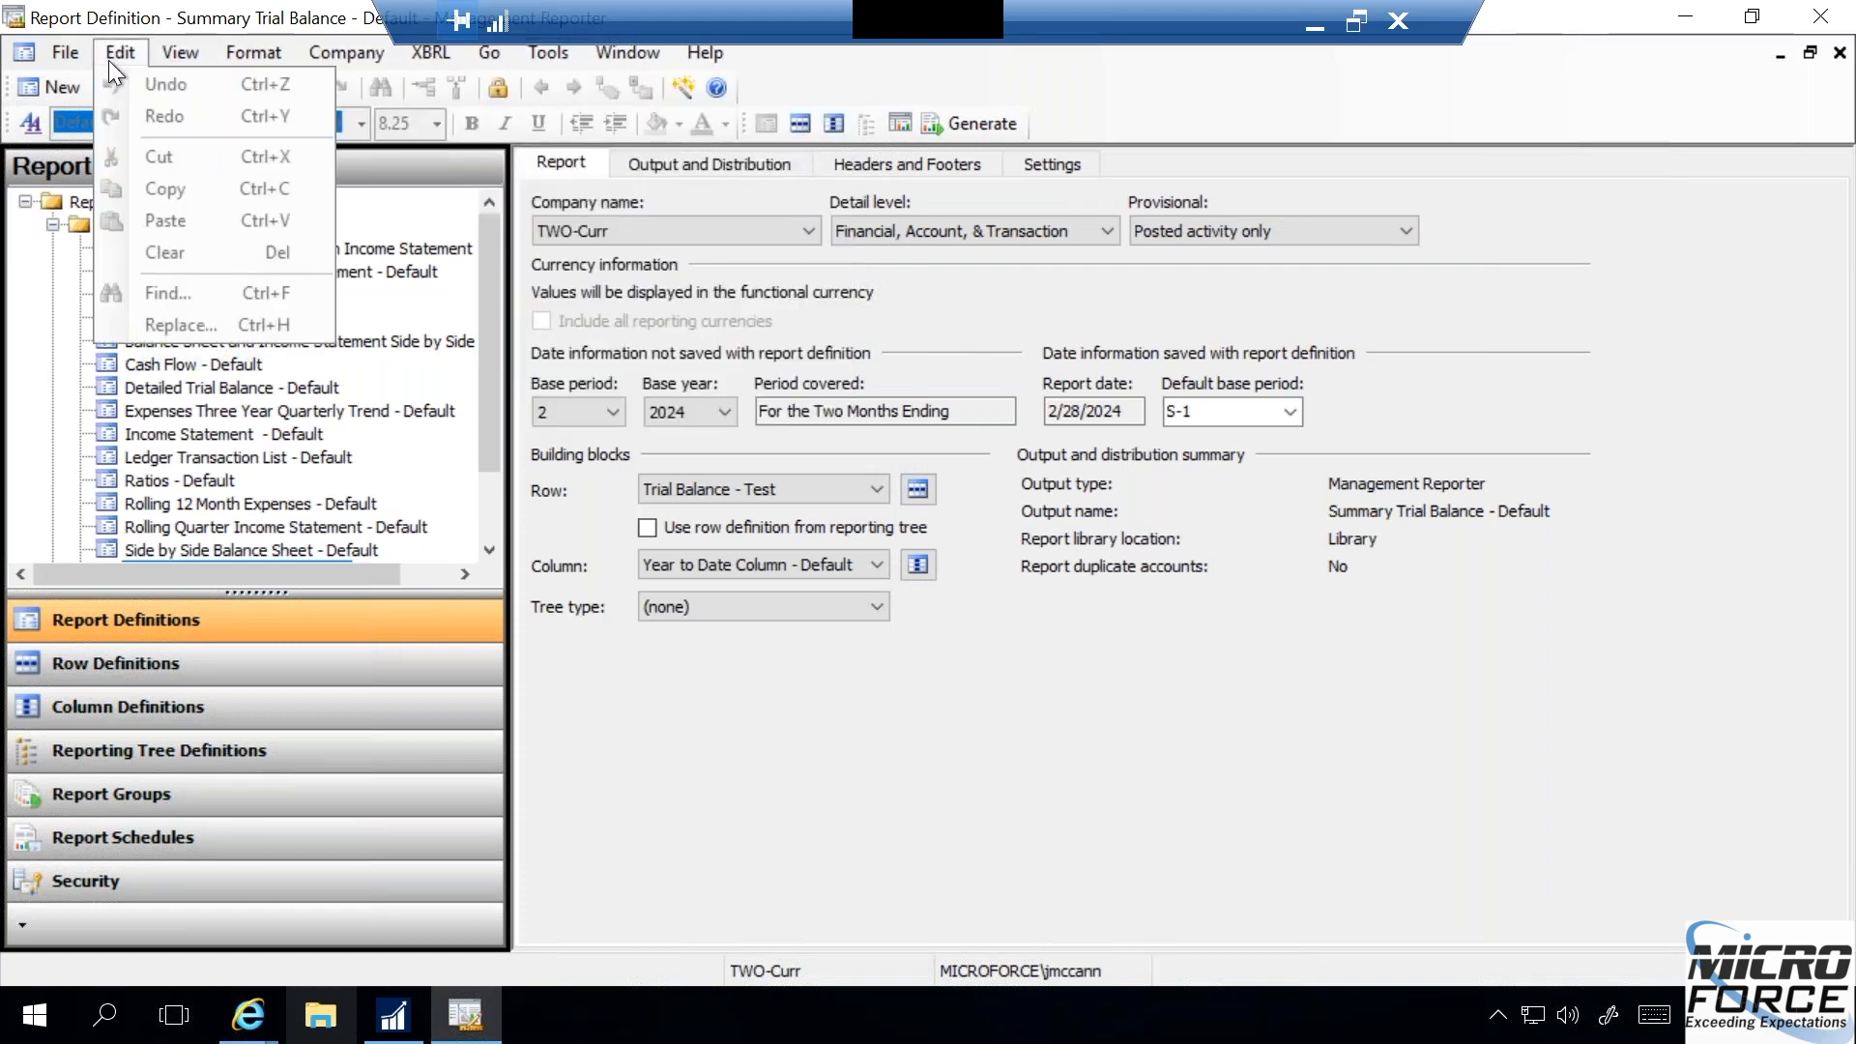
left_click(354, 73)
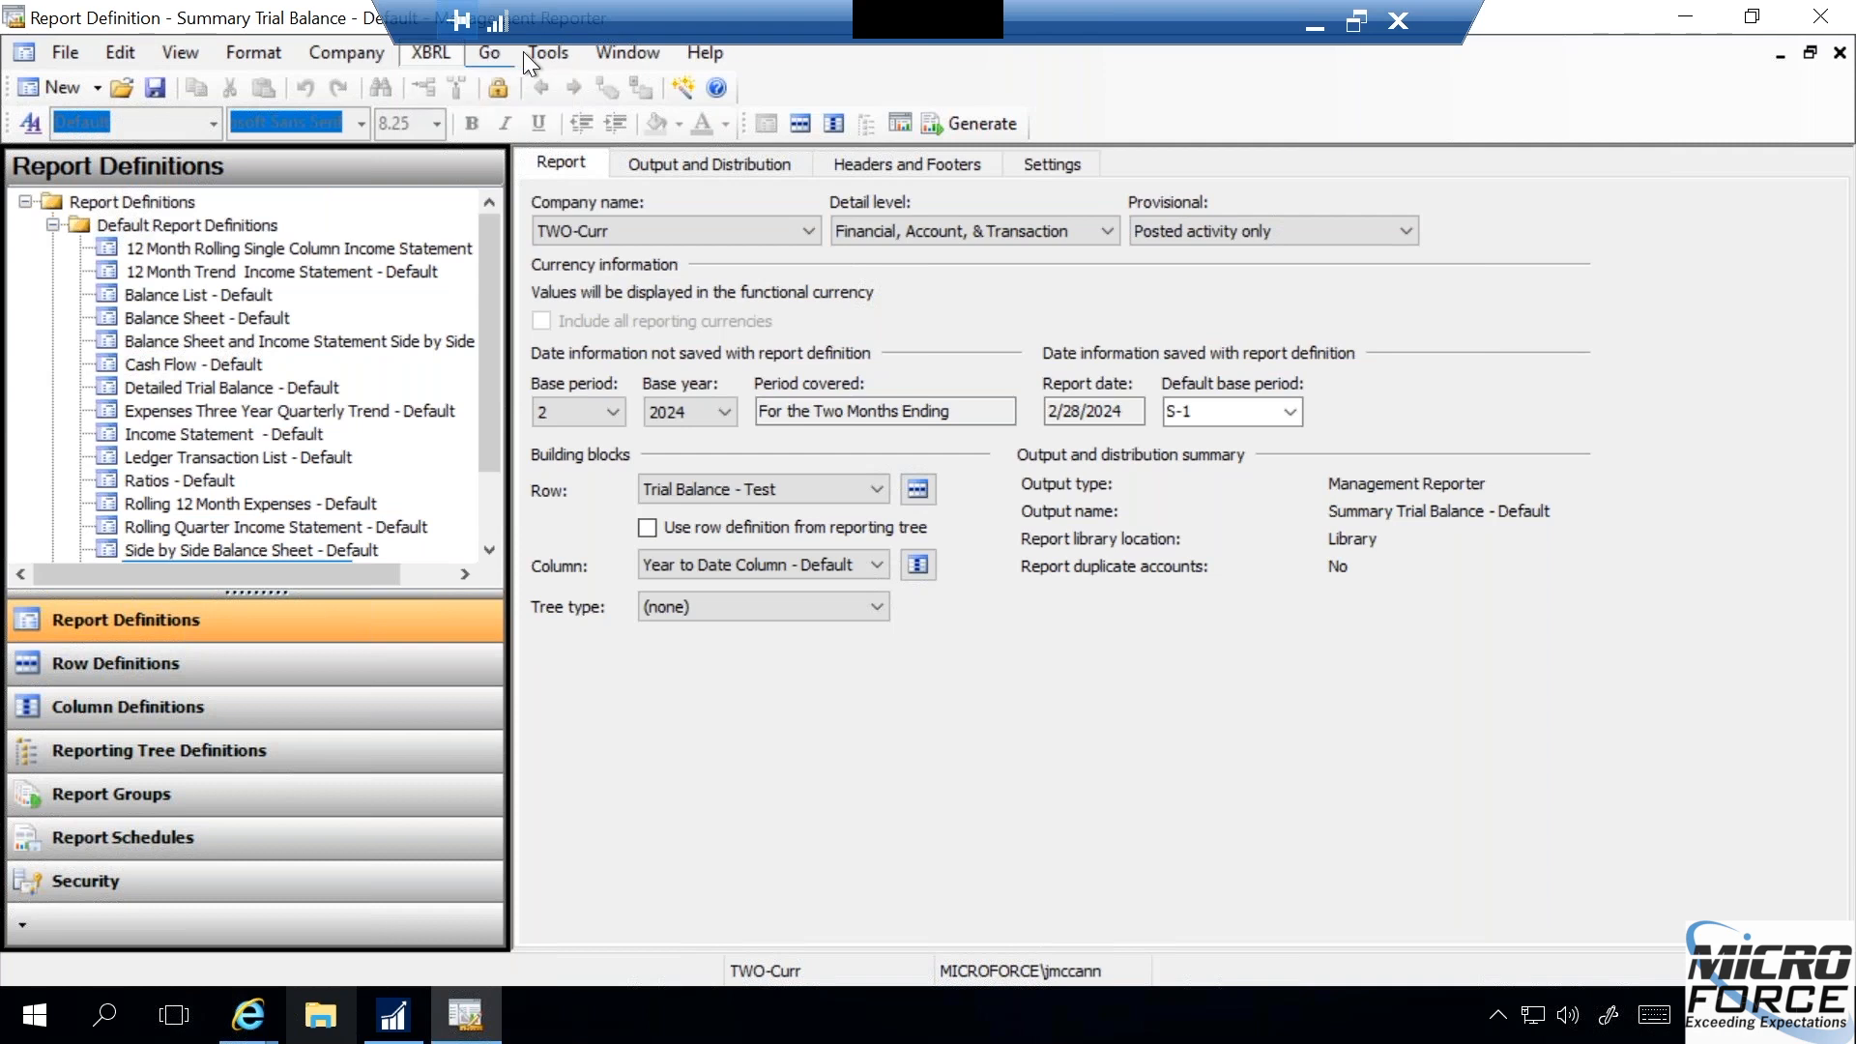
left_click(66, 55)
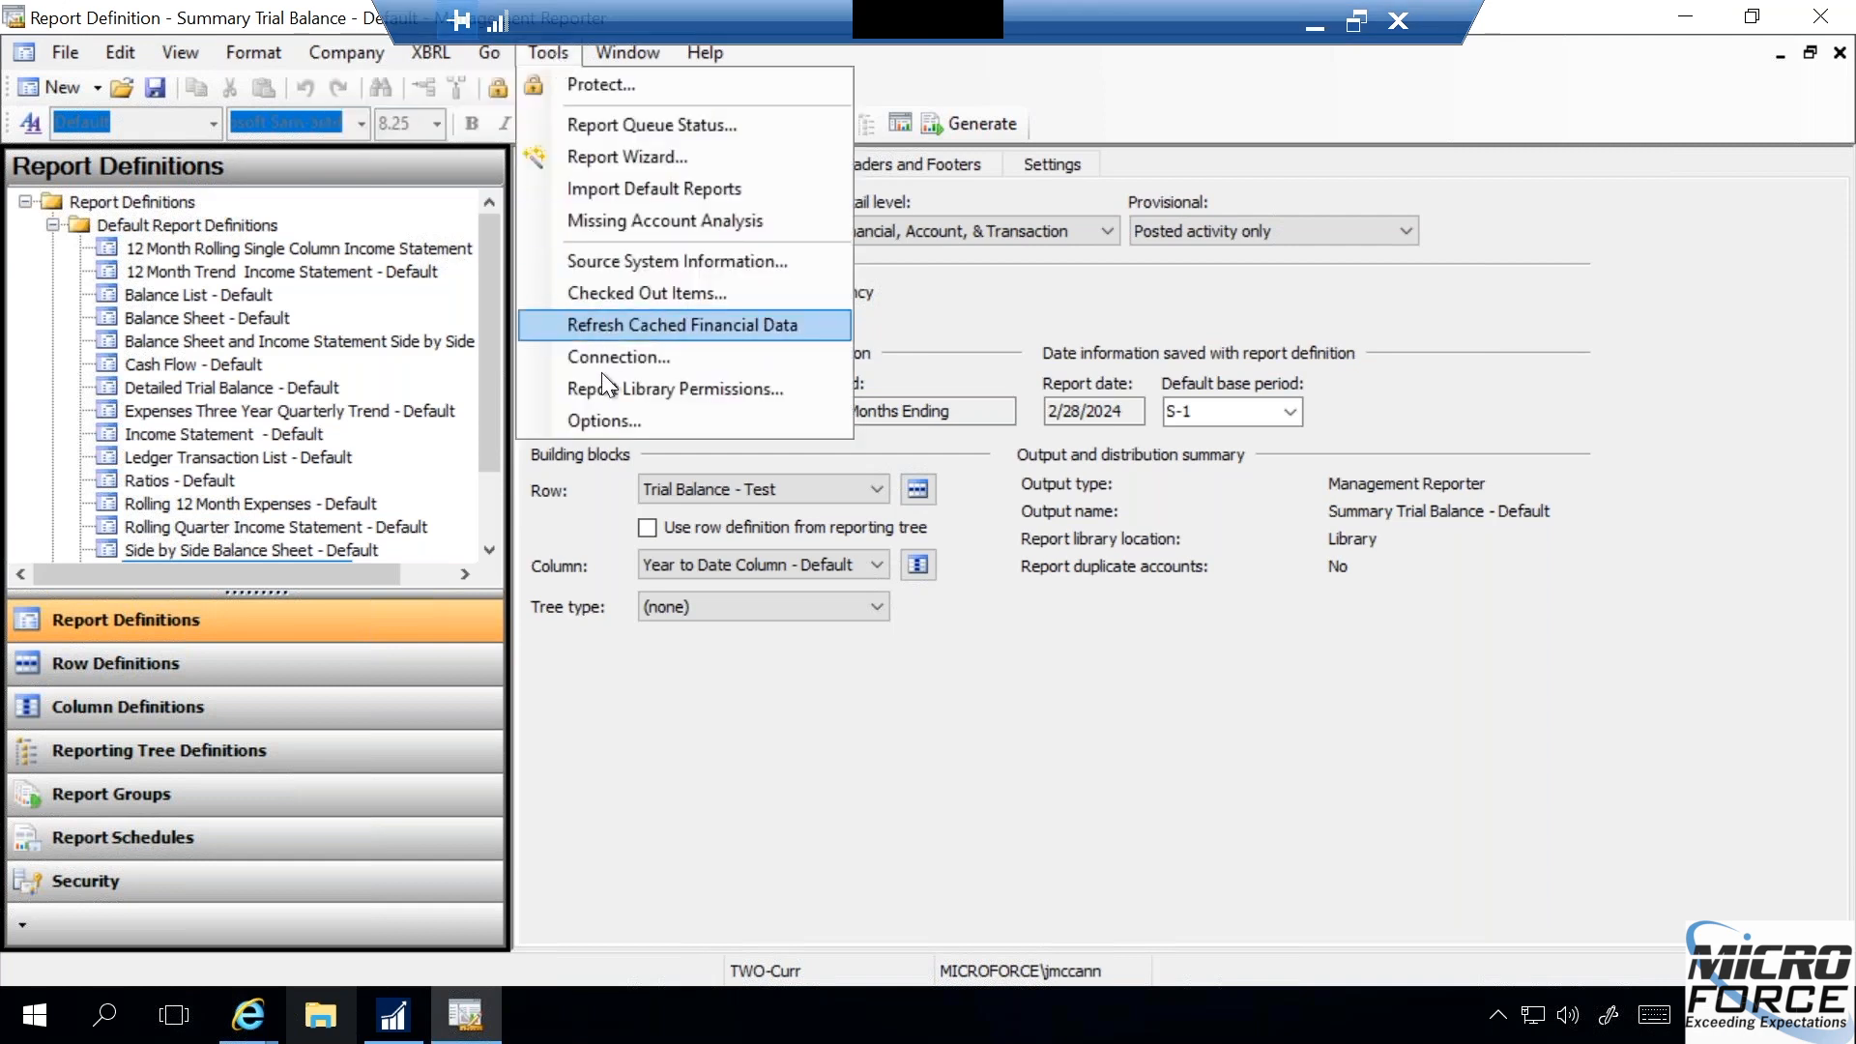
left_click(602, 423)
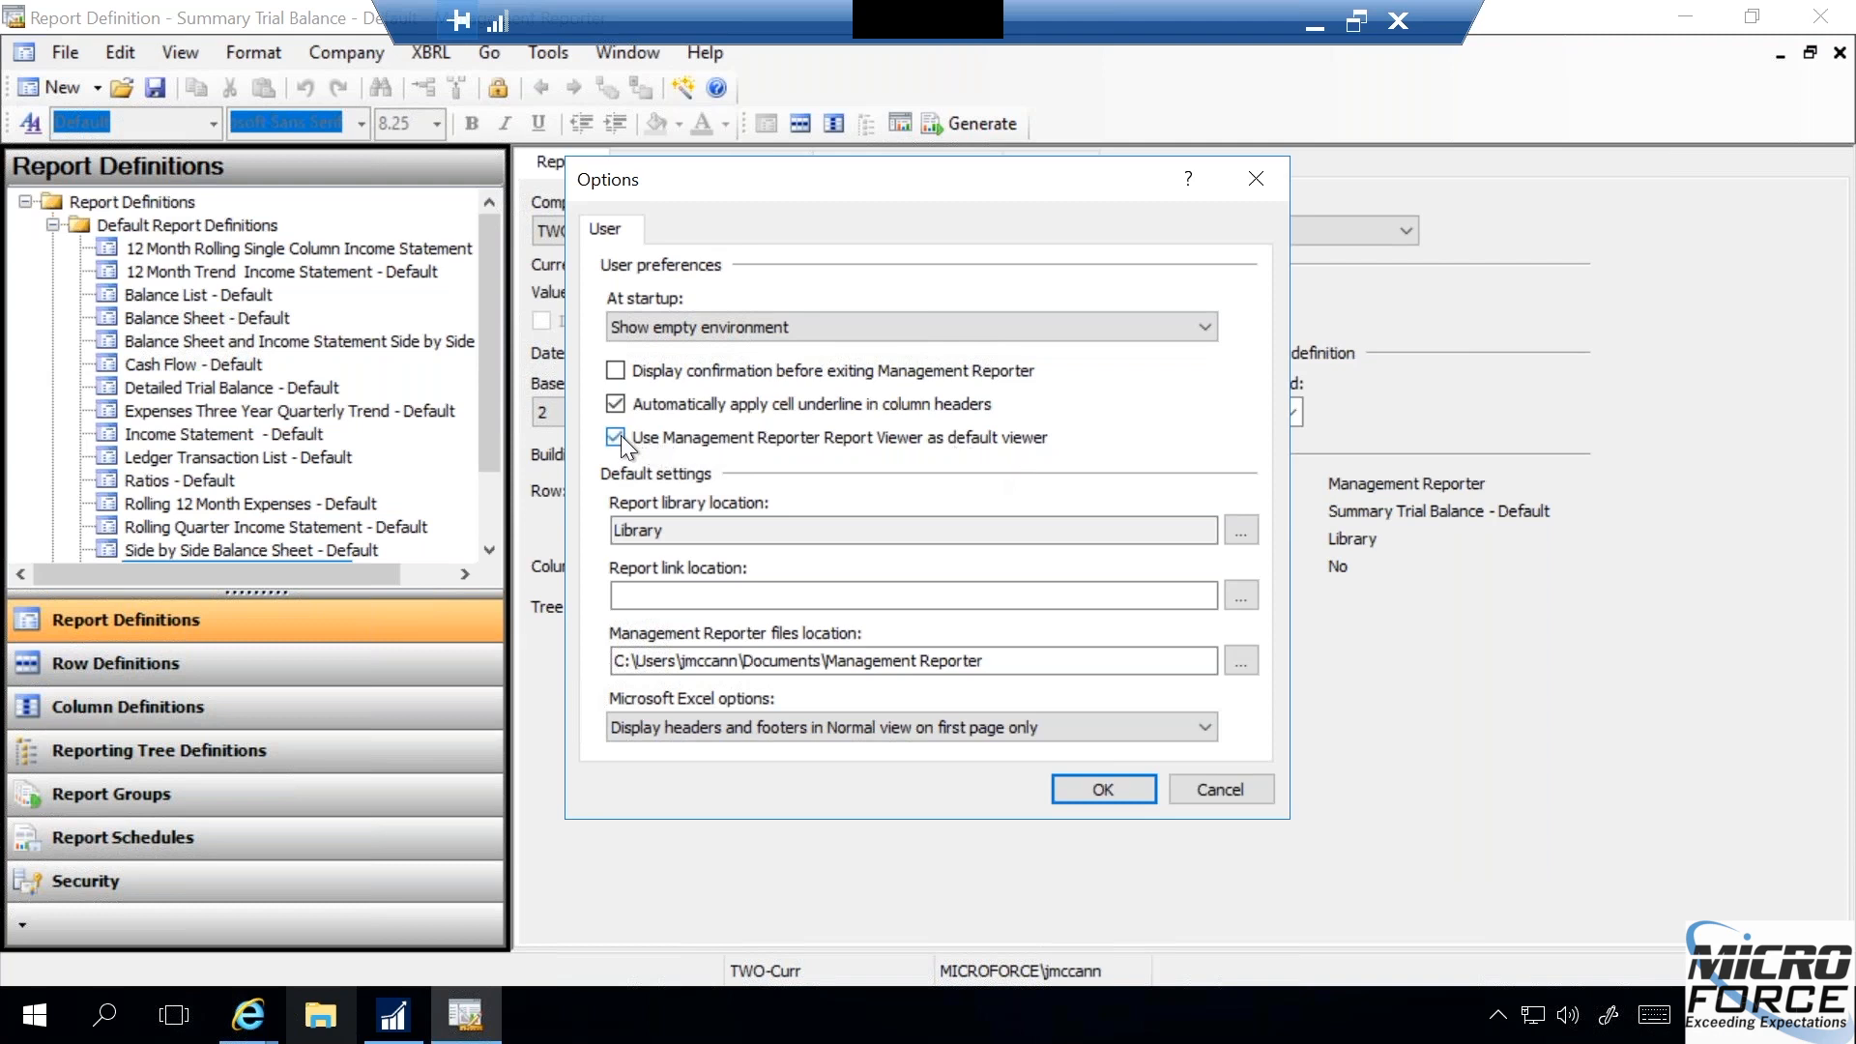
left_click(1095, 791)
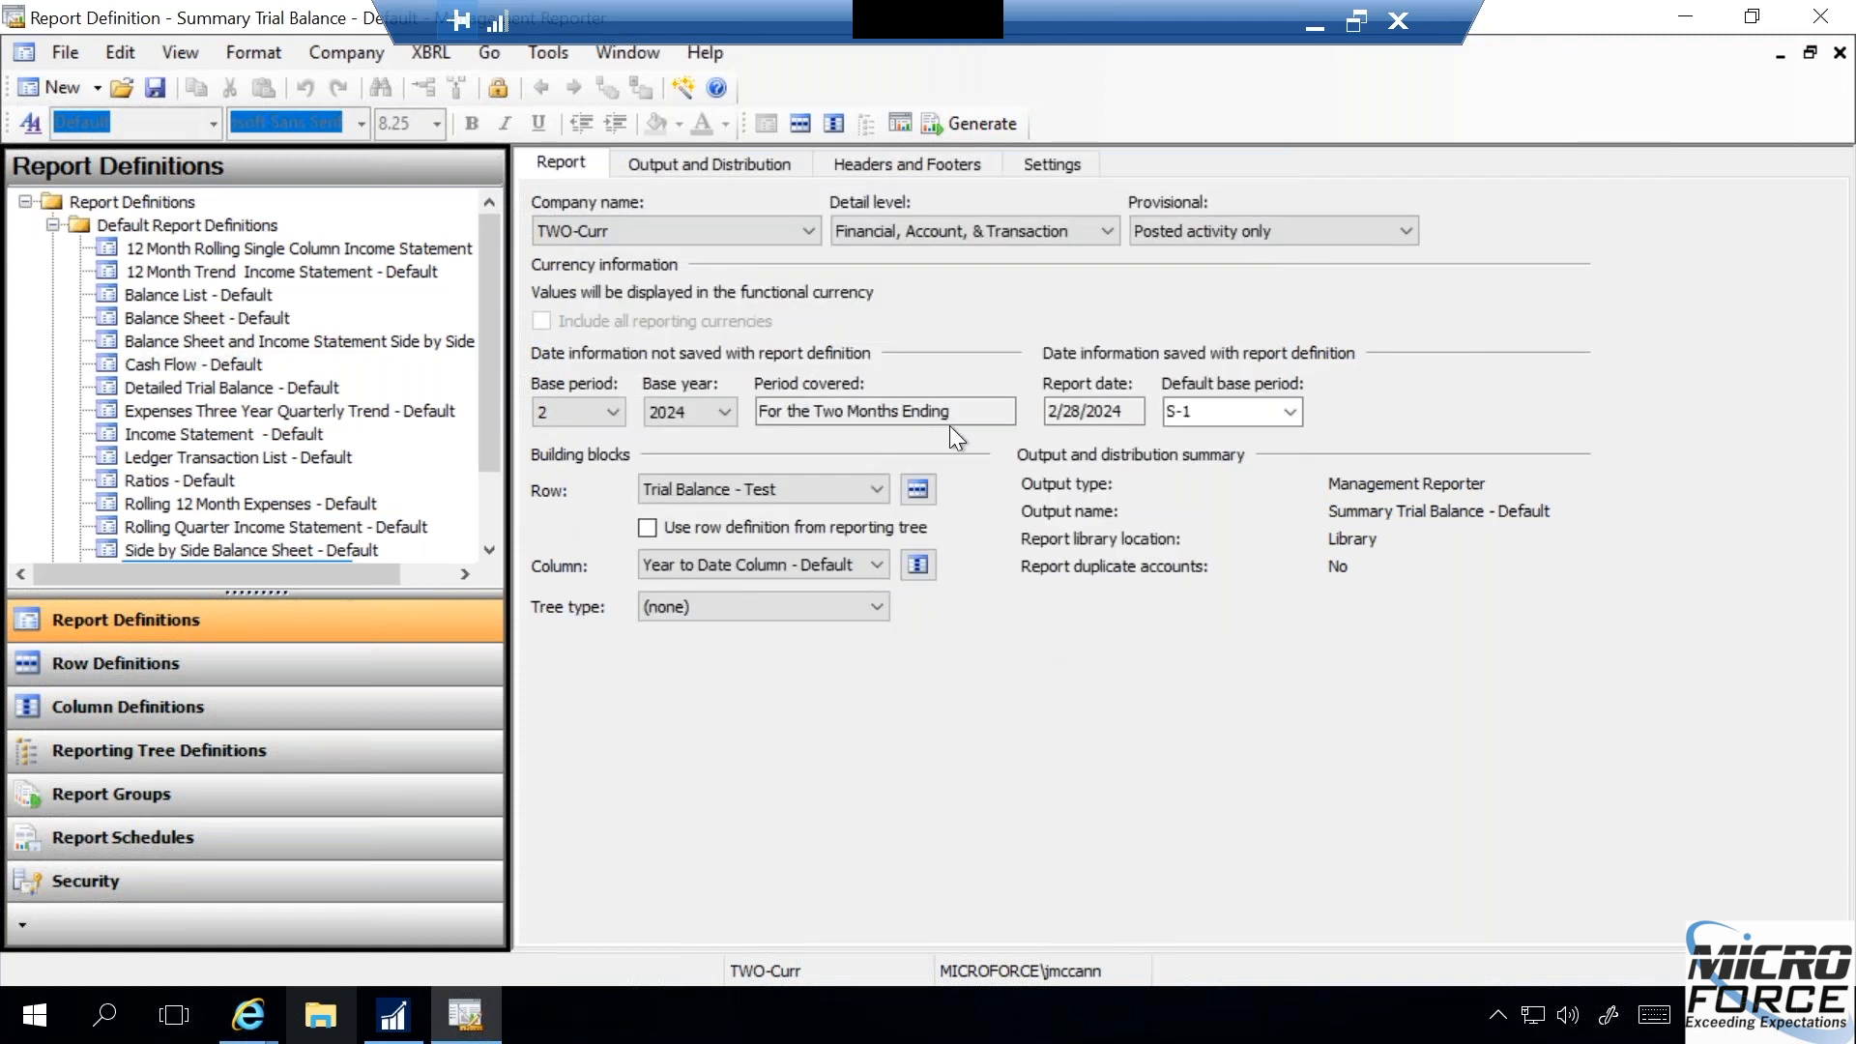
- Generate the Summary Trial Balance report again and zoom it to 150% in the Report Viewer
left_click(972, 126)
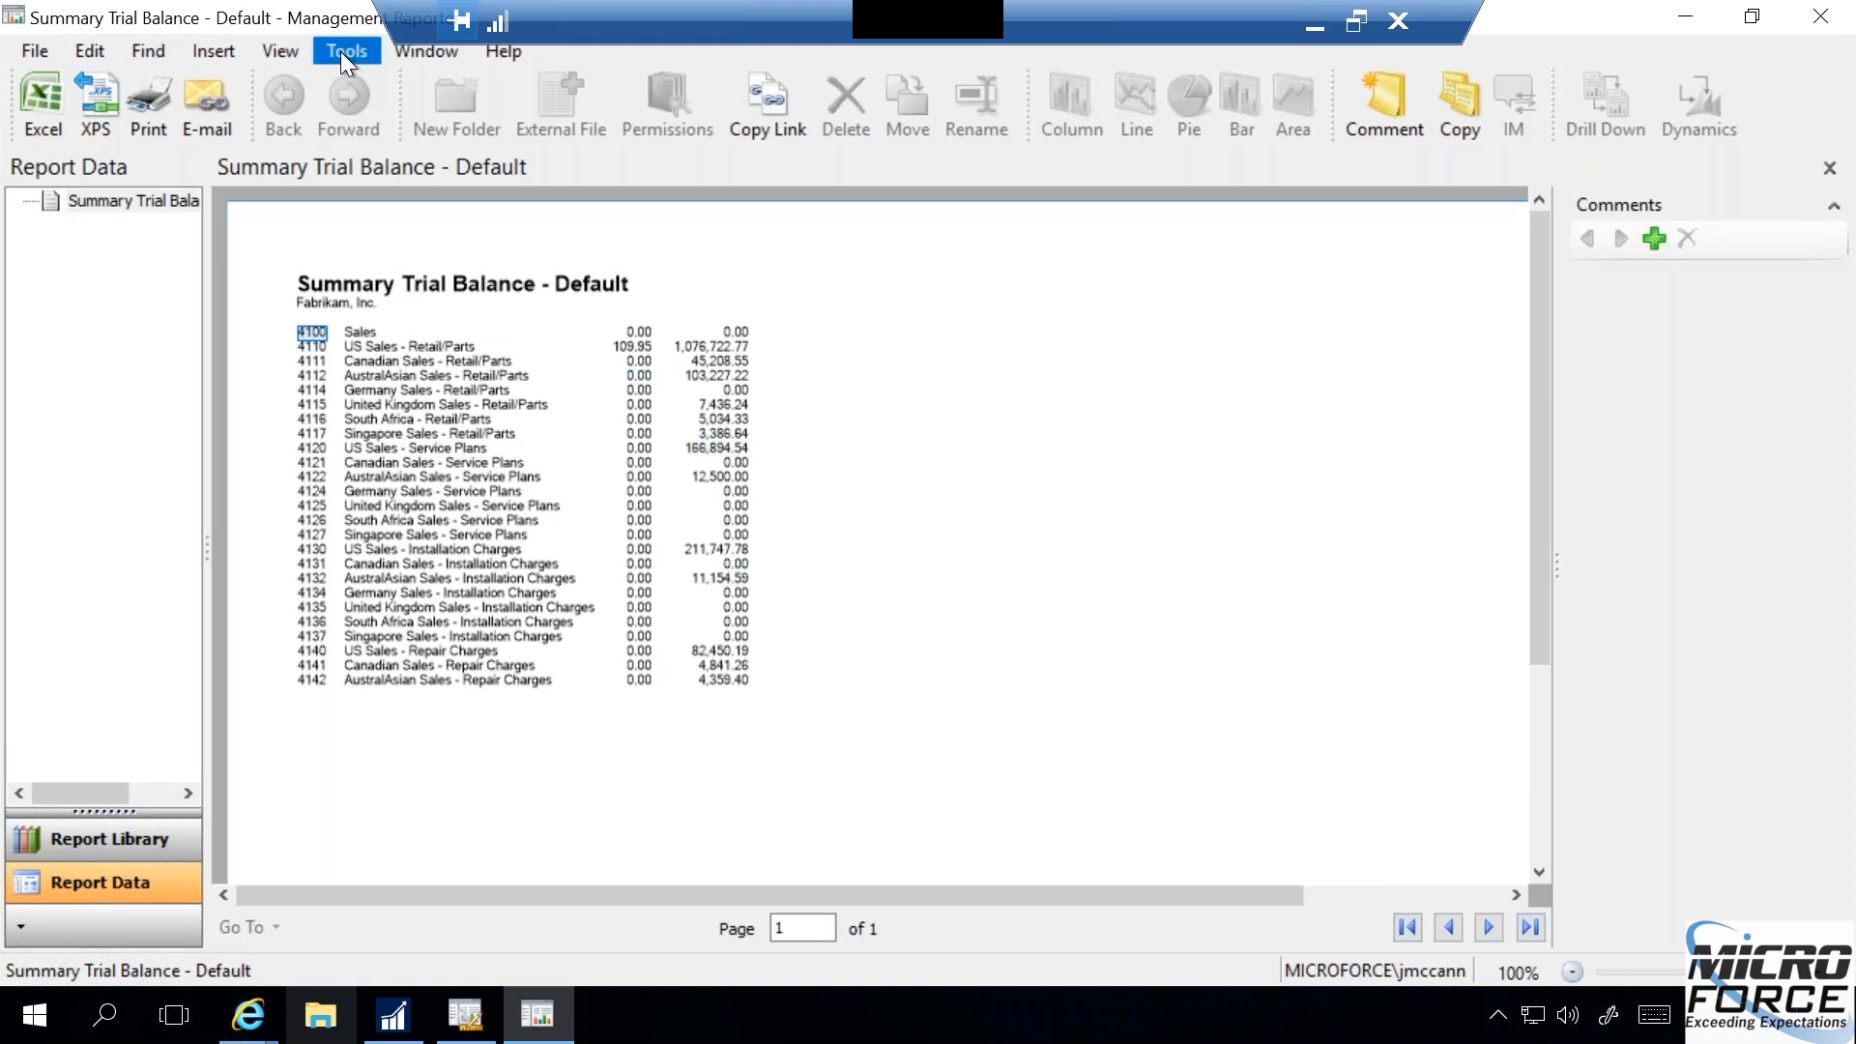
left_click(273, 58)
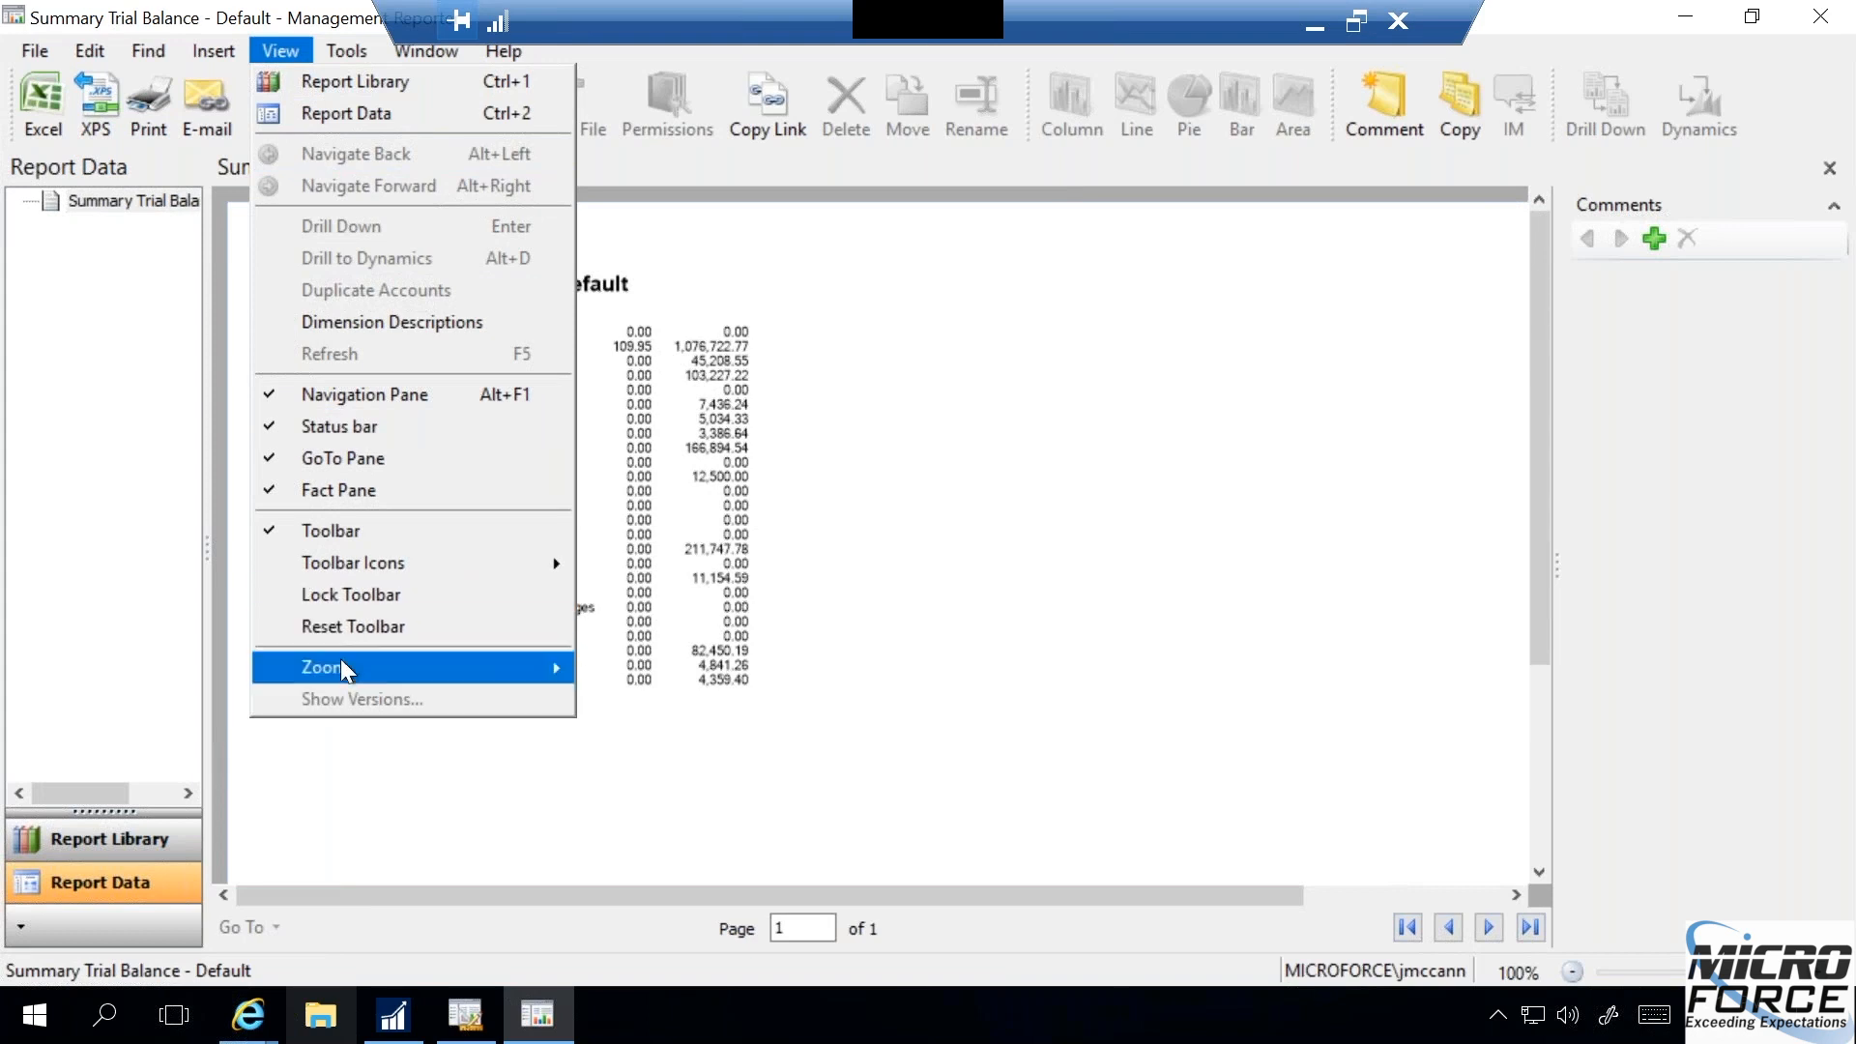
mouse_move(345, 667)
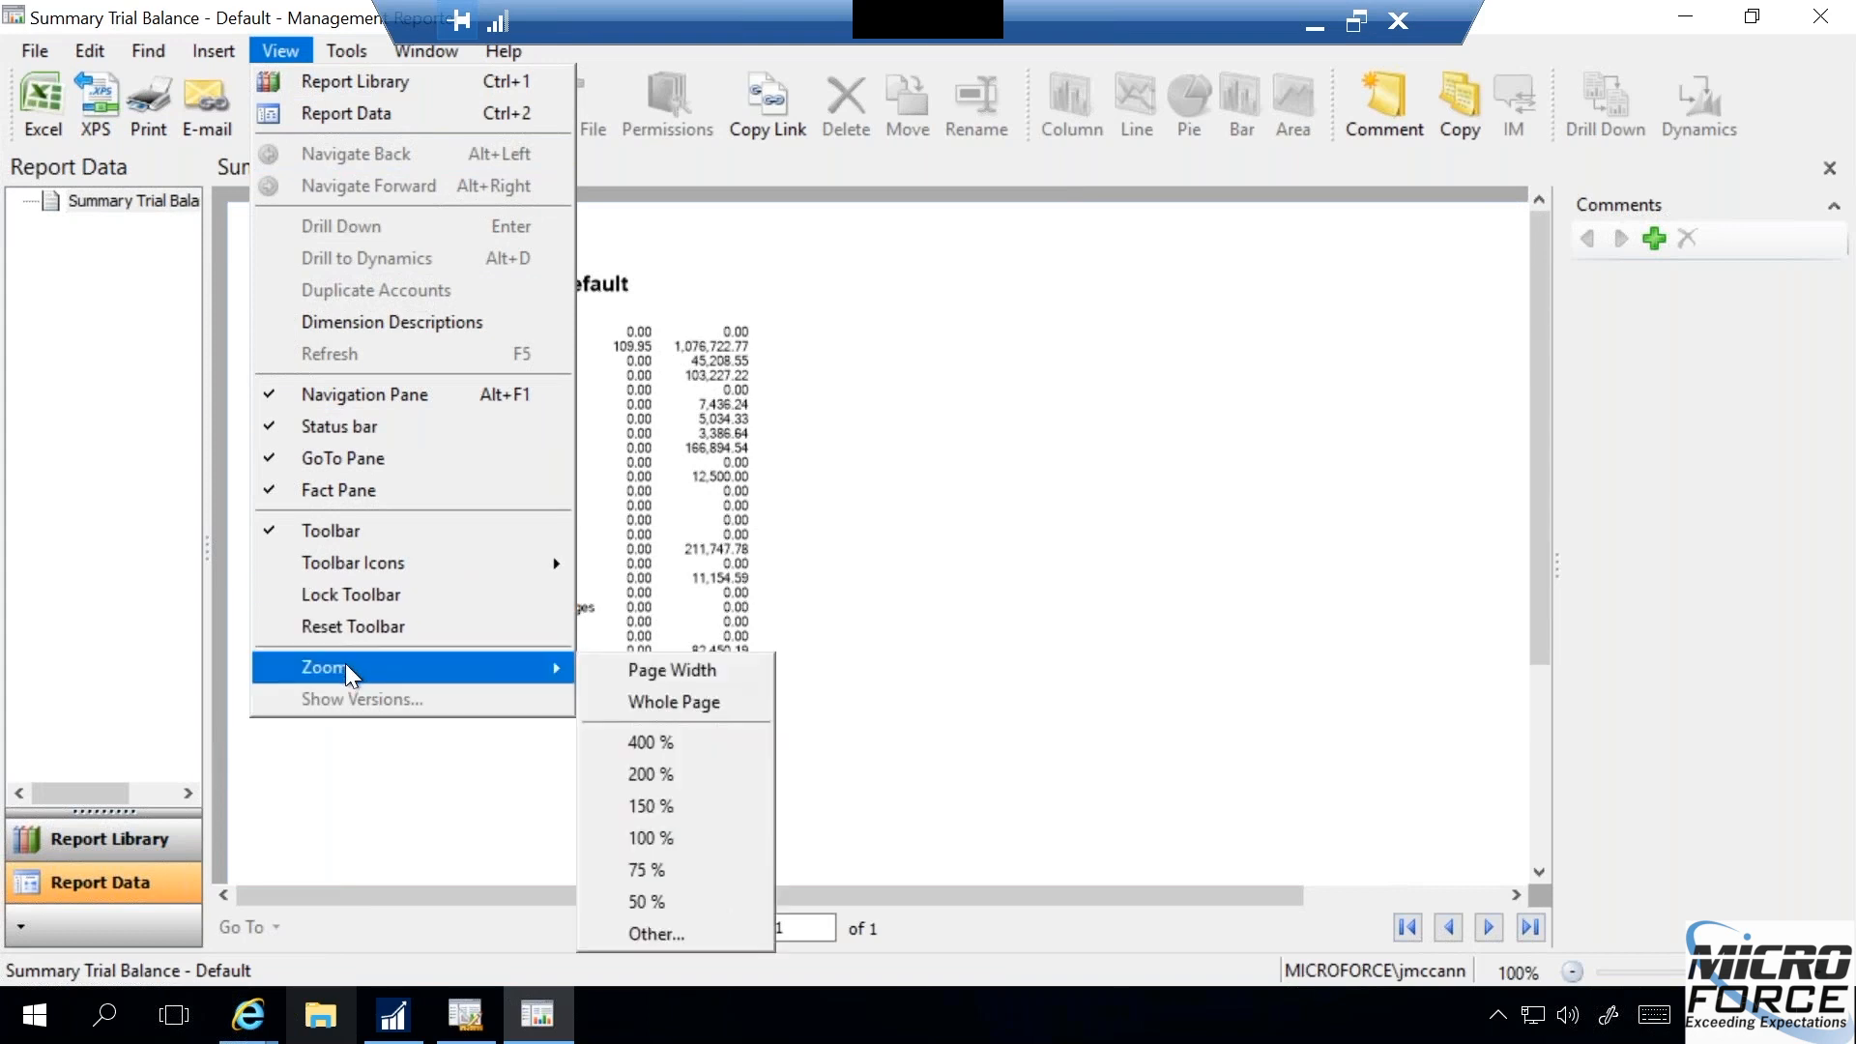
left_click(663, 806)
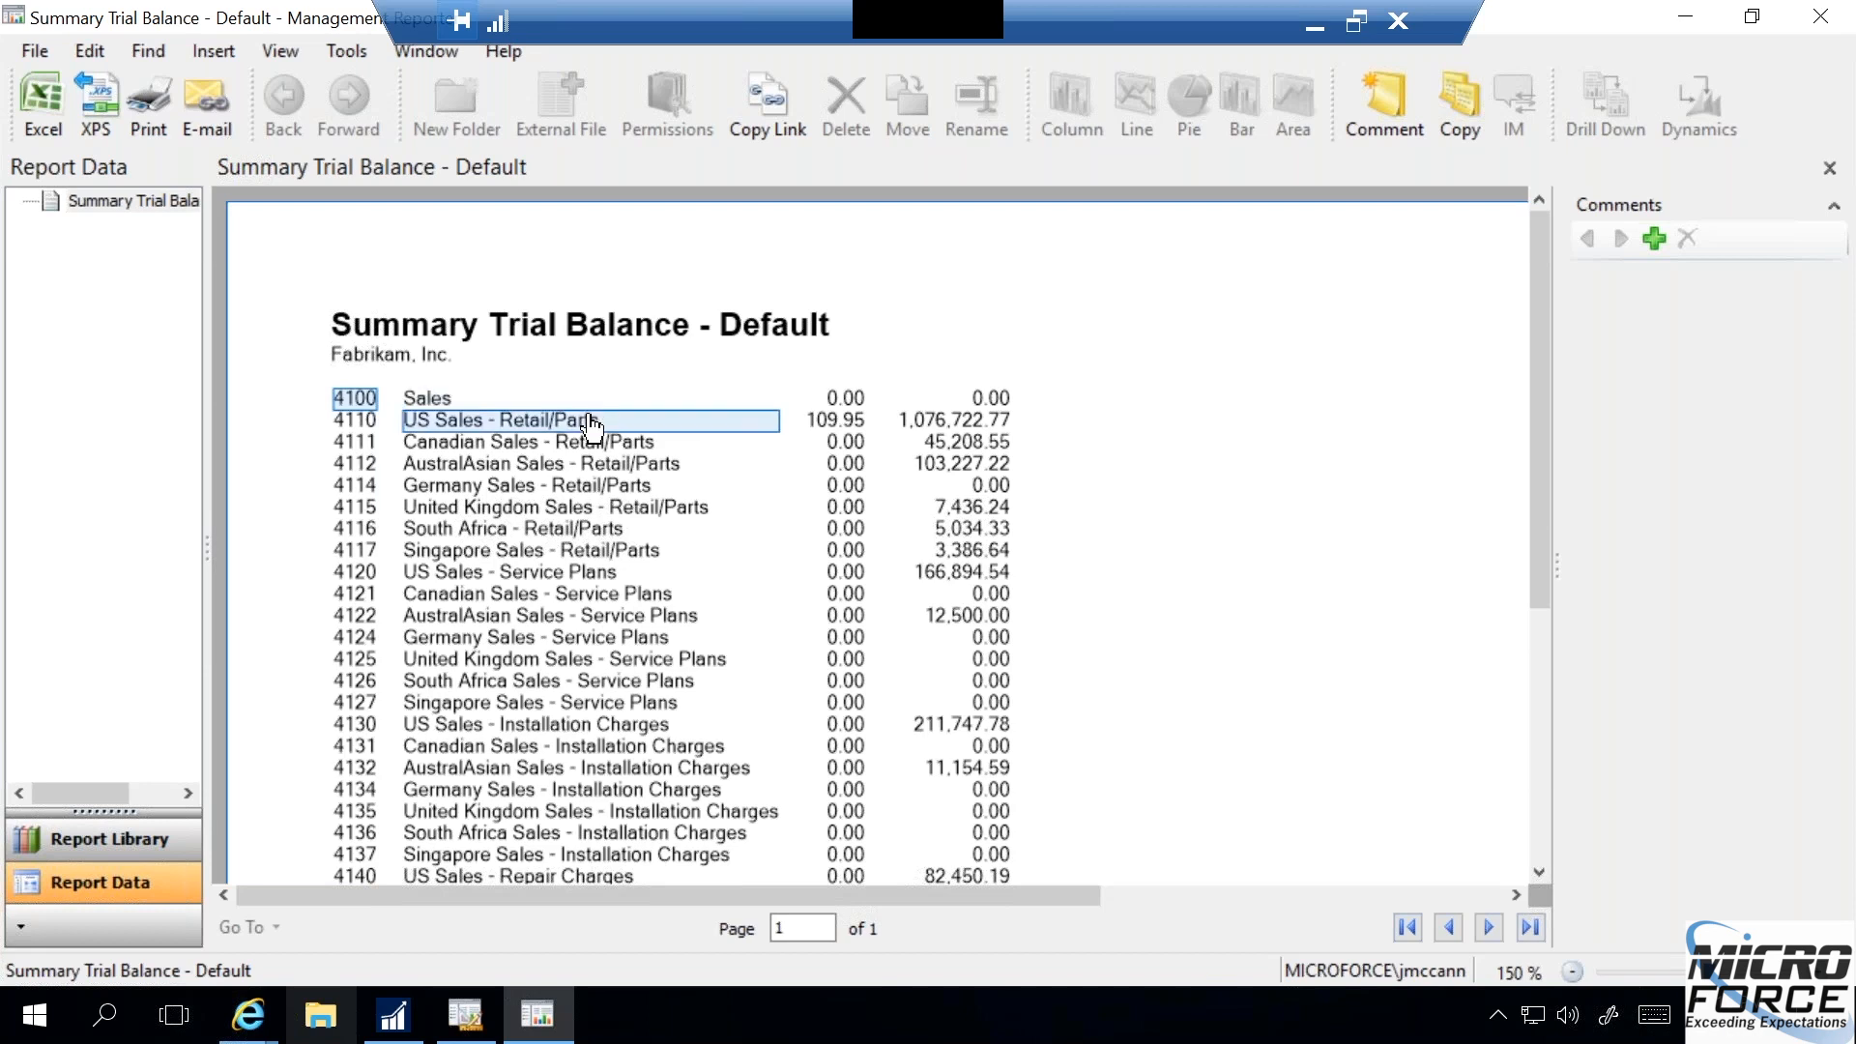
- Drill down from the US Sales - Retail/Parts year-to-date amount to the Retail/Parts account's transactions and select the opening balance amount
left_click(947, 435)
double_click(948, 435)
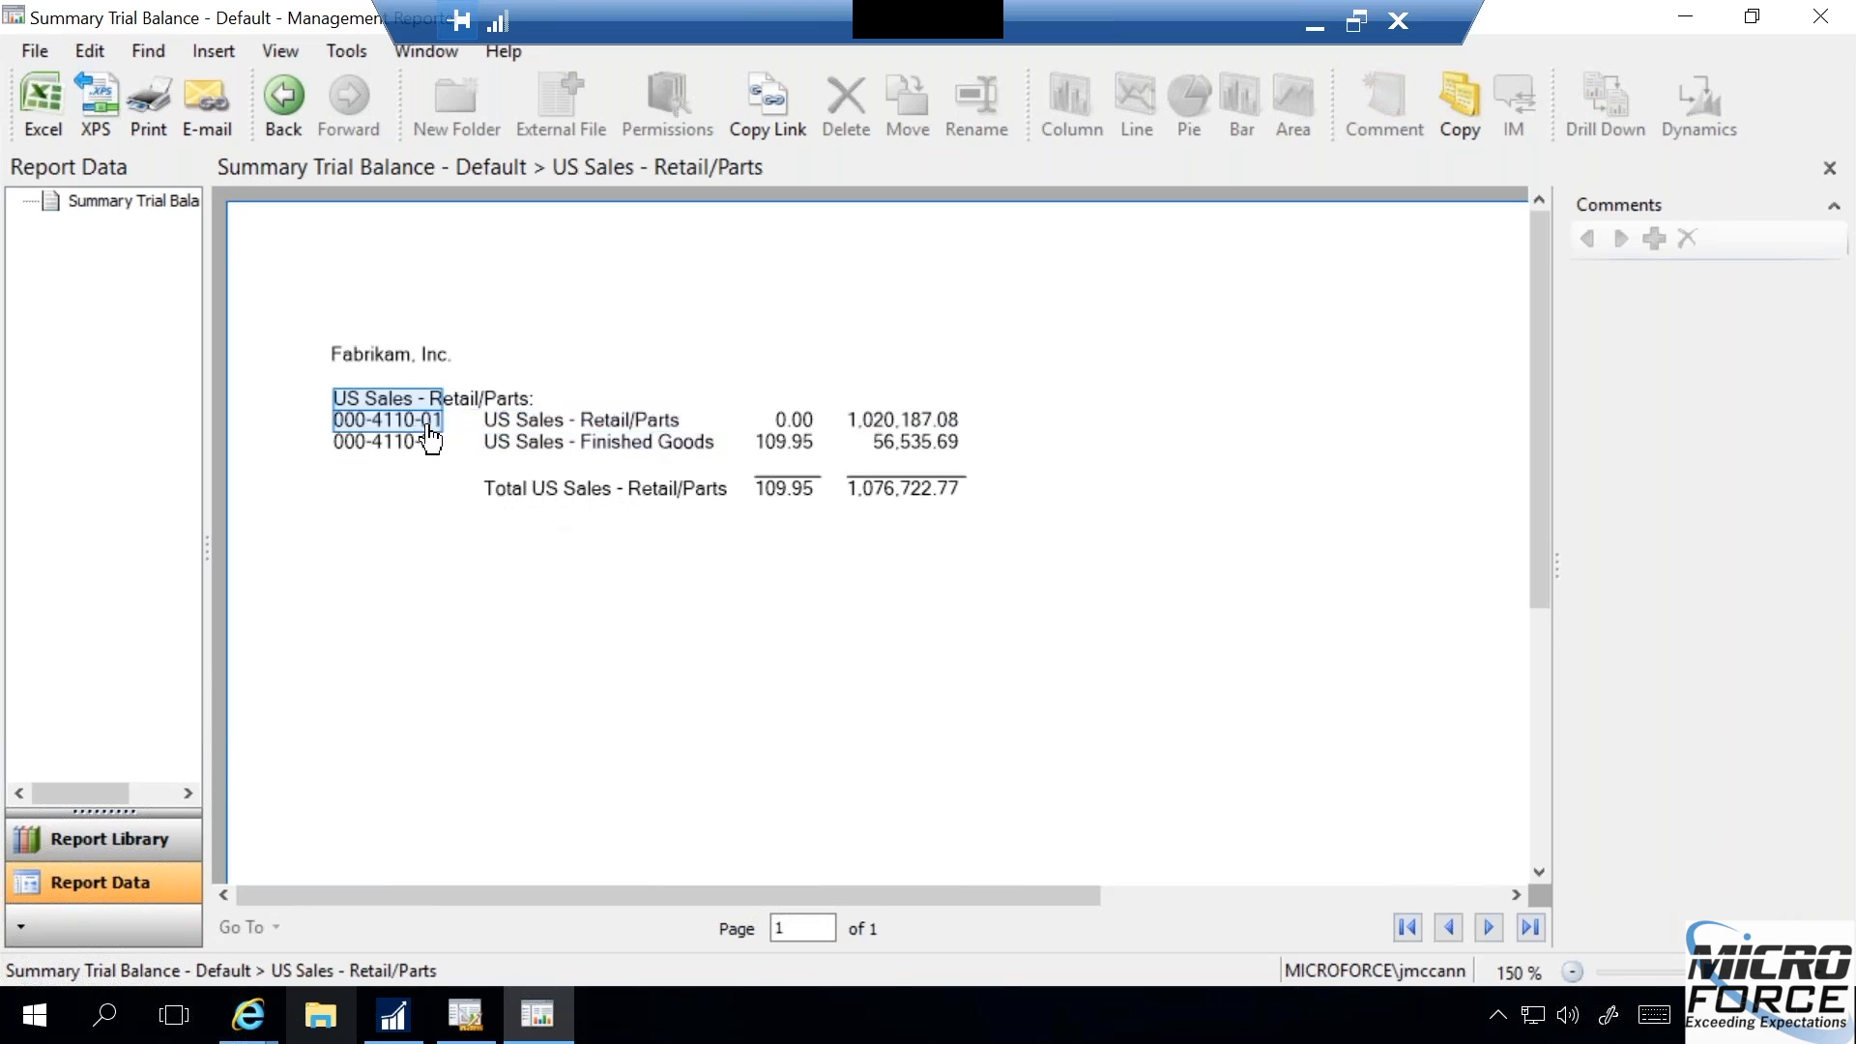
double_click(891, 430)
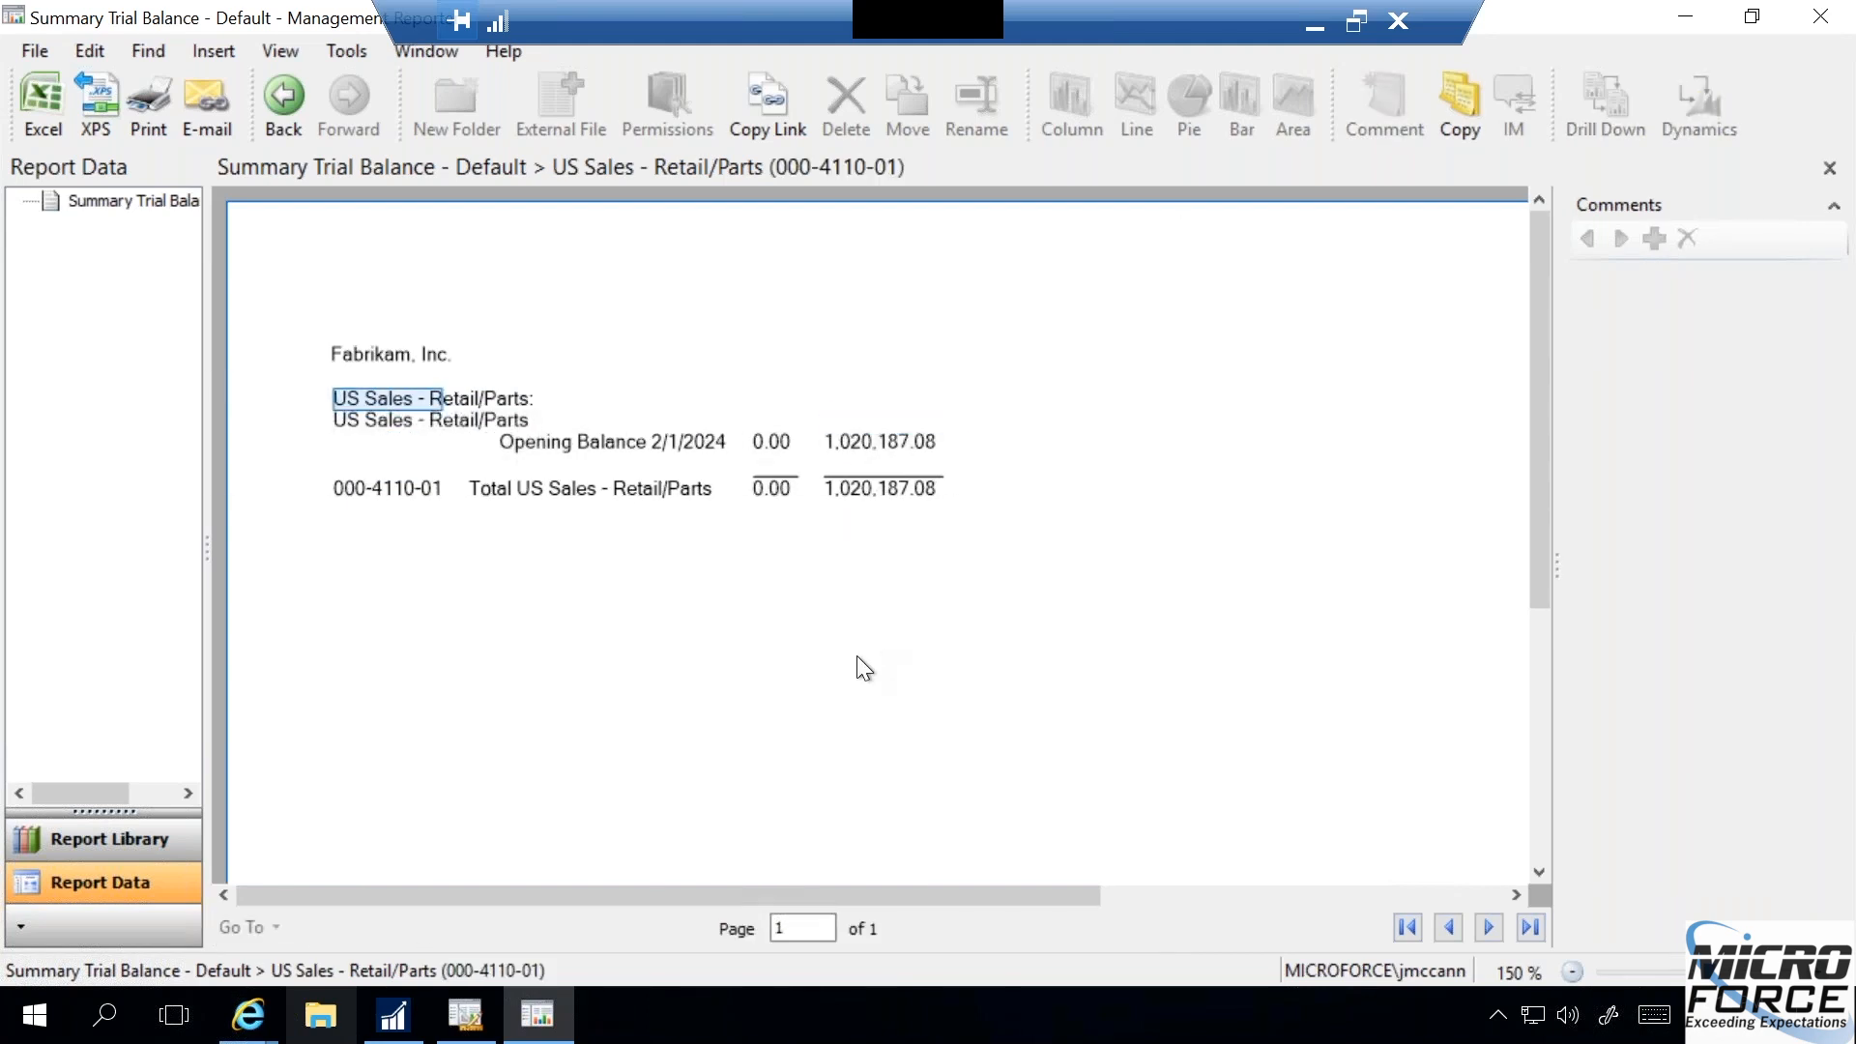
left_click(878, 445)
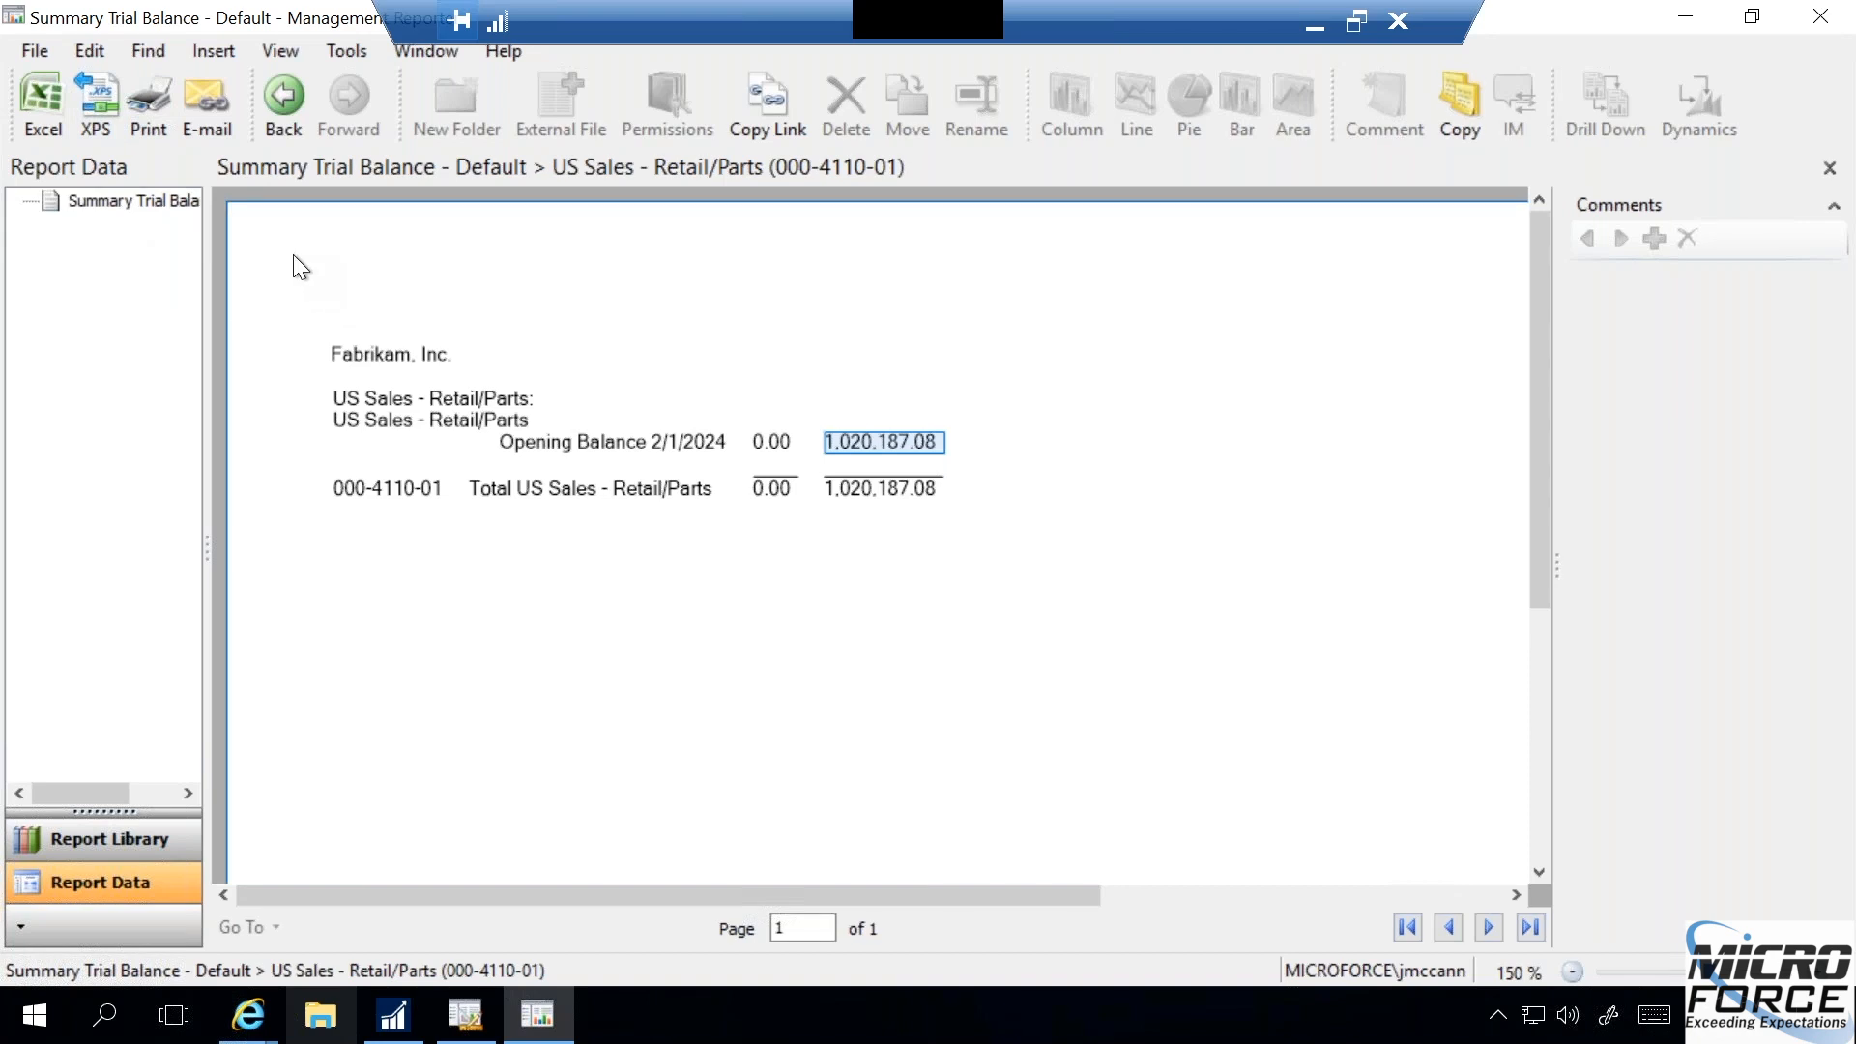
- Go back to account level, drill into the US Sales - Finished Goods period amount, and examine the sales transaction's remaining details
left_click(278, 100)
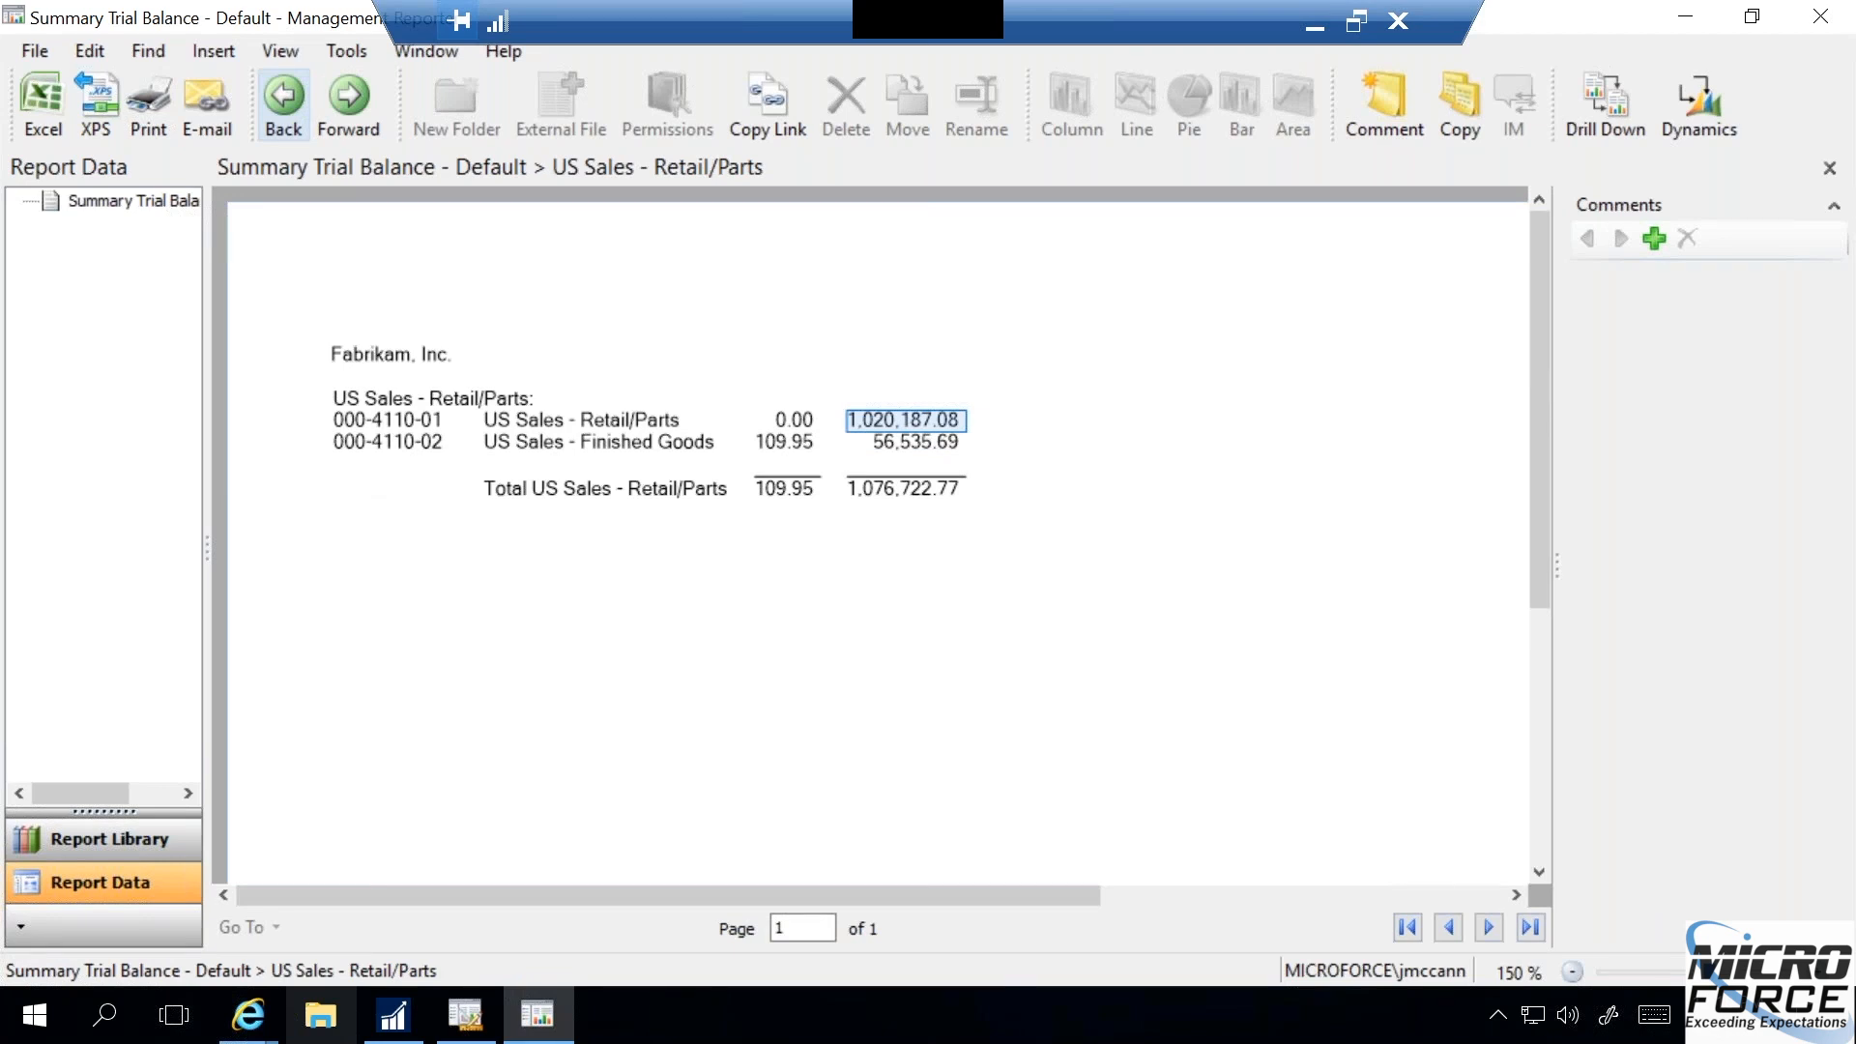
left_click(790, 447)
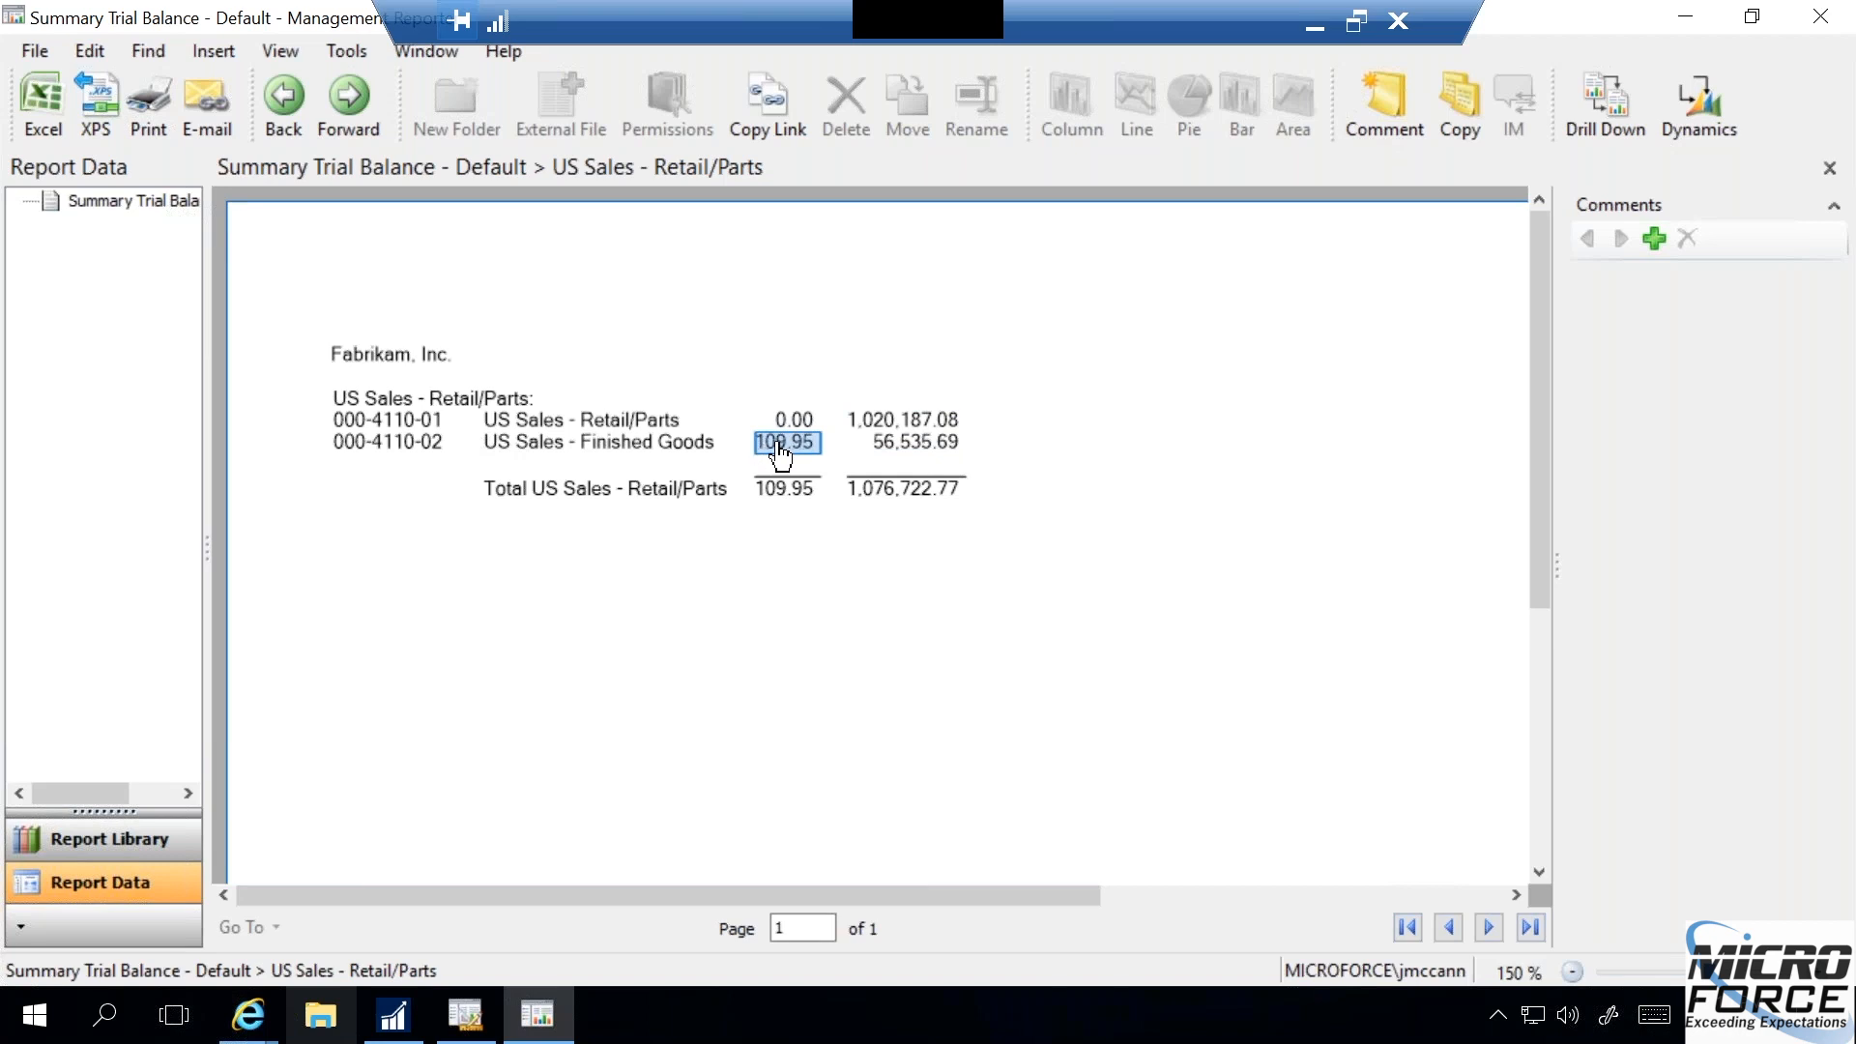
left_click(787, 423)
left_click(792, 445)
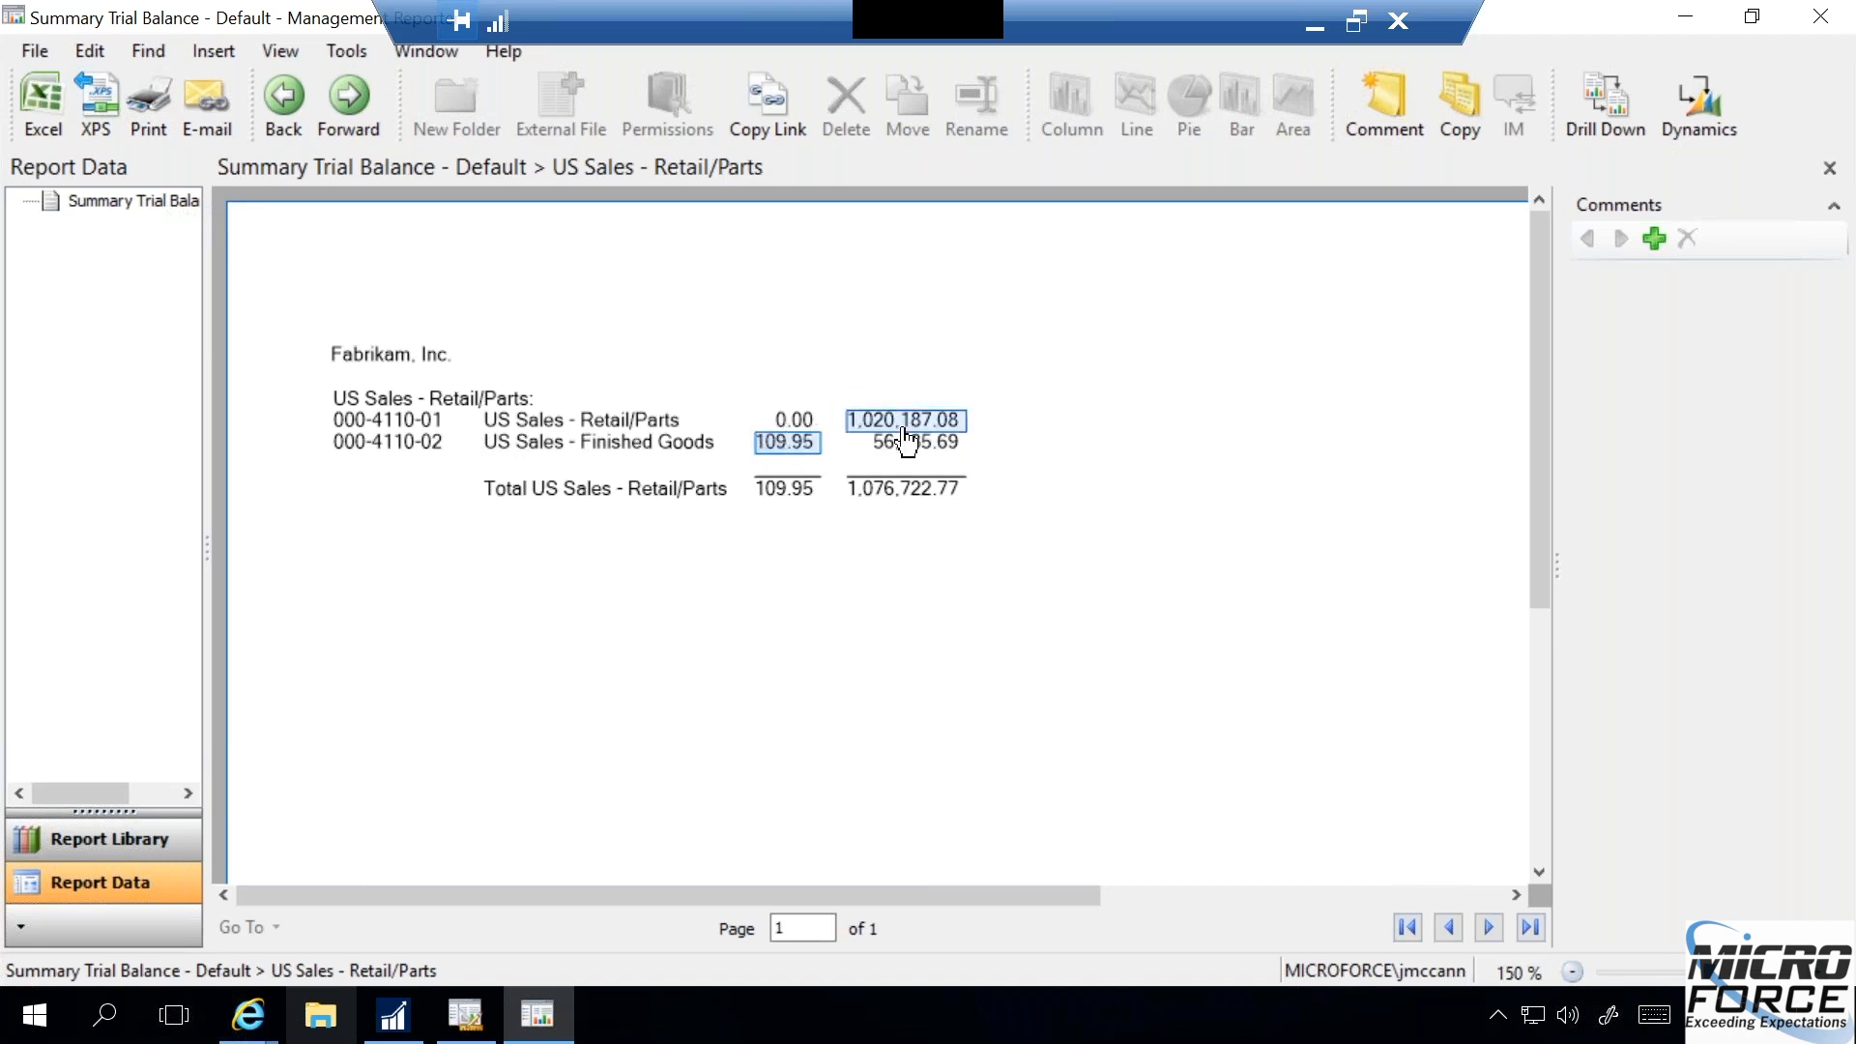
double_click(792, 448)
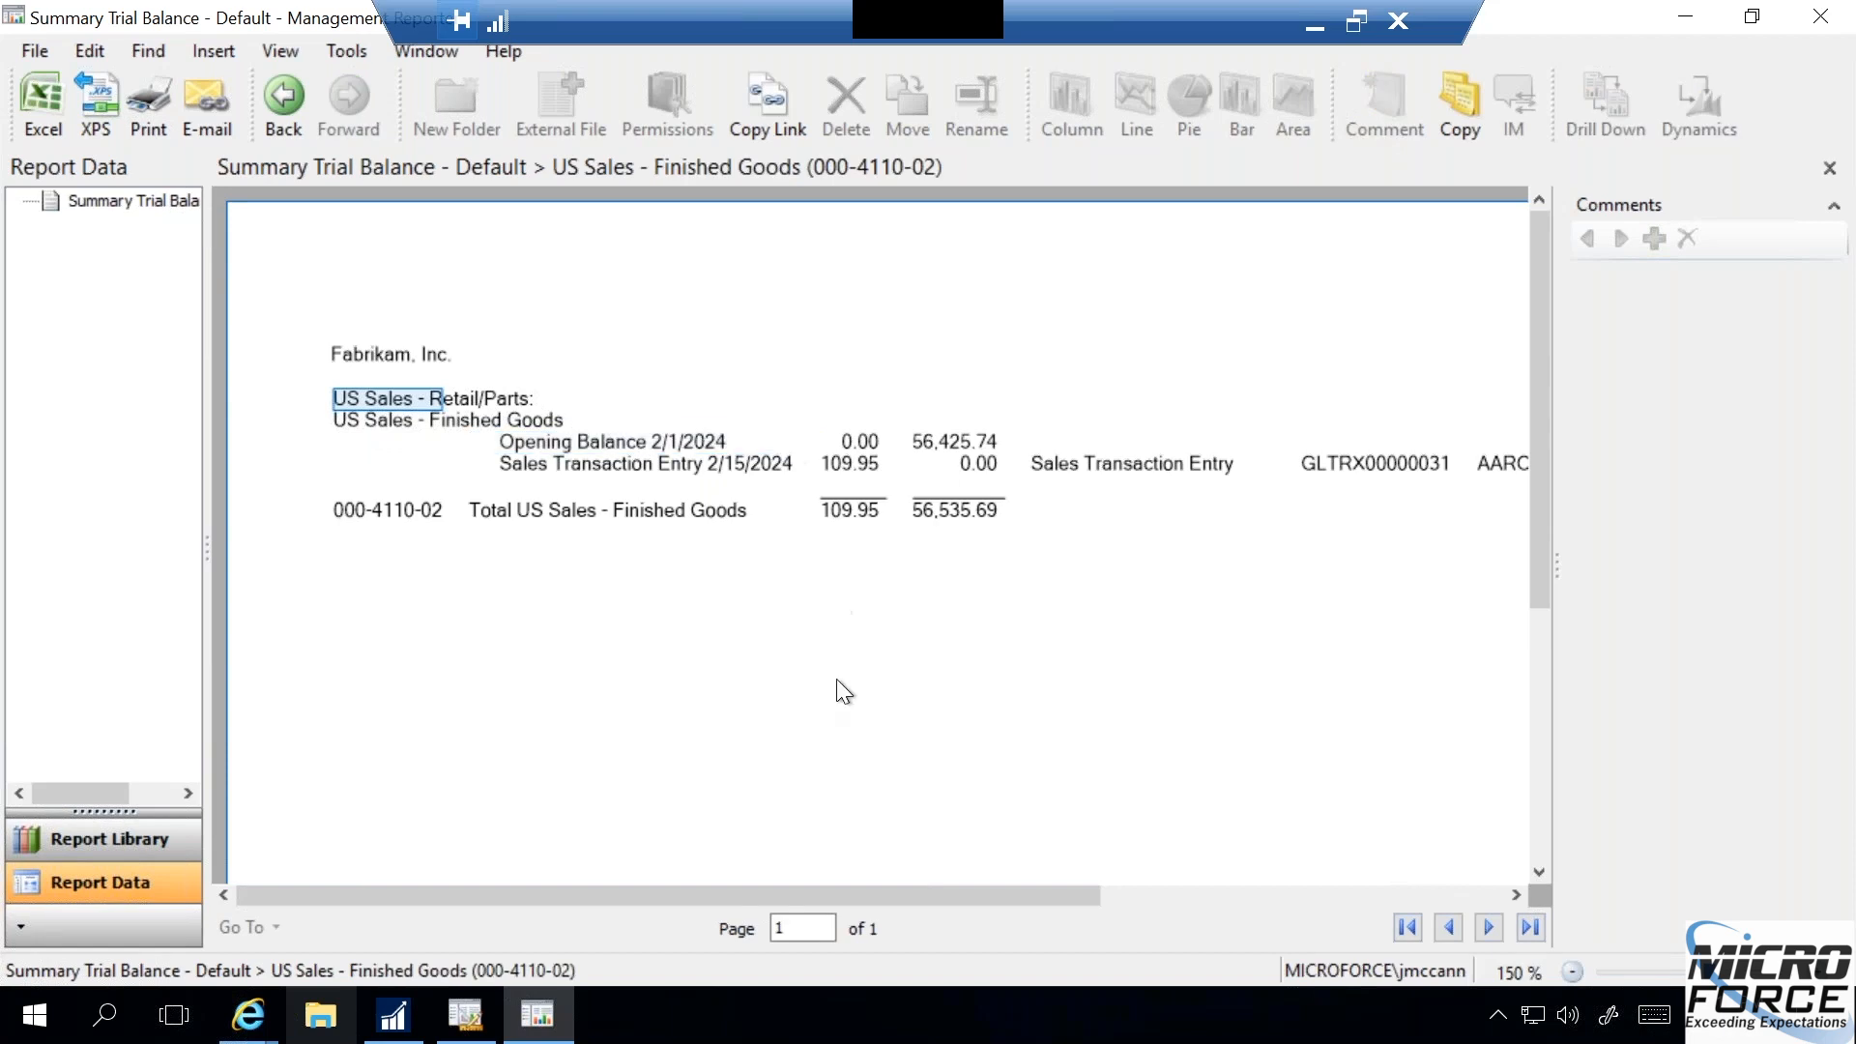
left_click_drag(858, 890, 816, 890)
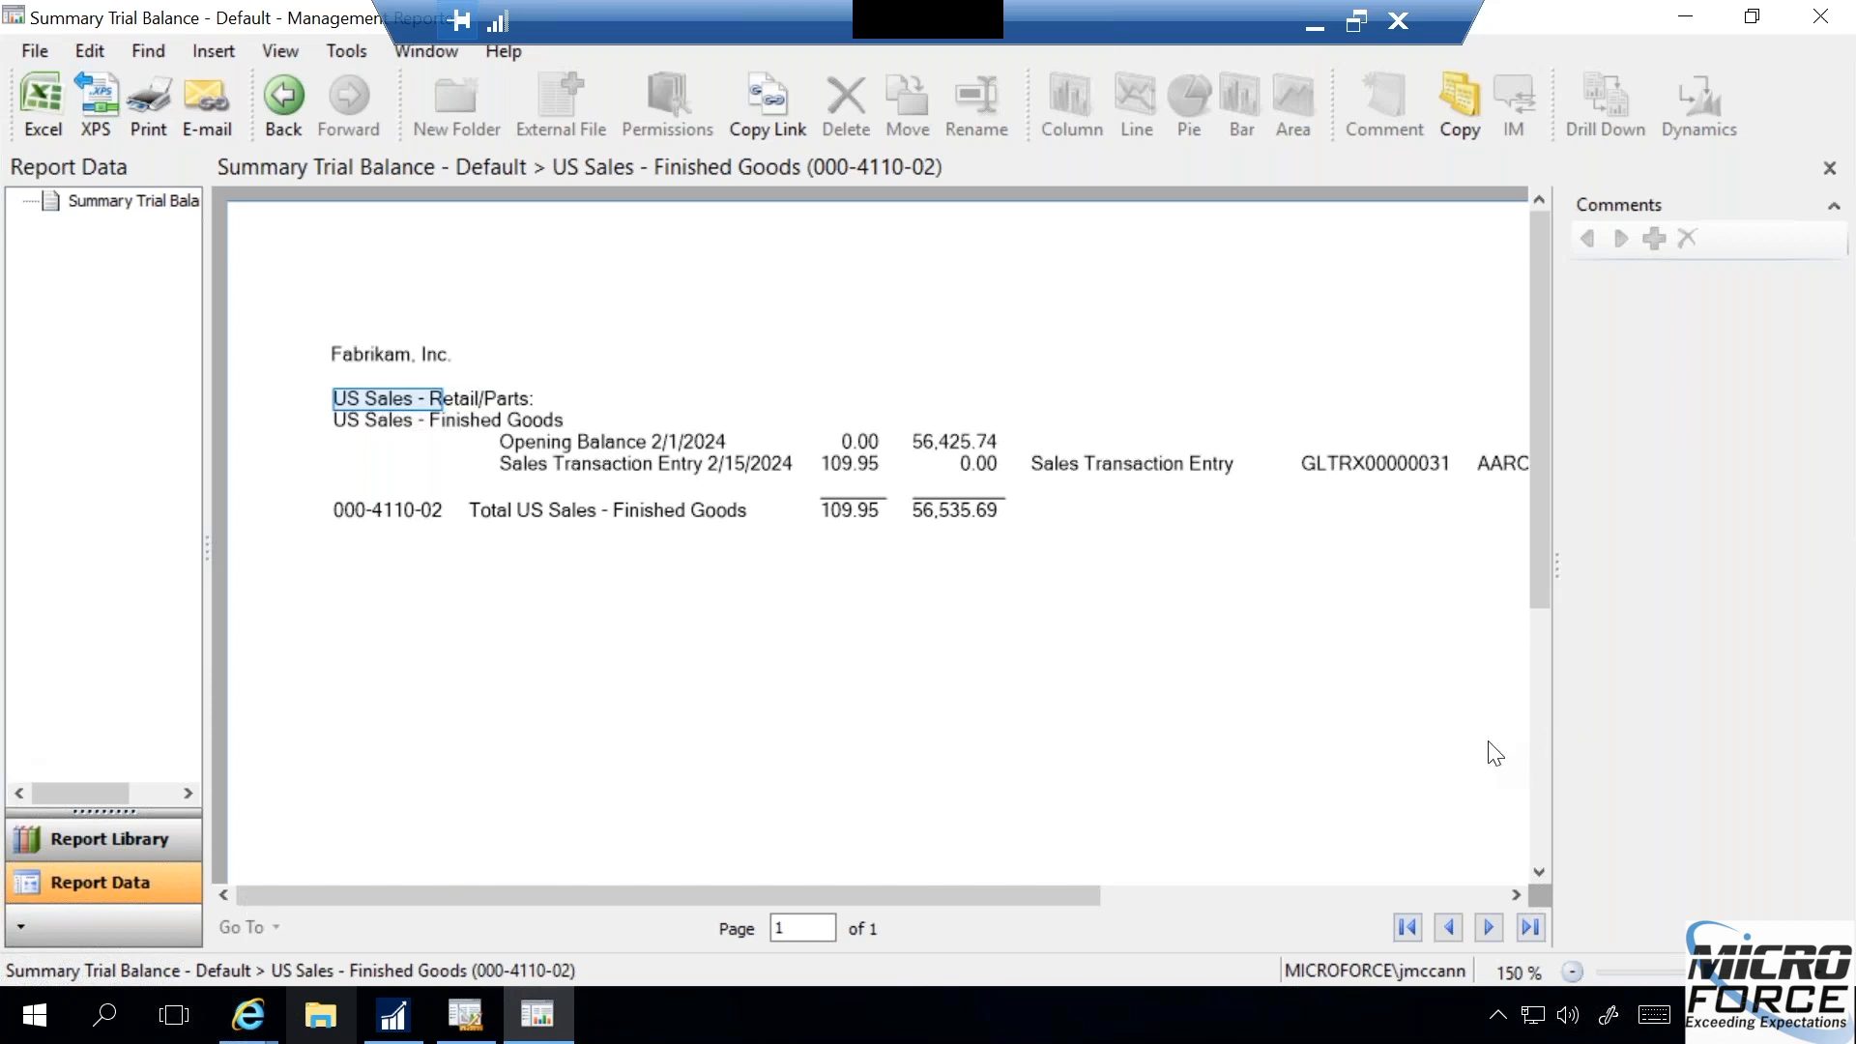
left_click(1516, 894)
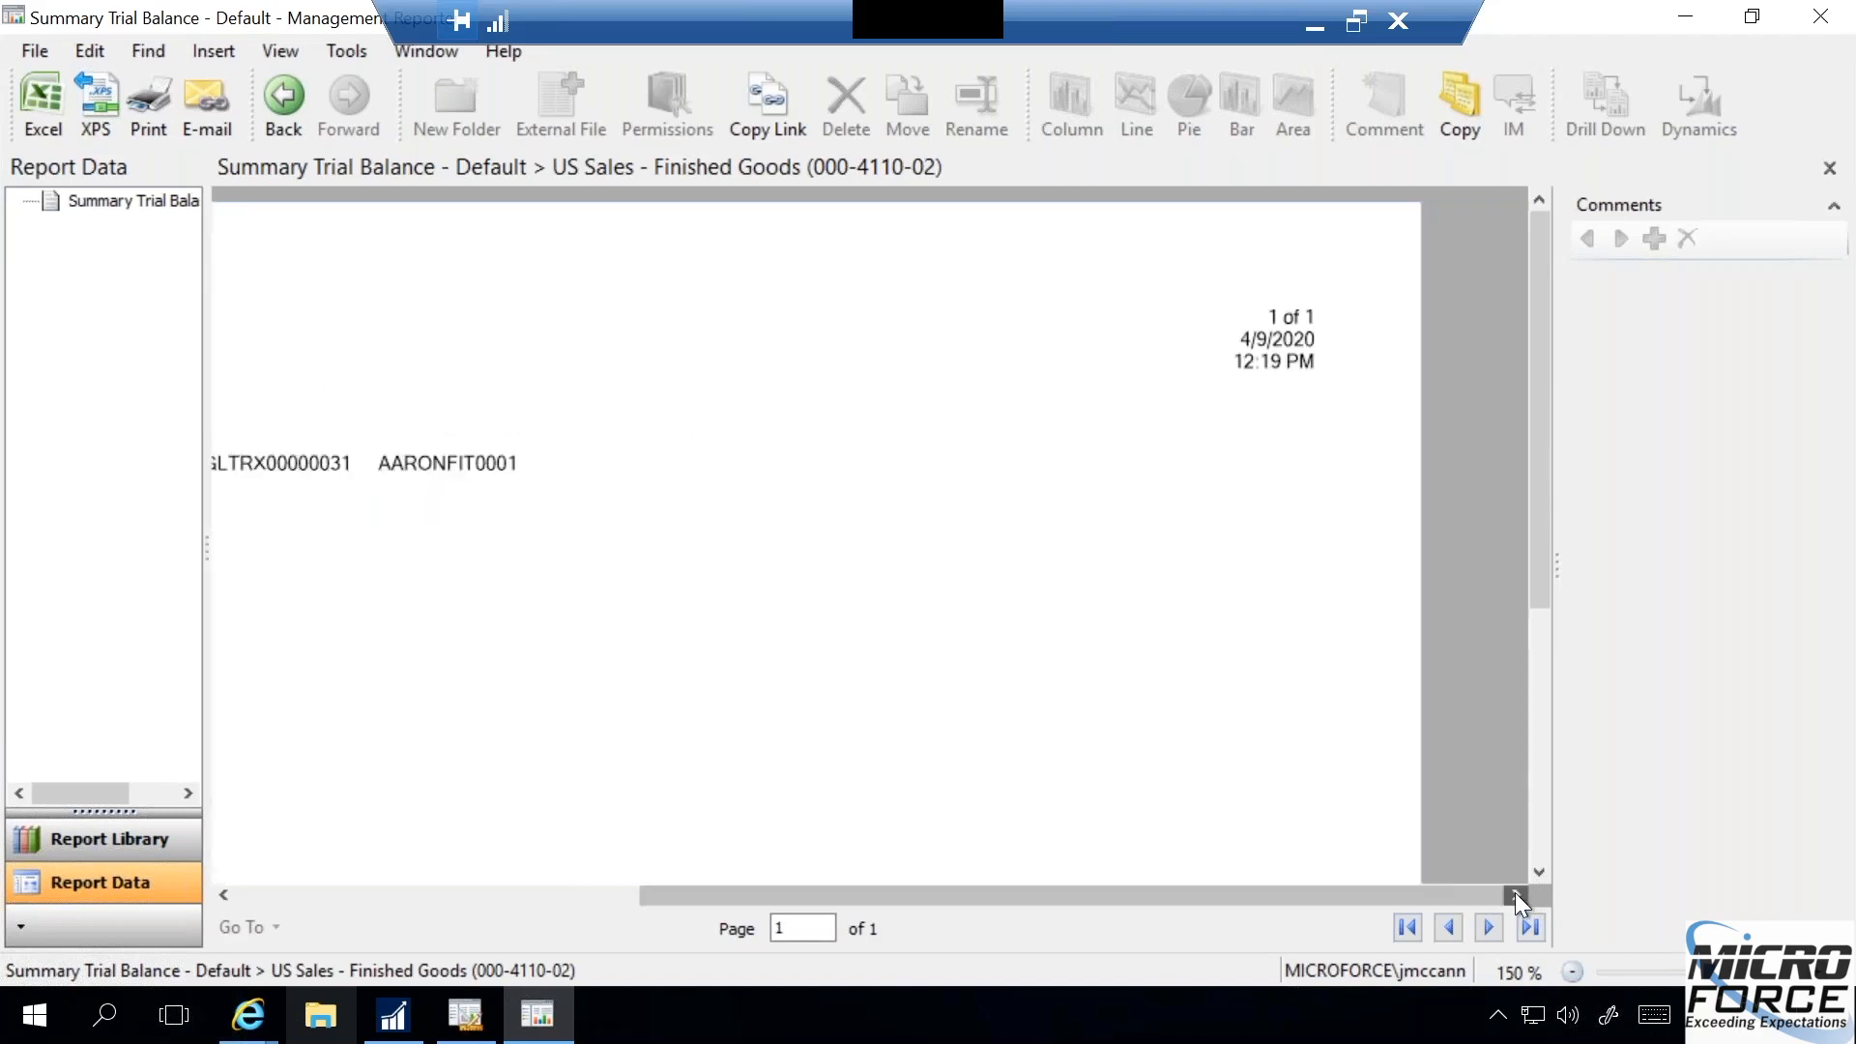
- Examine the US Sales - Finished Goods sales transaction's description, audit trail code and customer ID across the transaction-level report
left_click(224, 891)
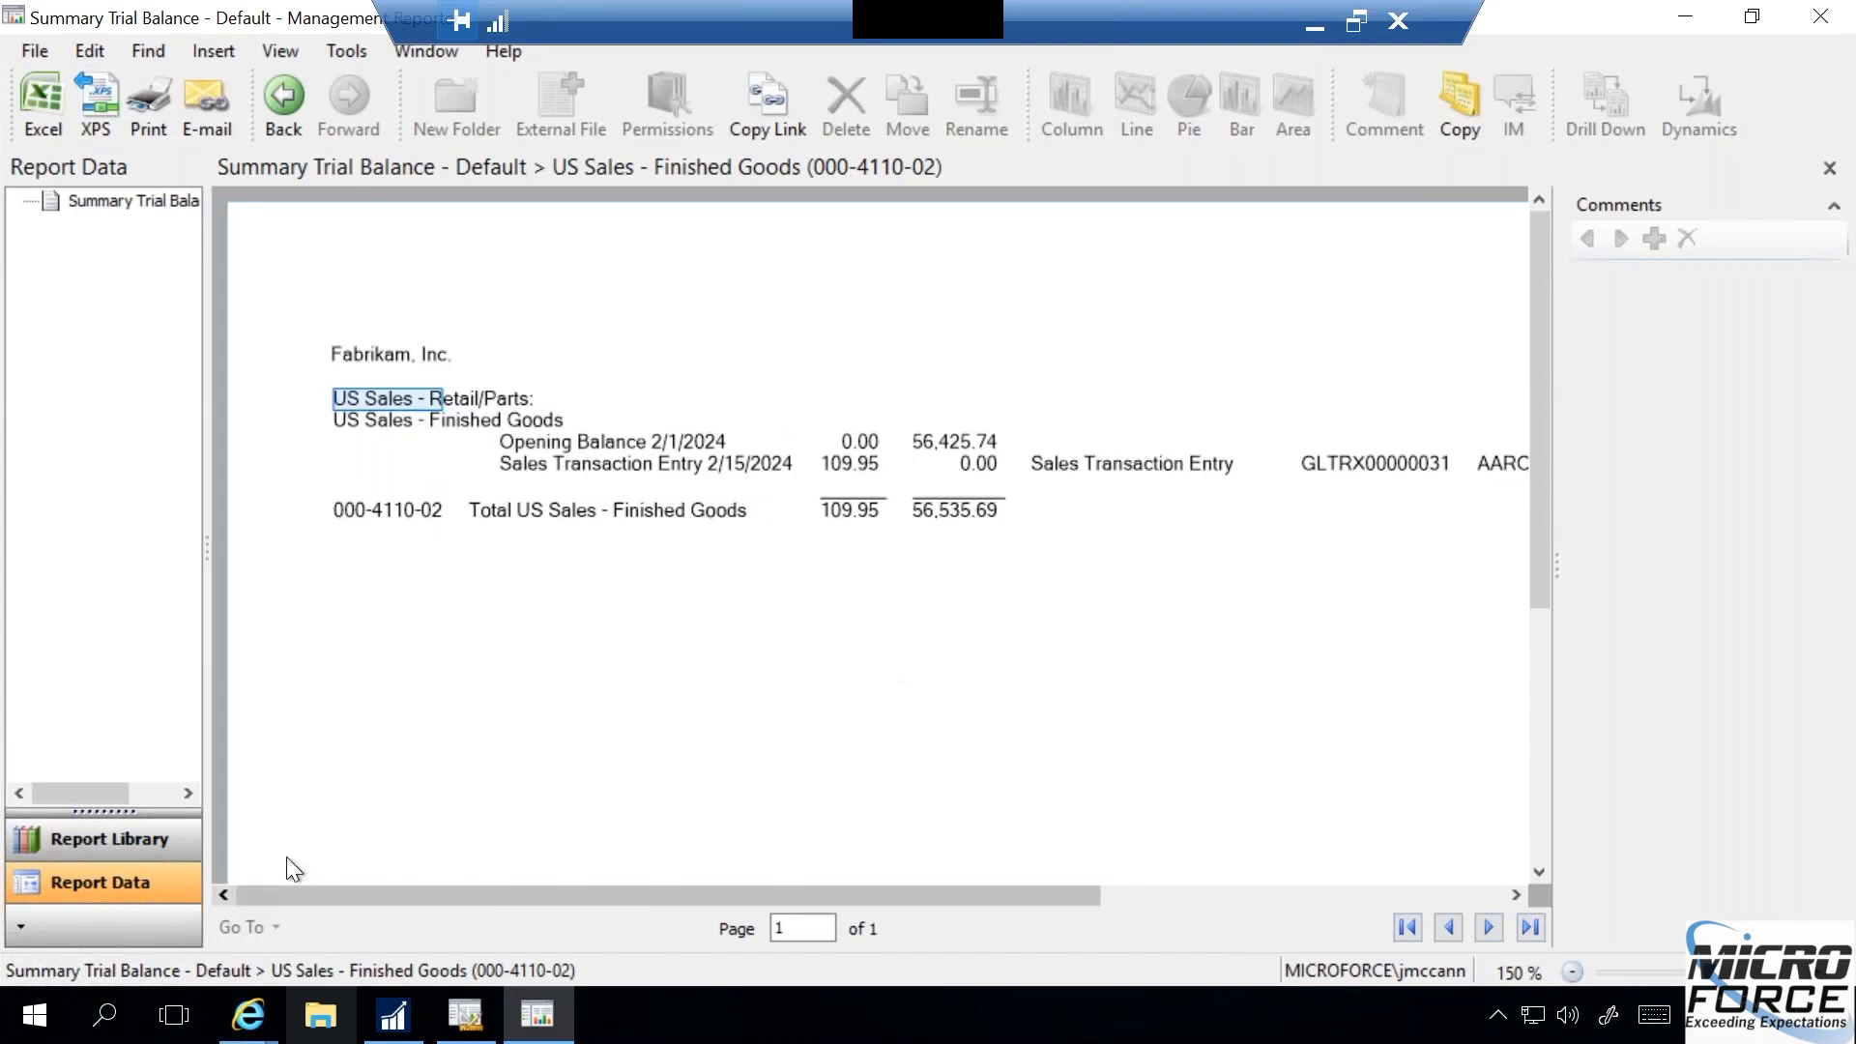
left_click(1177, 473)
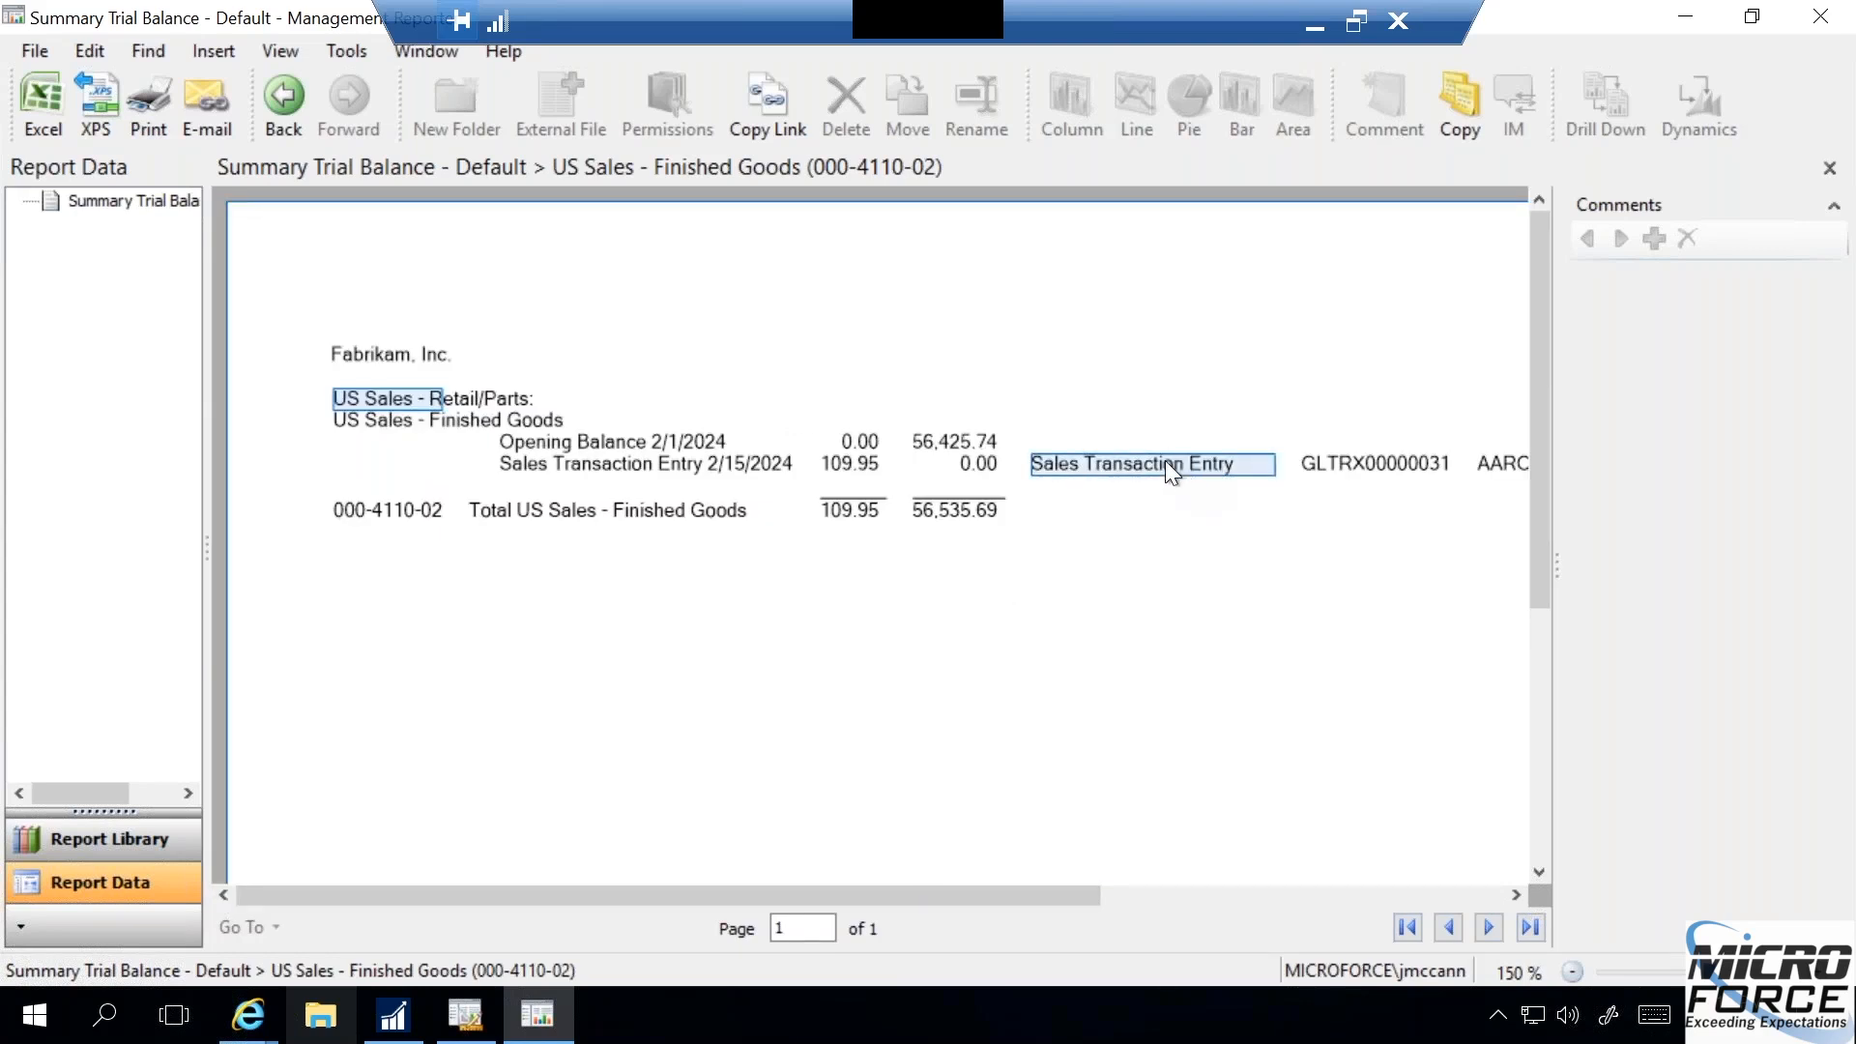
left_click(1332, 467)
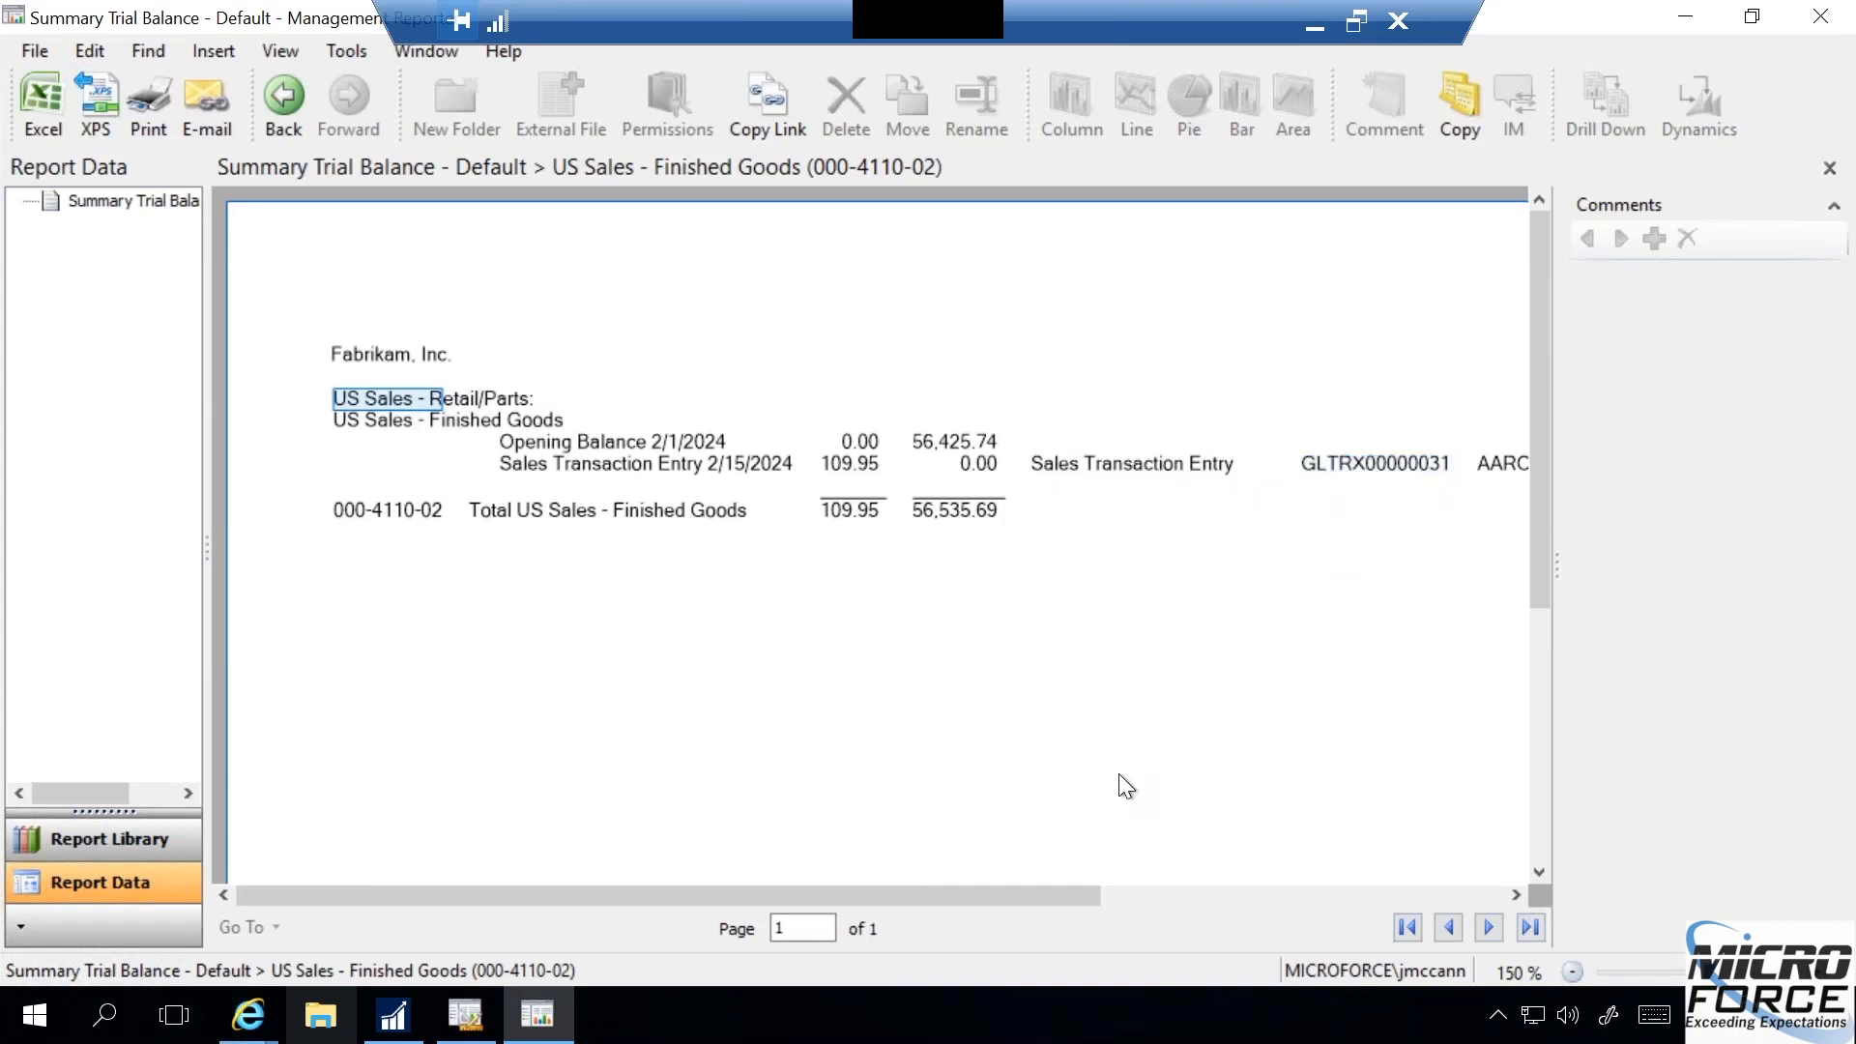
left_click_drag(1133, 895, 1206, 897)
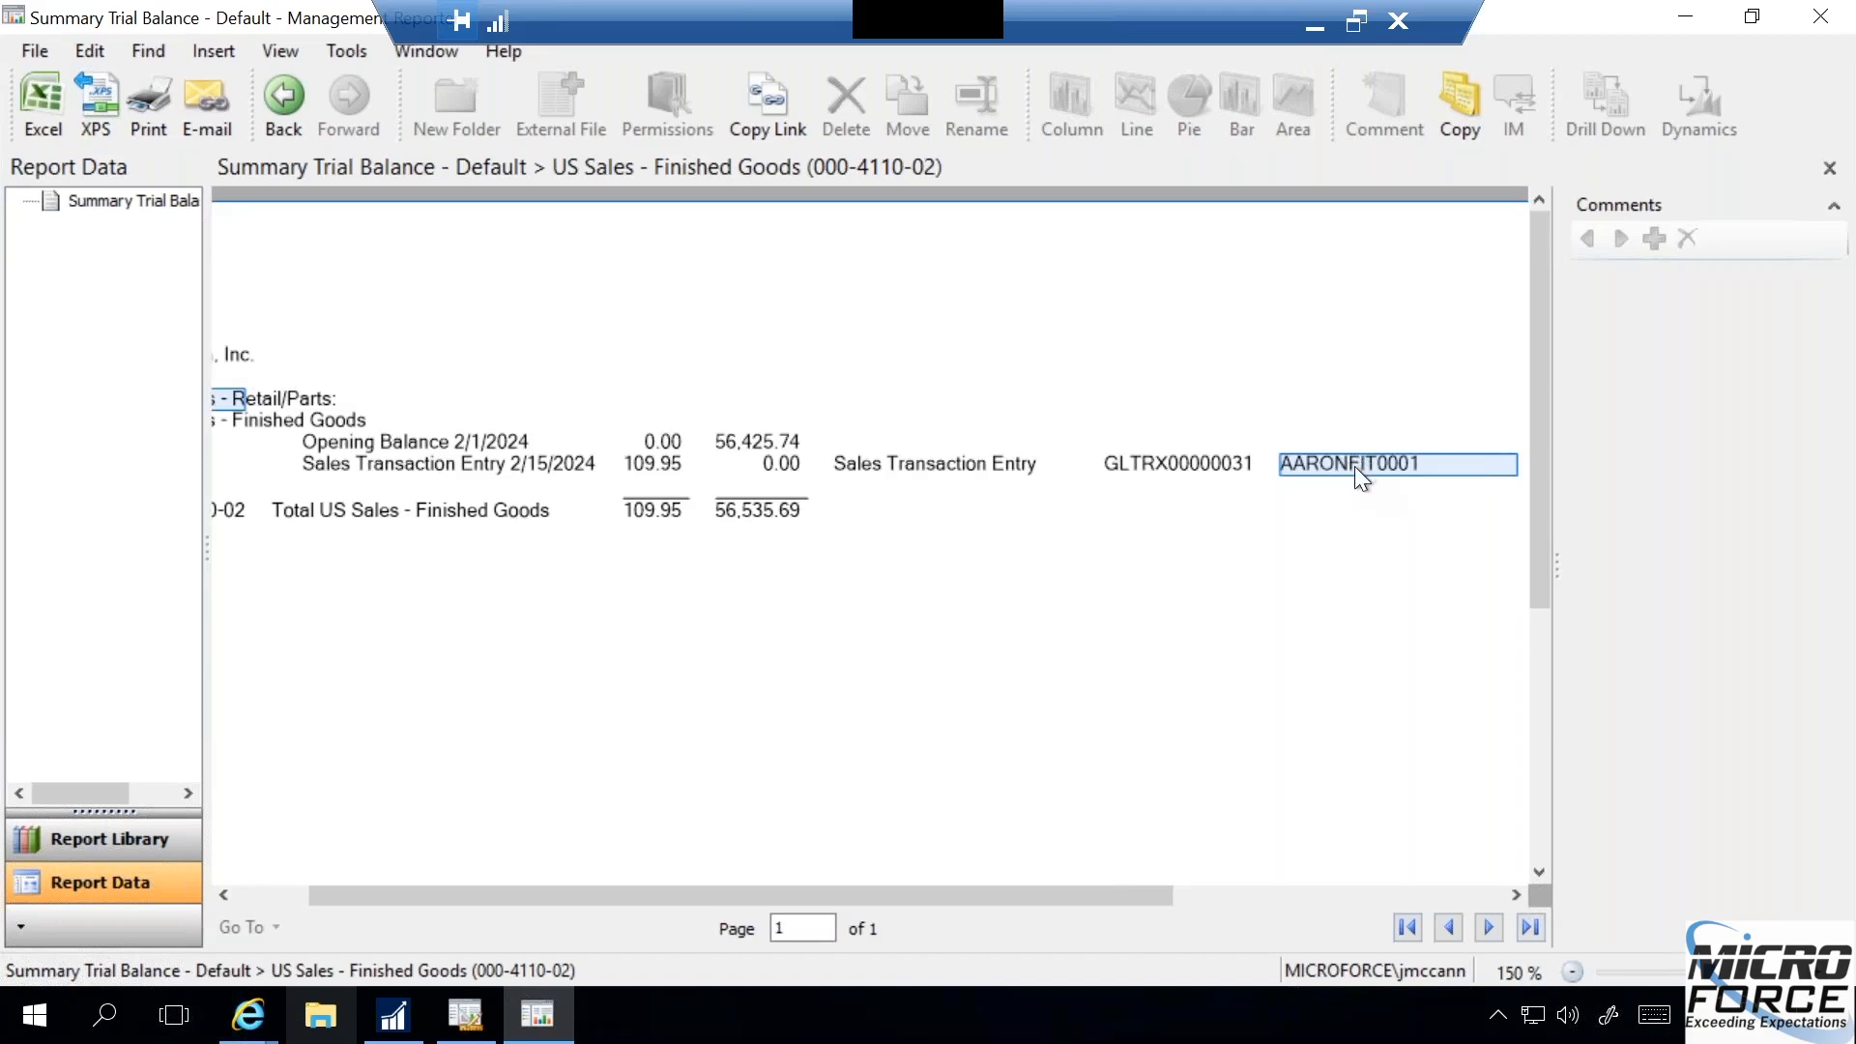
left_click_drag(994, 891, 595, 891)
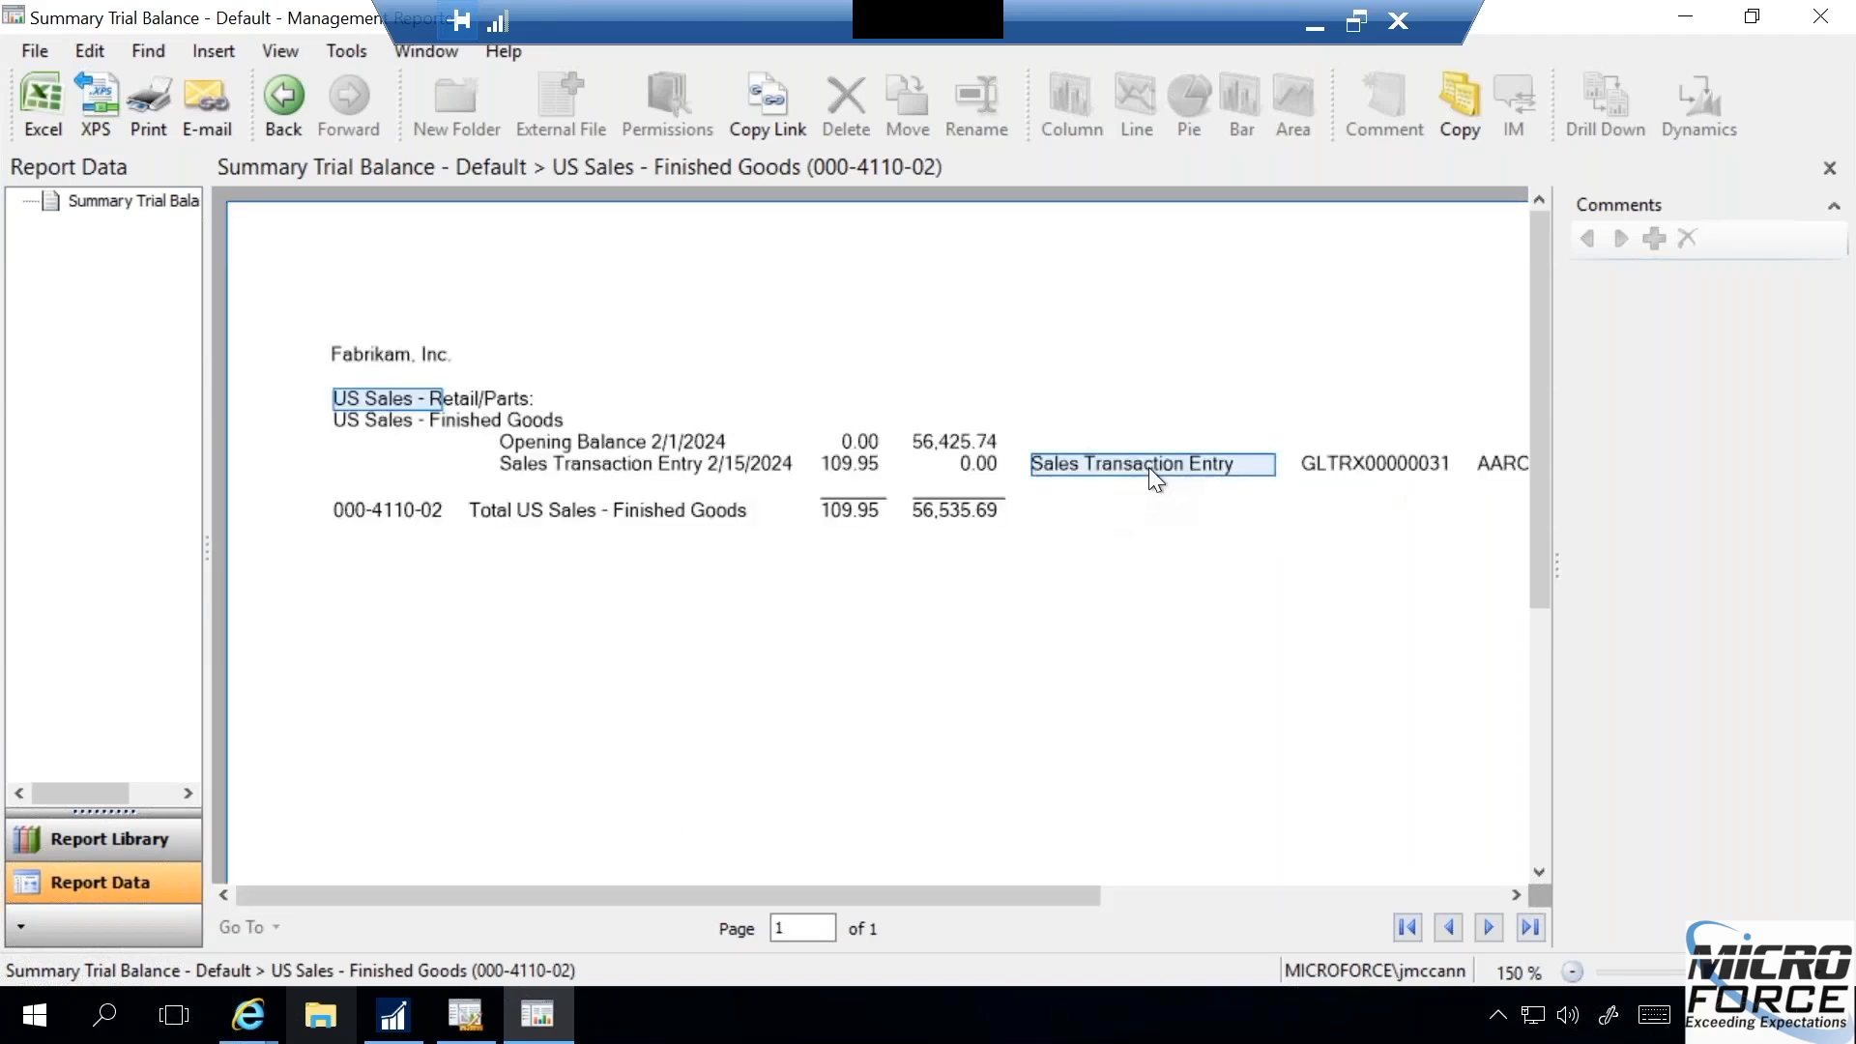
- Return to the summary level and drill down from the US Sales - Retail/Parts period amount to its individual accounts
left_click(286, 96)
left_click(288, 97)
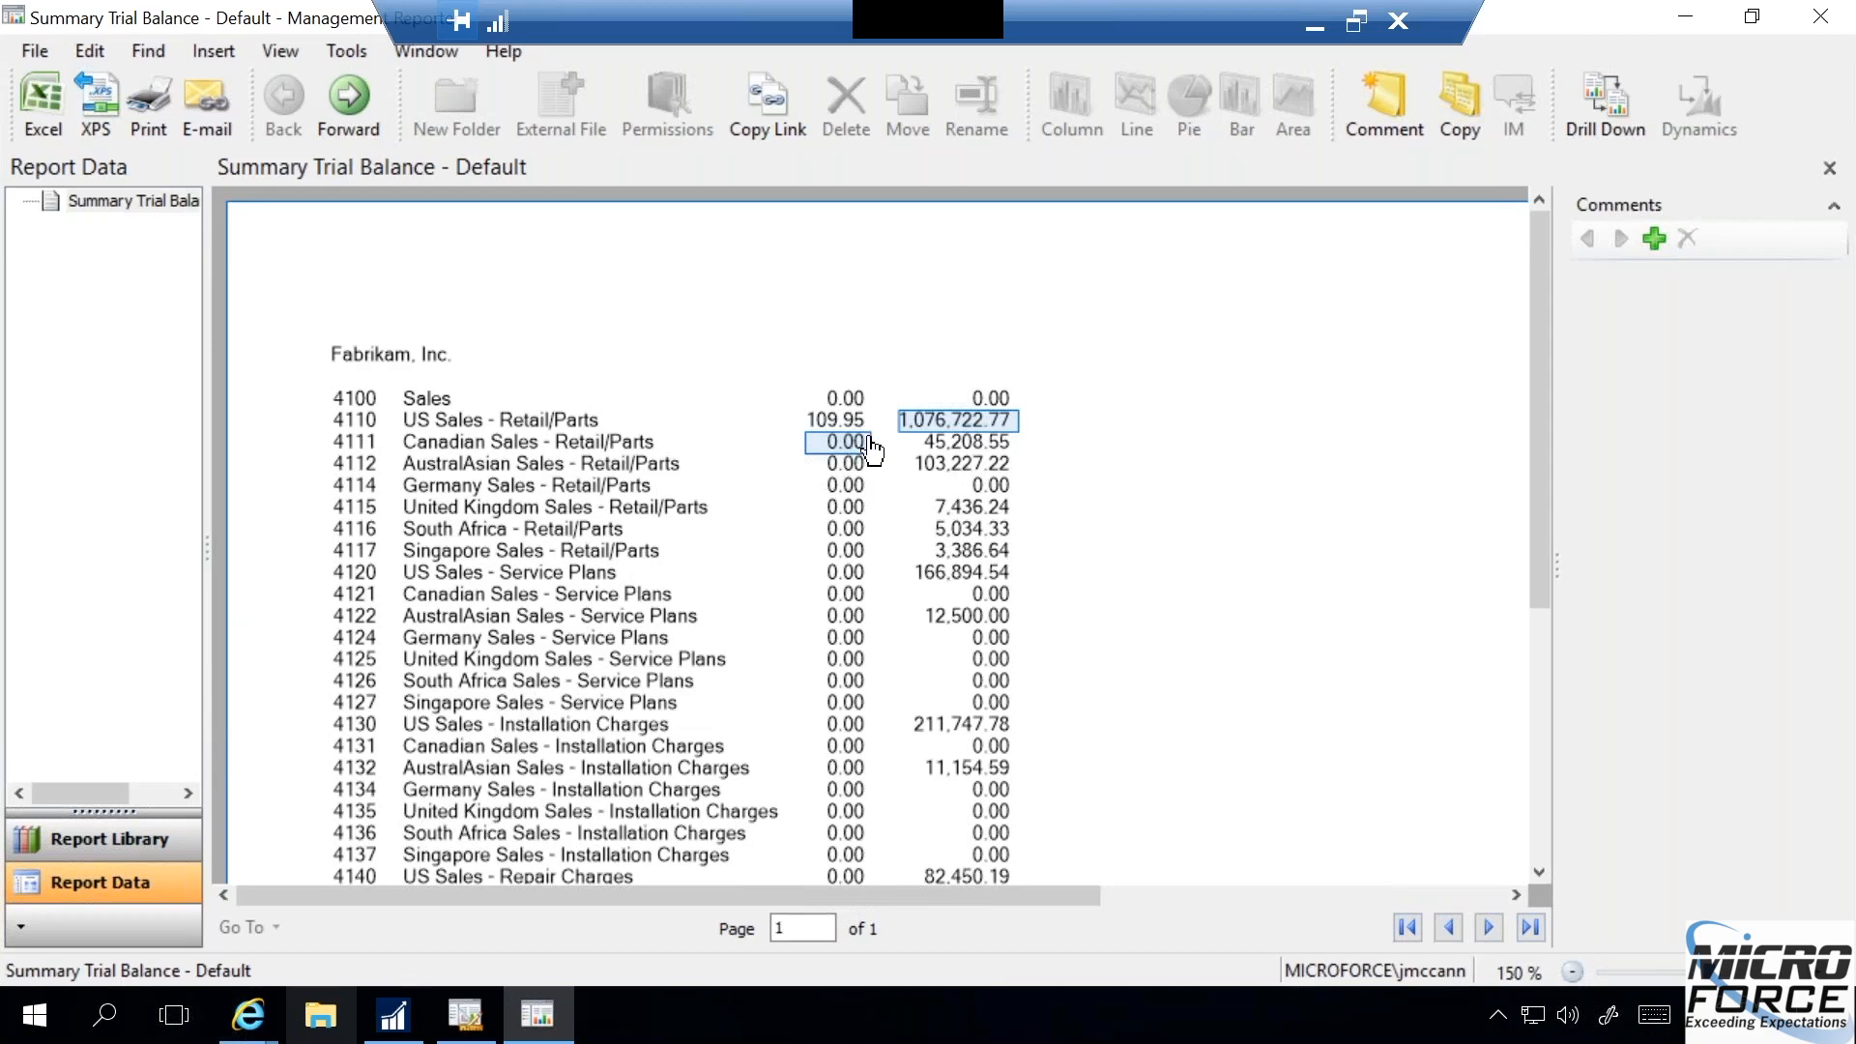
left_click(851, 425)
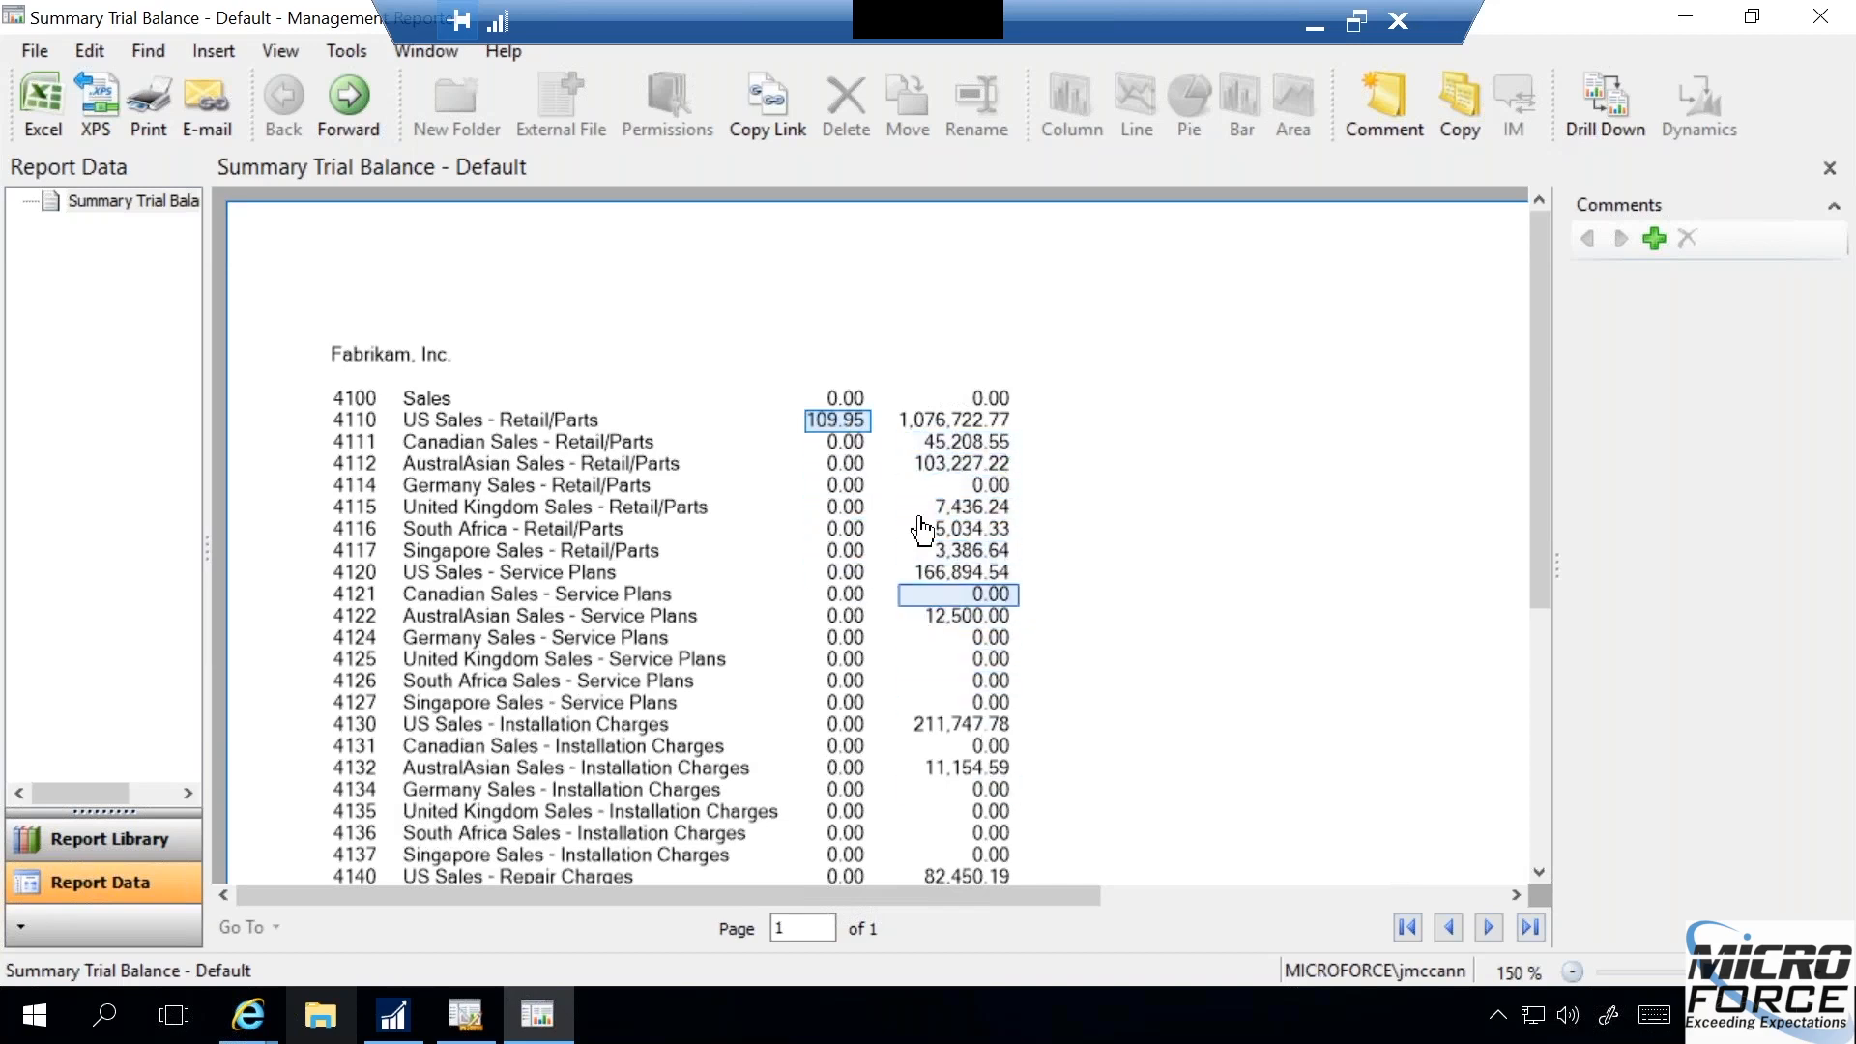
double_click(850, 426)
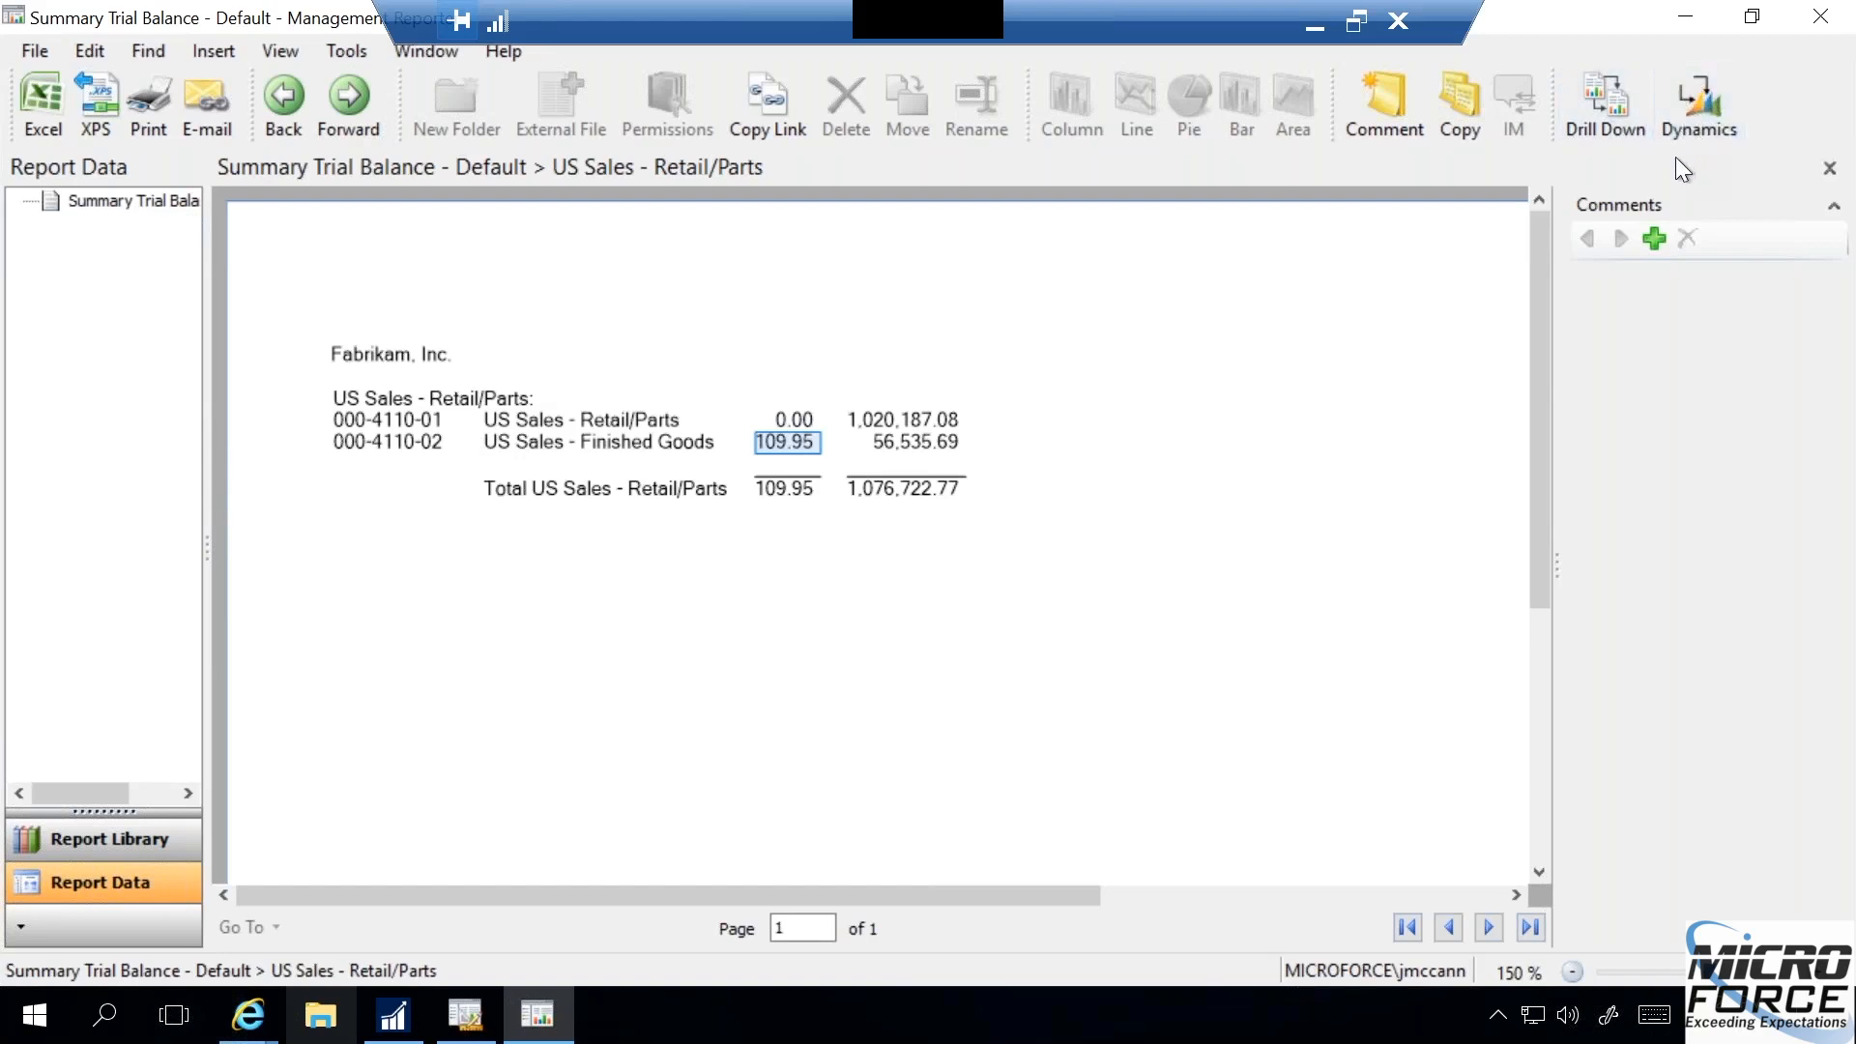
left_click(282, 103)
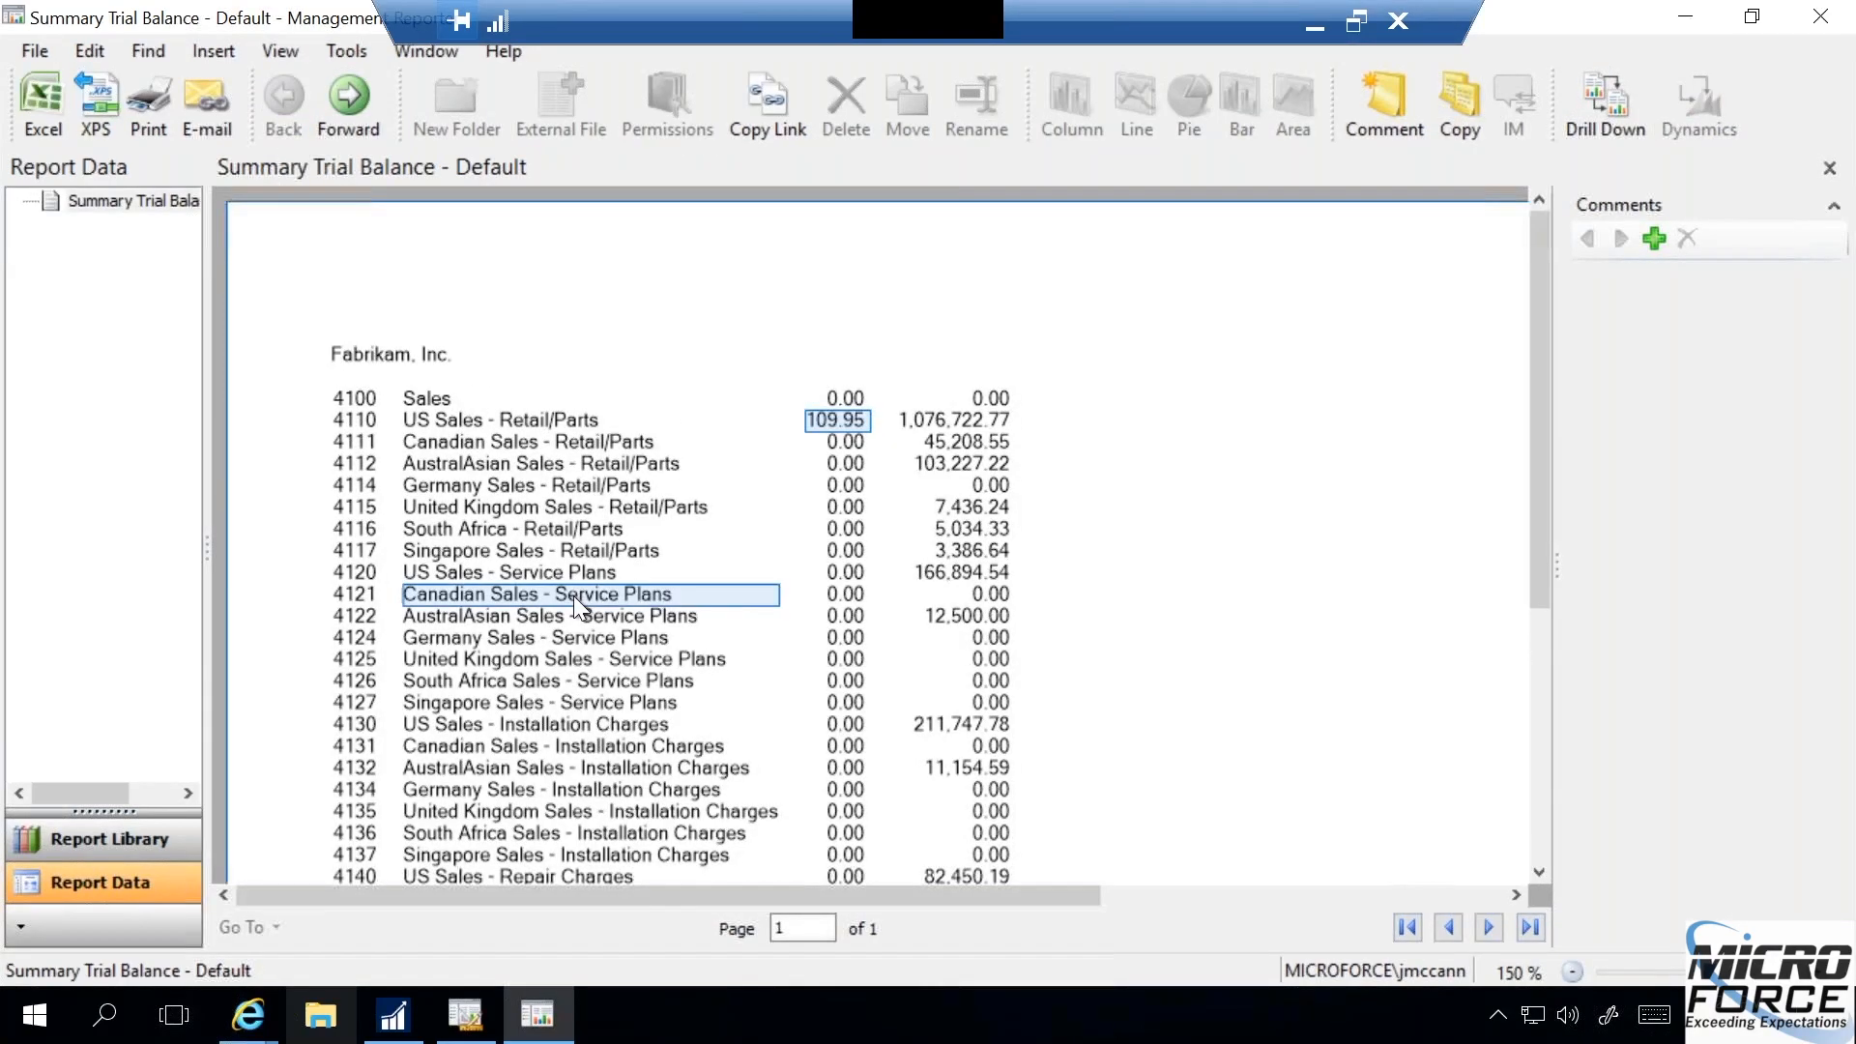
double_click(839, 425)
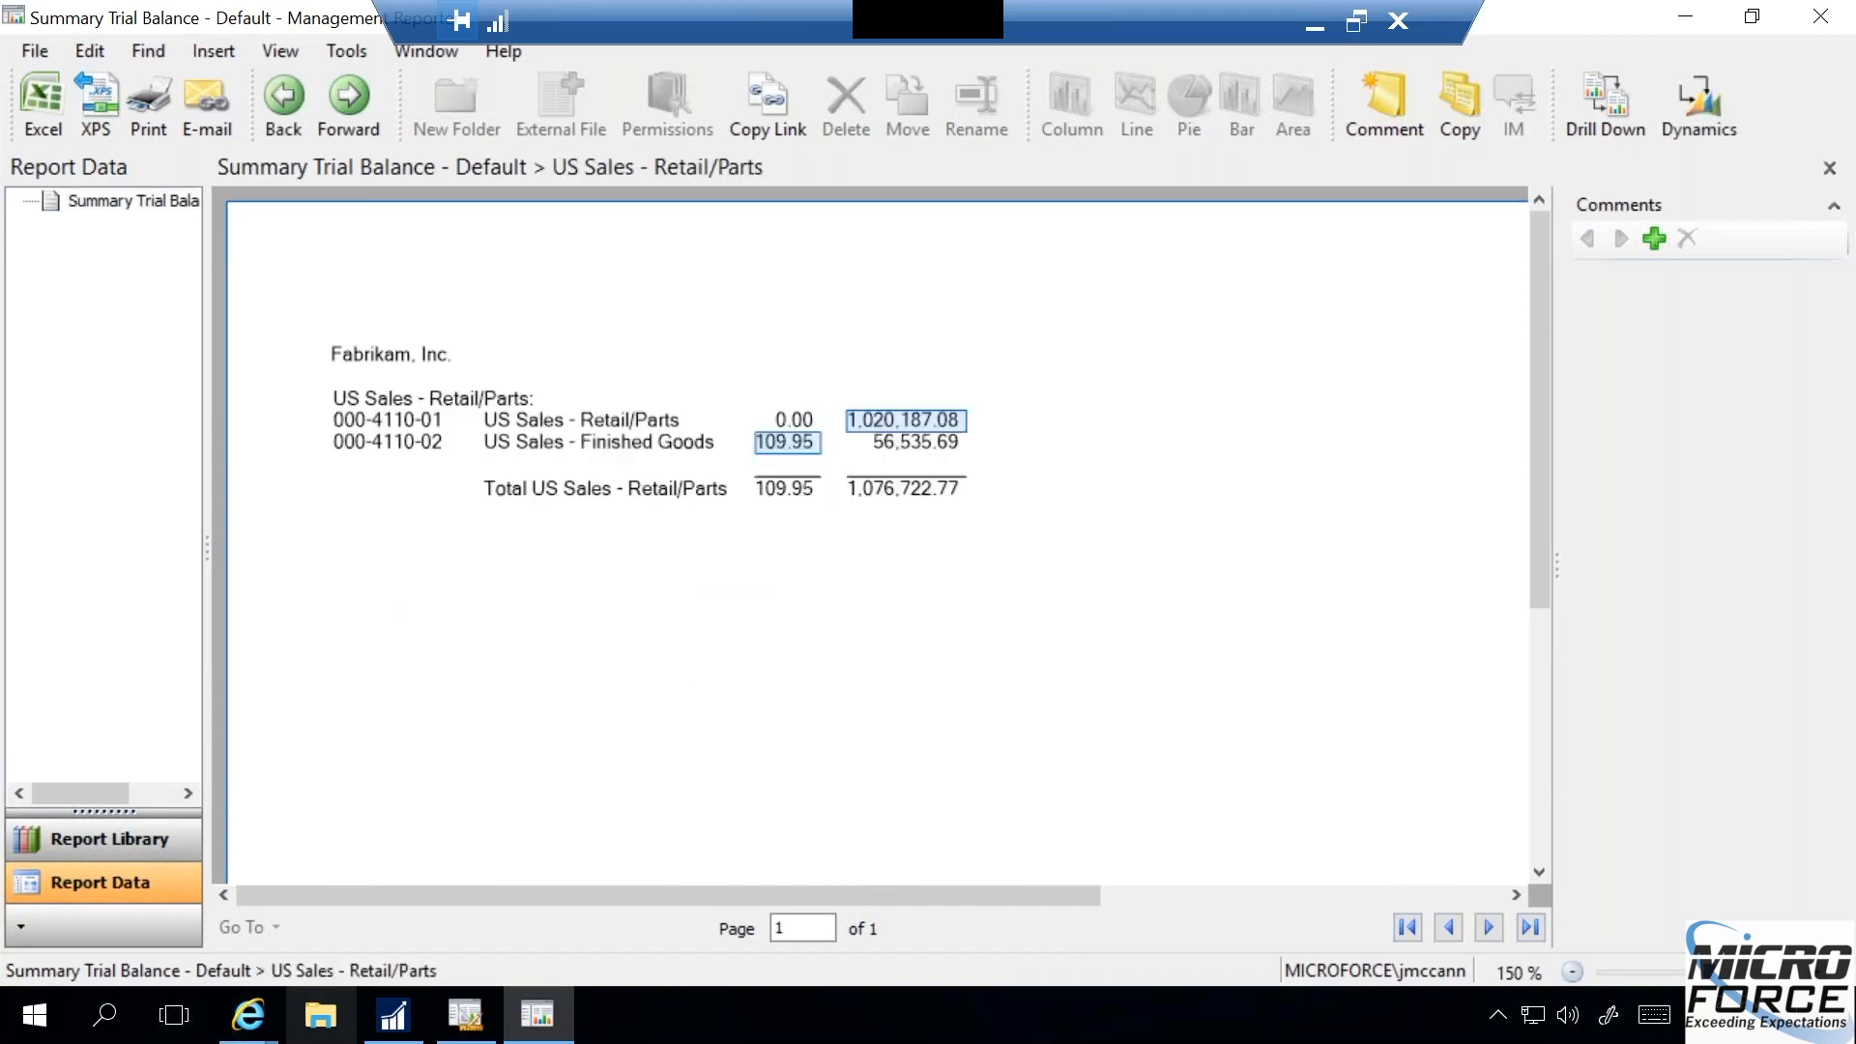
- Drill to Dynamics from the US Sales - Finished Goods period amount and bring up its Detail Inquiry in Microsoft Dynamics GP
left_click(791, 448)
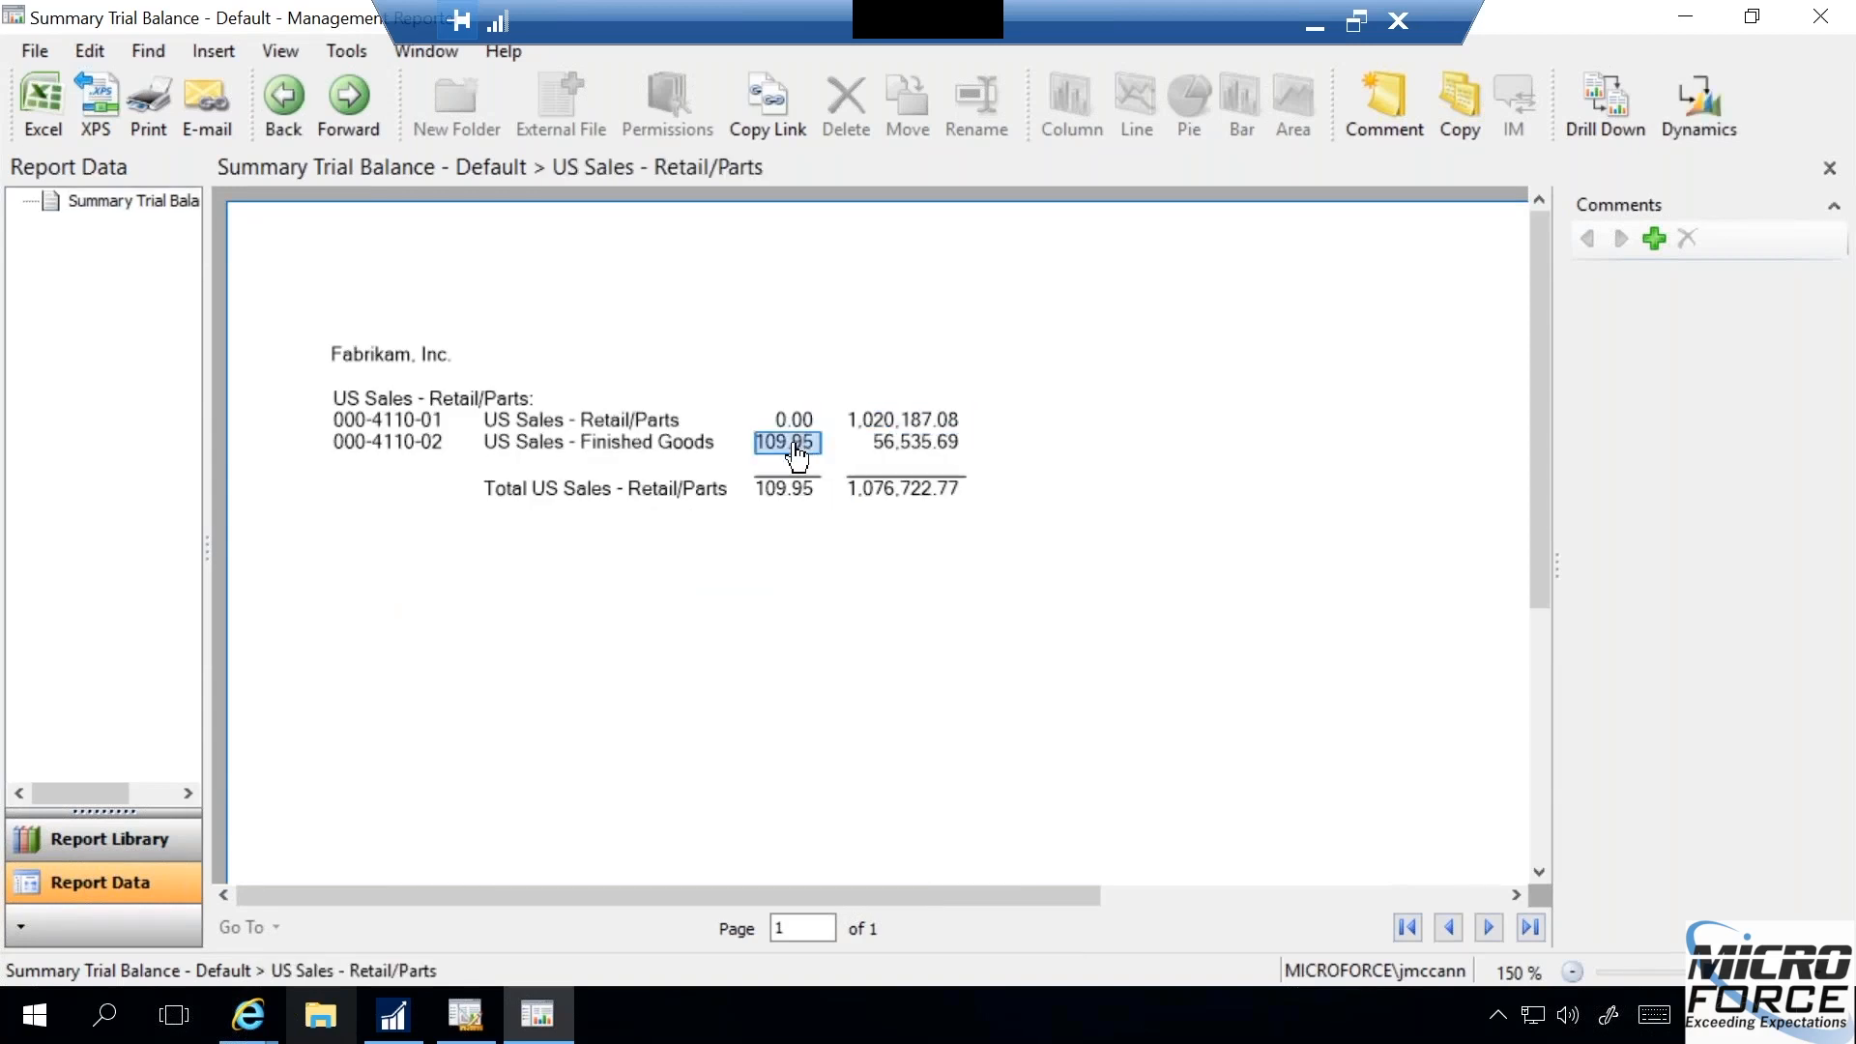
left_click(1696, 104)
left_click(393, 1015)
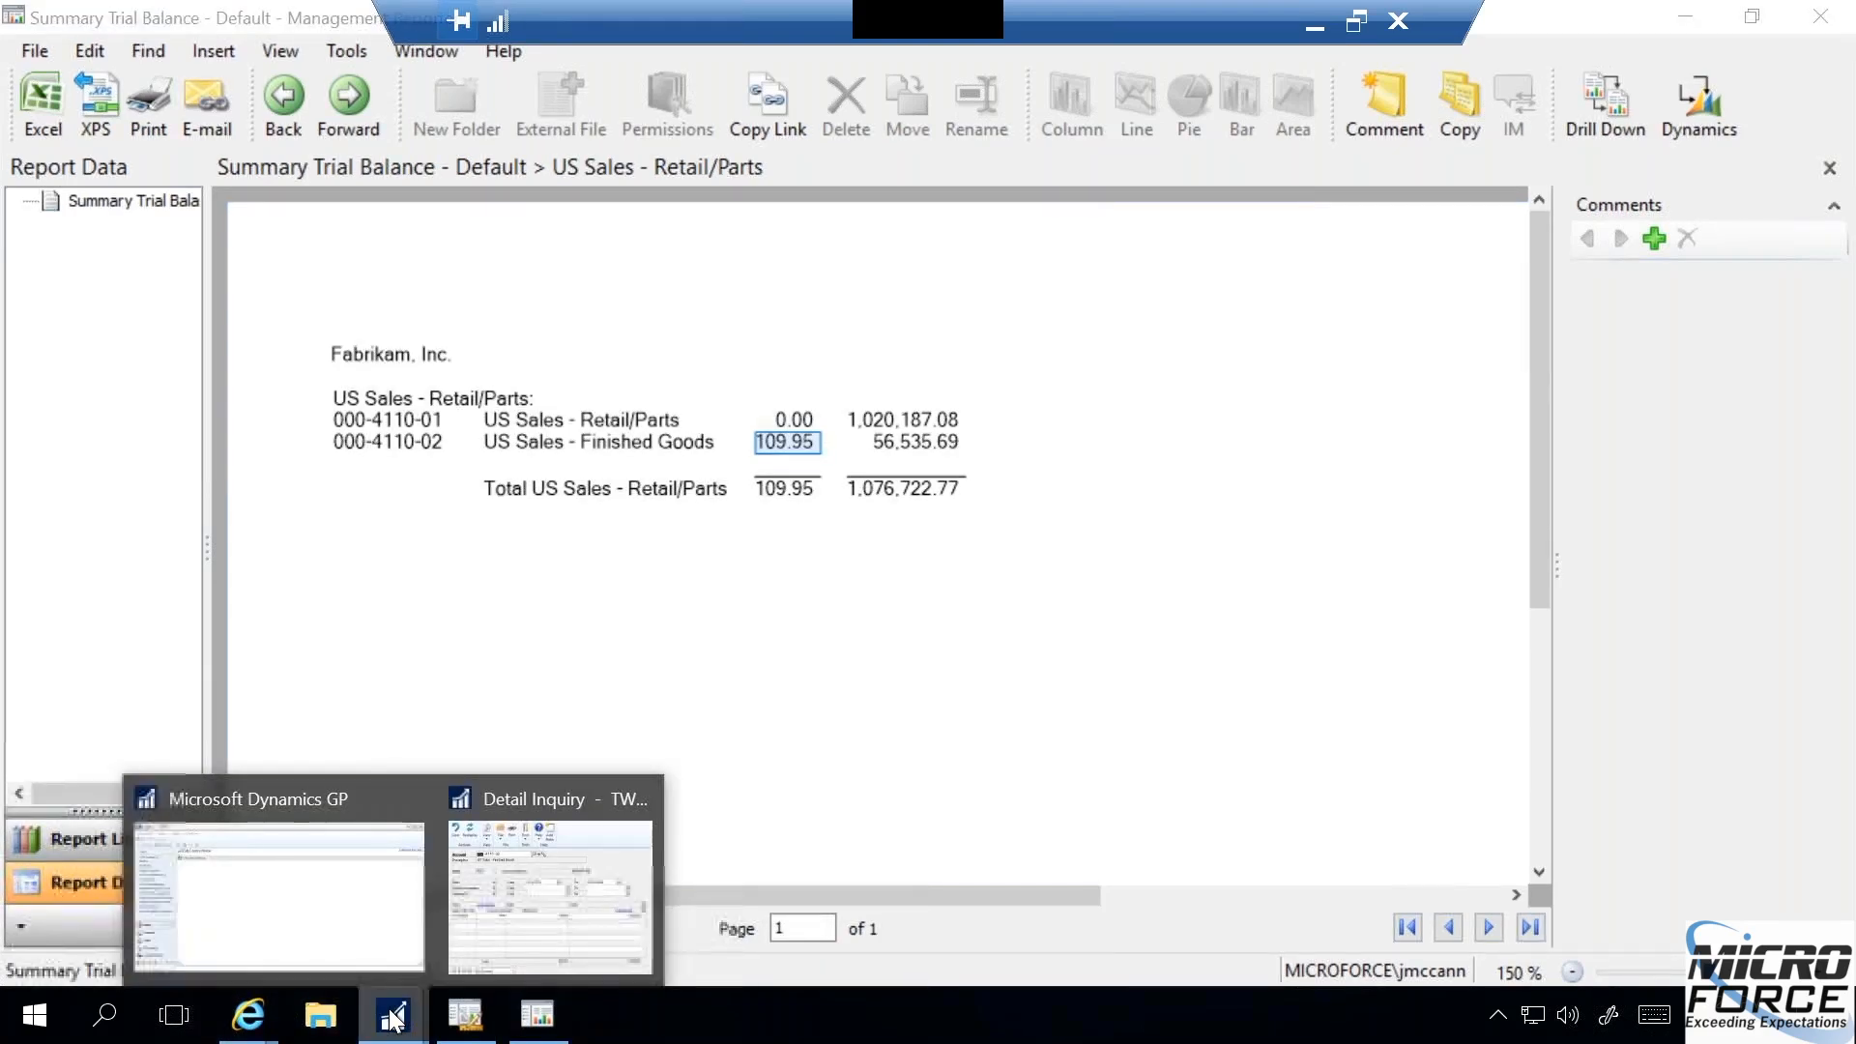
left_click(557, 851)
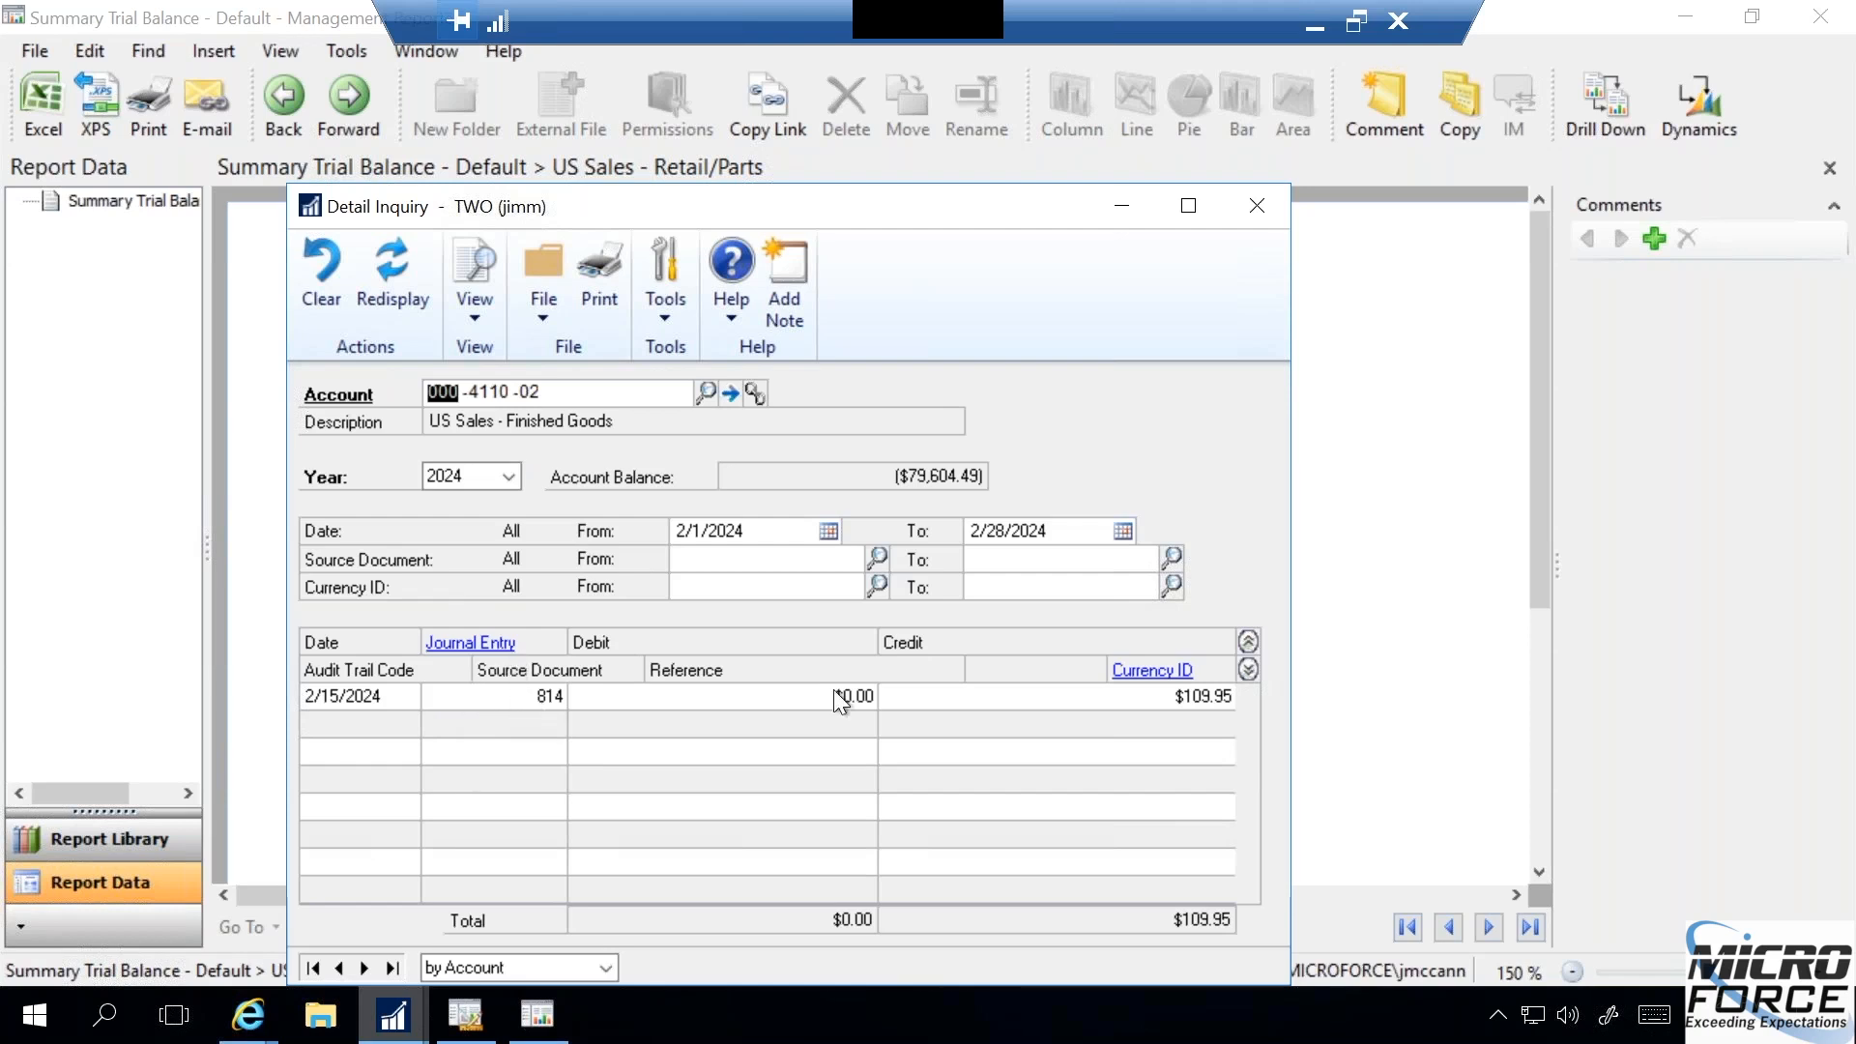
- Expand the Finished Goods inquiry lines, select the 2/15/2024 sales transaction entry, and close the Detail Inquiry
left_click(1248, 640)
left_click(1249, 669)
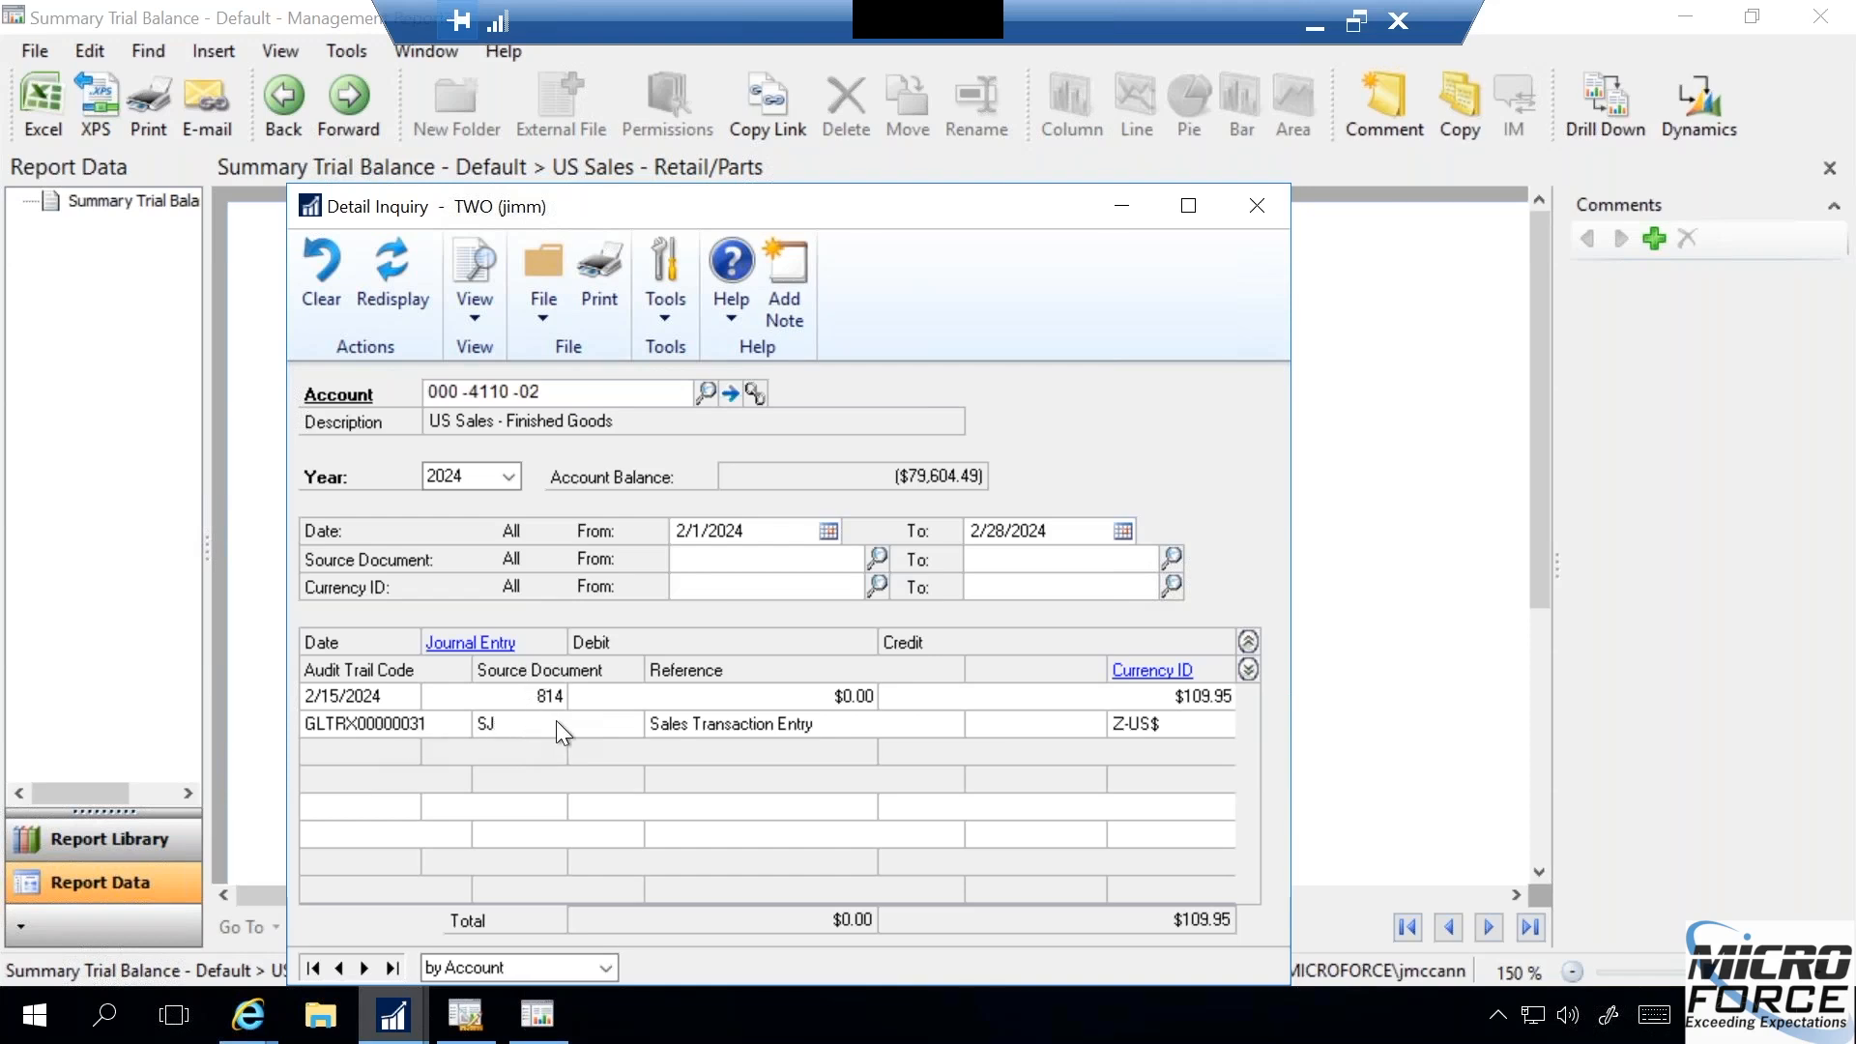
left_click(759, 717)
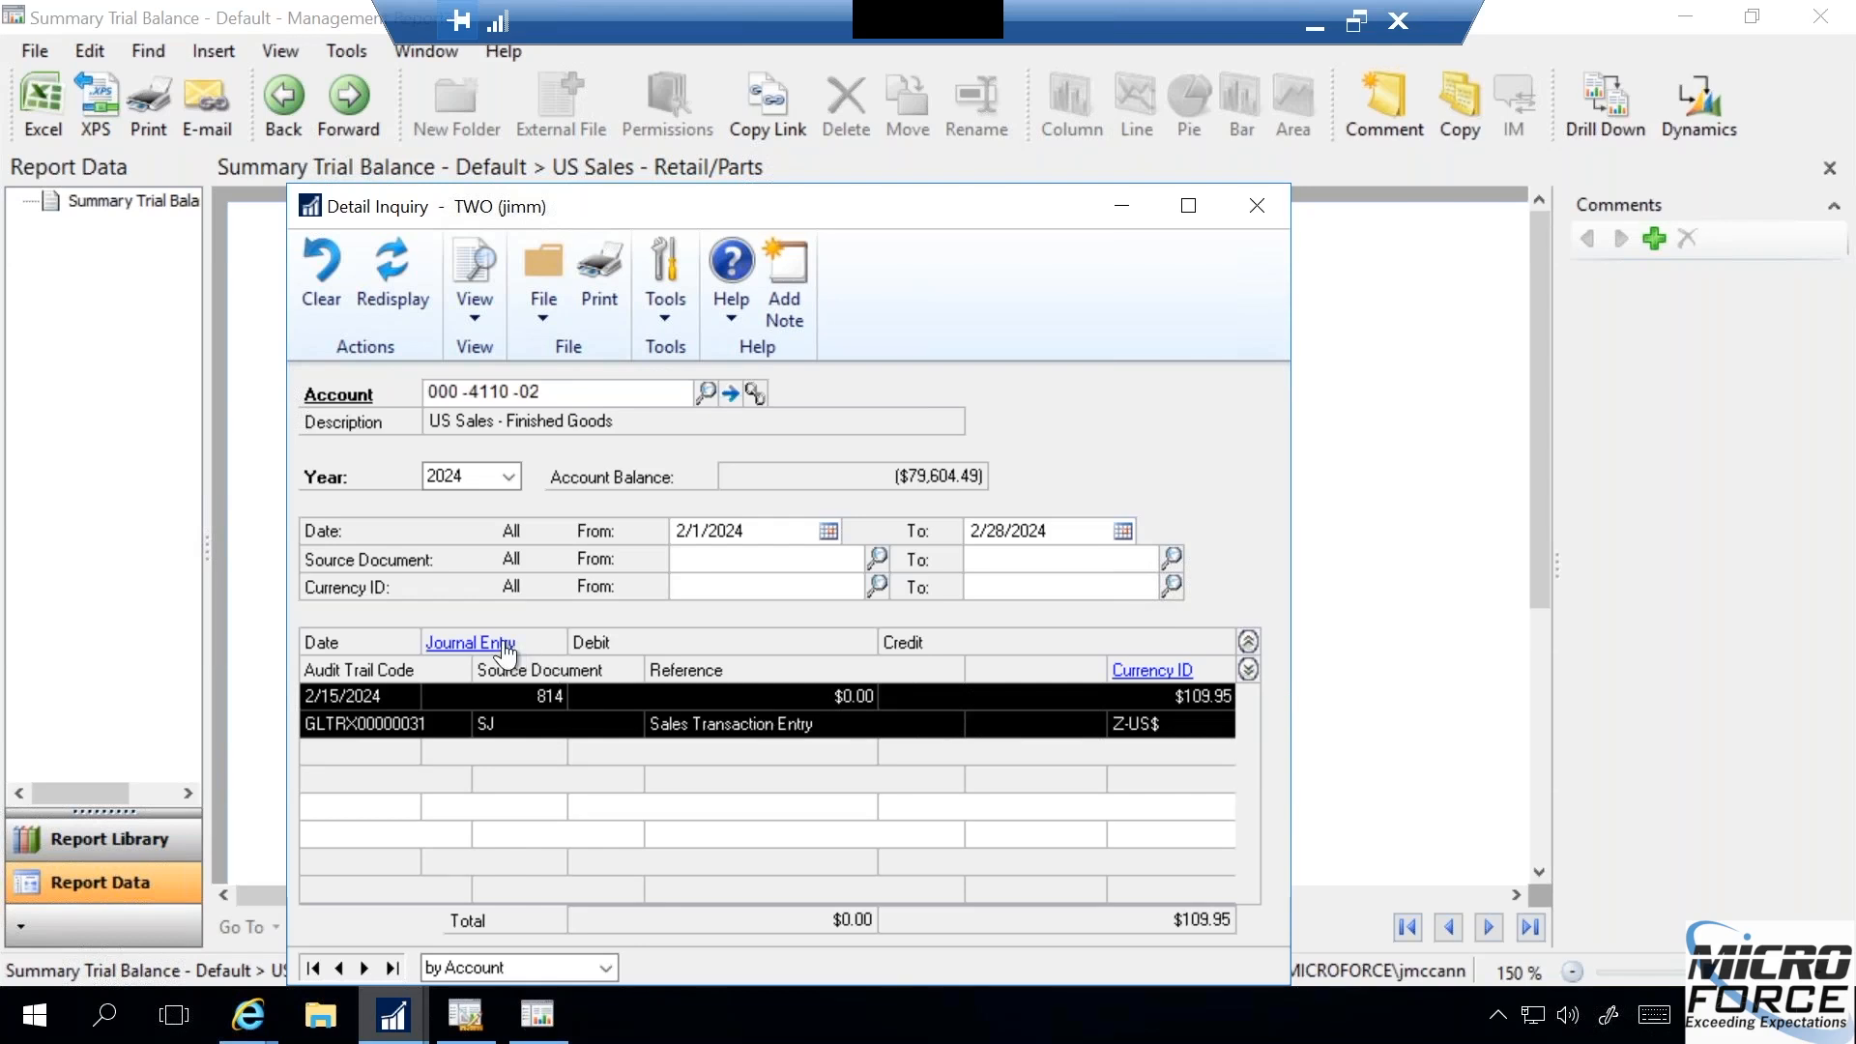
left_click(1254, 204)
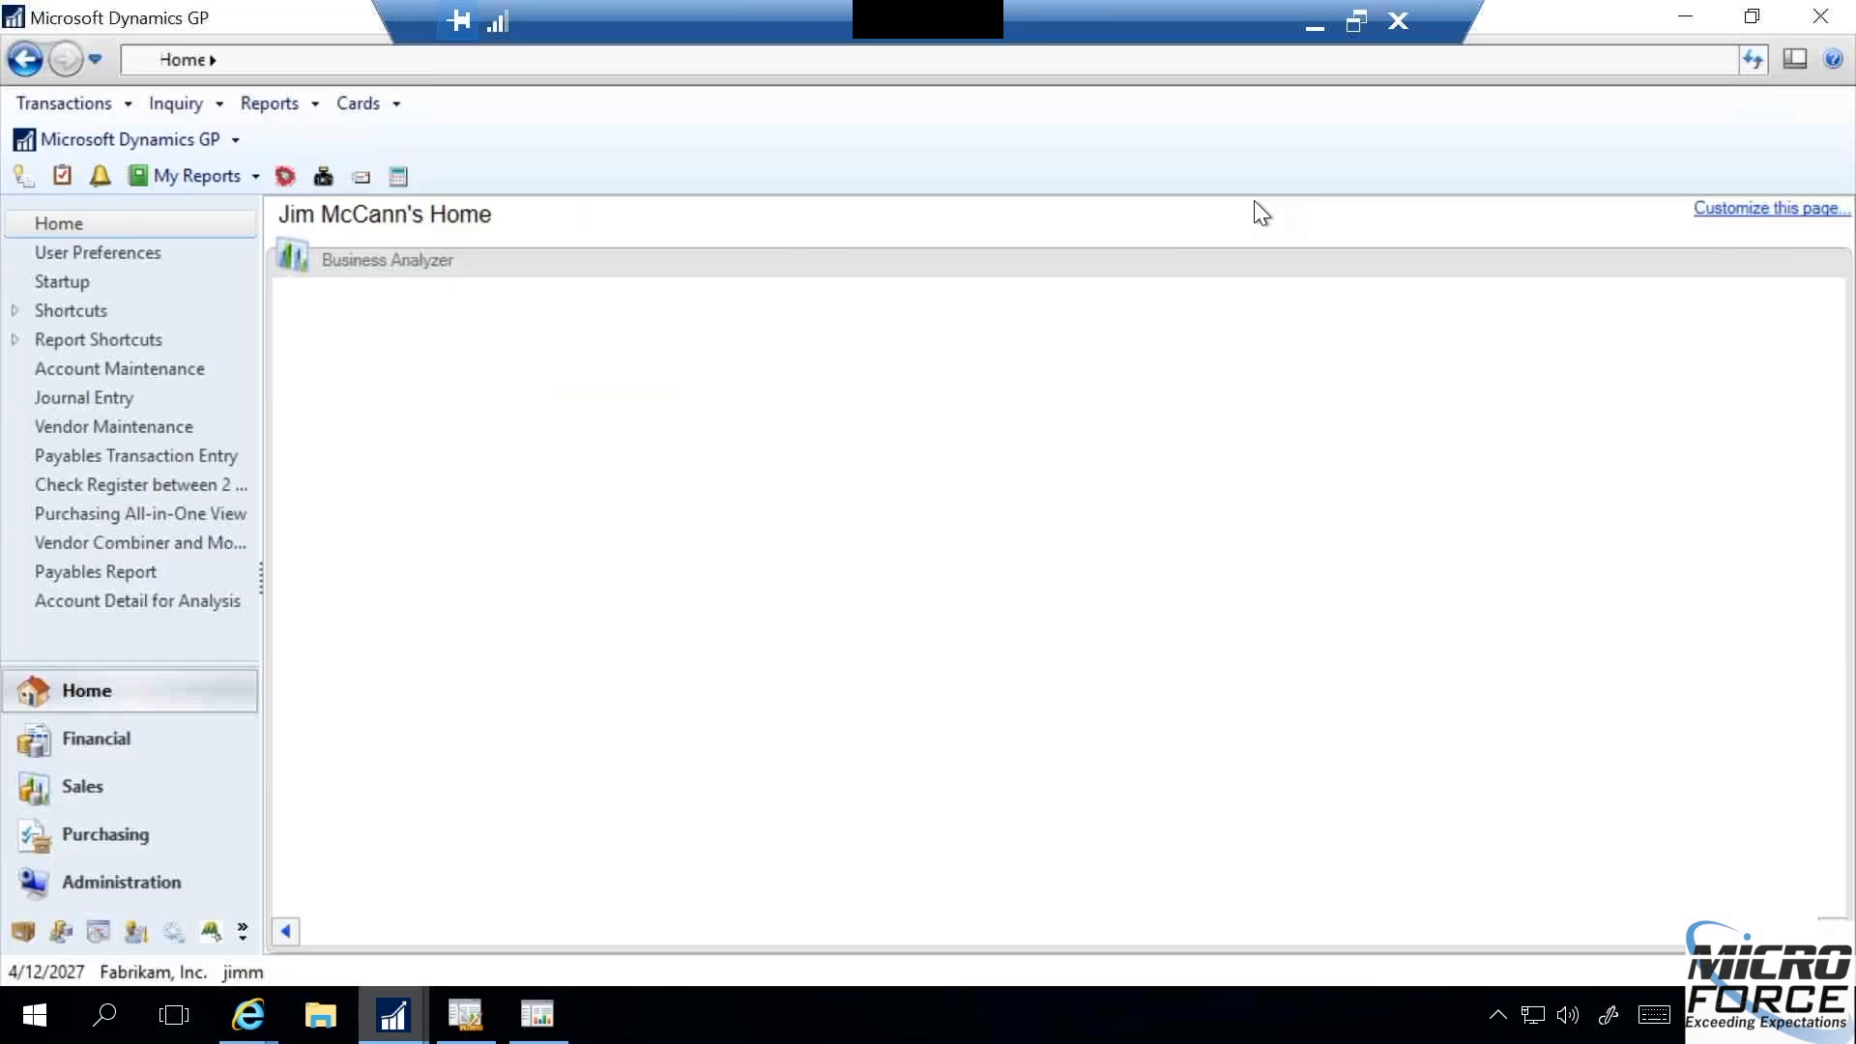
- Switch back to the Report Viewer and drill to Dynamics from the account US Sales - Retail/Parts year-to-date amount, bringing up its Detail Inquiry
left_click(543, 1015)
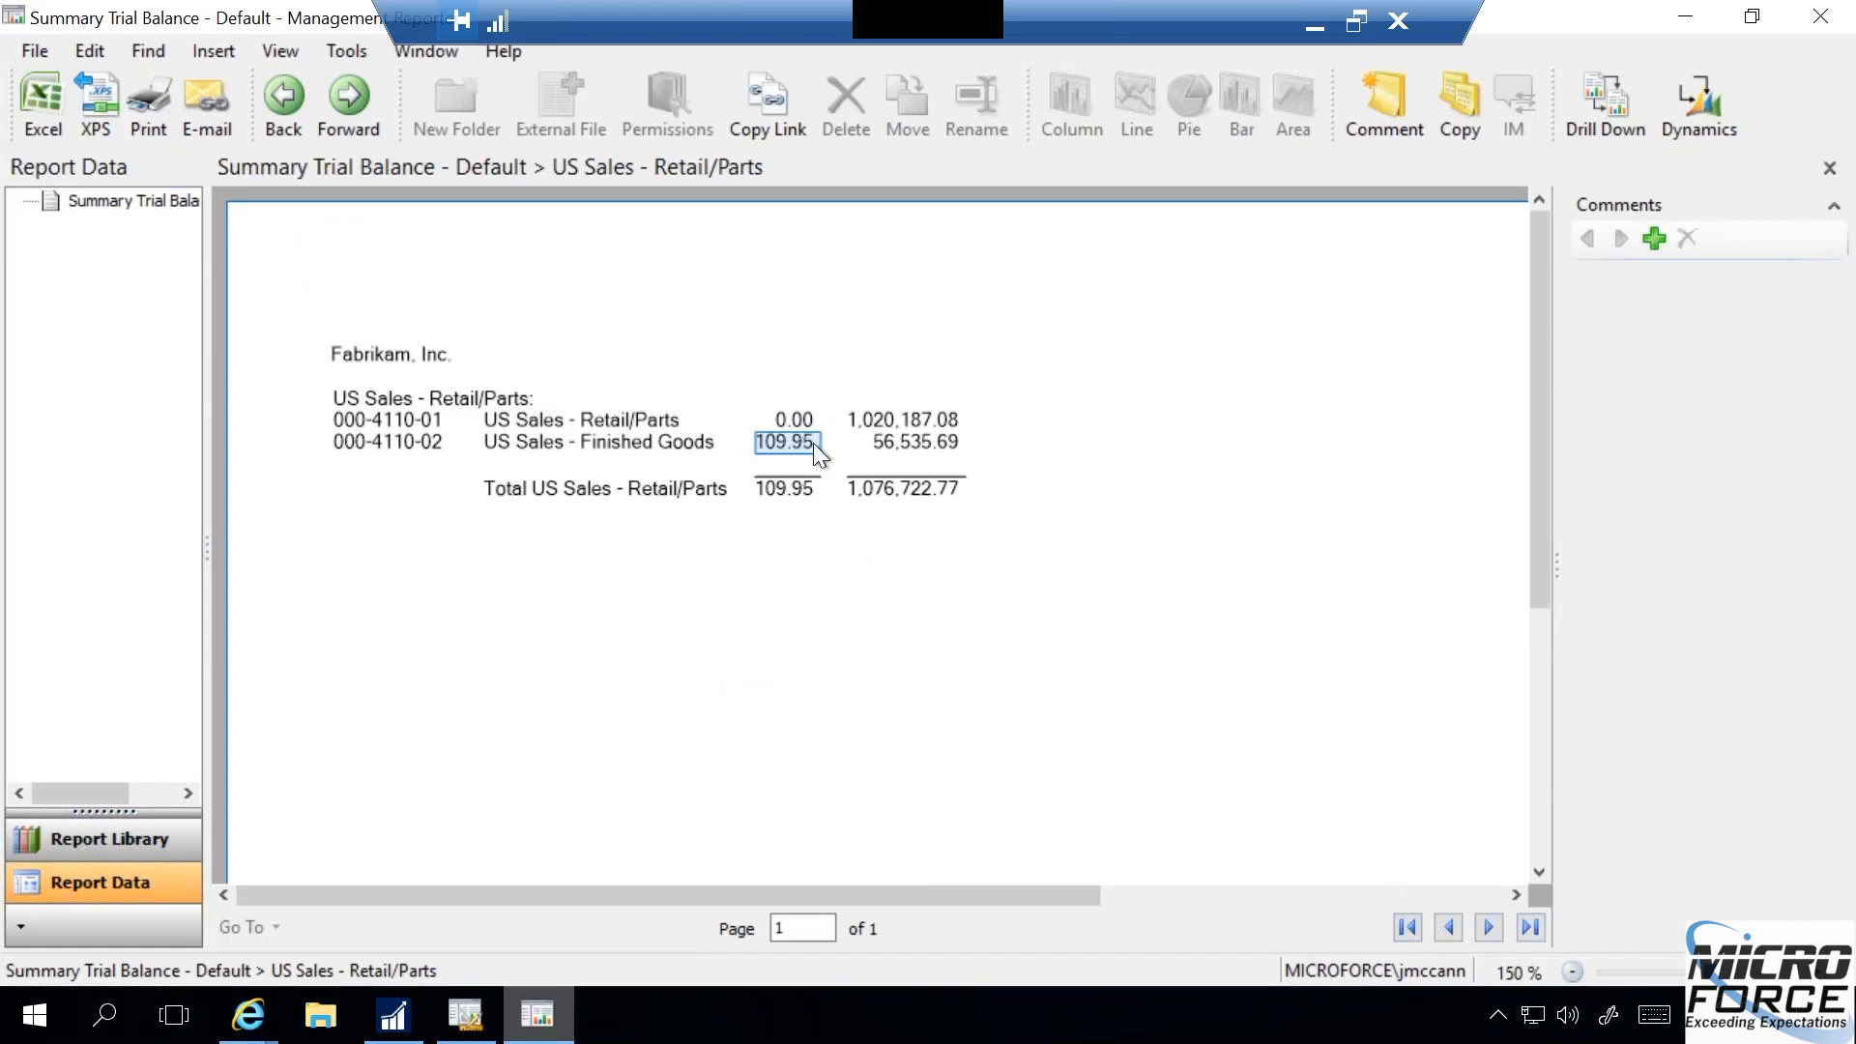
left_click(877, 433)
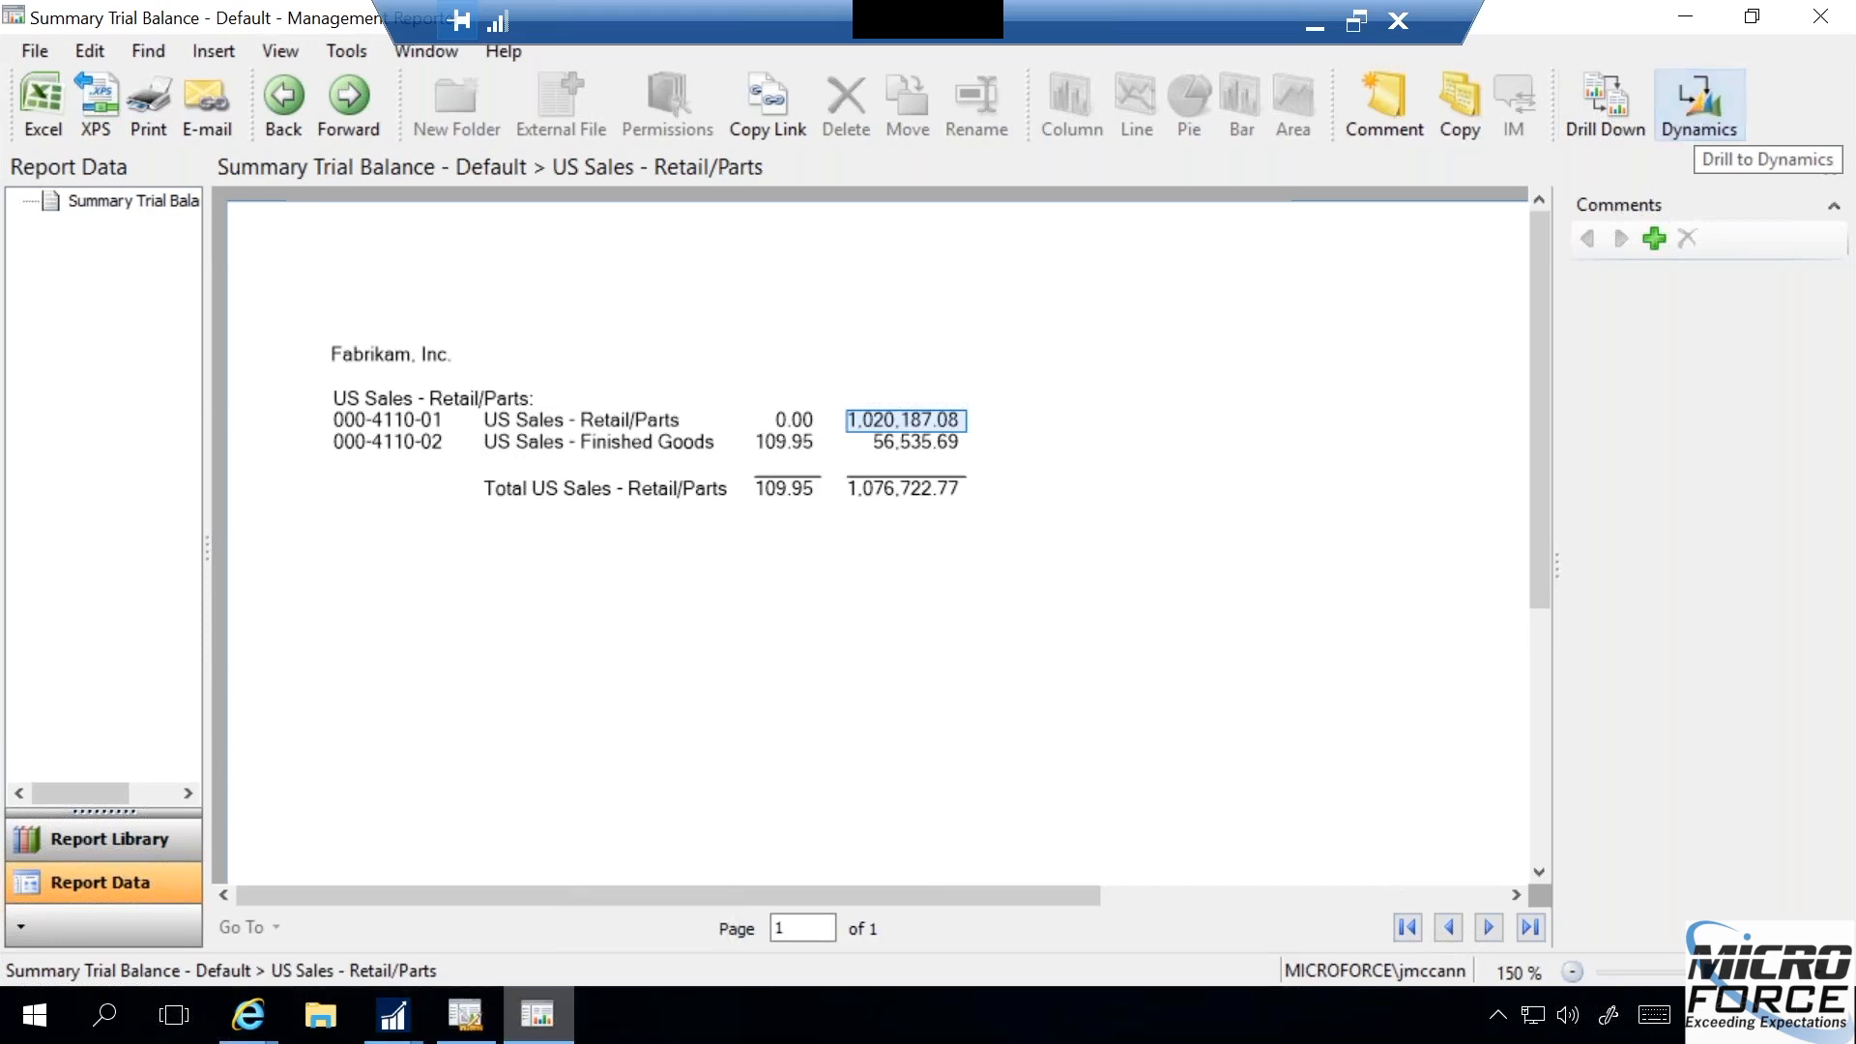
mouse_move(392, 1027)
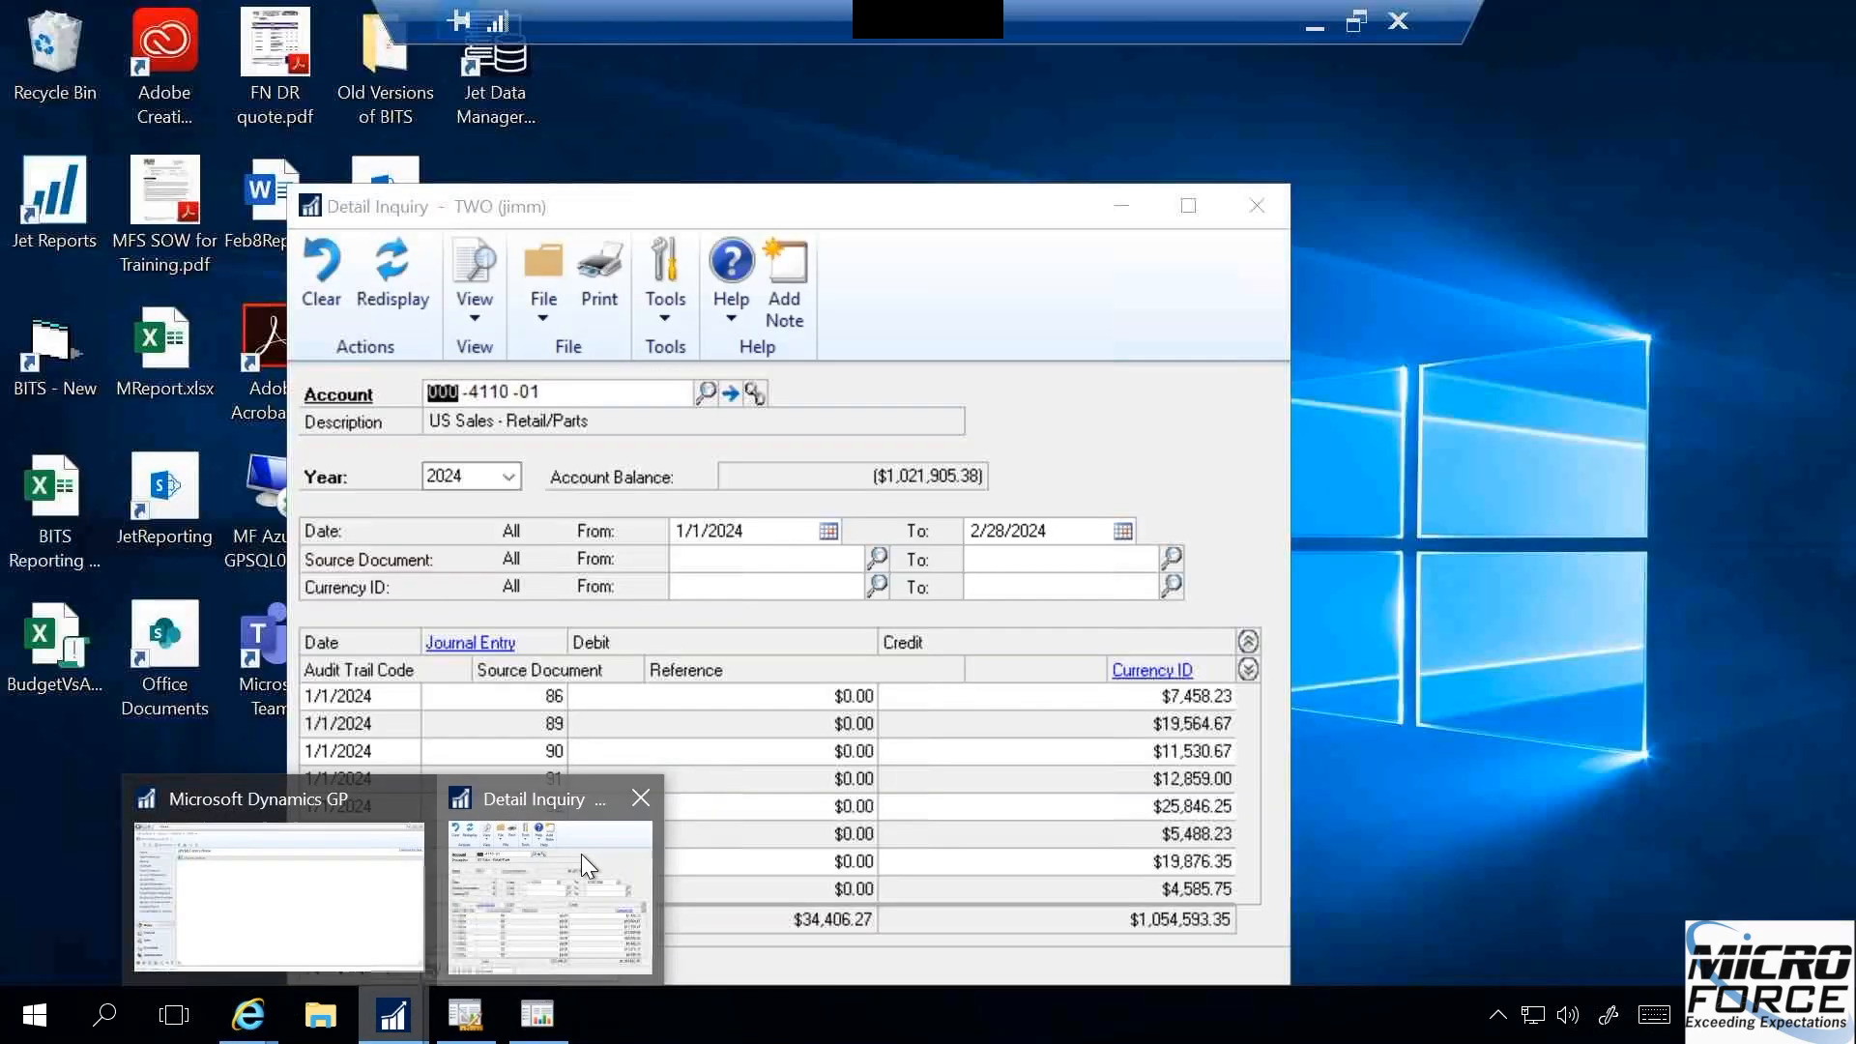
left_click(582, 855)
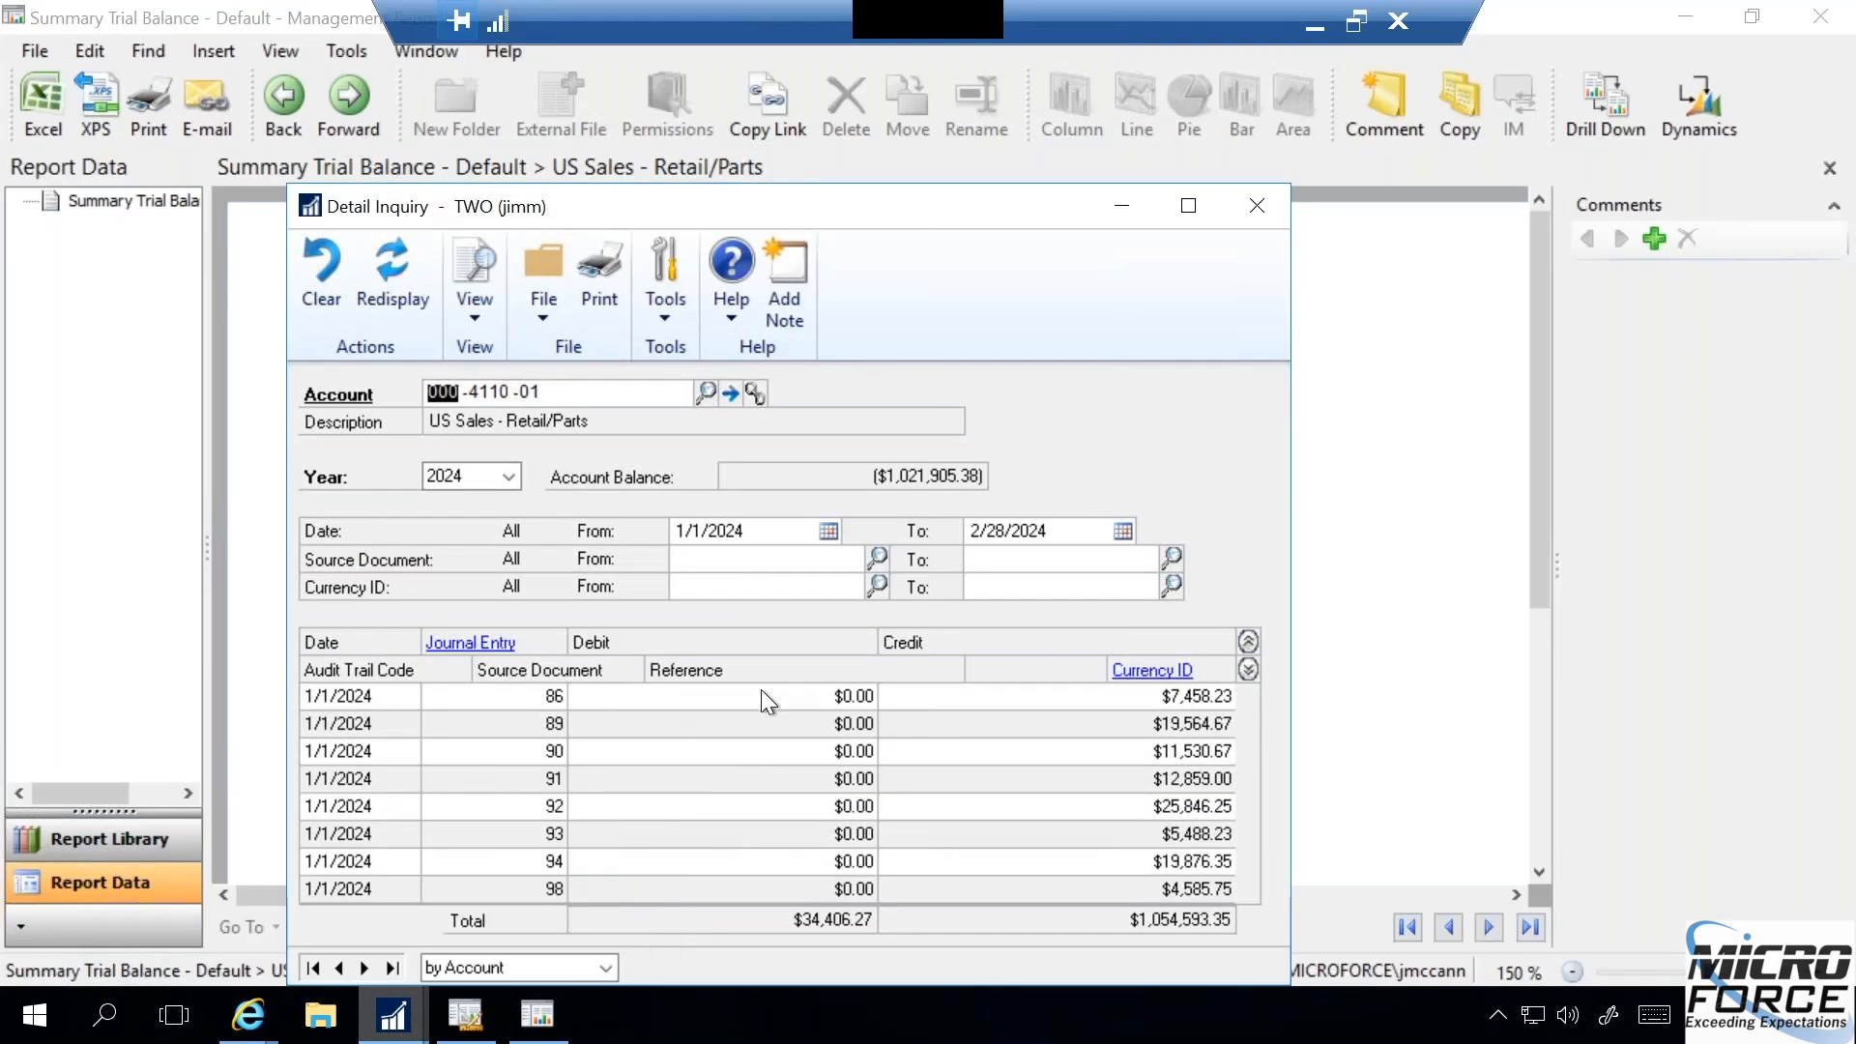
- Expand the Retail/Parts inquiry lines and open the transaction details of journal entry 90
left_click(1248, 669)
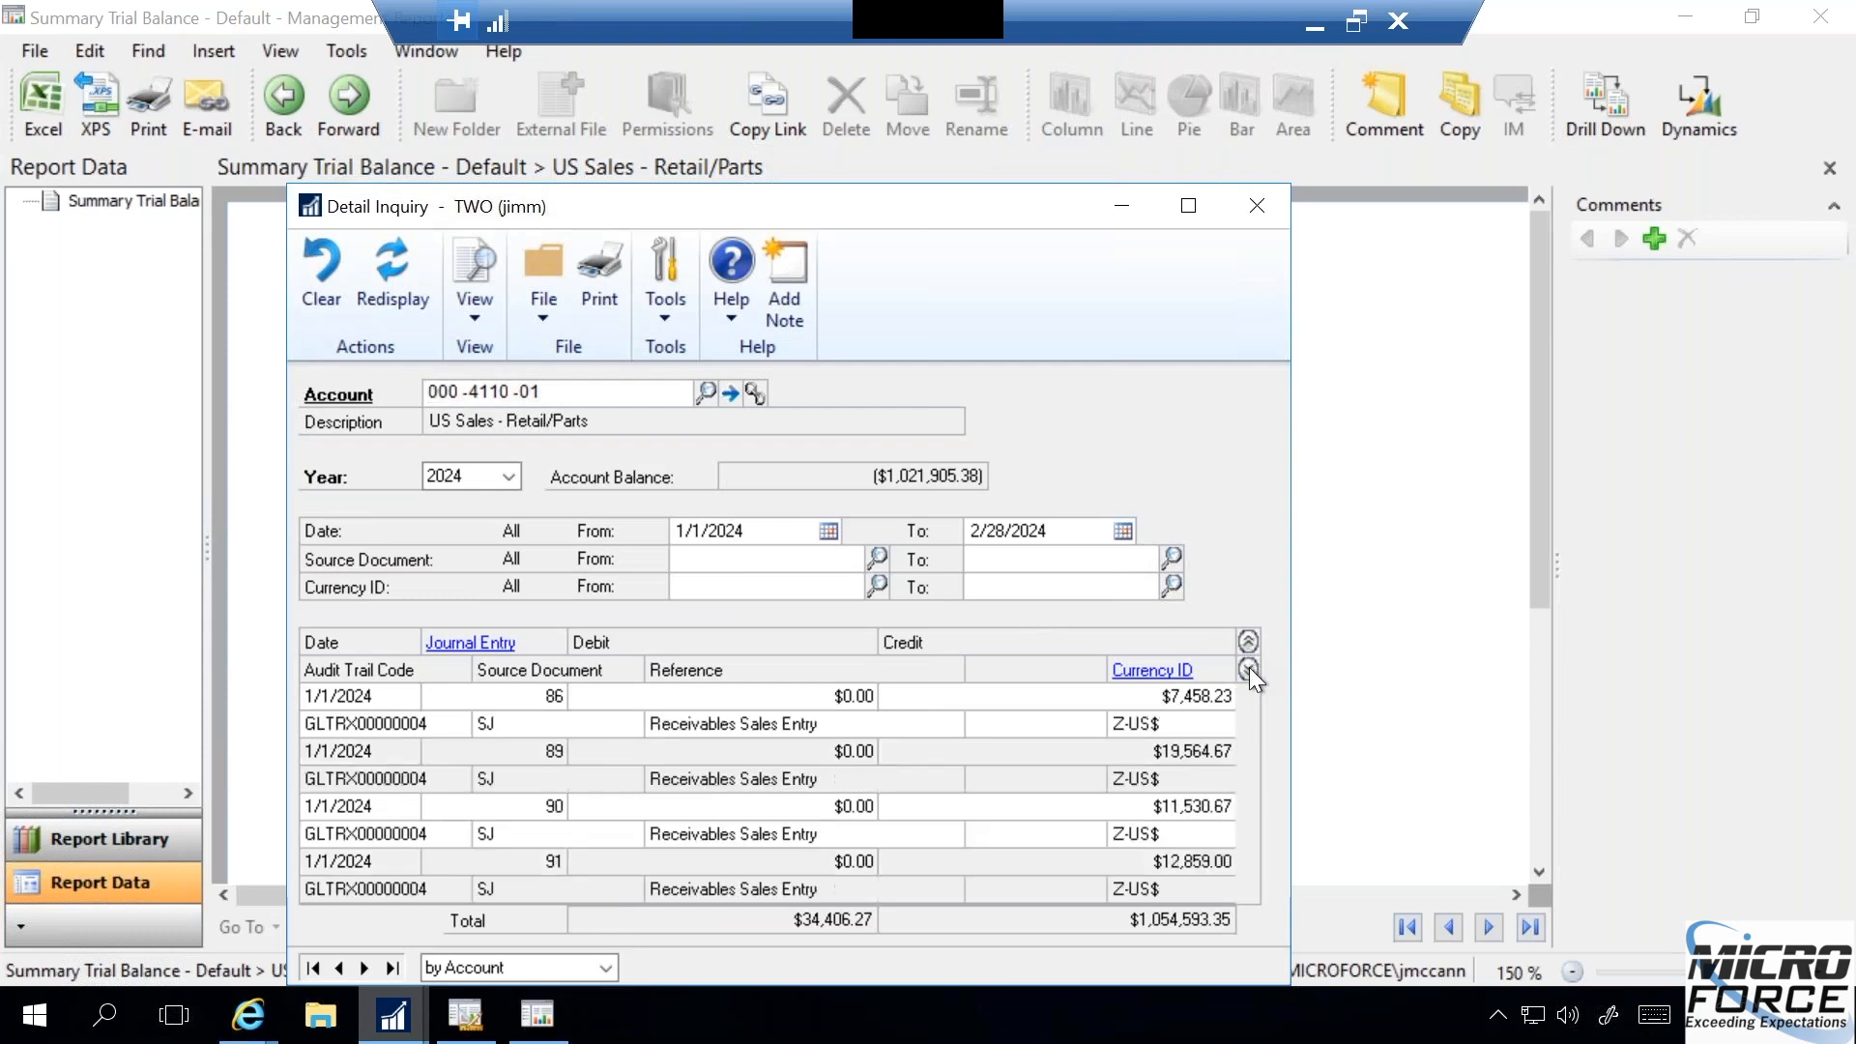
left_click(605, 750)
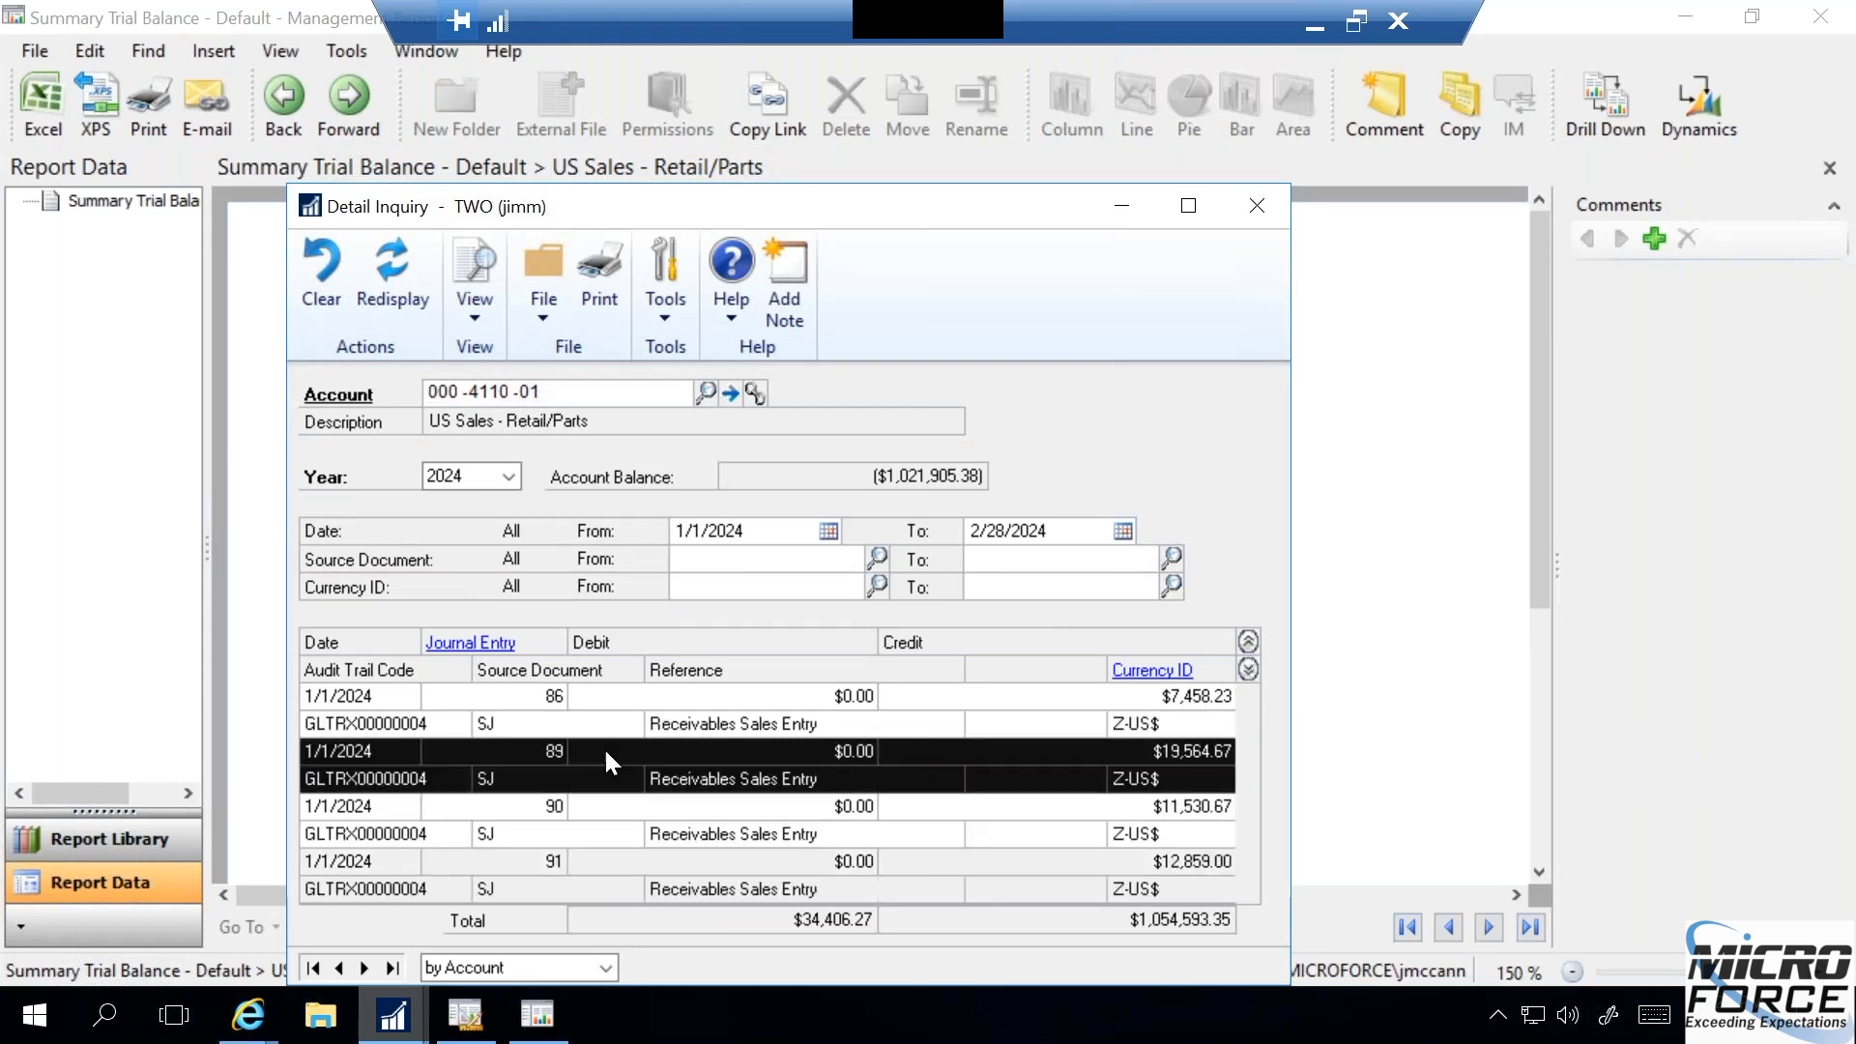
left_click(472, 820)
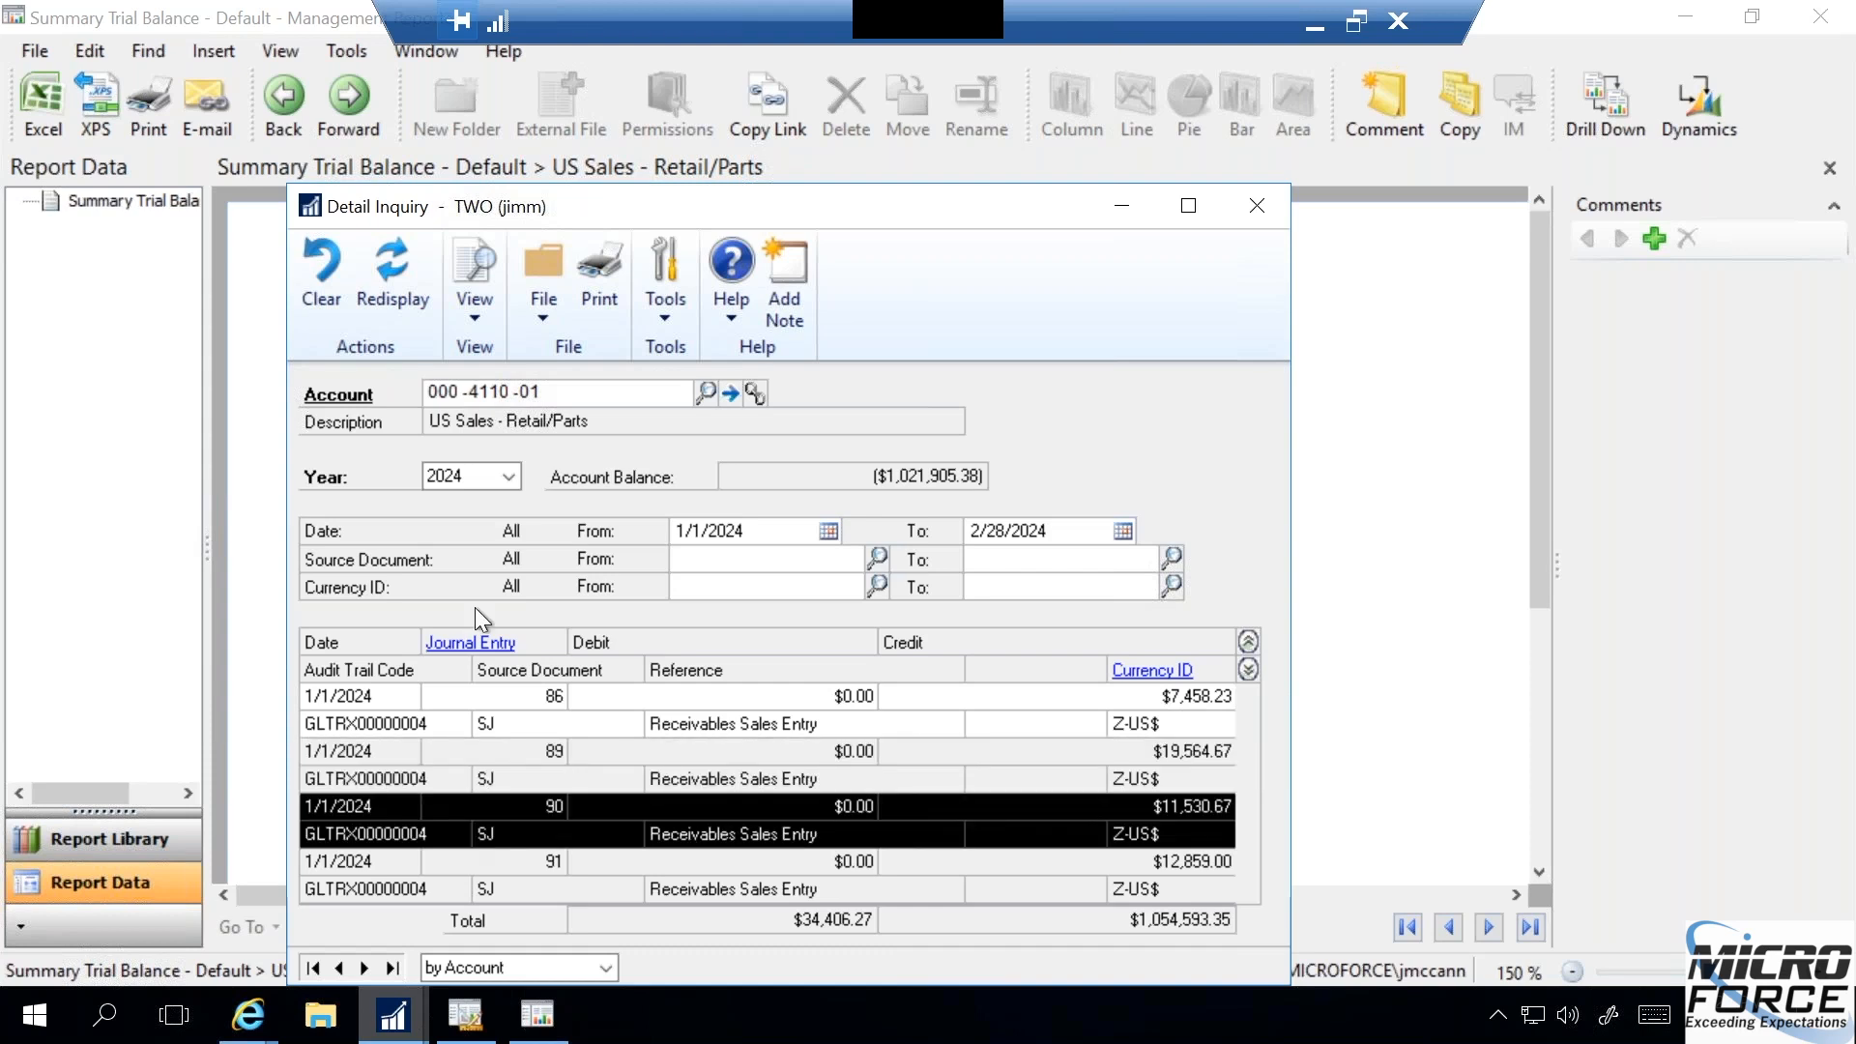
left_click(468, 644)
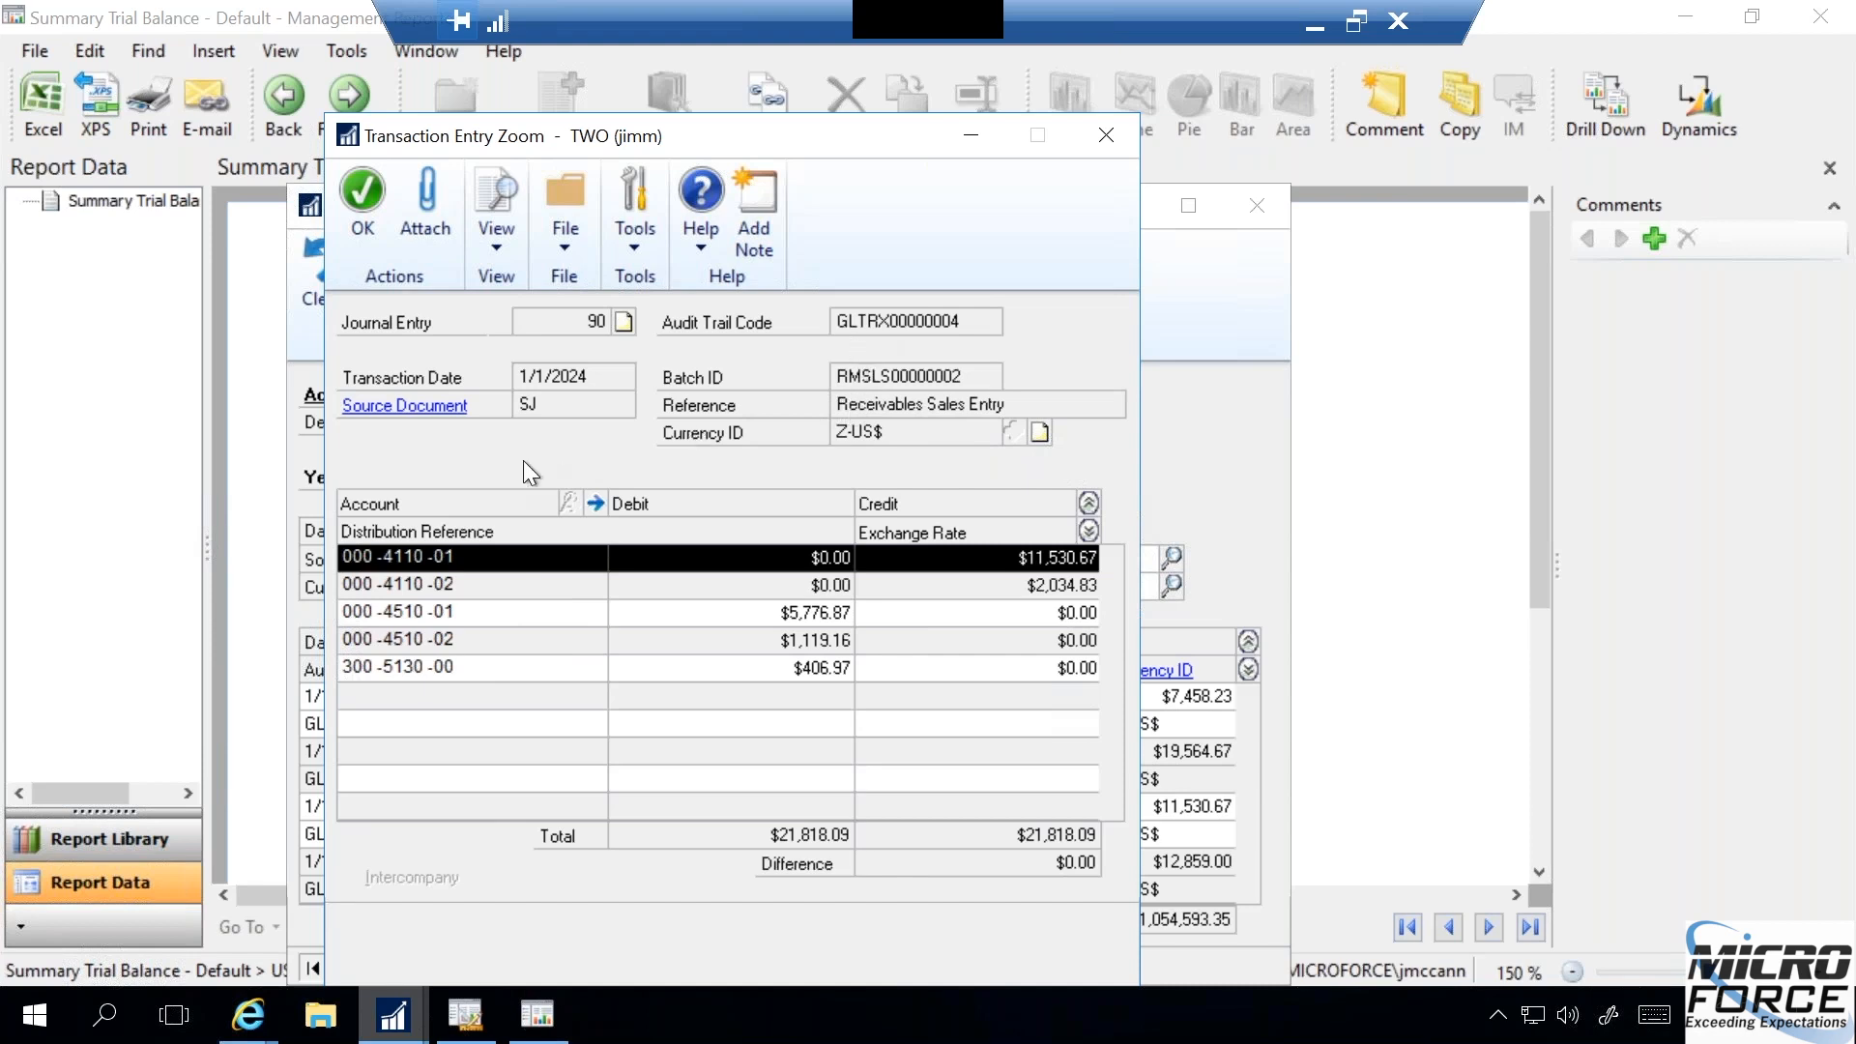
- View the journal entry's receivables source document, and close it together with the journal entry and Detail Inquiry windows
left_click(418, 406)
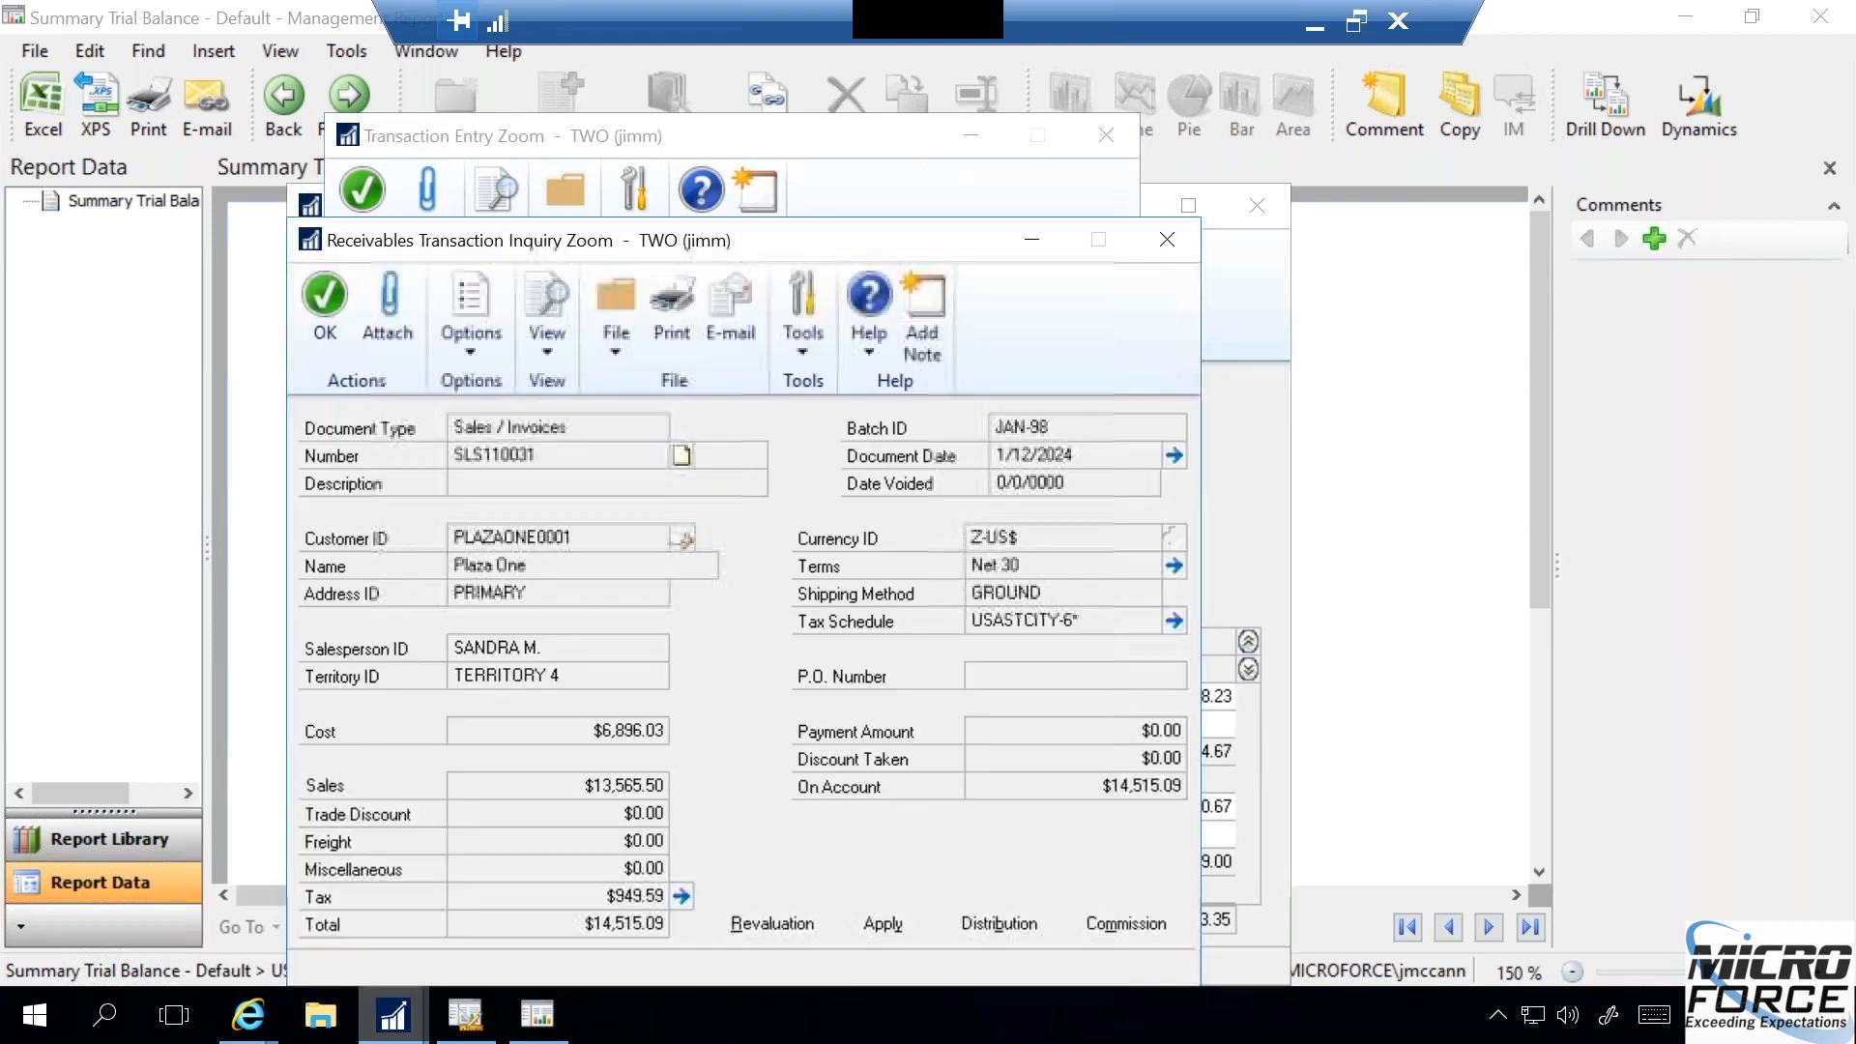
left_click(1167, 247)
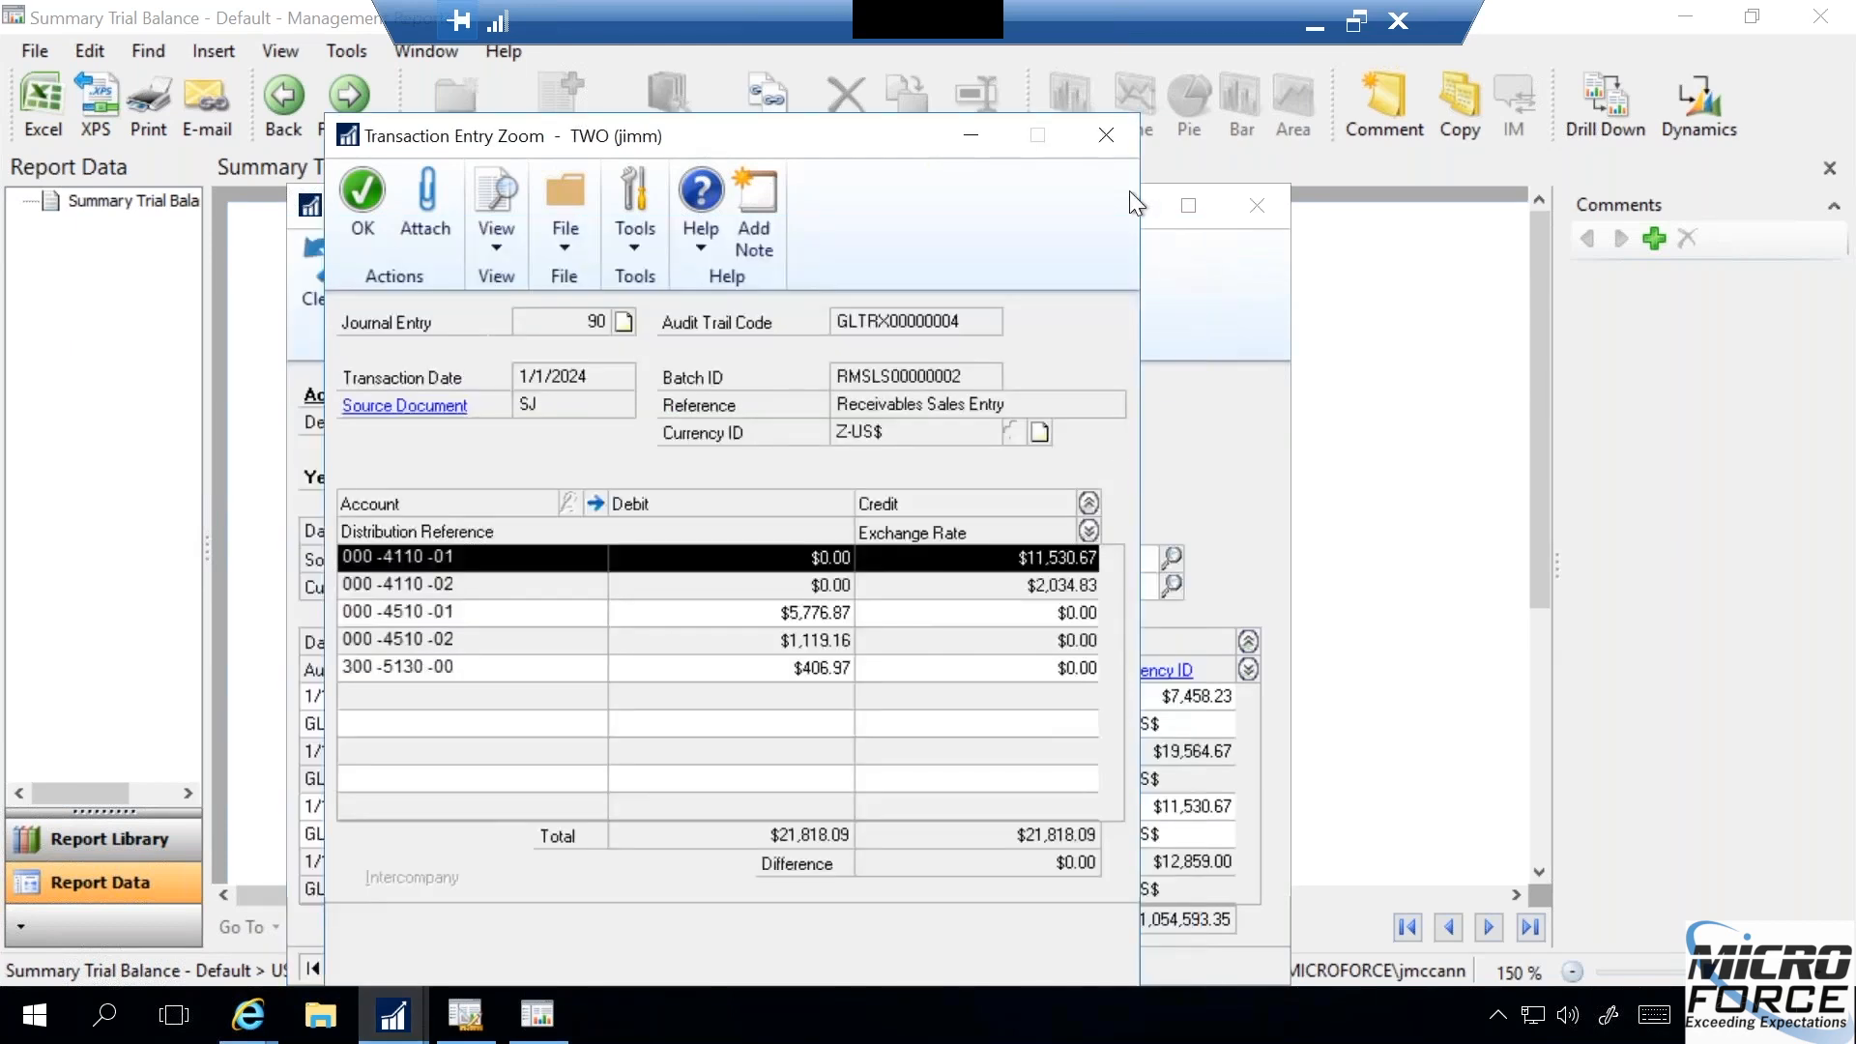
left_click(1104, 136)
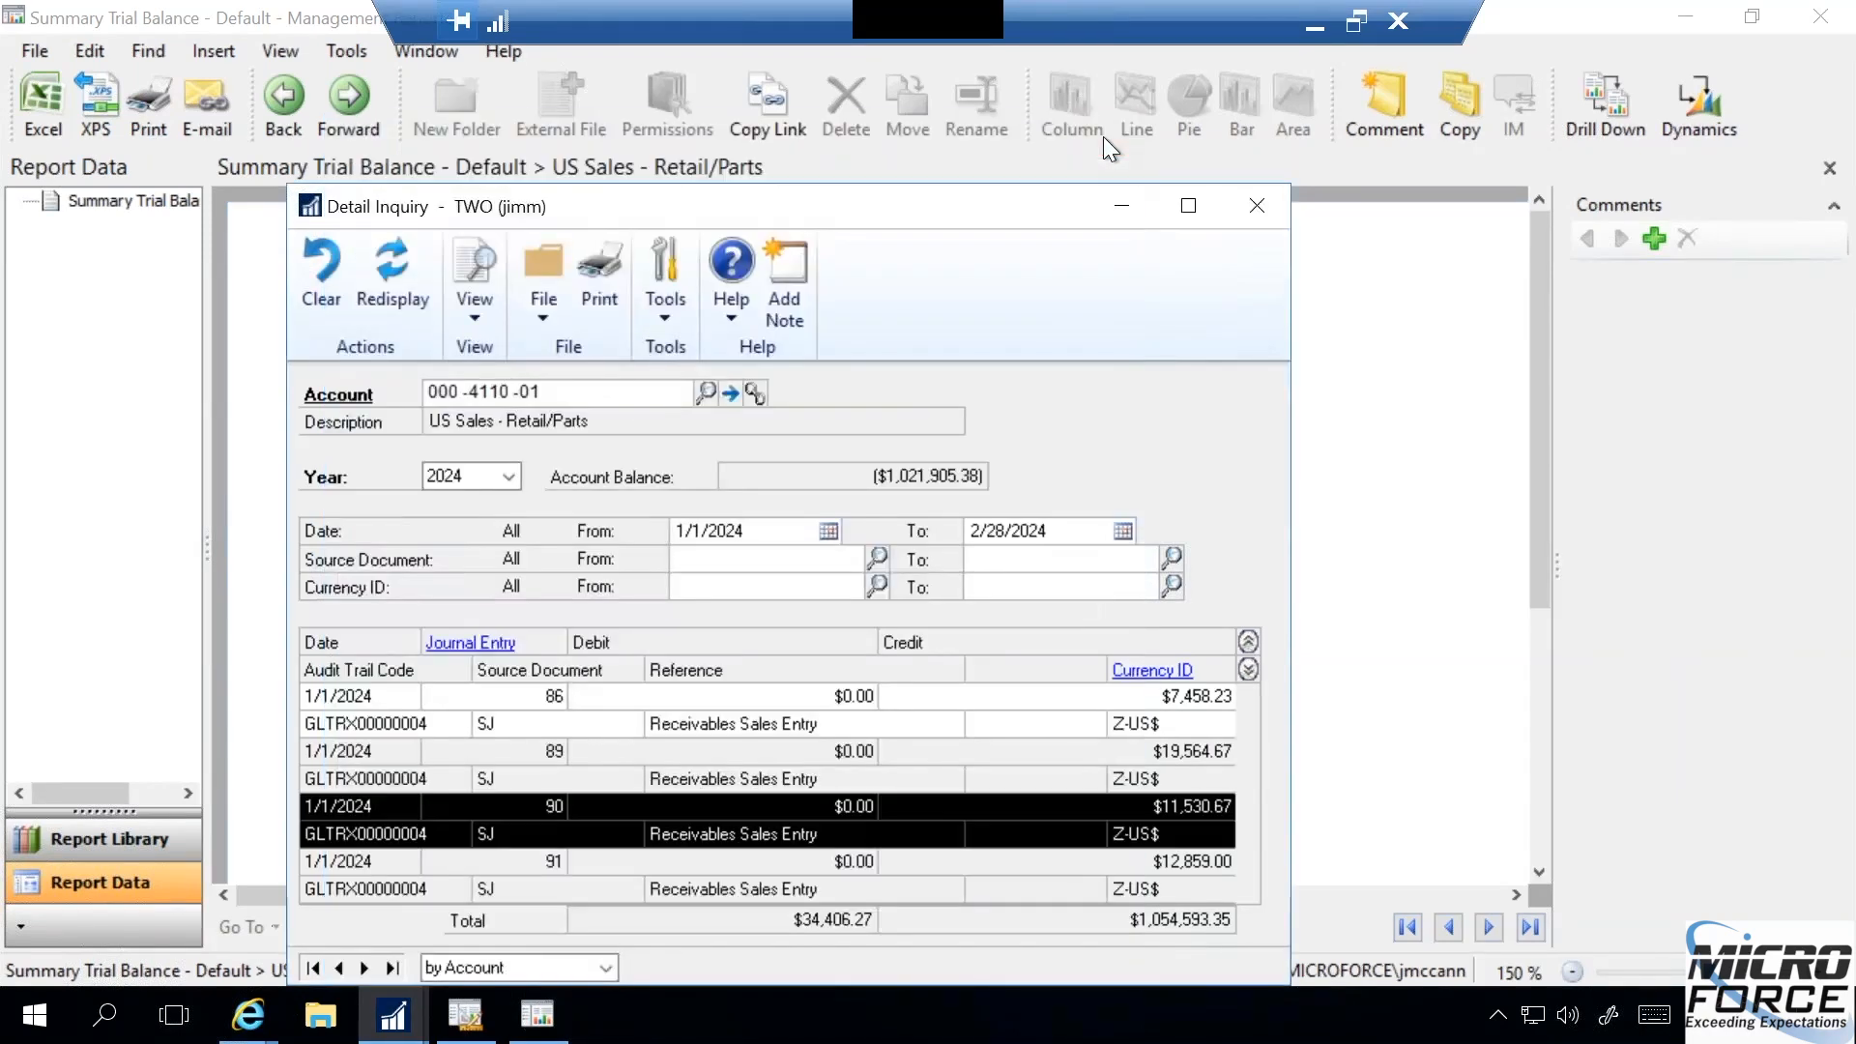
left_click(1256, 206)
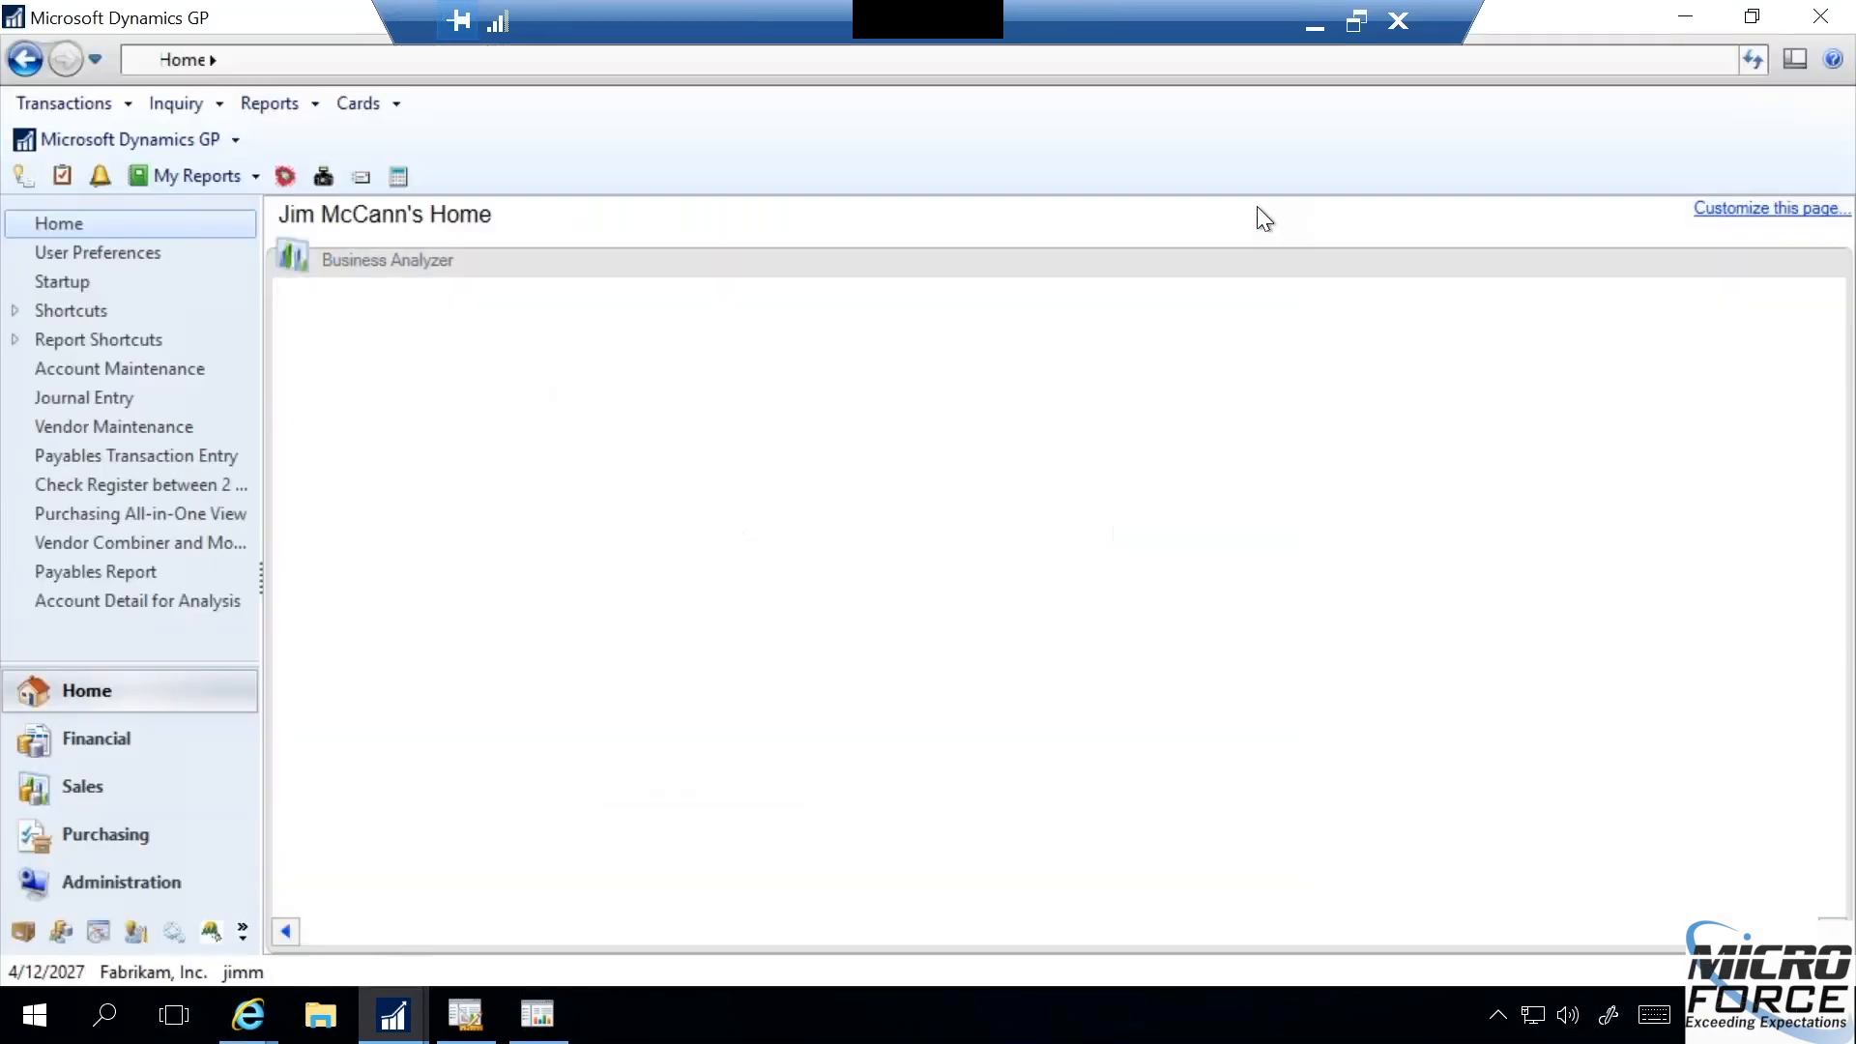
- Switch to the Report Viewer, return to the summary level, and drill down from the US Sales - Retail/Parts row
left_click(538, 1015)
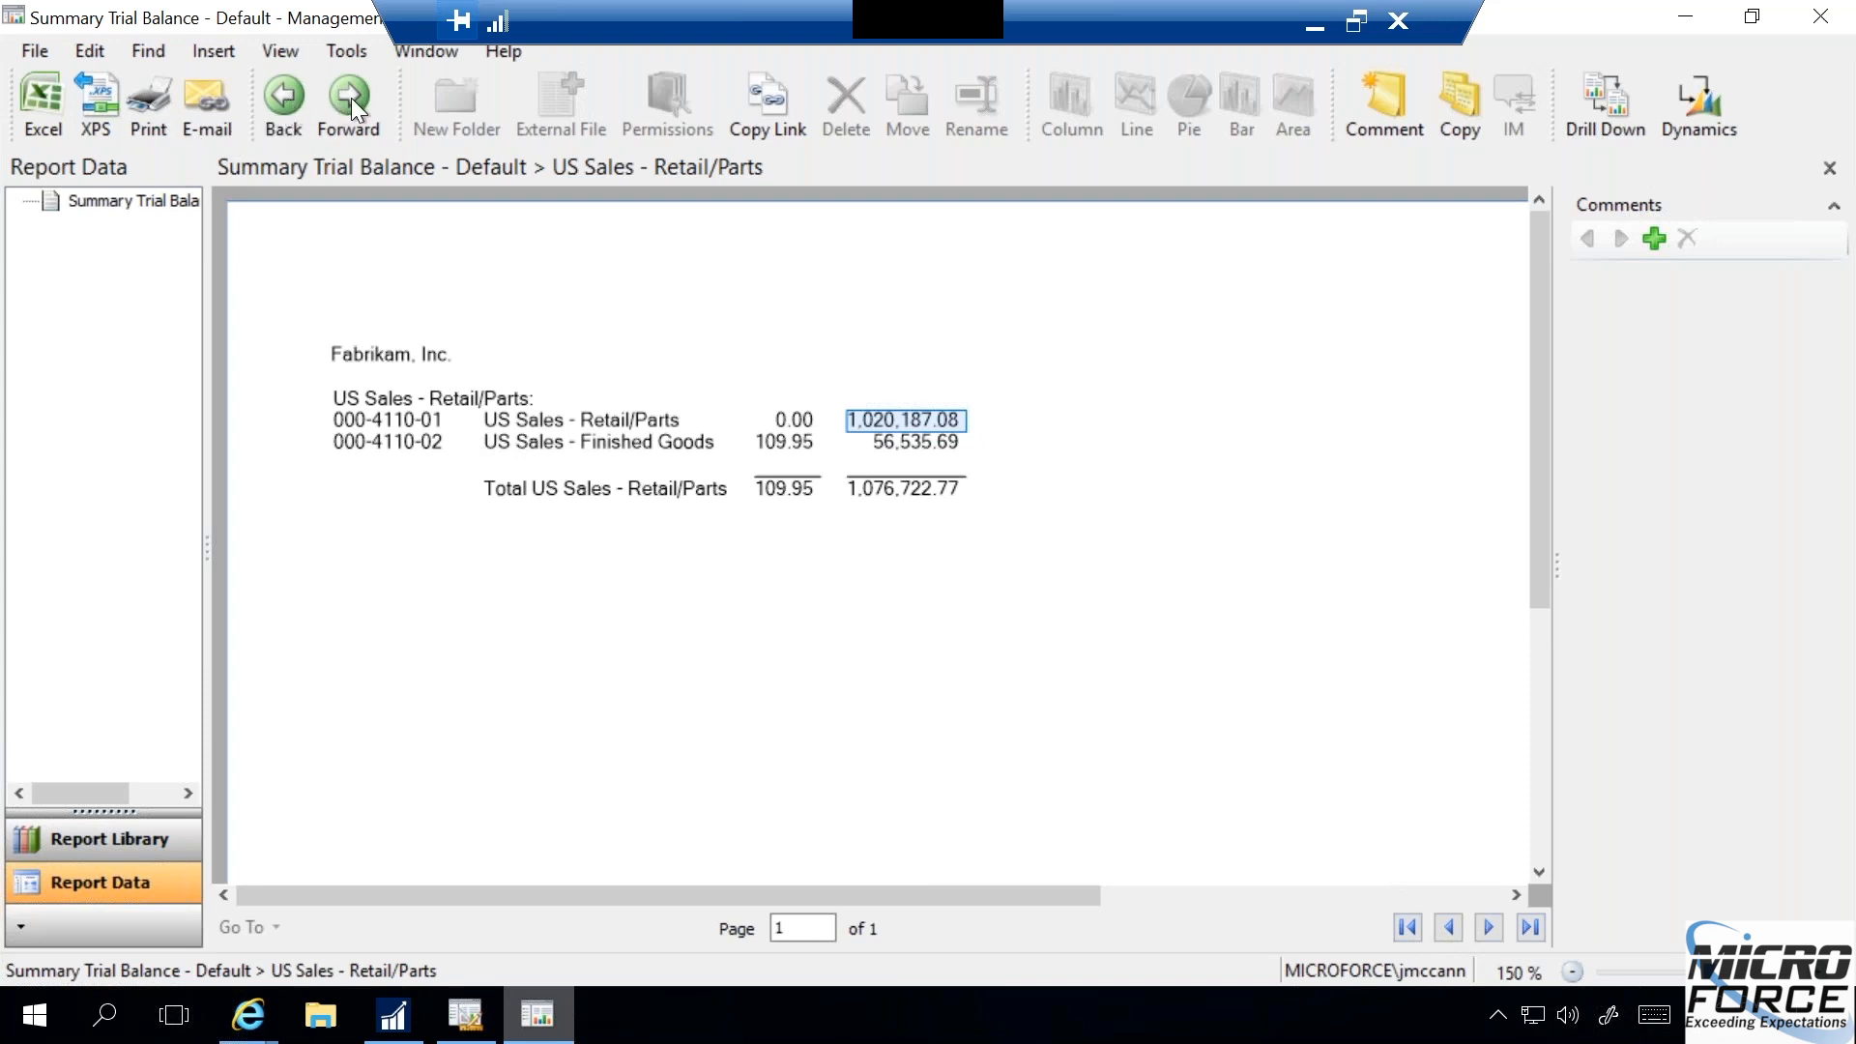
left_click(280, 97)
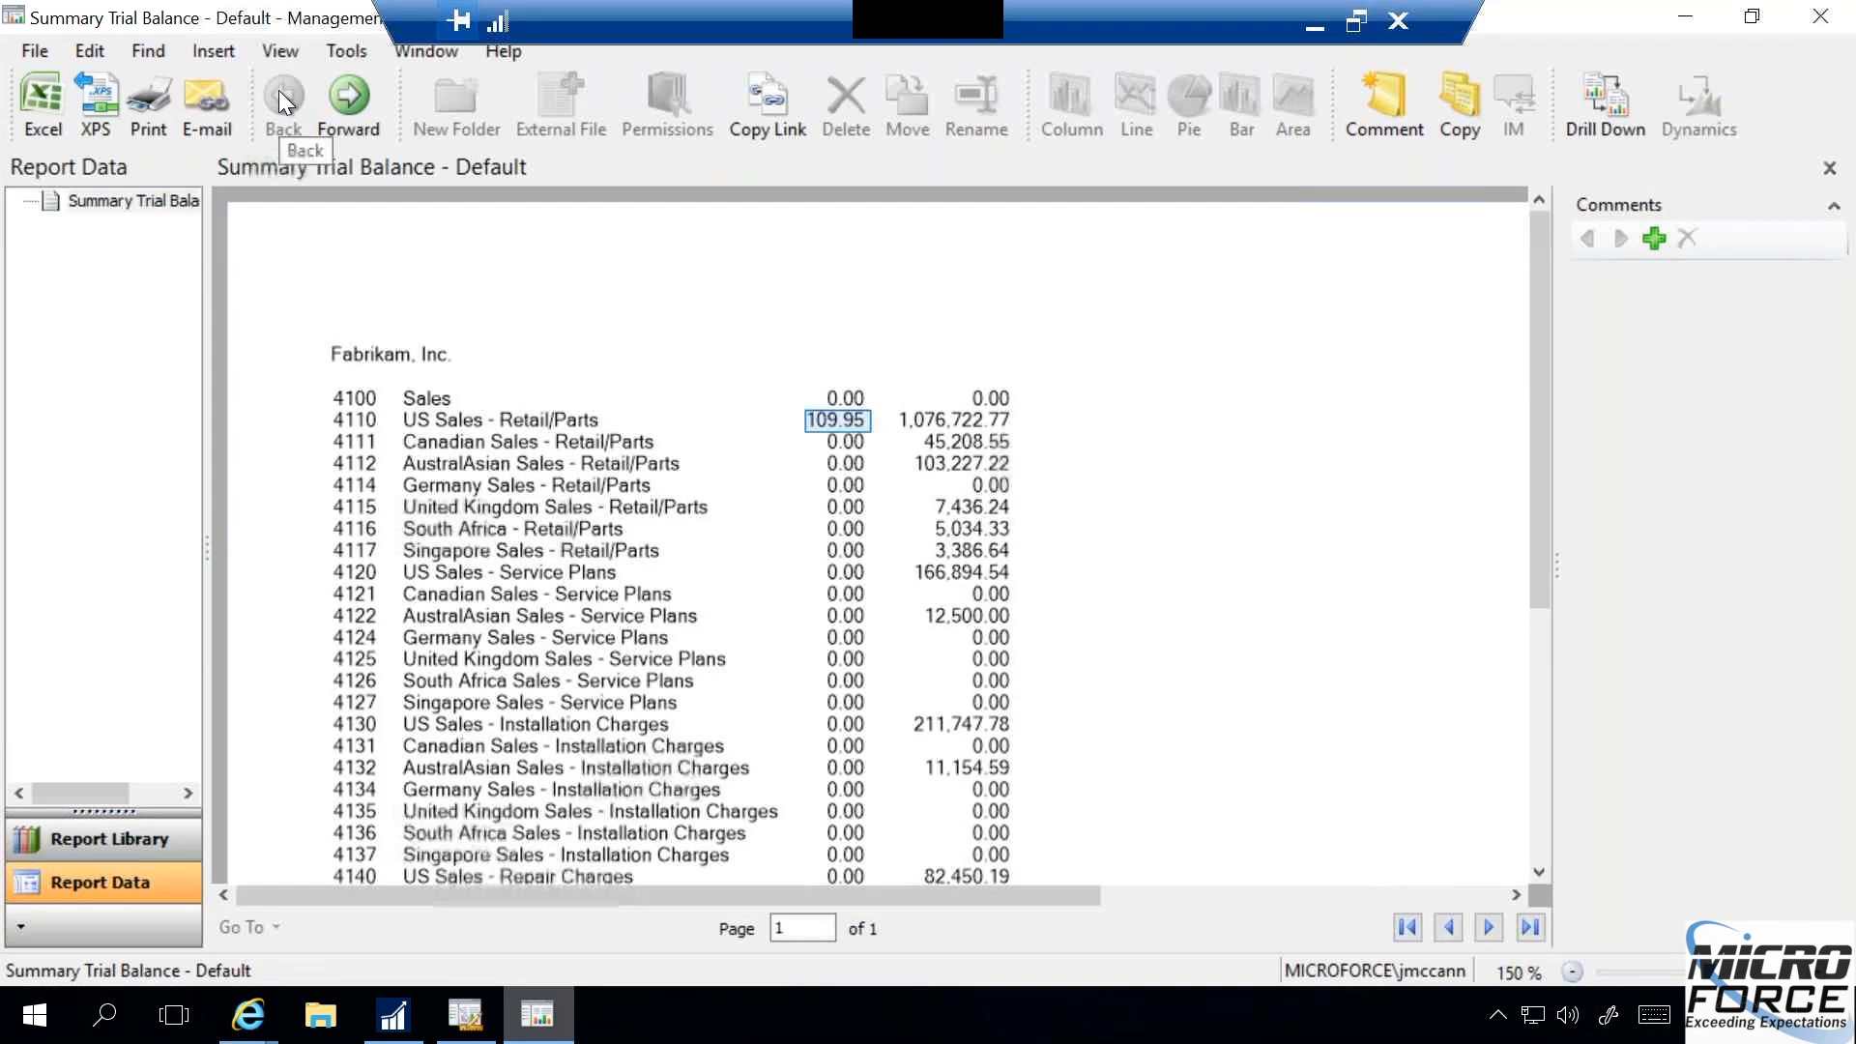
left_click(940, 421)
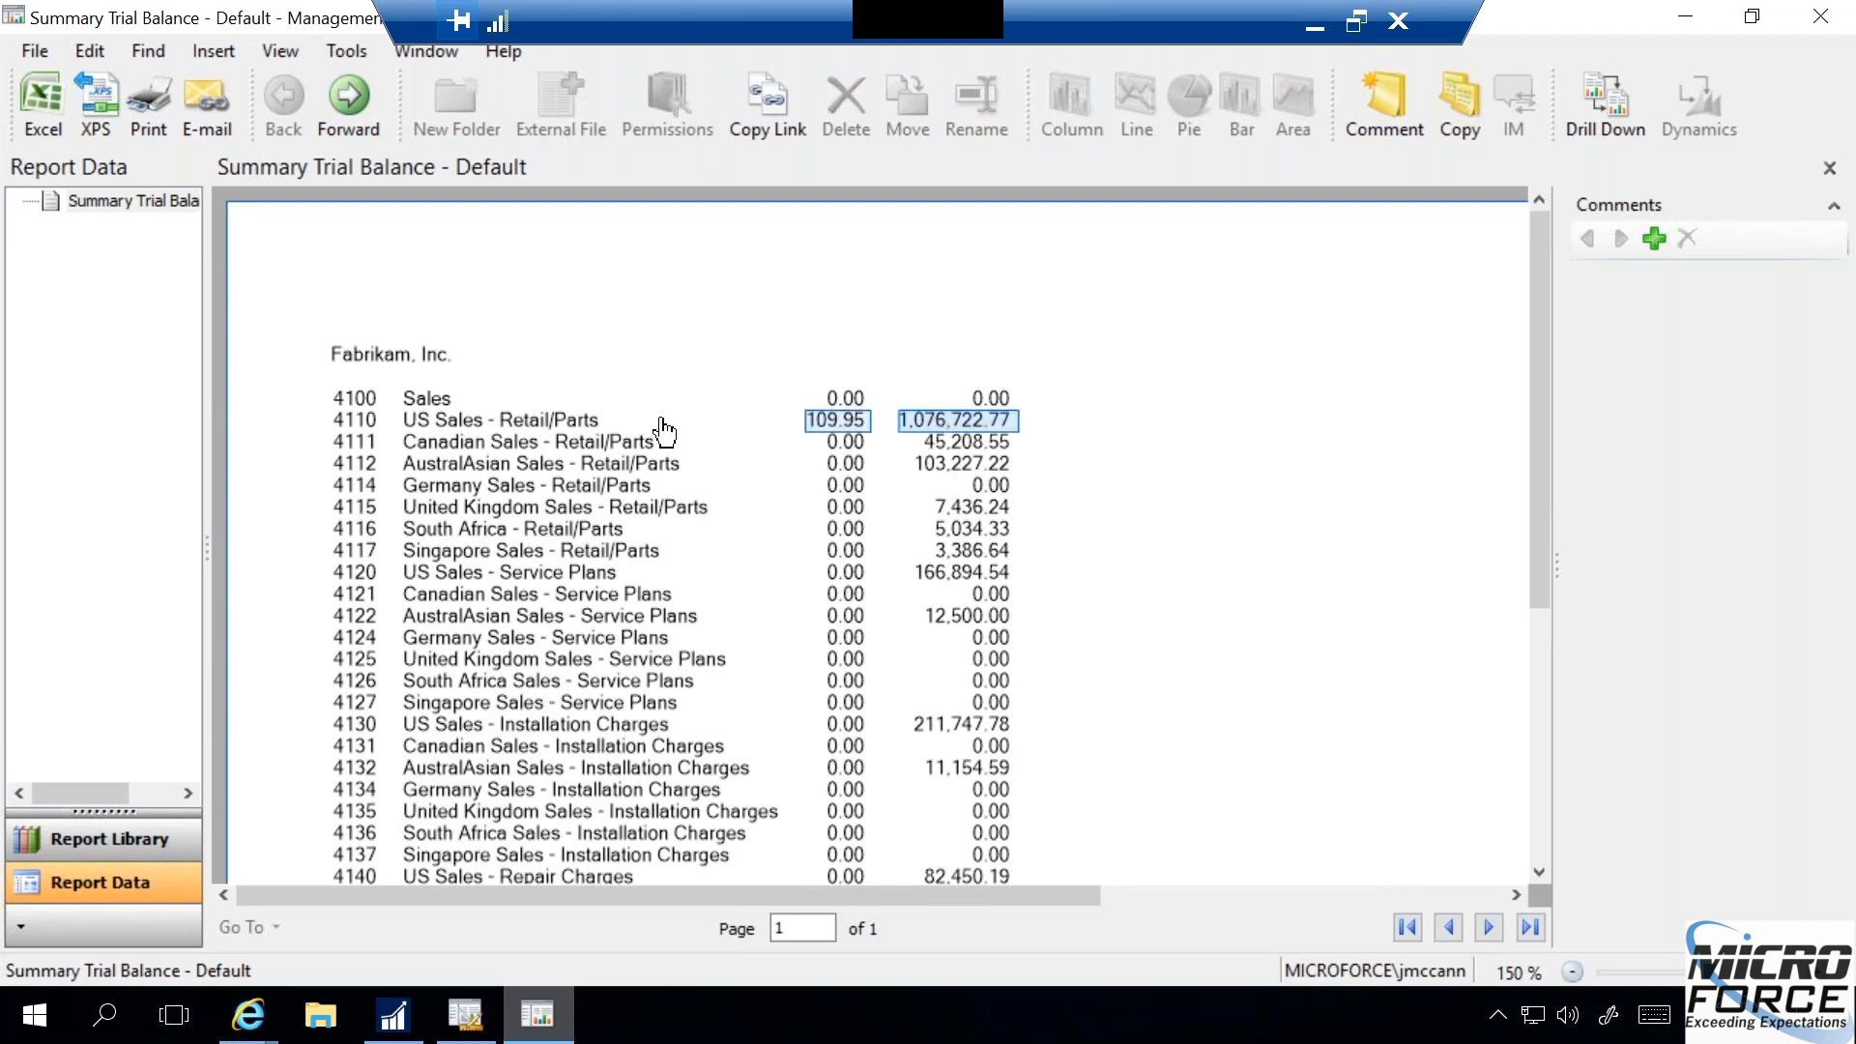
left_click(618, 427)
double_click(580, 425)
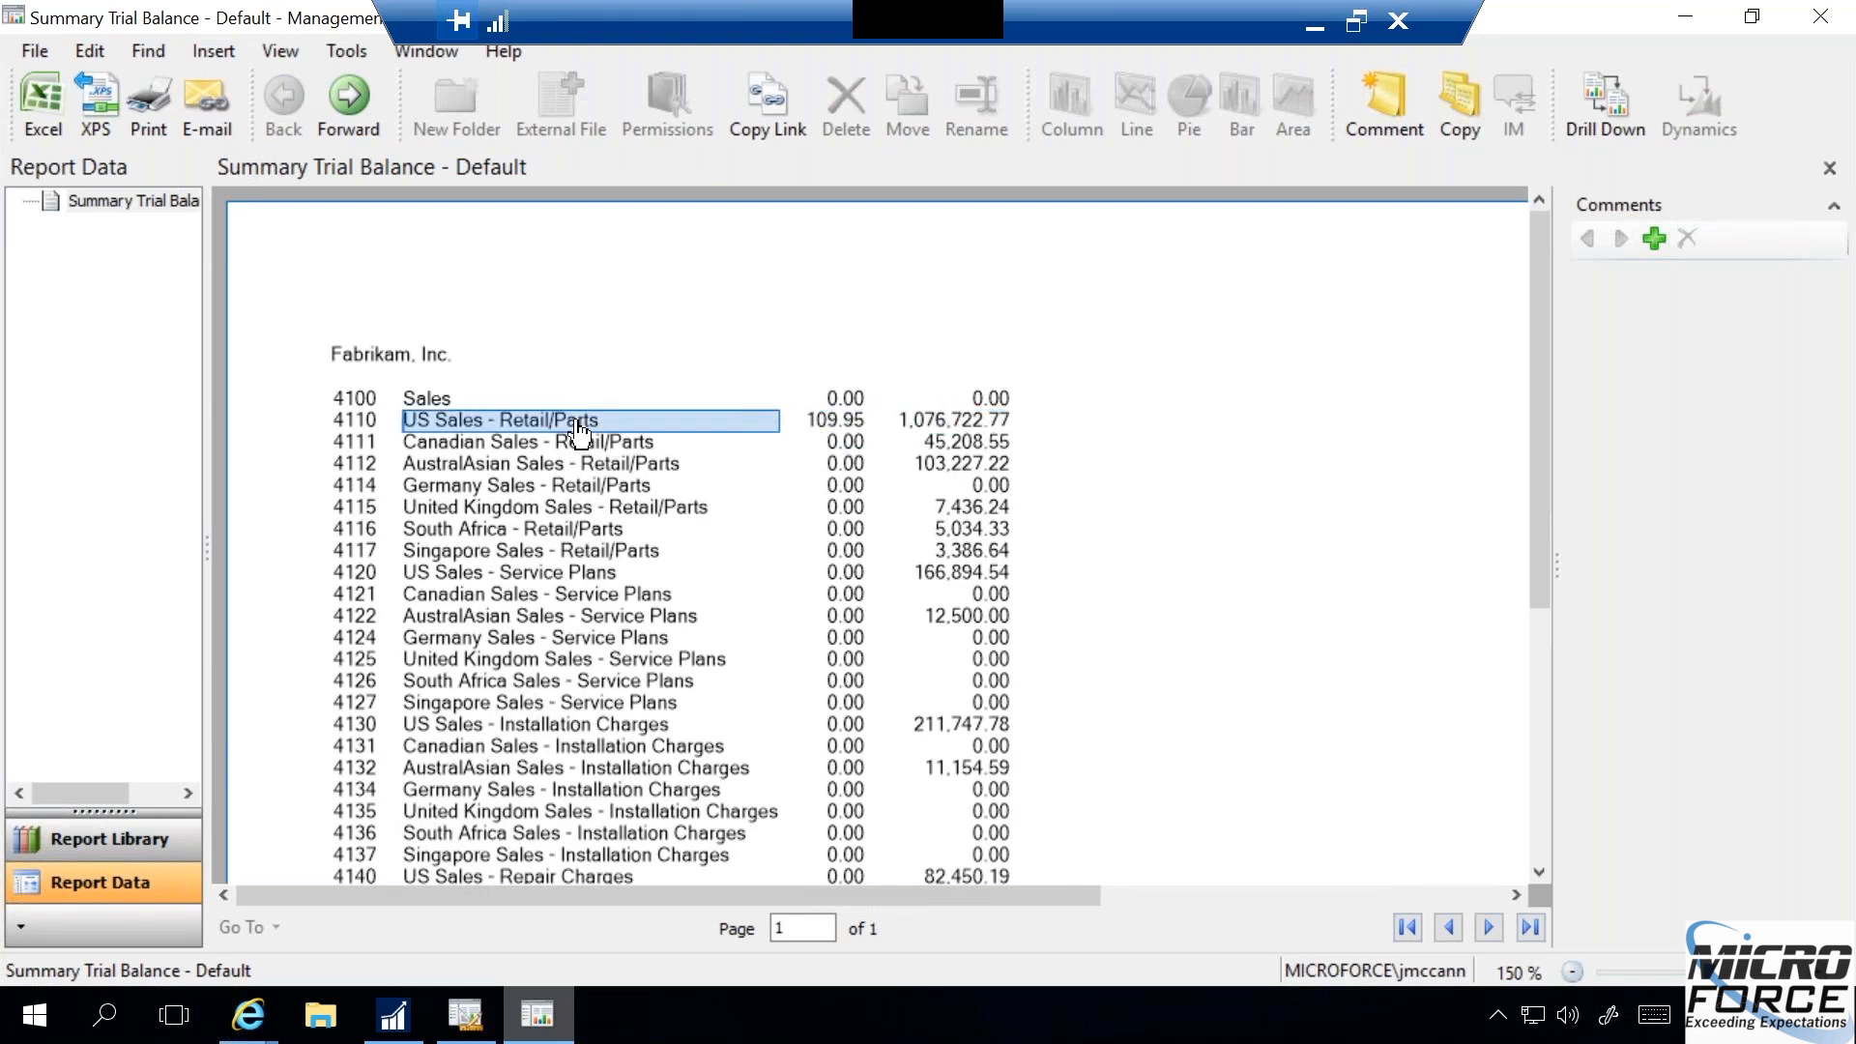
- Go back to the summary level and drill down from the US Sales - Retail/Parts year-to-date amount to its accounts
left_click(882, 426)
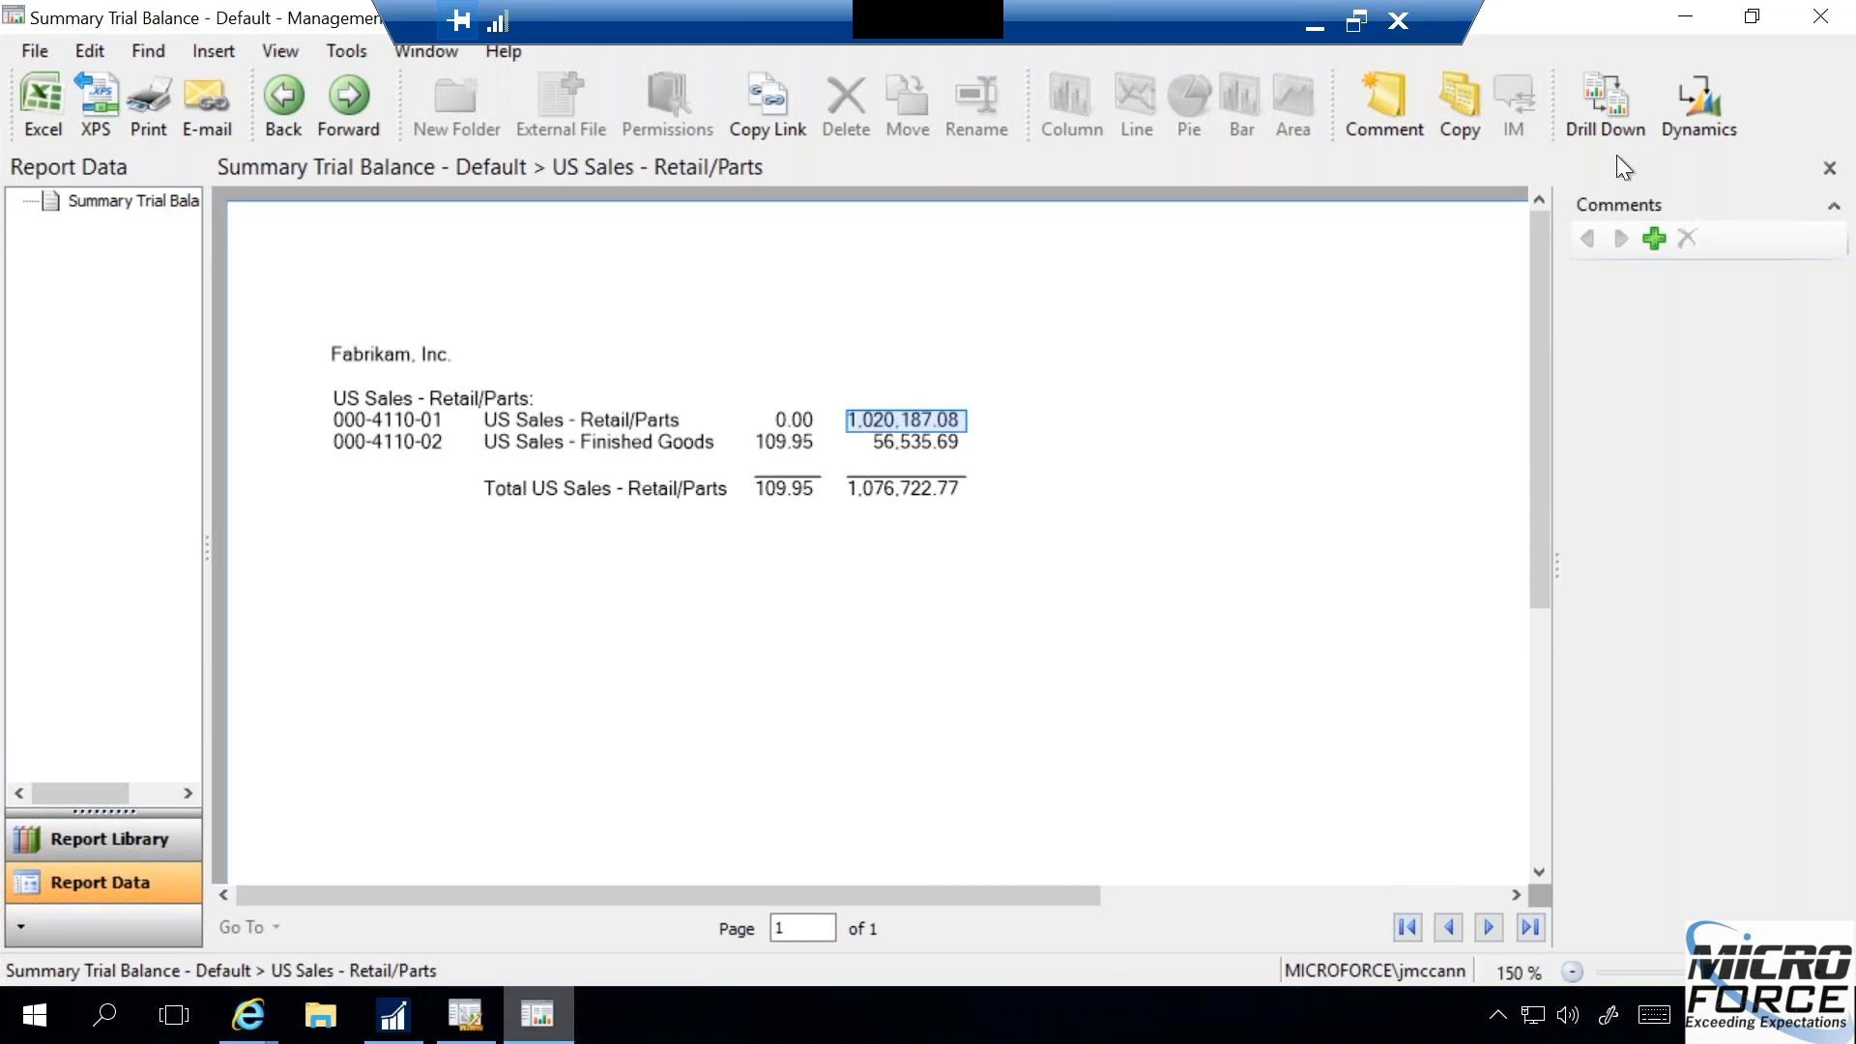
left_click(283, 101)
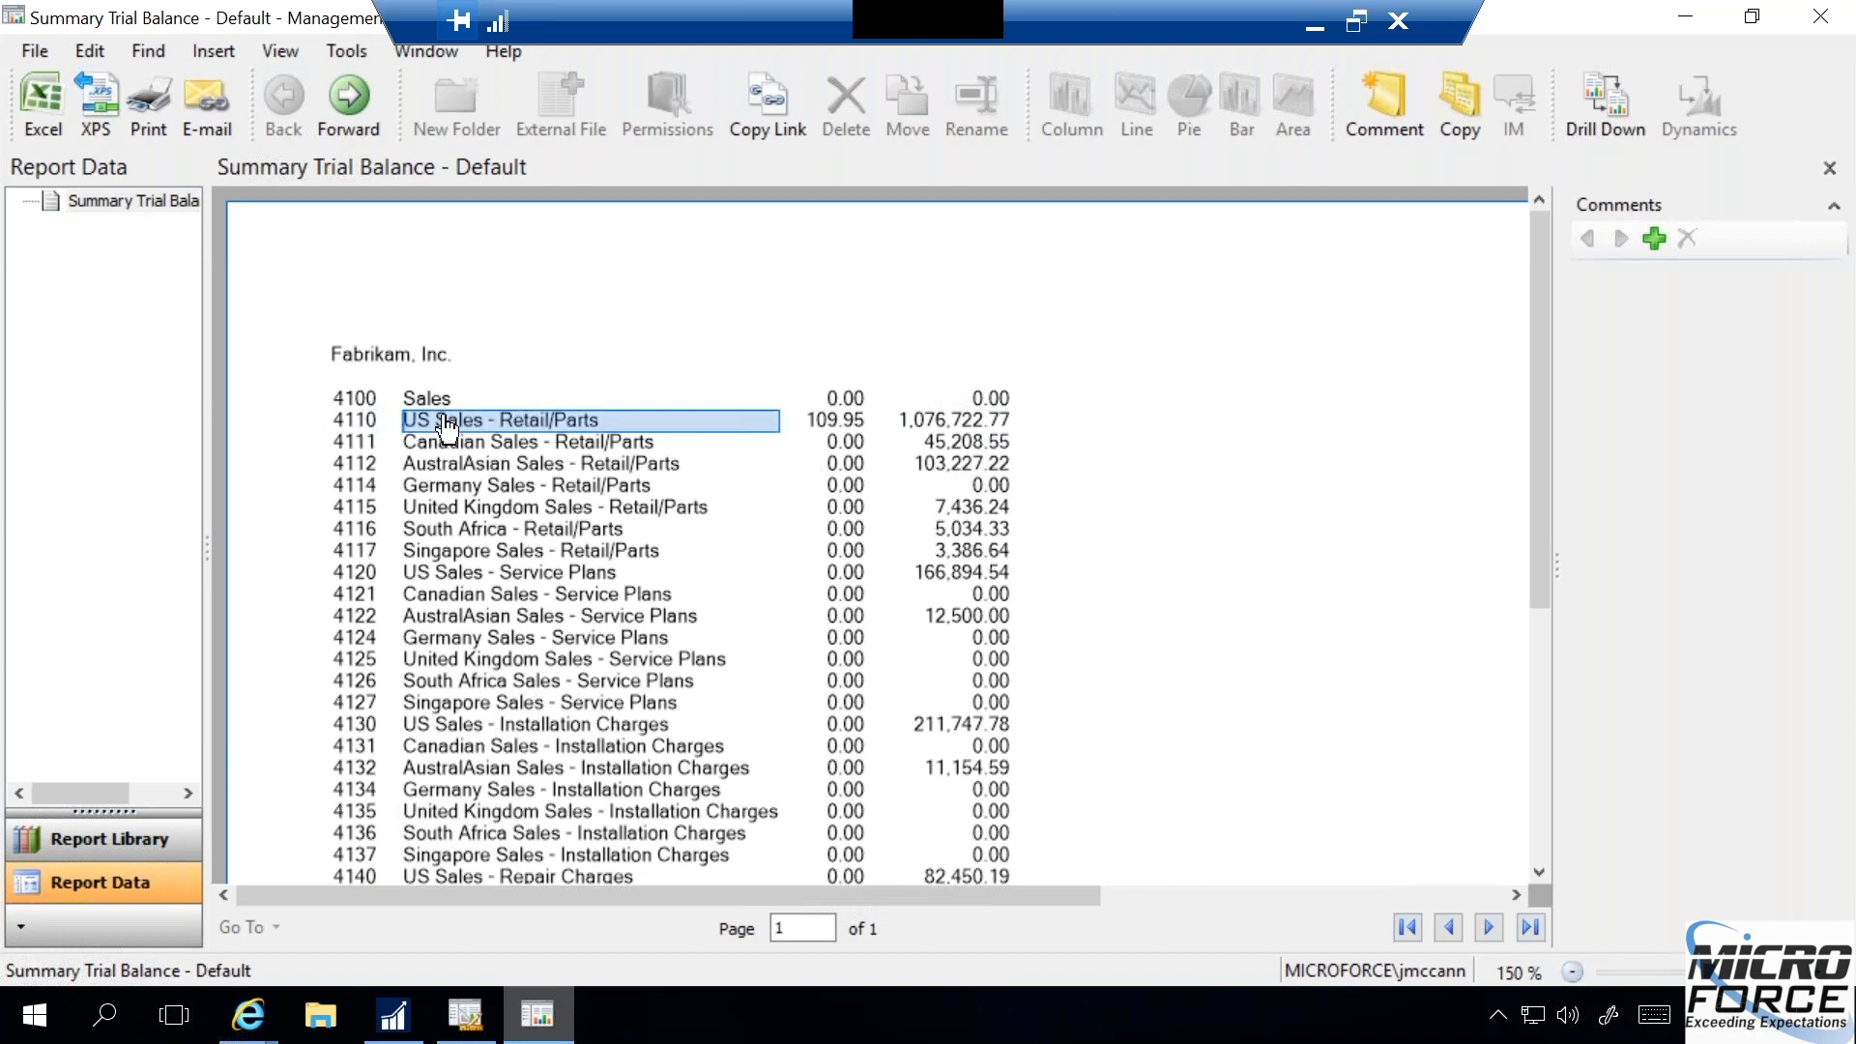
double_click(936, 425)
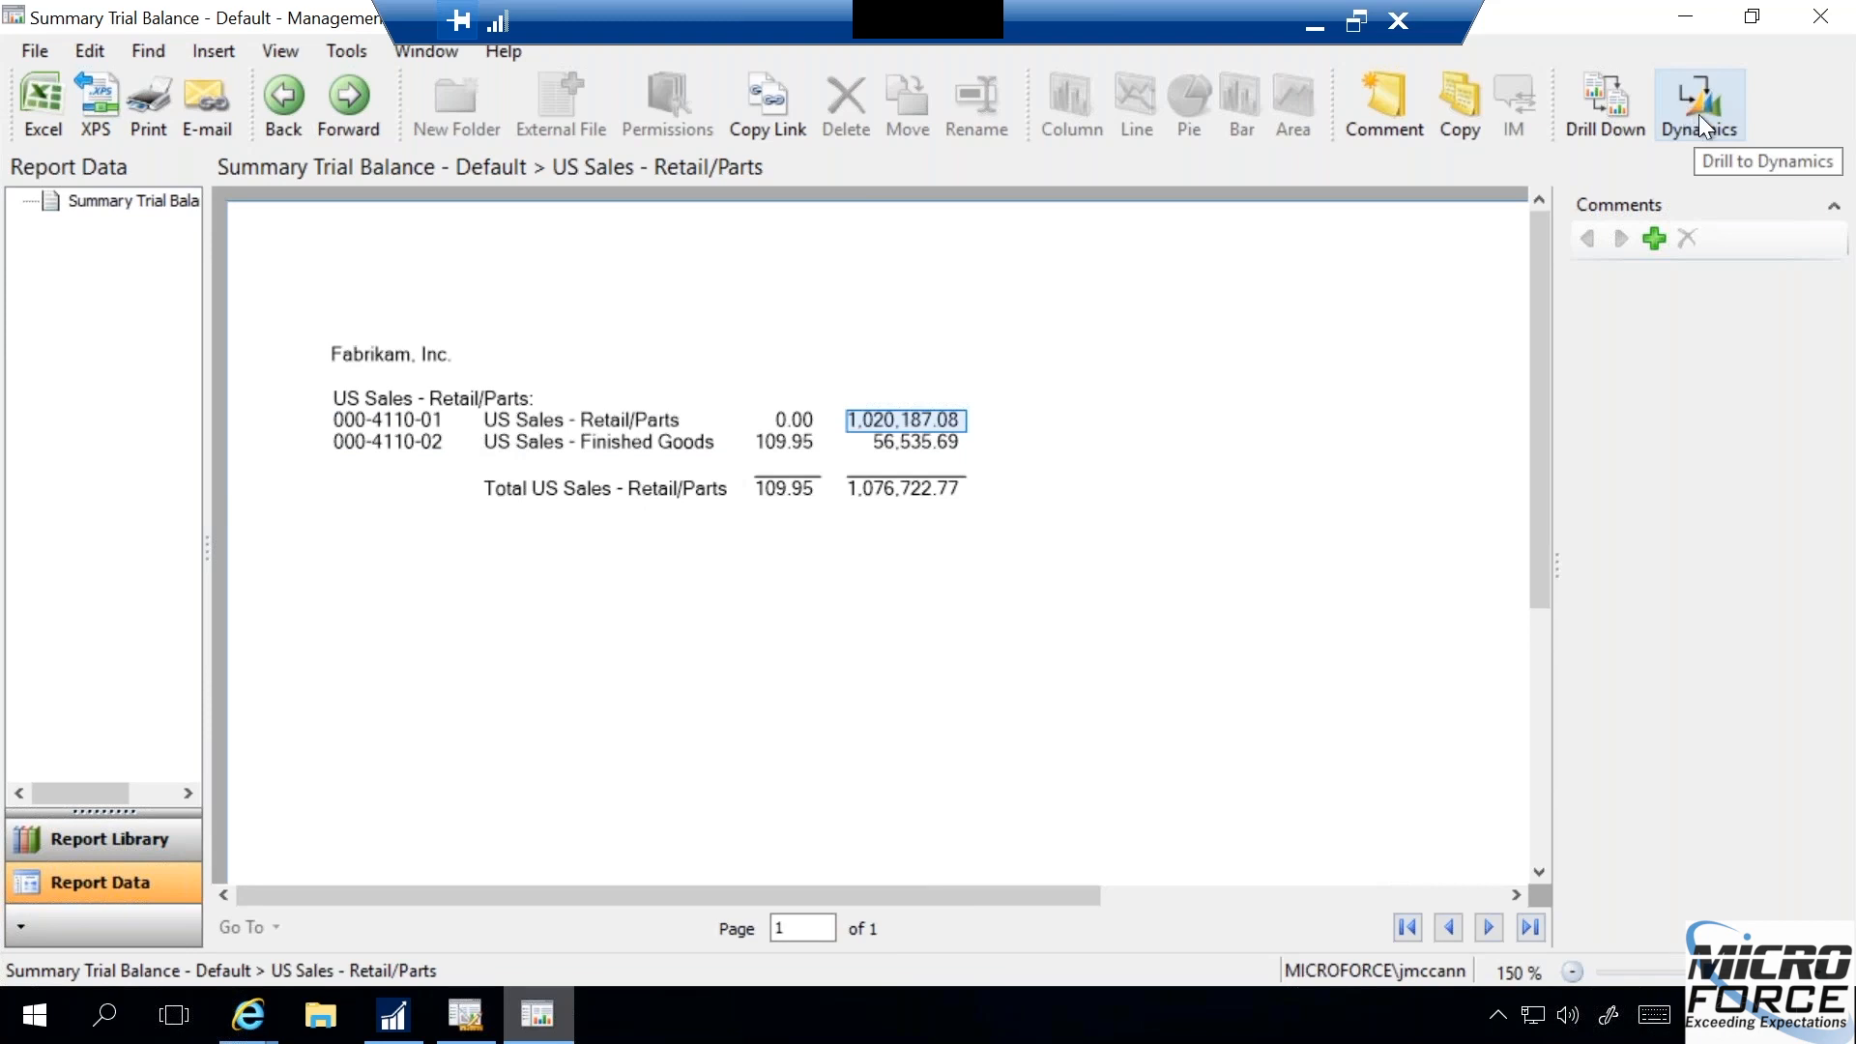
- Drill down from account 000-4110-01's year-to-date amount and examine its opening balance and total lines
double_click(923, 424)
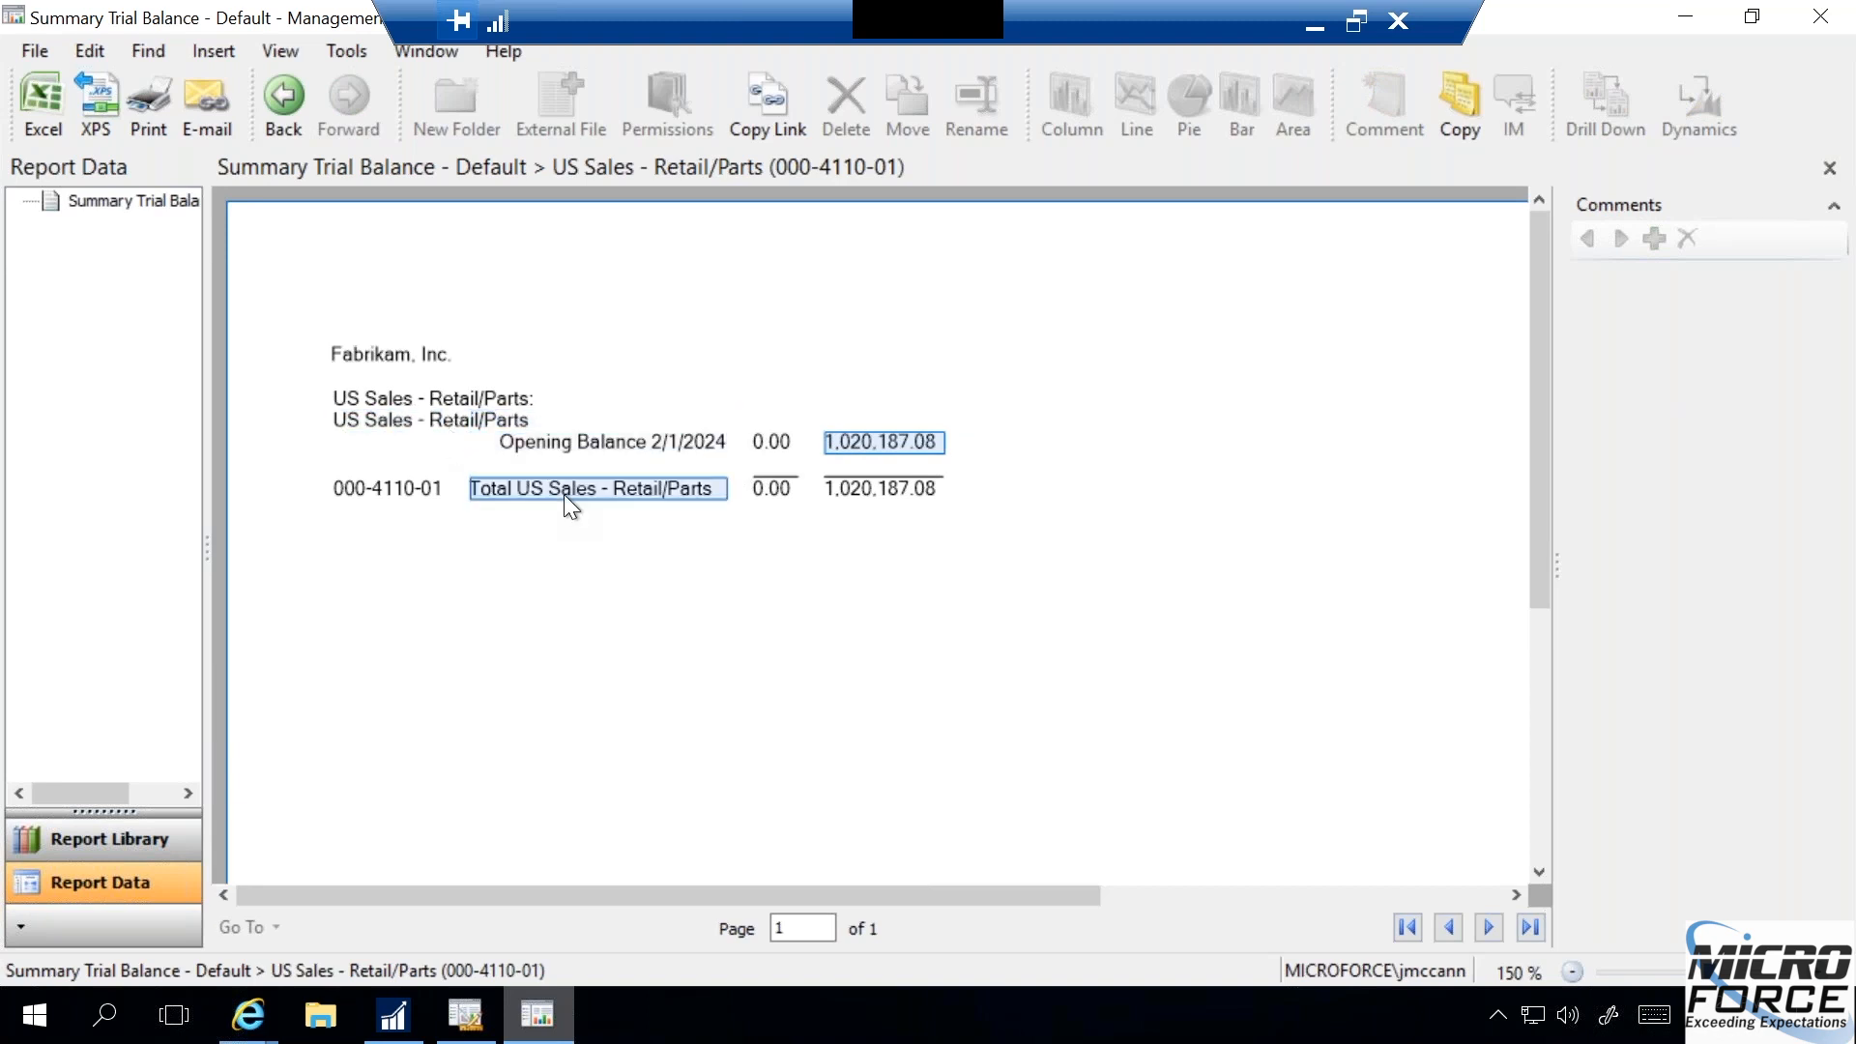
left_click(855, 490)
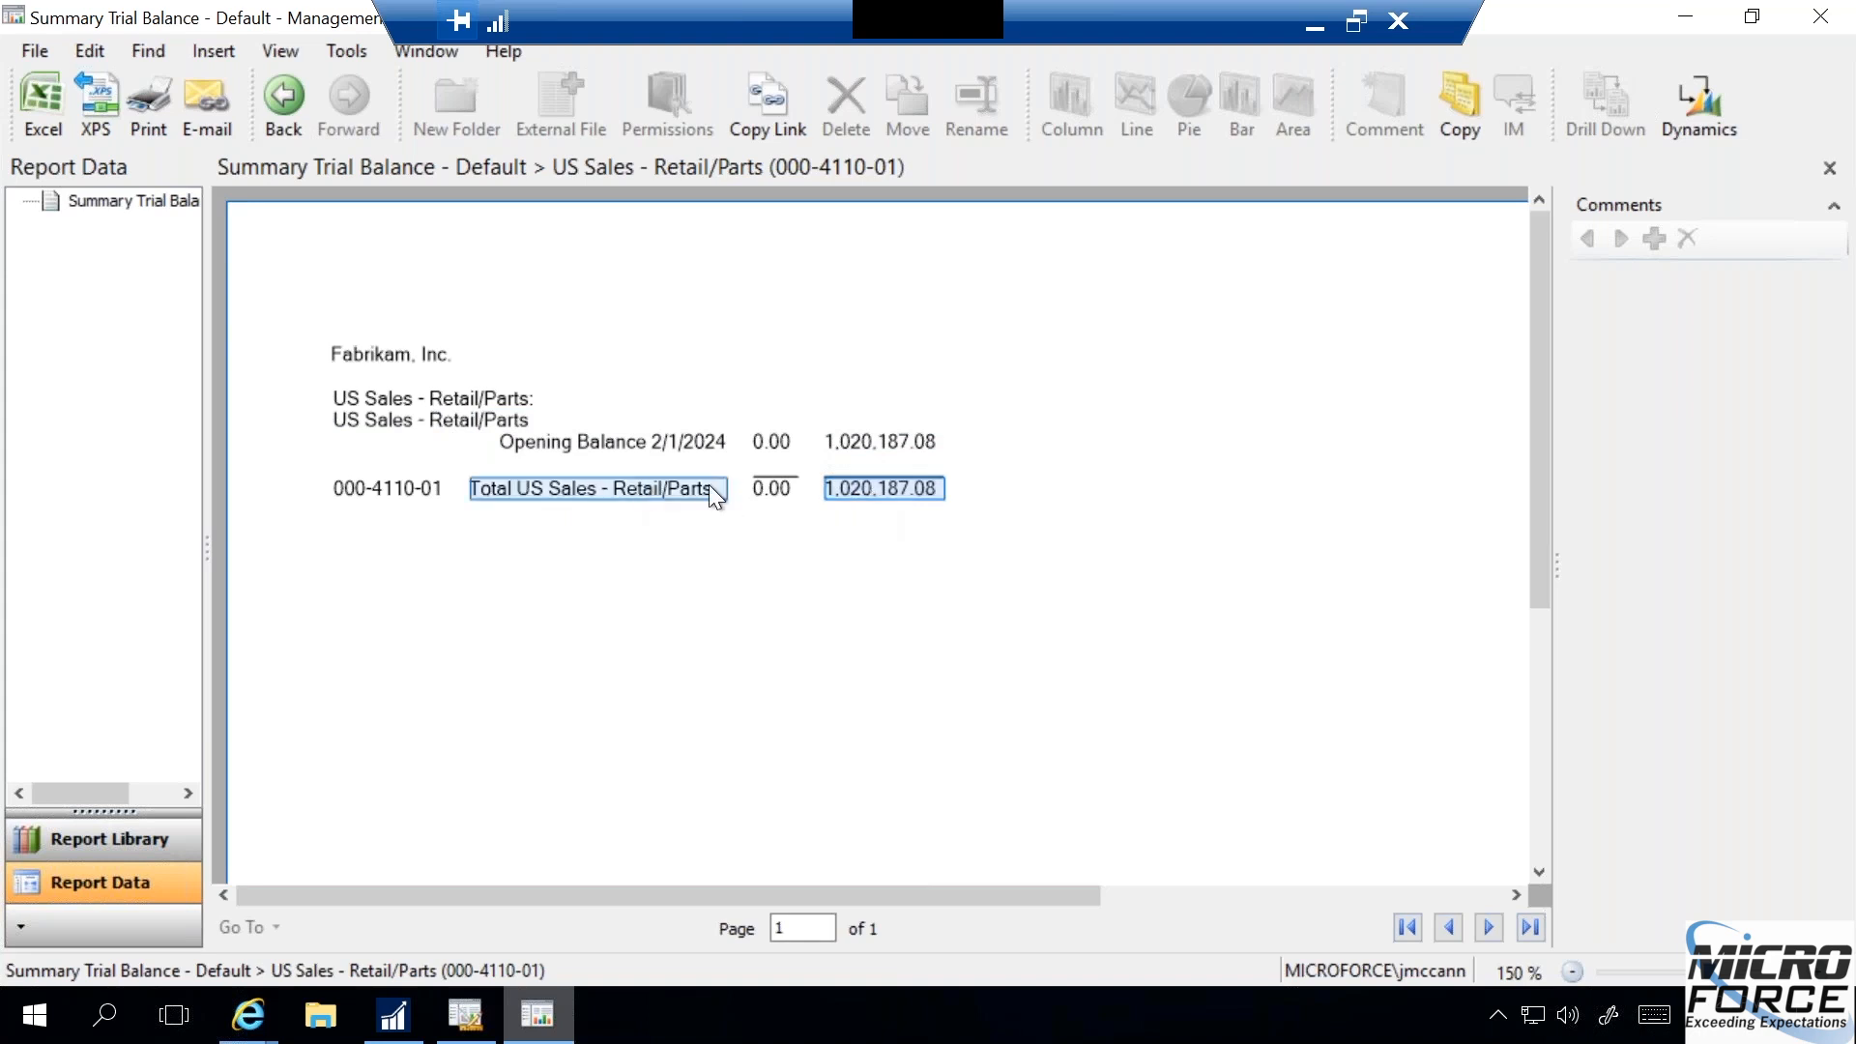
left_click(897, 439)
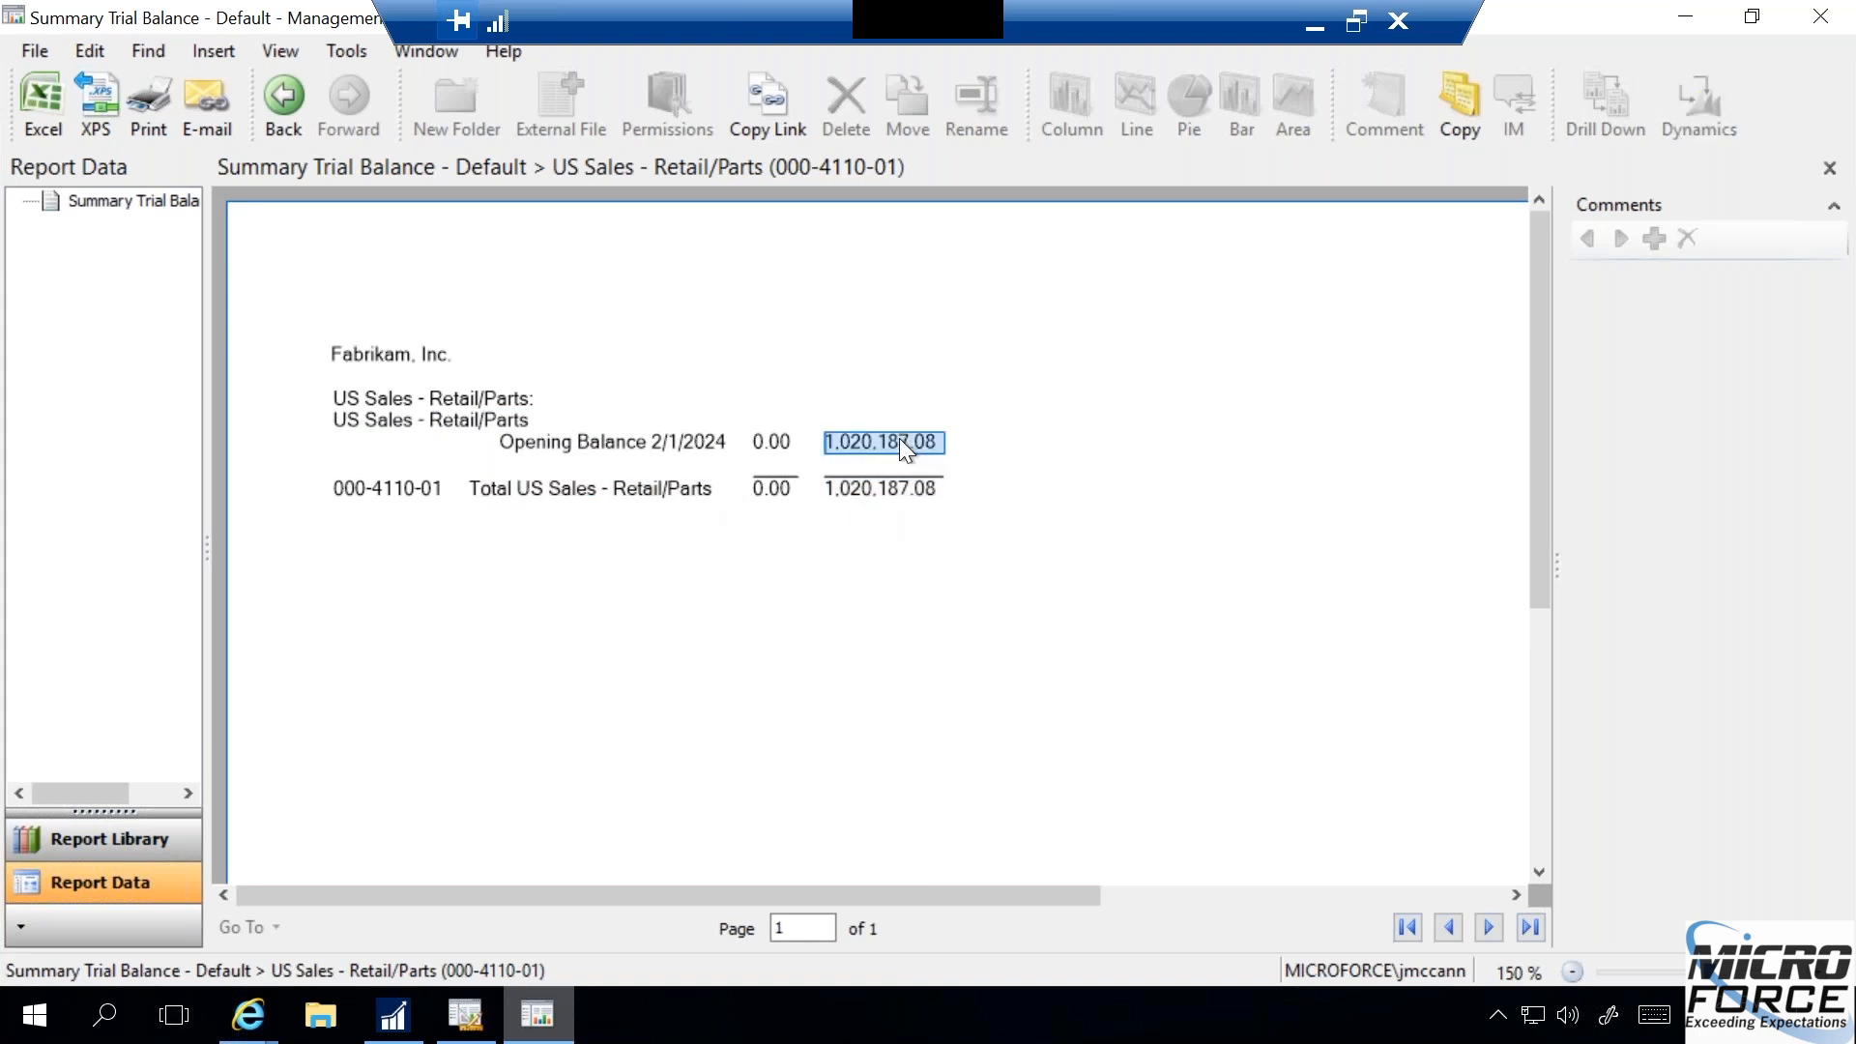
left_click(862, 489)
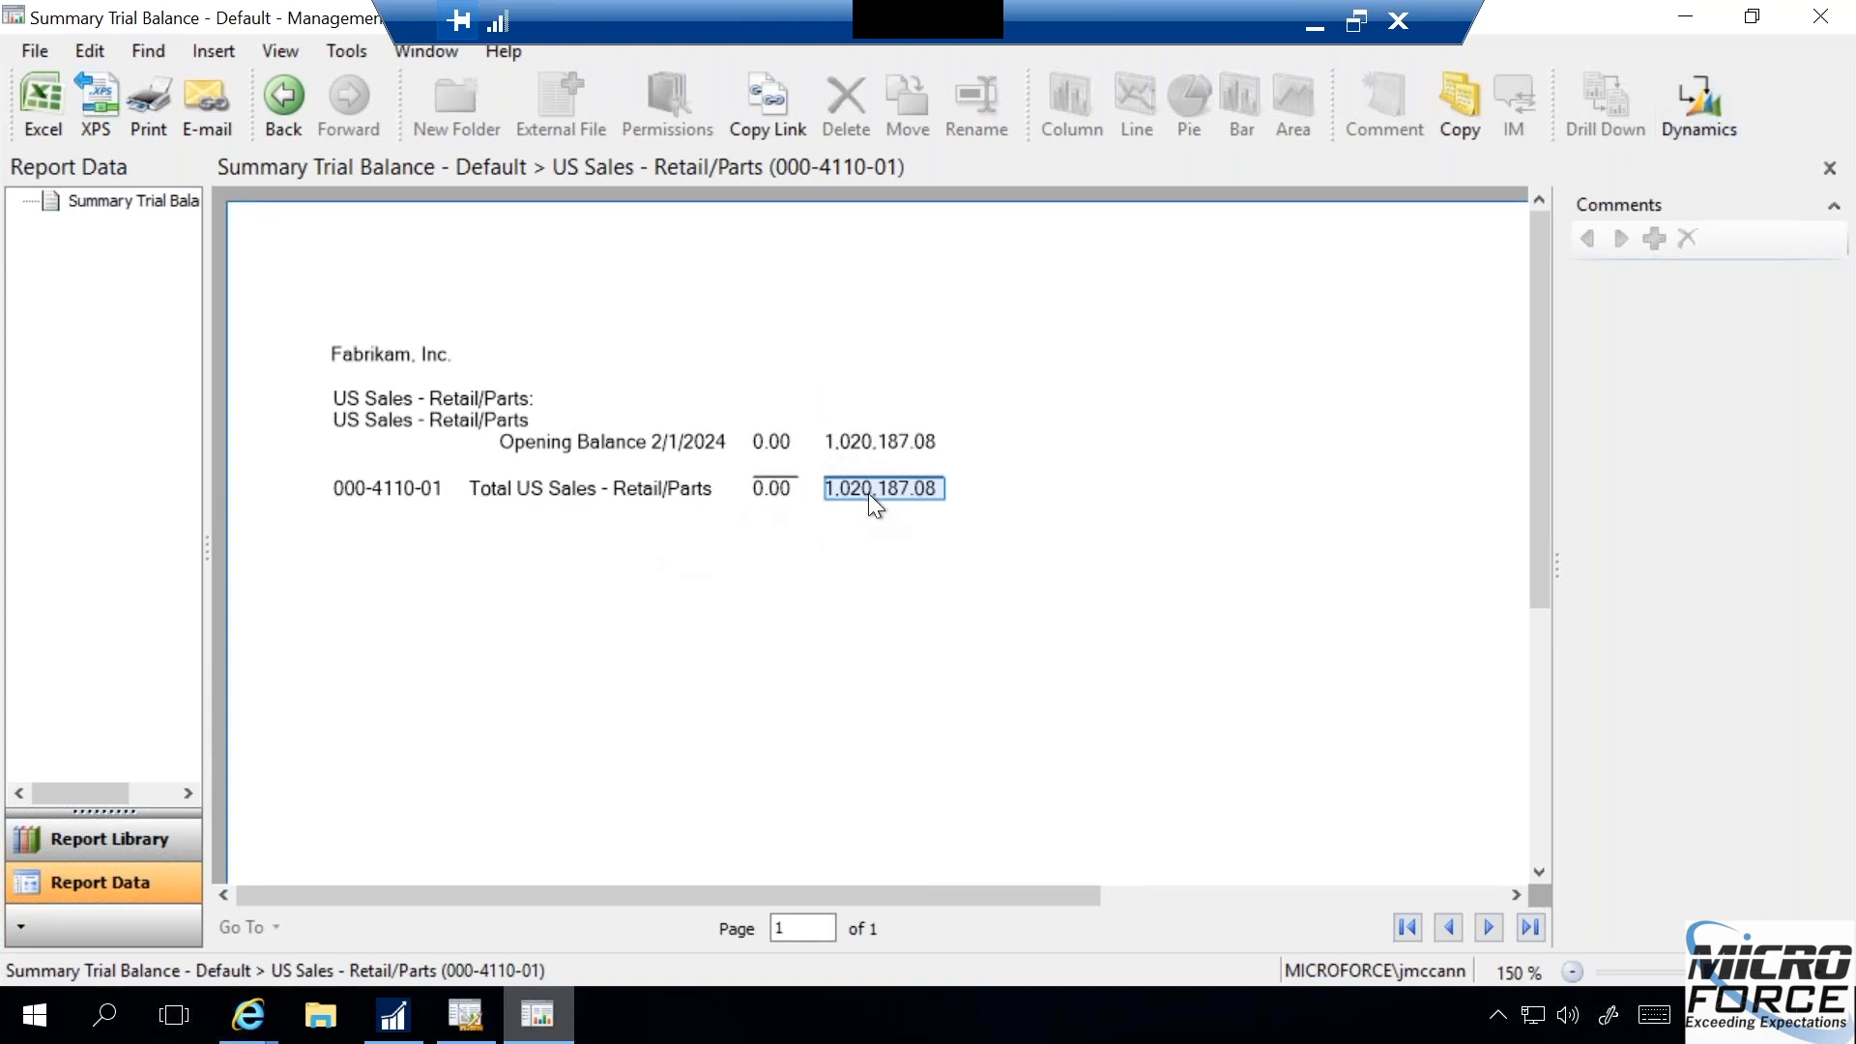
left_click(687, 437)
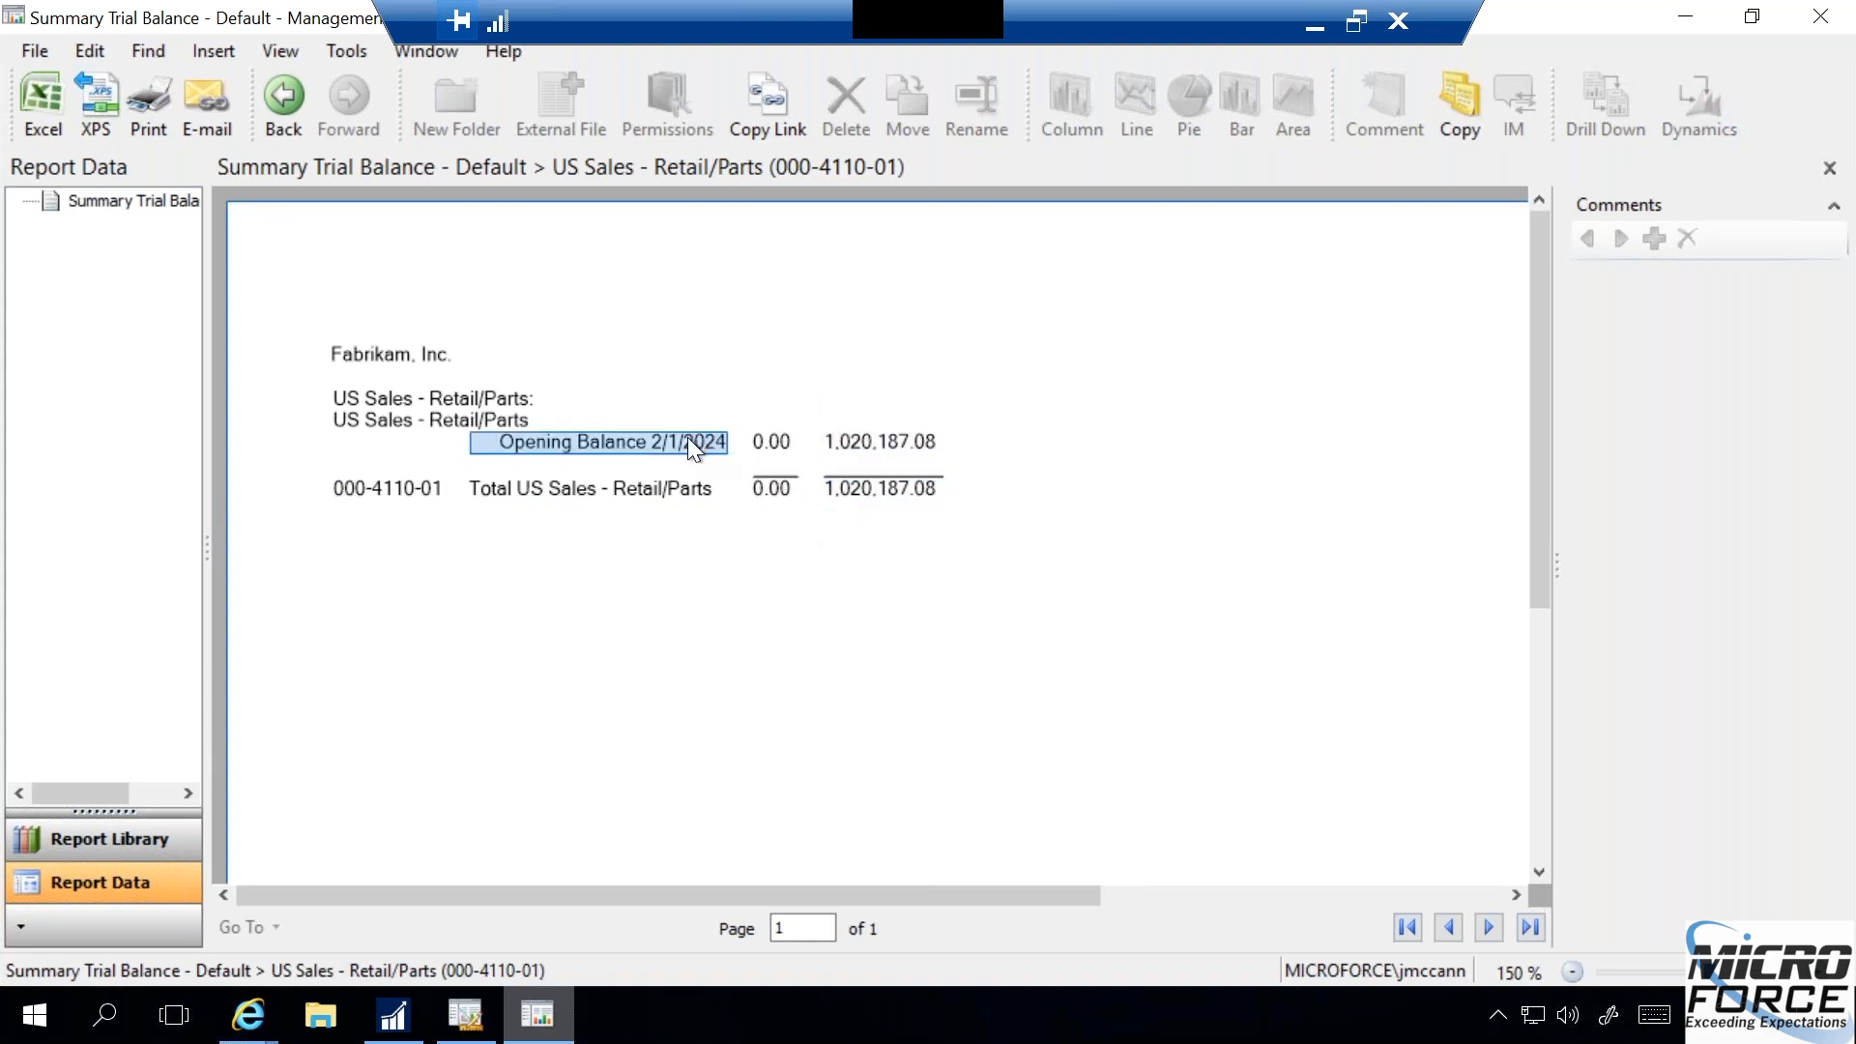
left_click(912, 440)
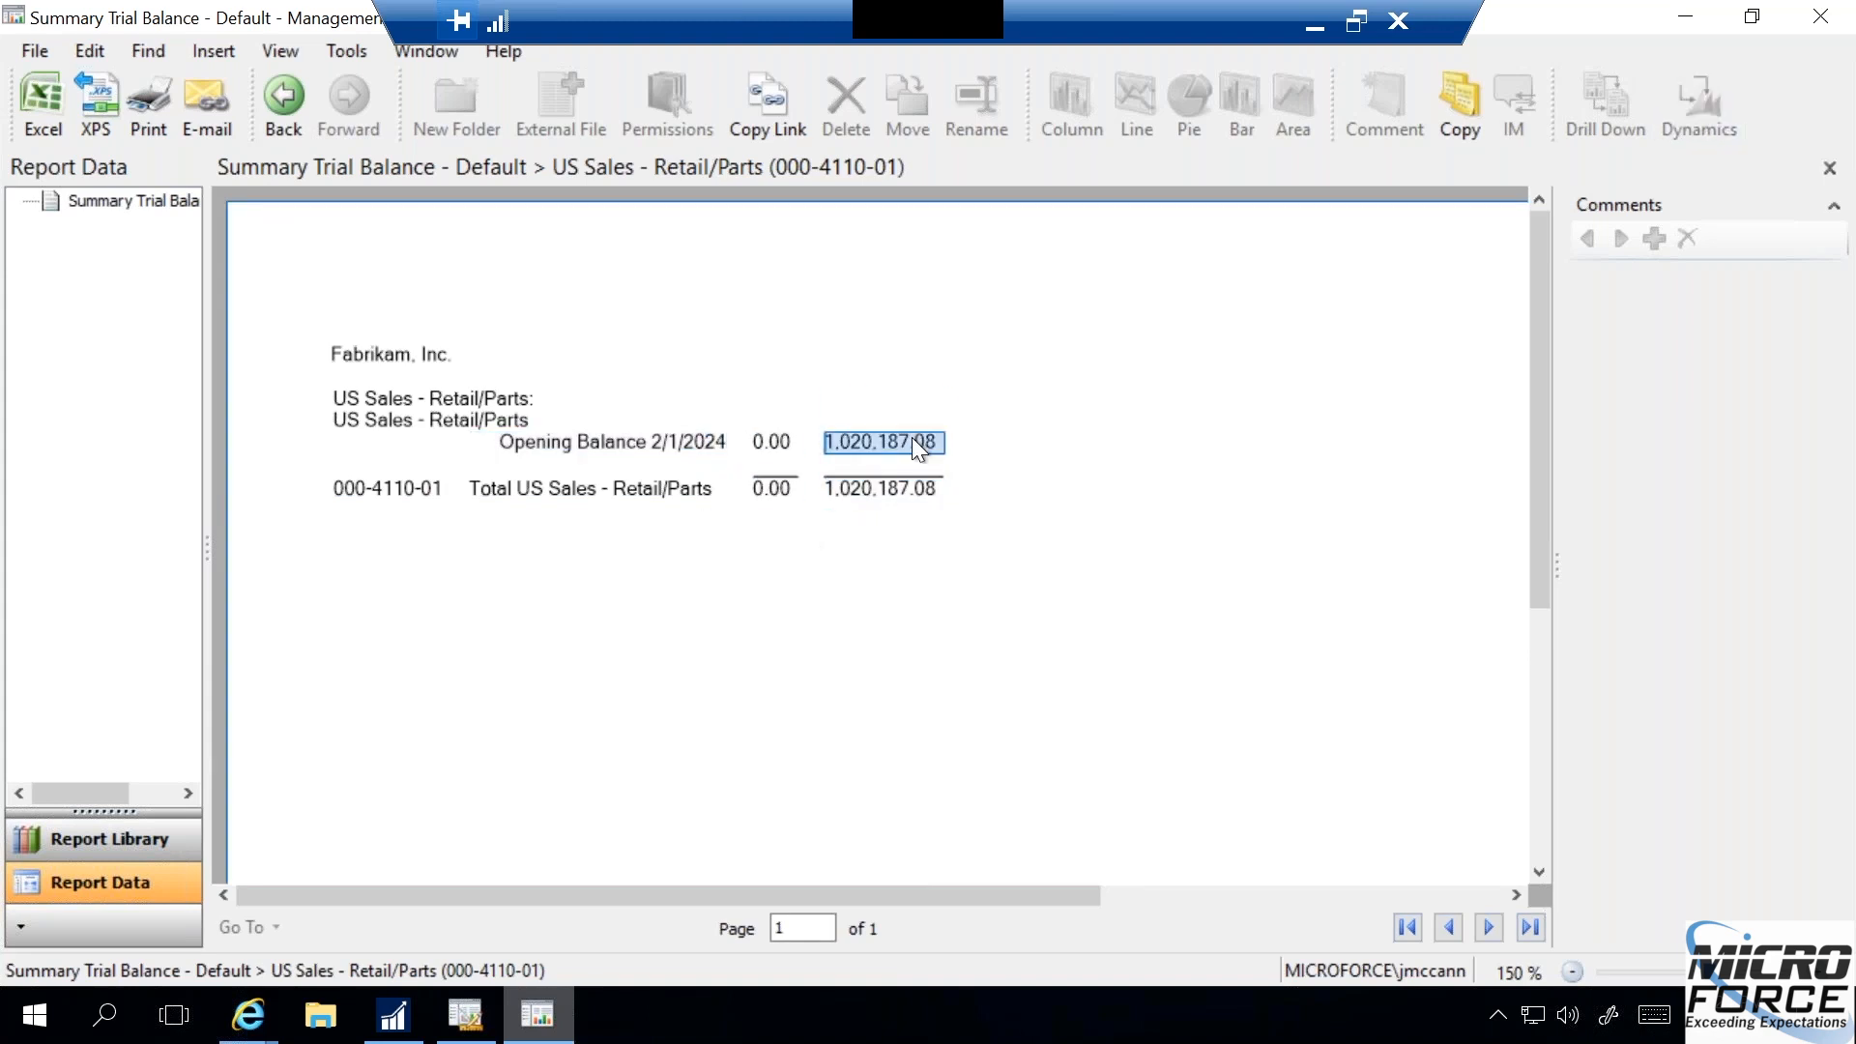
left_click(698, 447)
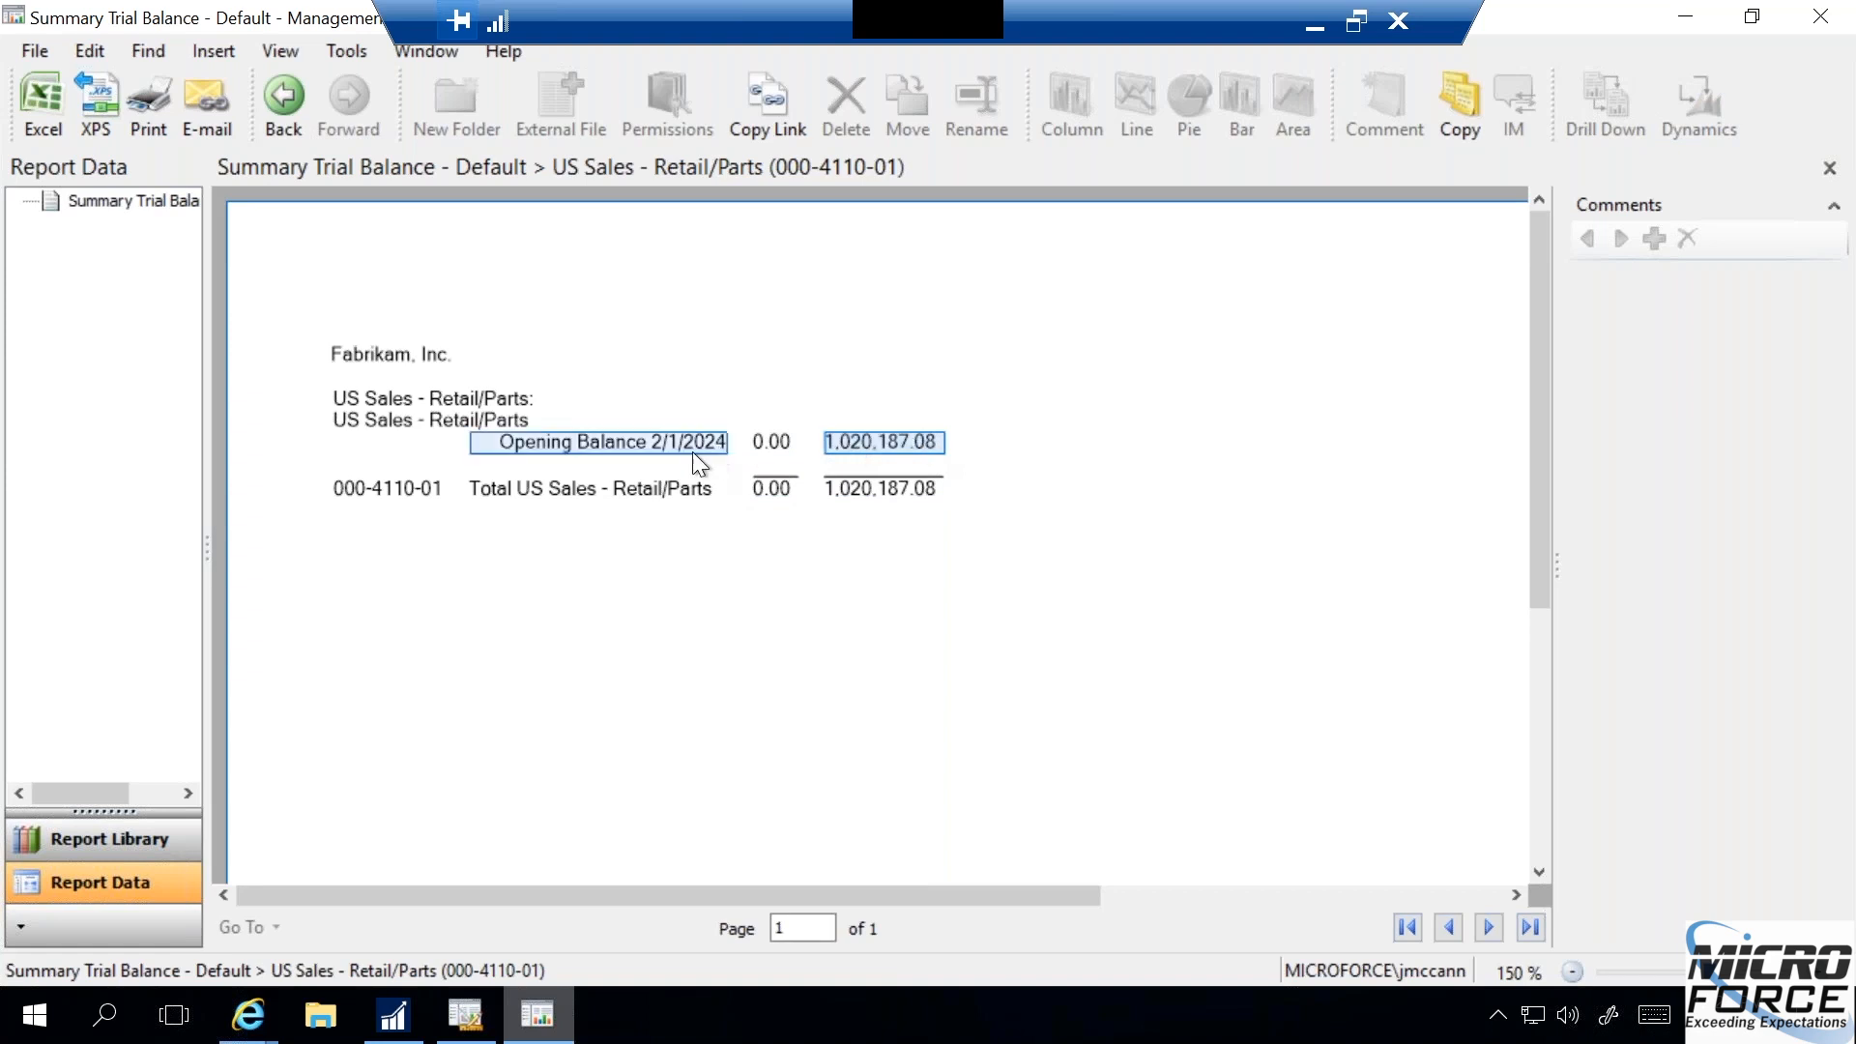
left_click(770, 444)
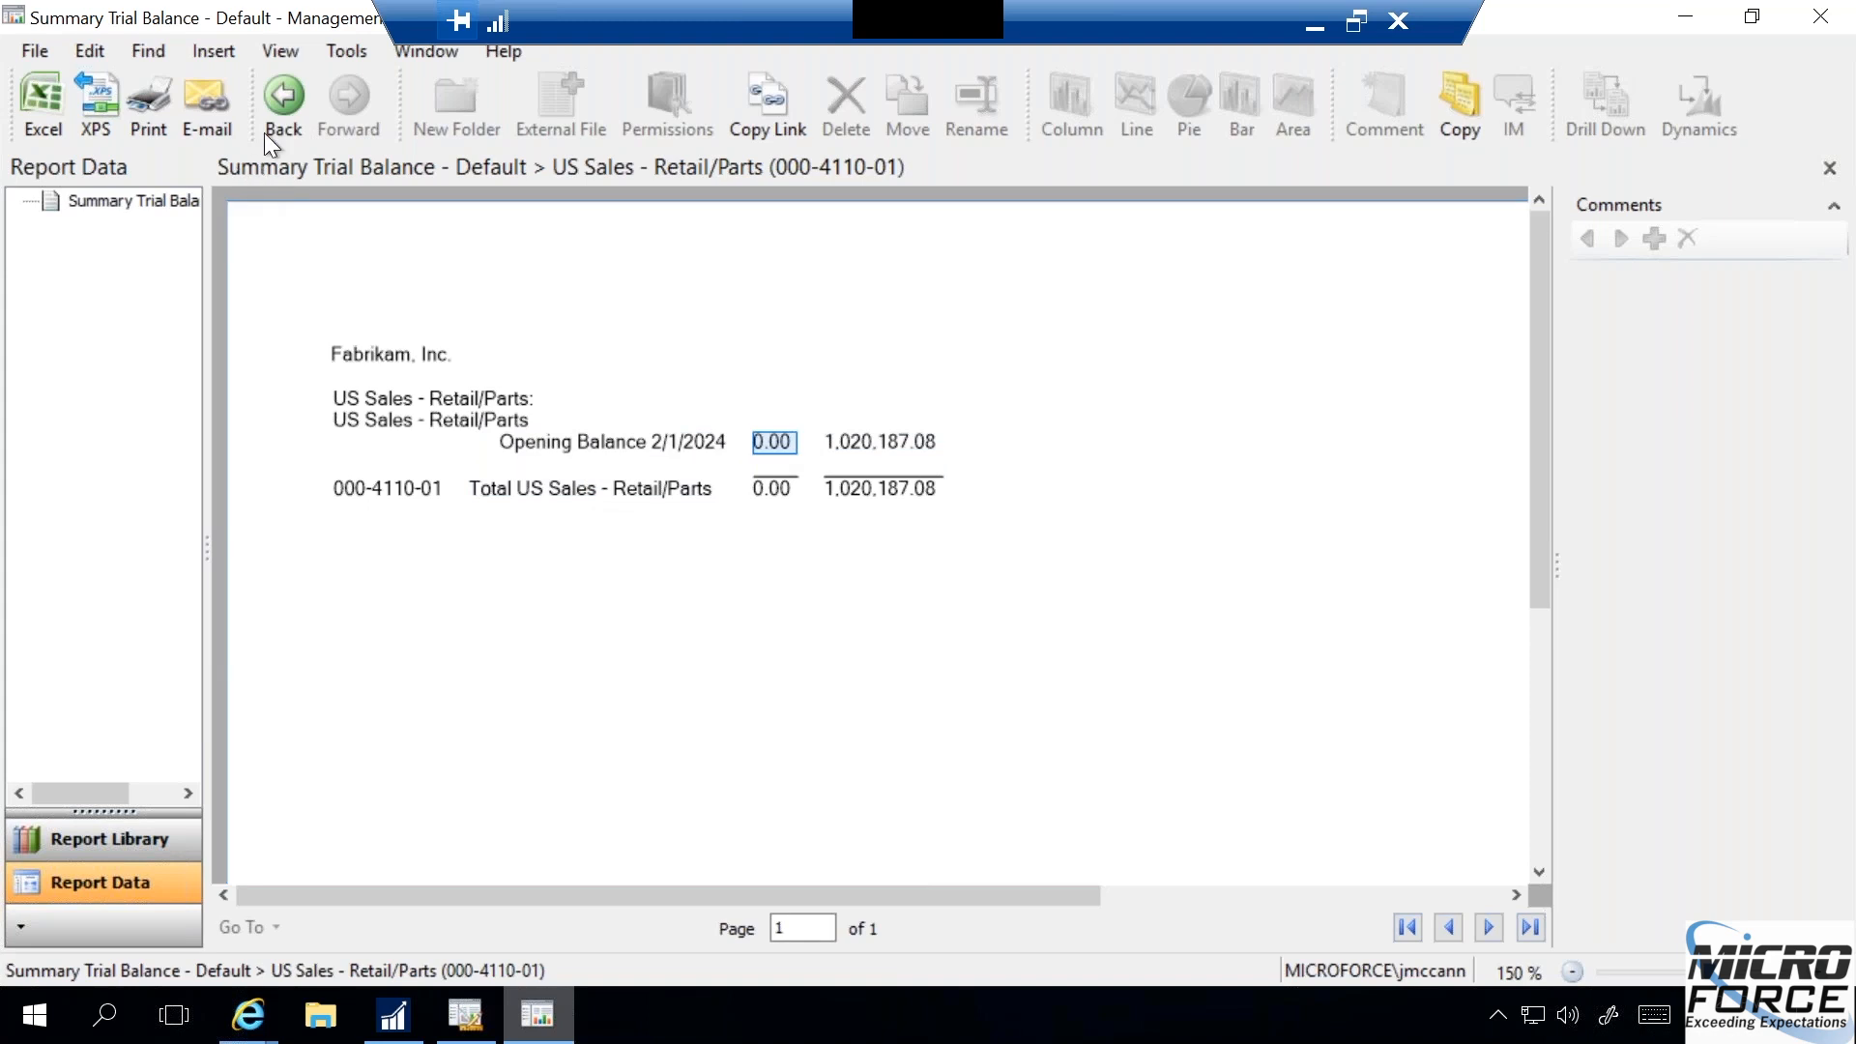
- Go back to the account level and drill down from US Sales - Finished Goods' current-period amount to its transactions
left_click(281, 100)
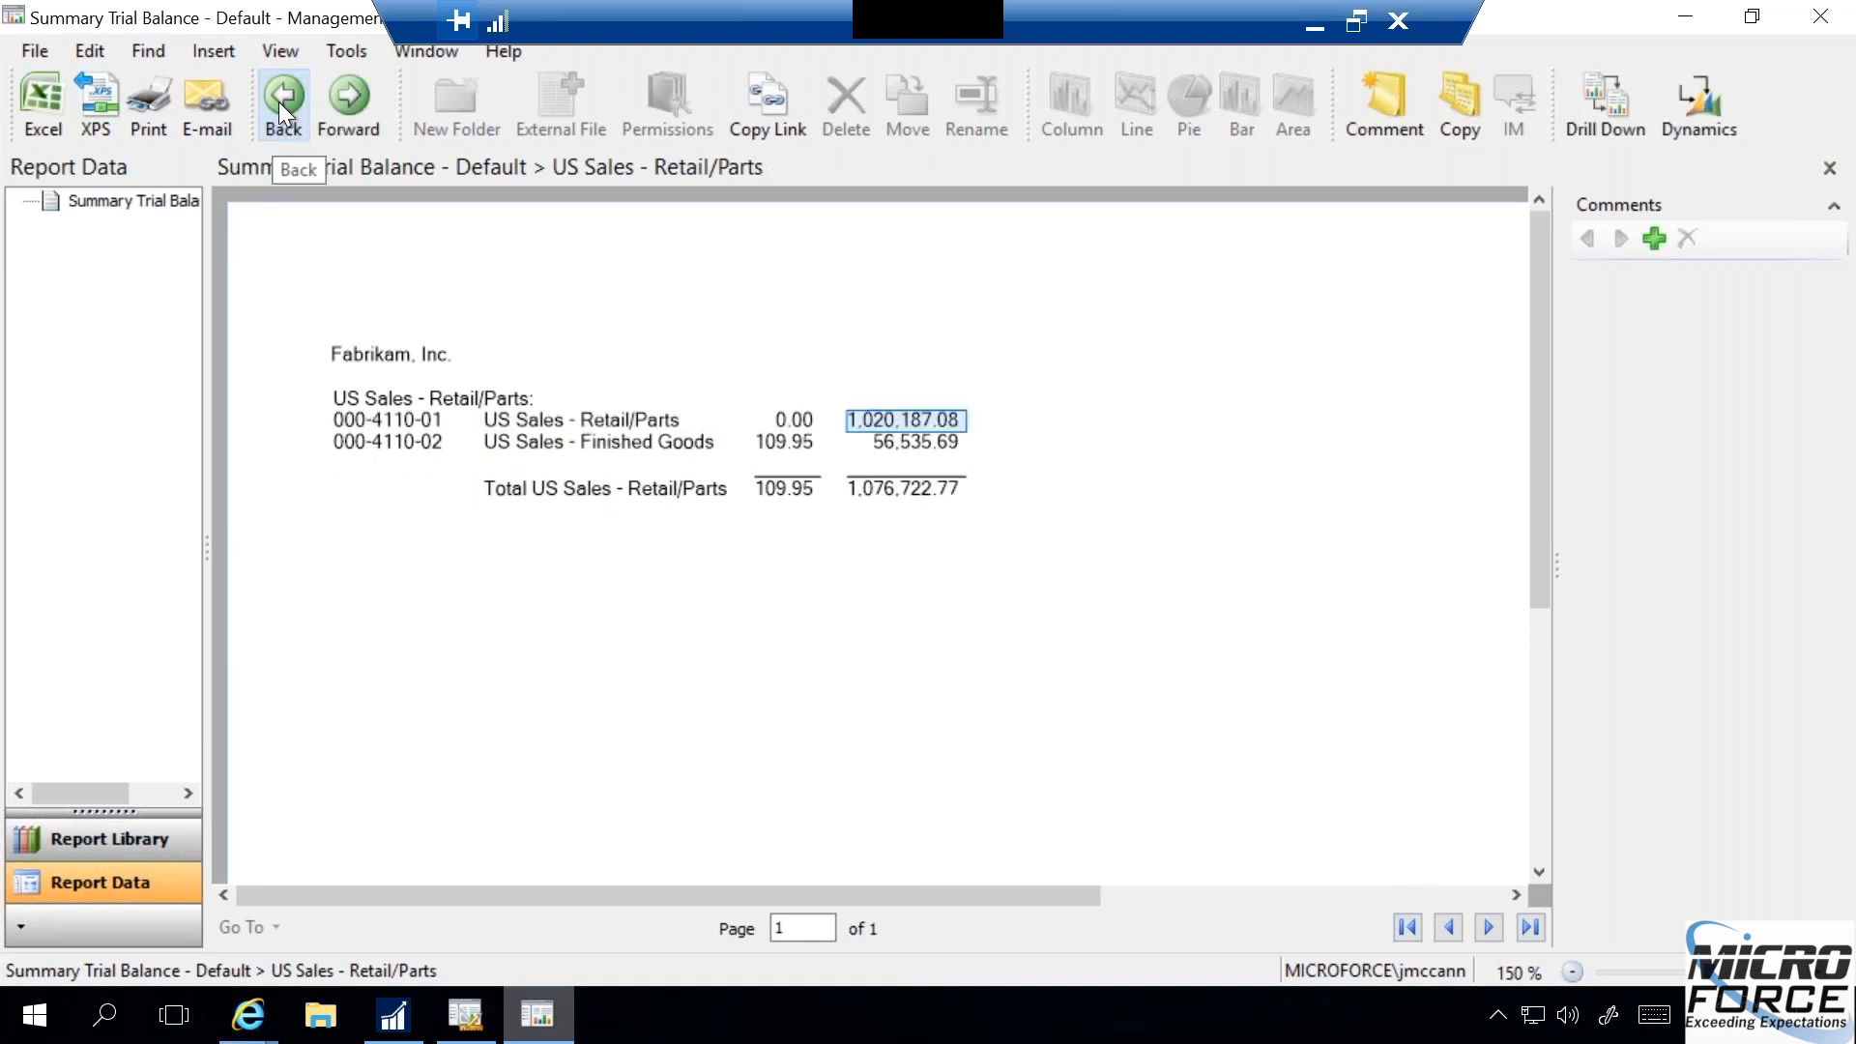
left_click(776, 442)
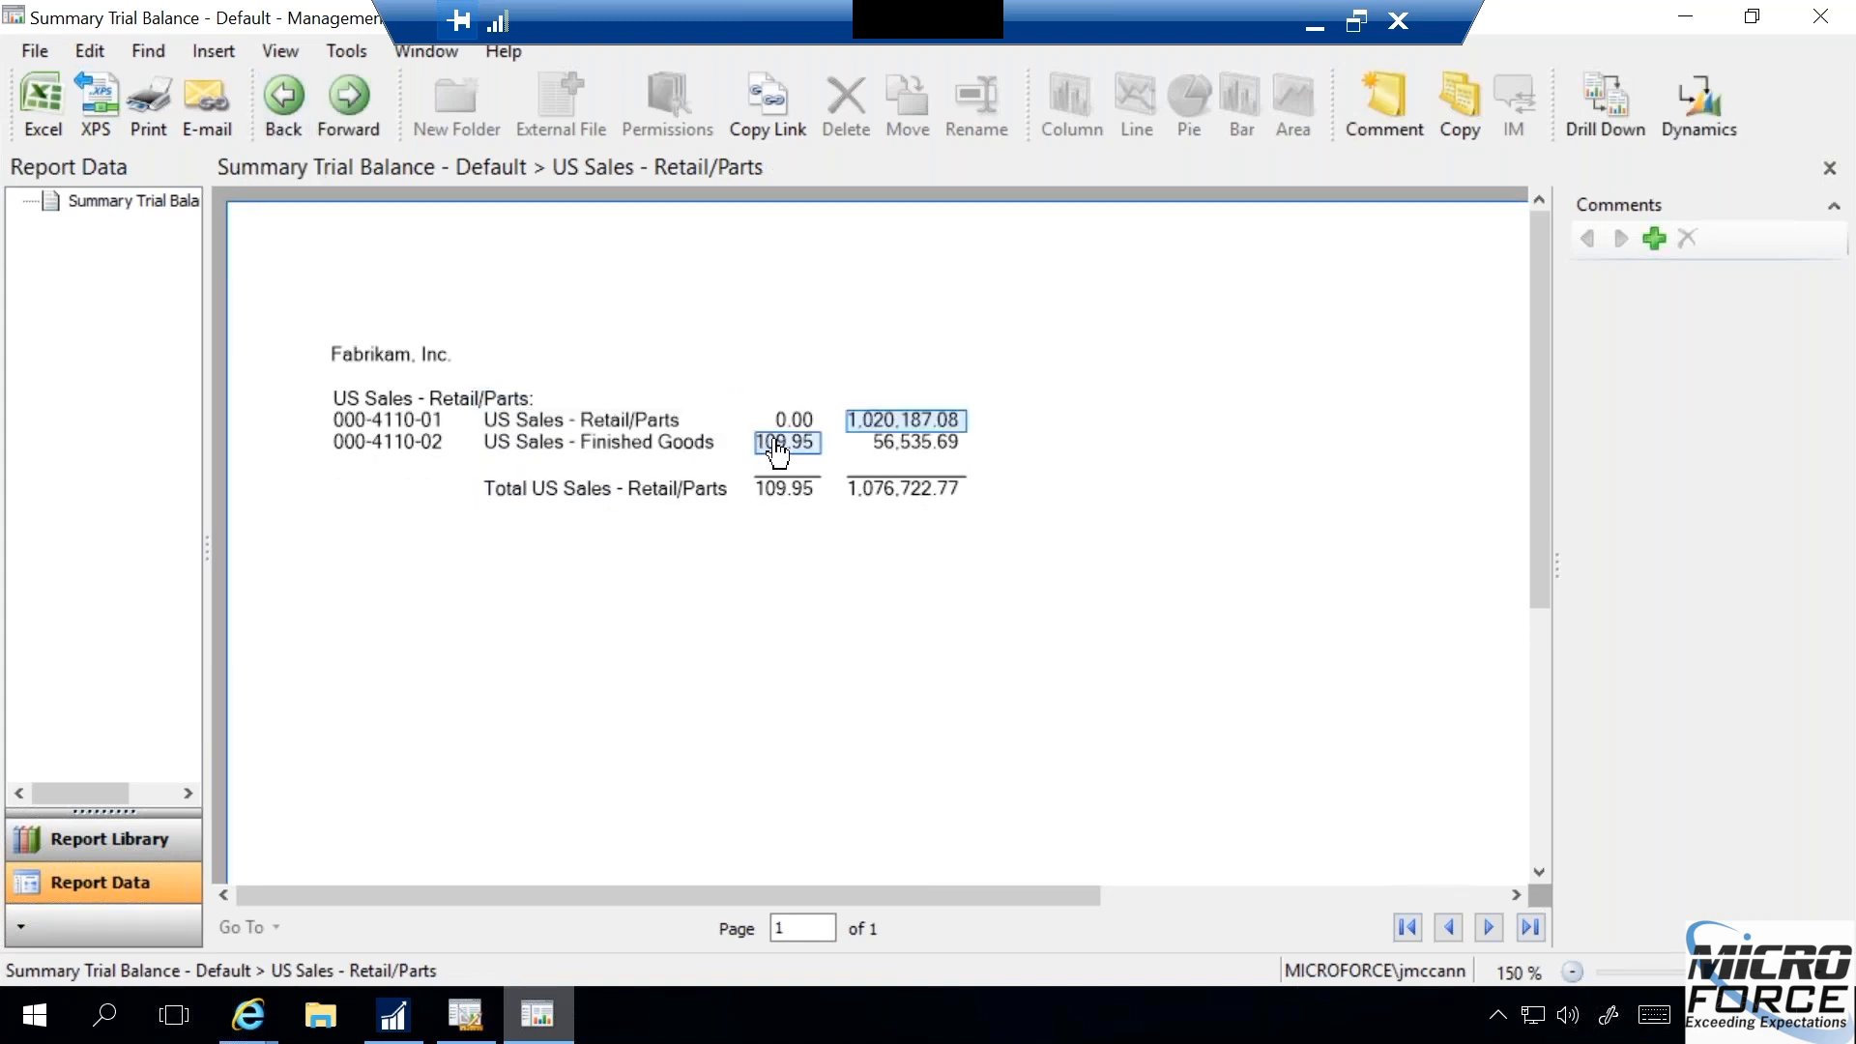
left_click(776, 446)
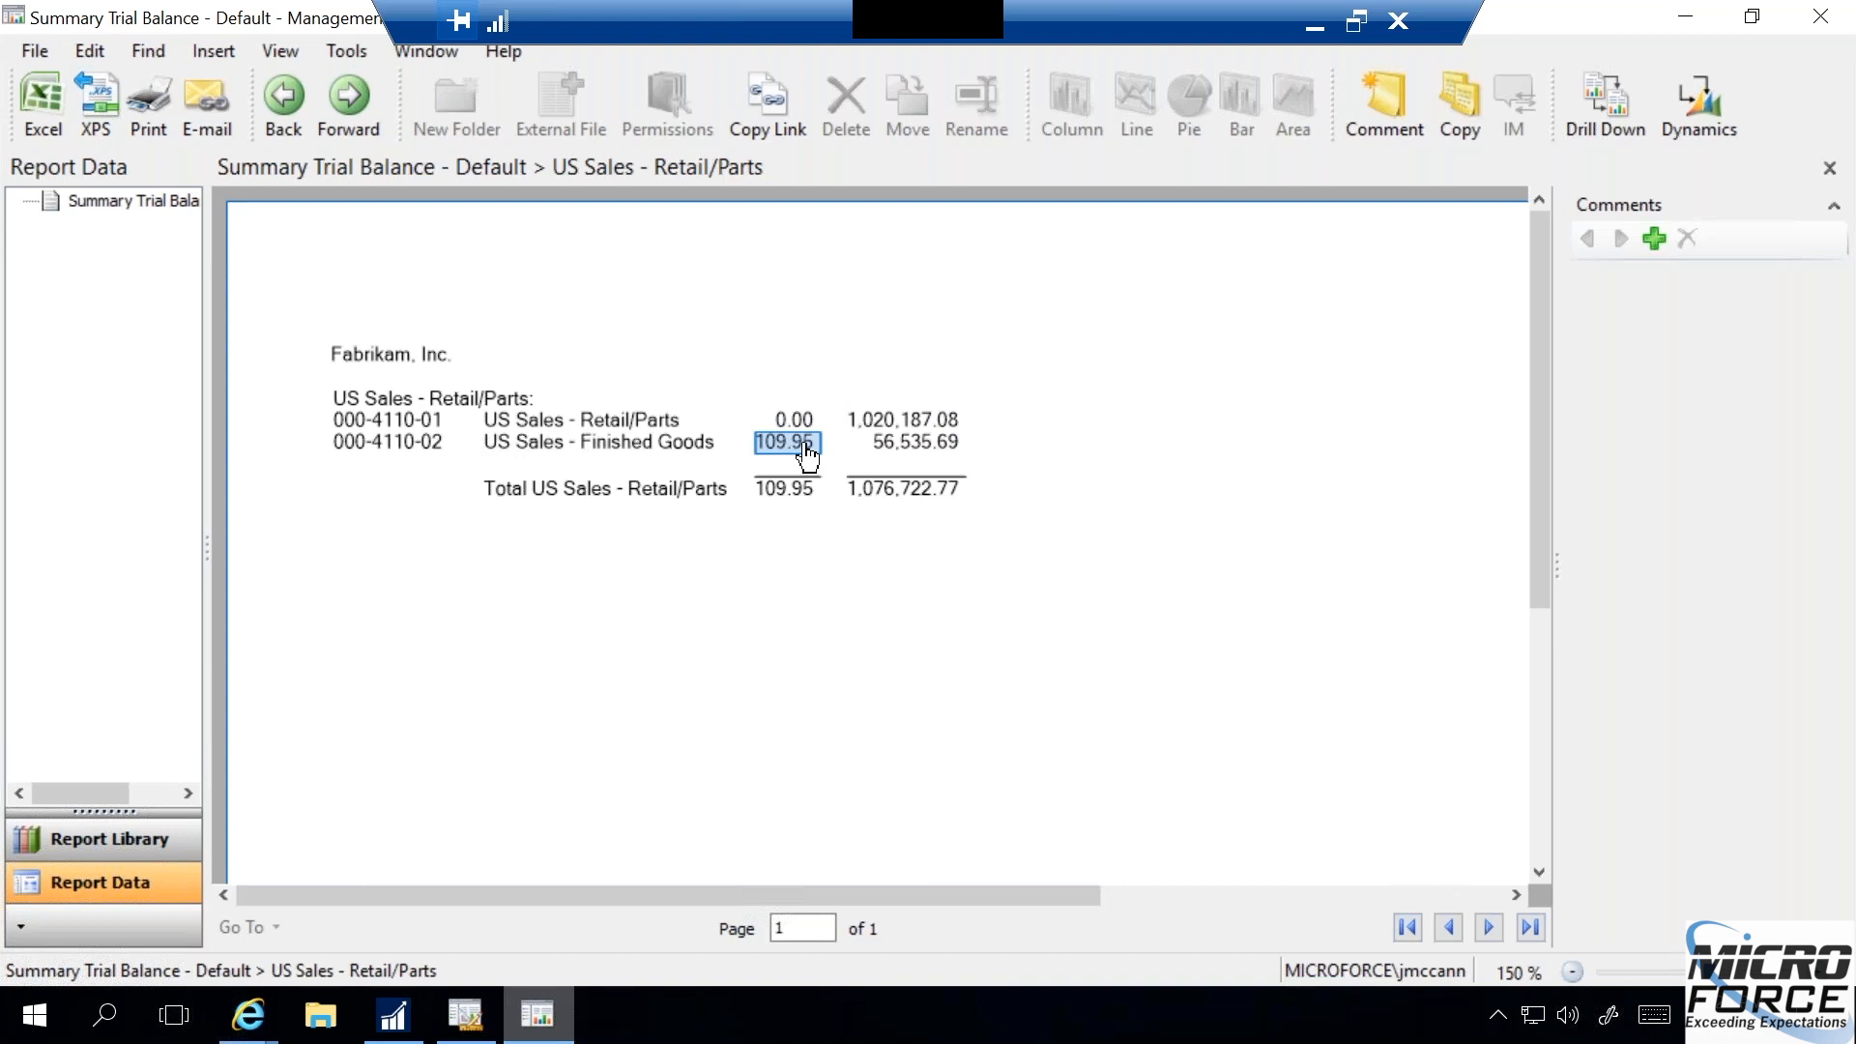
double_click(803, 453)
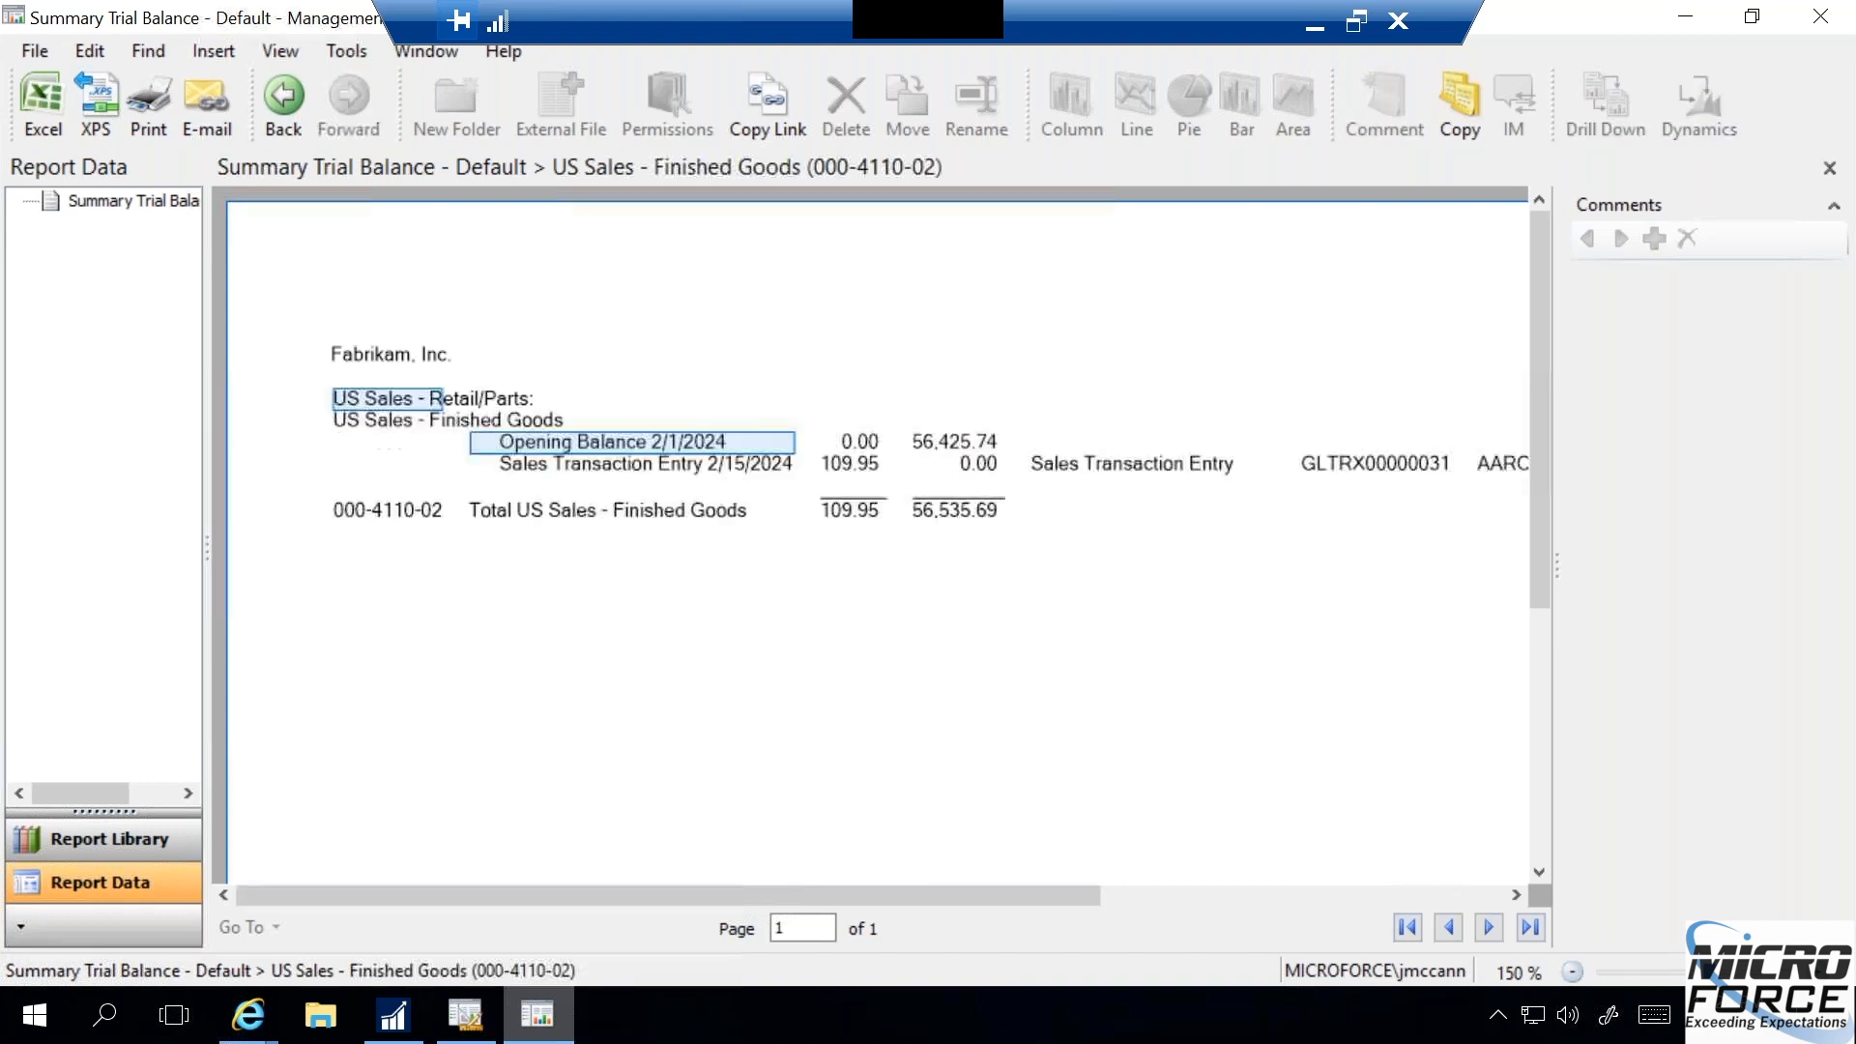
left_click(858, 466)
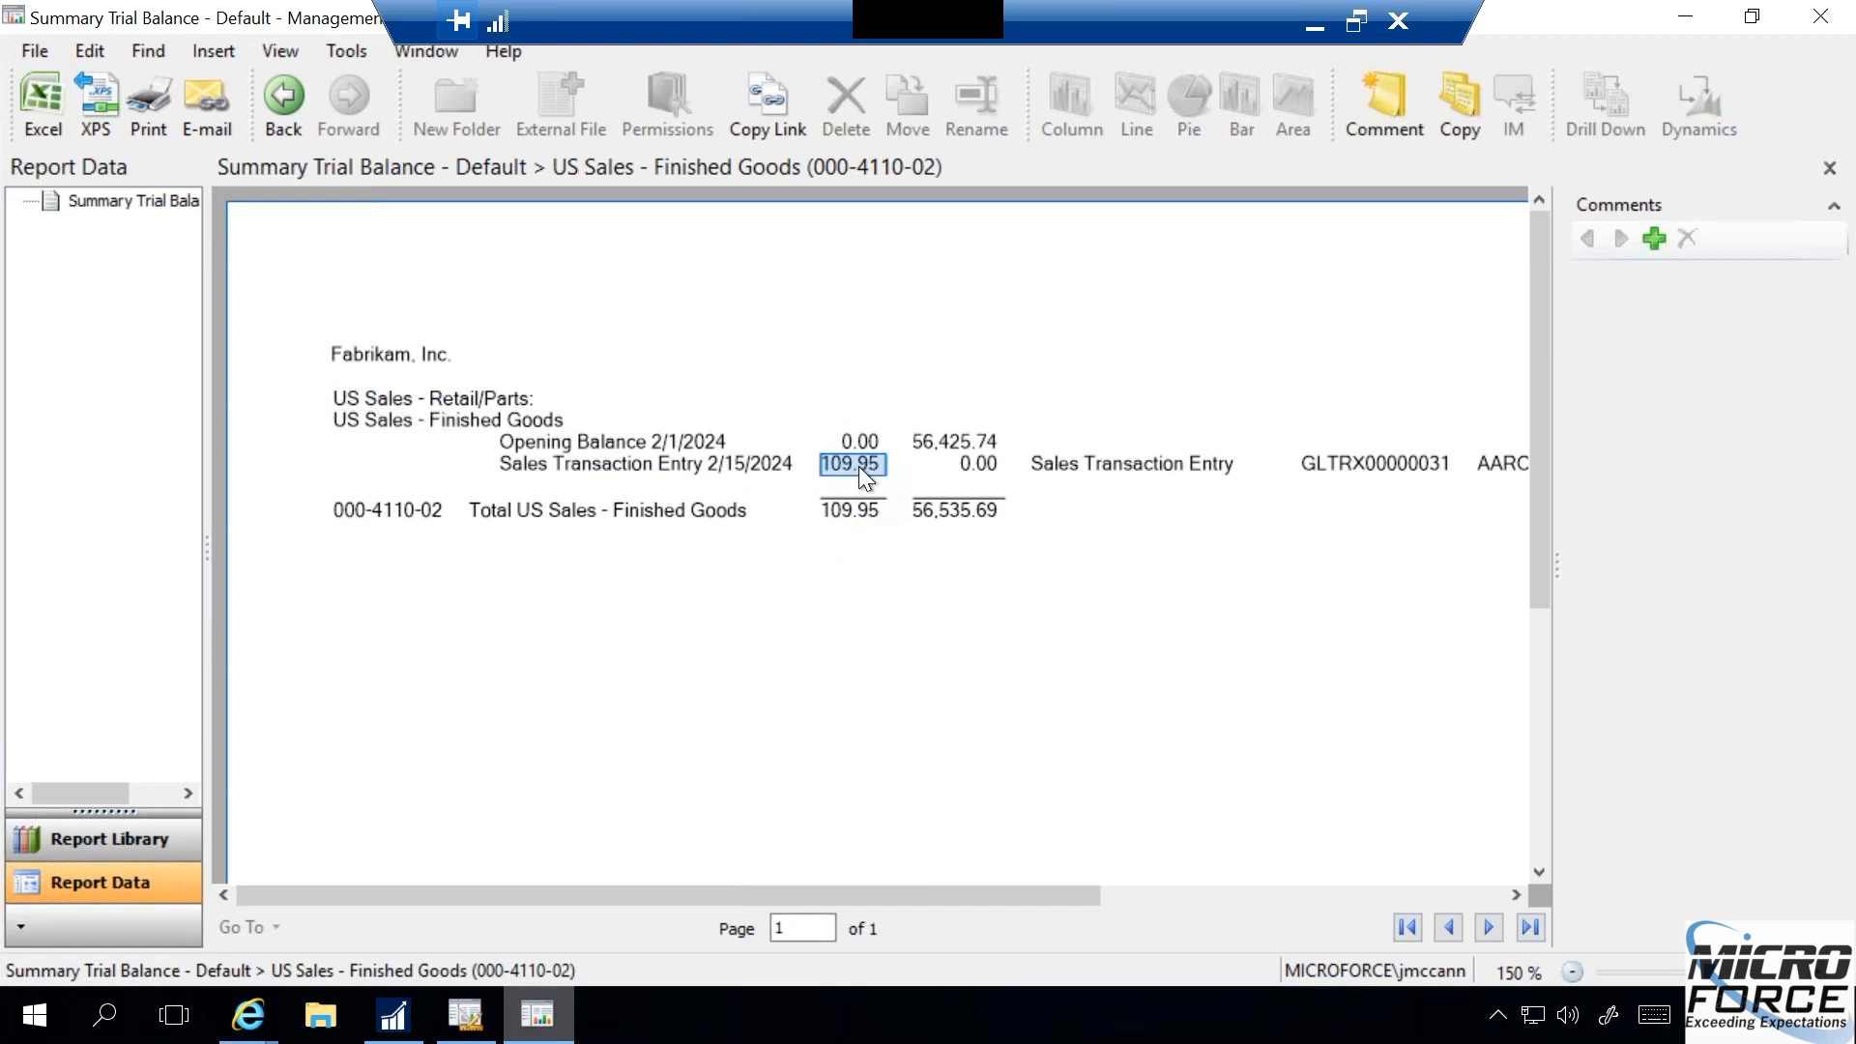
left_click(856, 519)
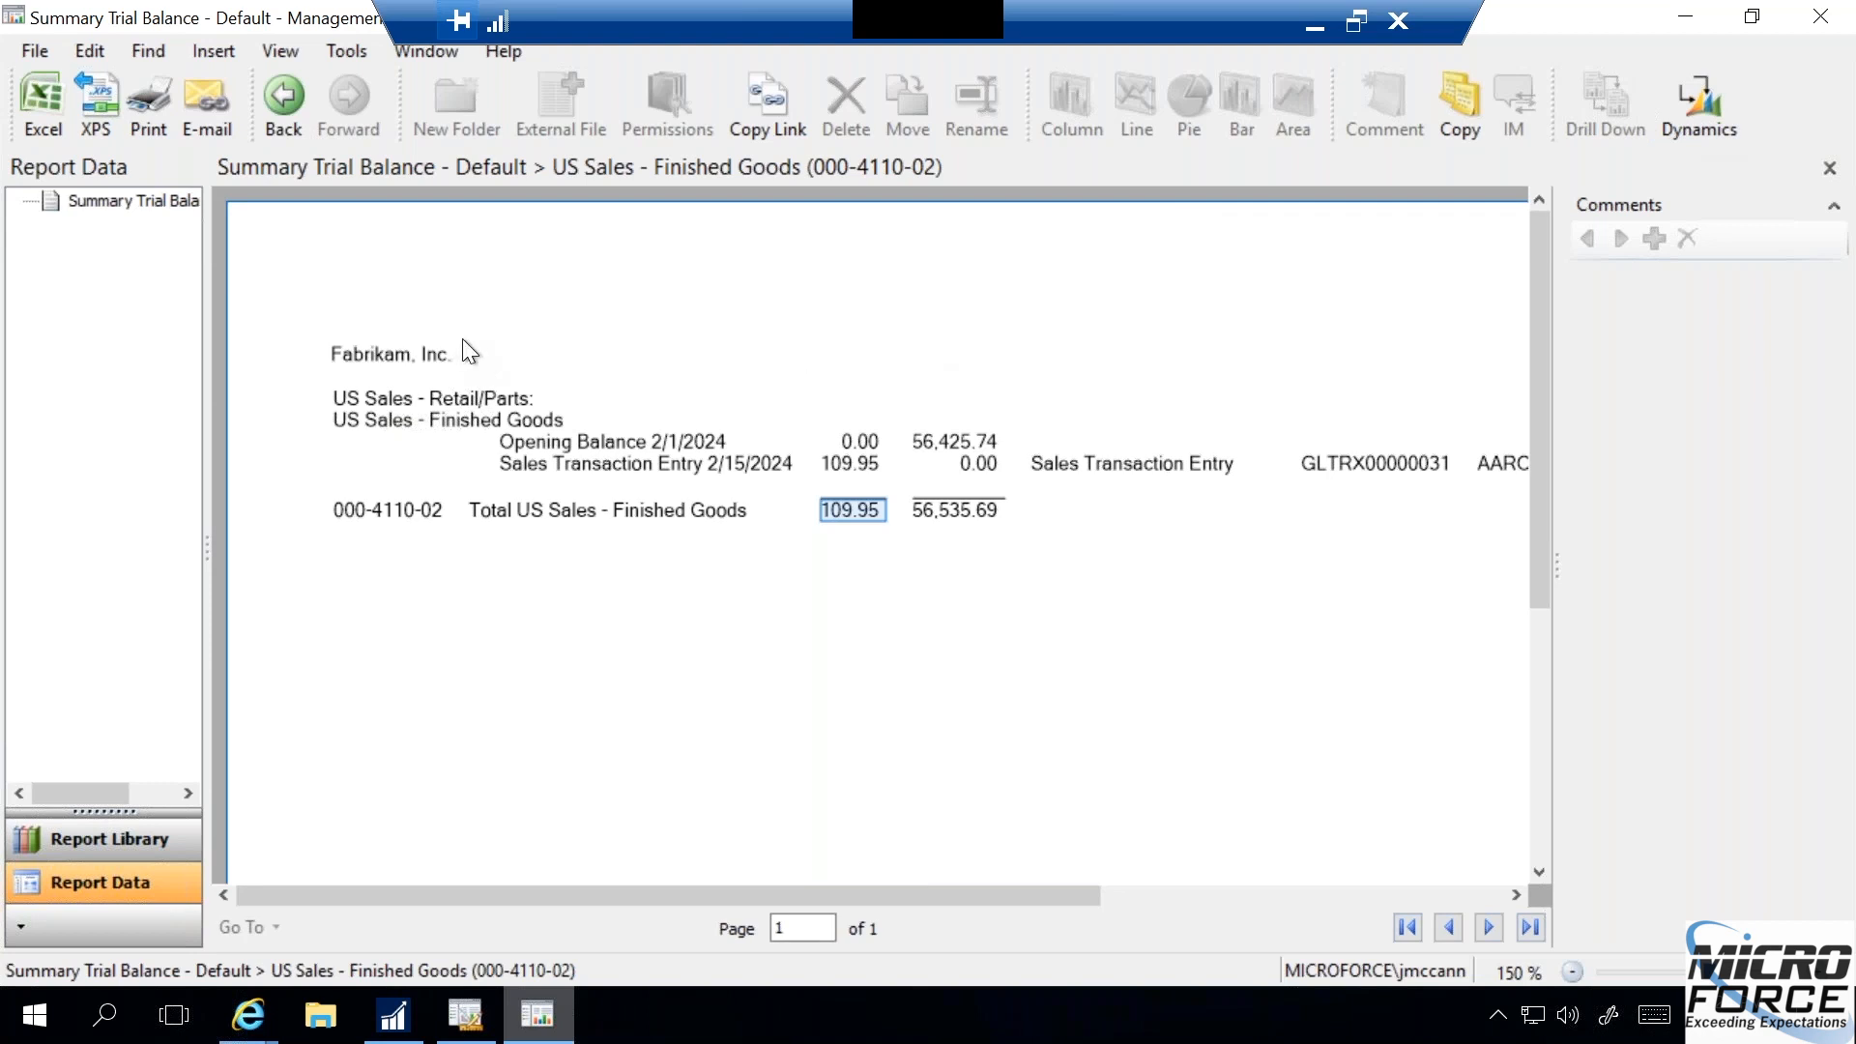
- Close all open report levels and the Report Viewer, and switch to the Summary Trial Balance report definition in Report Designer
left_click(1830, 170)
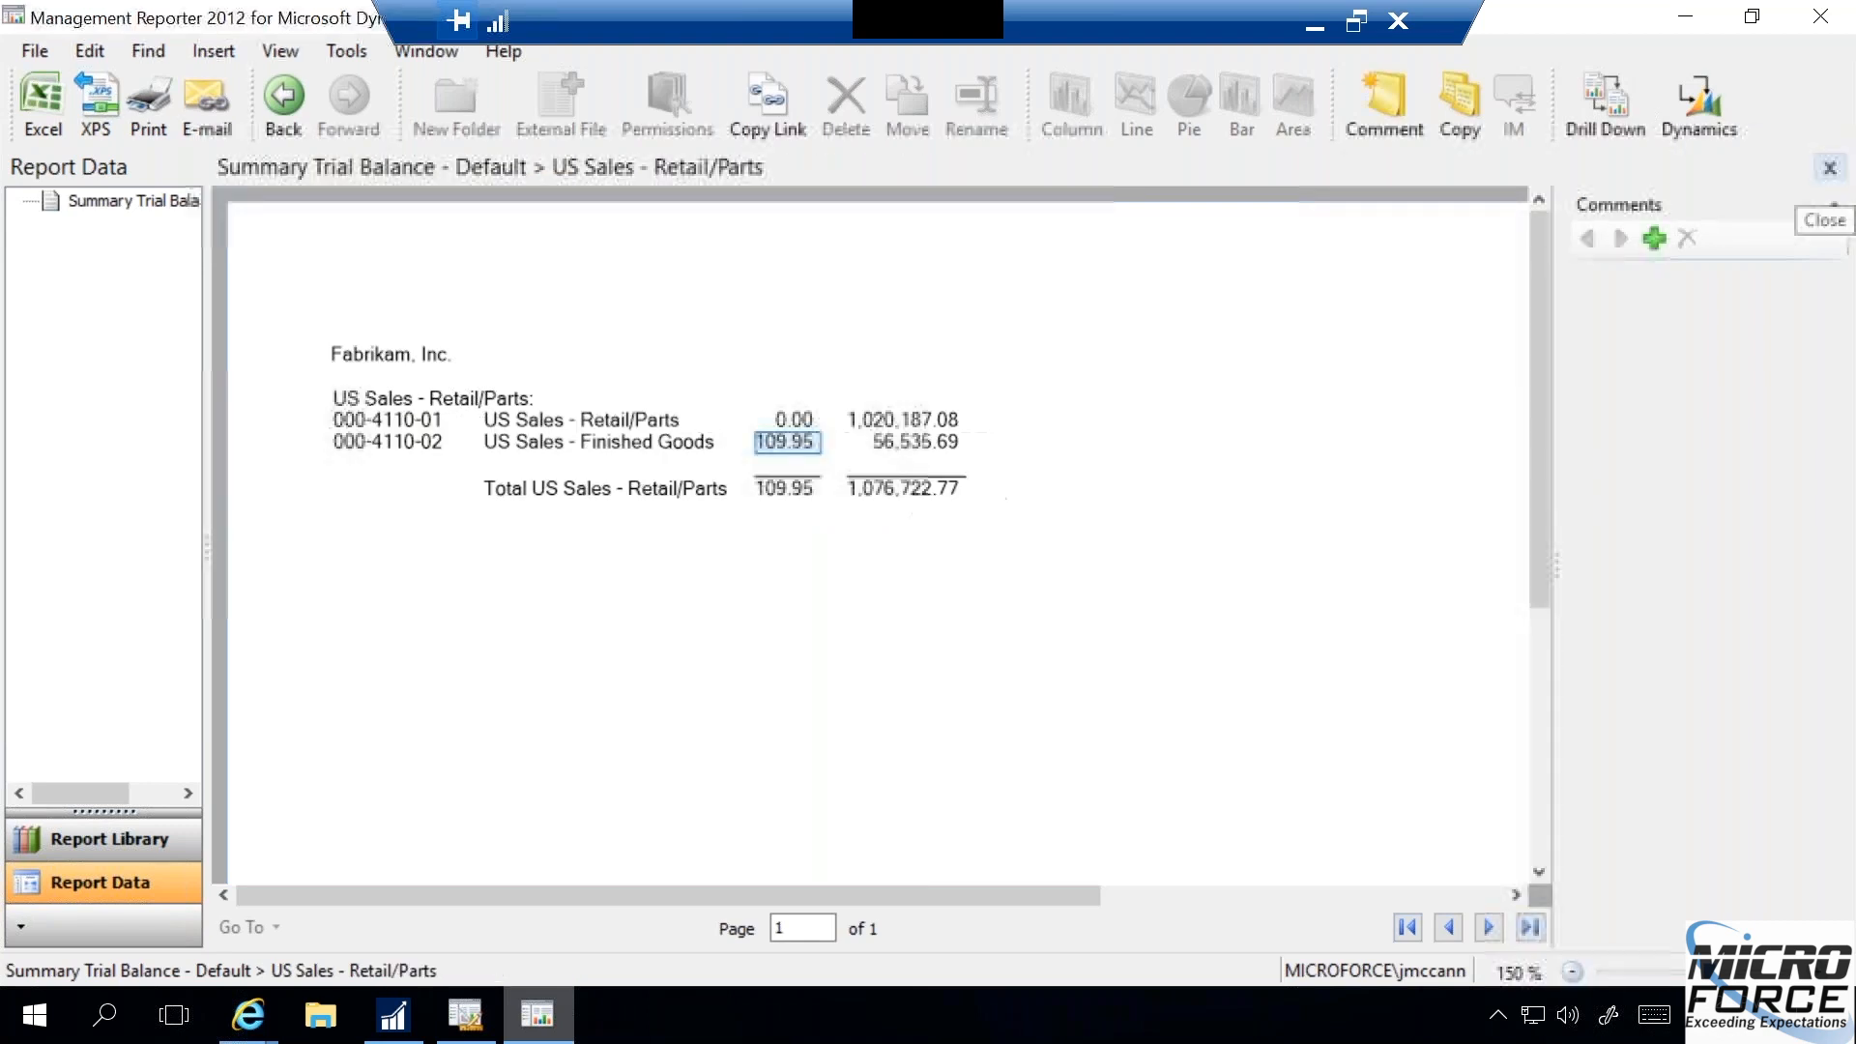
left_click(1830, 169)
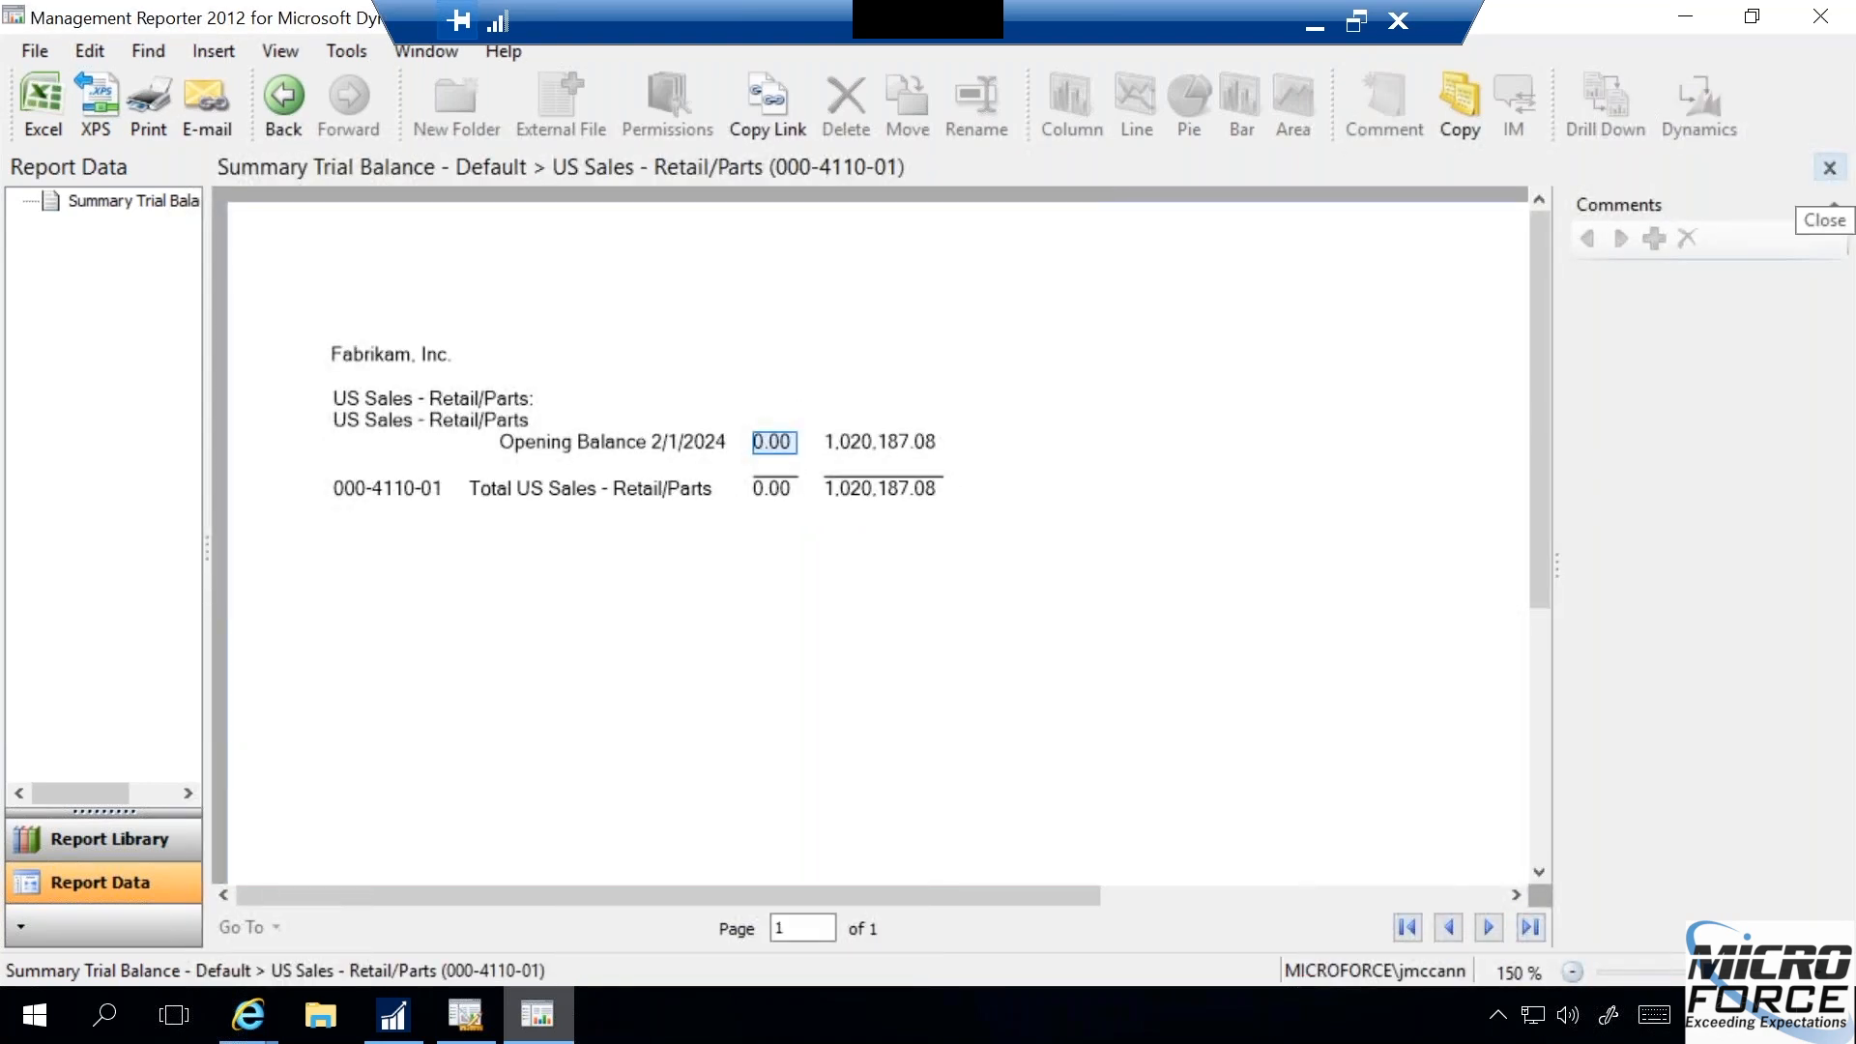
left_click(1831, 169)
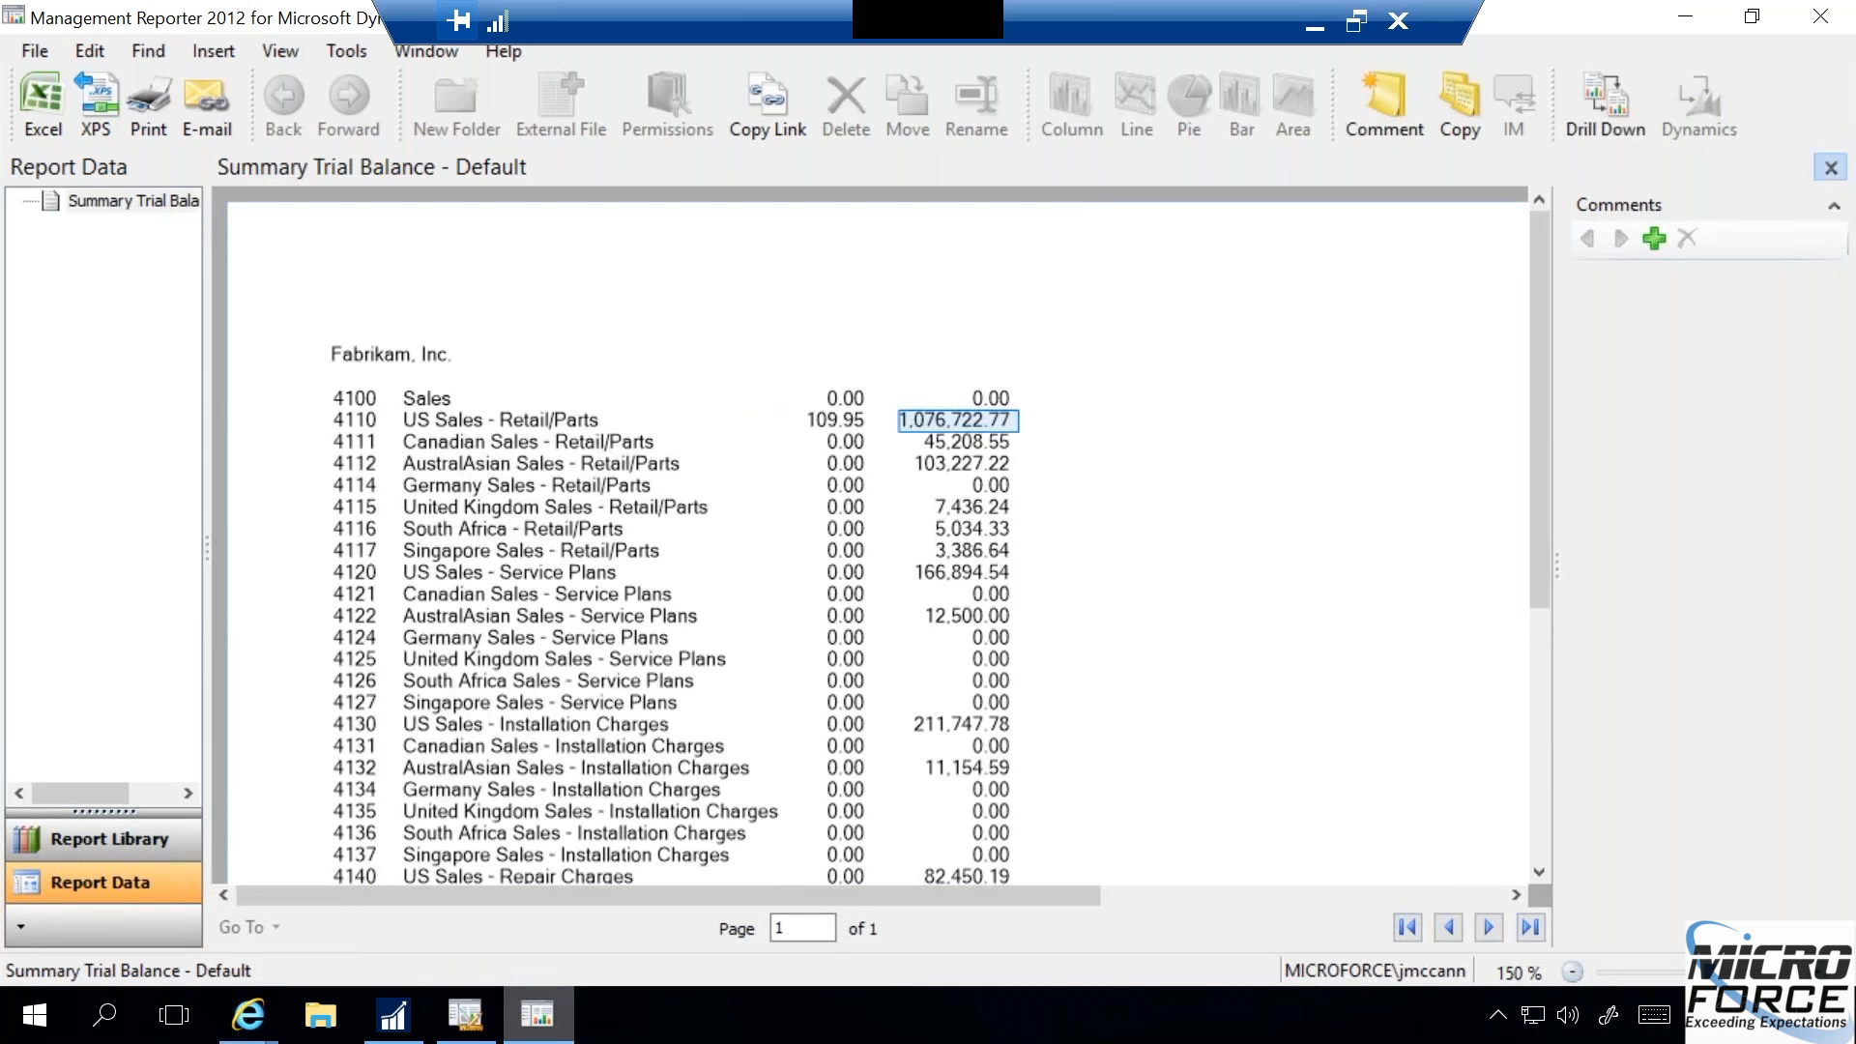
left_click(1831, 168)
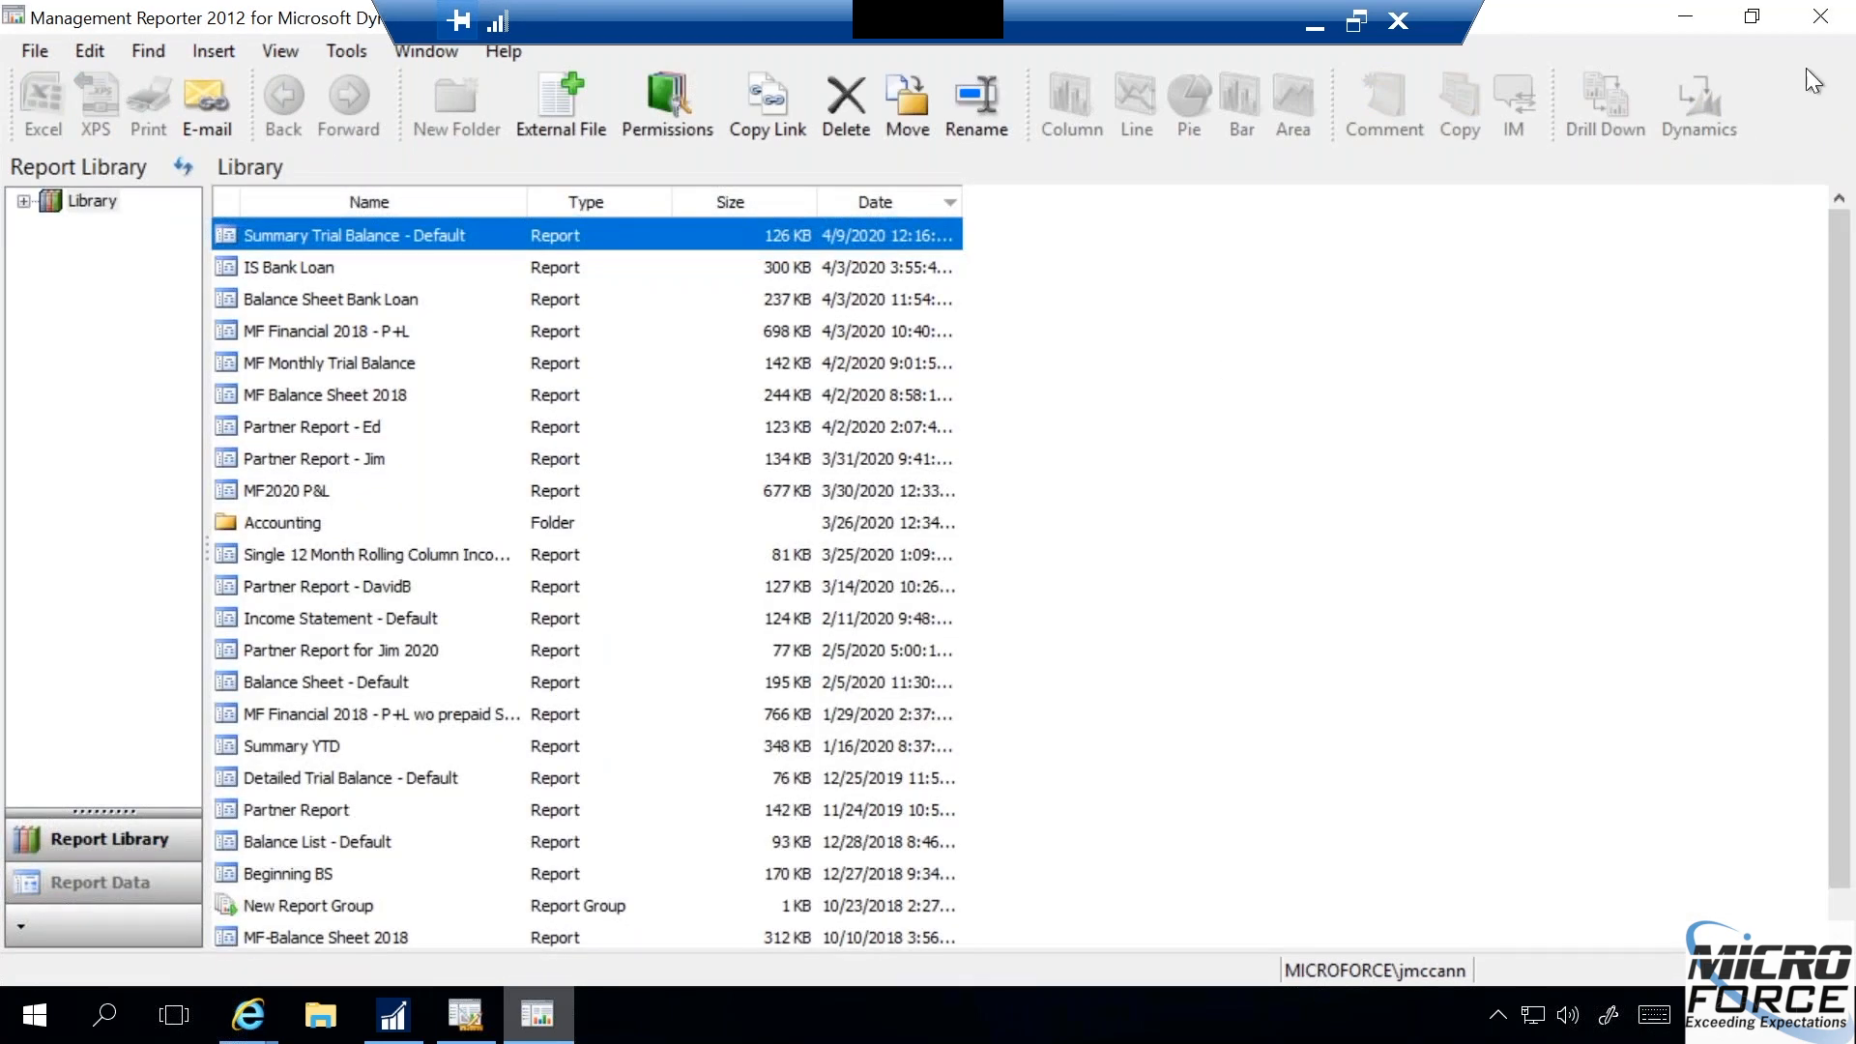
left_click(1820, 18)
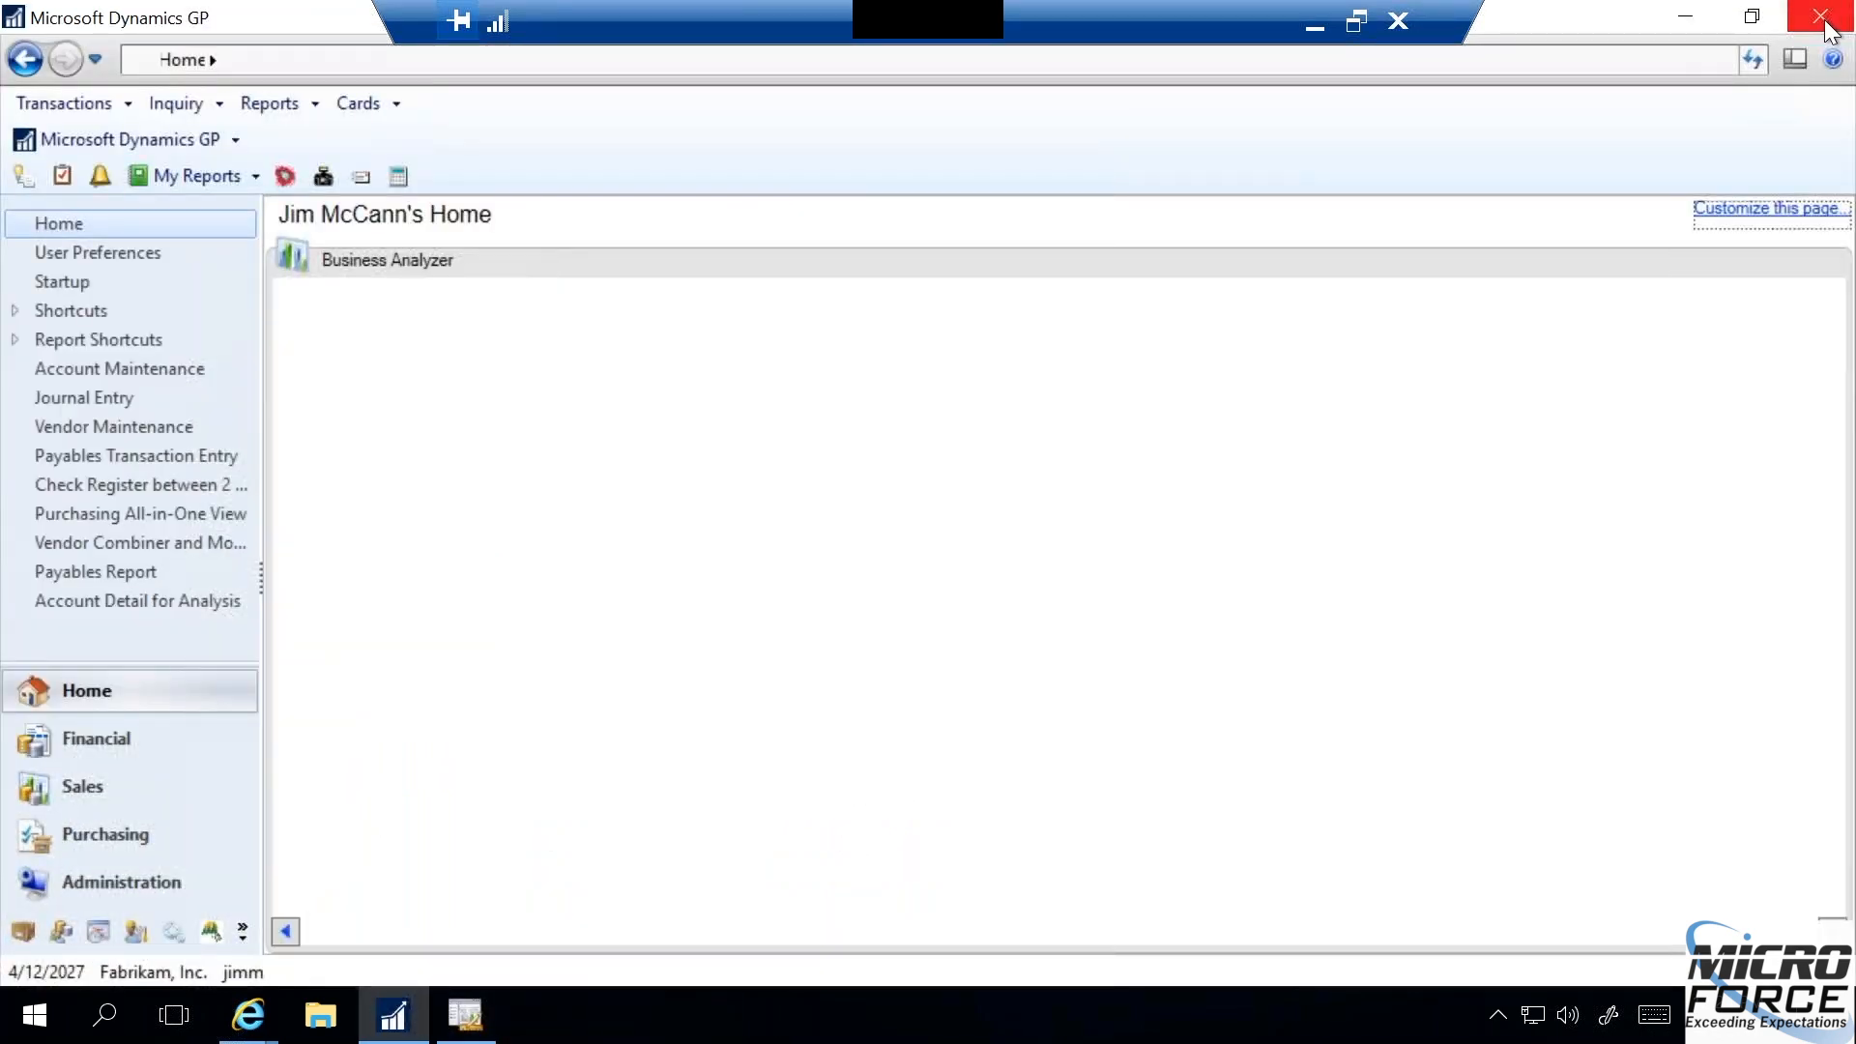
mouse_move(465, 1023)
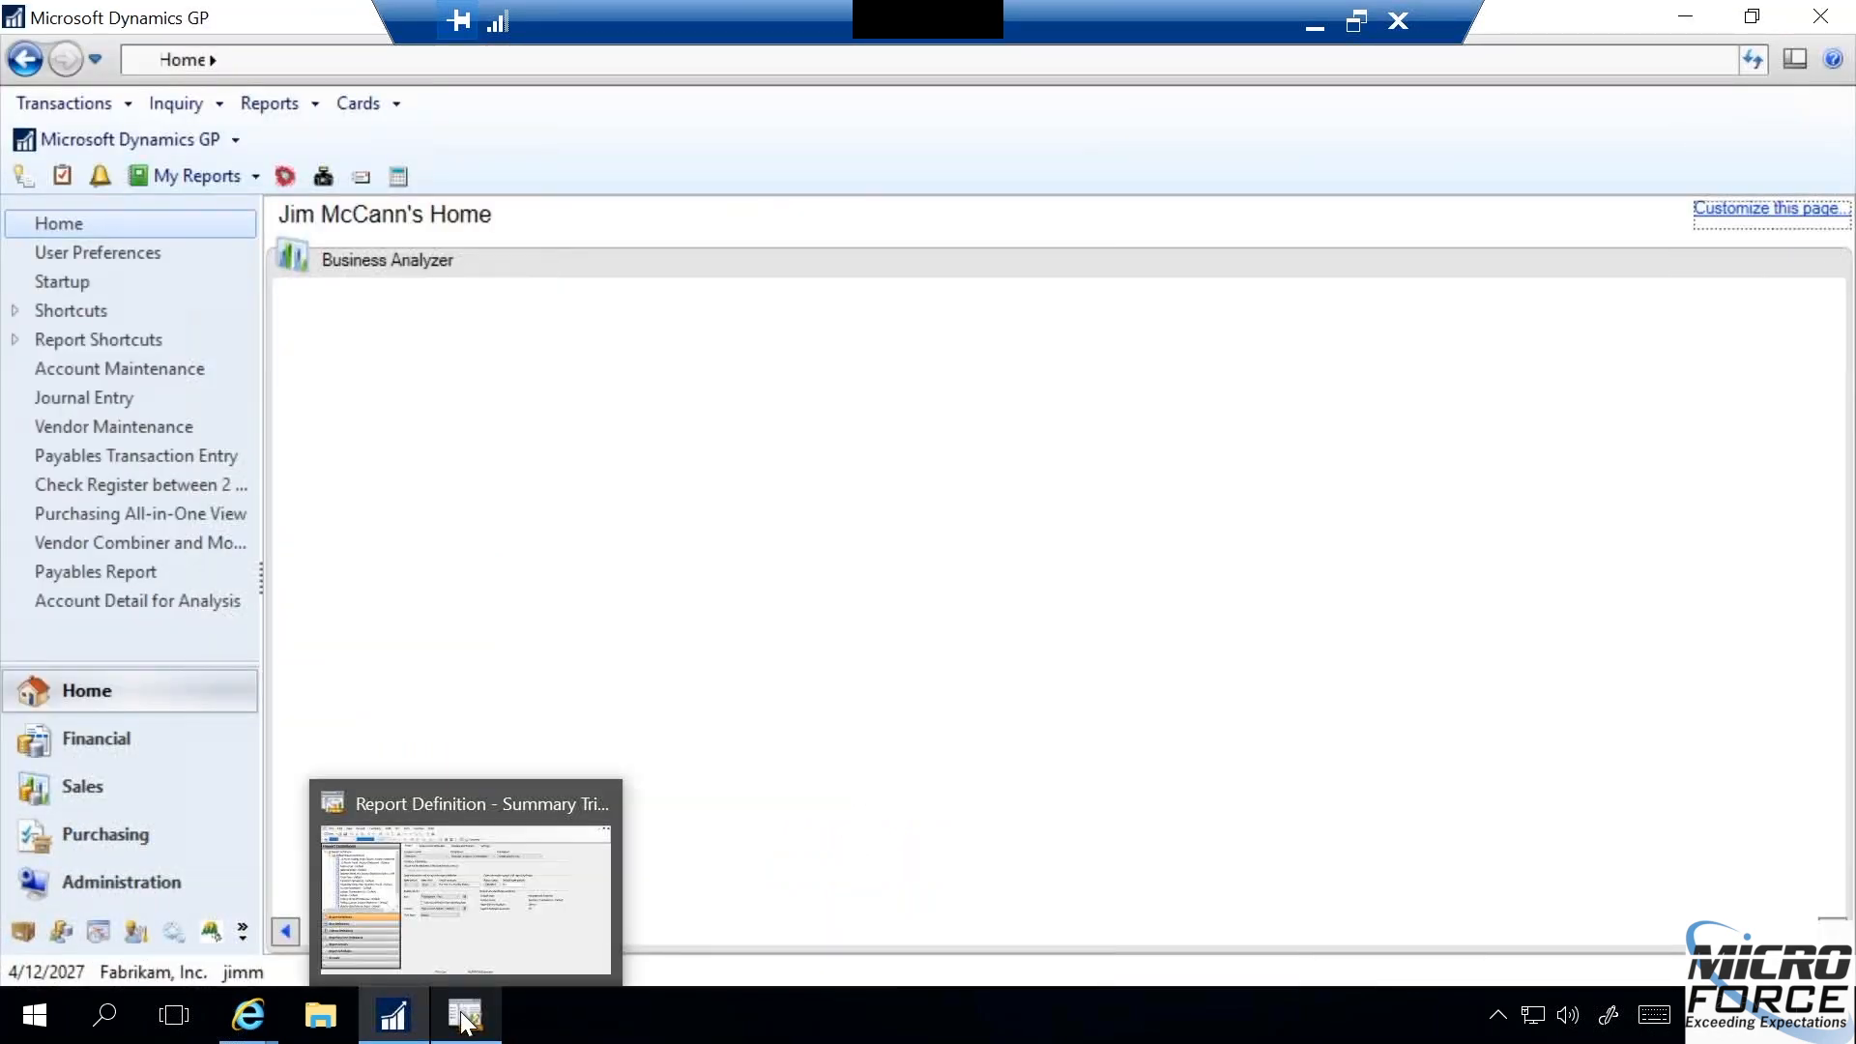
left_click(555, 905)
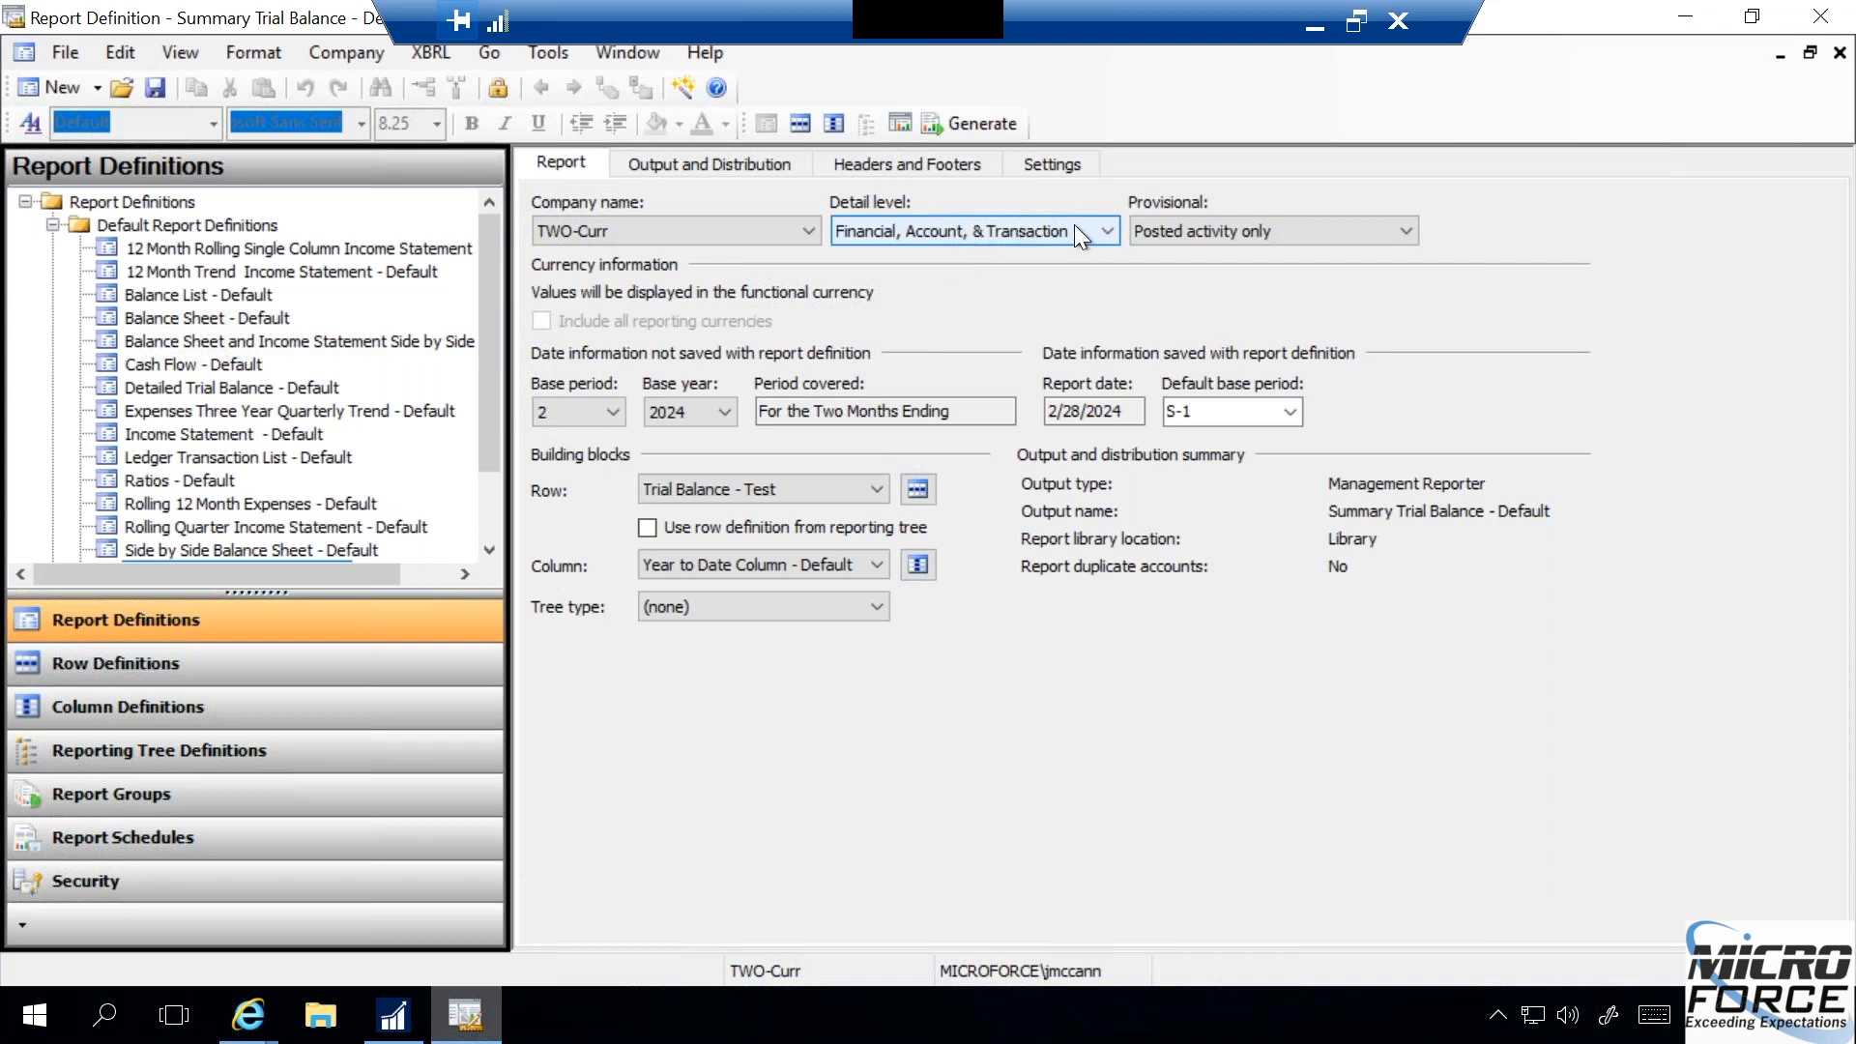
- Try the Financial & Account and Financial detail levels, and set the detail level back to Financial, Account, & Transaction
left_click(1108, 230)
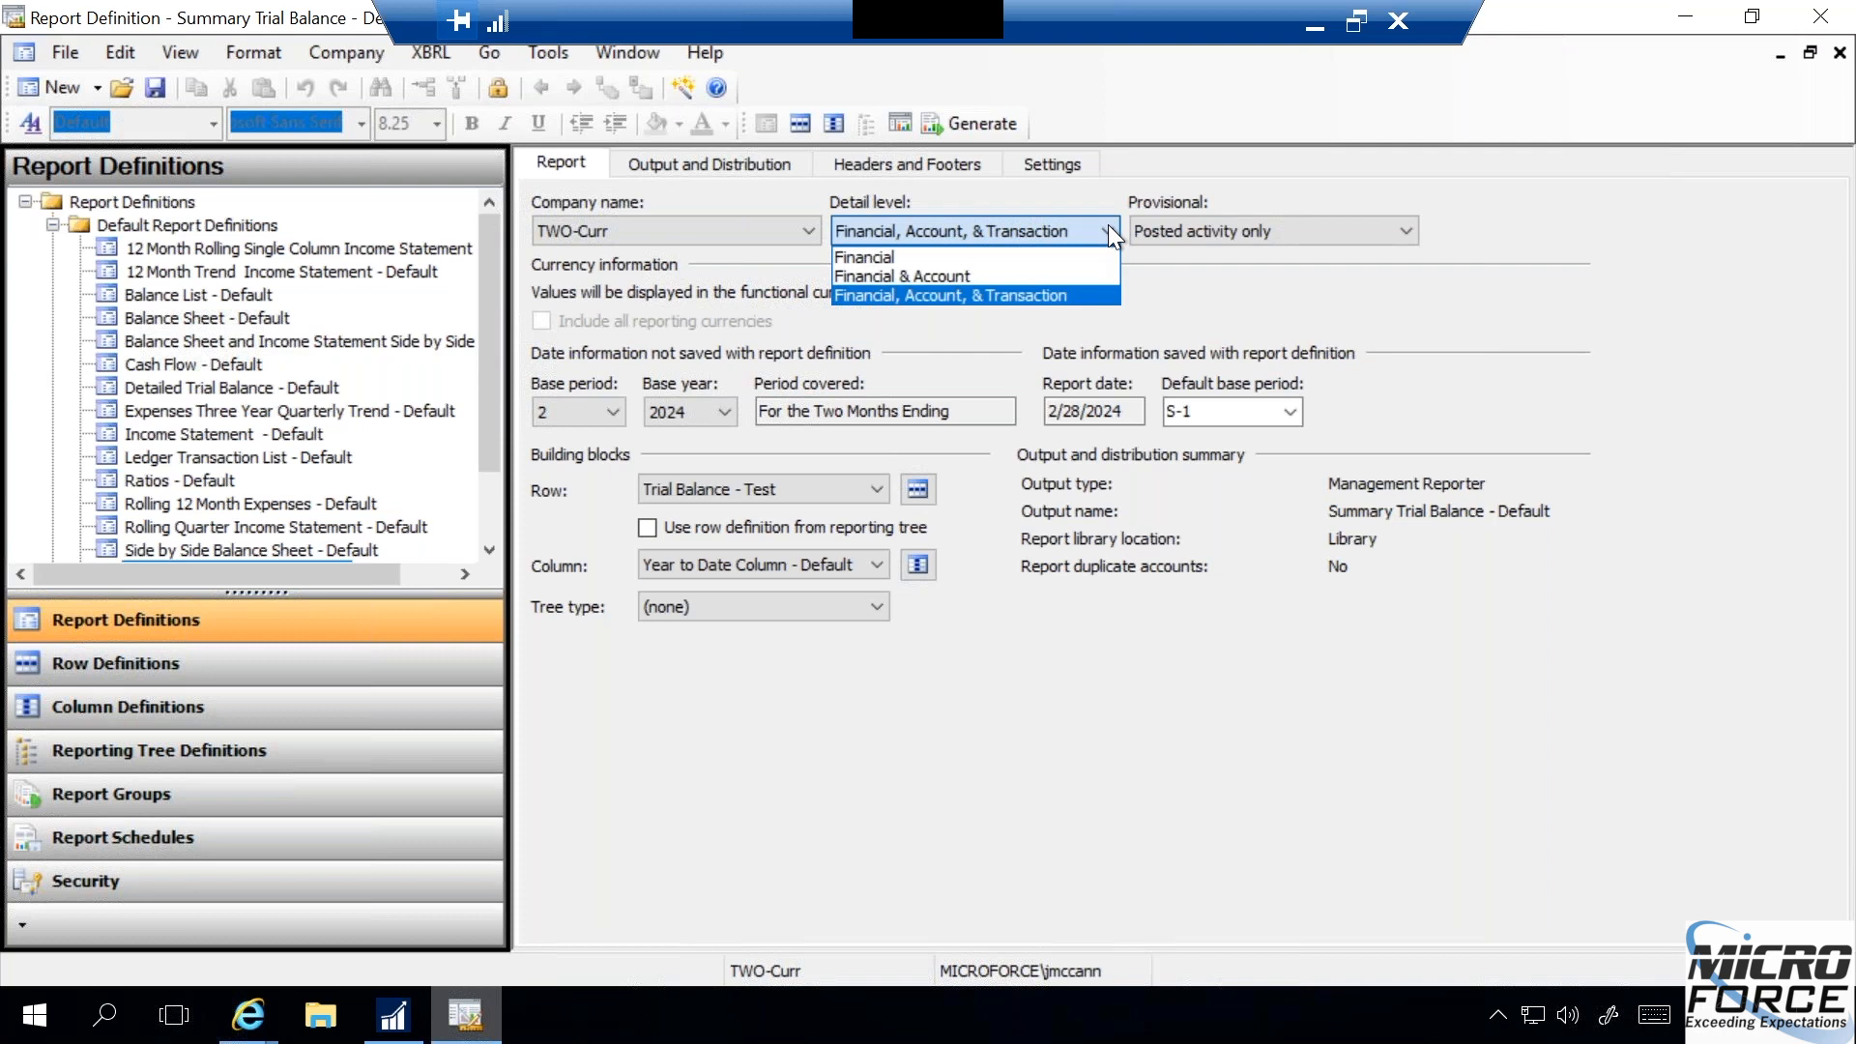
left_click(939, 275)
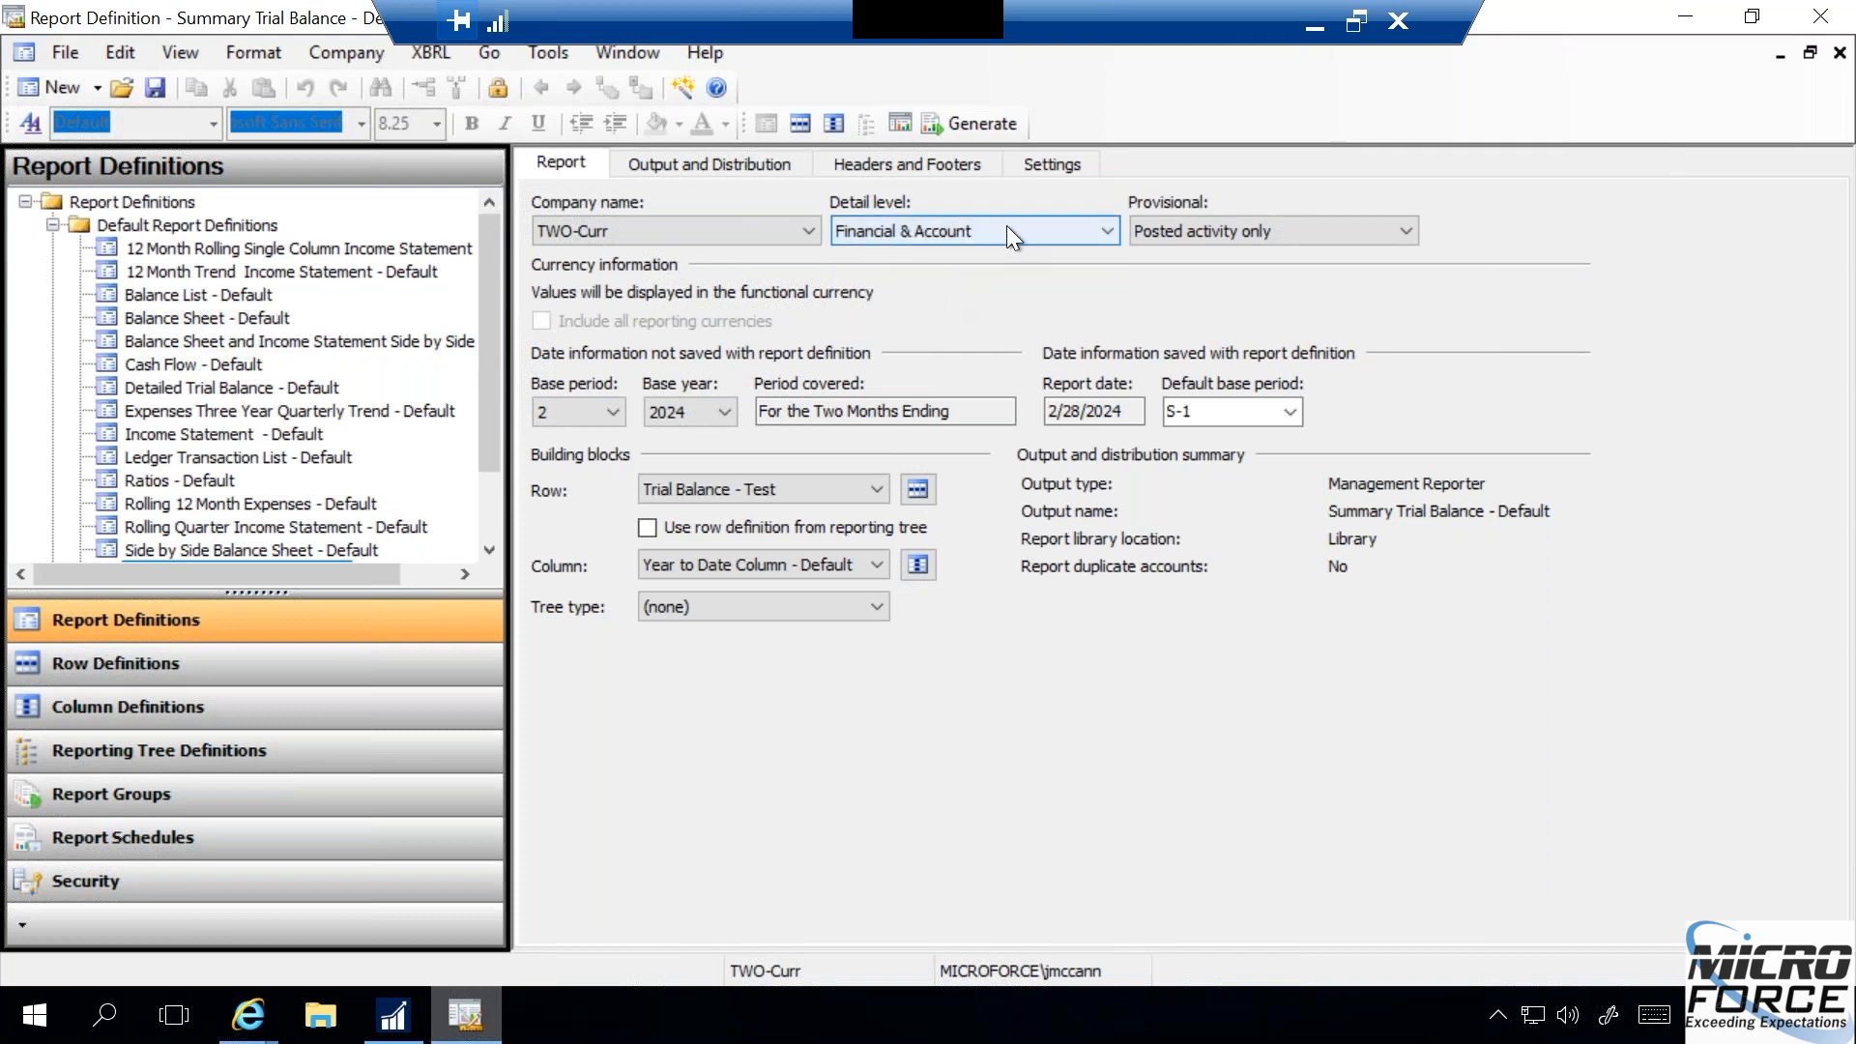
left_click(924, 229)
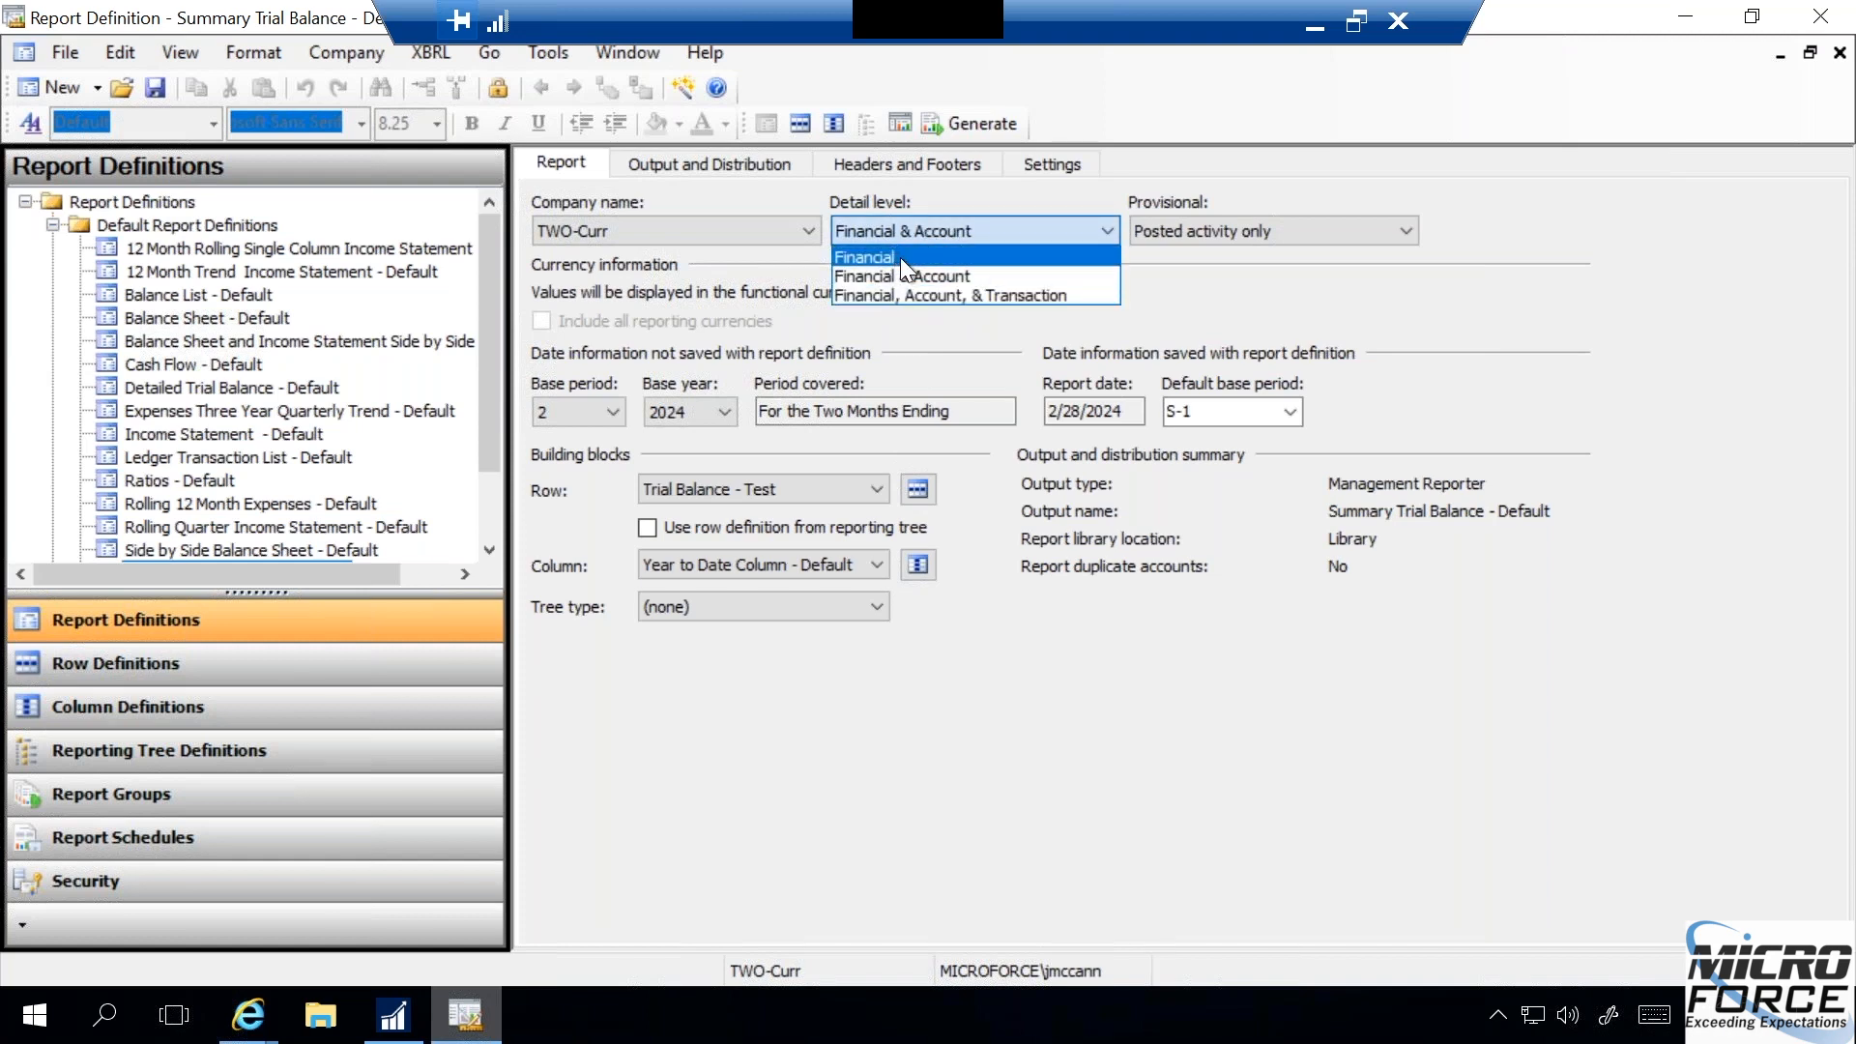
left_click(901, 257)
left_click(948, 234)
left_click(953, 290)
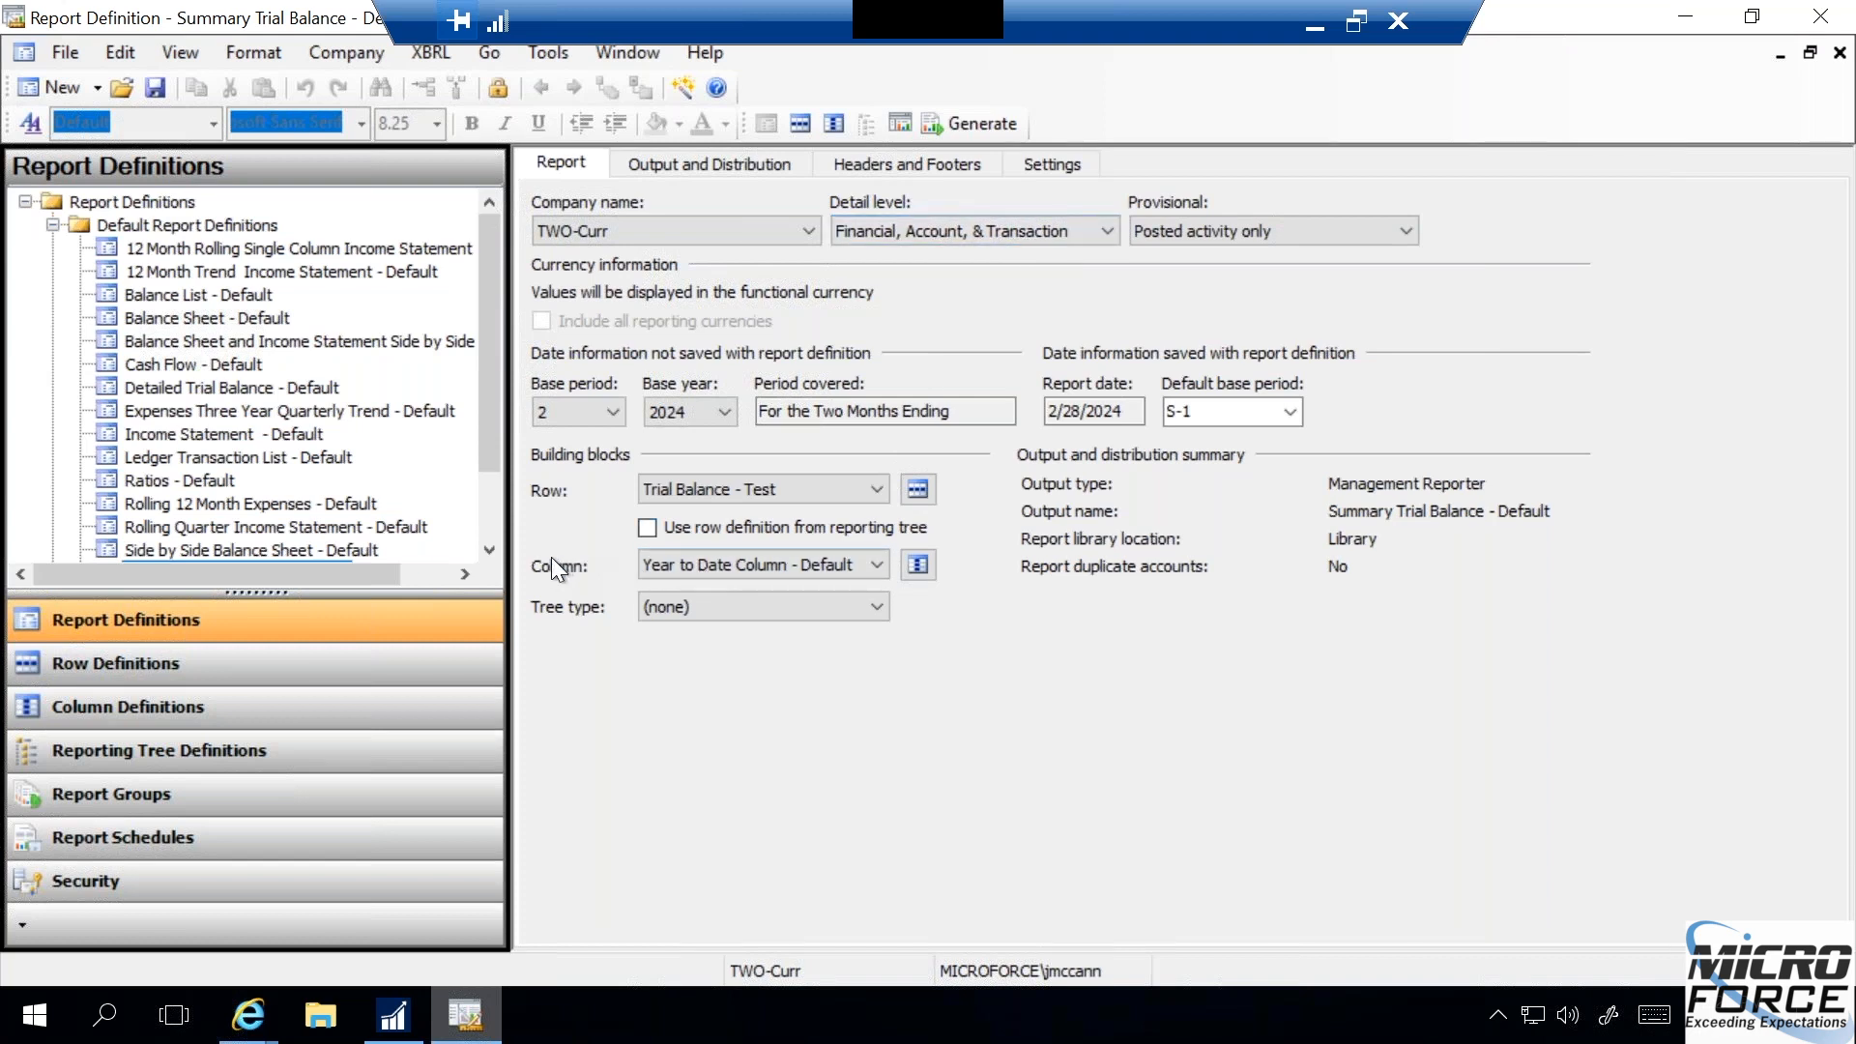
- Open the report's Year to Date Column - Default definition and set column I's column type to ATTR (Attribute)
left_click(916, 564)
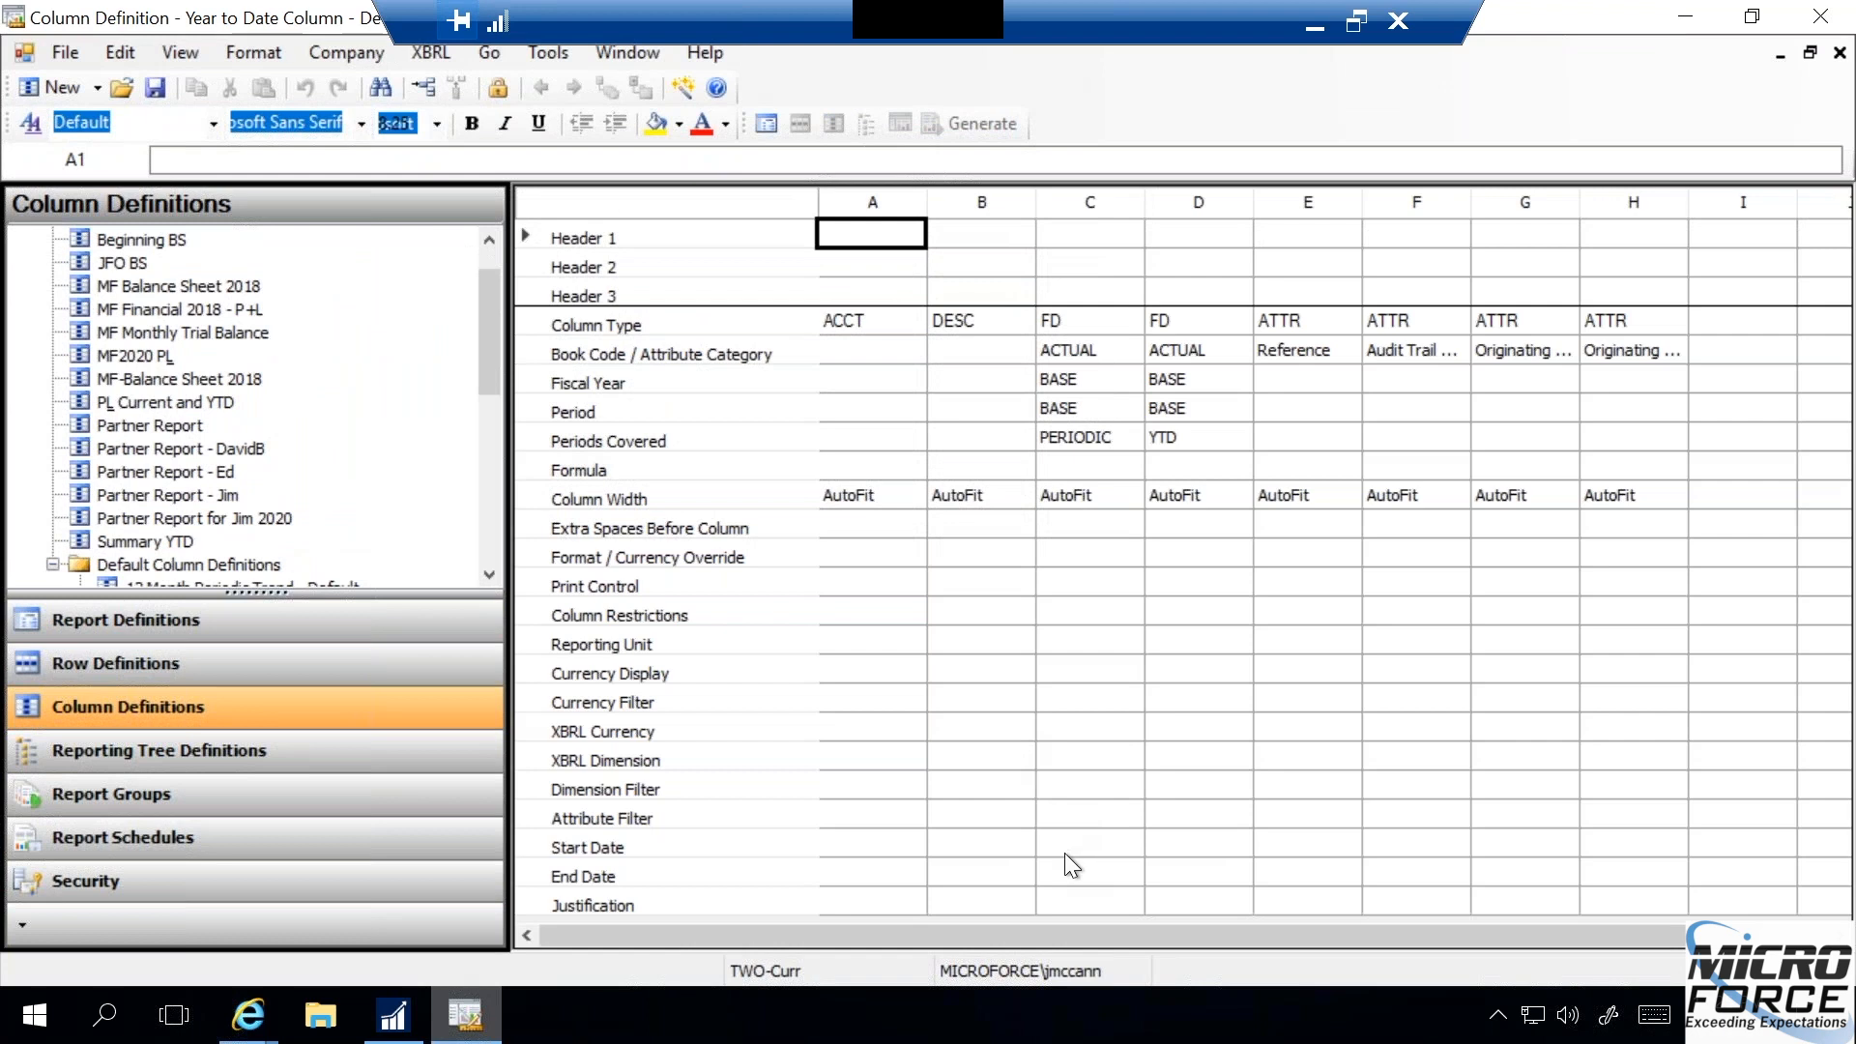
left_click(1075, 437)
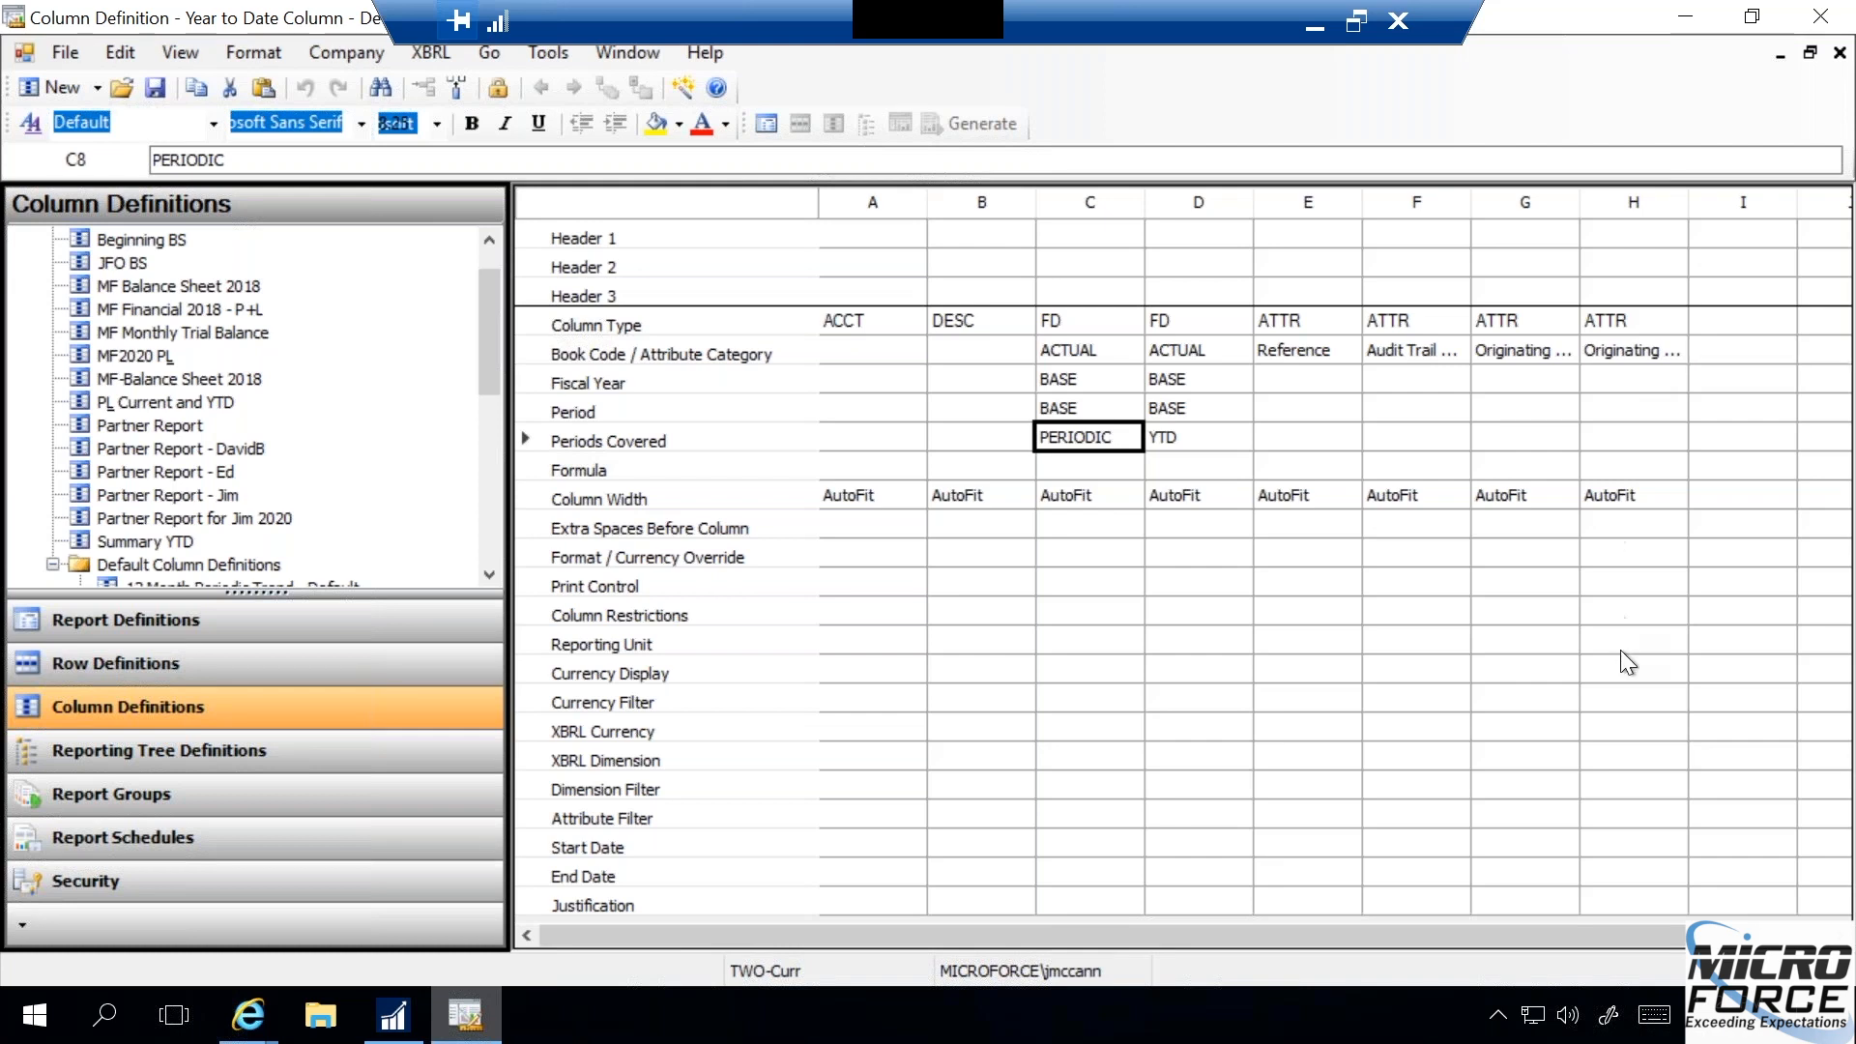
left_click_drag(1709, 934, 1778, 935)
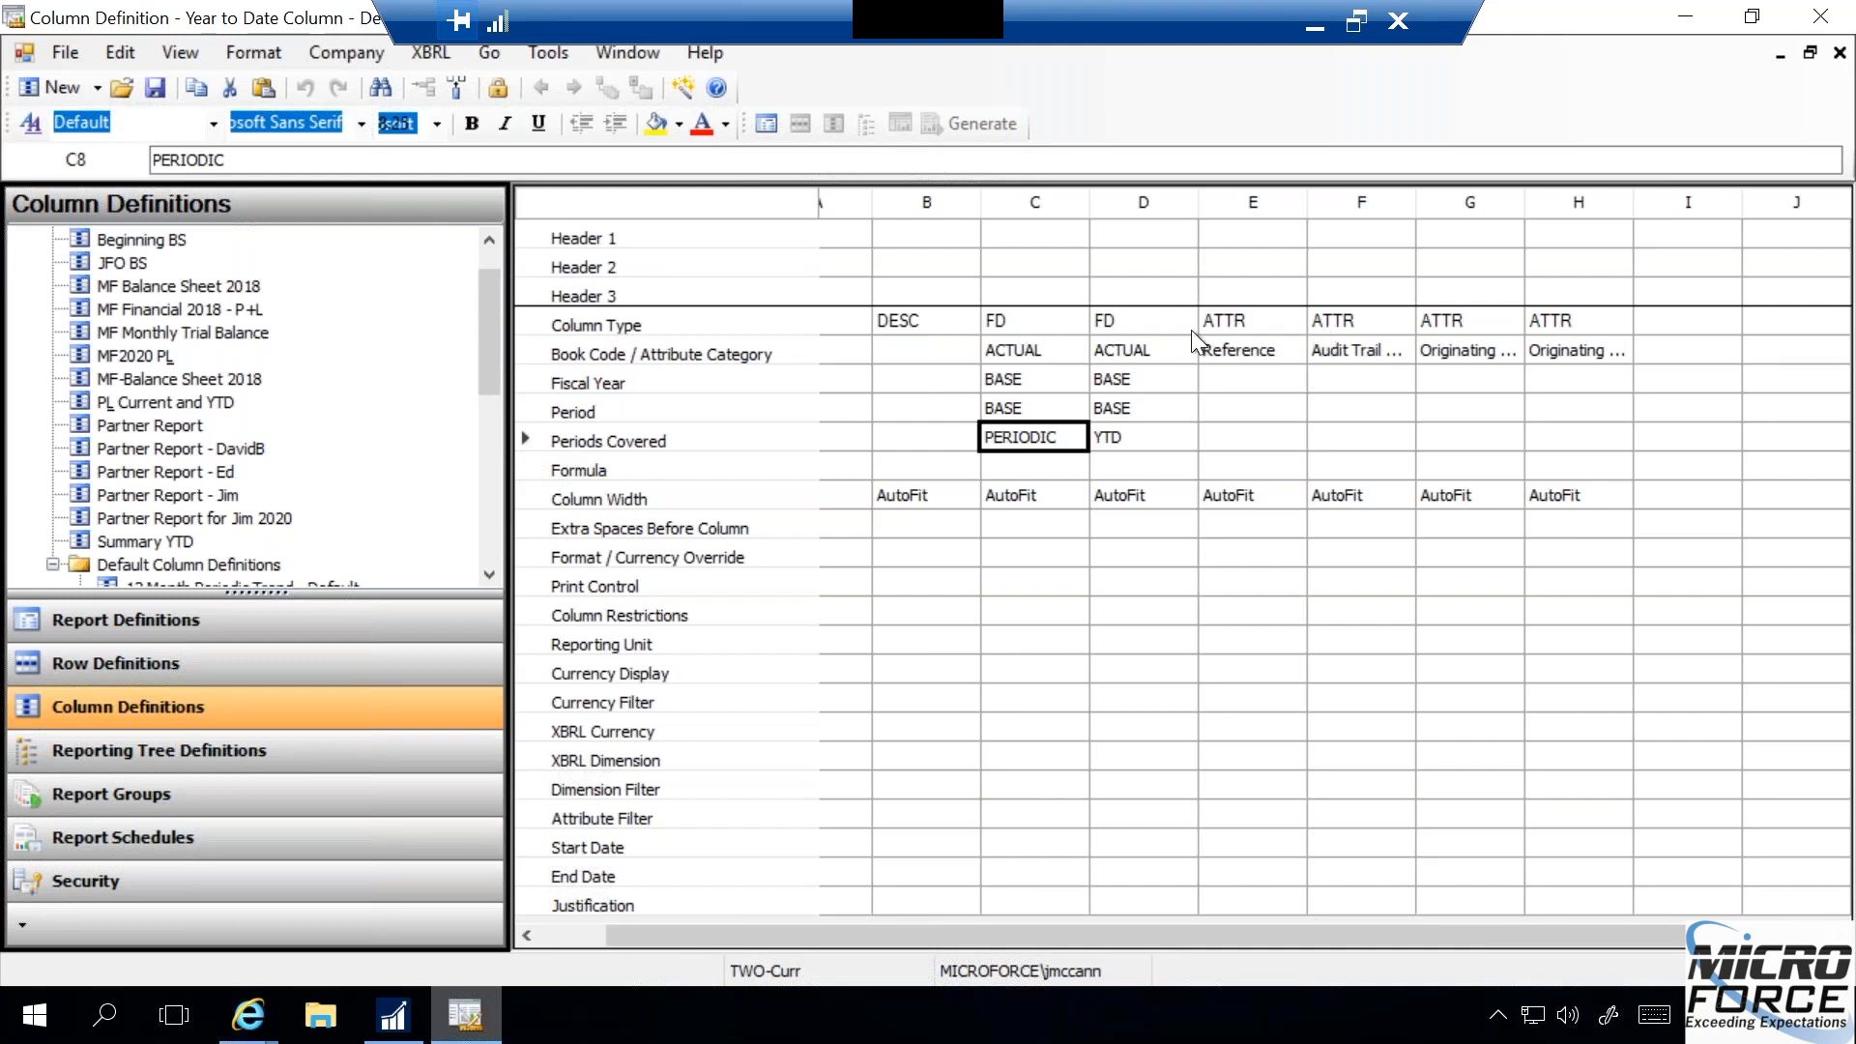
left_click(1677, 331)
left_click(1674, 321)
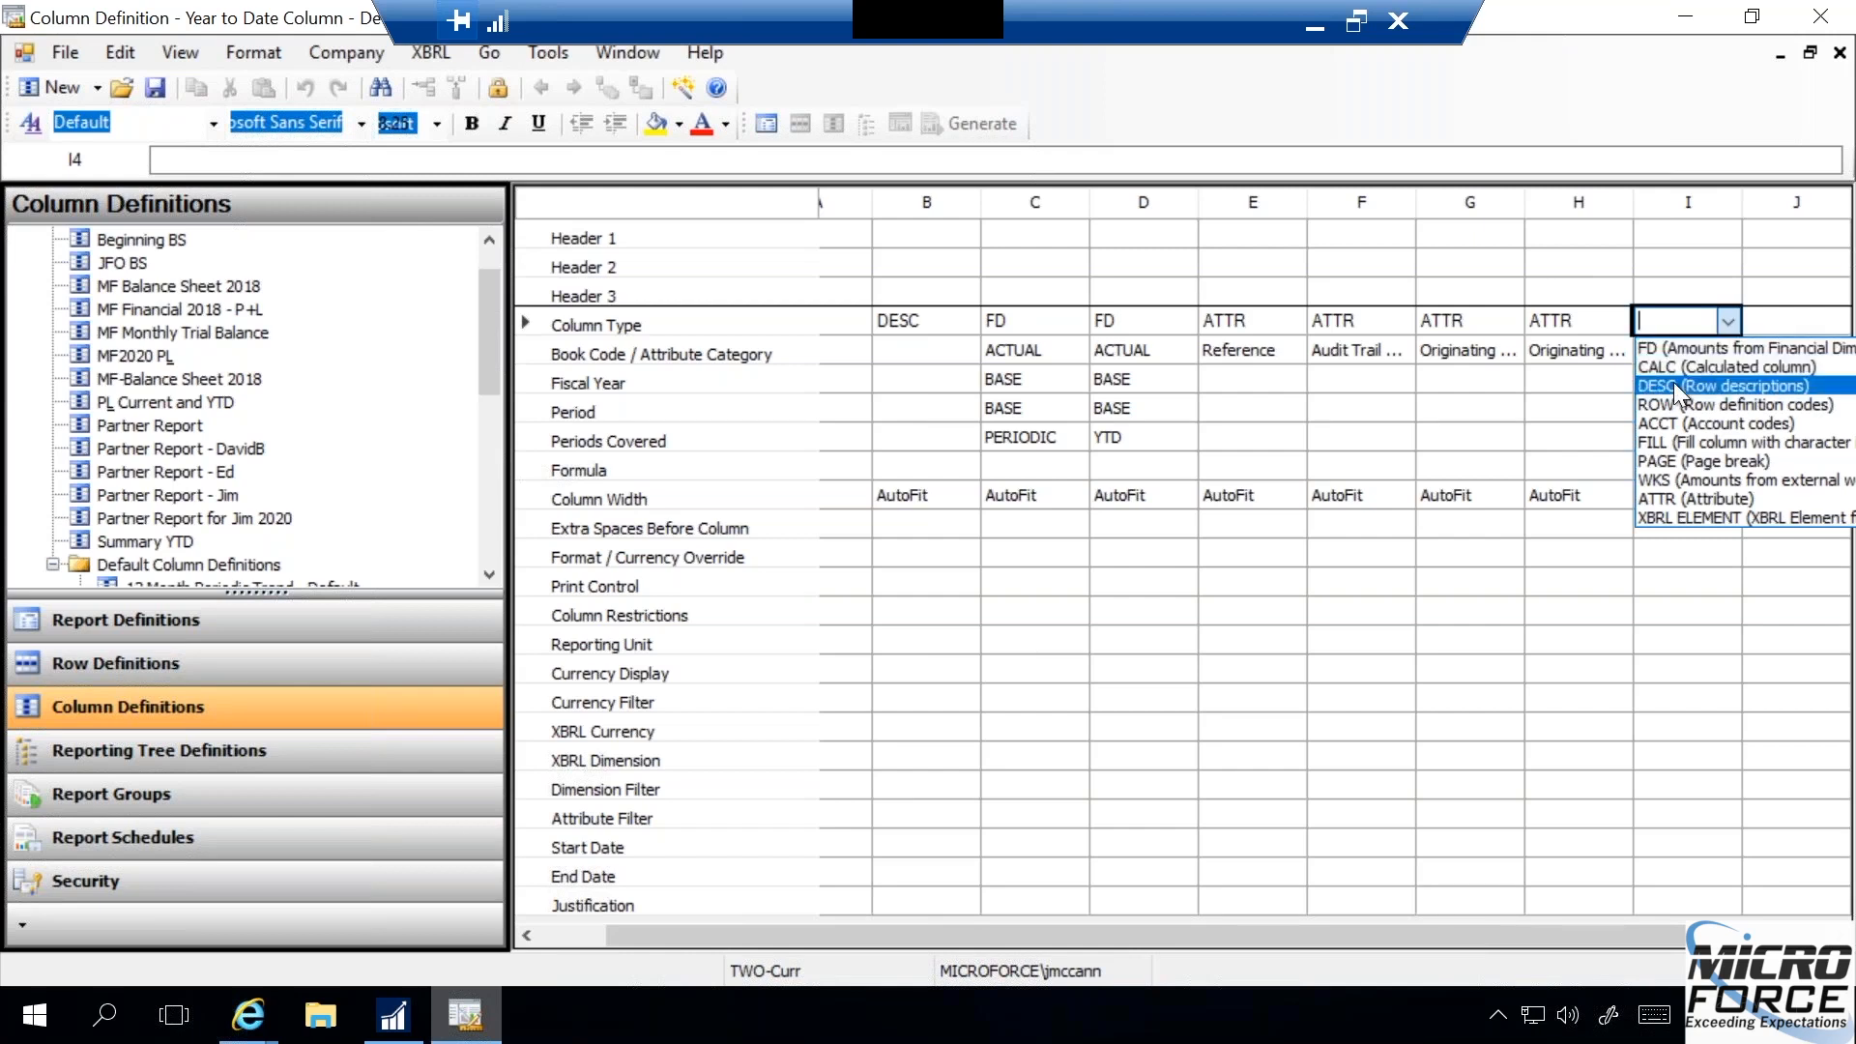
left_click(1668, 497)
left_click(1668, 496)
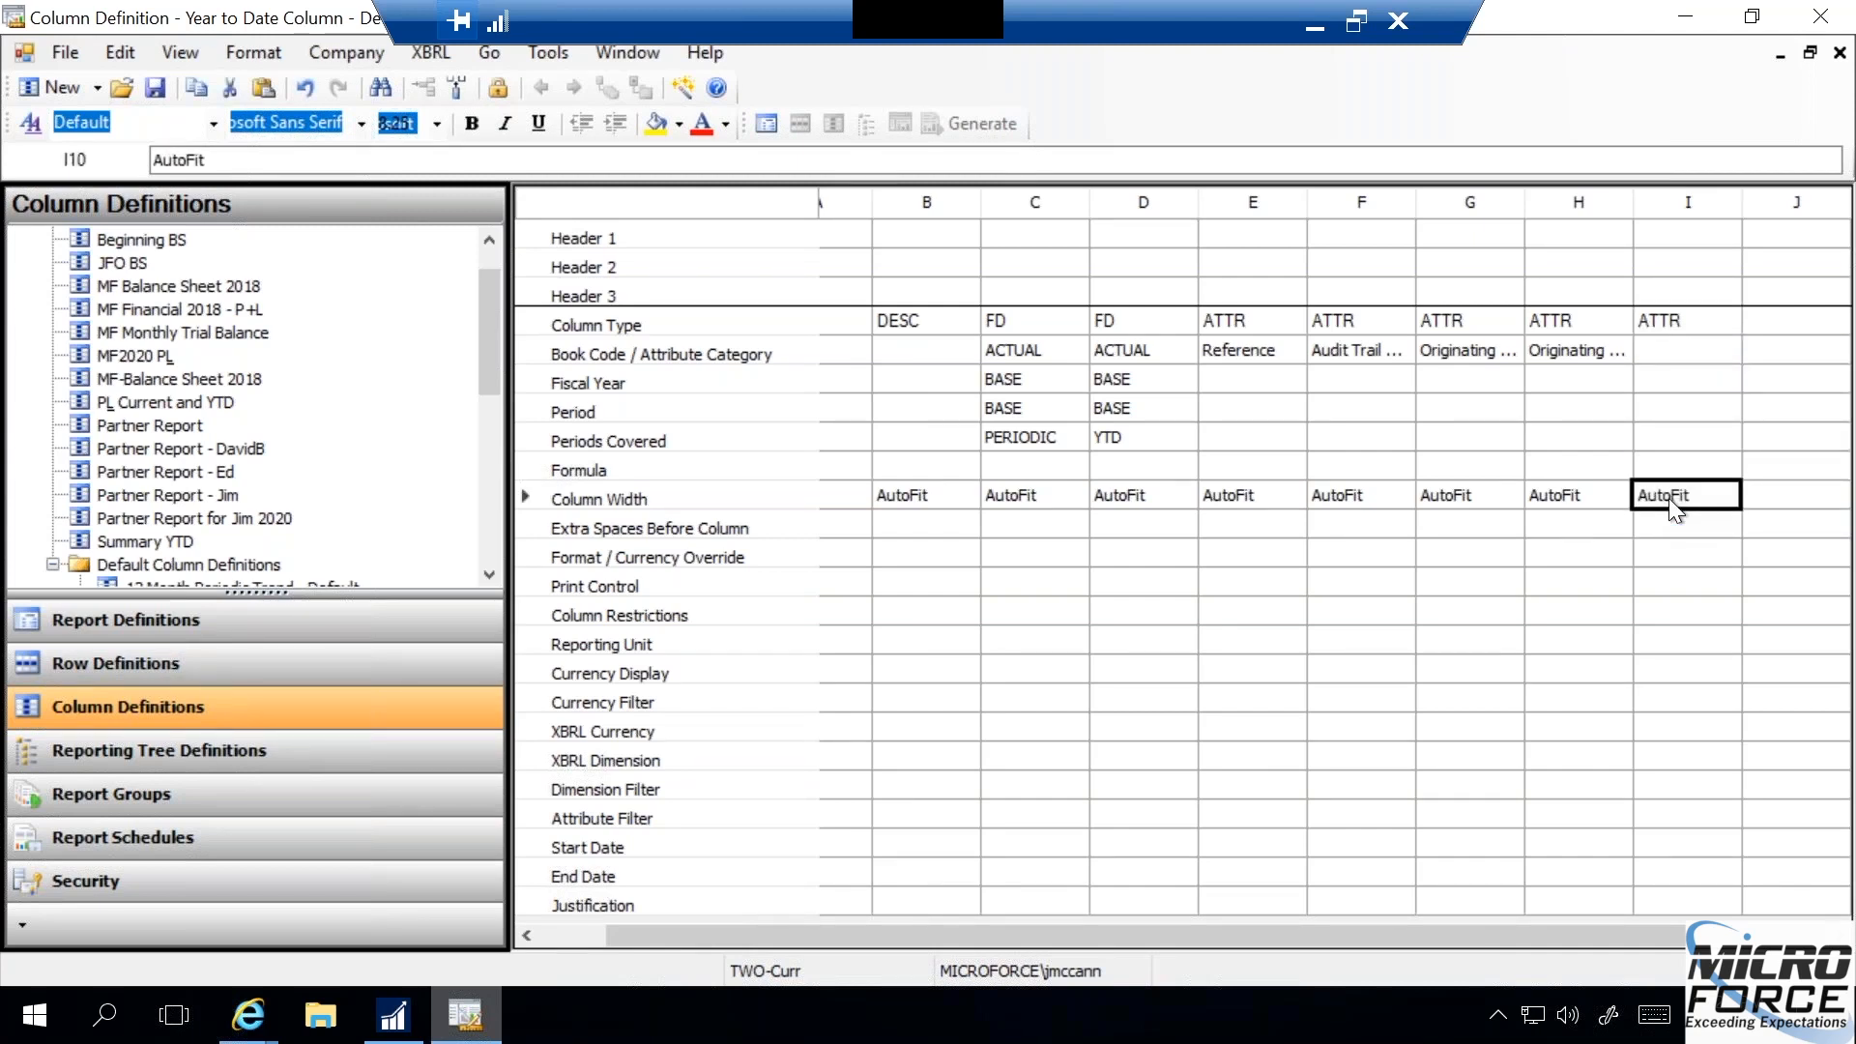
- Set column I's attribute category to Originating Master Record Name, and review the attribute settings of columns E to I
left_click(1675, 357)
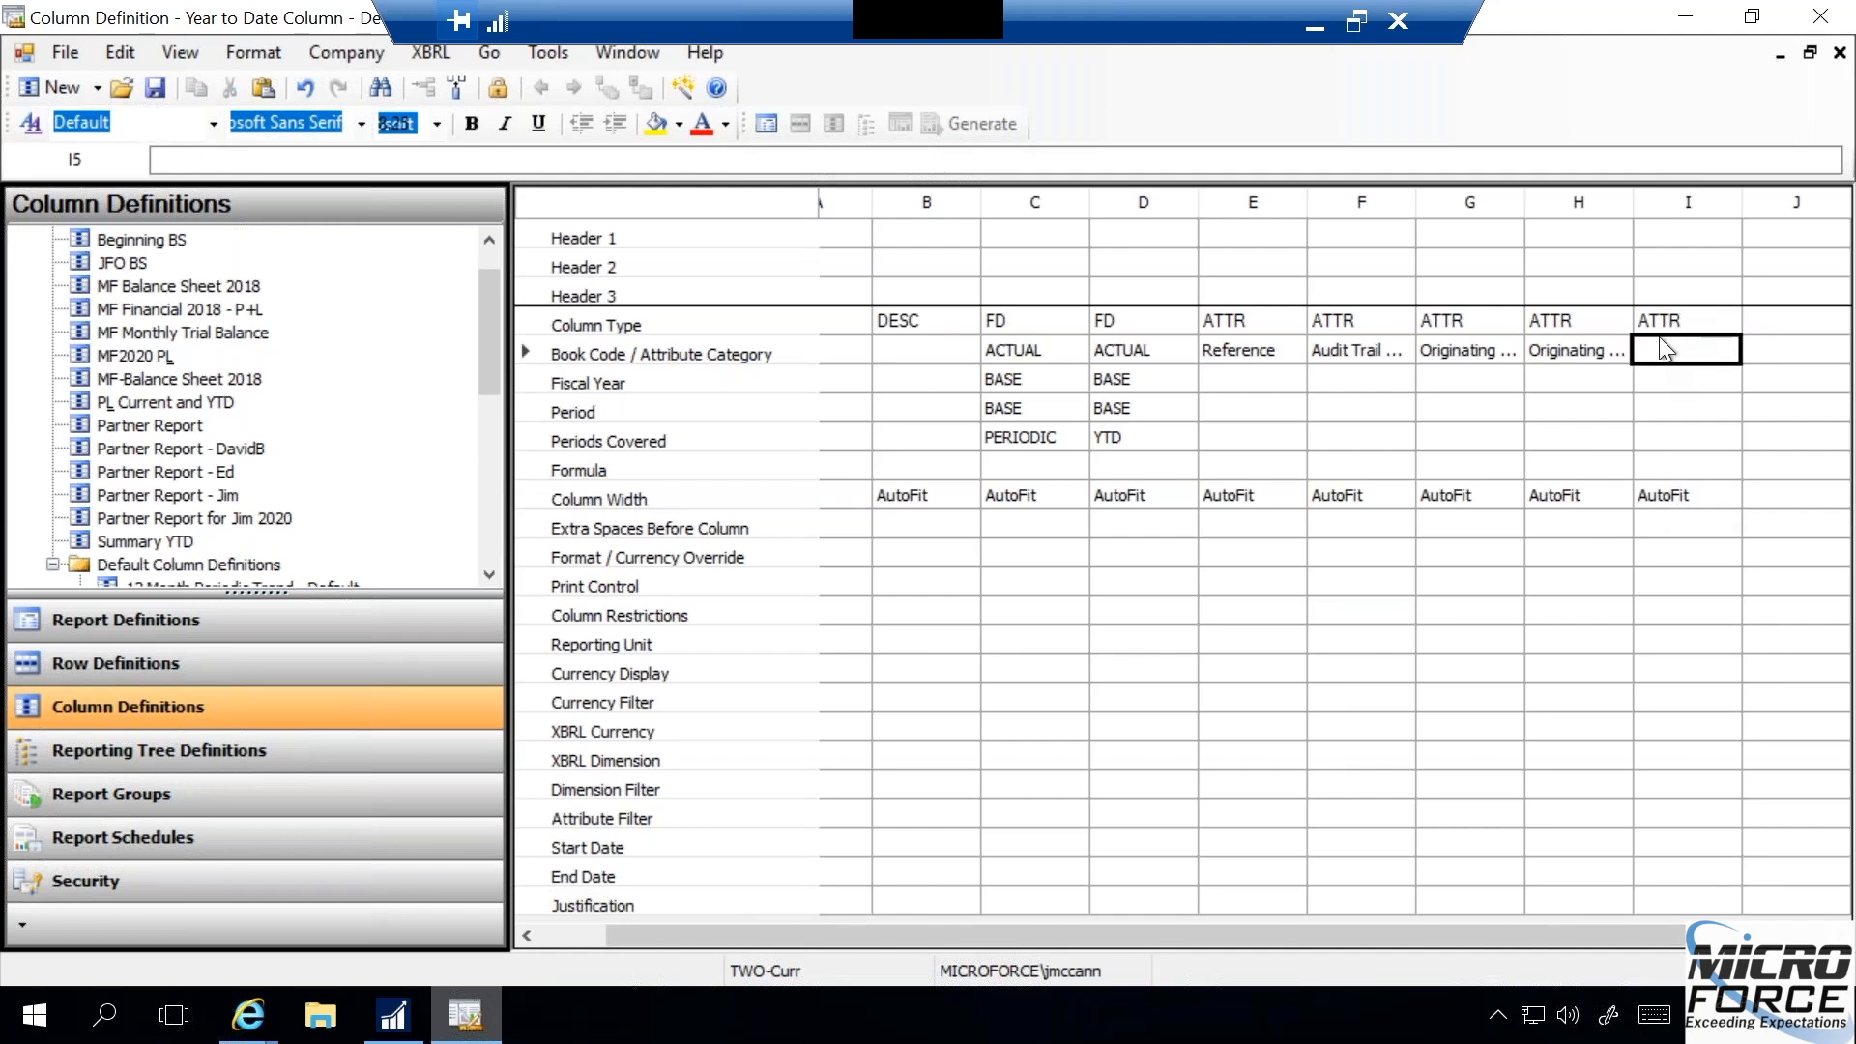
left_click(1673, 350)
left_click(1673, 350)
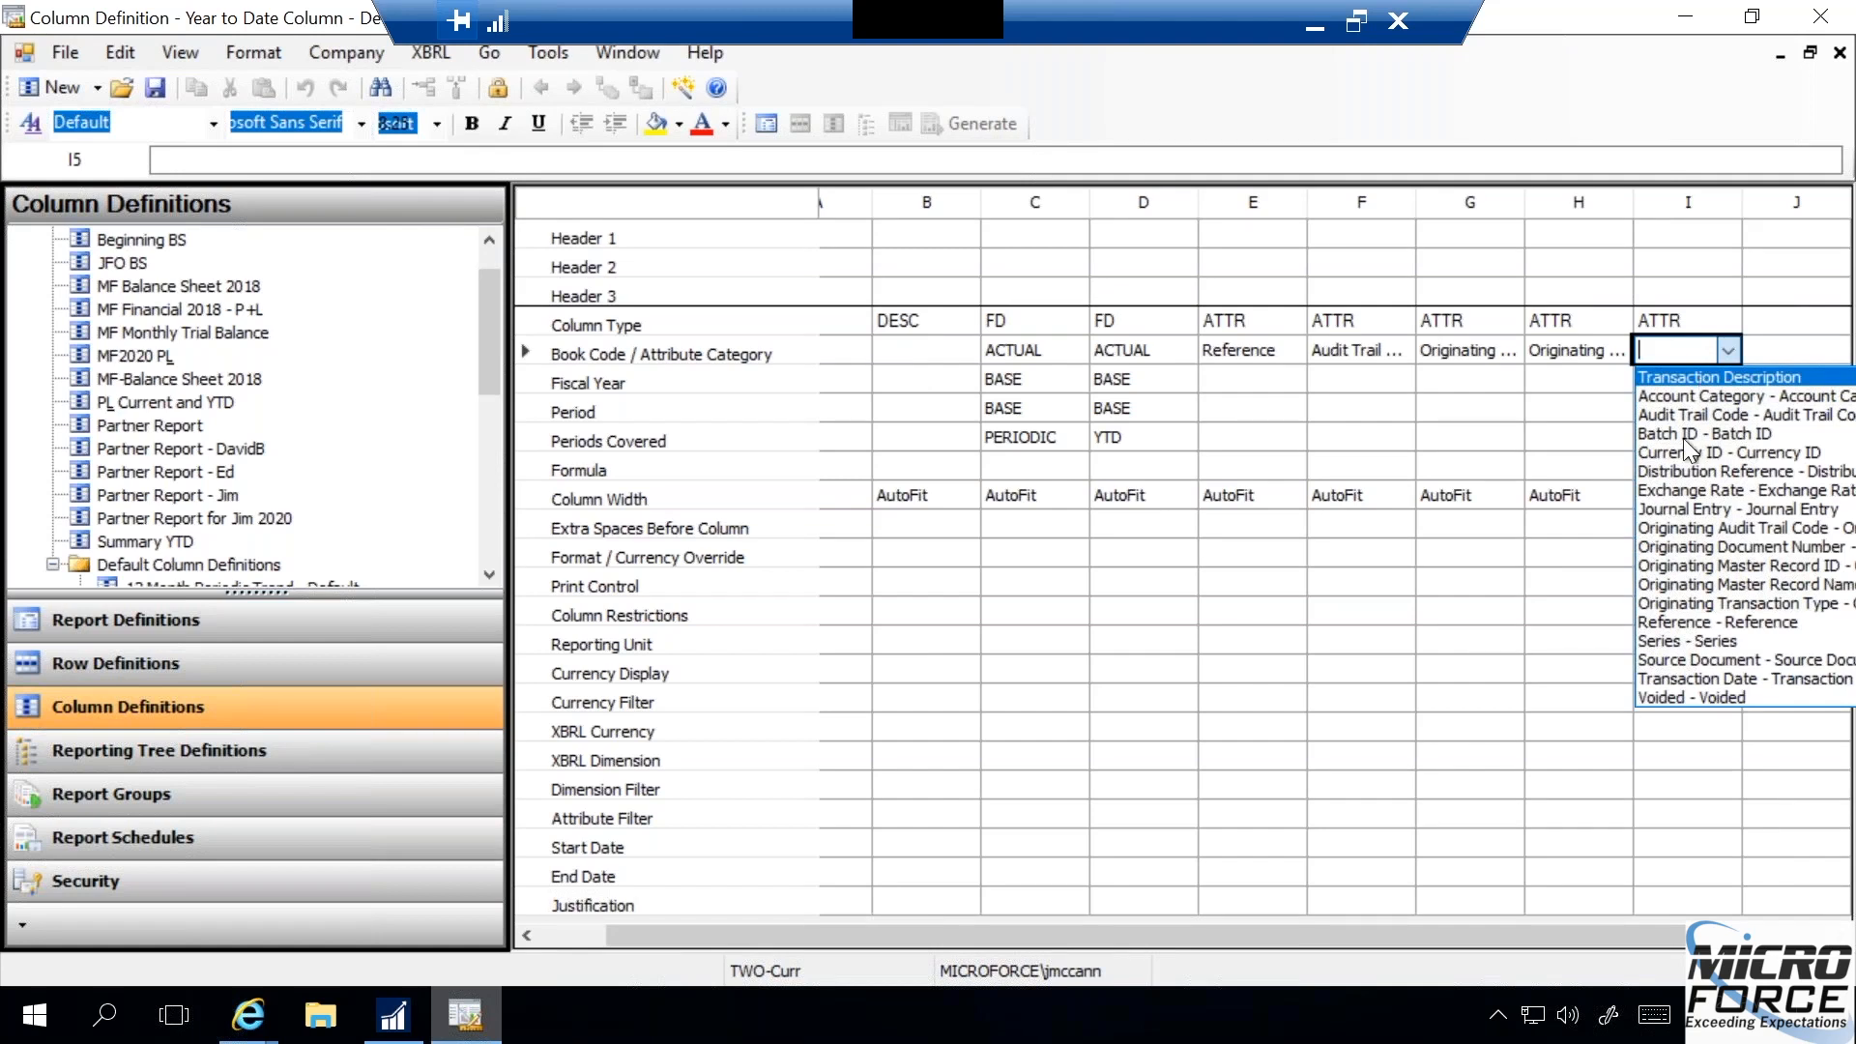
left_click(1678, 585)
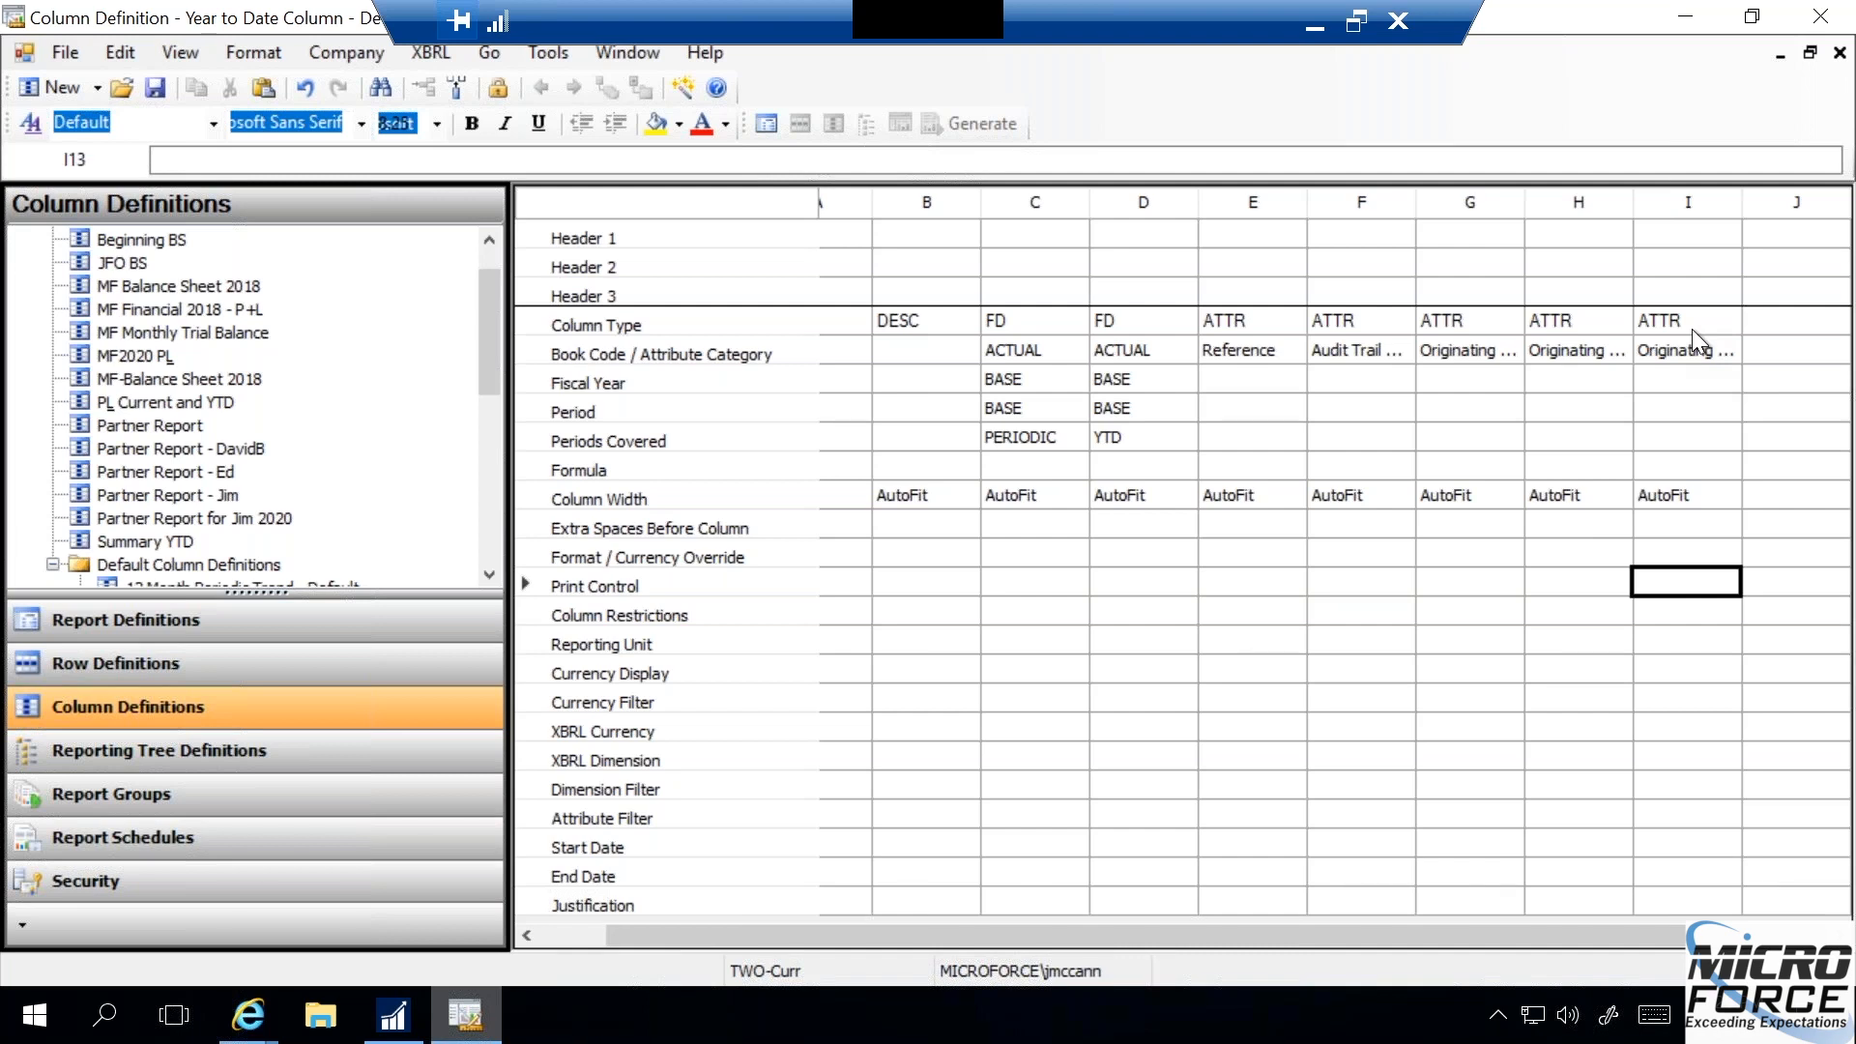
left_click_drag(1692, 329, 1234, 414)
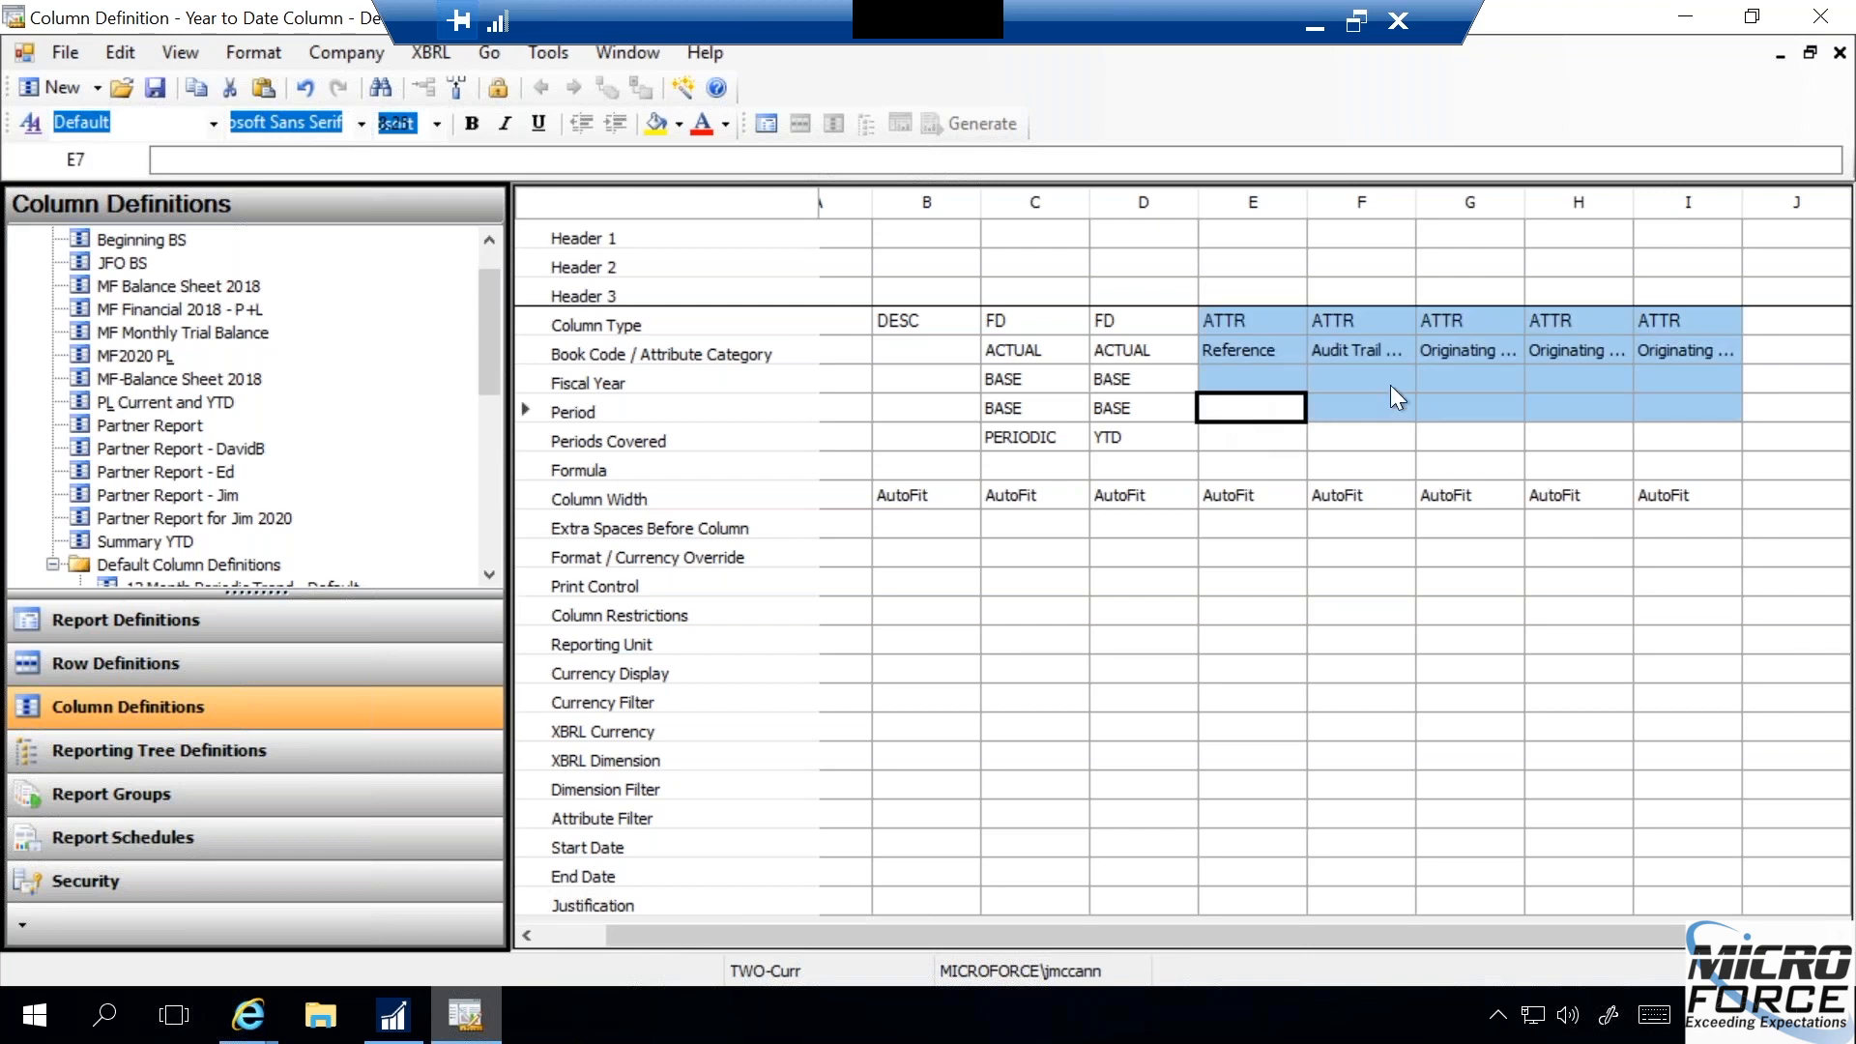
left_click(1775, 348)
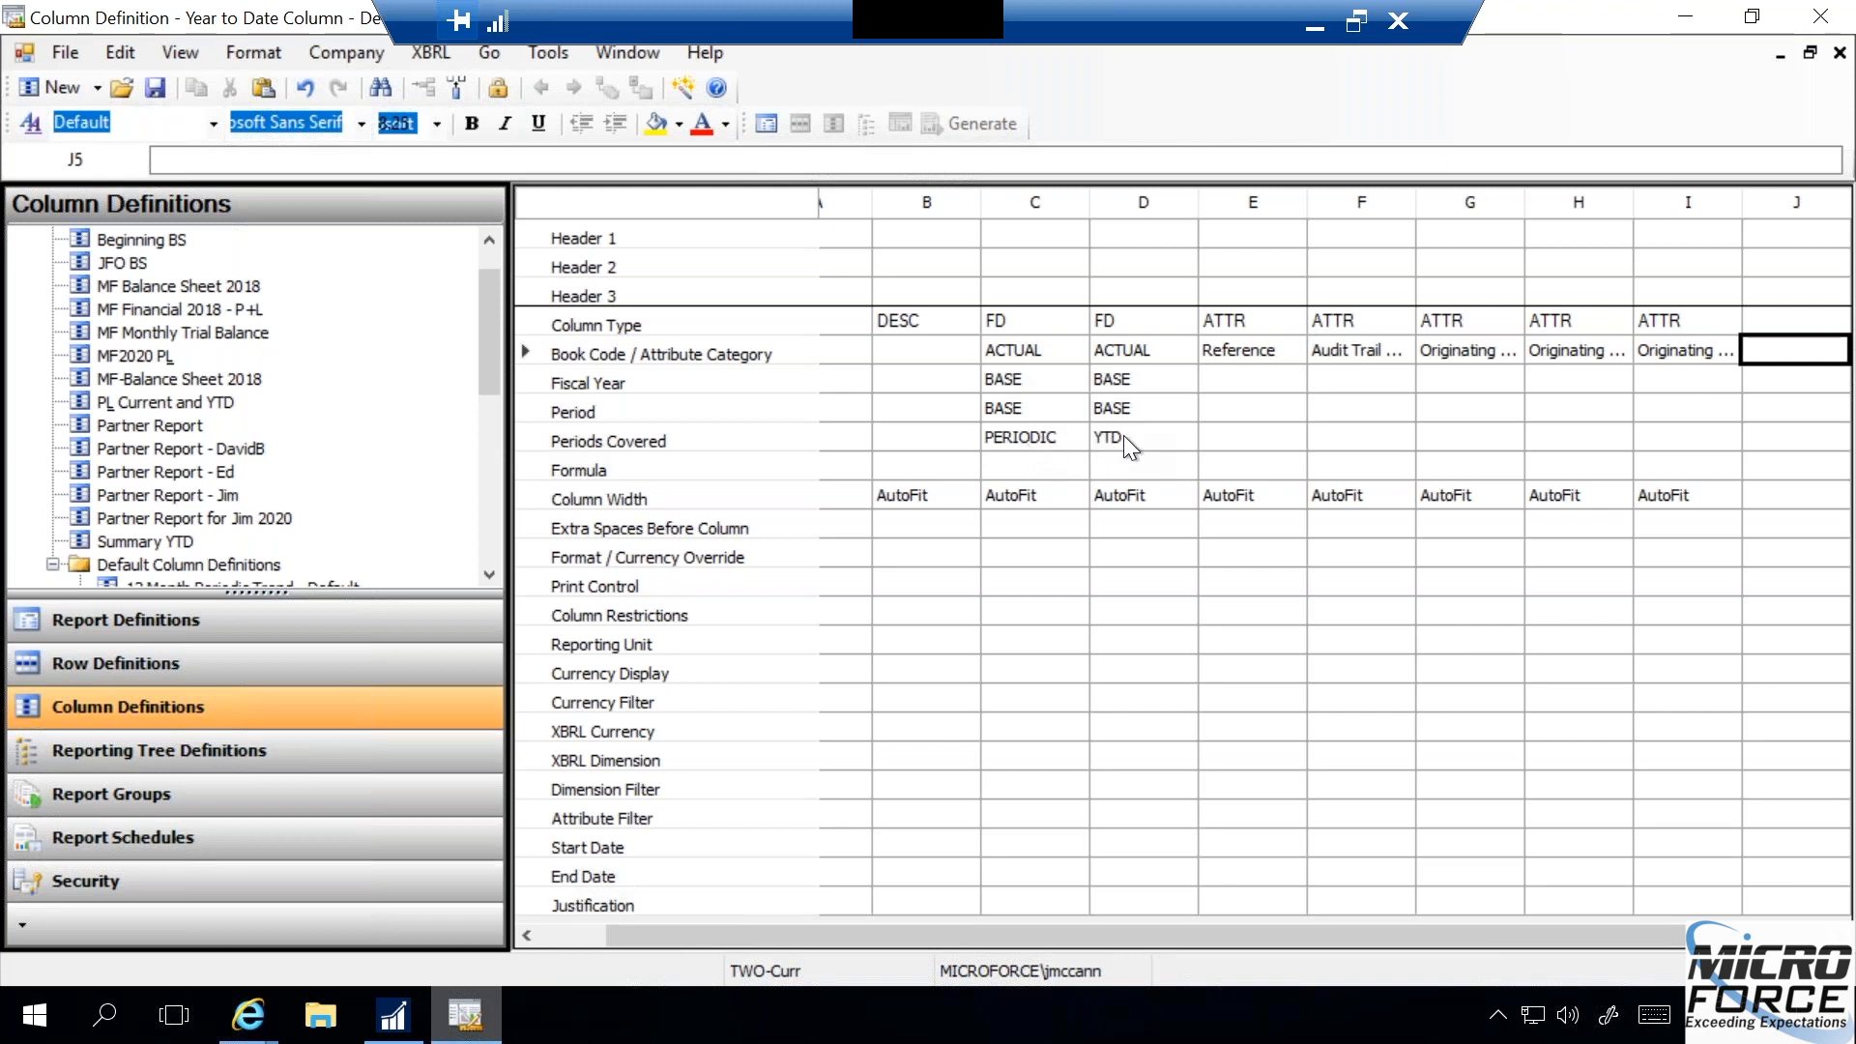
- Save and close the Year to Date Column - Default definition, and generate the Summary Trial Balance report
left_click(1839, 52)
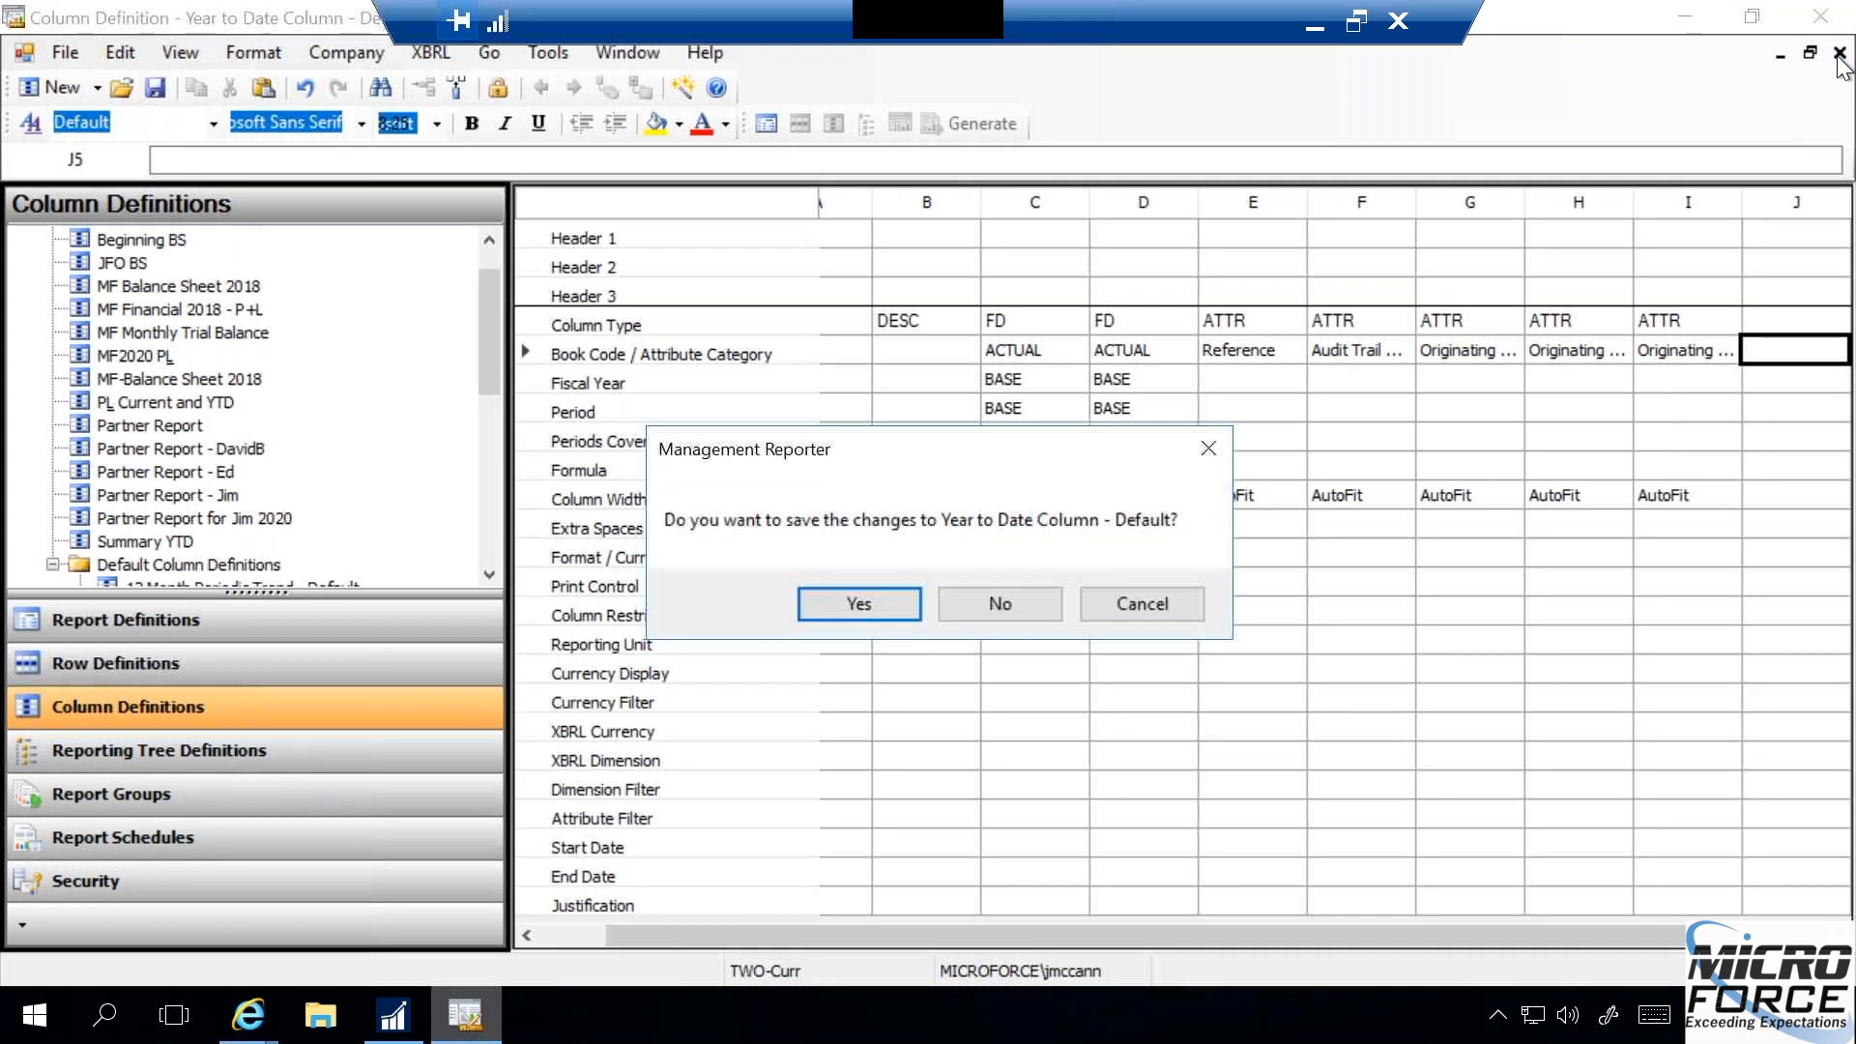
left_click(898, 603)
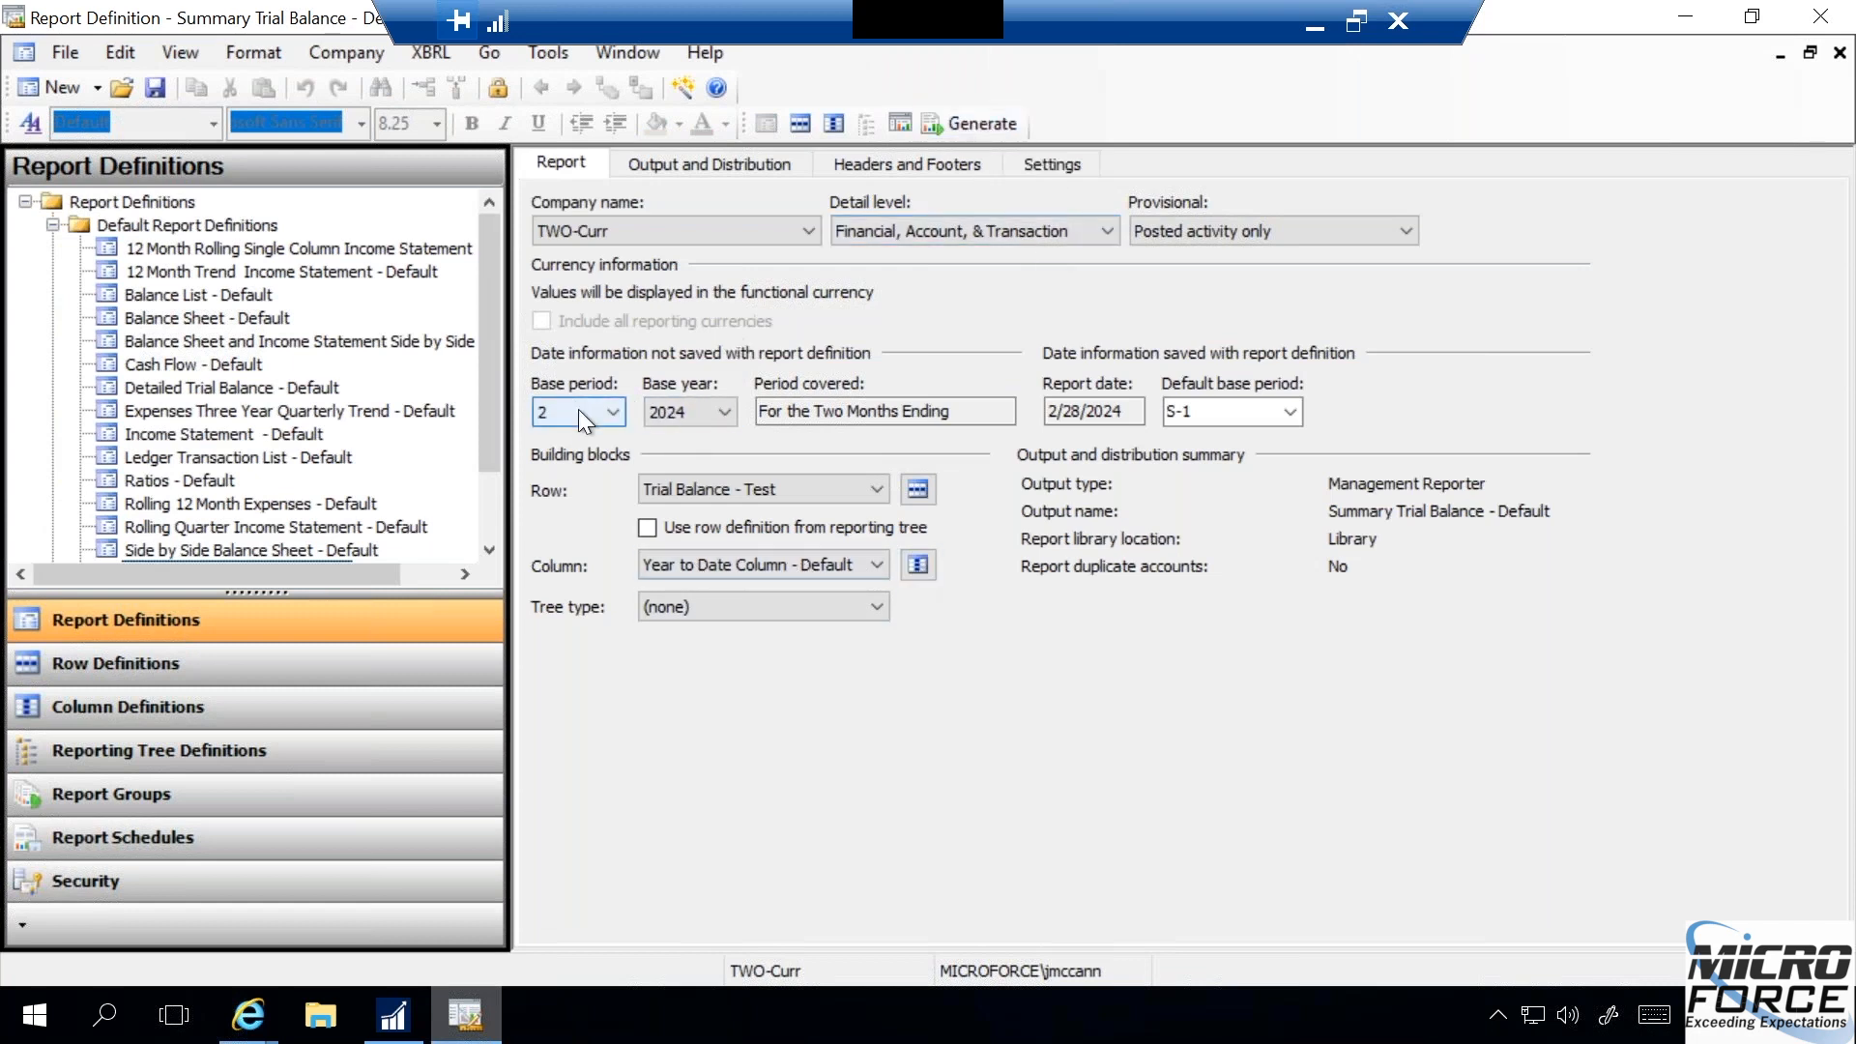
left_click(972, 121)
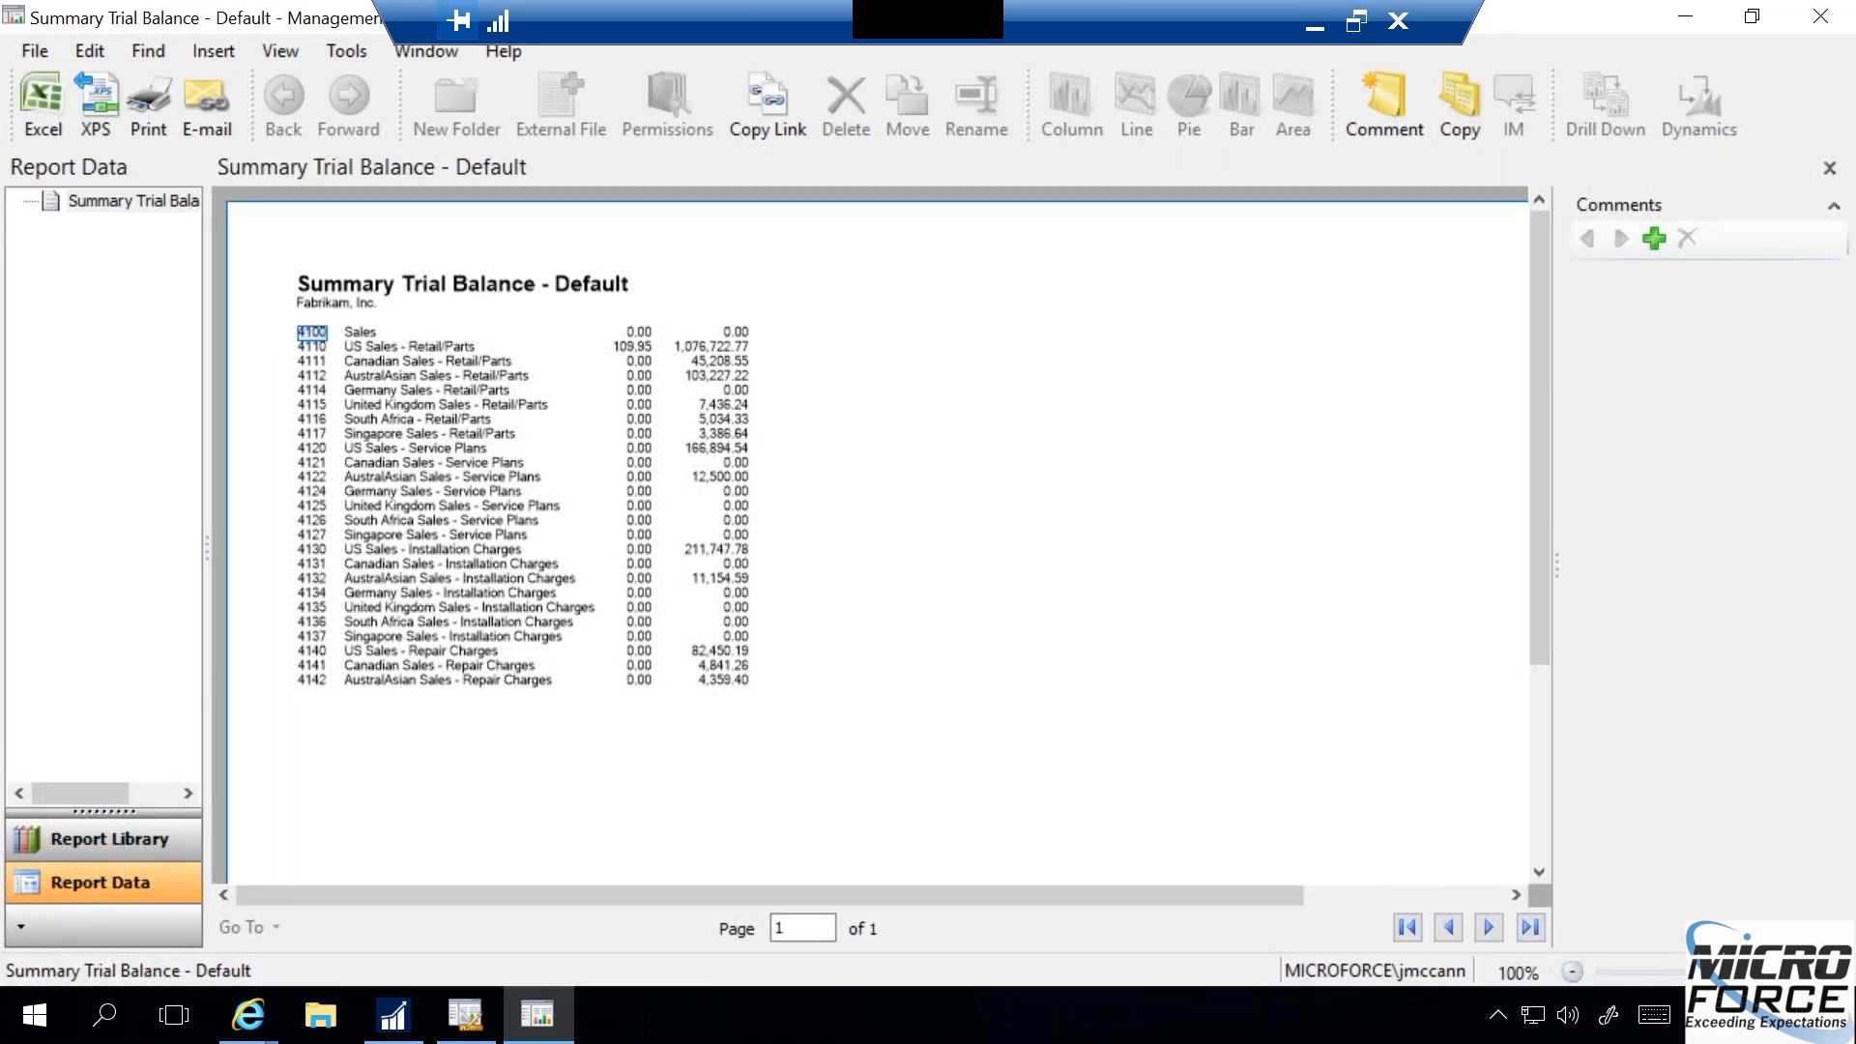
- Set the report zoom to 150% and drill down into the current-period amount of account 4110 US Sales - Retail/Parts
left_click(292, 54)
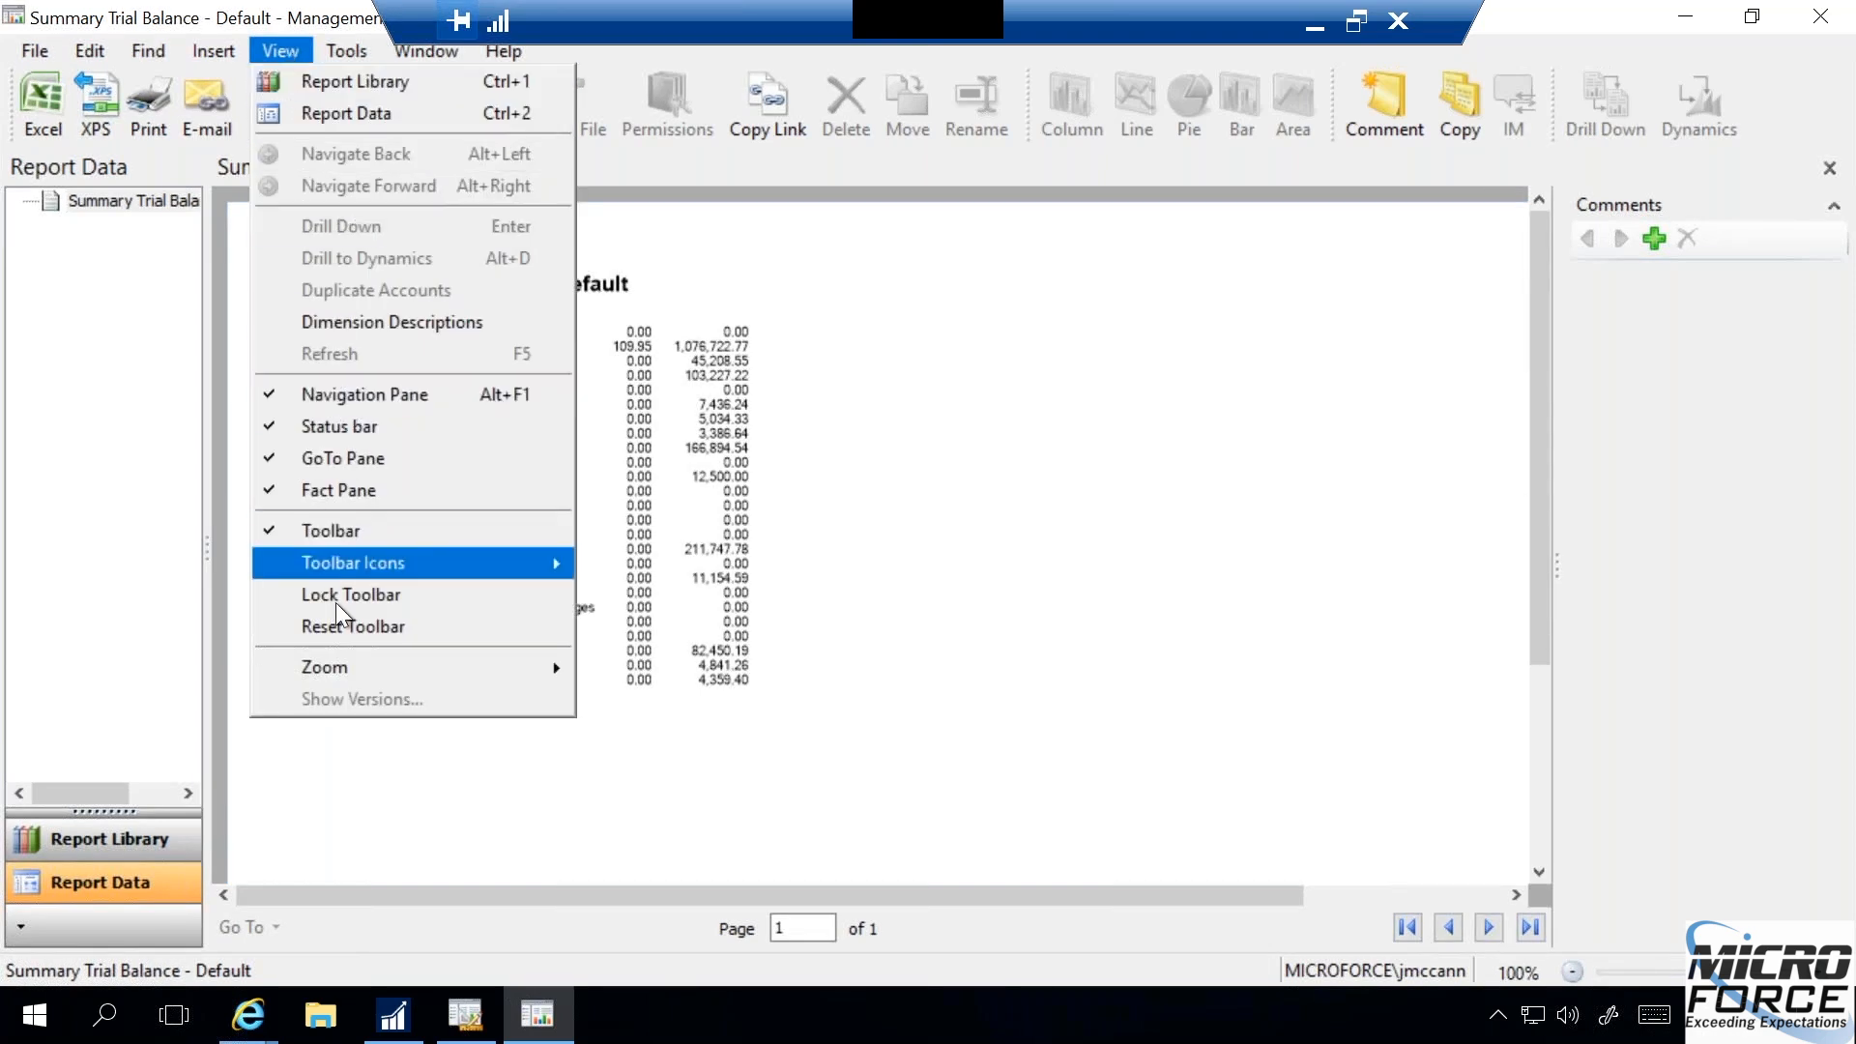
mouse_move(344, 663)
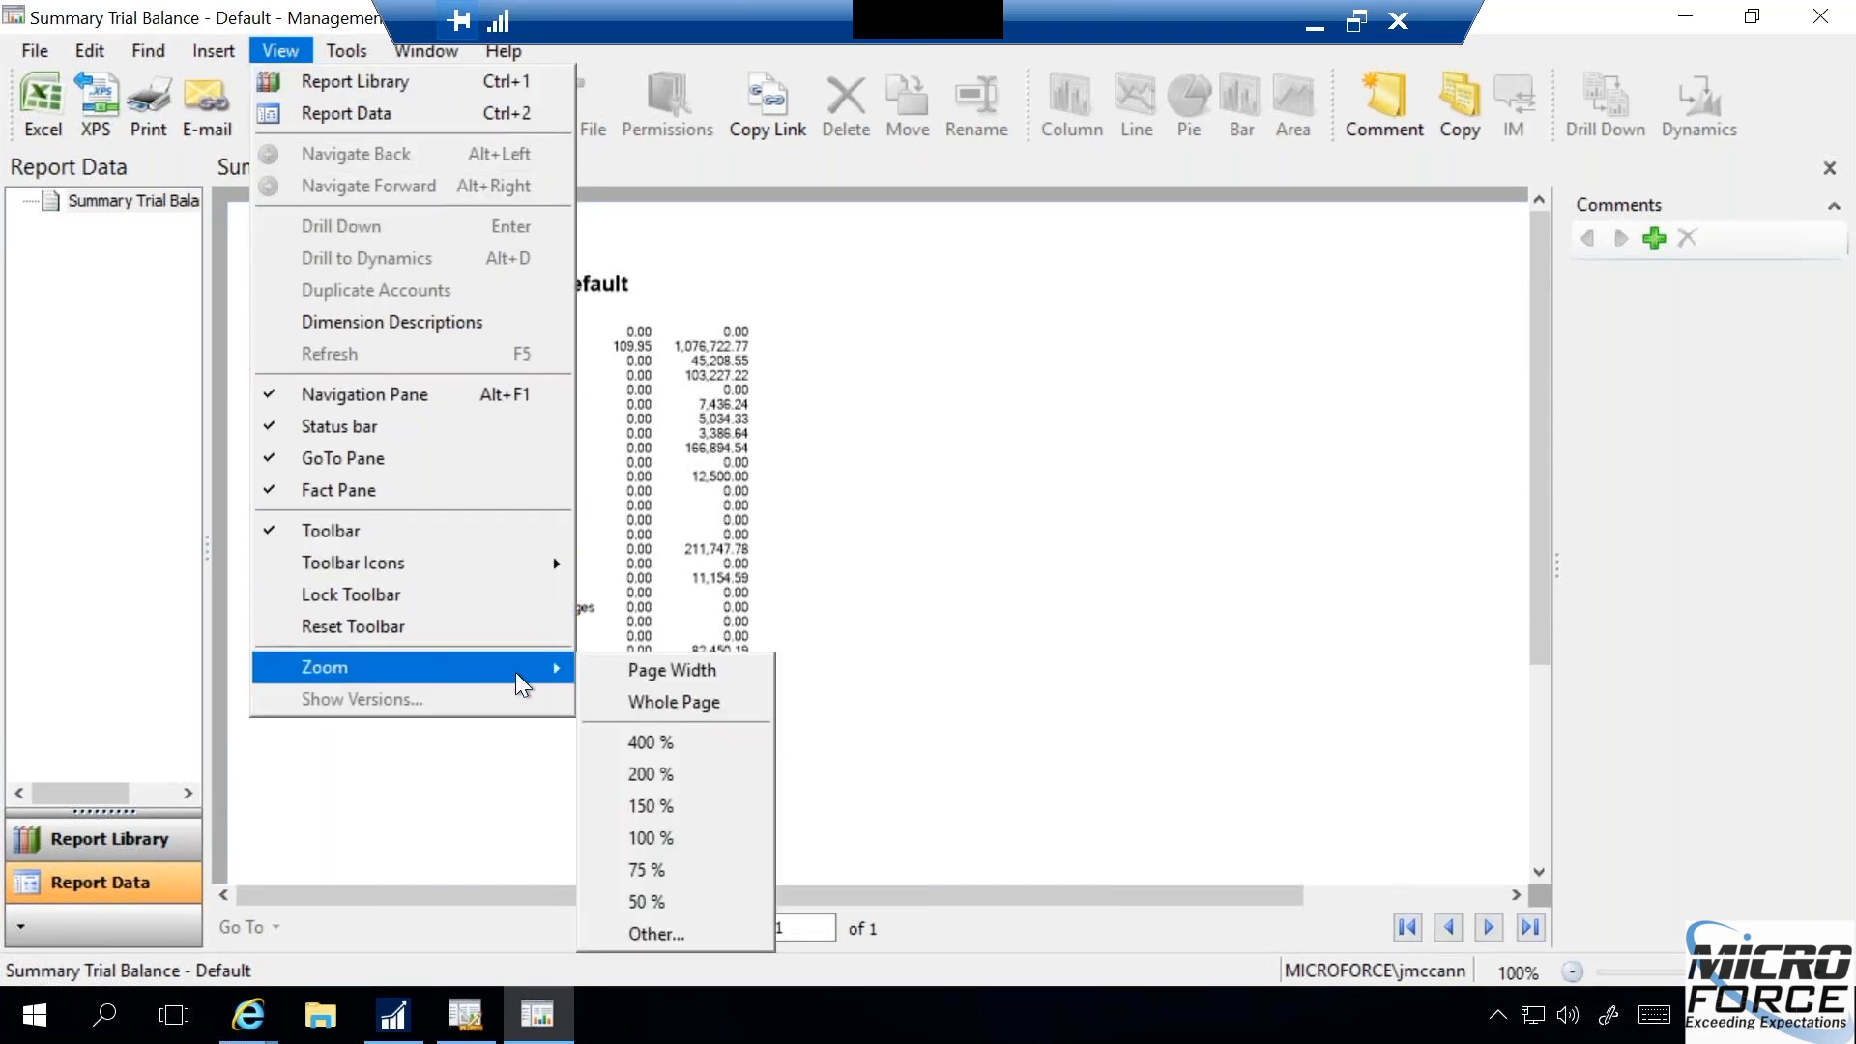
left_click(667, 802)
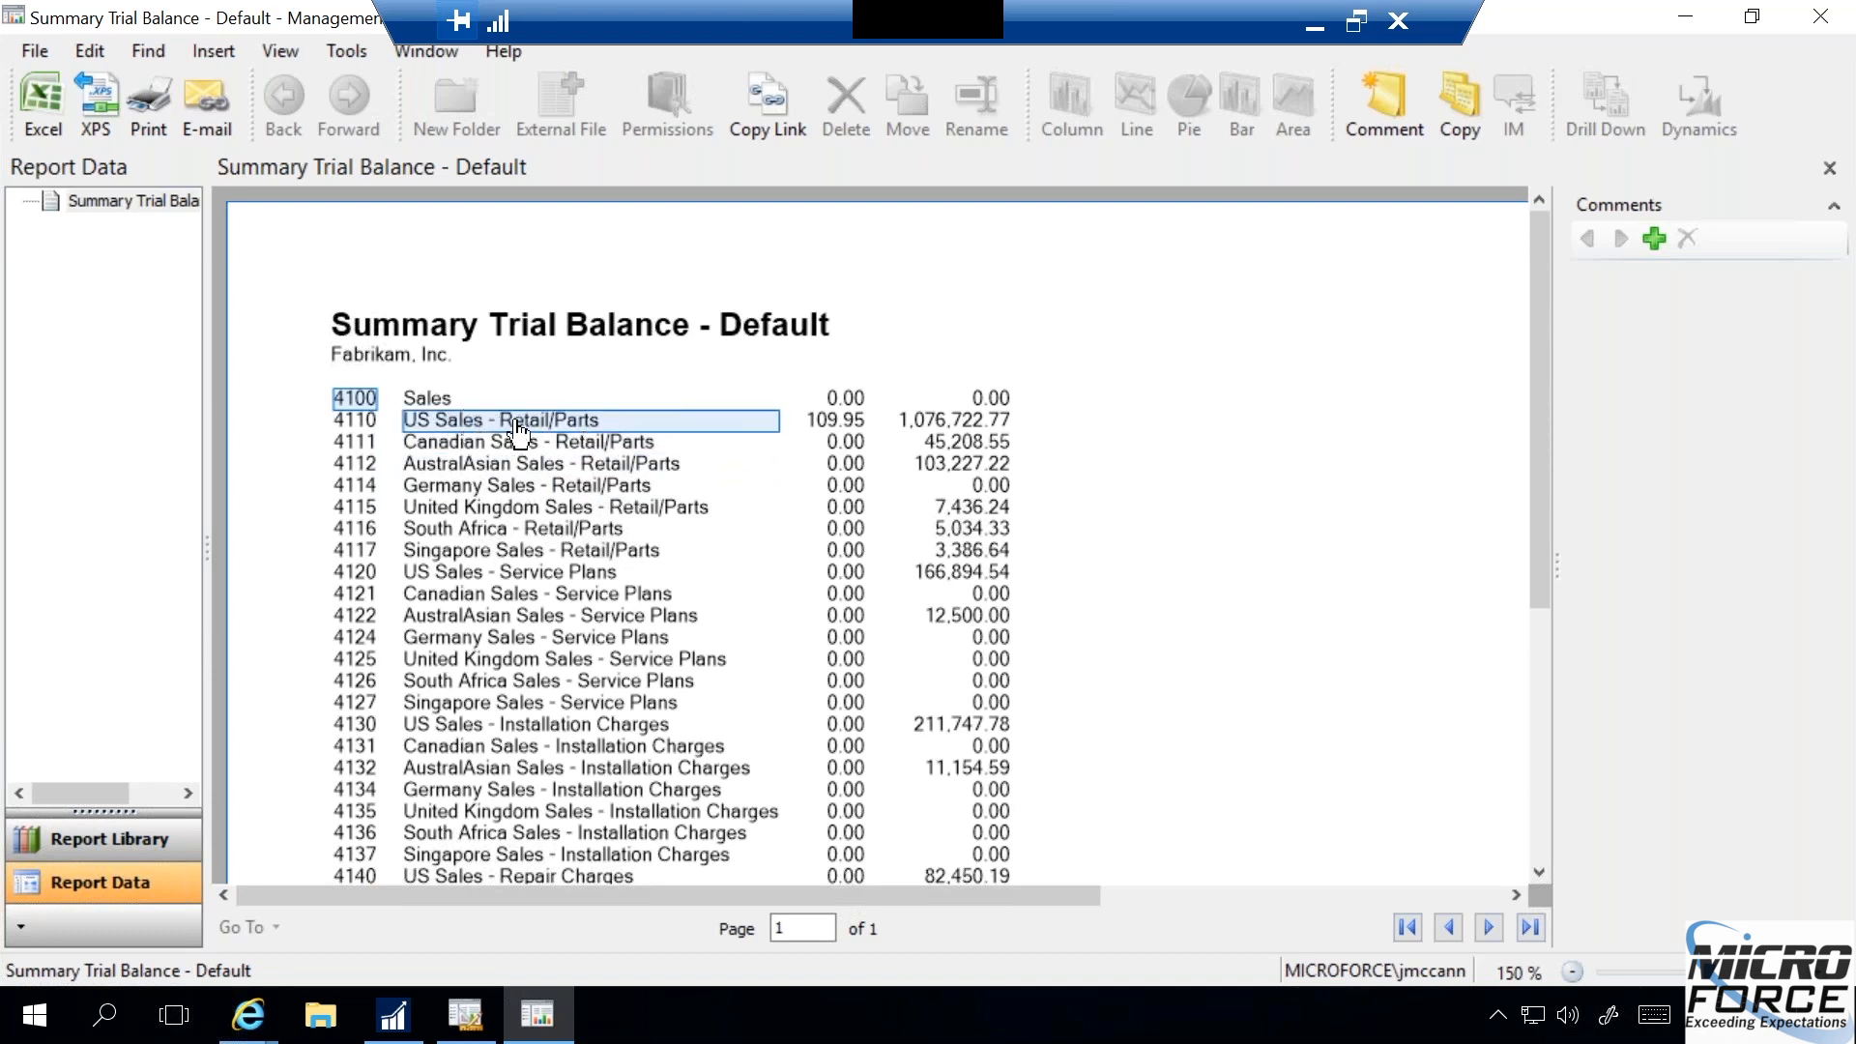
left_click(824, 425)
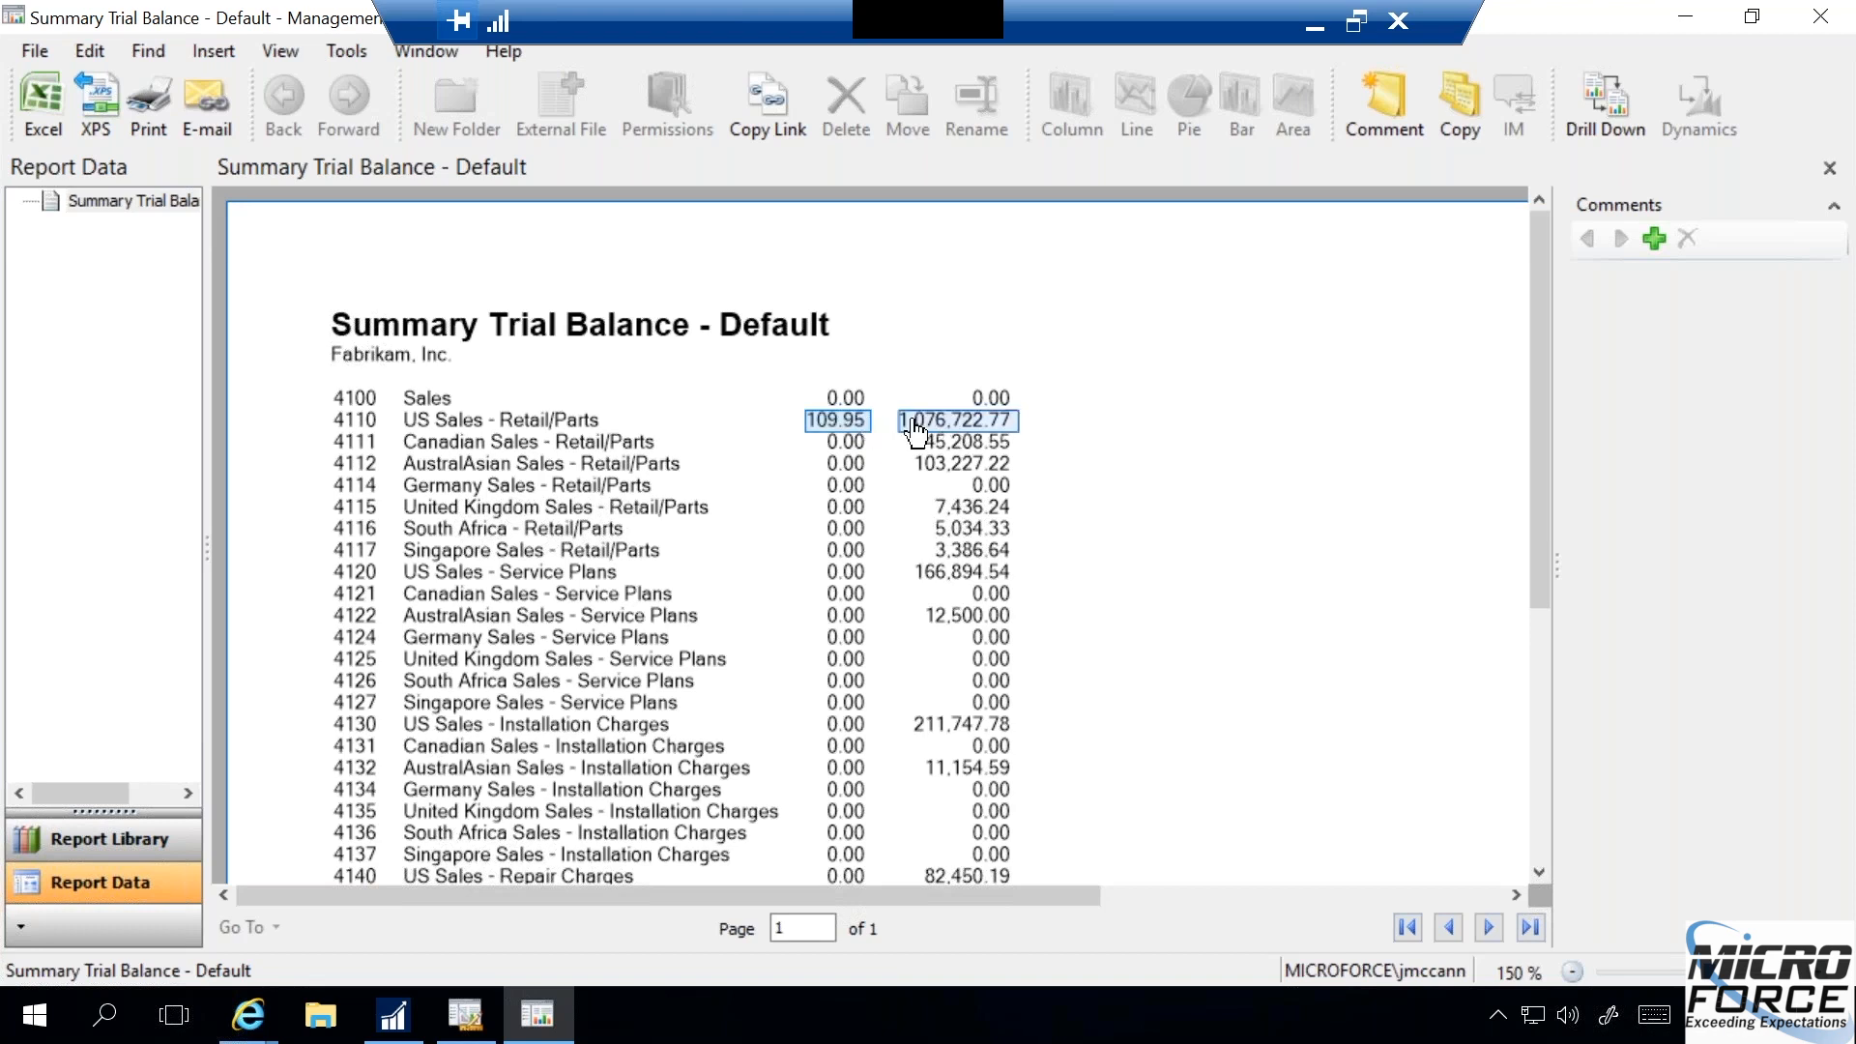
double_click(851, 432)
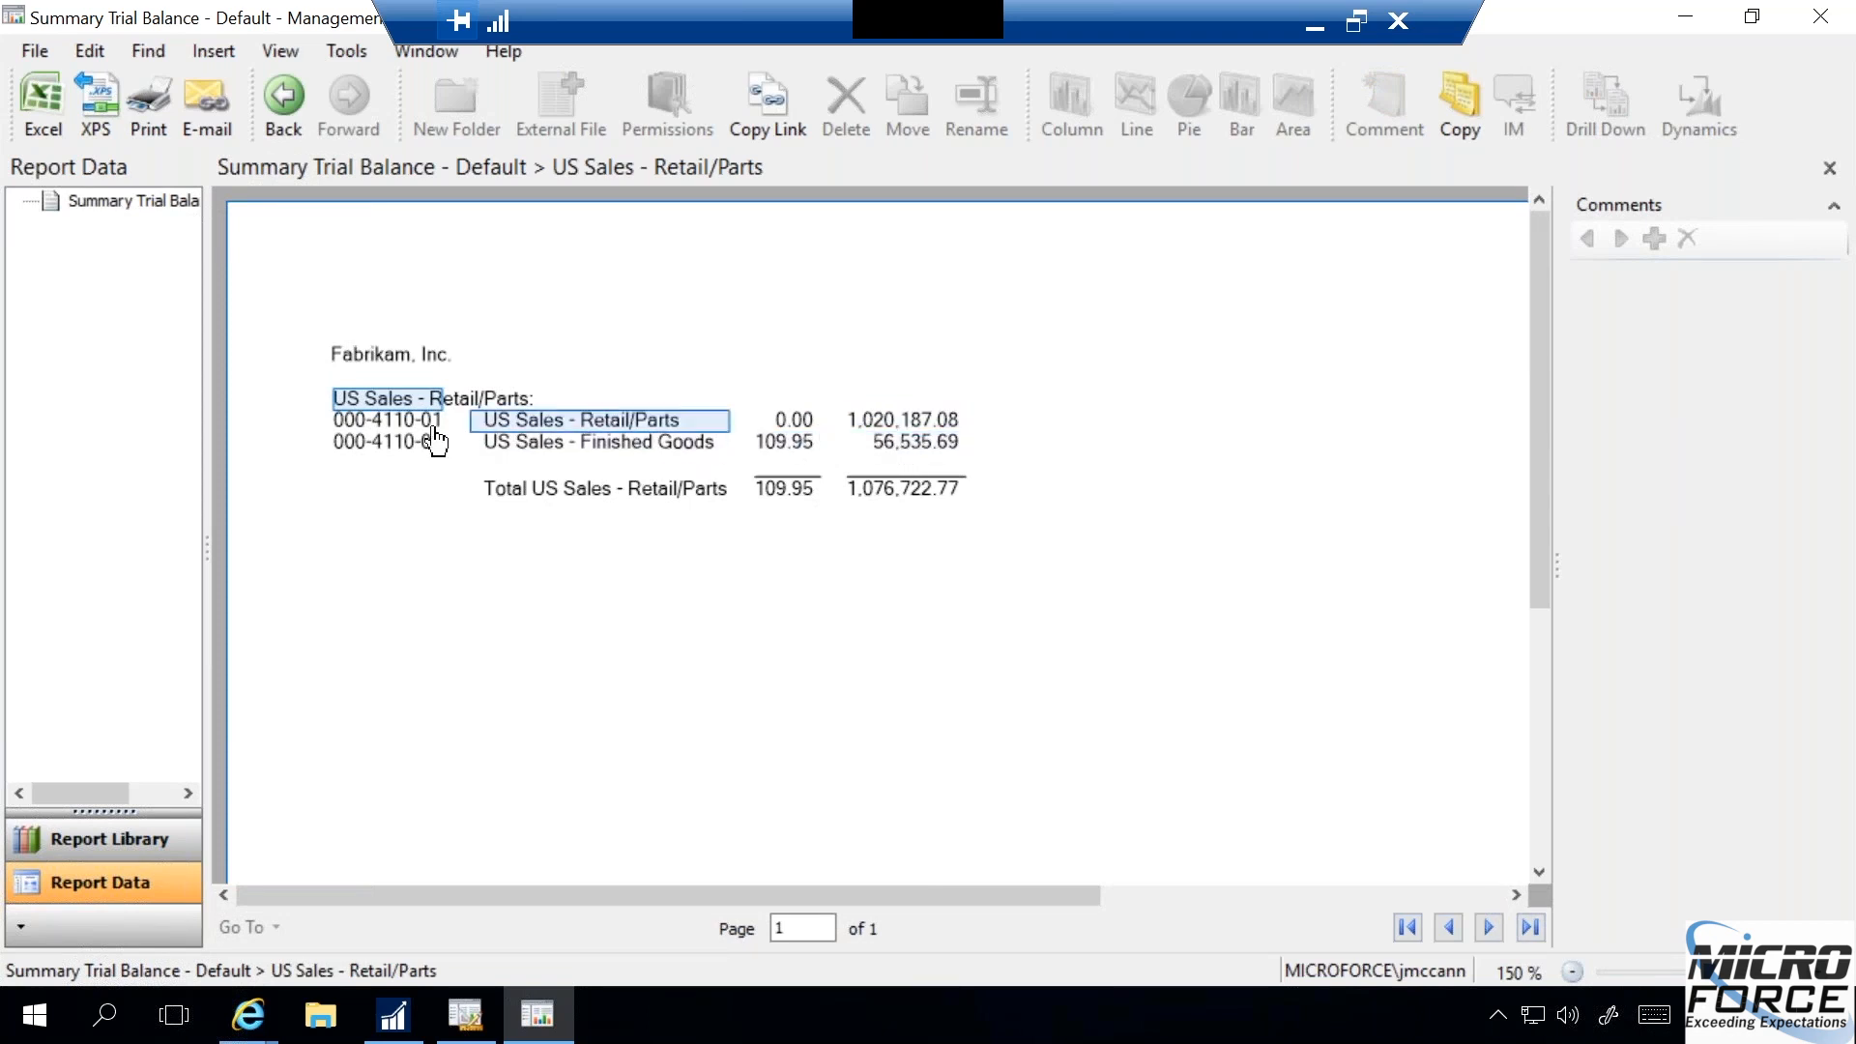
- Drill down into the transactions behind the current-period amount of account 000-4110-02 US Sales - Finished Goods
left_click(889, 450)
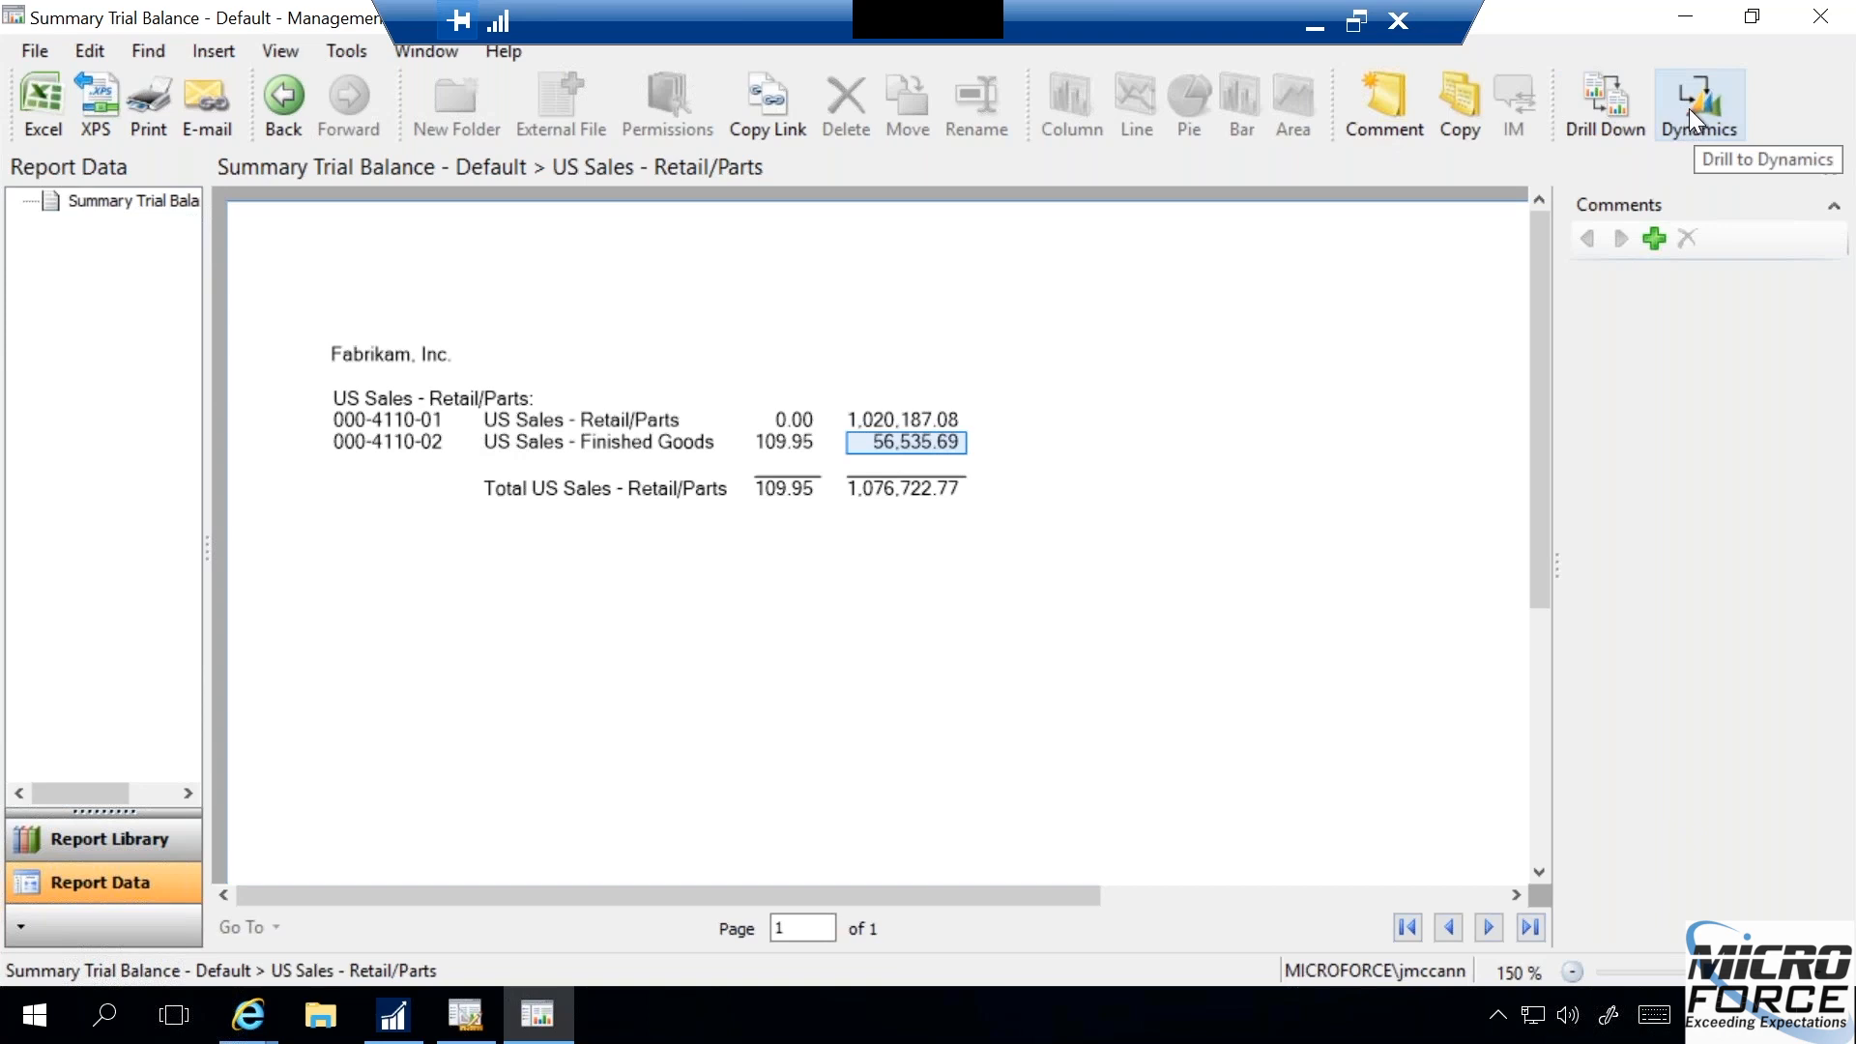
left_click(918, 422, "ctrl")
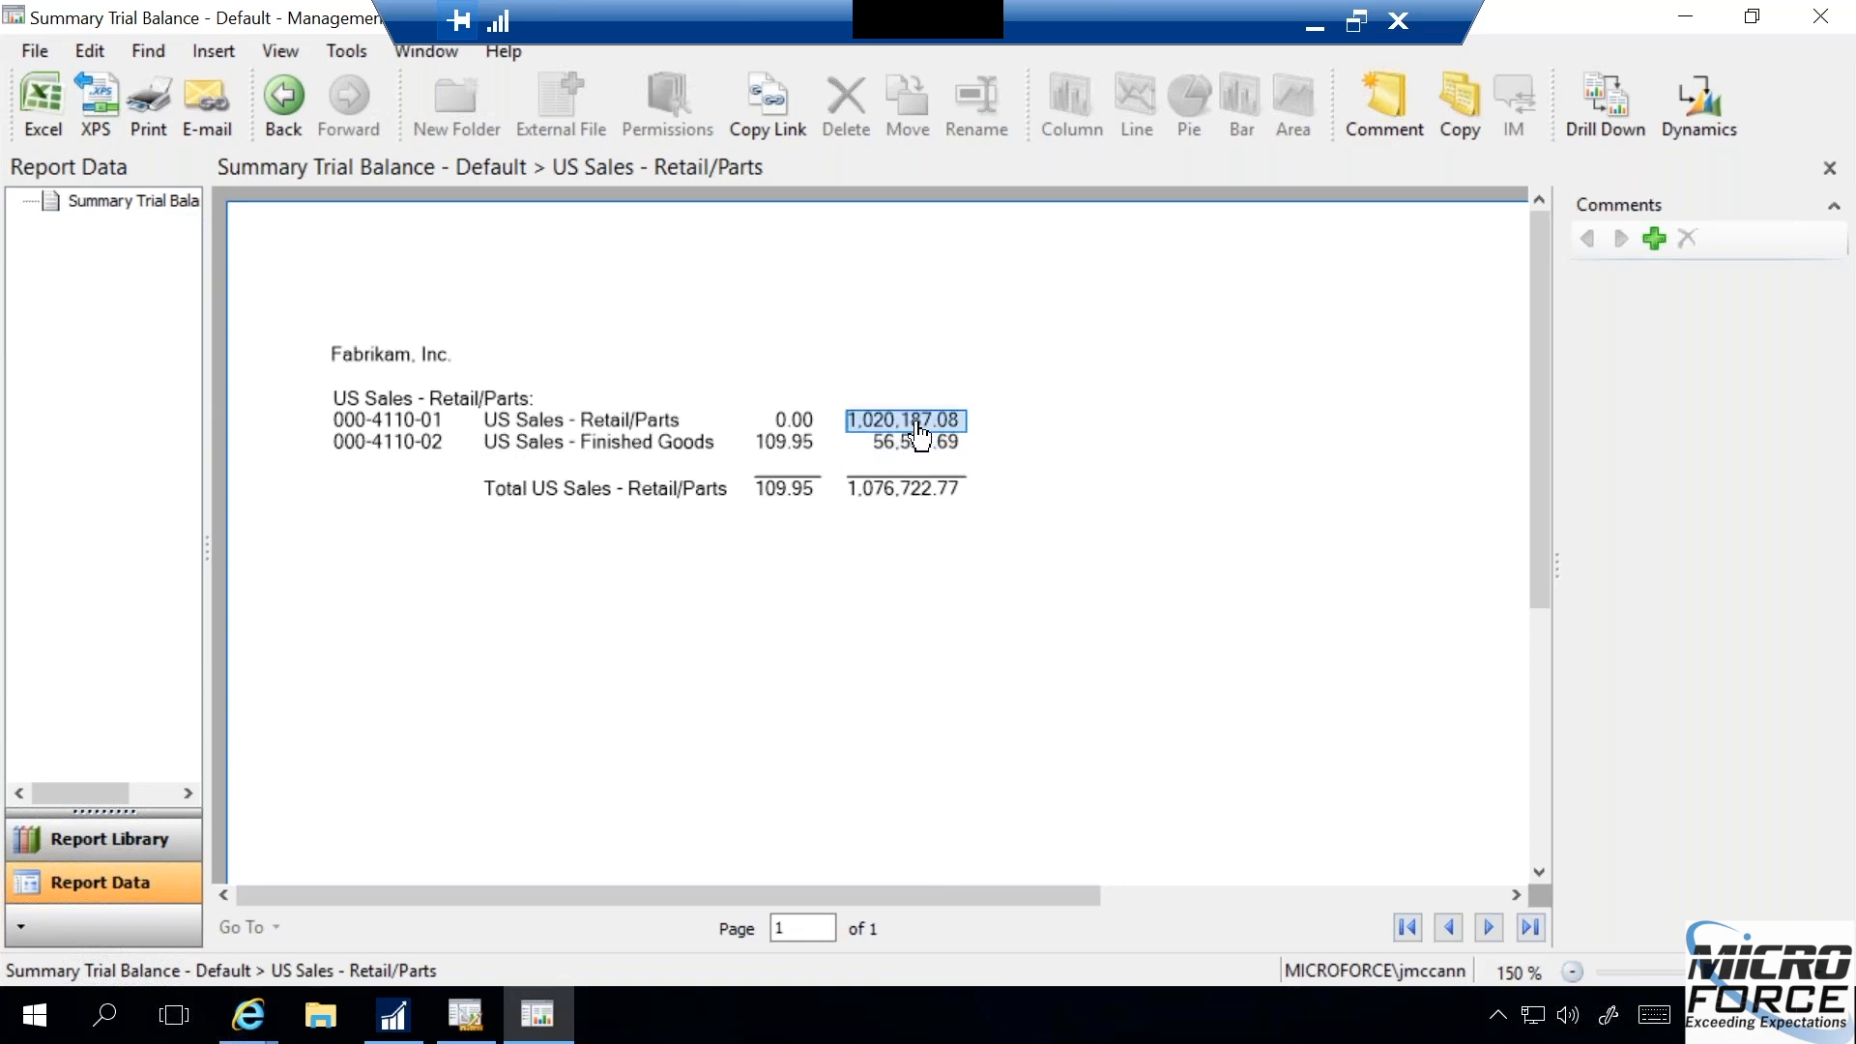
left_click(913, 447)
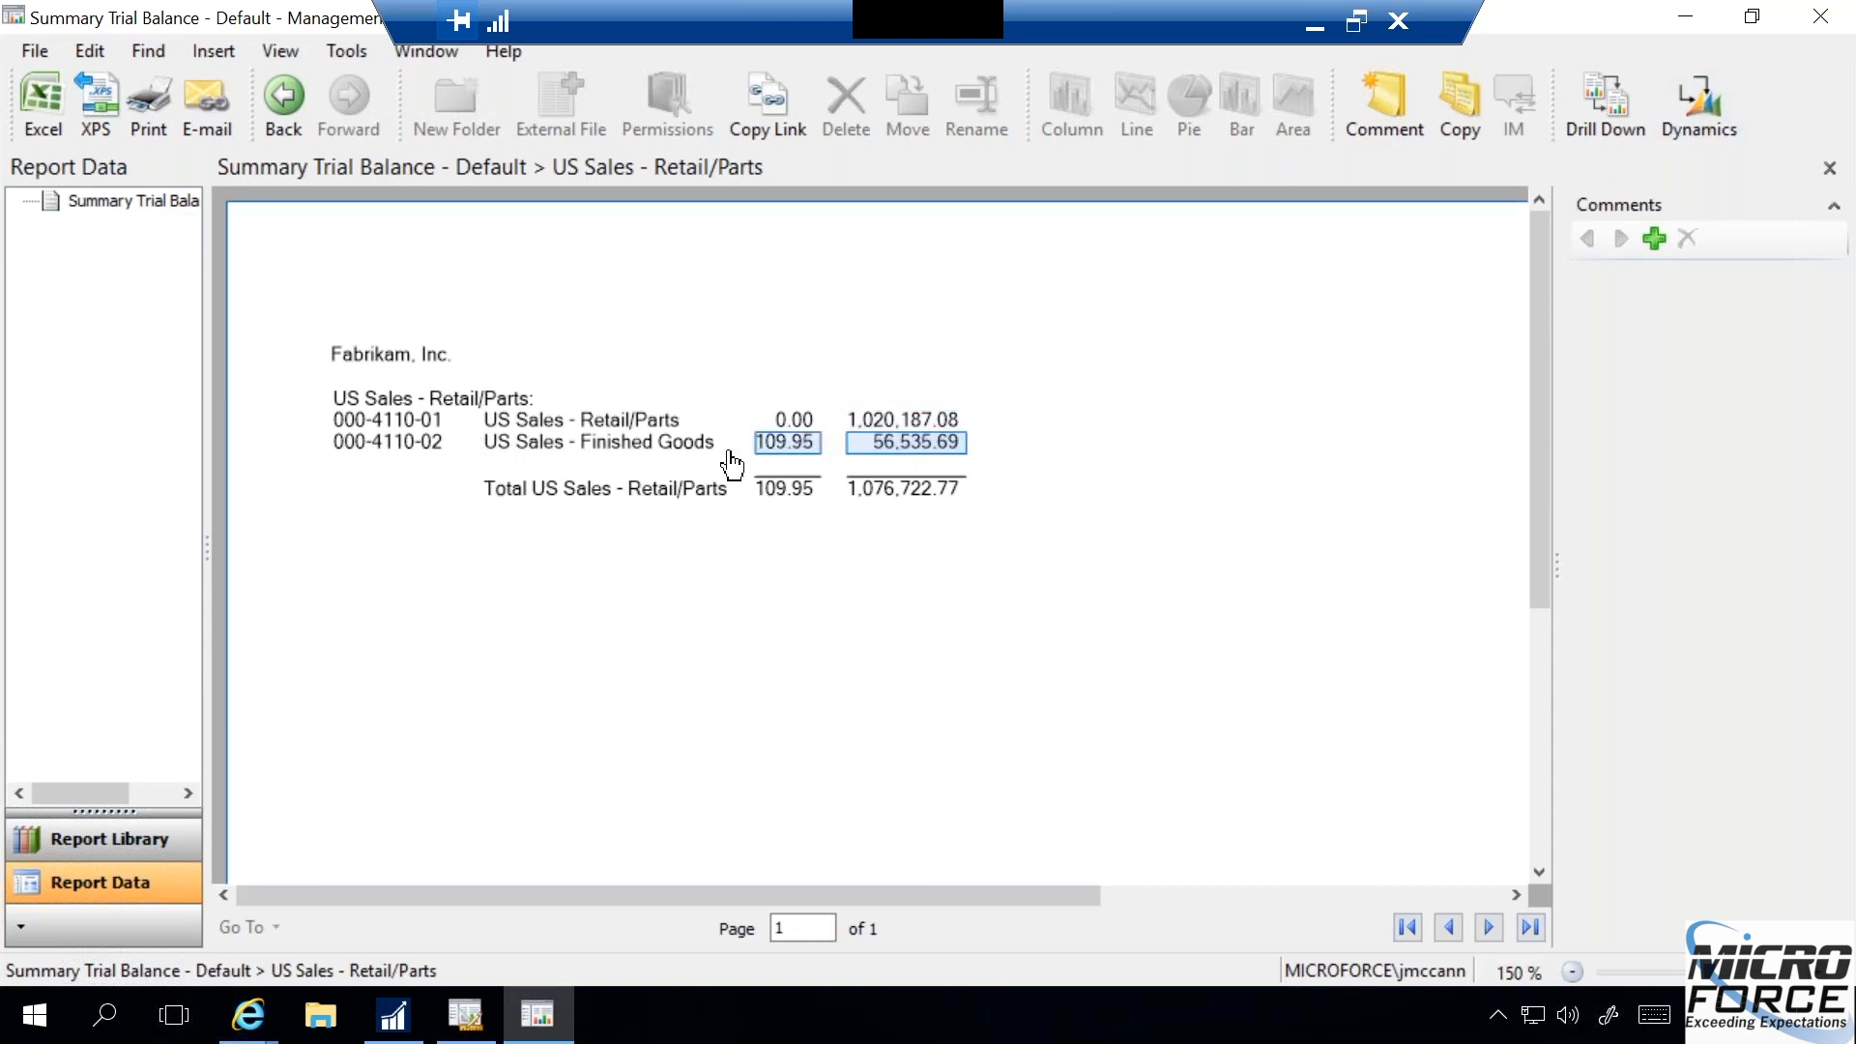
left_click(773, 446)
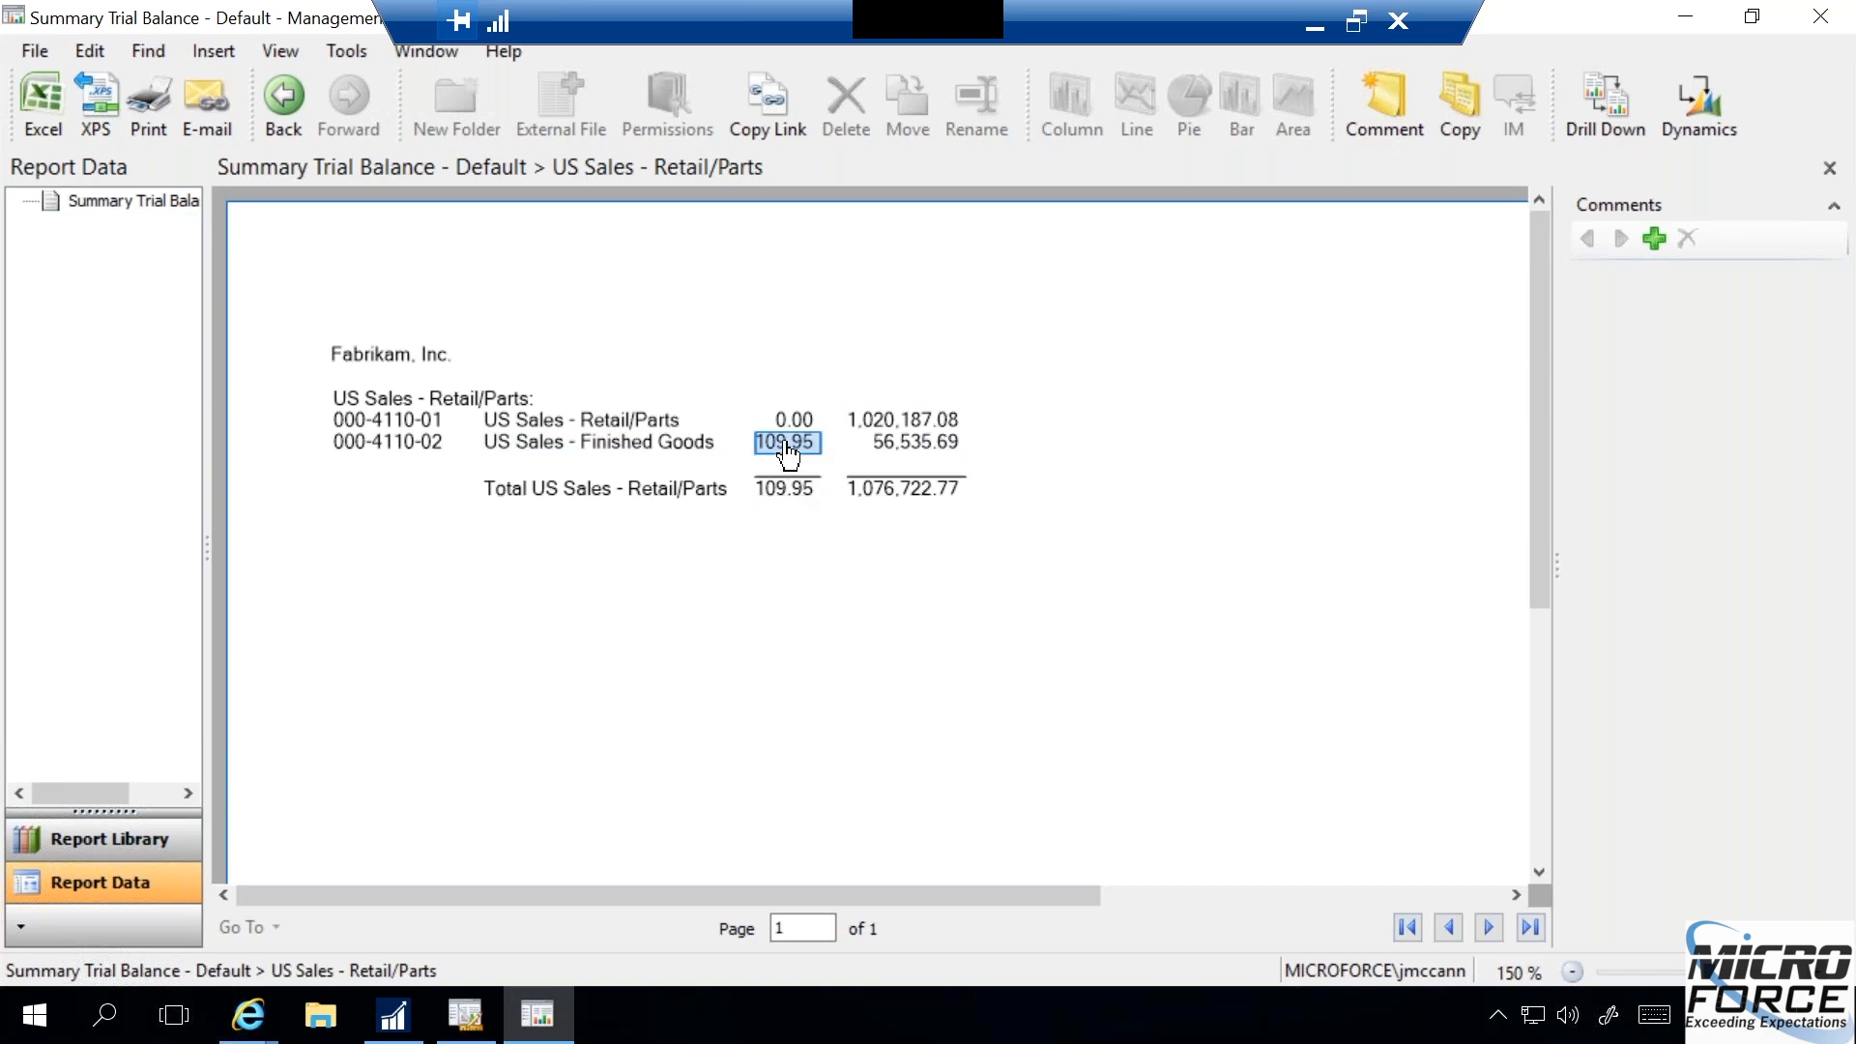
double_click(785, 447)
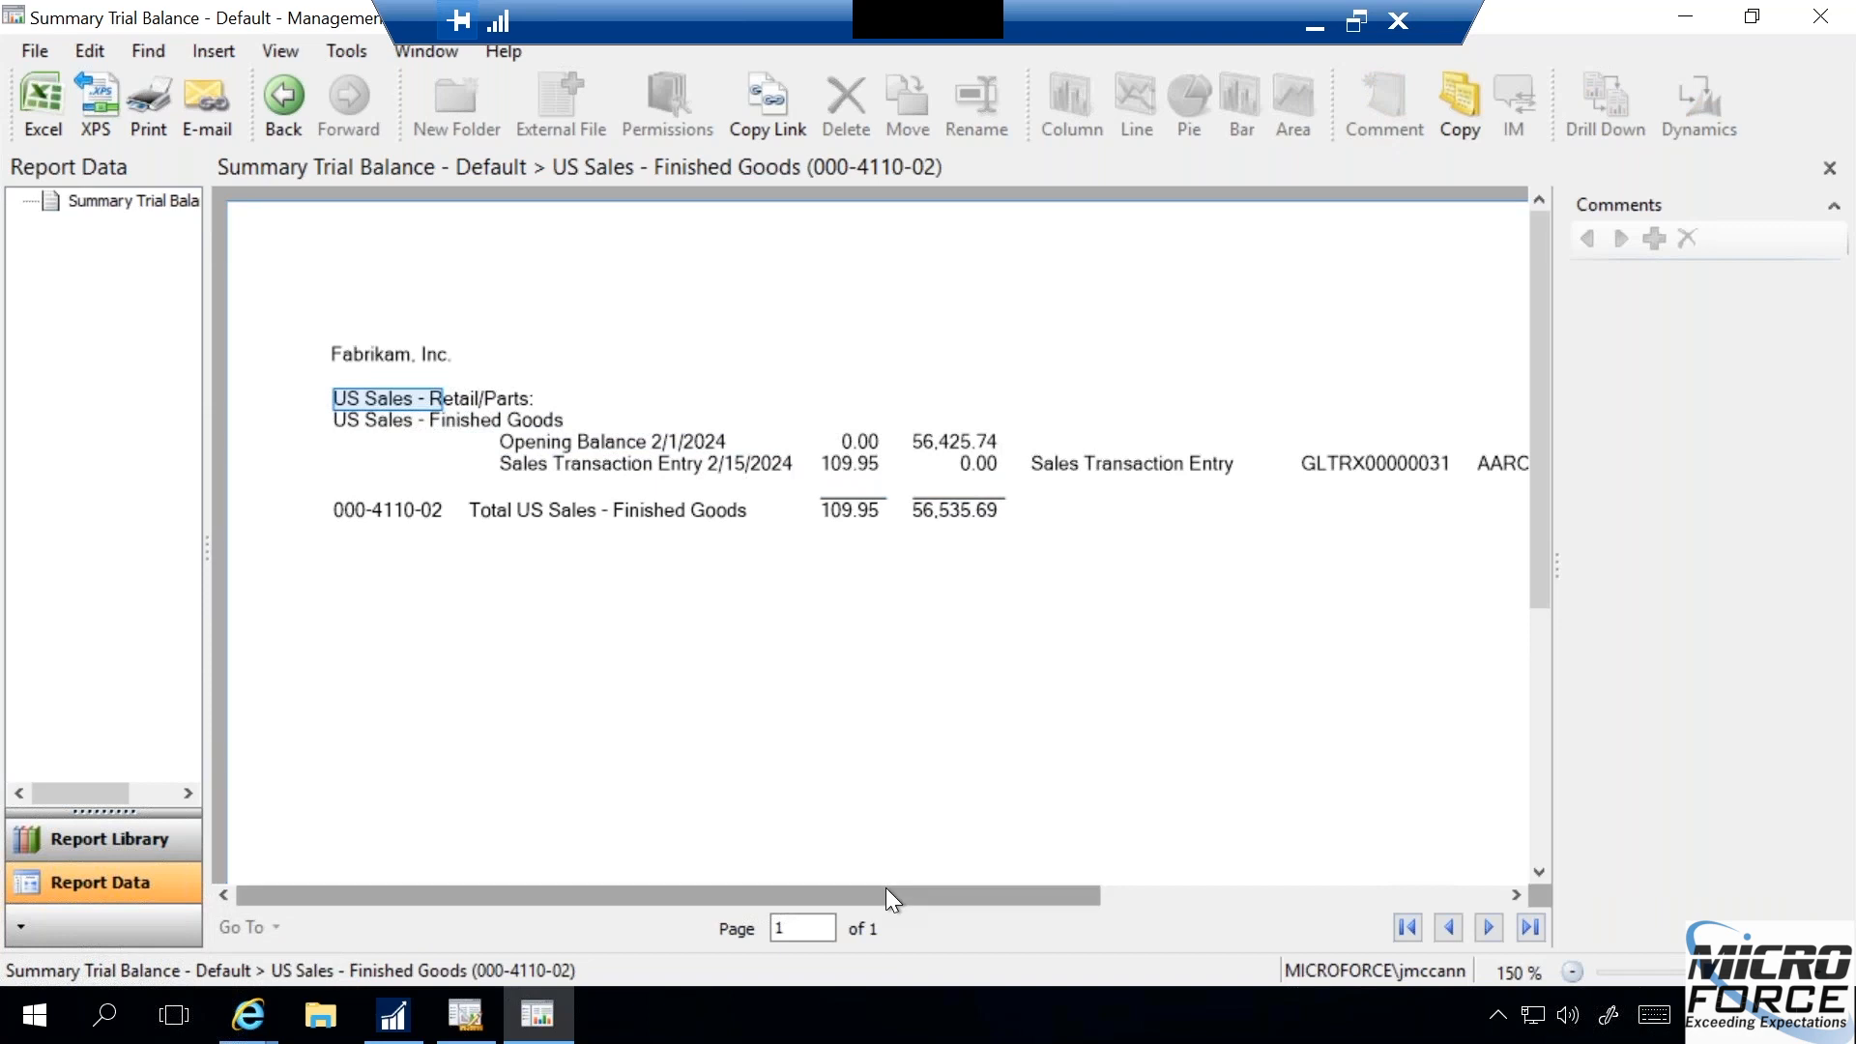
- Examine the attribute columns of the sales transaction entry, and go back to the top level of the Summary Trial Balance
left_click_drag(967, 897, 1280, 904)
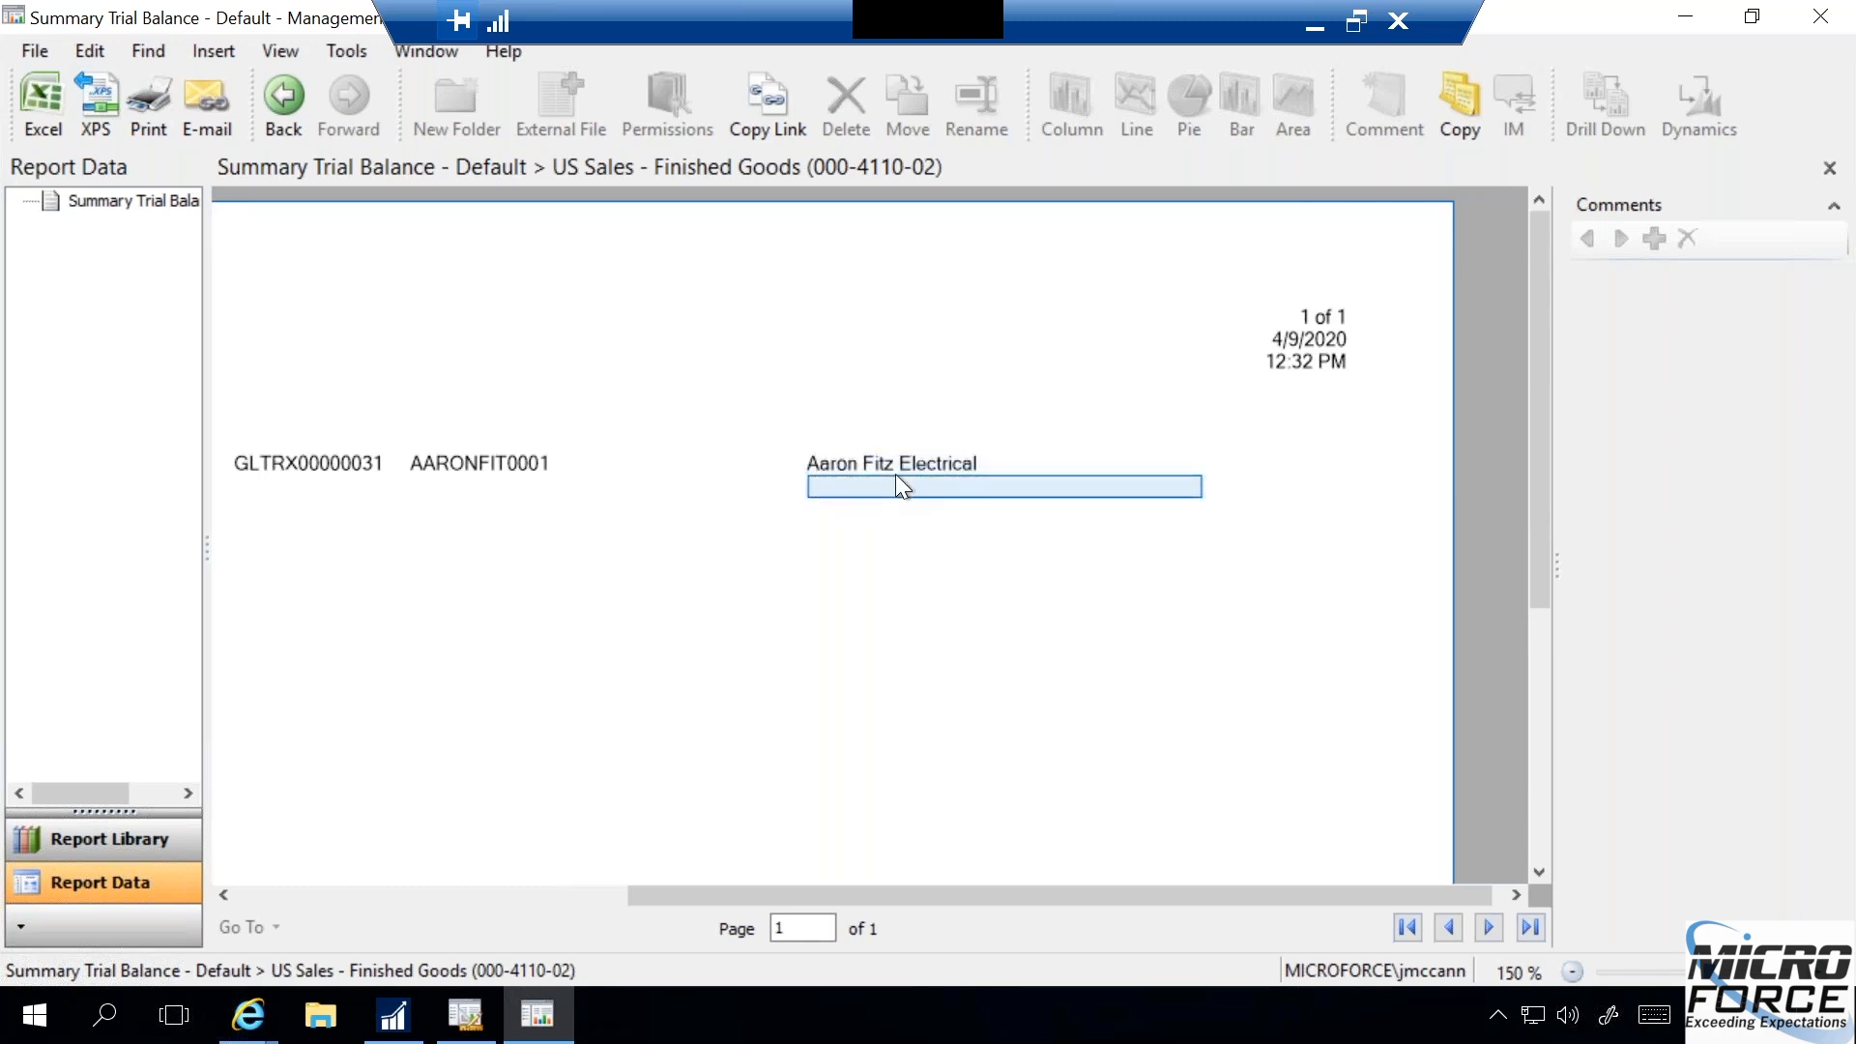
left_click_drag(771, 894, 680, 896)
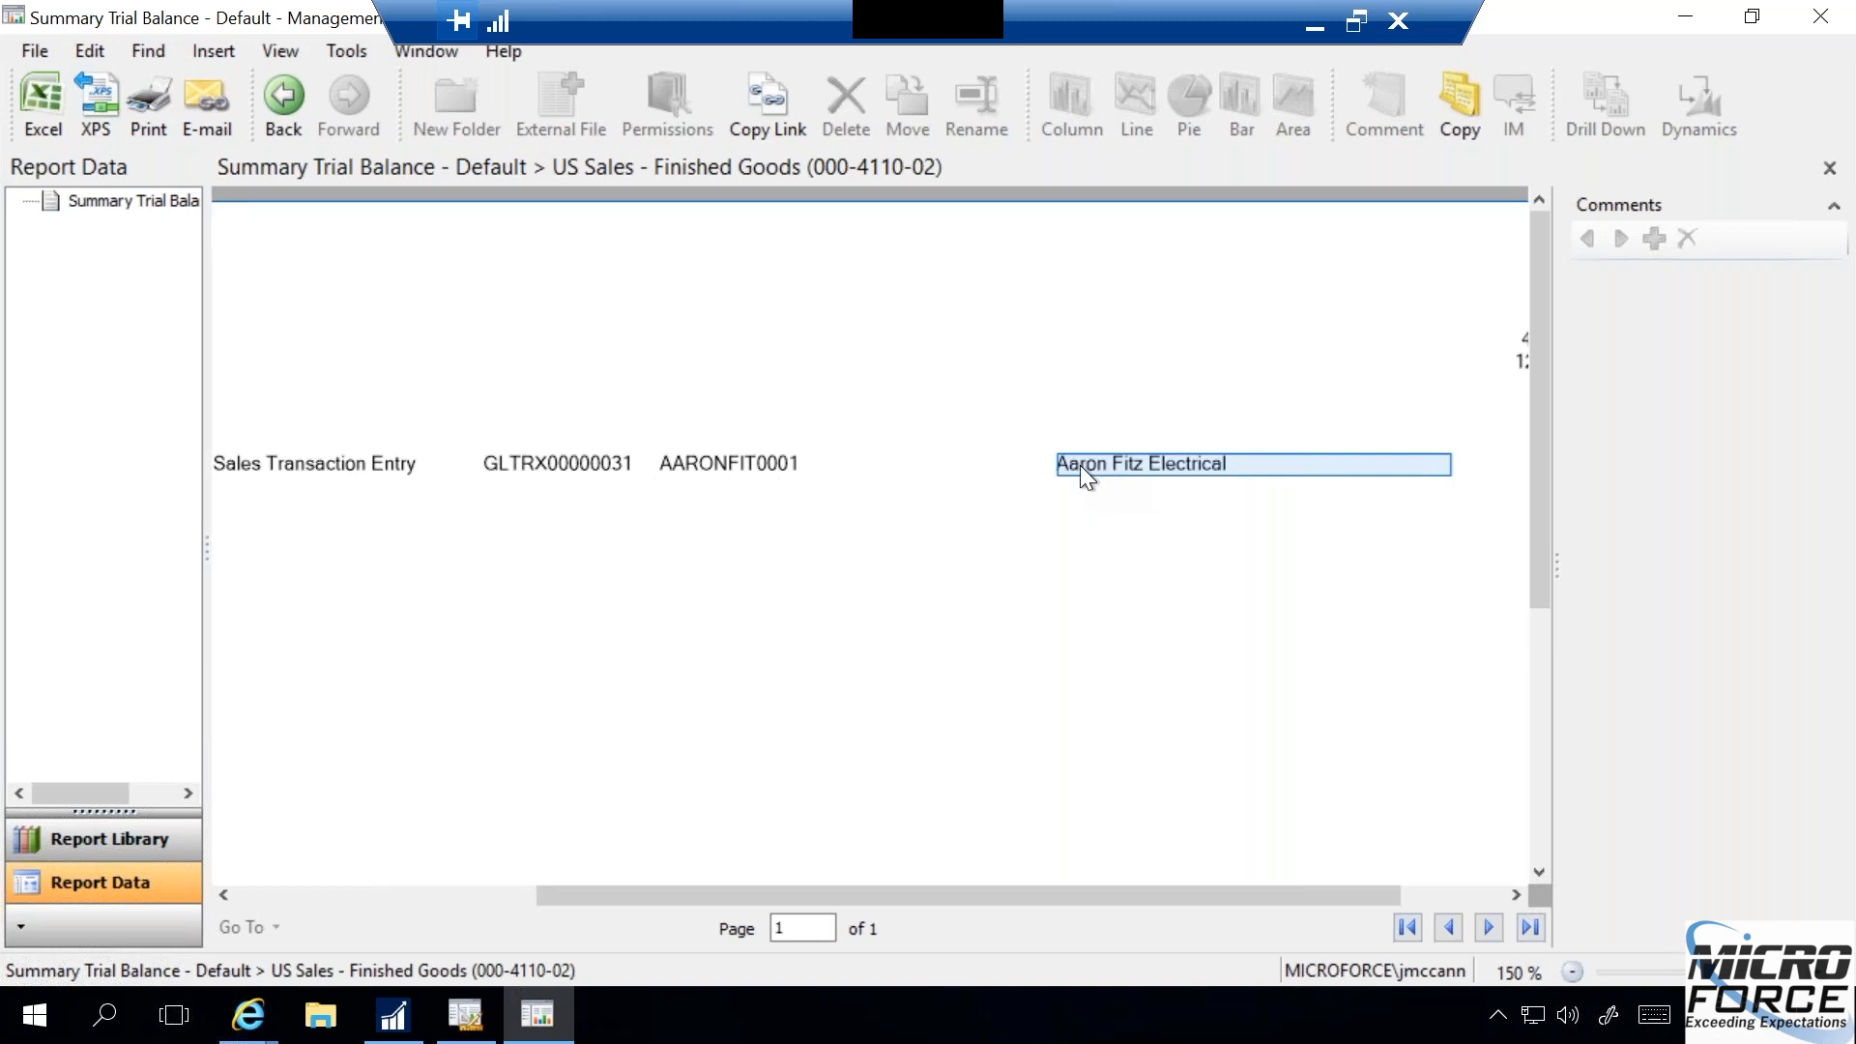
left_click_drag(872, 890, 486, 883)
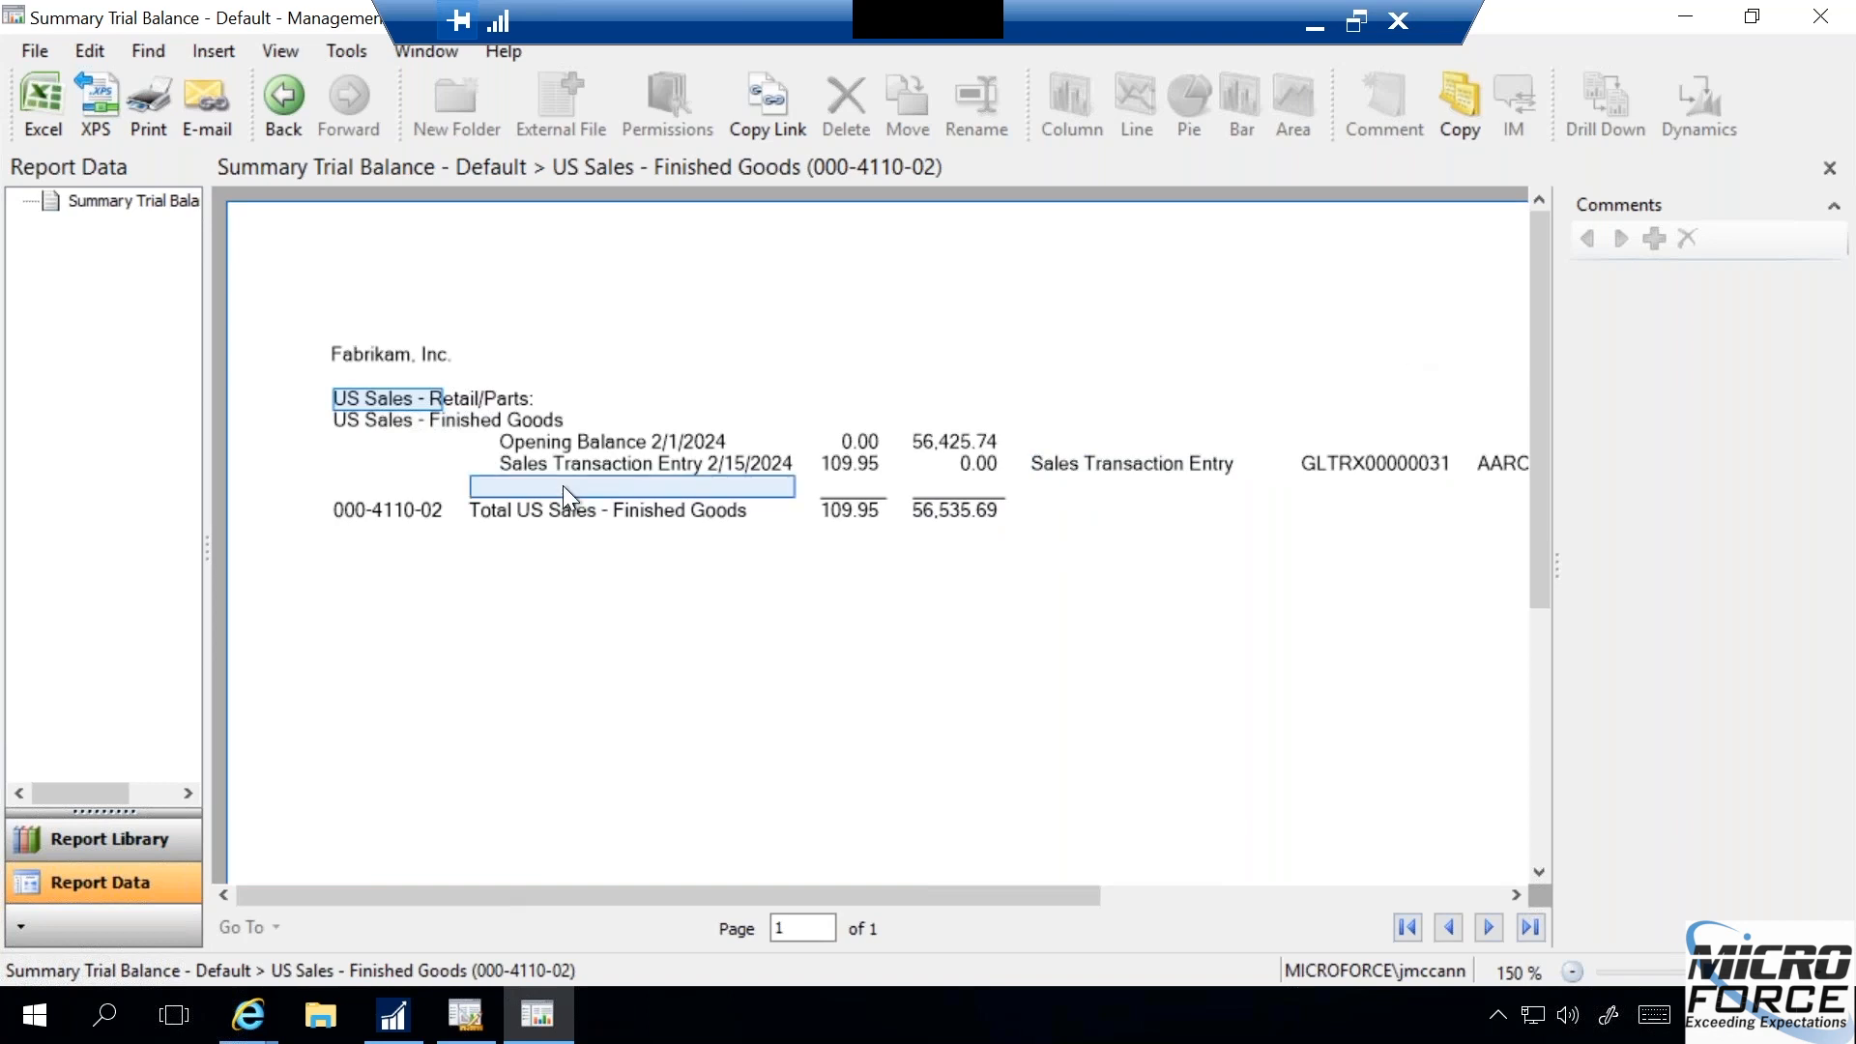
left_click(278, 92)
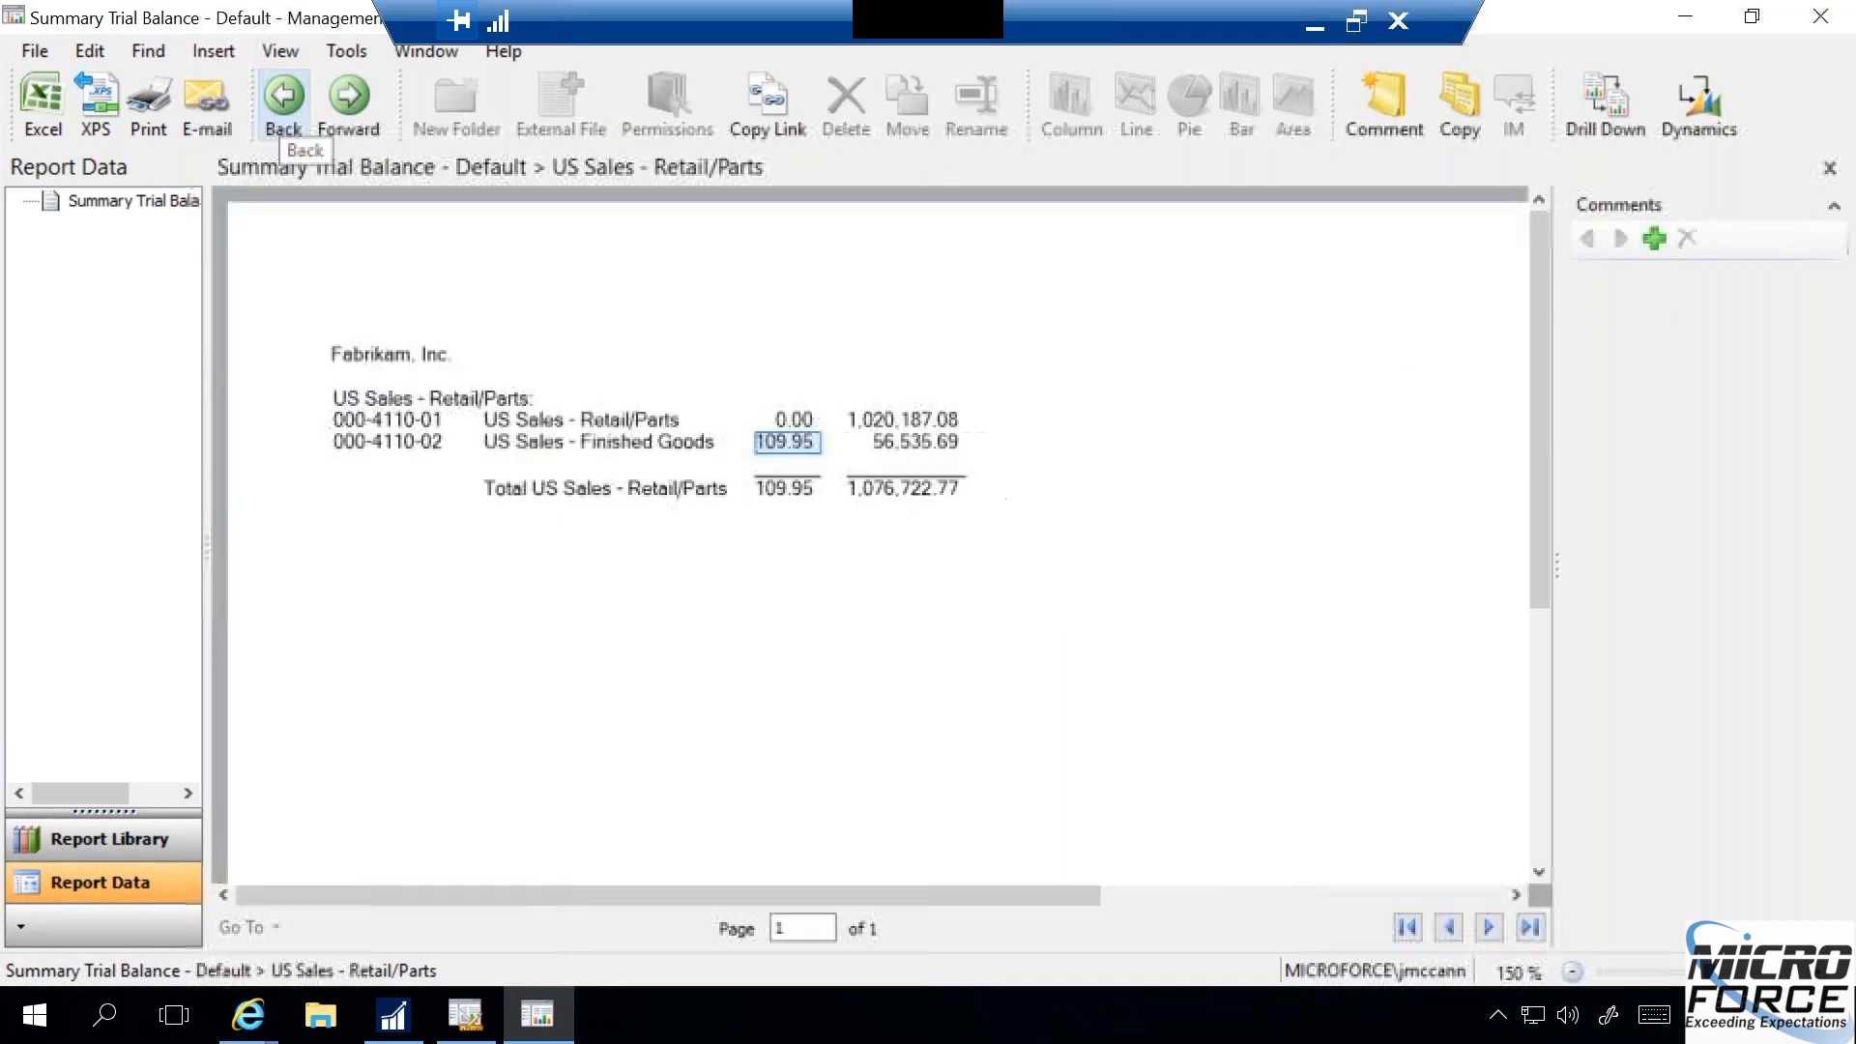
left_click(280, 96)
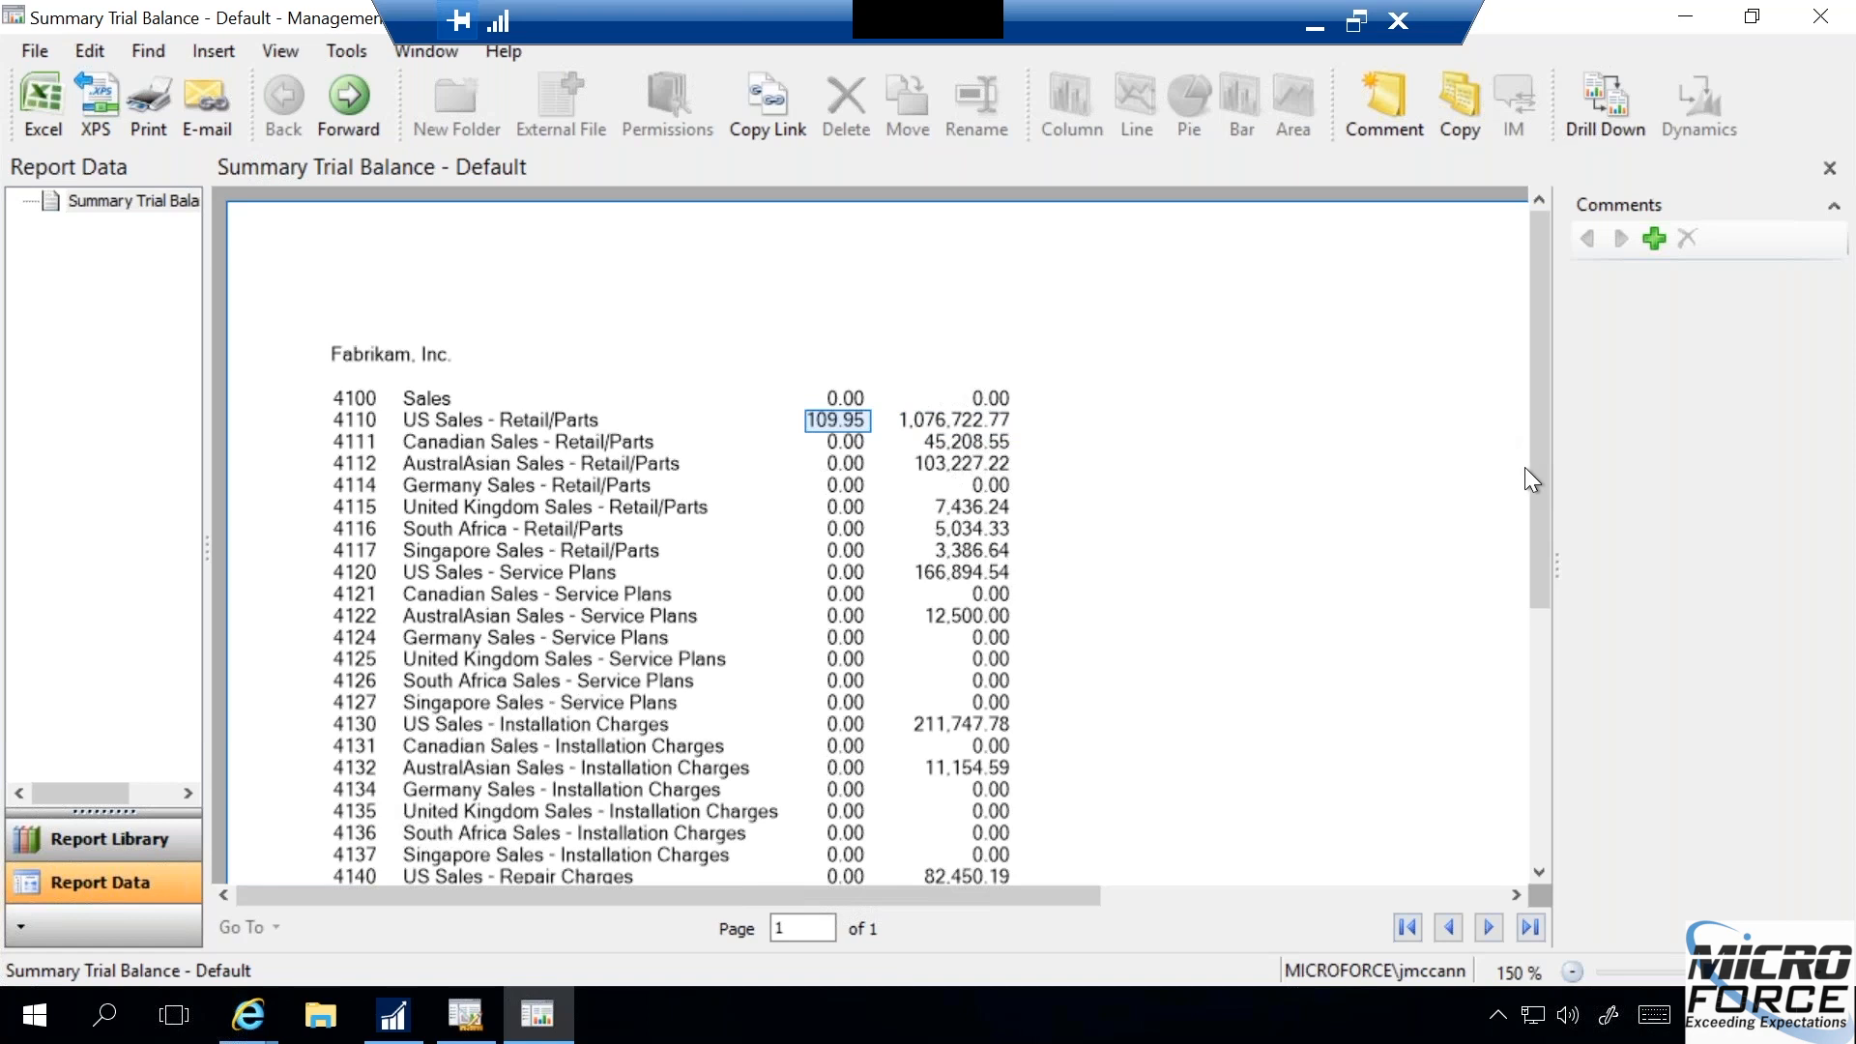
- Create a pie chart from the report's whole year-to-date column, and decline deleting the chart
mouse_move(1533, 472)
left_mouse_down()
mouse_move(1534, 665)
mouse_move(1523, 437)
left_mouse_up()
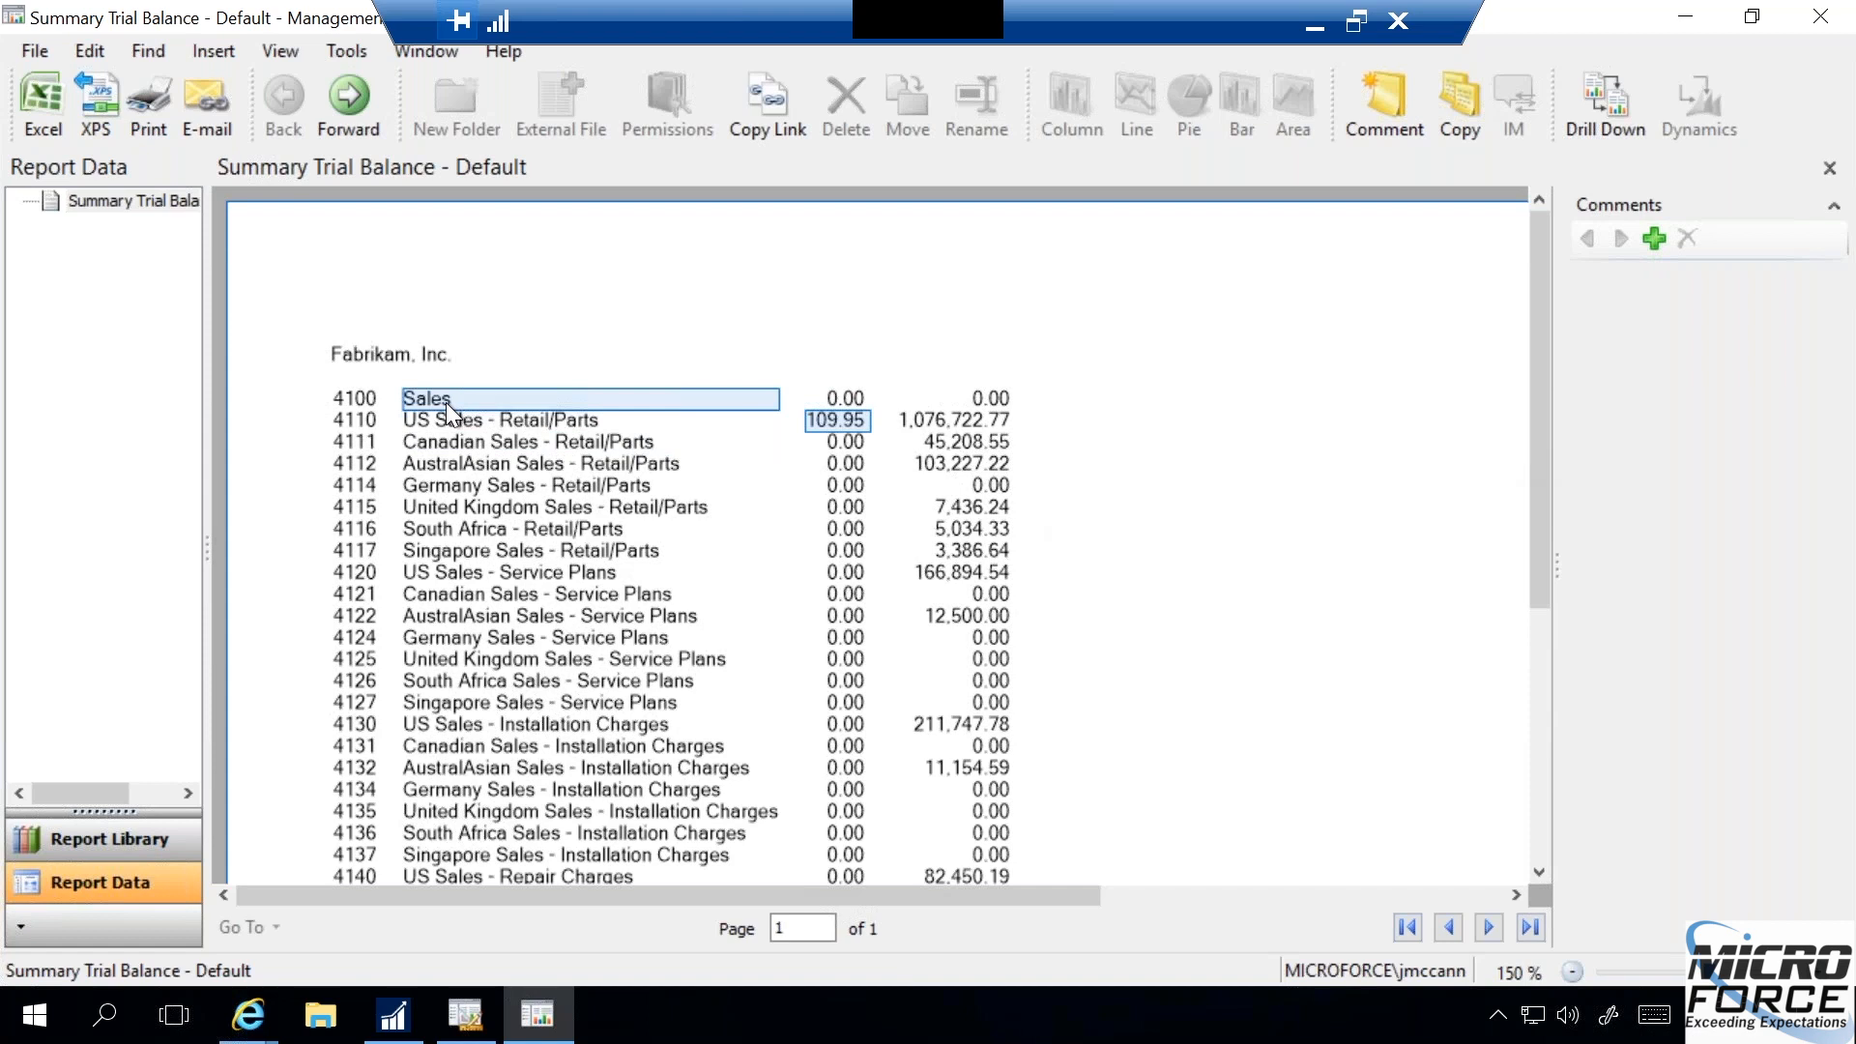
right_click(953, 395)
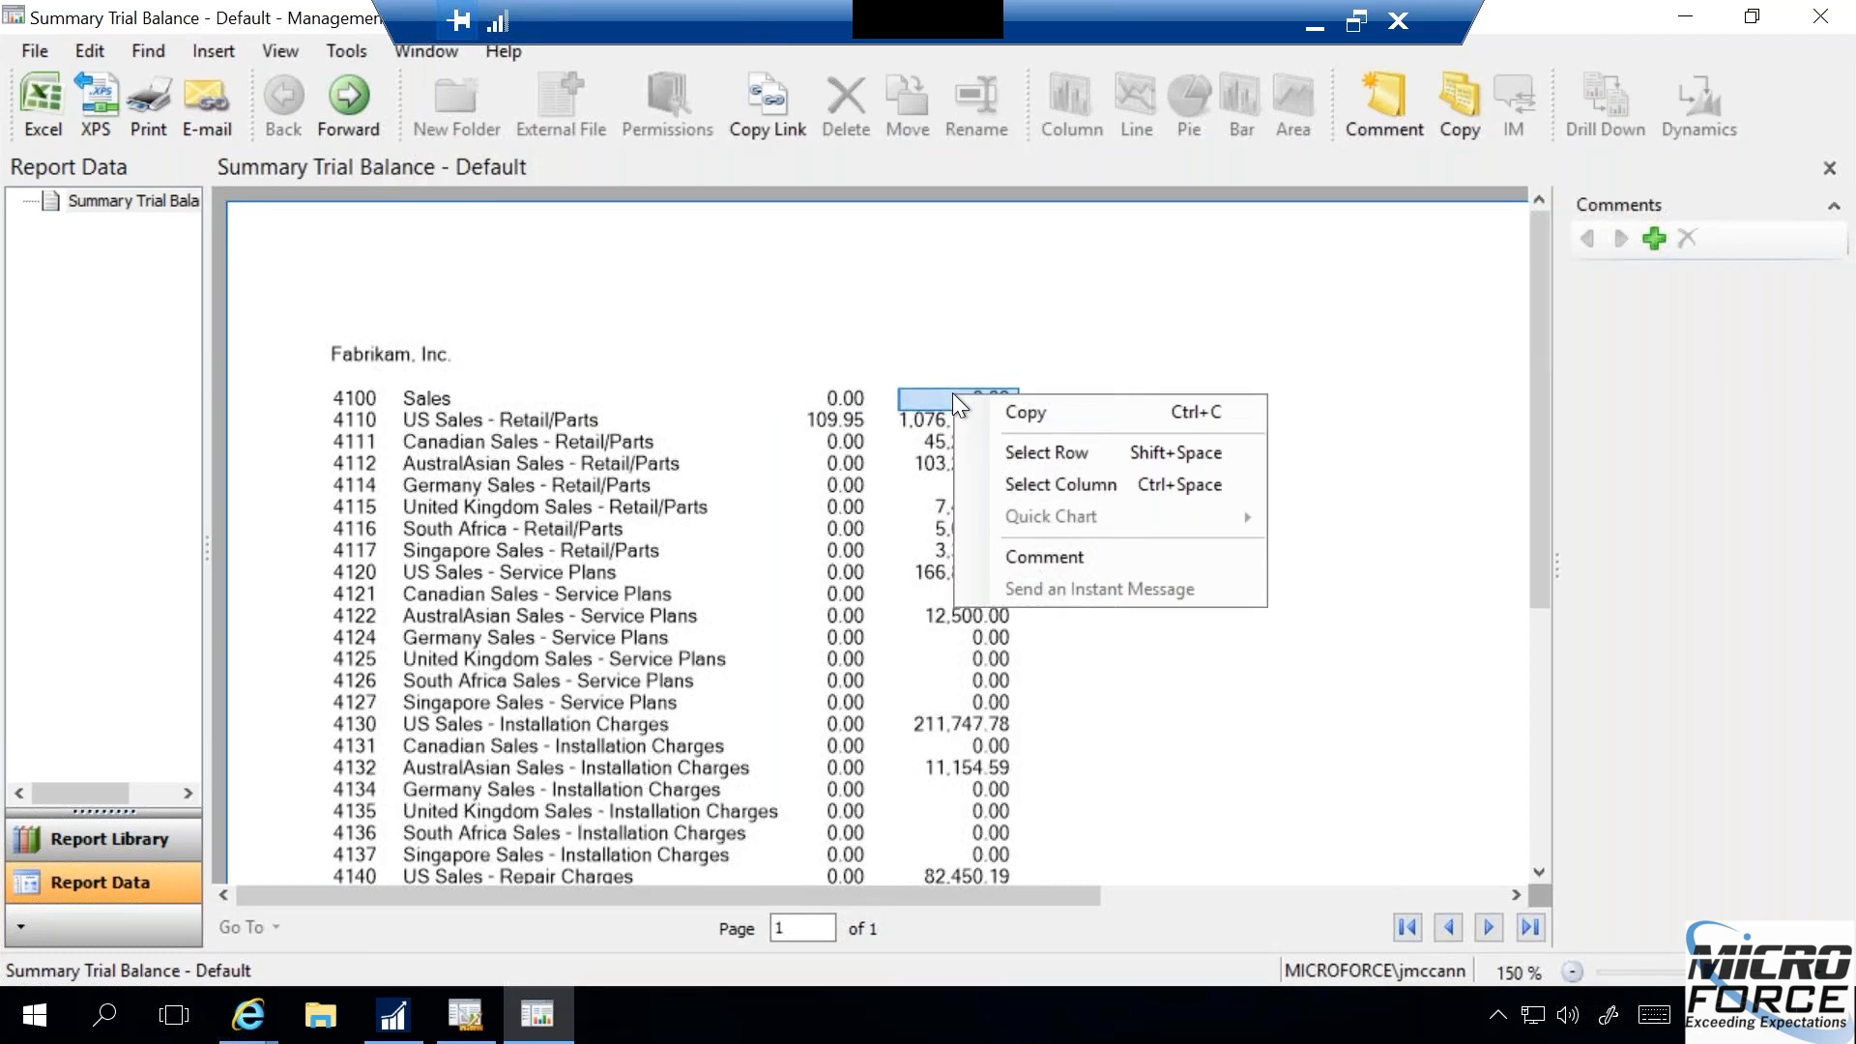
left_click(1032, 491)
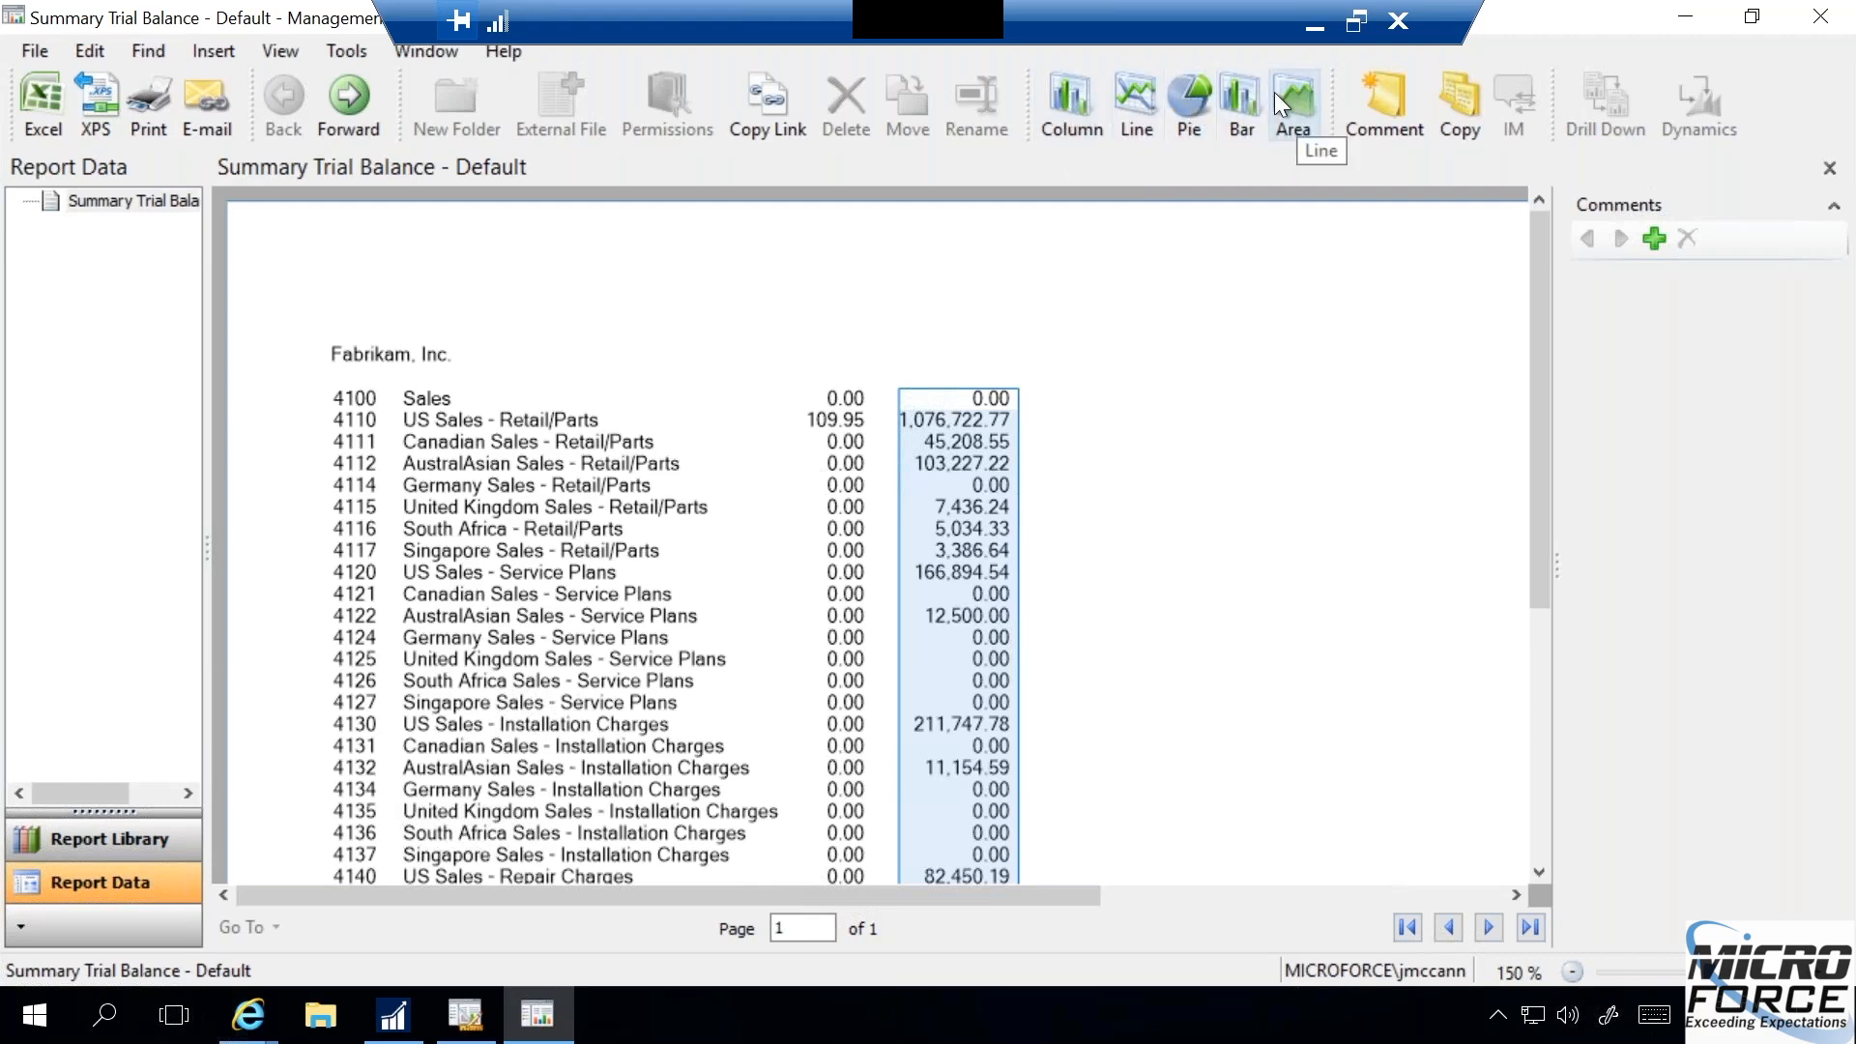
left_click(1185, 108)
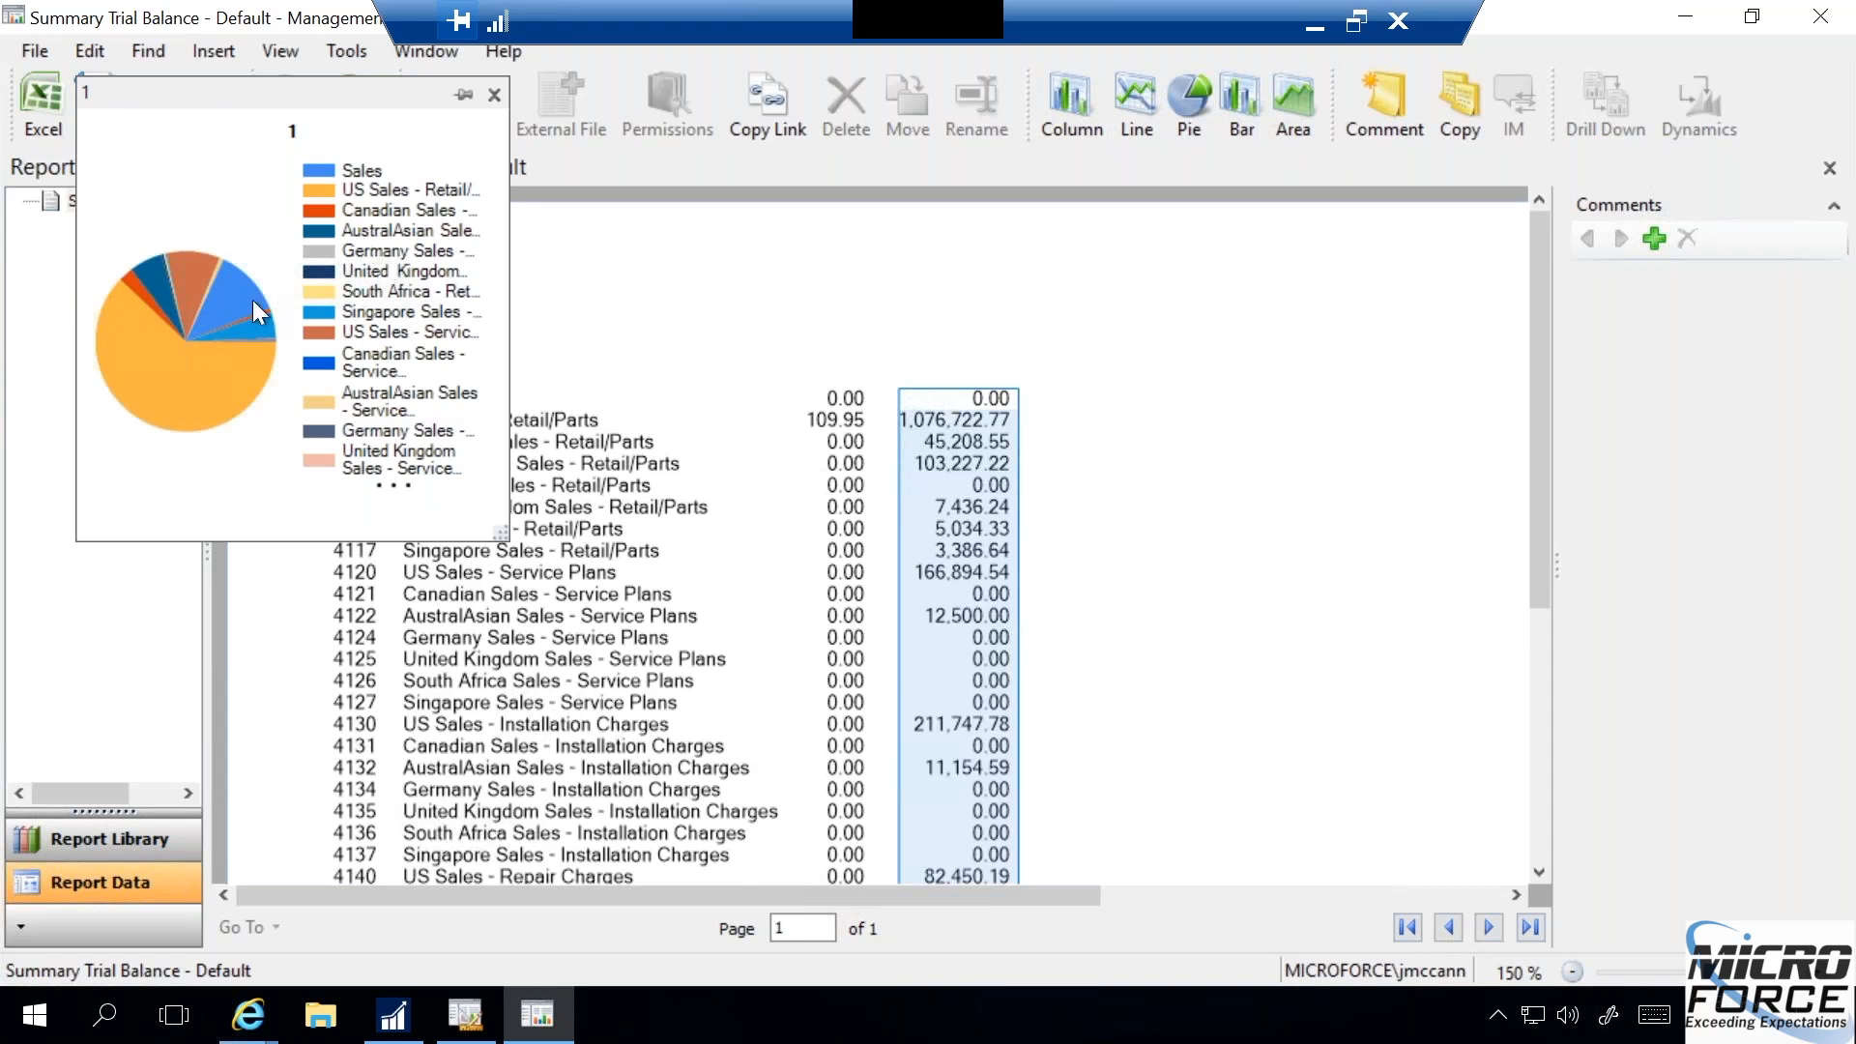
mouse_move(180, 372)
left_click(493, 97)
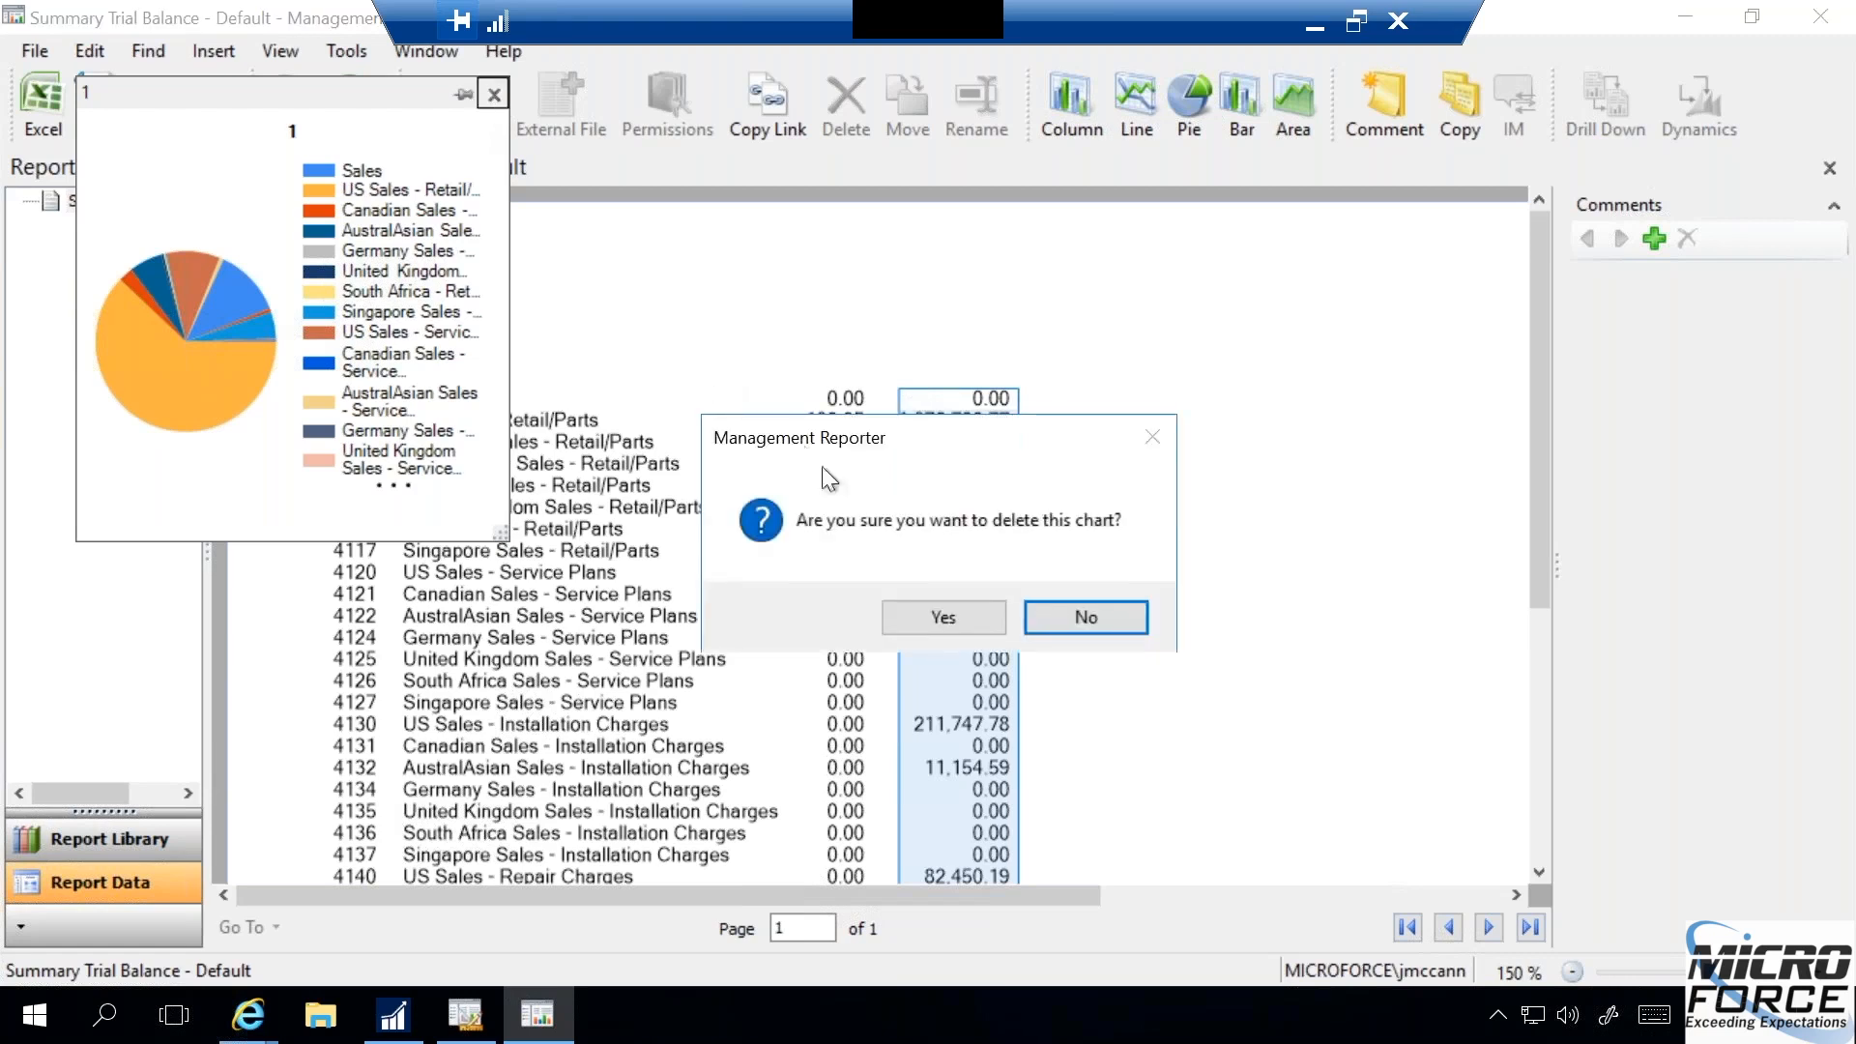
left_click(1059, 620)
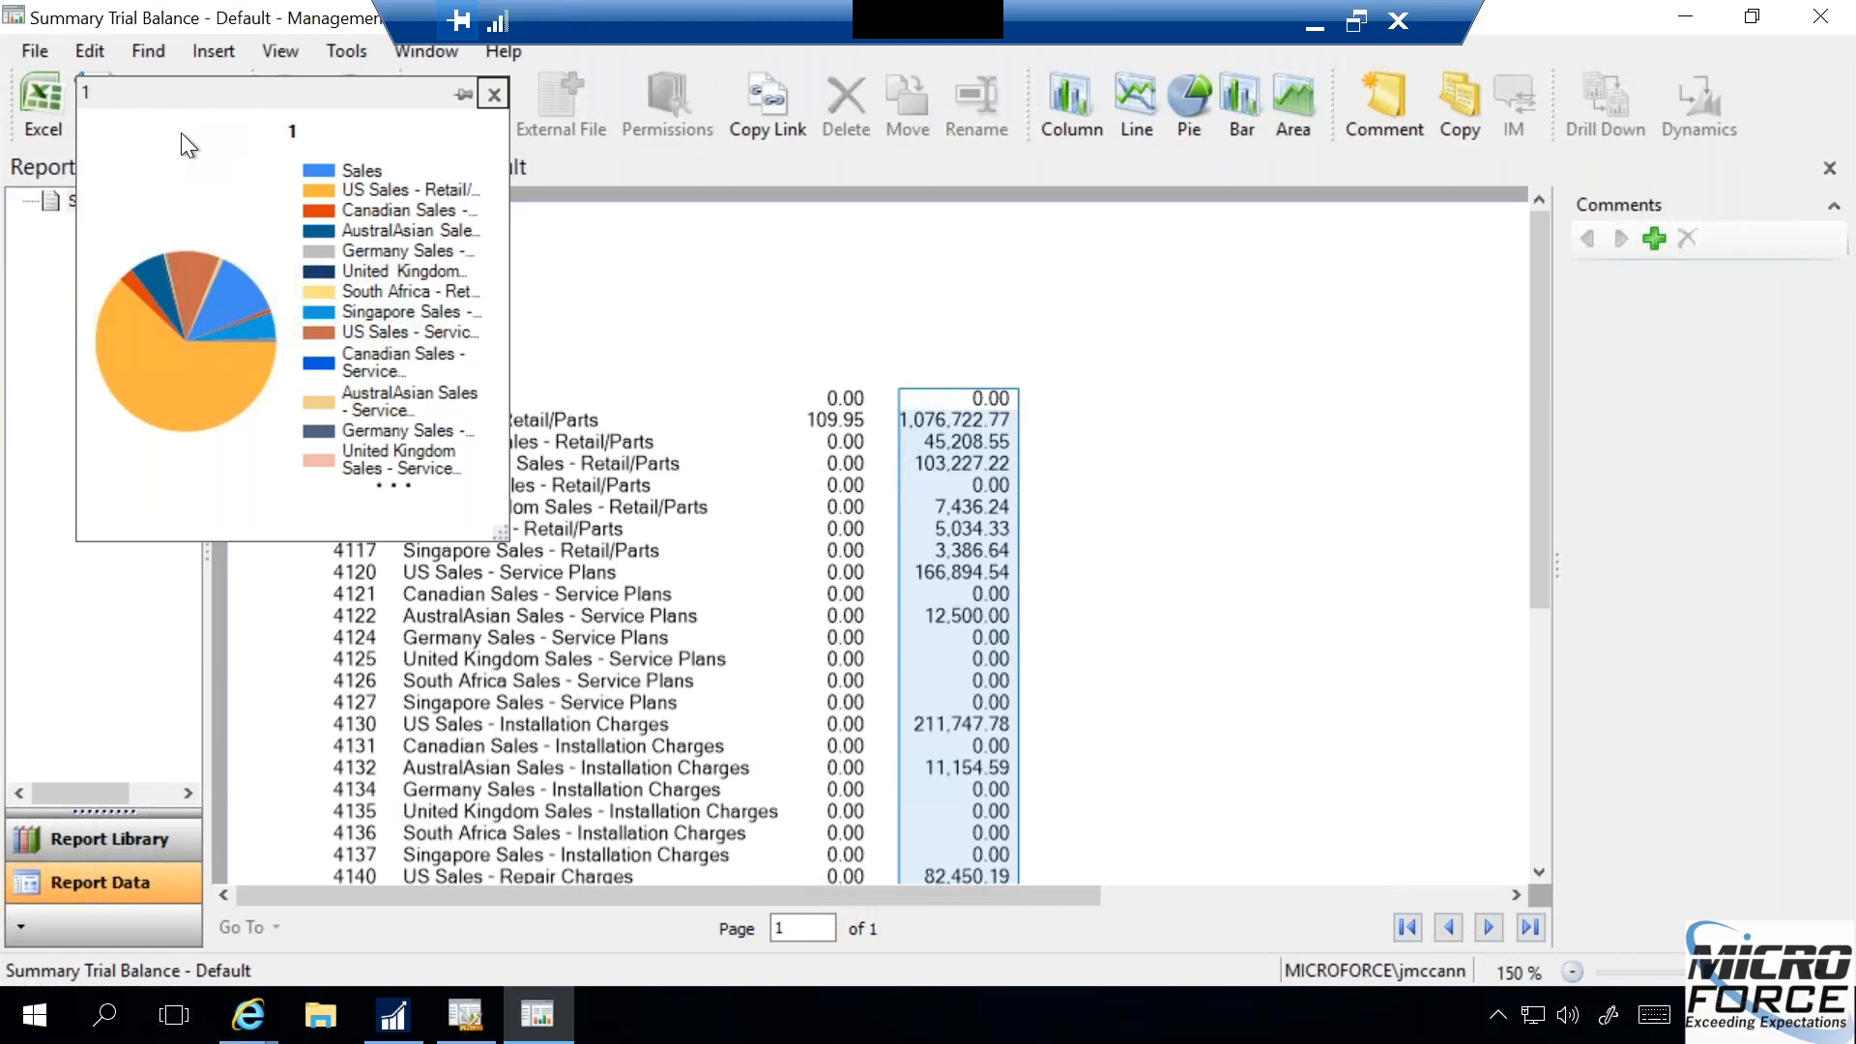
- Move the pie chart over the report and pin it beside the report with the comments
left_click(93, 94)
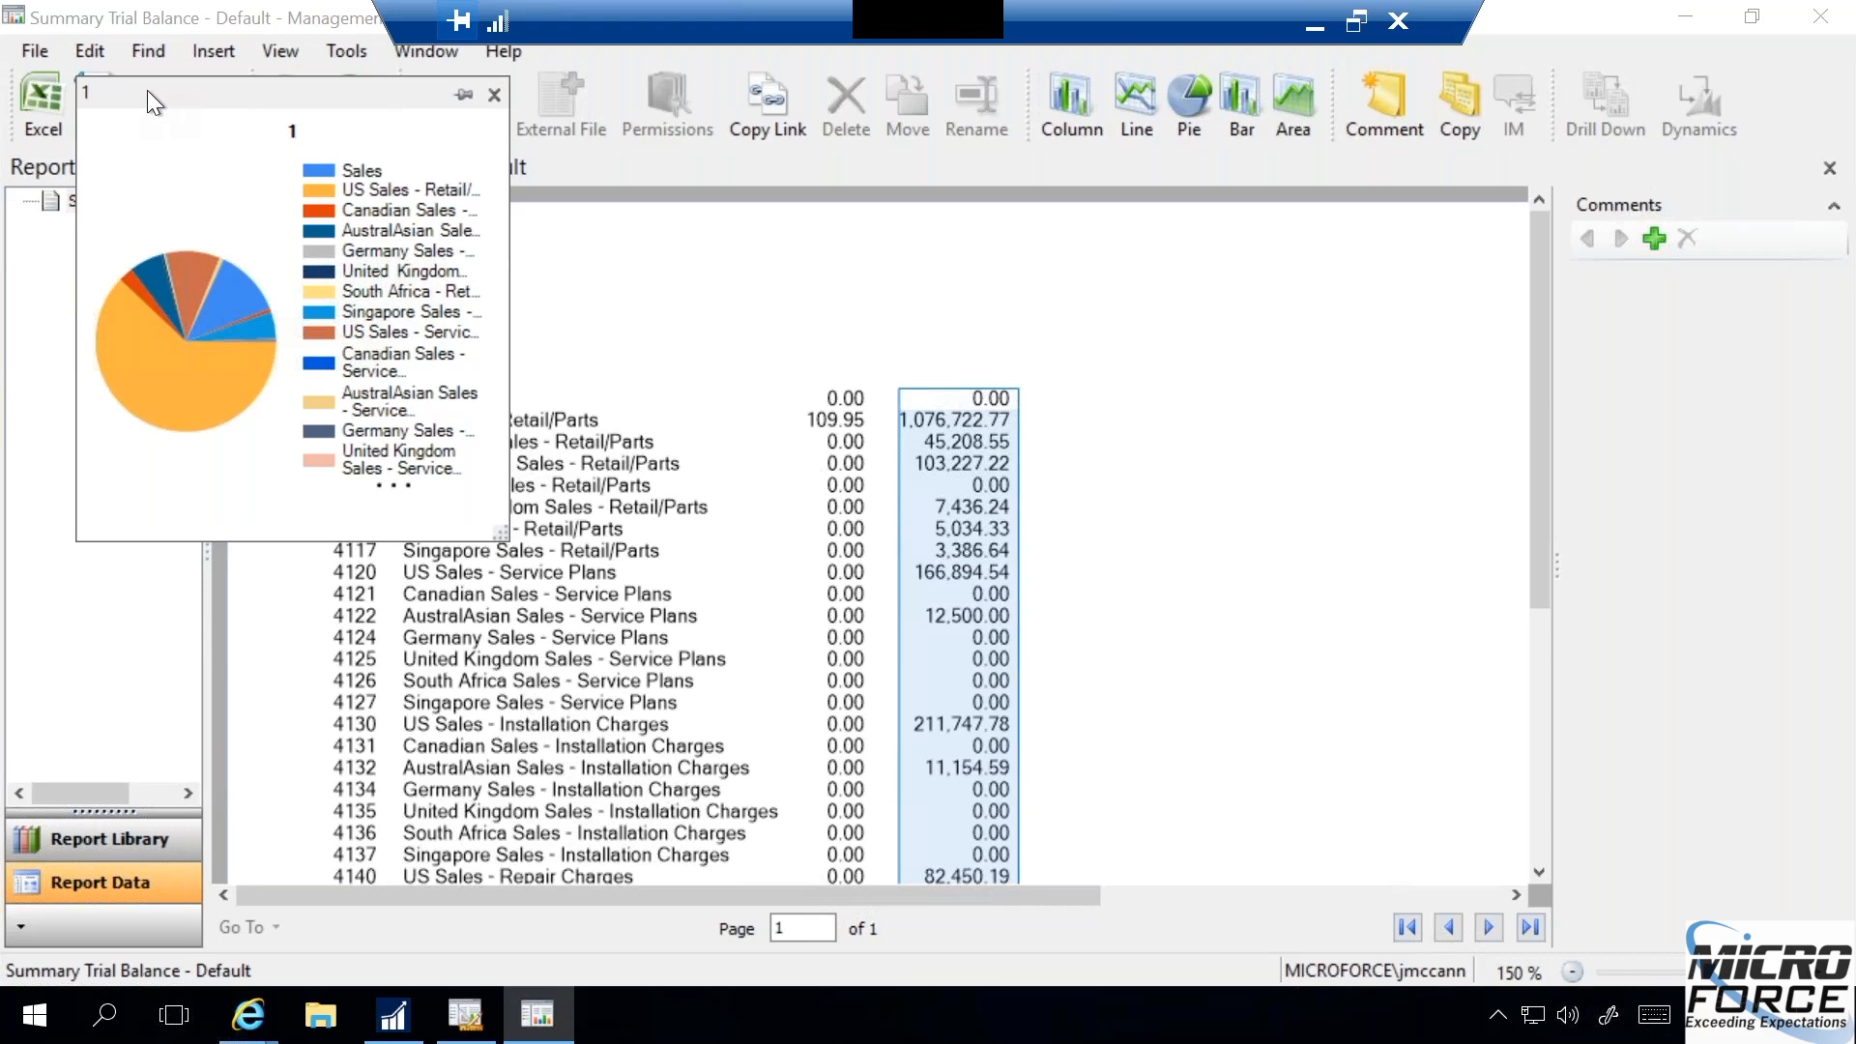
left_click_drag(207, 83, 706, 192)
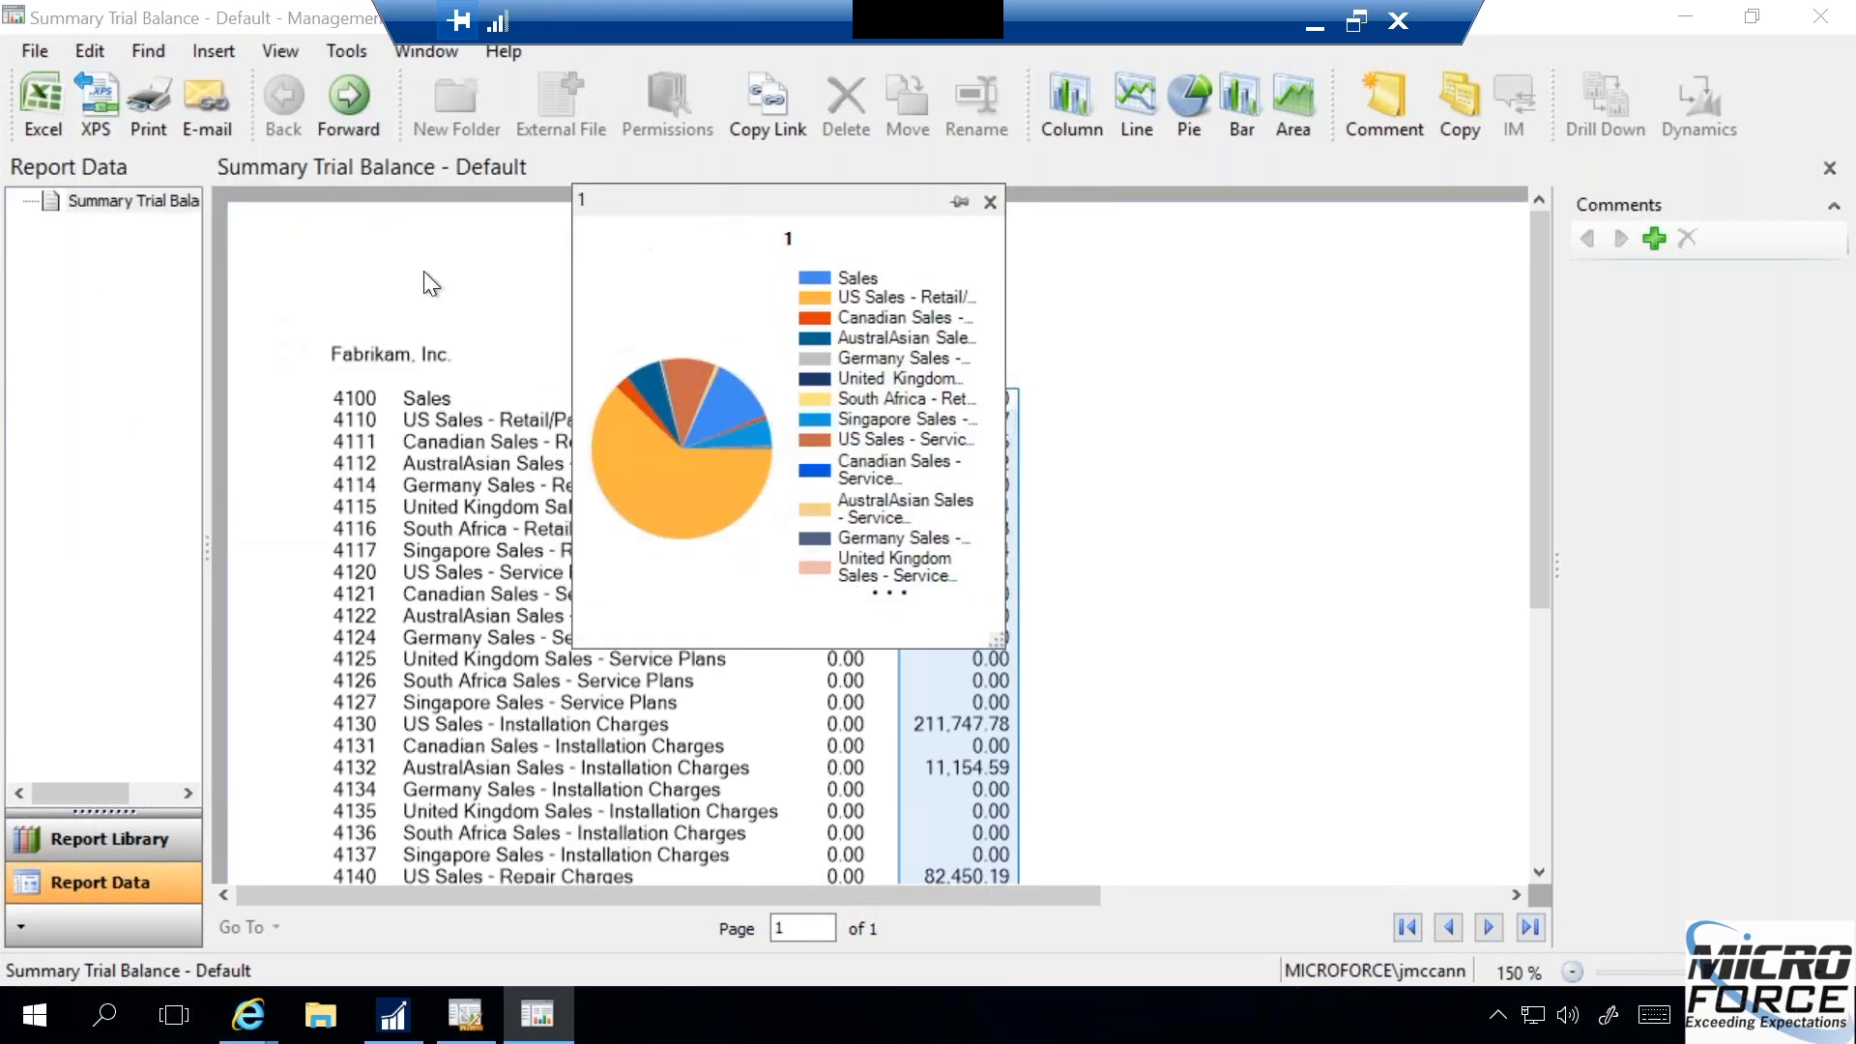
right_click(864, 367)
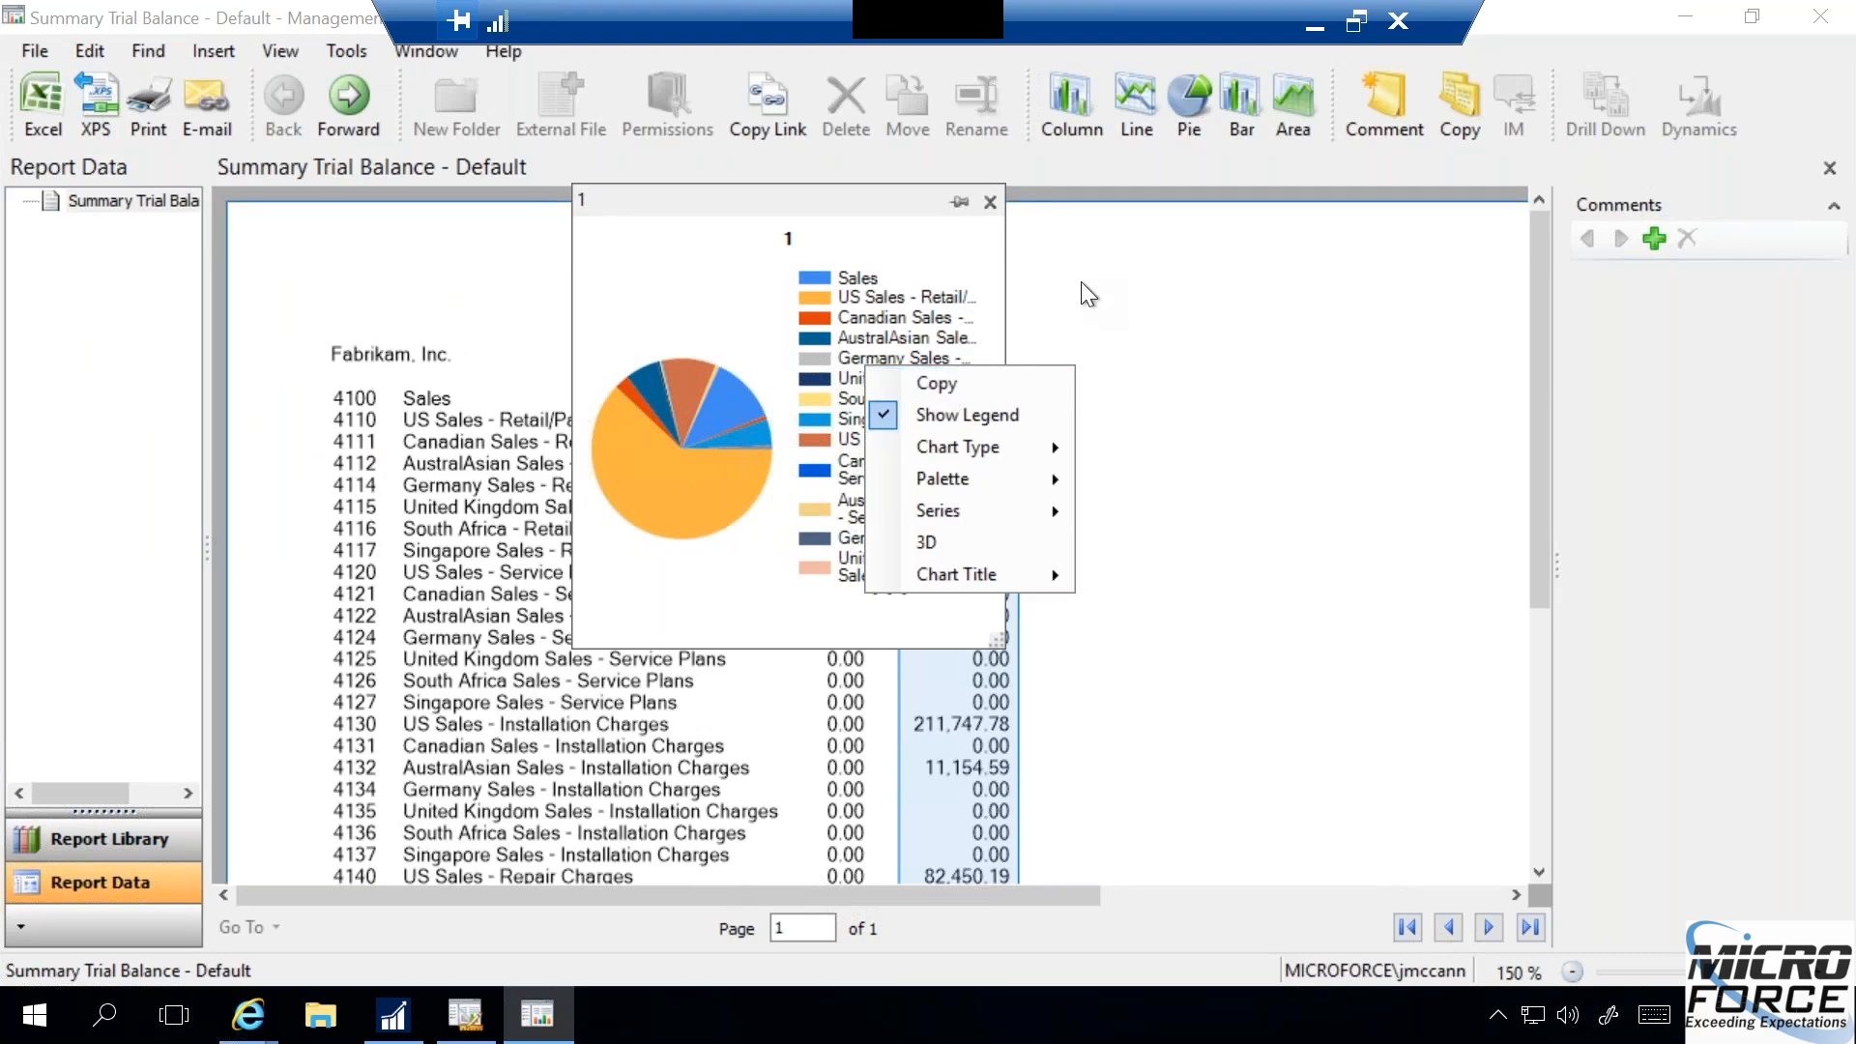
left_click(956, 203)
left_click(957, 202)
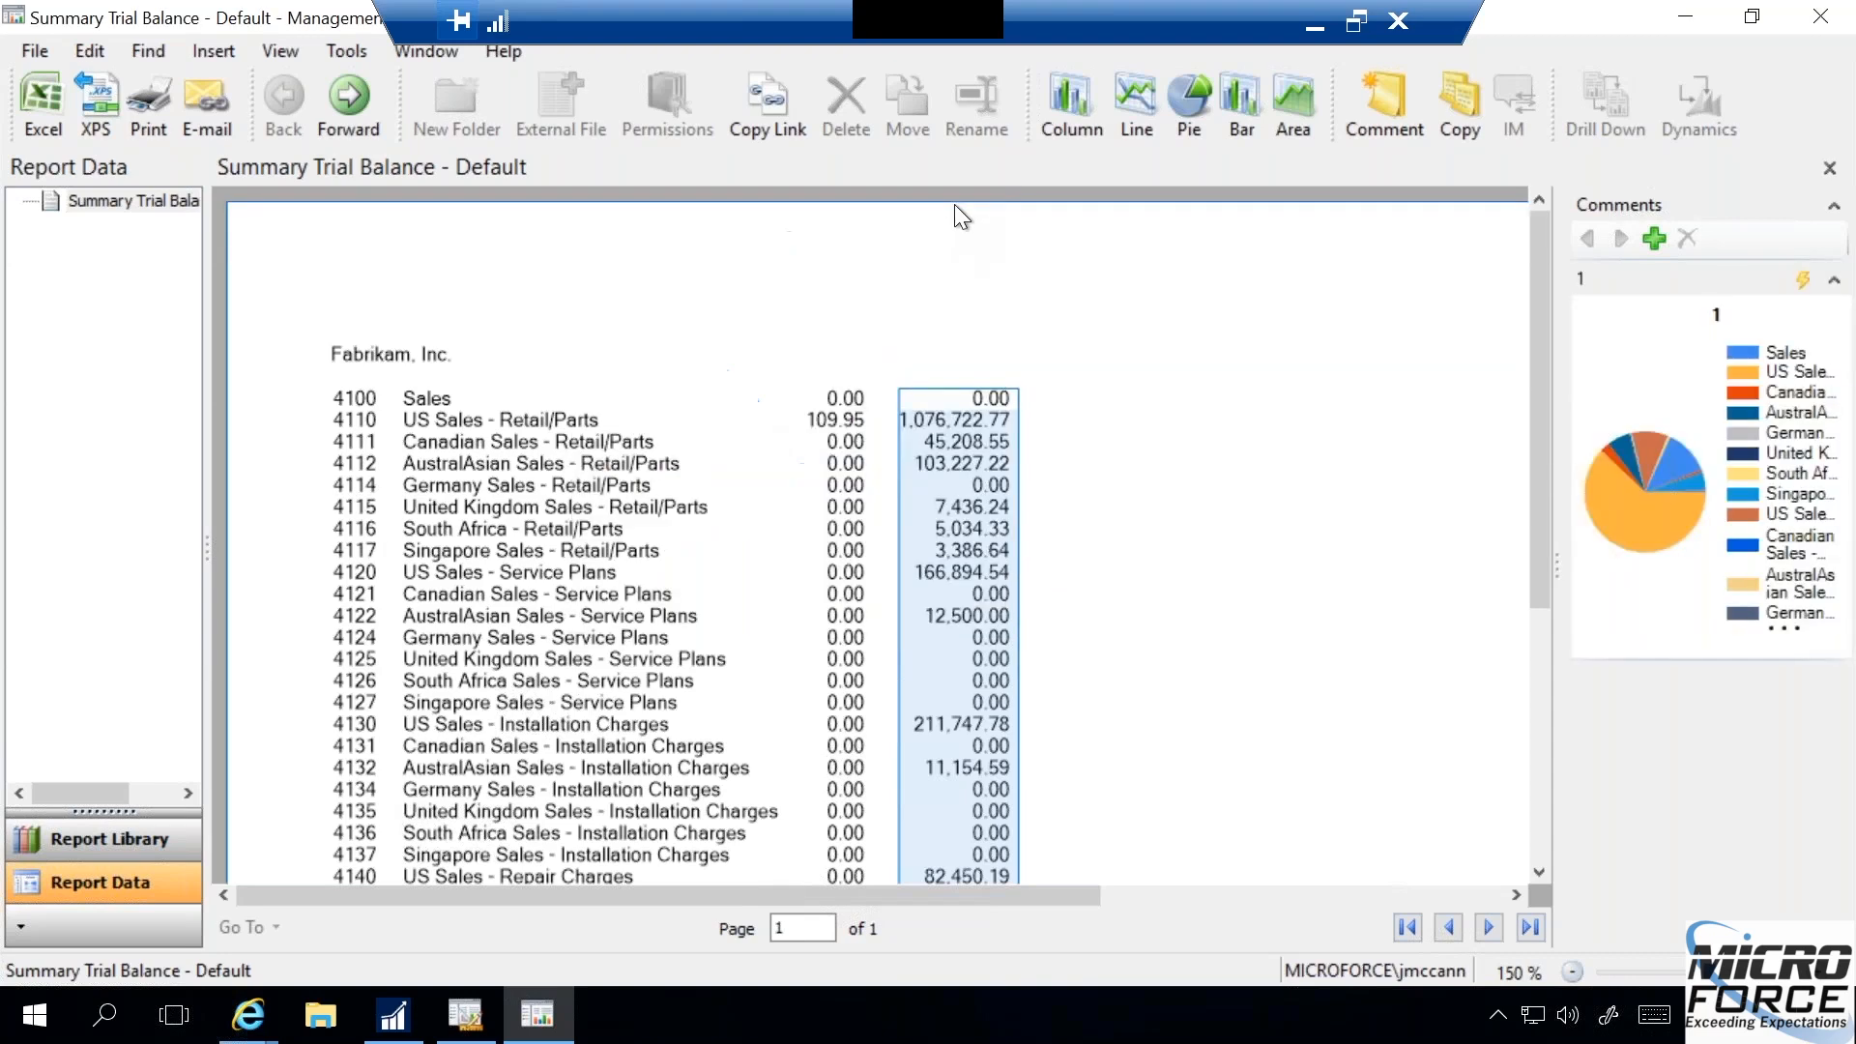
left_click(1030, 232)
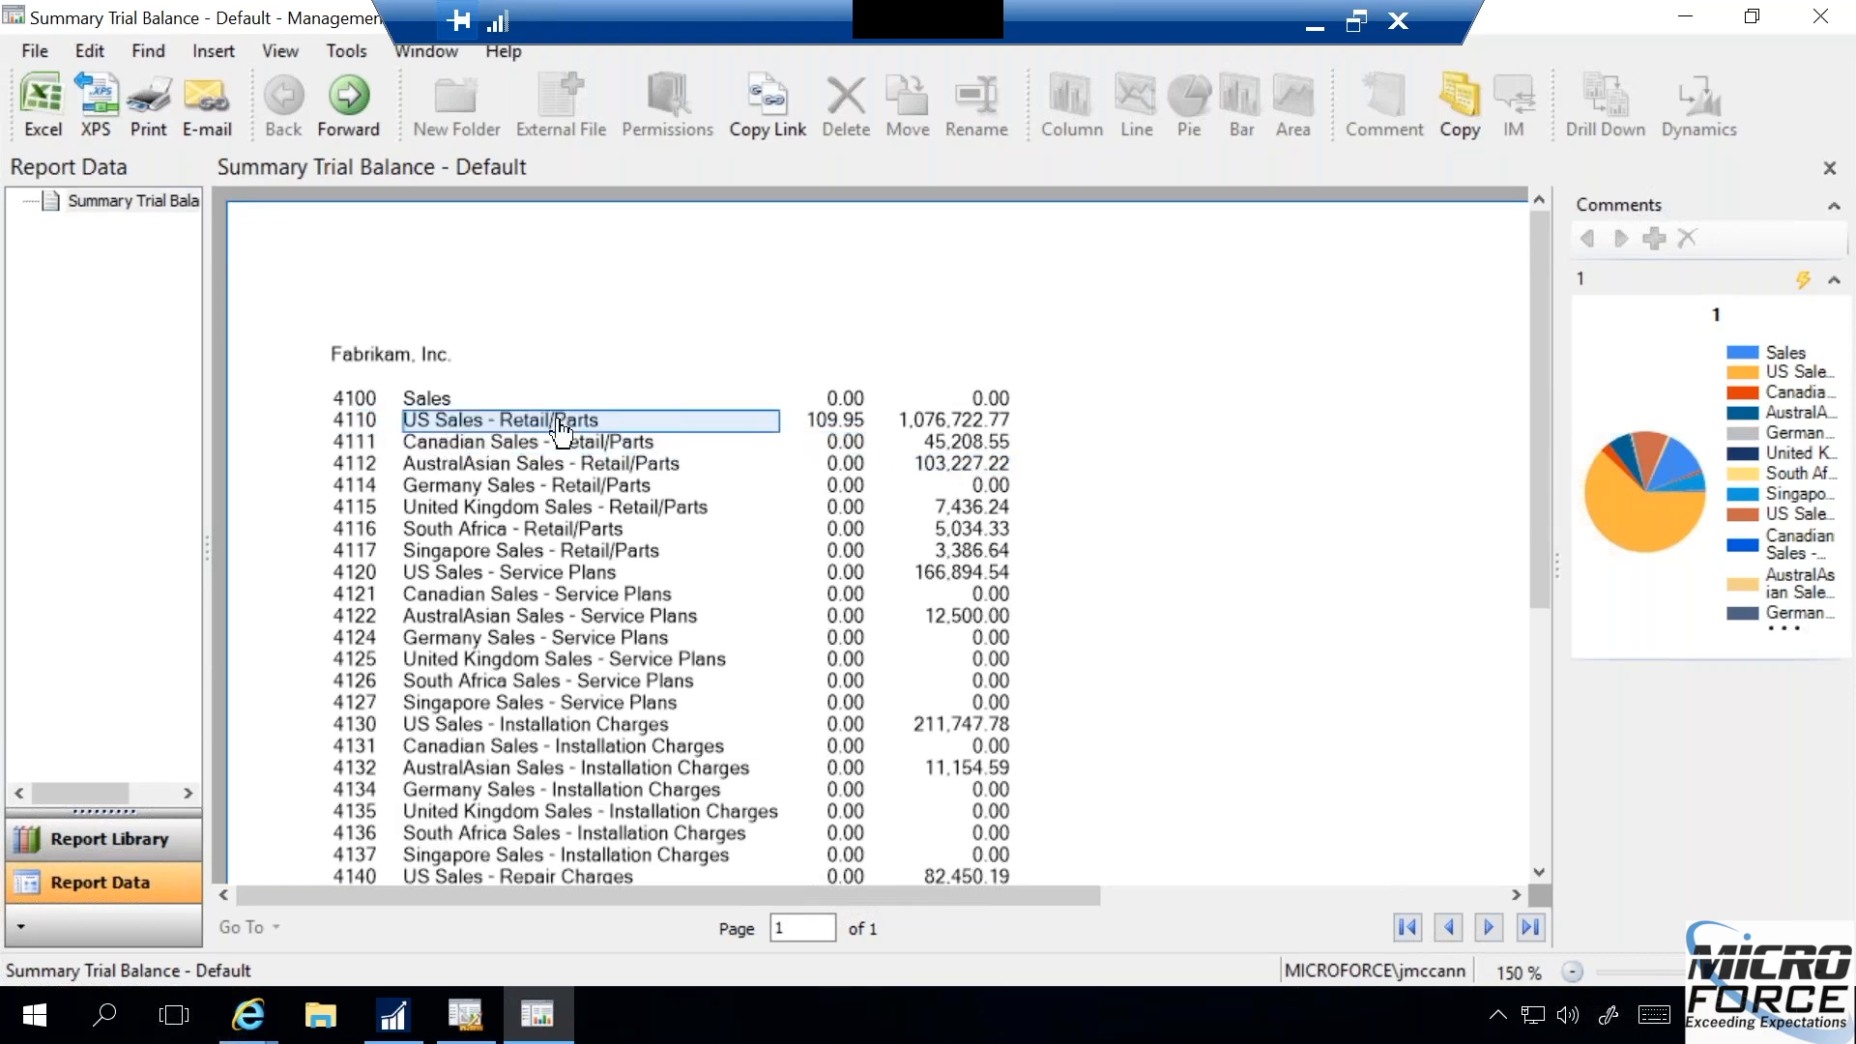
- Create a bar chart from the entire 4110 US Sales - Retail/Parts row and pin it with the comments
right_click(956, 431)
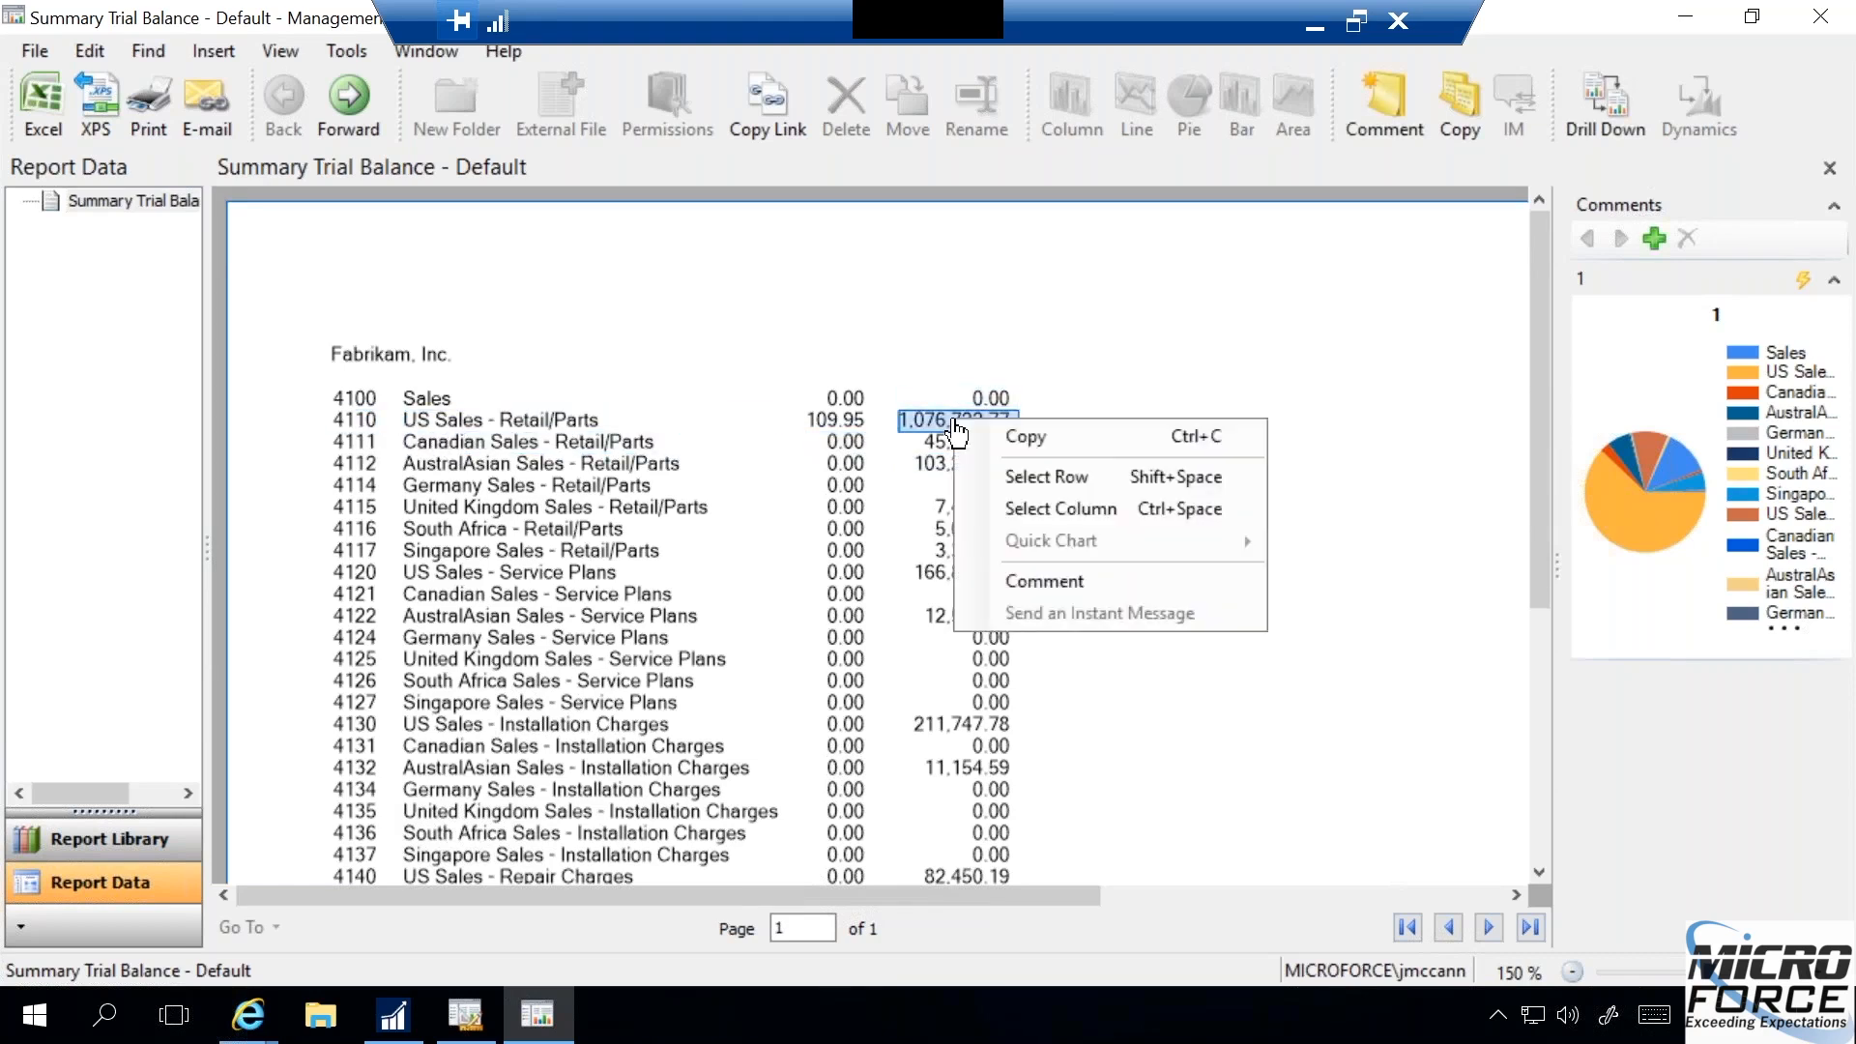
left_click(1015, 476)
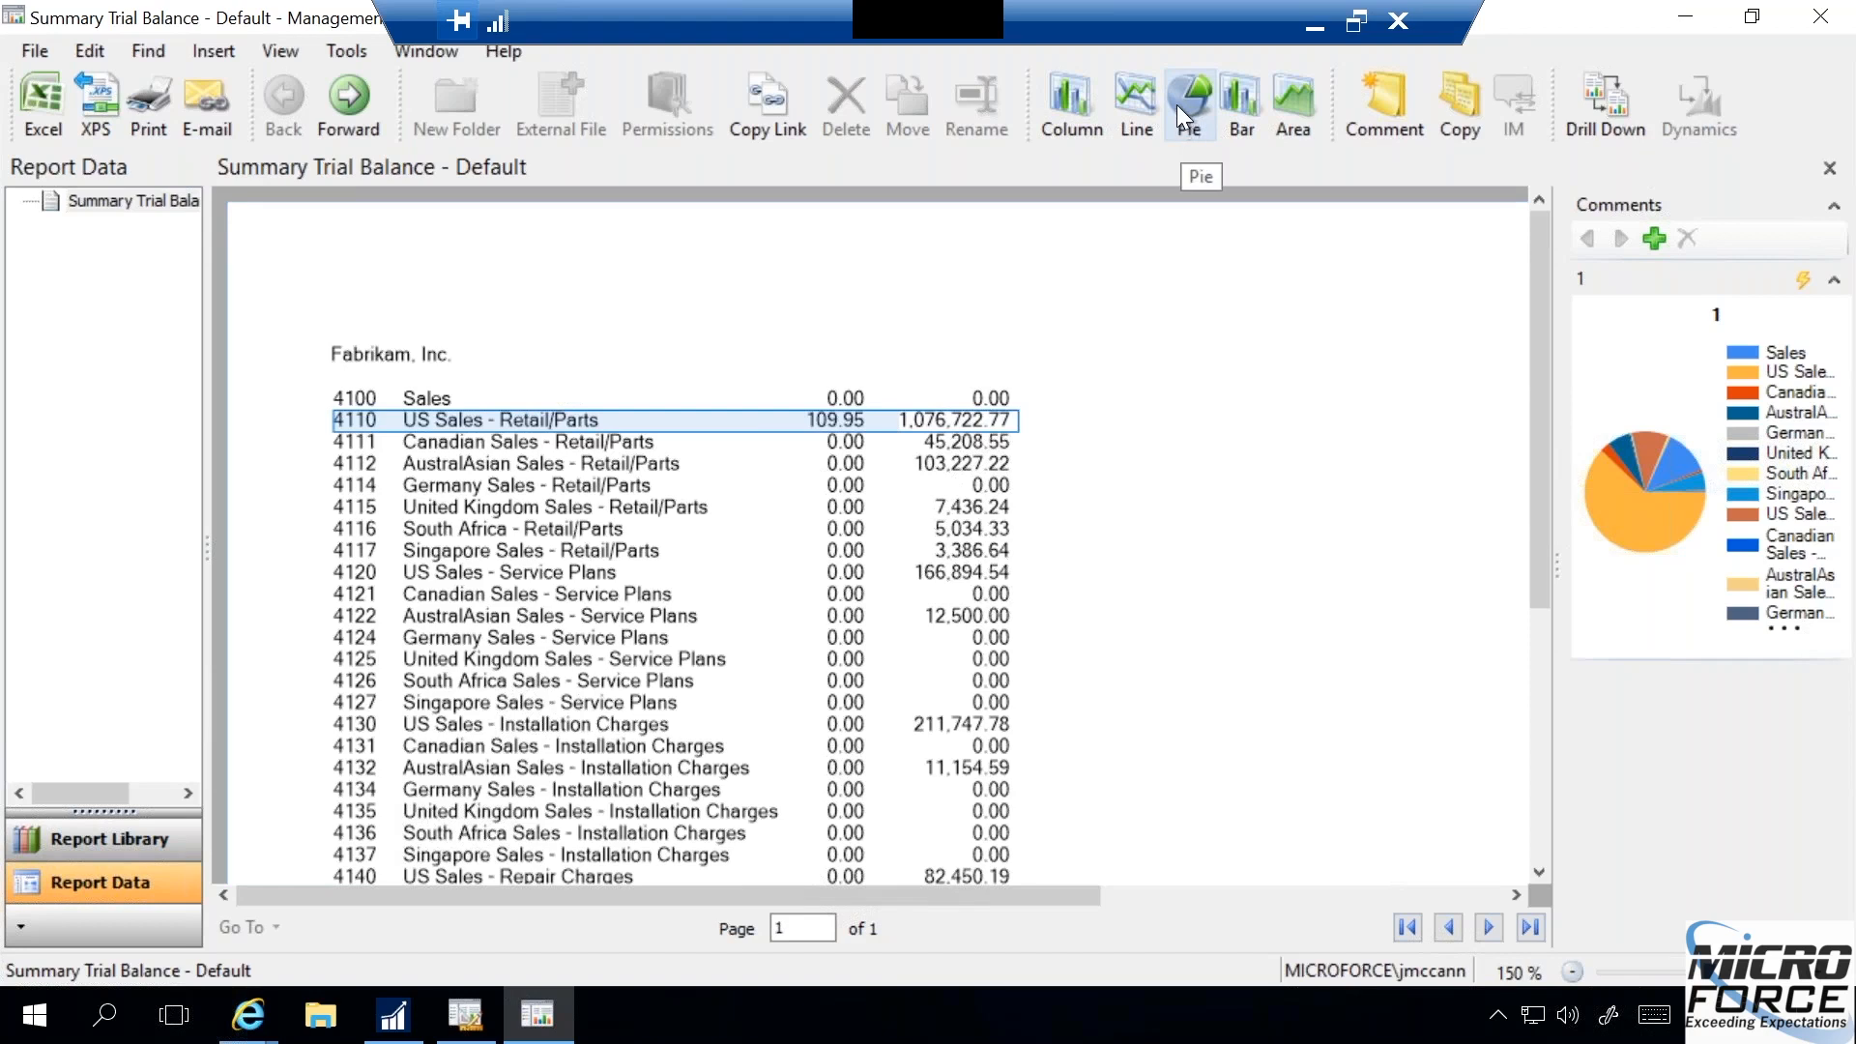
left_click(1244, 102)
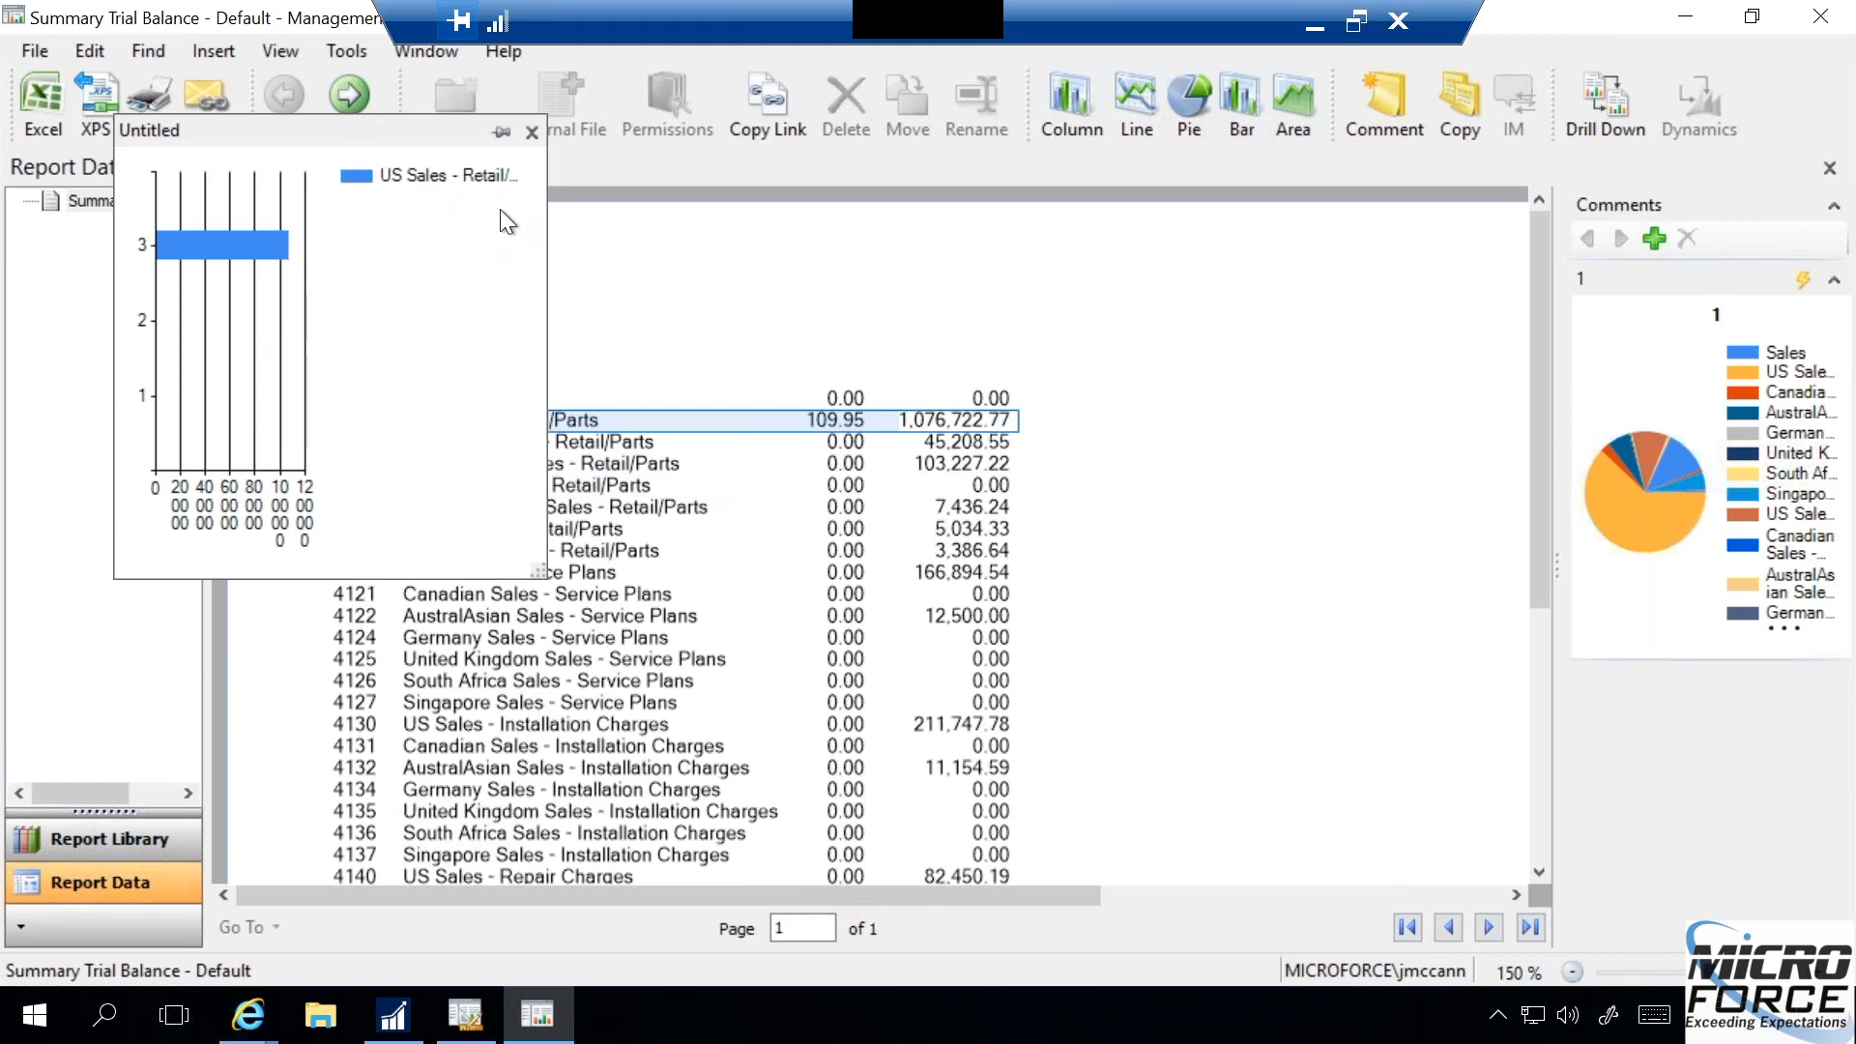
left_click(497, 132)
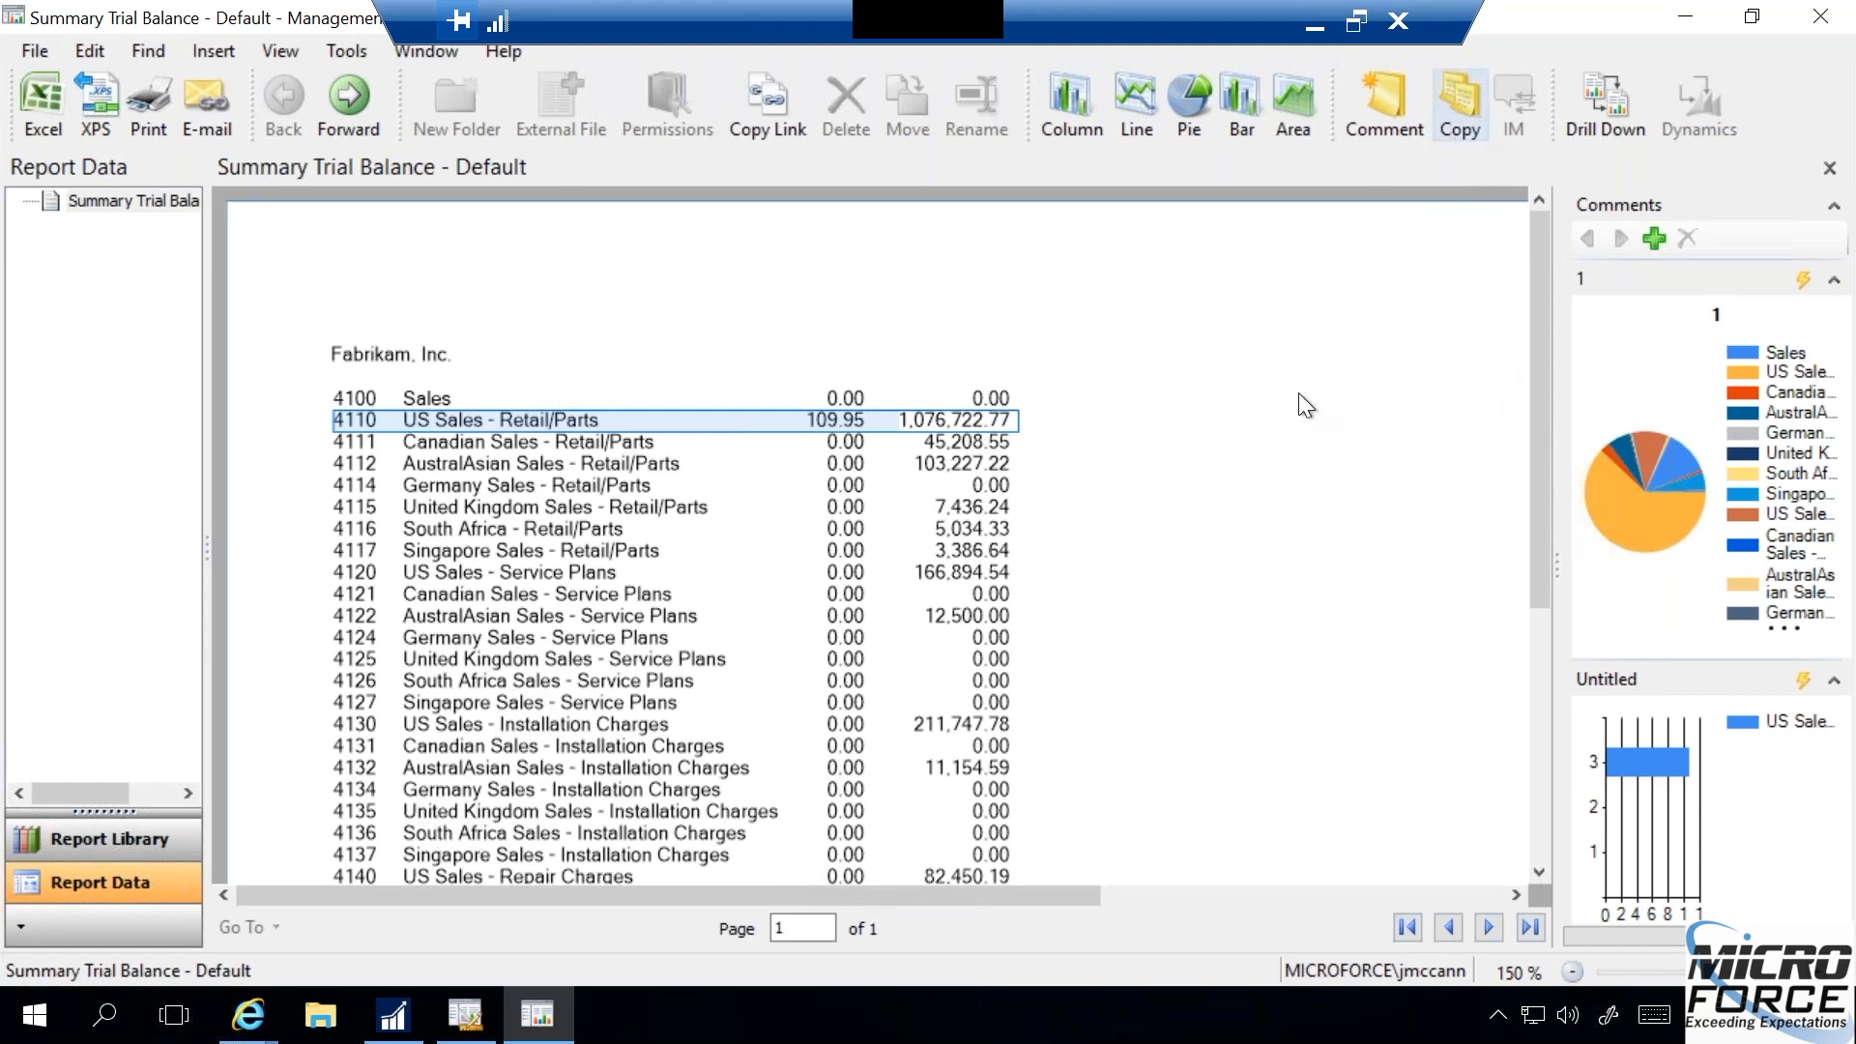
left_click(926, 430)
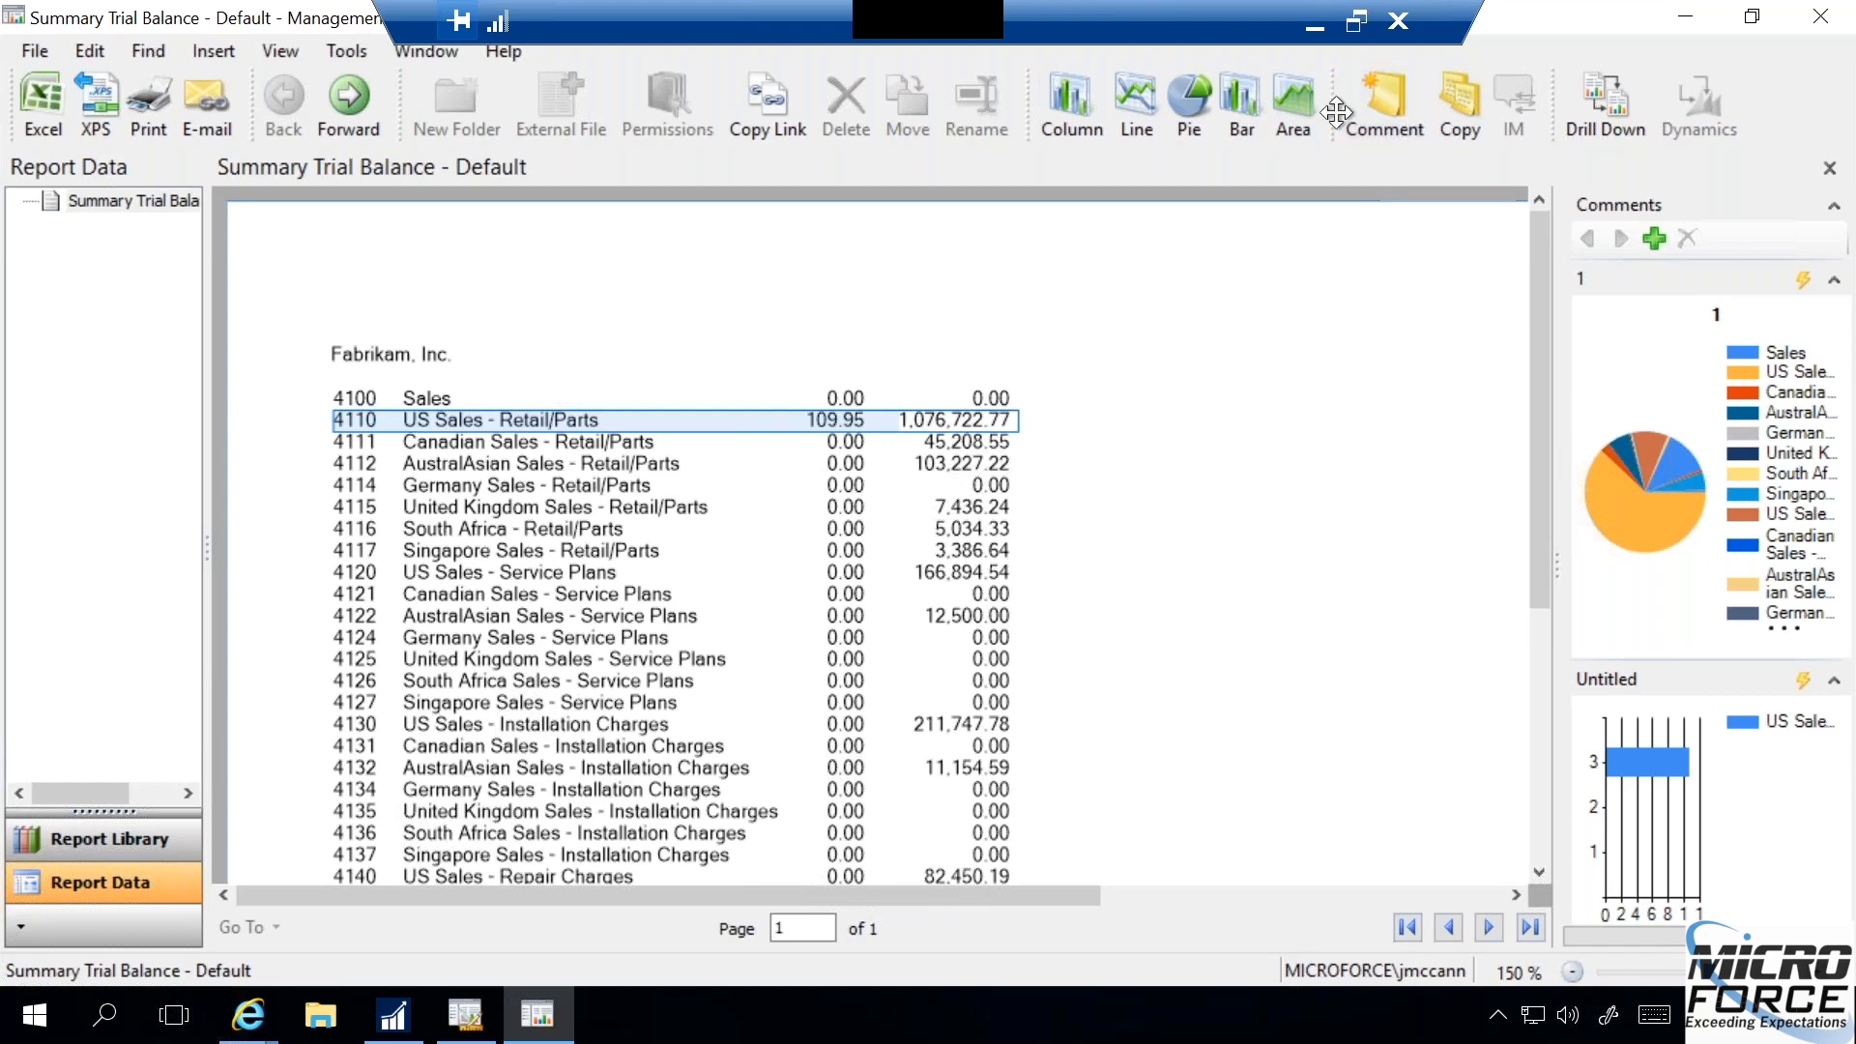
left_click(1382, 97)
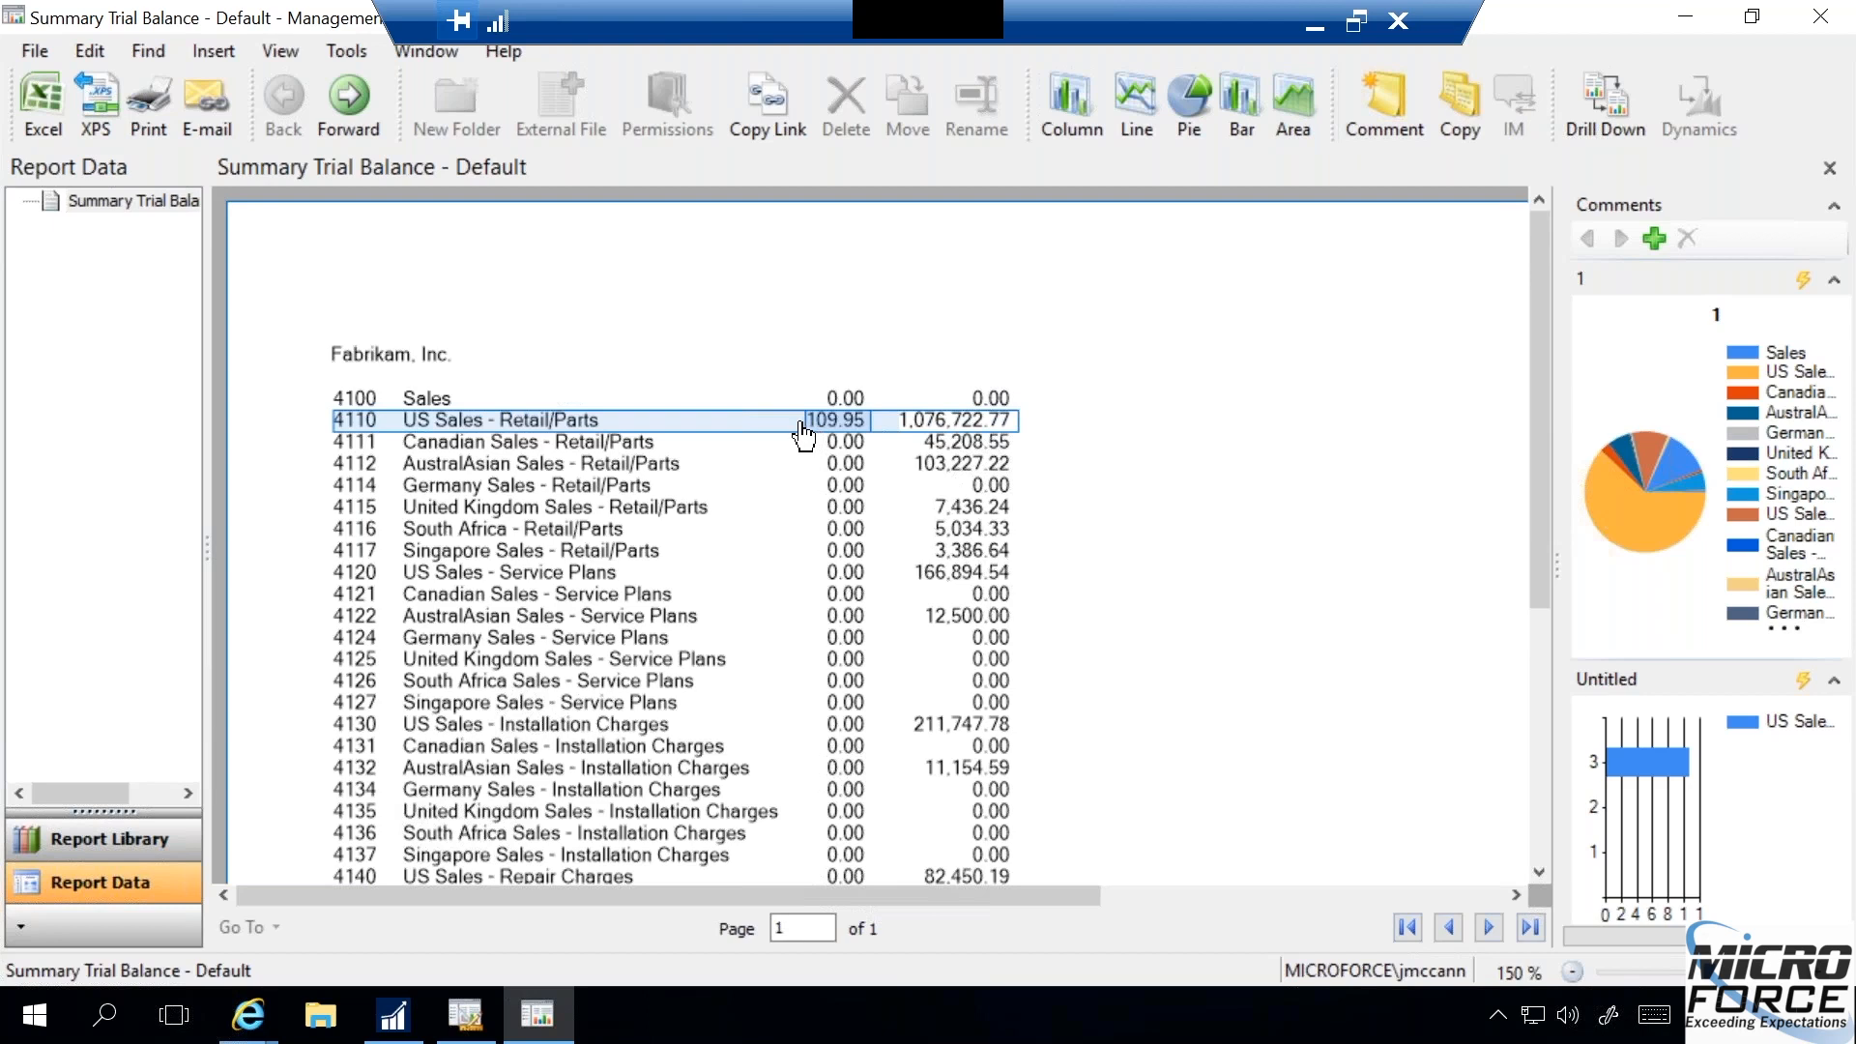
left_click(942, 425)
left_click(842, 494)
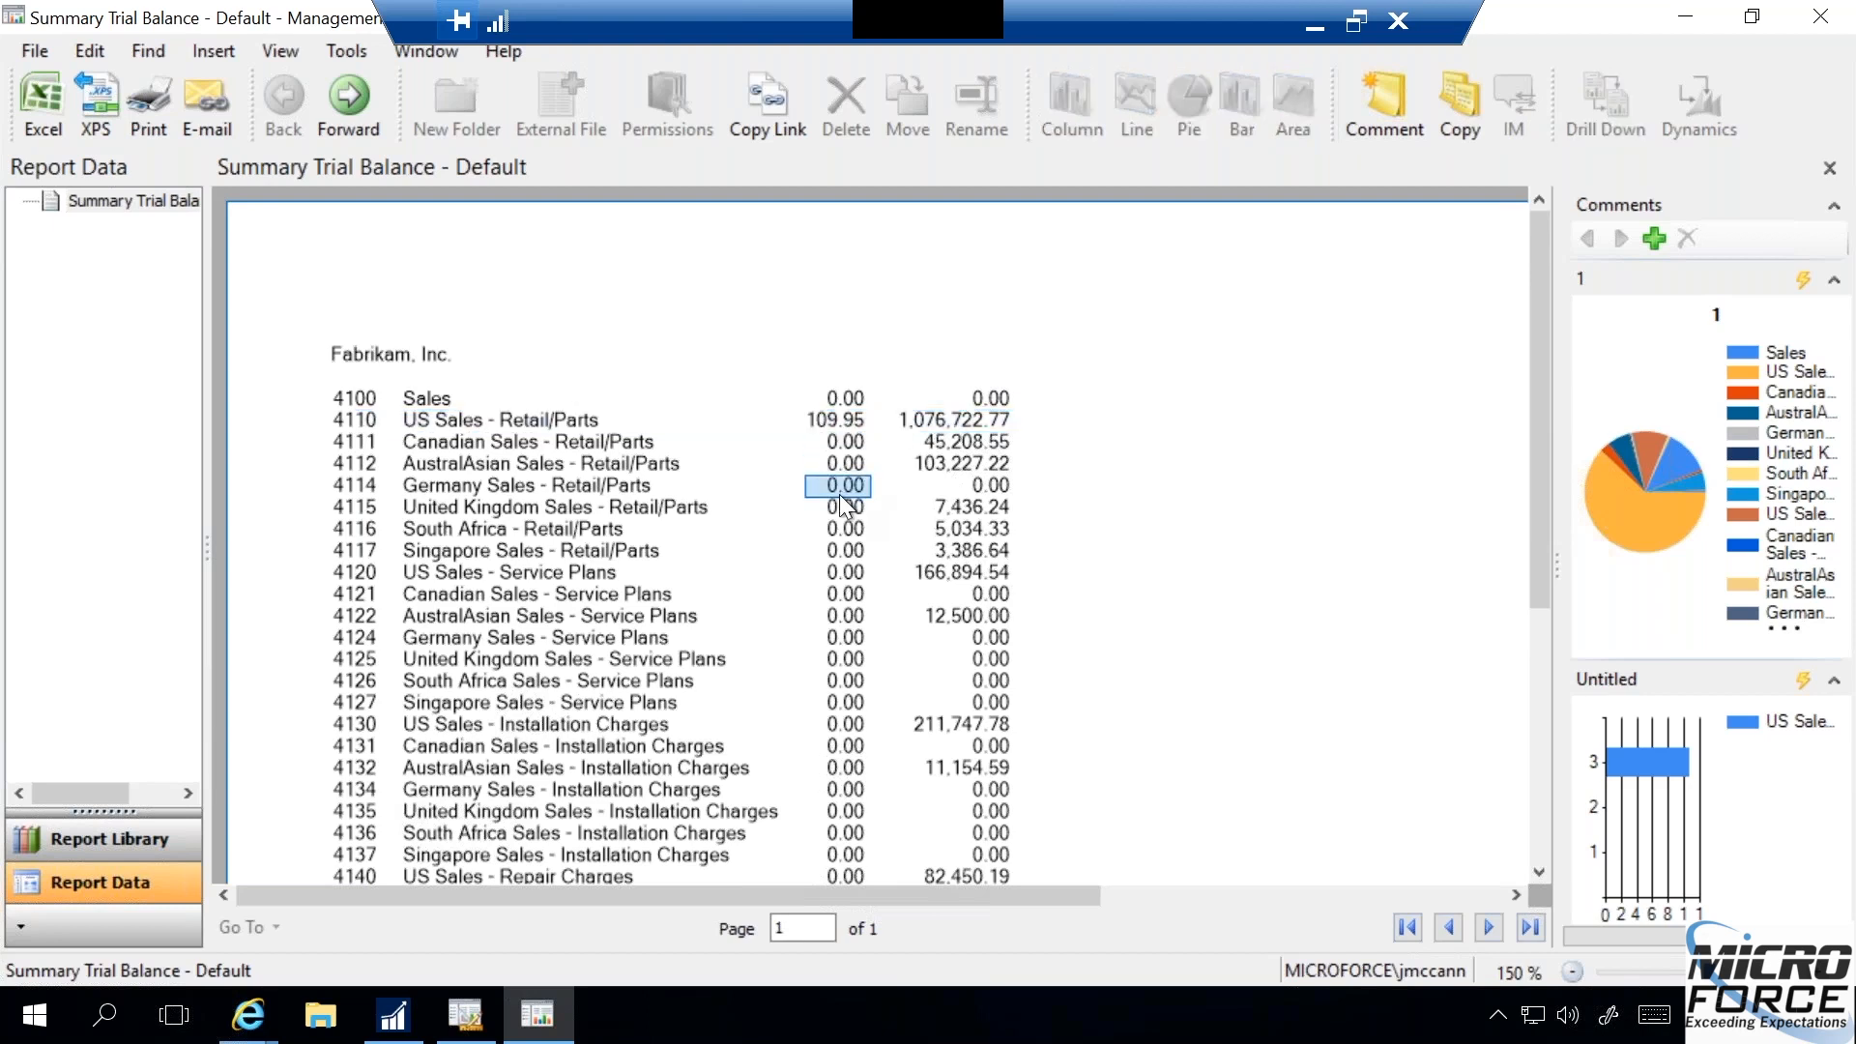
left_click(844, 472, "ctrl")
left_click(844, 469)
left_click(847, 447, "ctrl")
left_click(848, 445)
- Add the comment "This was a company lunch." to the 109.95 amount of account 4110 US Sales - Retail/Parts
left_click(848, 422, "ctrl")
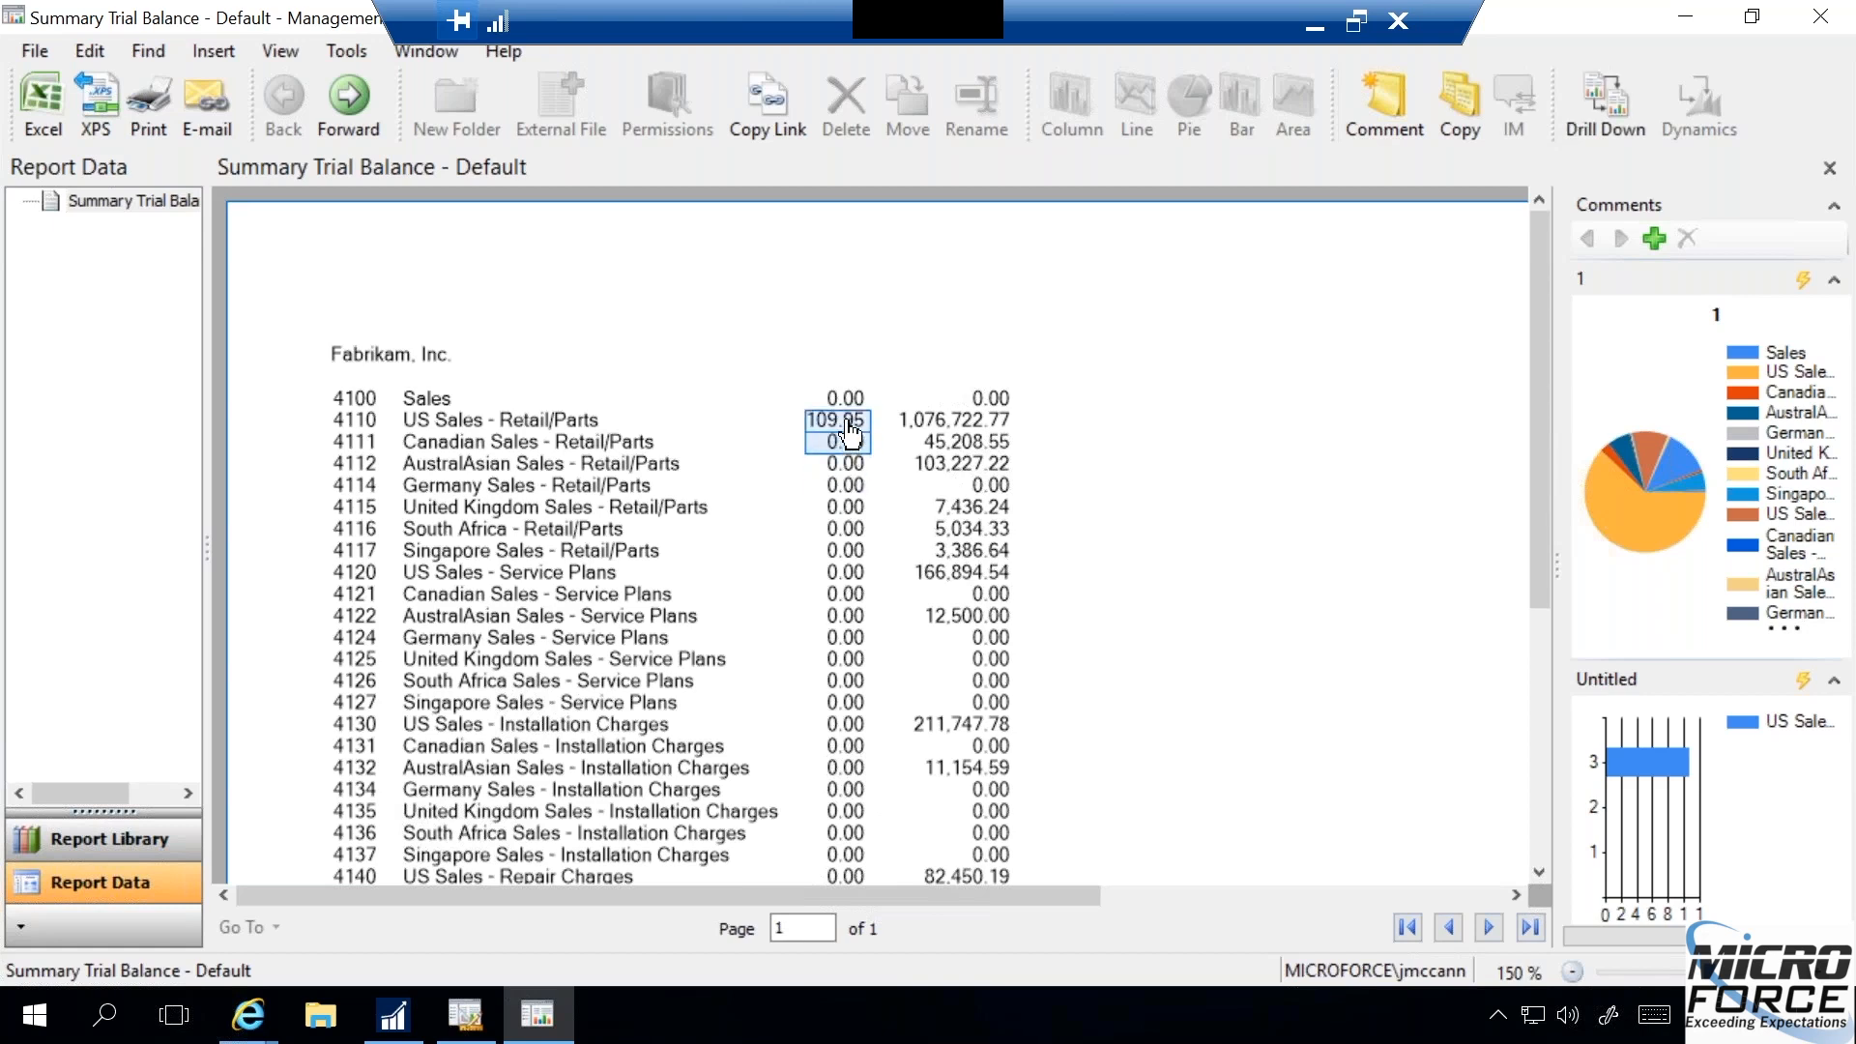
left_click(847, 423)
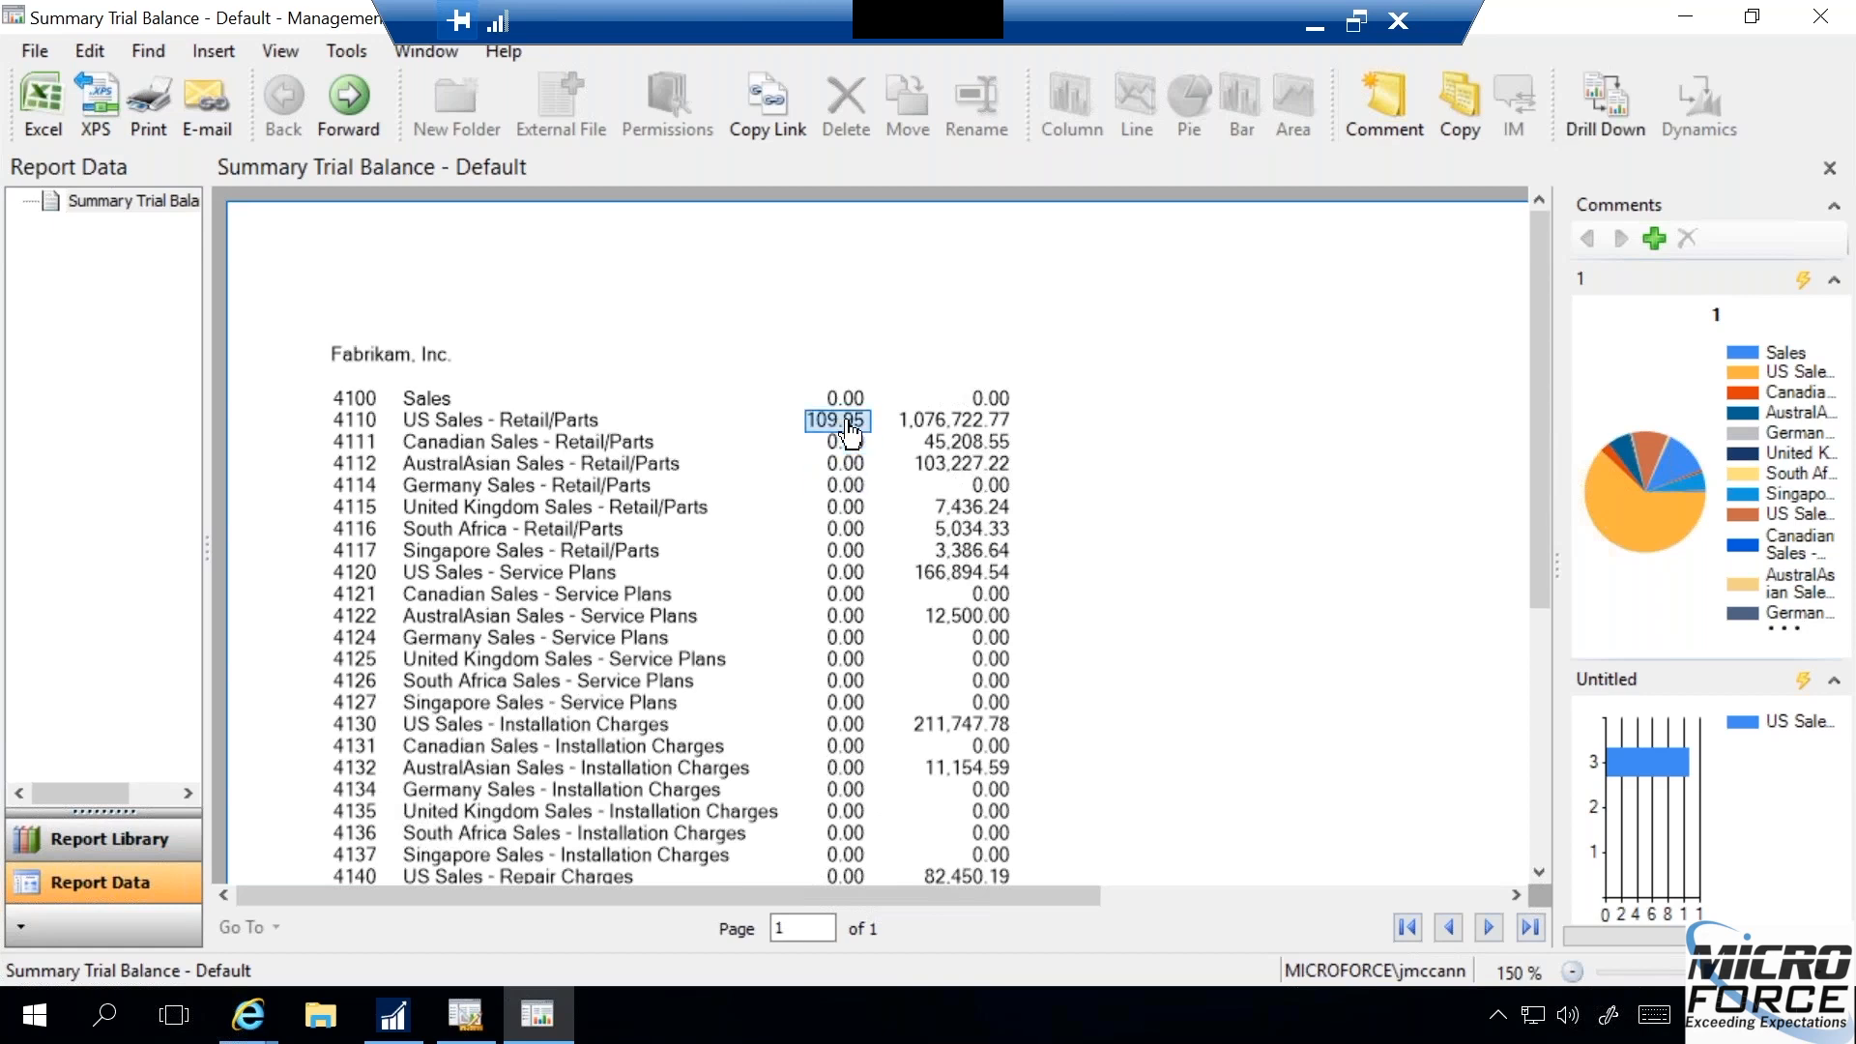
left_click(1384, 96)
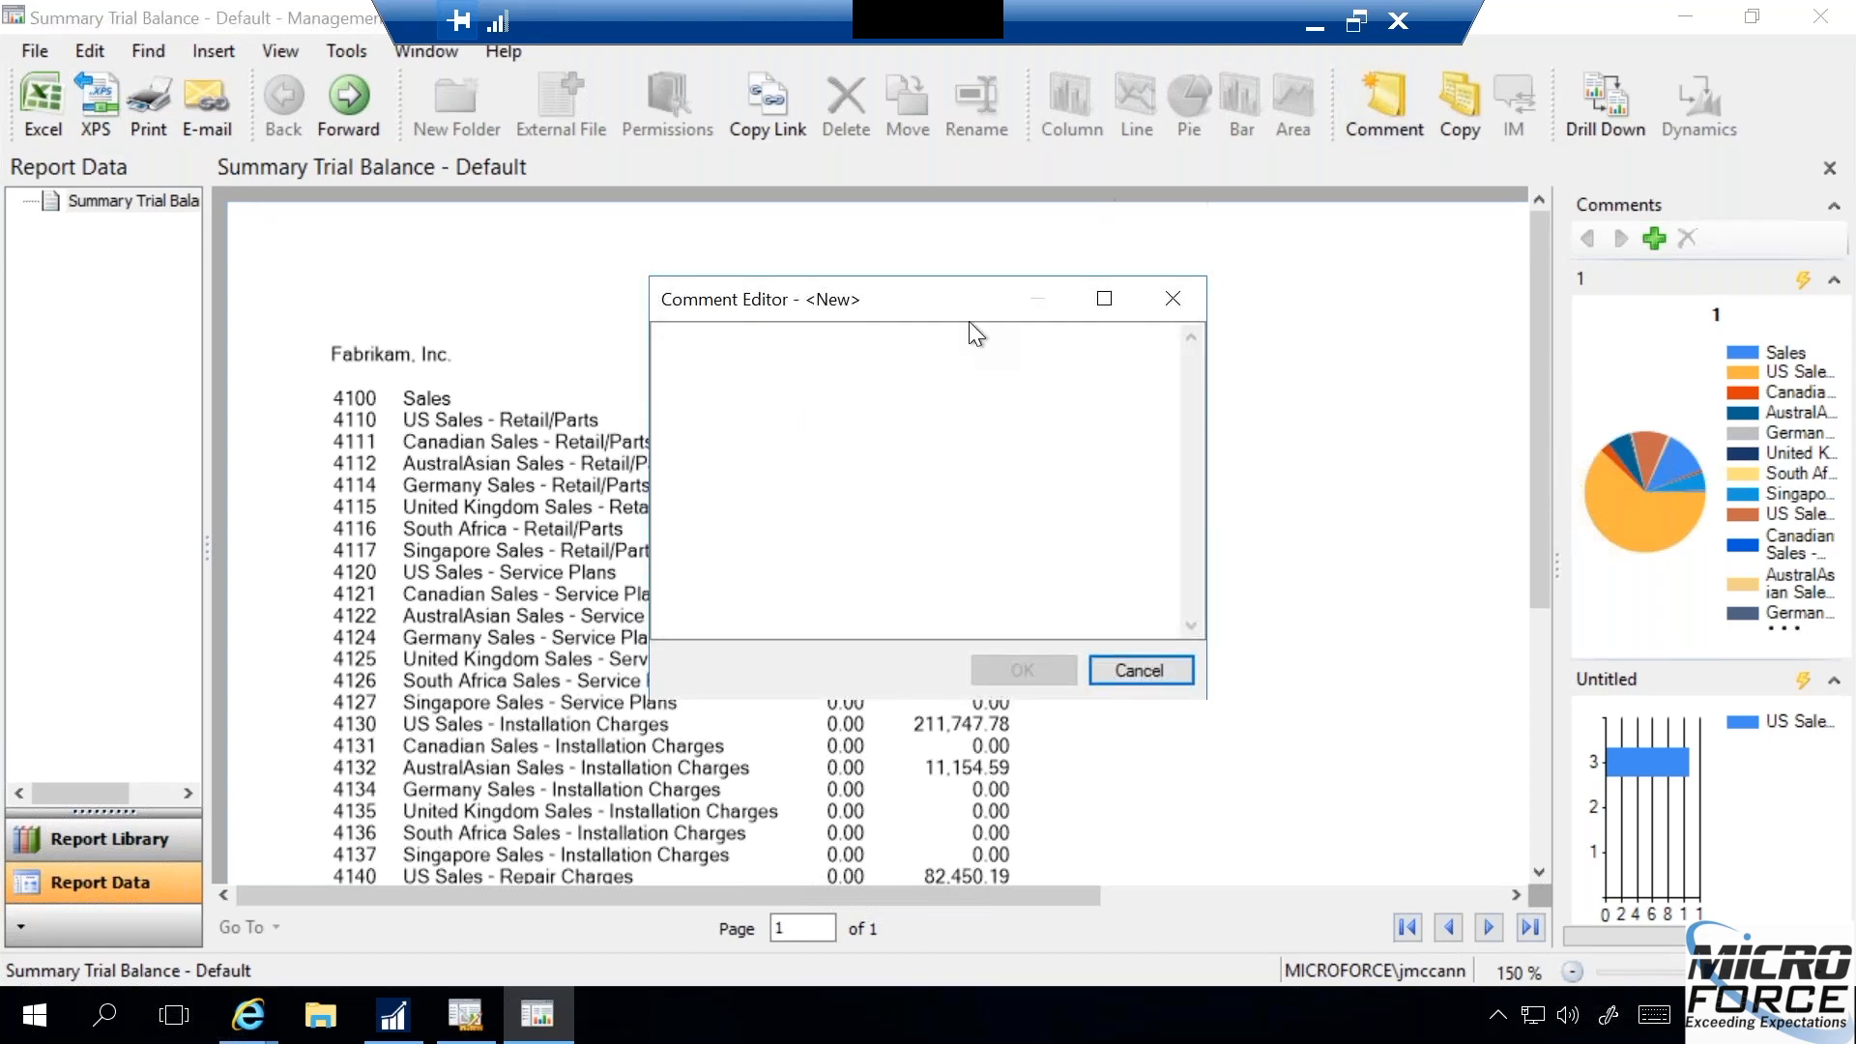
left_click(757, 355)
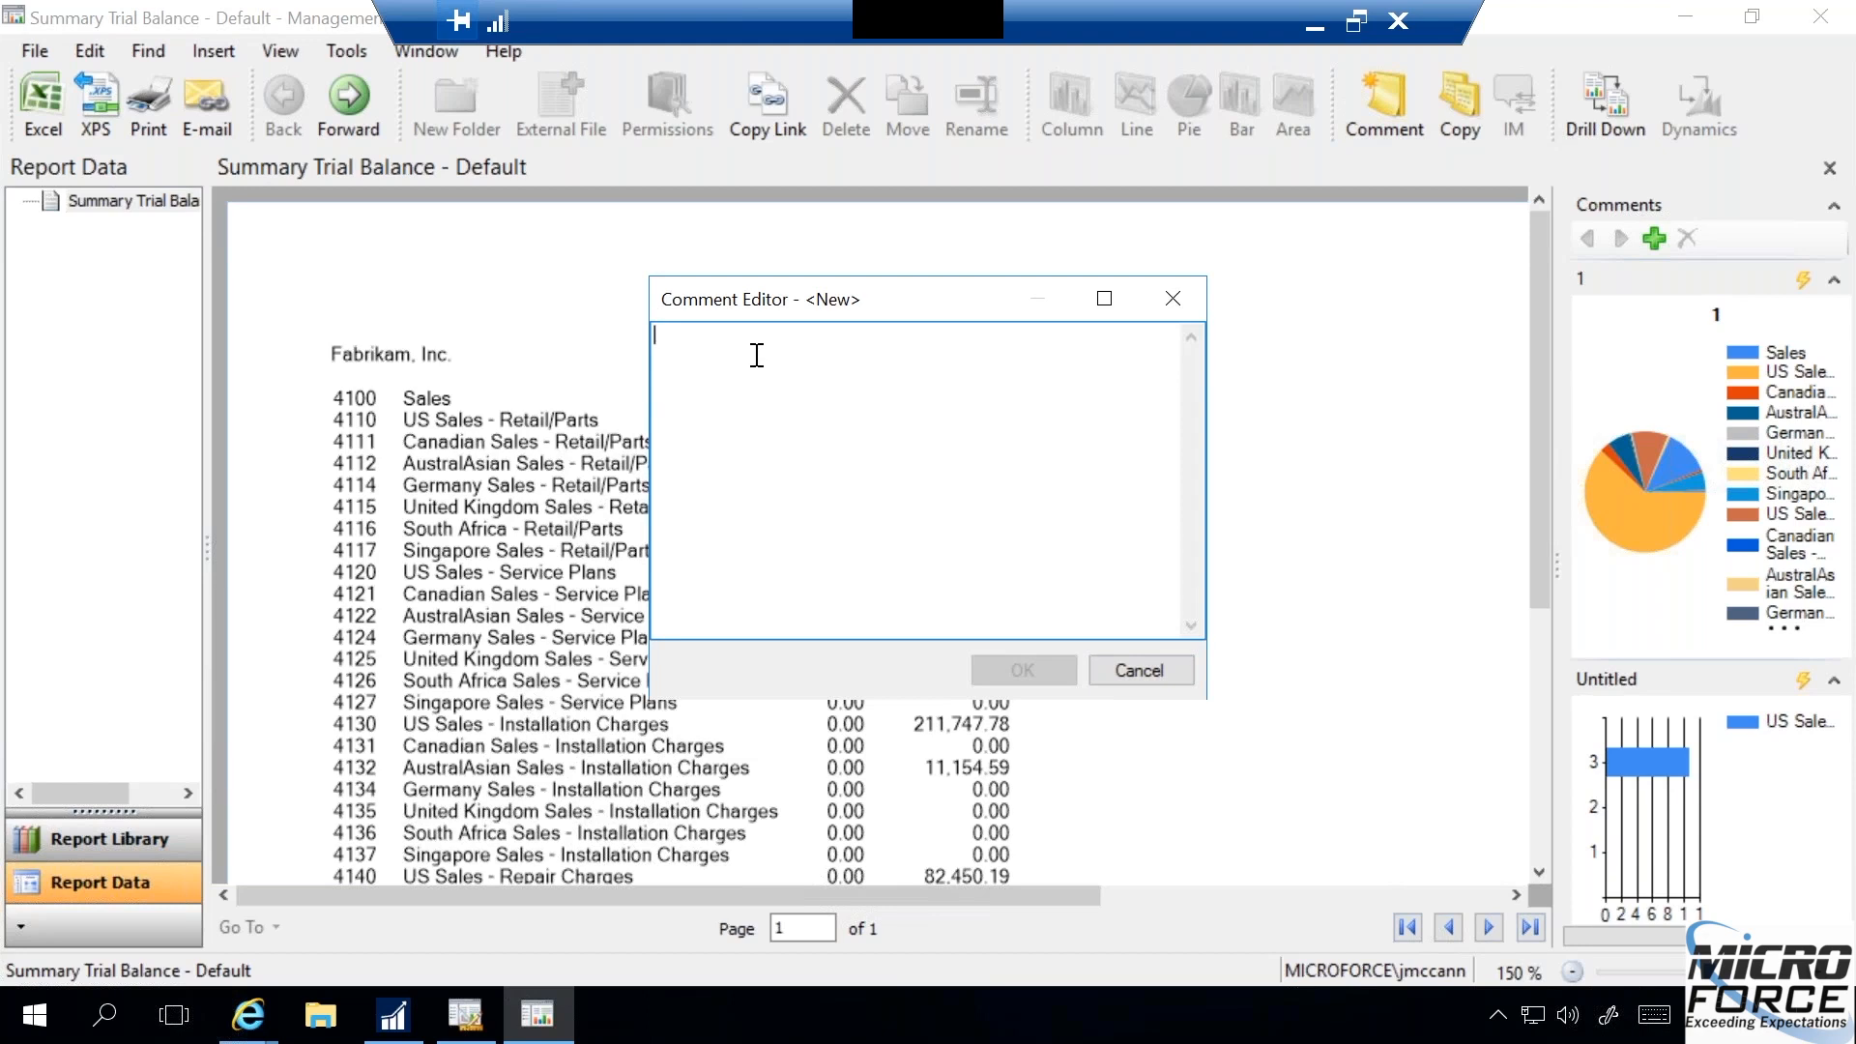
type("This w")
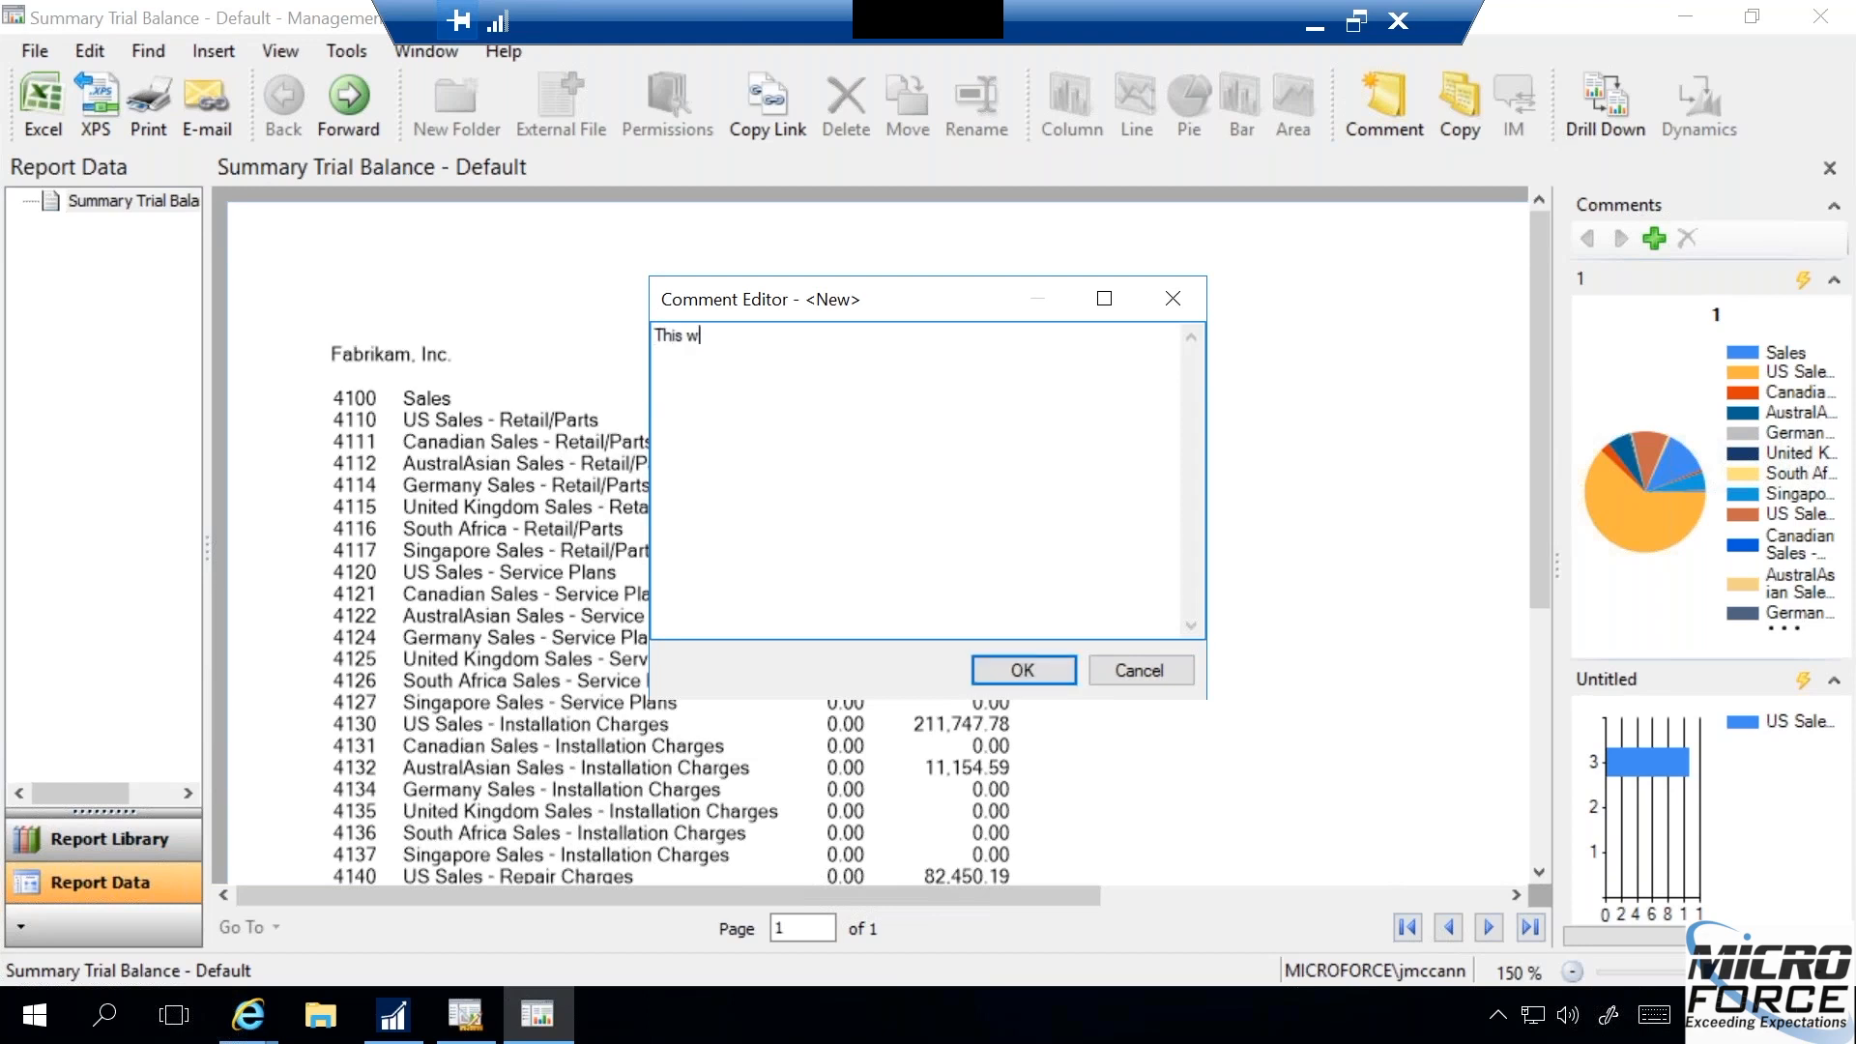
type("as a company lunch.")
left_click(993, 658)
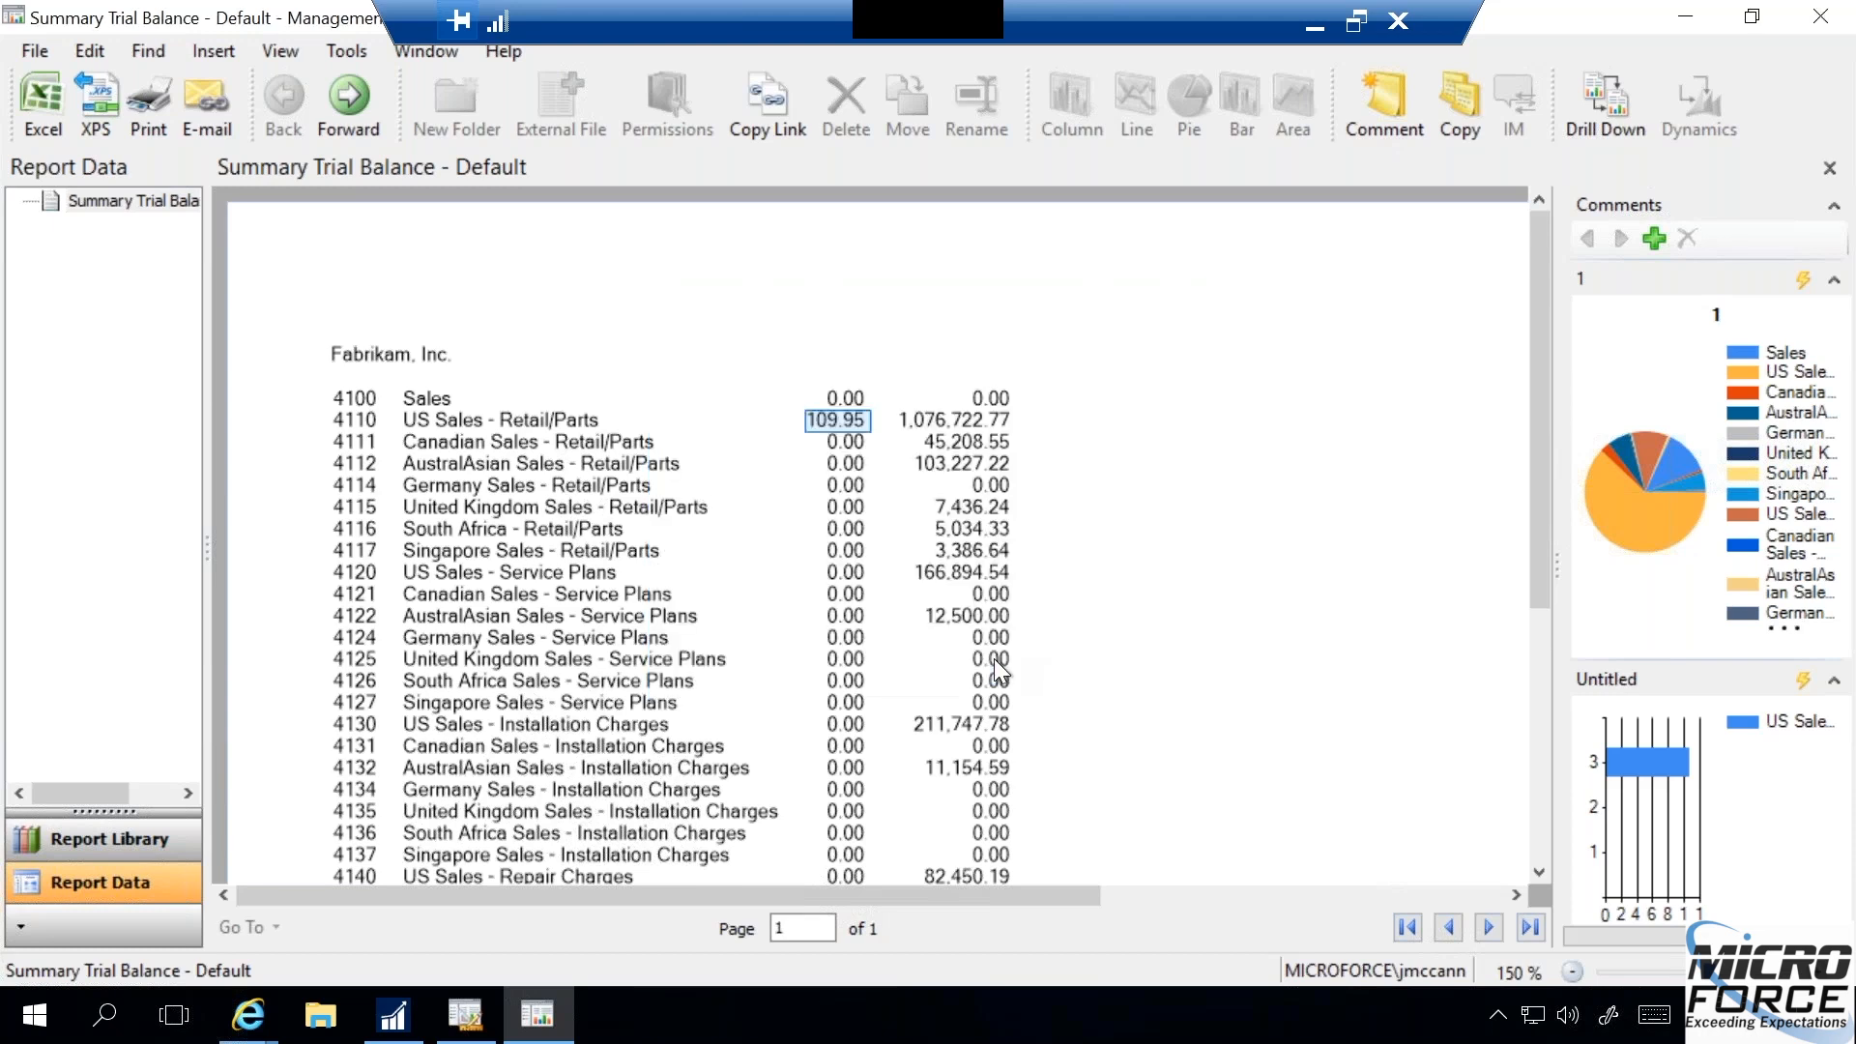
left_click(1652, 285)
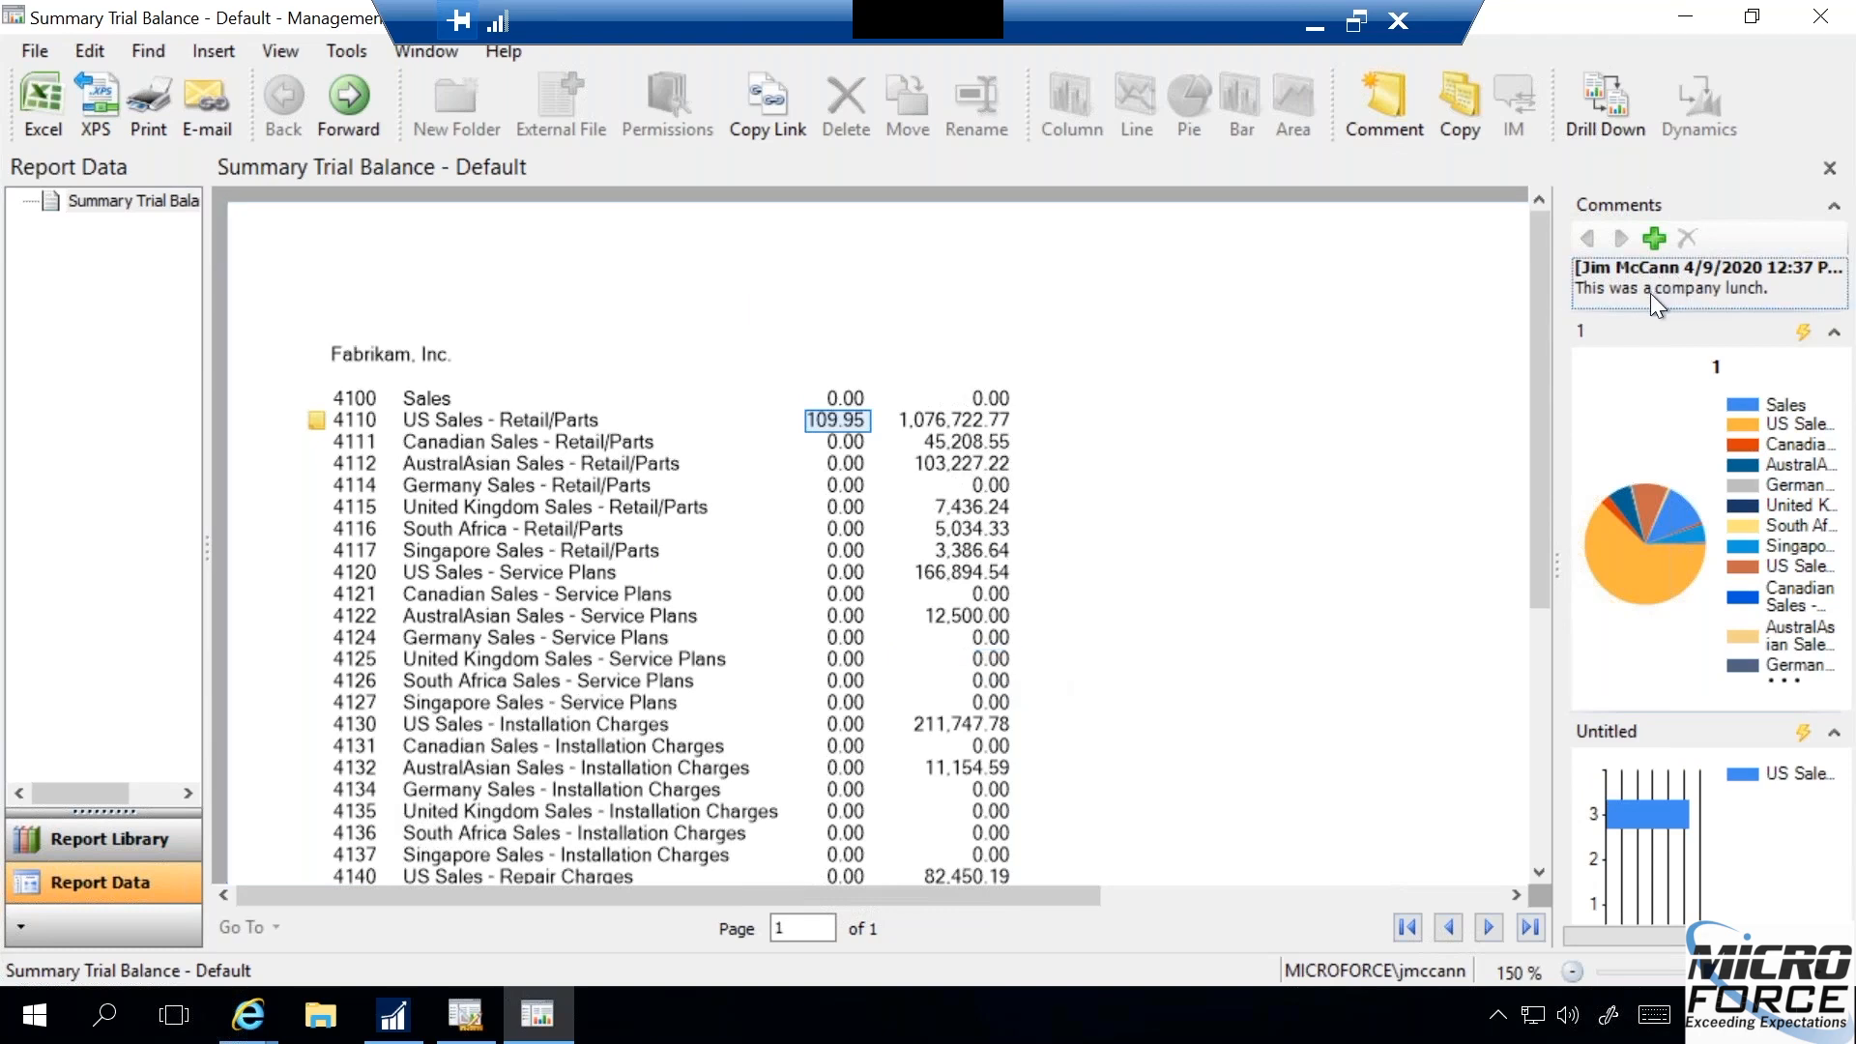
left_click(1449, 295)
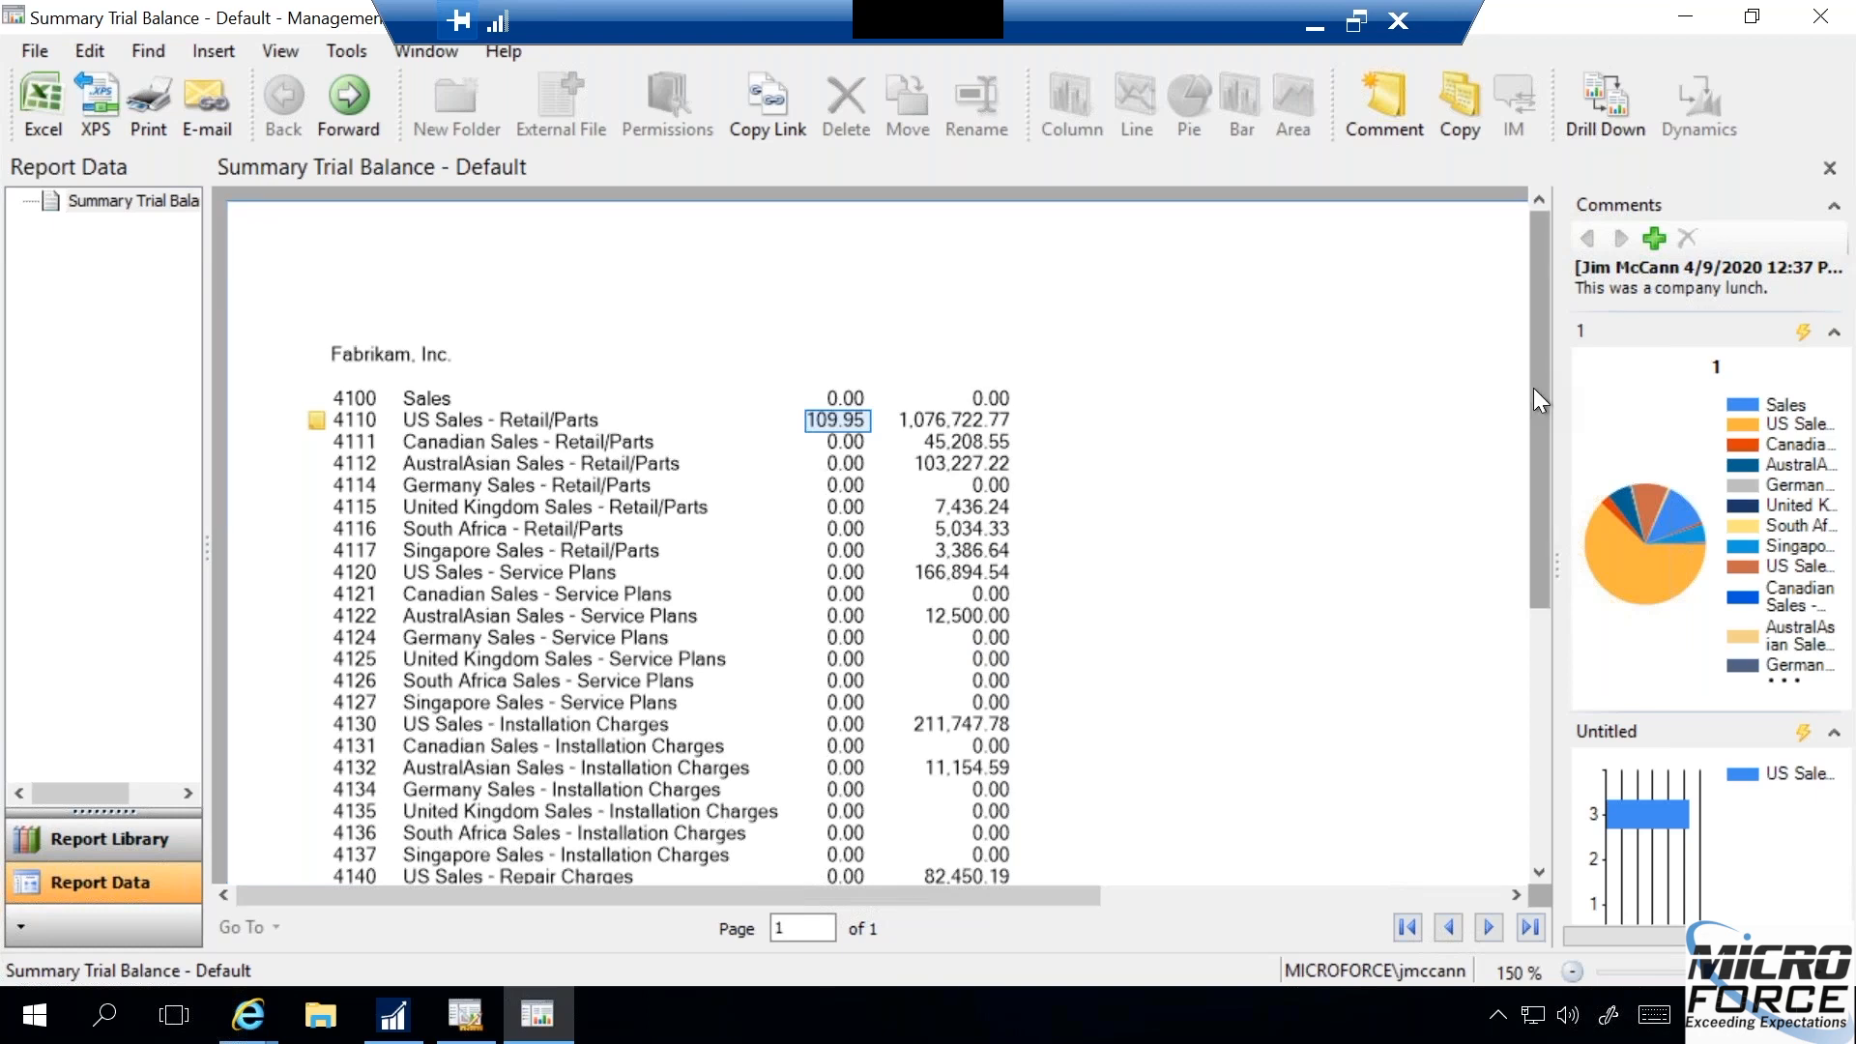
left_click(1459, 136)
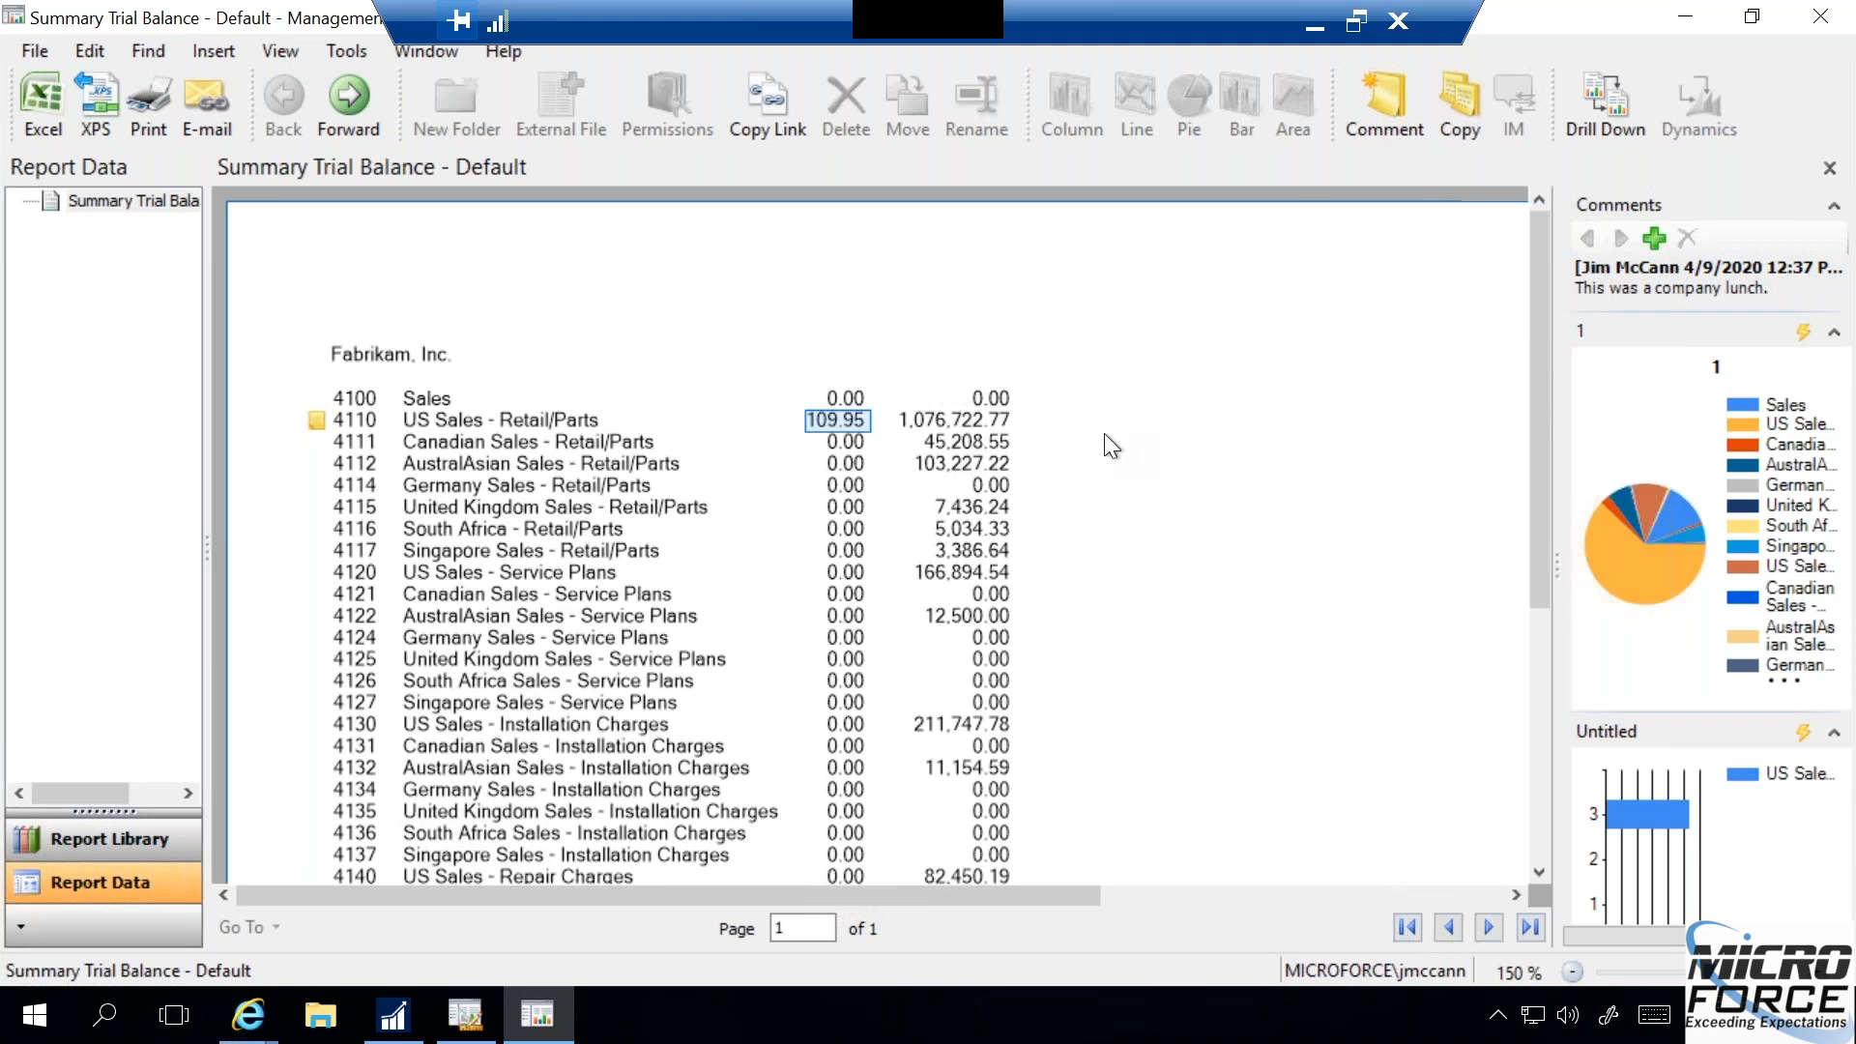
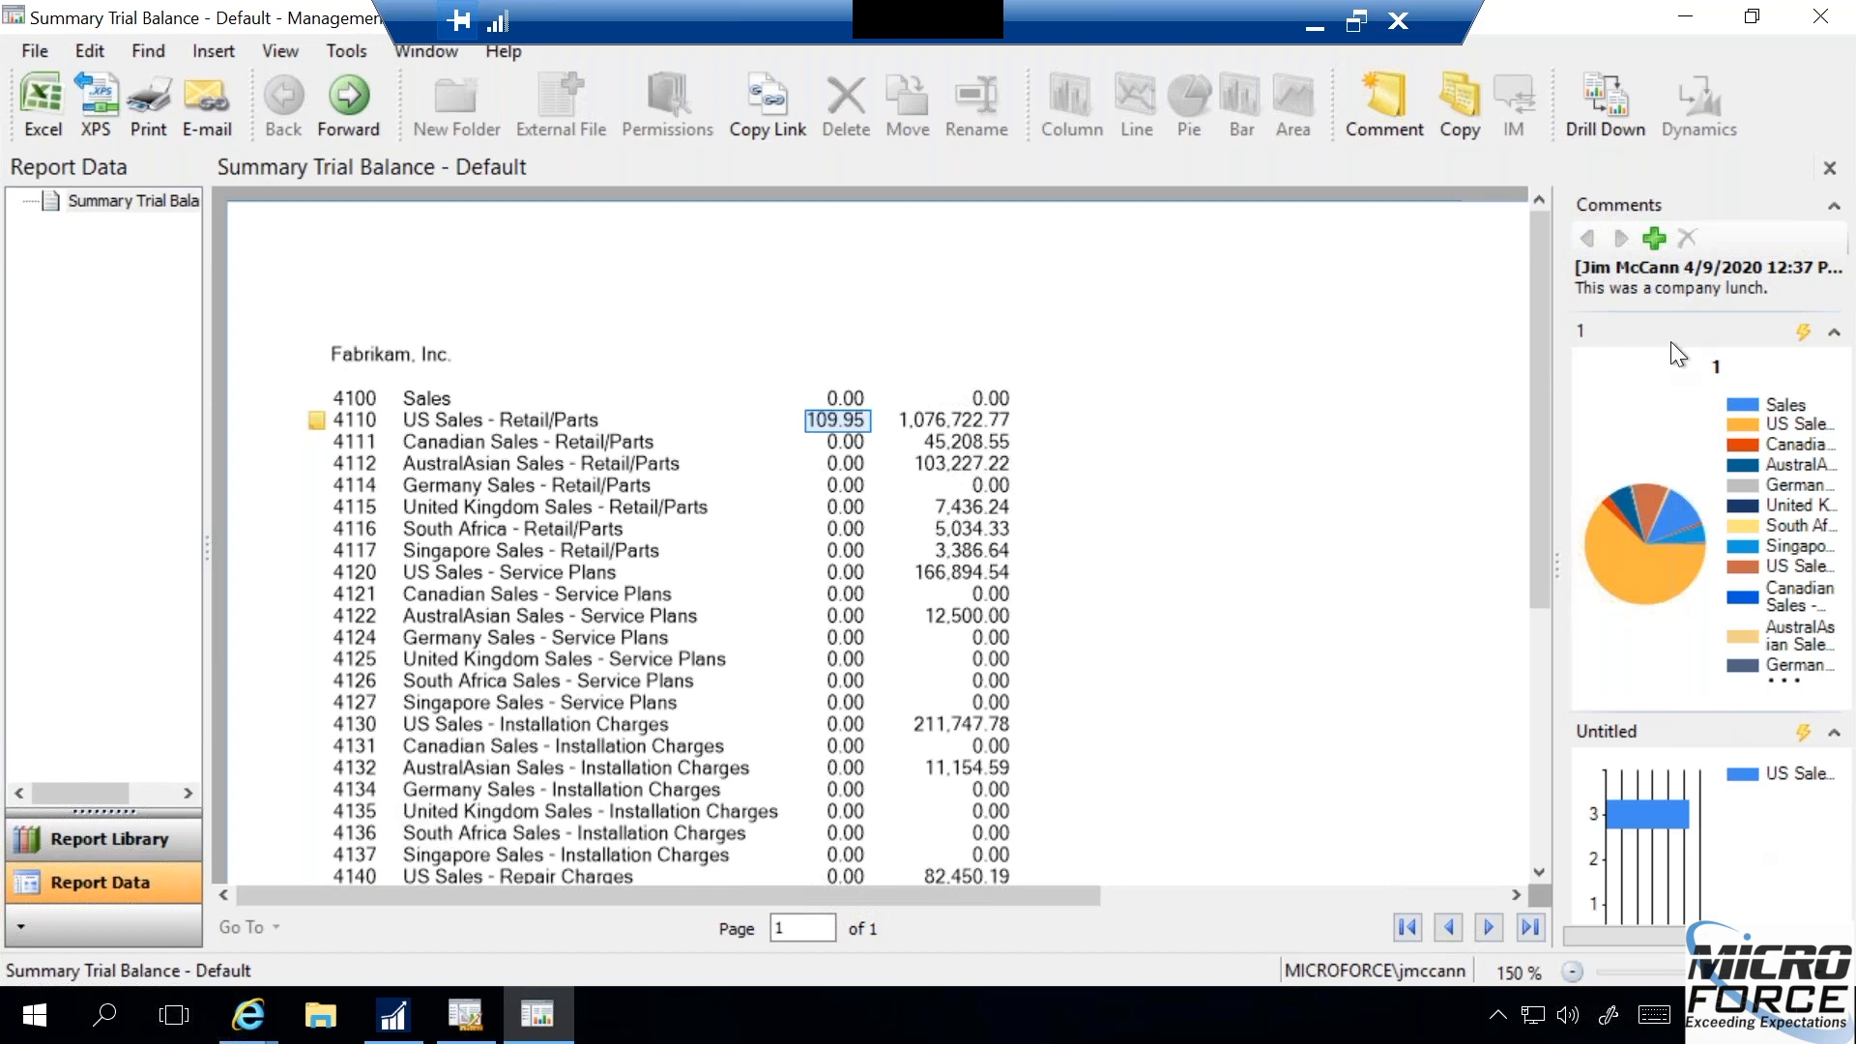
- Close the summary and drill-down reports along with the viewer, and reopen the latest generated Summary Trial Balance
left_click(1830, 170)
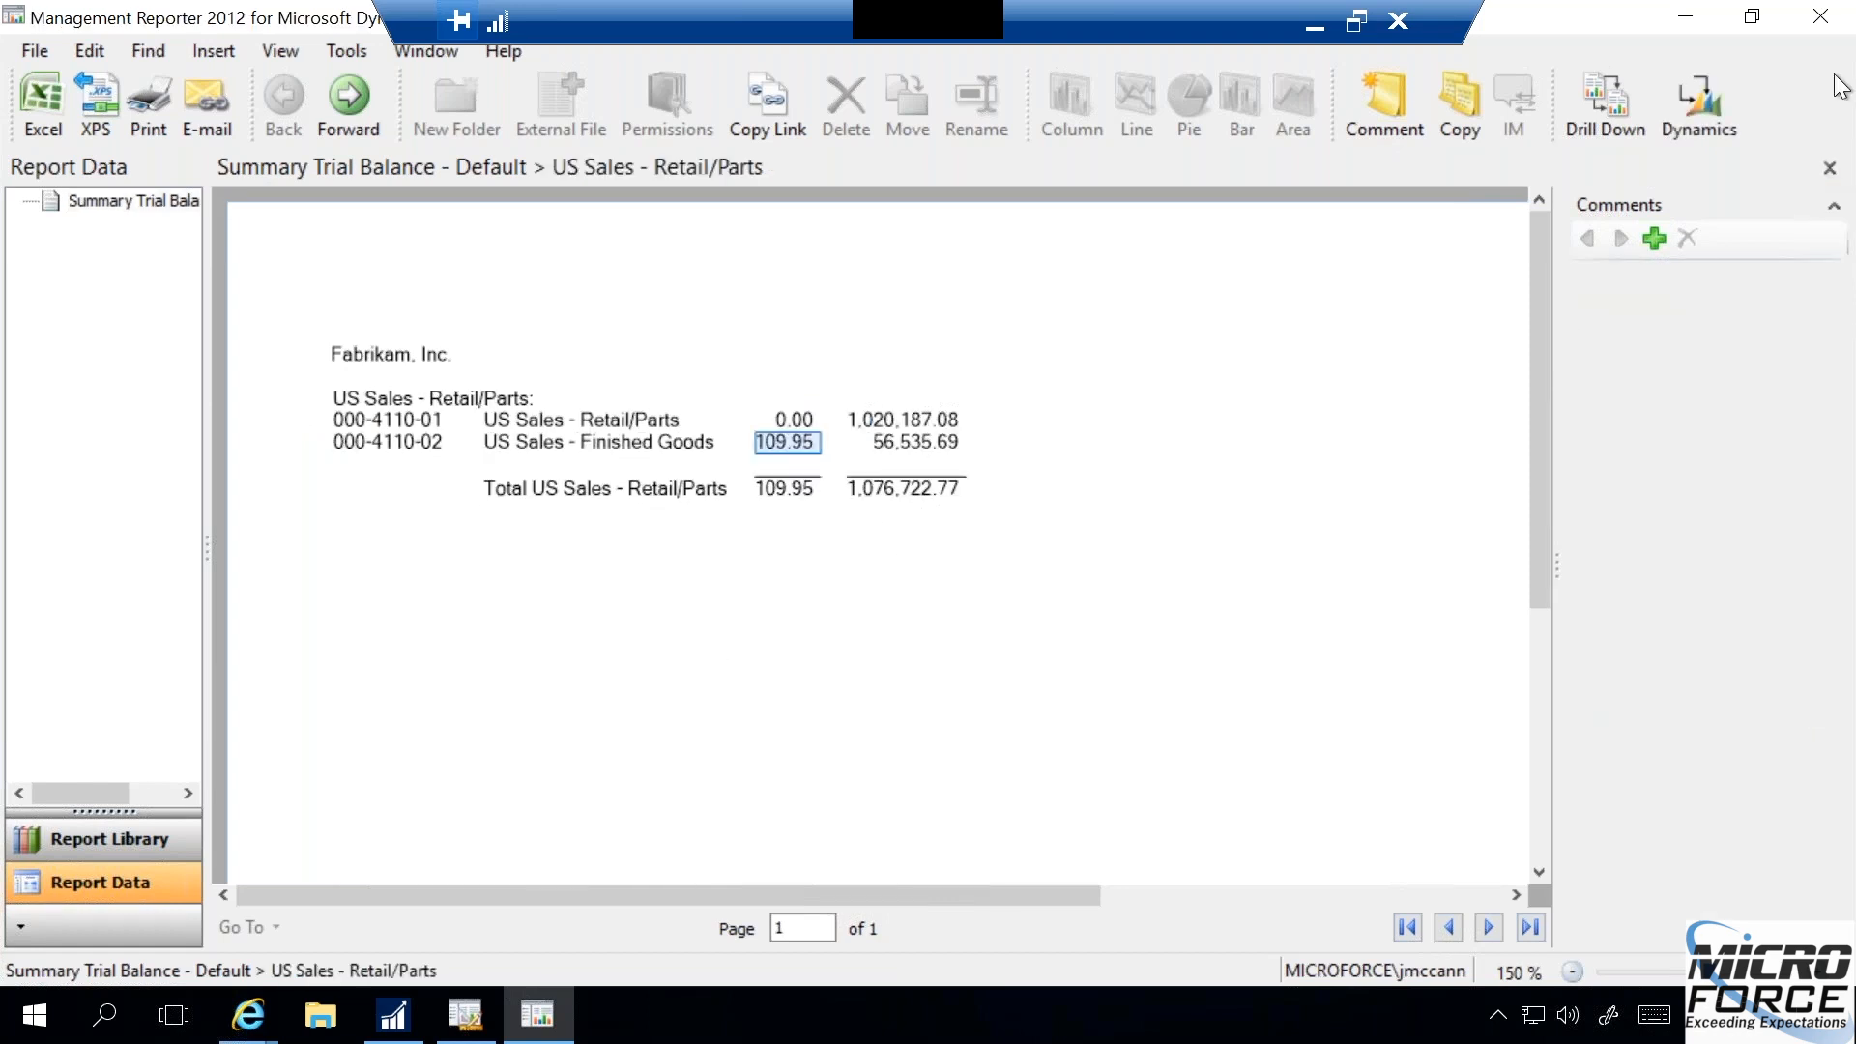
left_click(1820, 16)
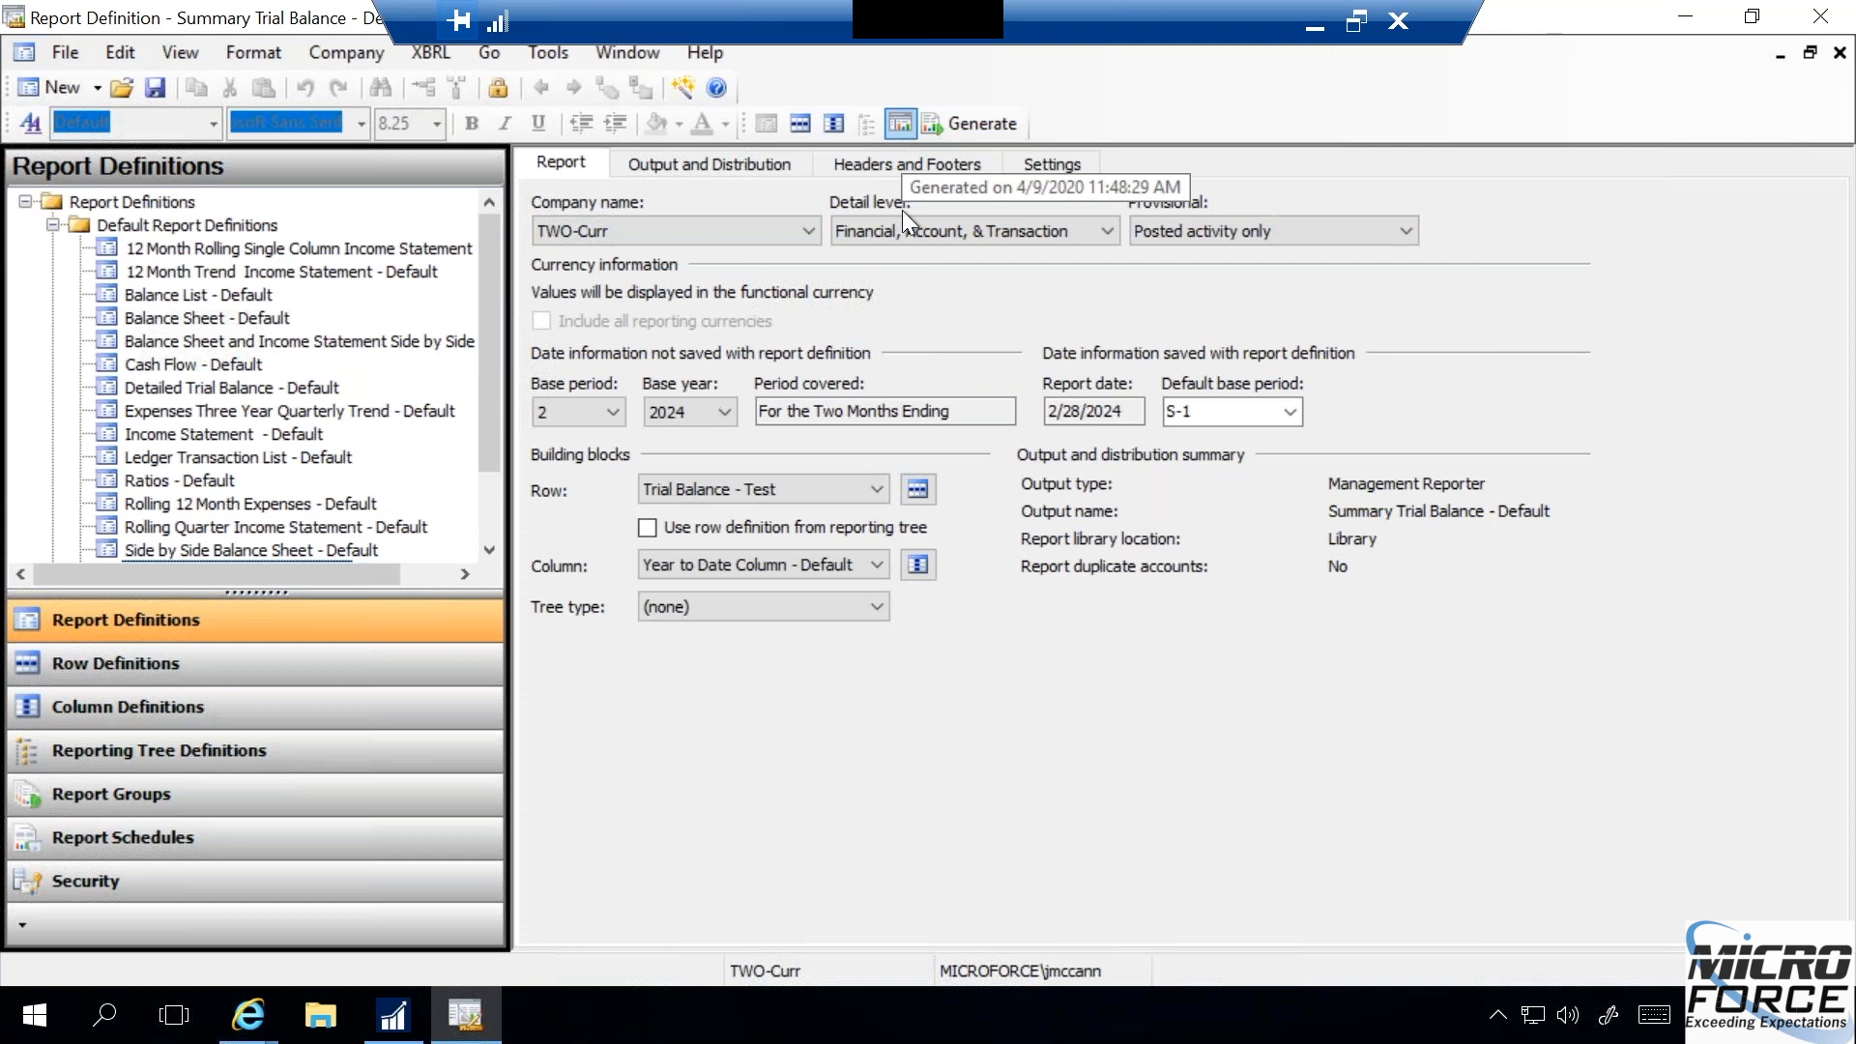
left_click(898, 123)
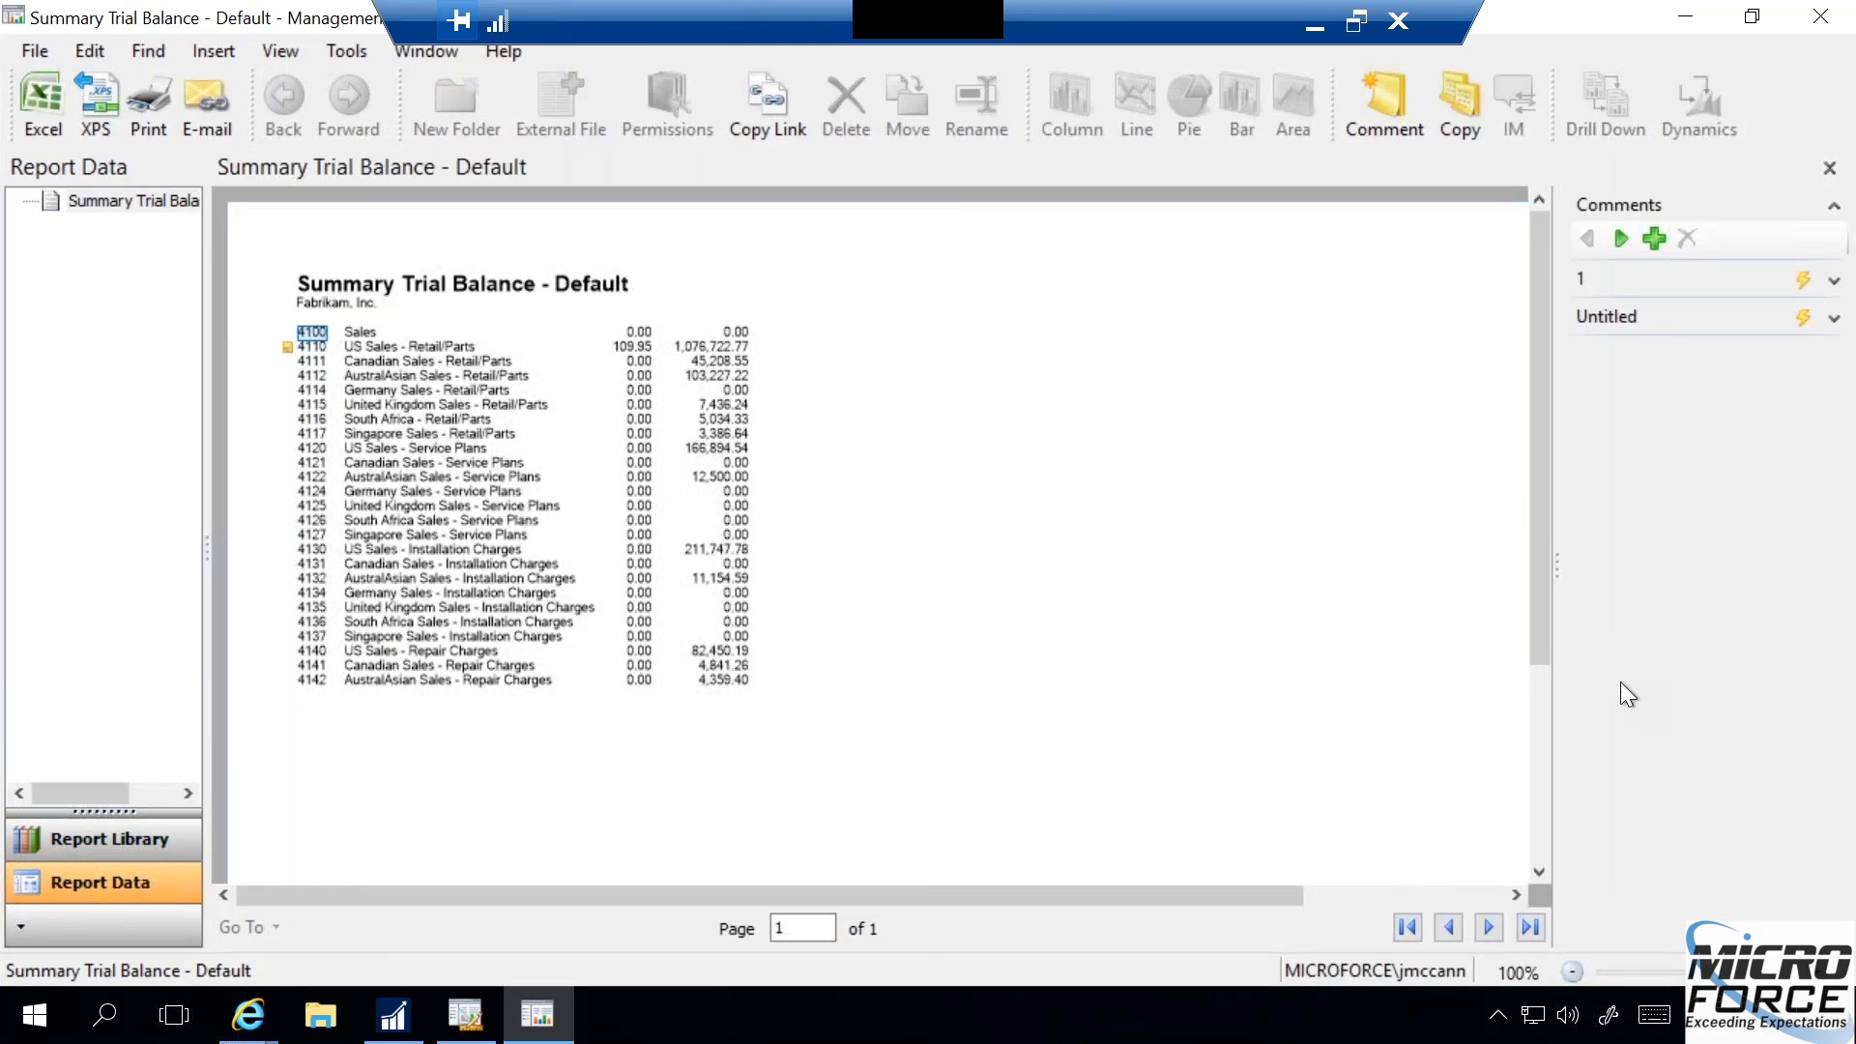
- Cancel a new blank comment, select account 4110 US Sales - Retail/Parts to view its comment, and expand both pinned charts
left_click(1651, 238)
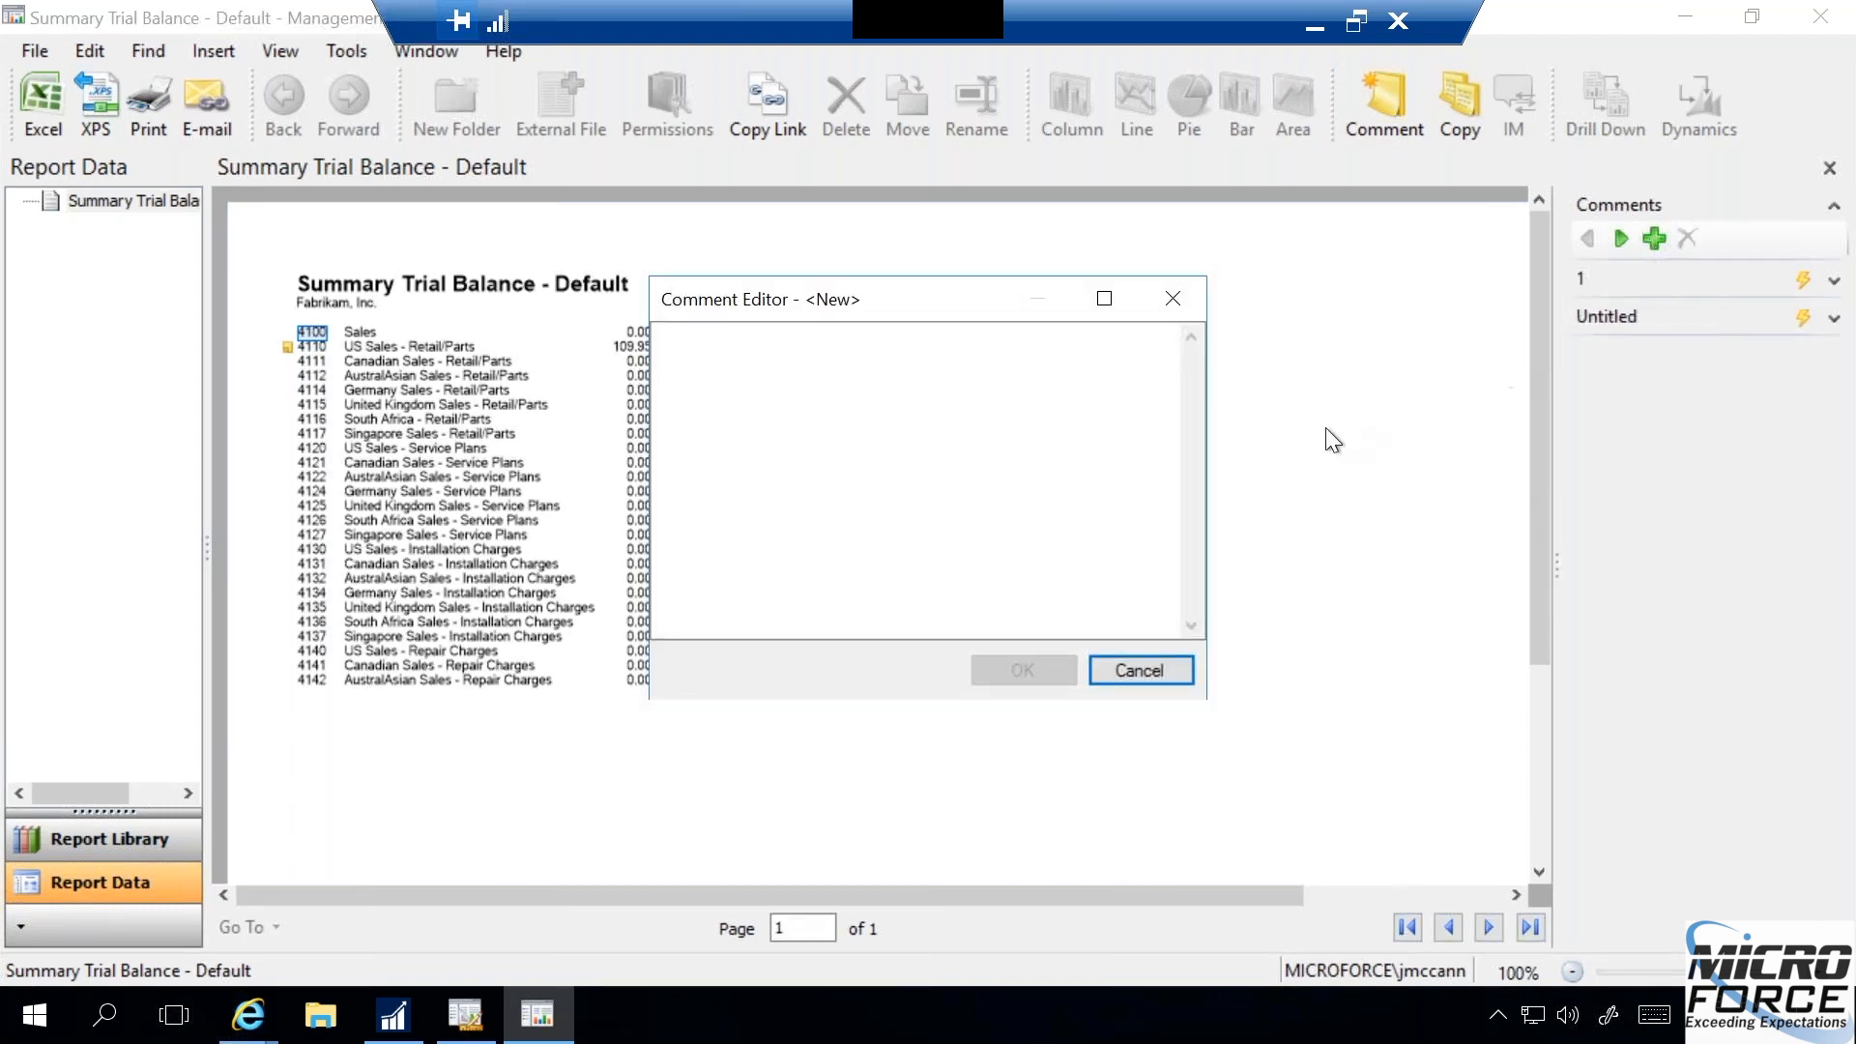
left_click(1147, 669)
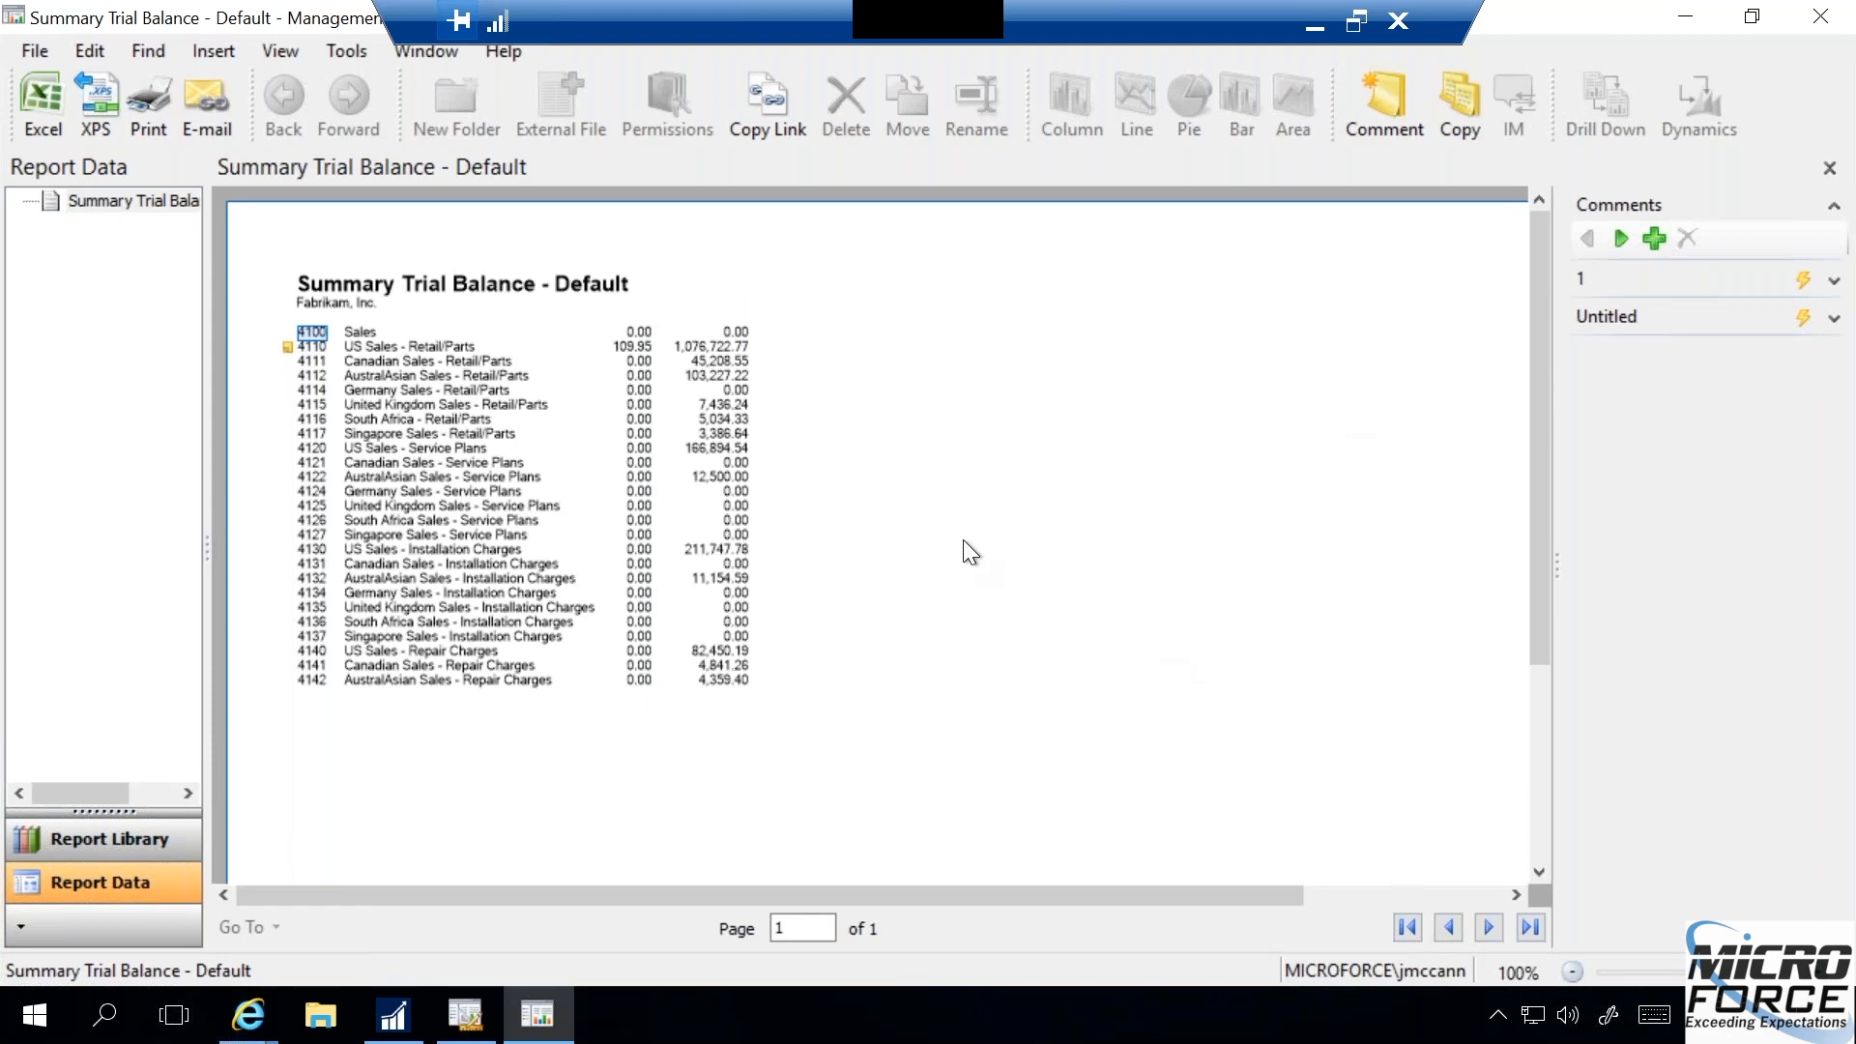
left_click(522, 348)
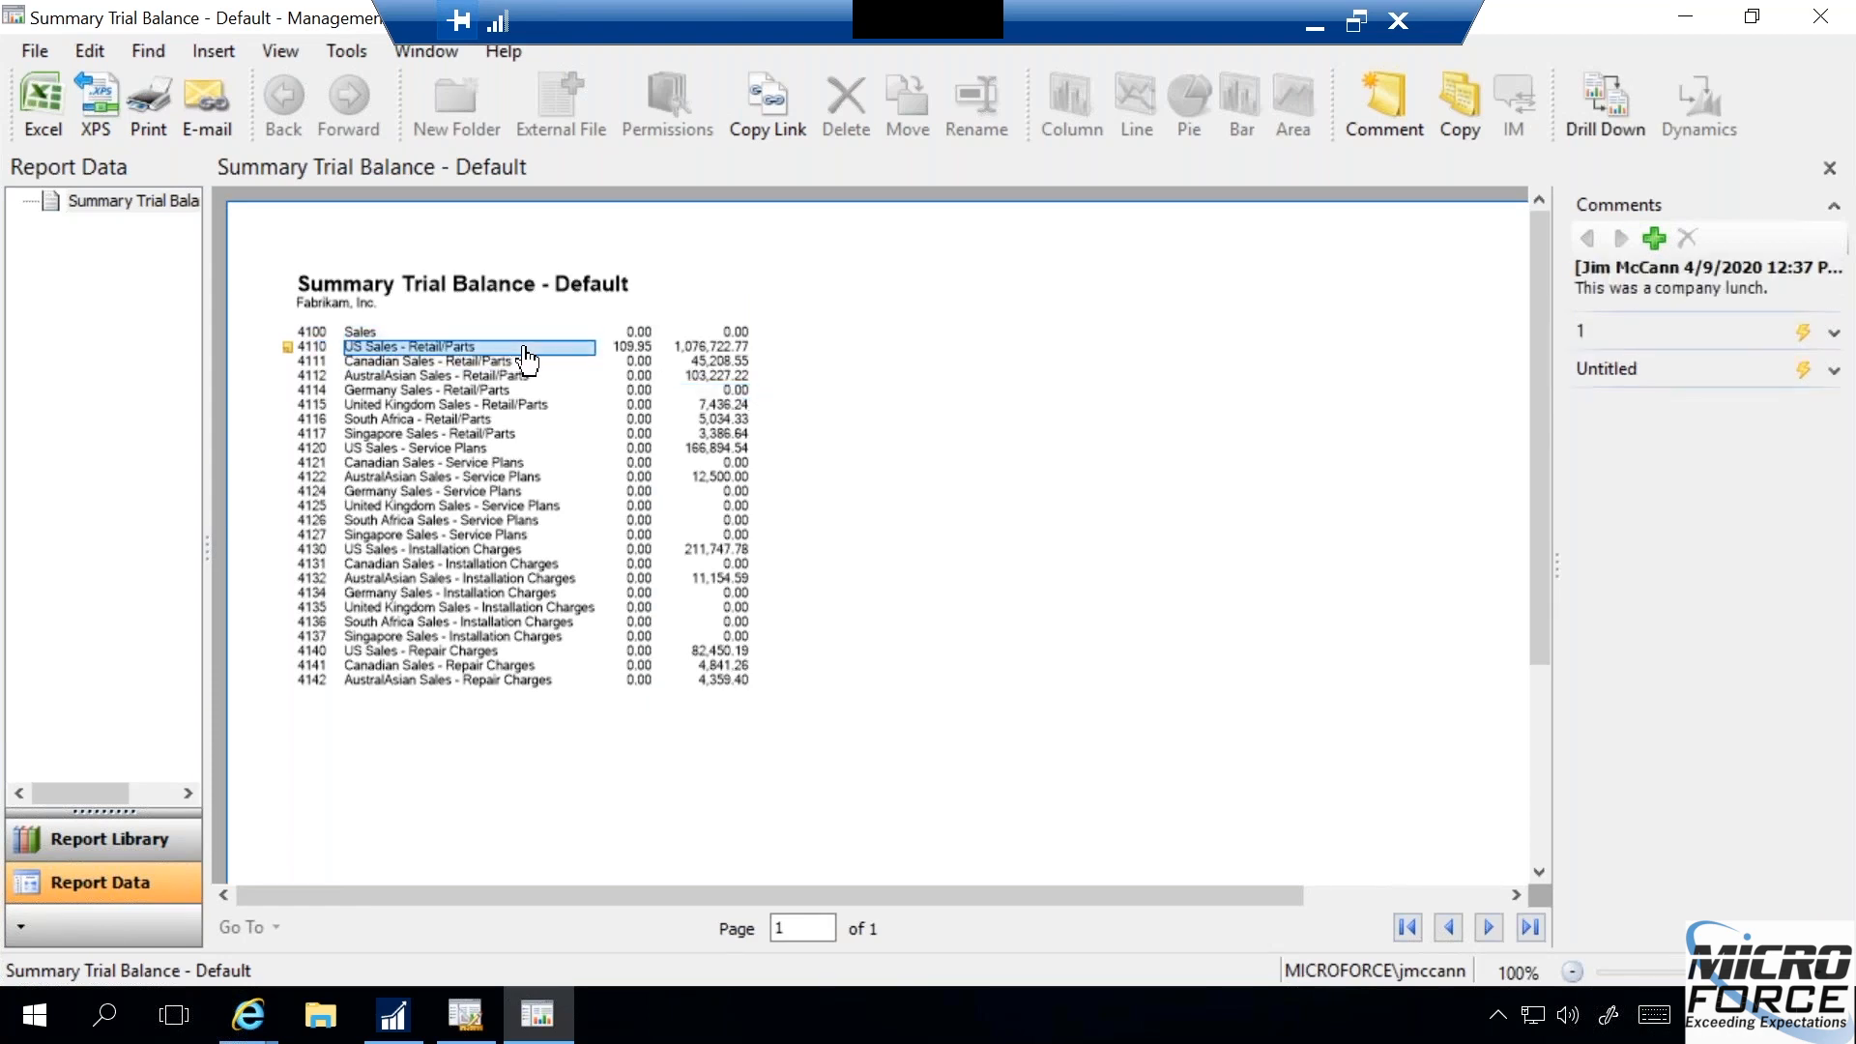
left_click(1834, 371)
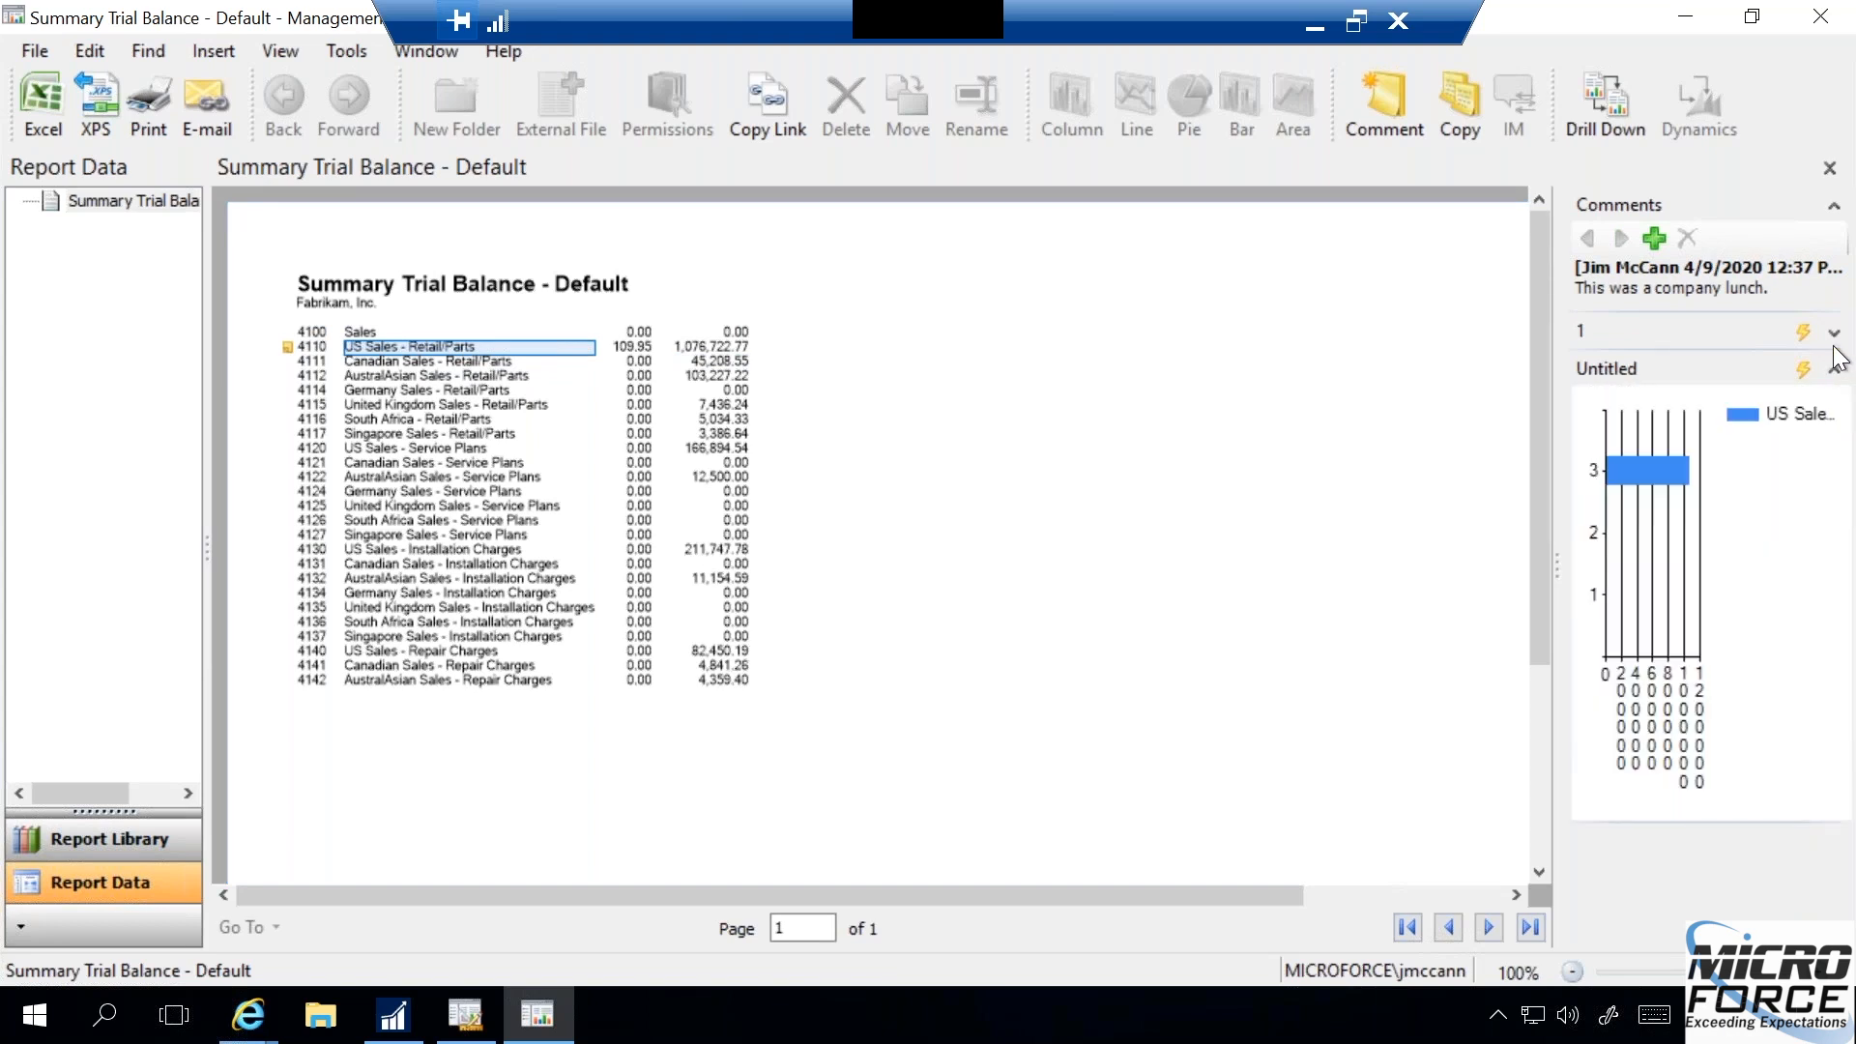
left_click(1834, 333)
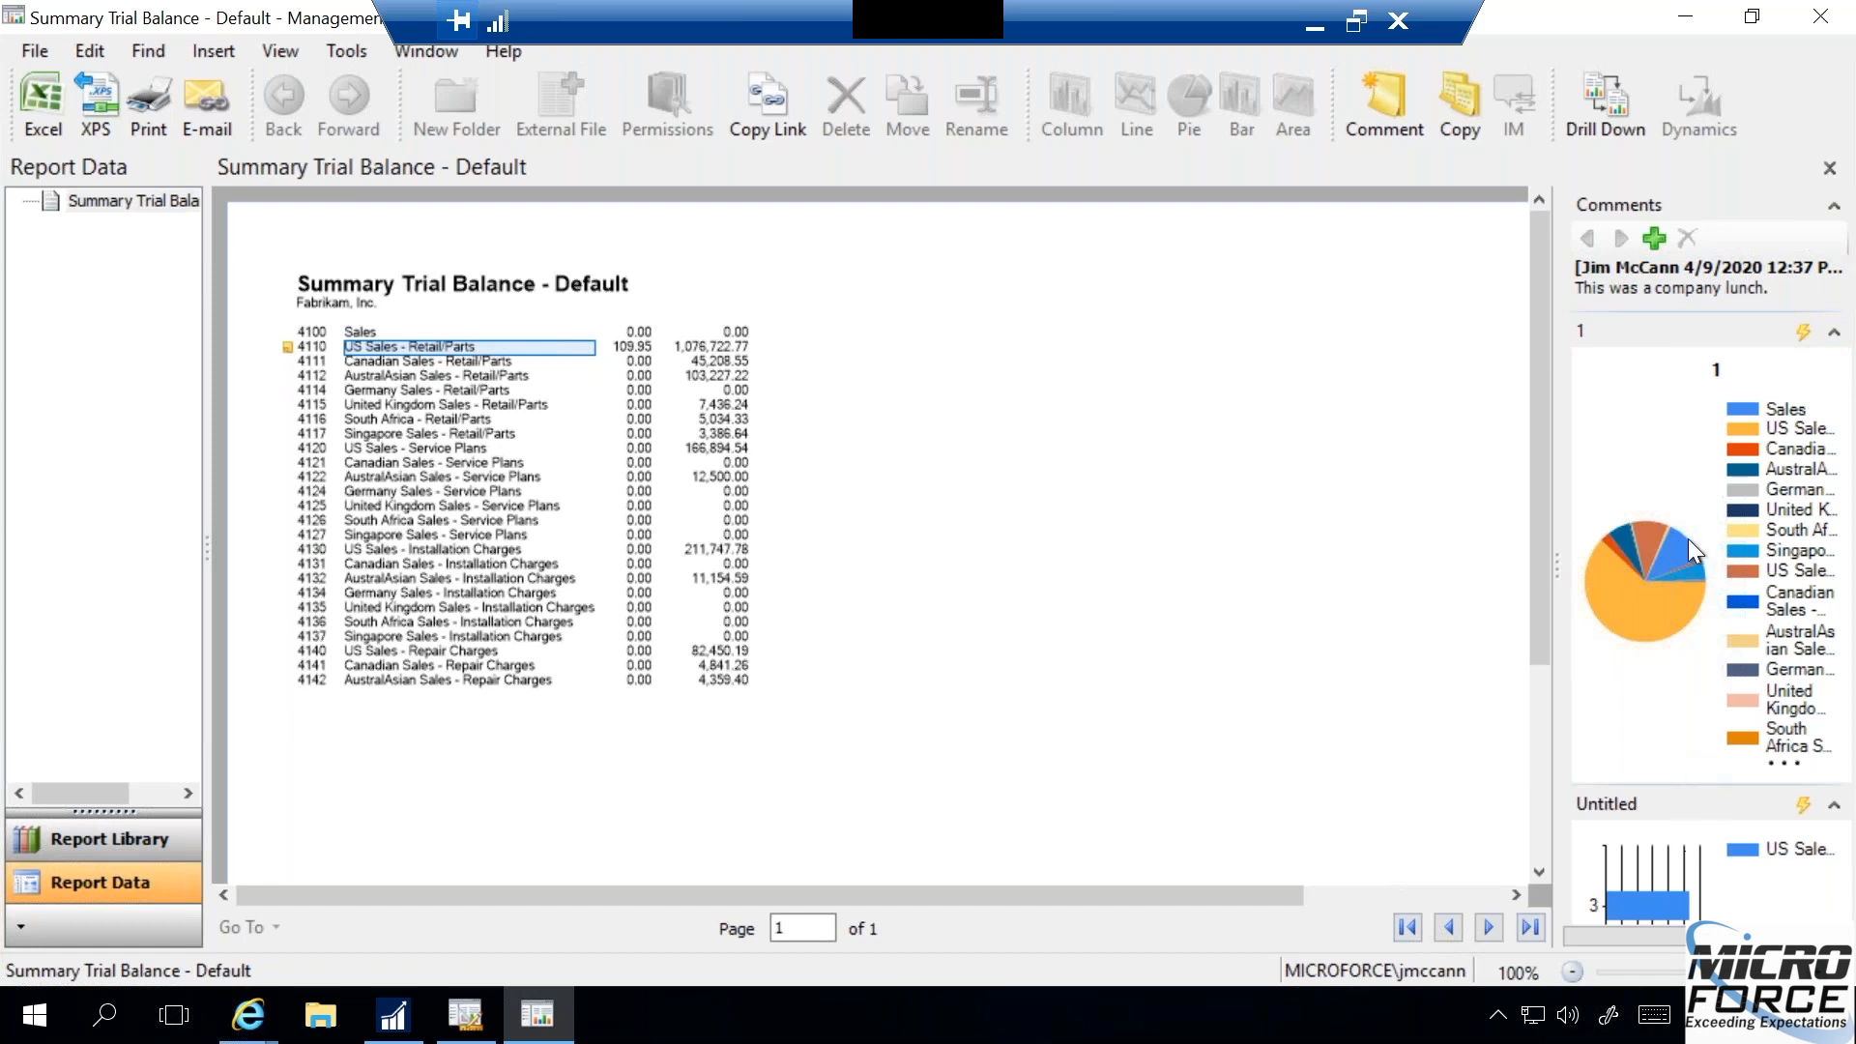
left_click(1834, 332)
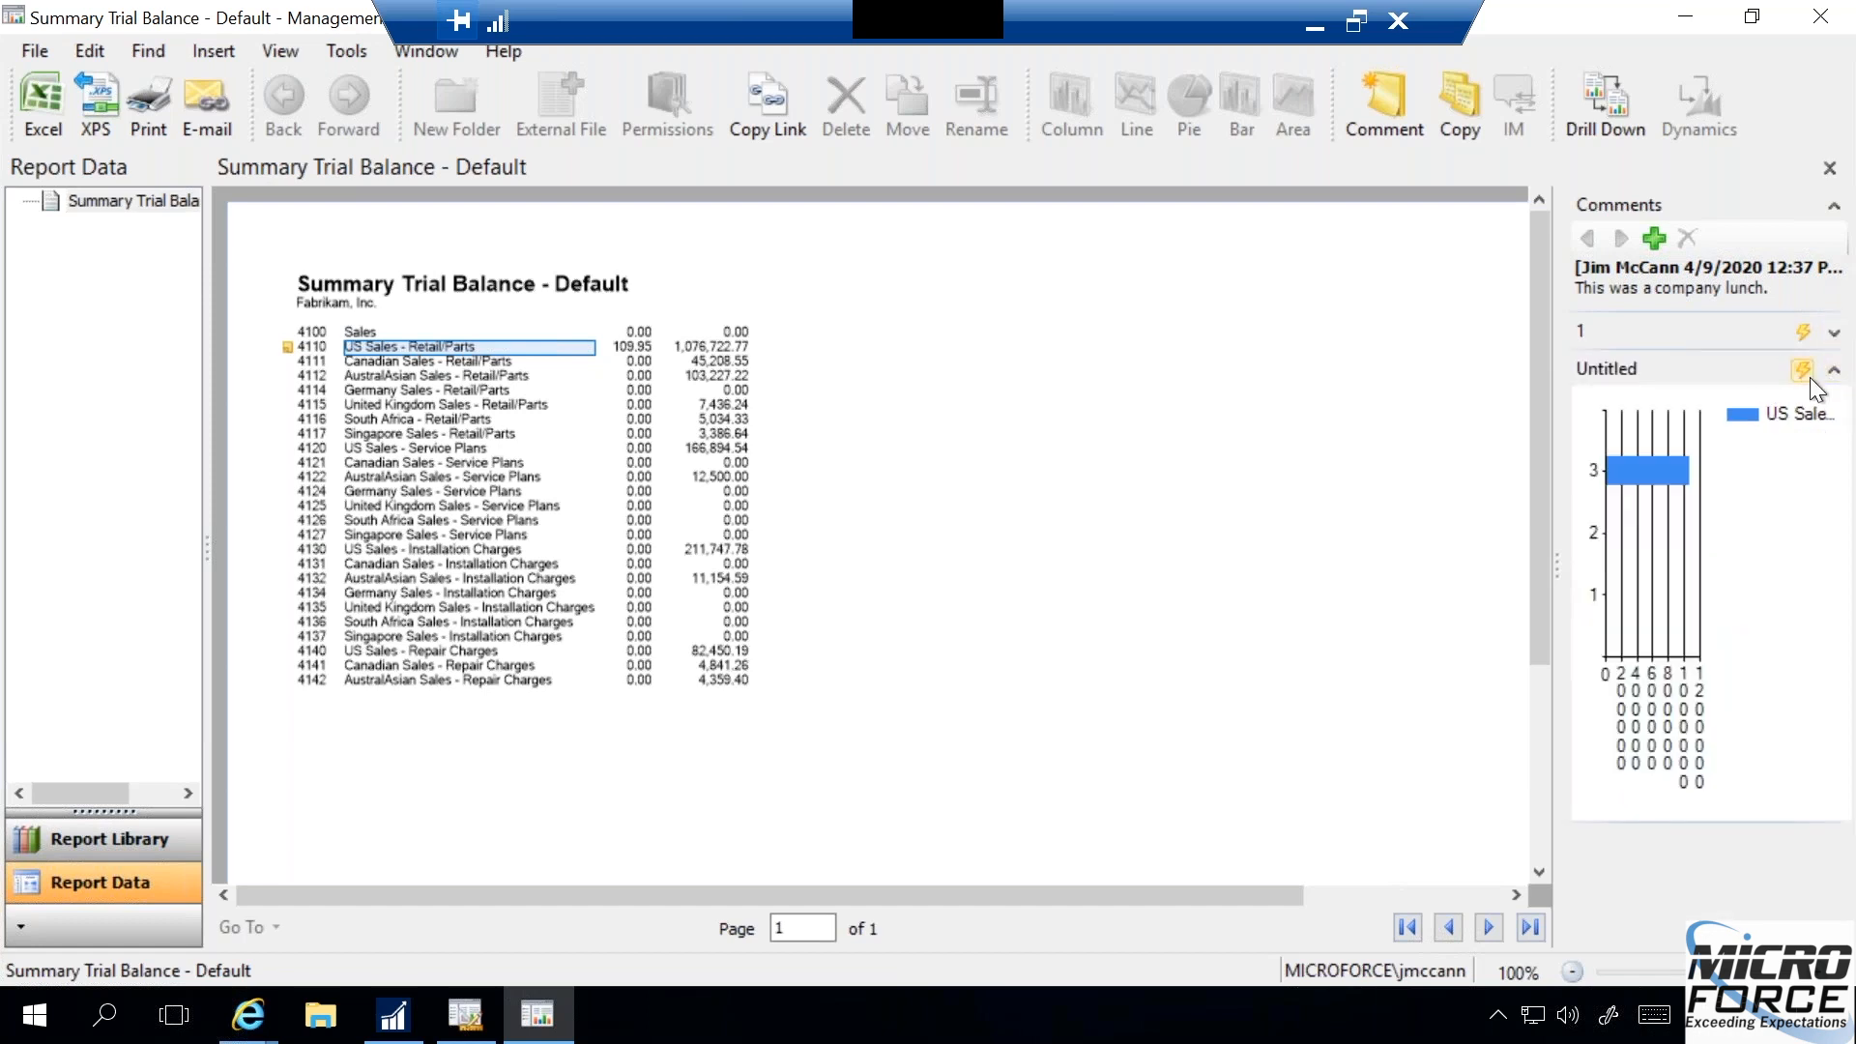
left_click(1833, 369)
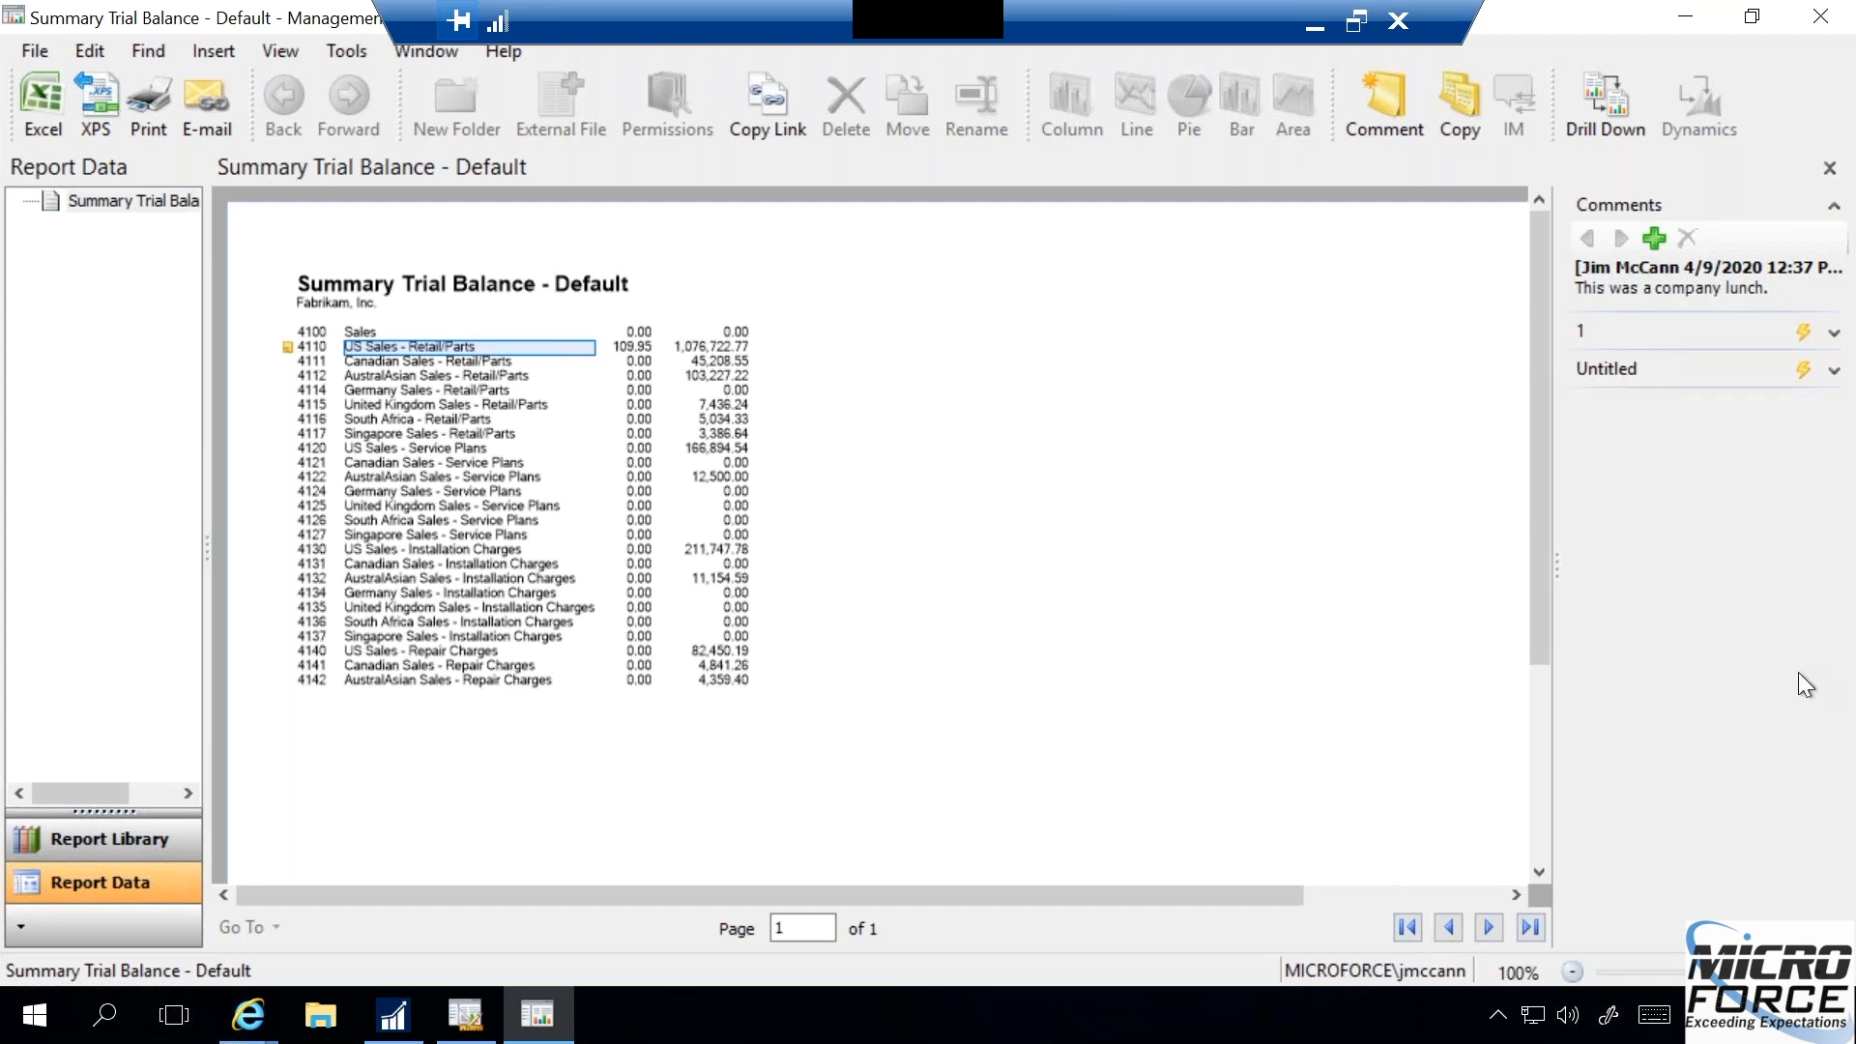
left_click(1833, 372)
left_click(1833, 333)
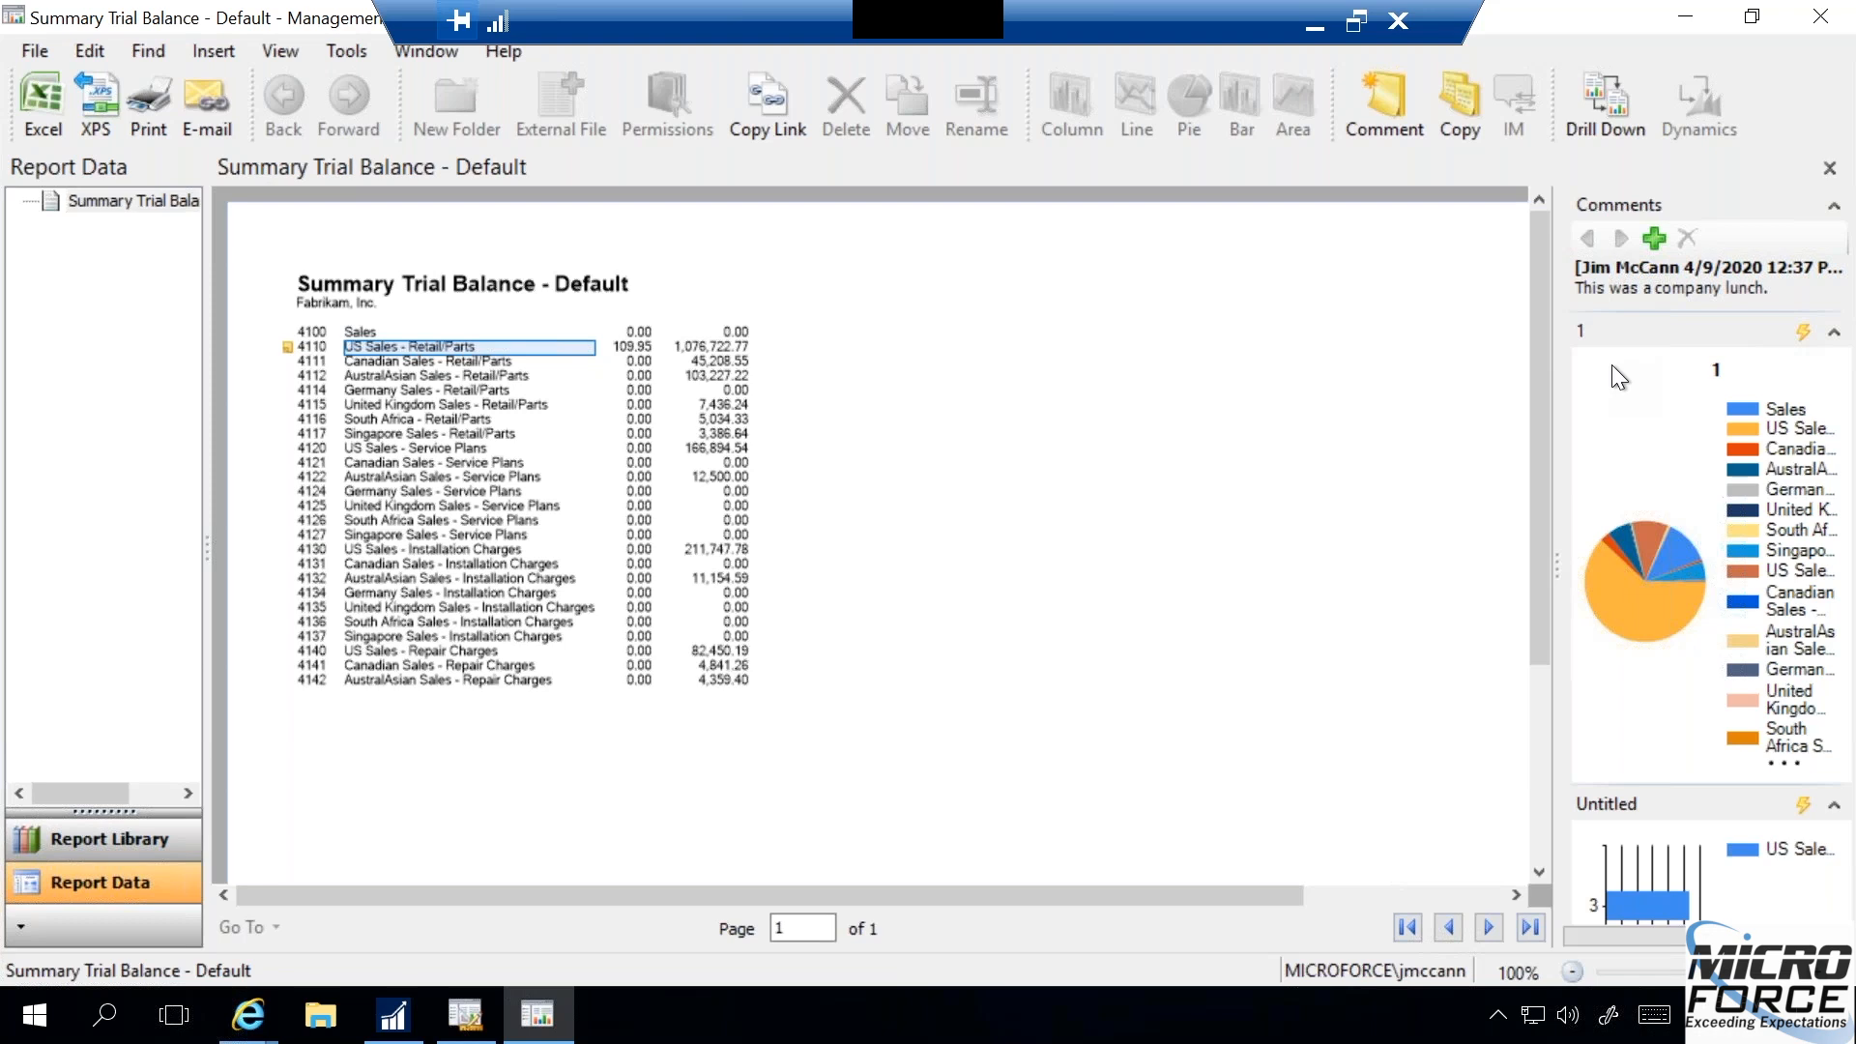
- Search Windows for Report Viewer, launch it, and open Summary Trial Balance - Default from the report library
left_click(107, 1015)
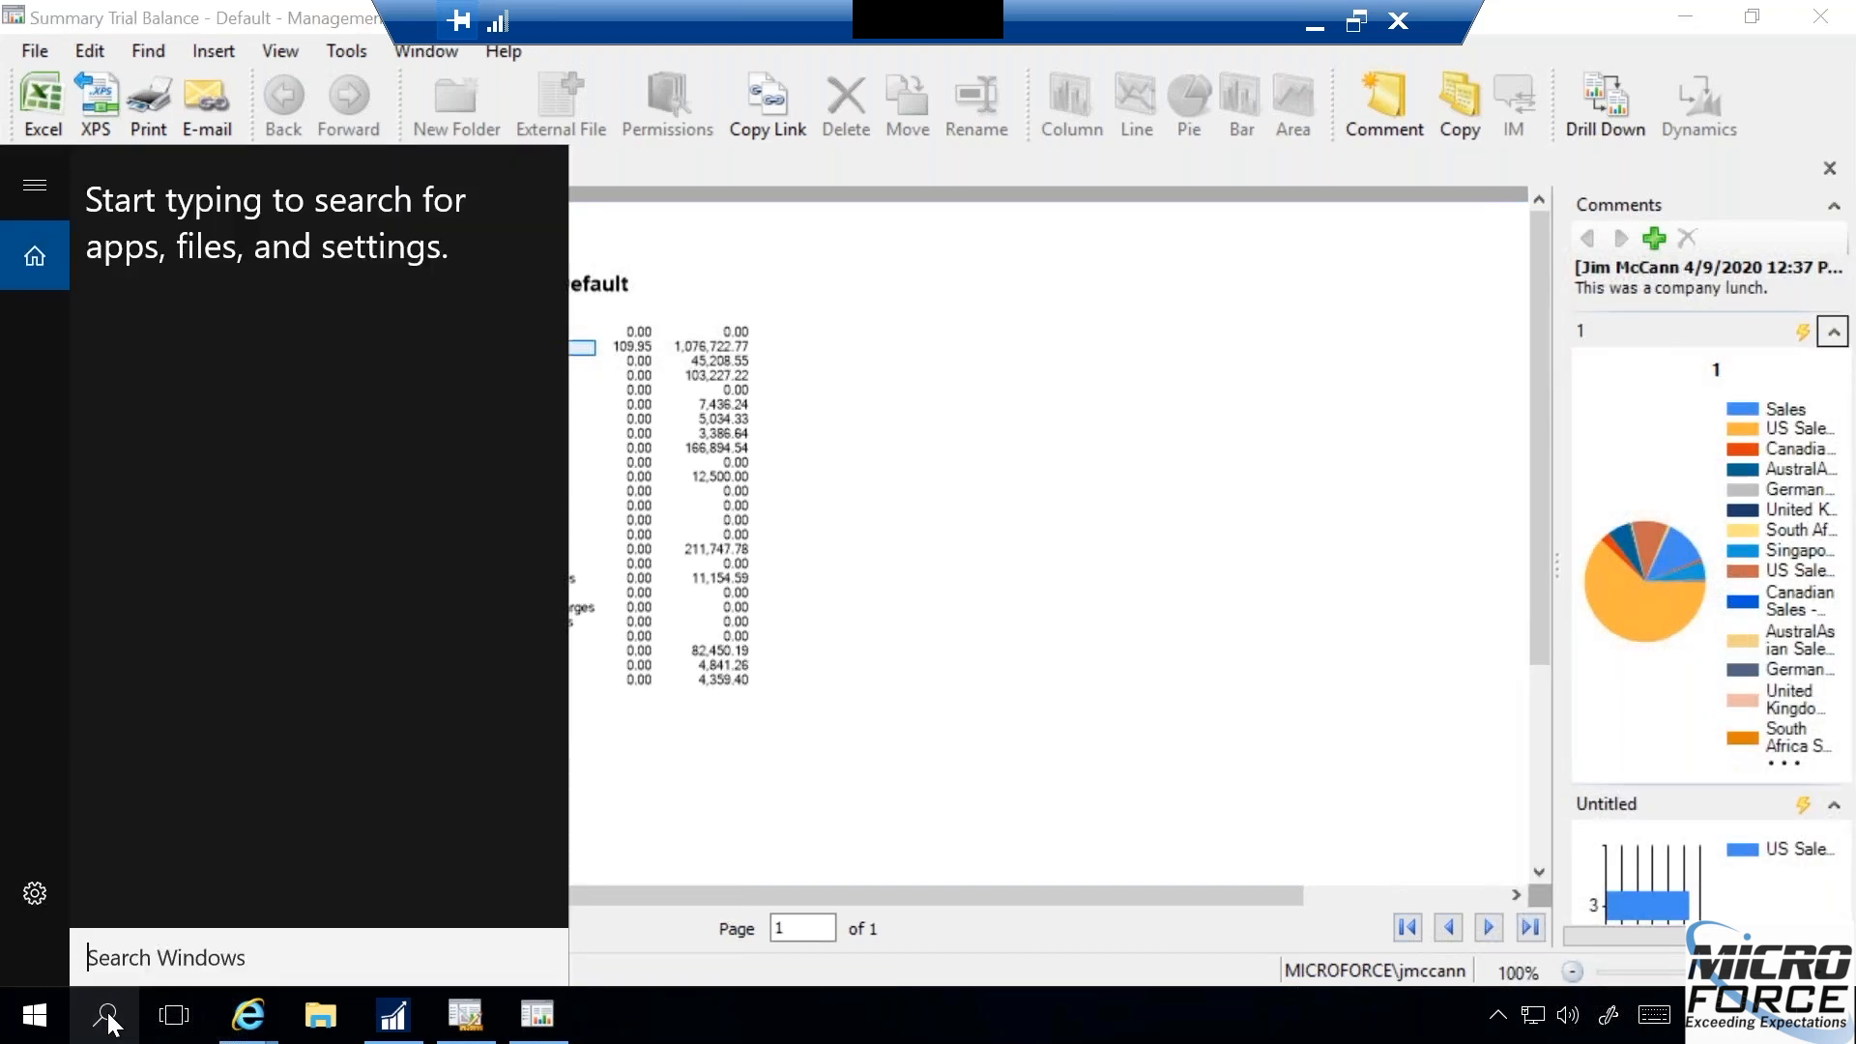
type("report")
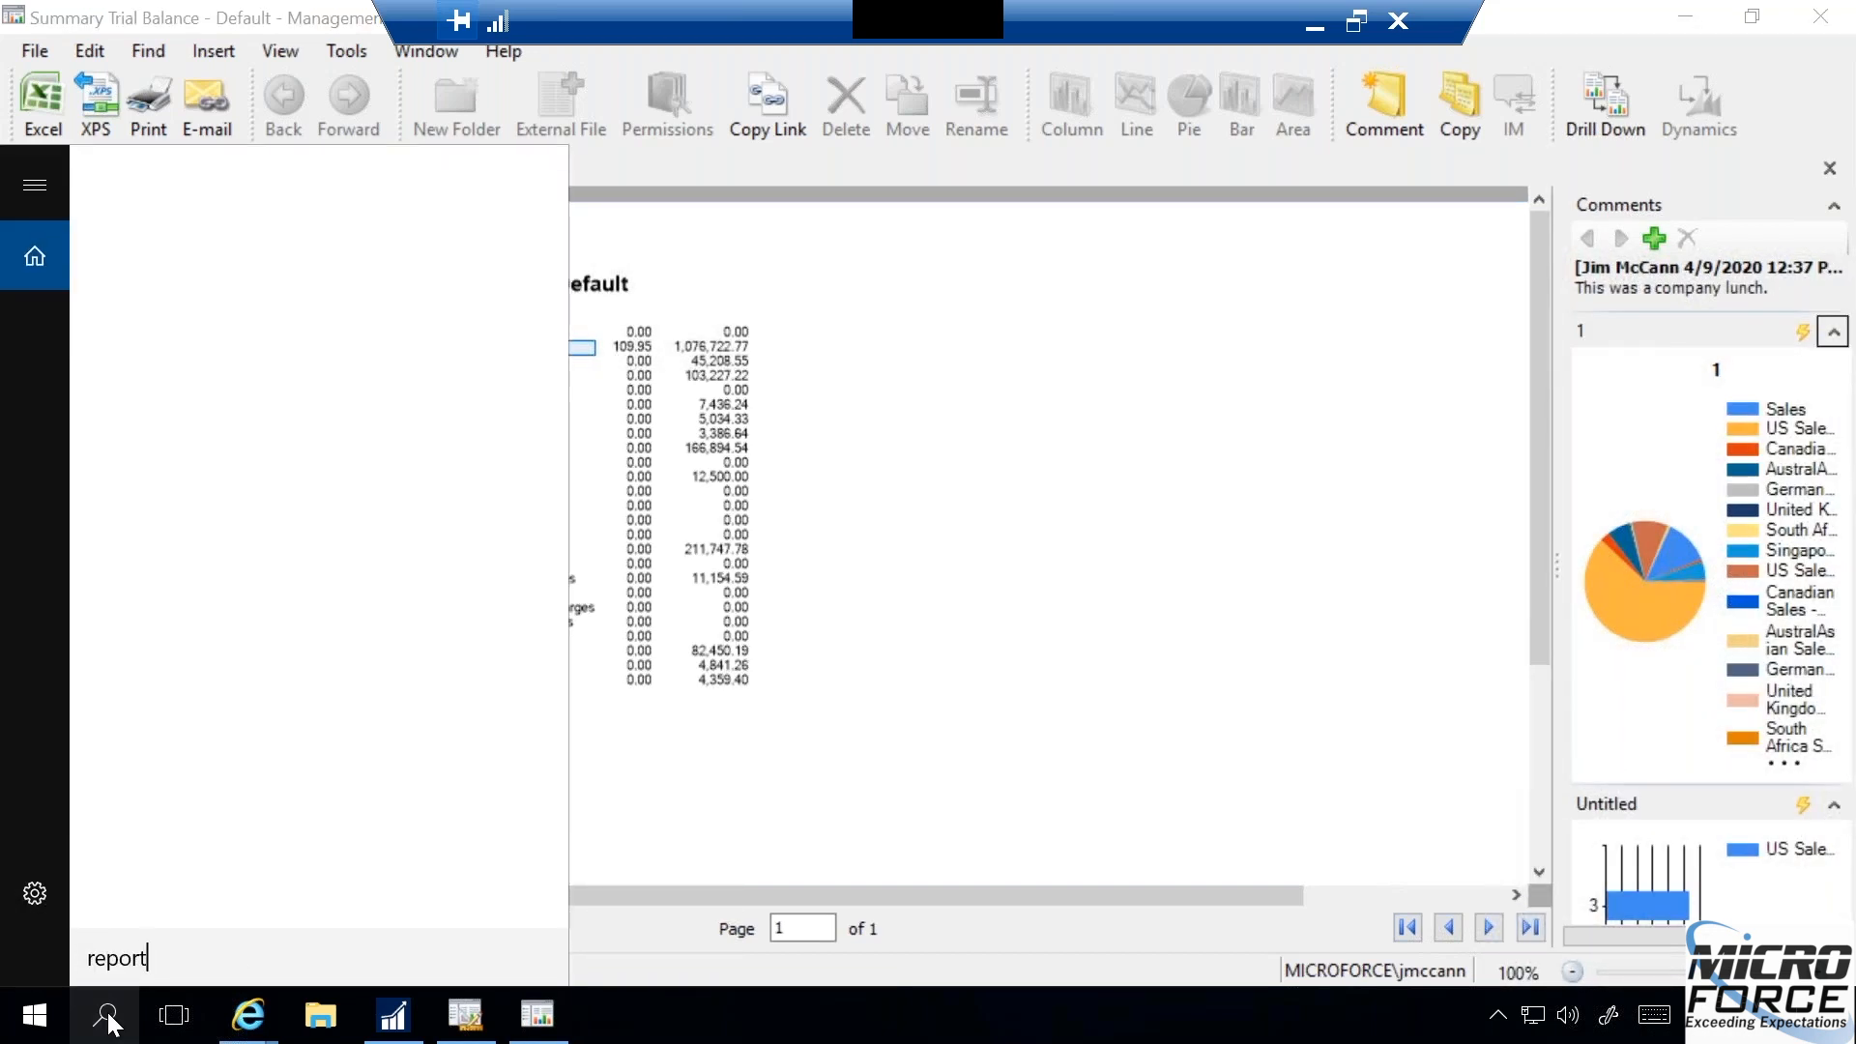
type(" v")
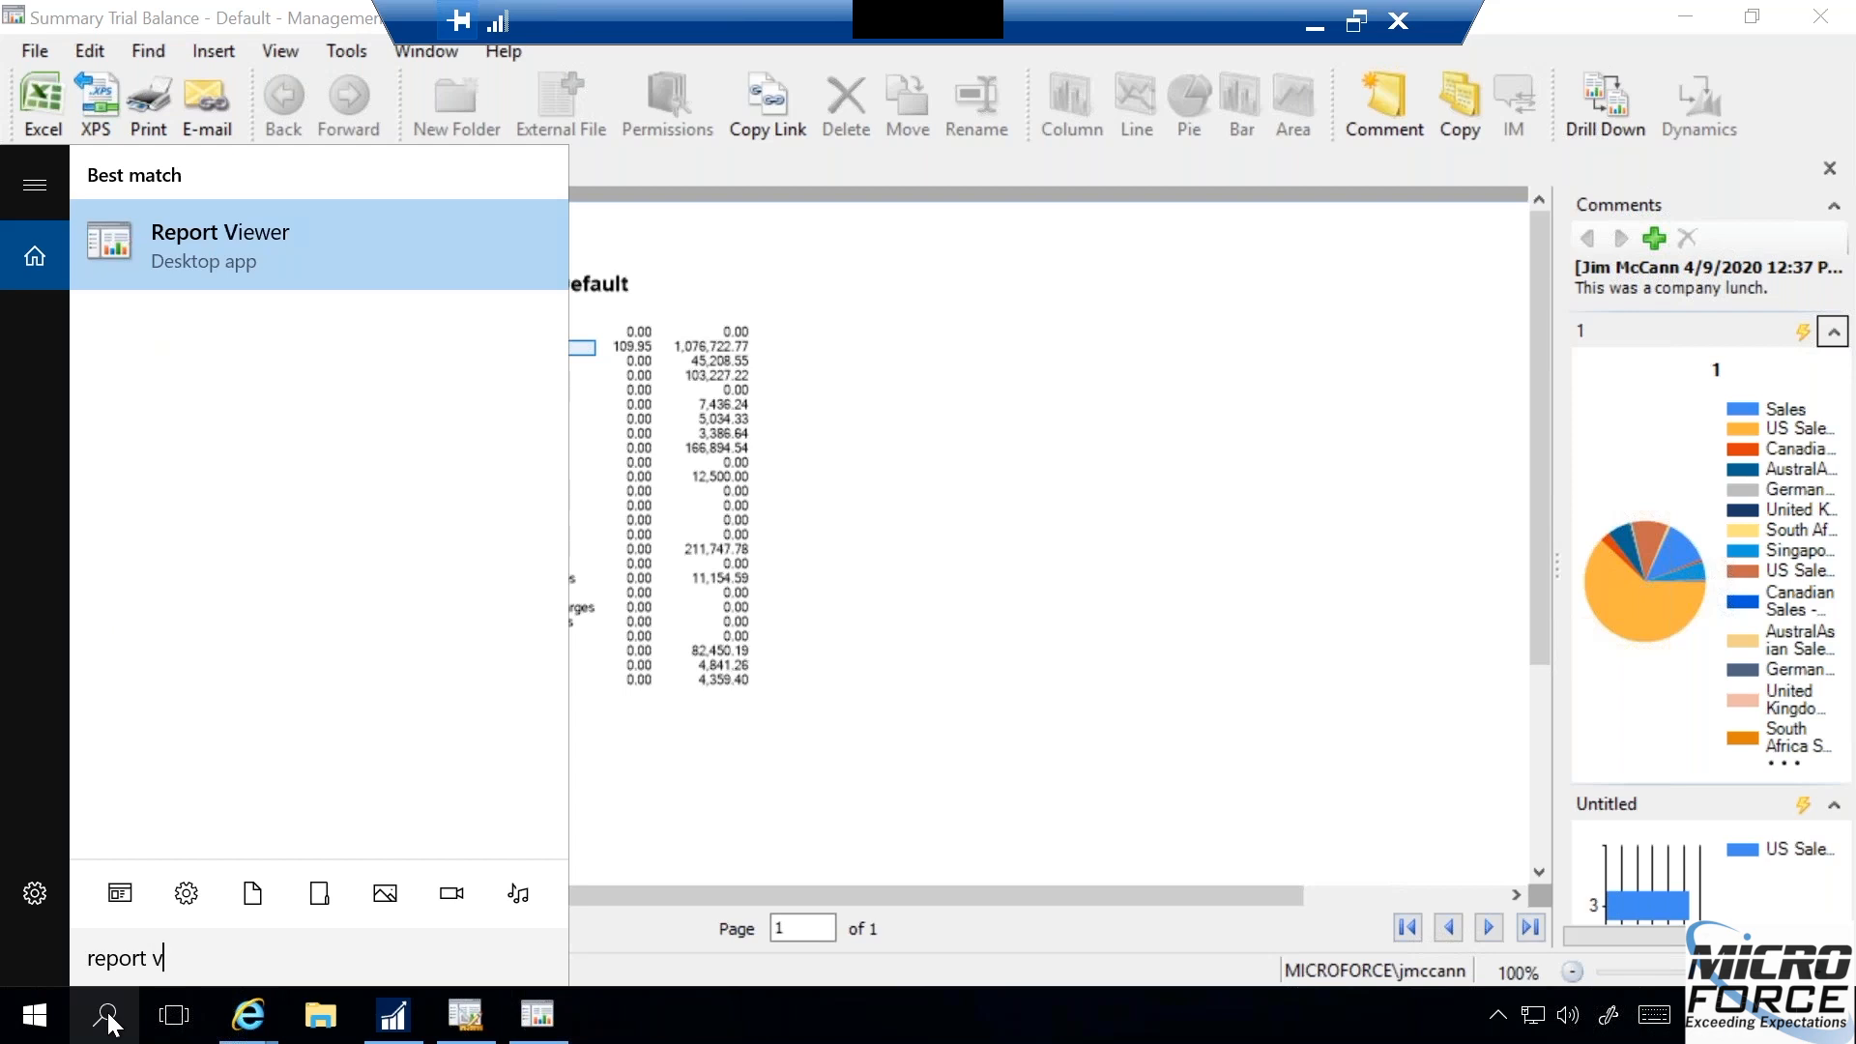
left_click(186, 241)
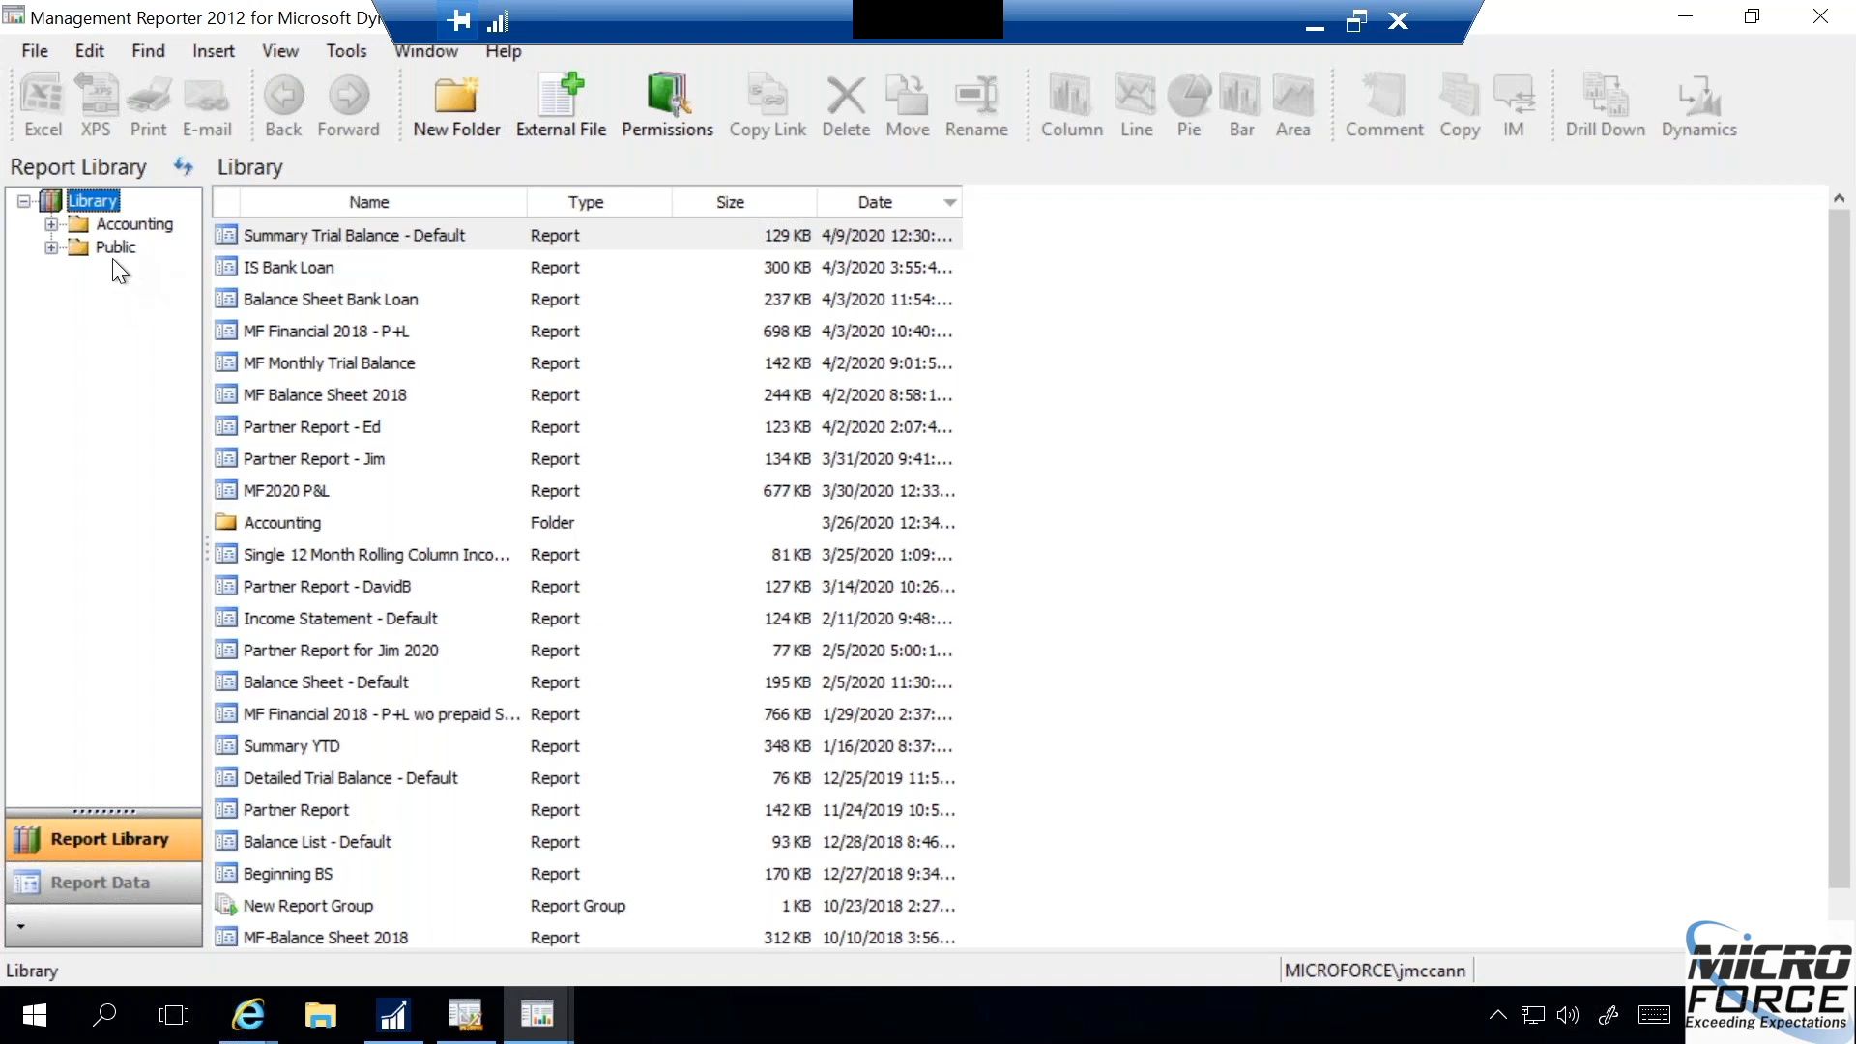
left_click(343, 238)
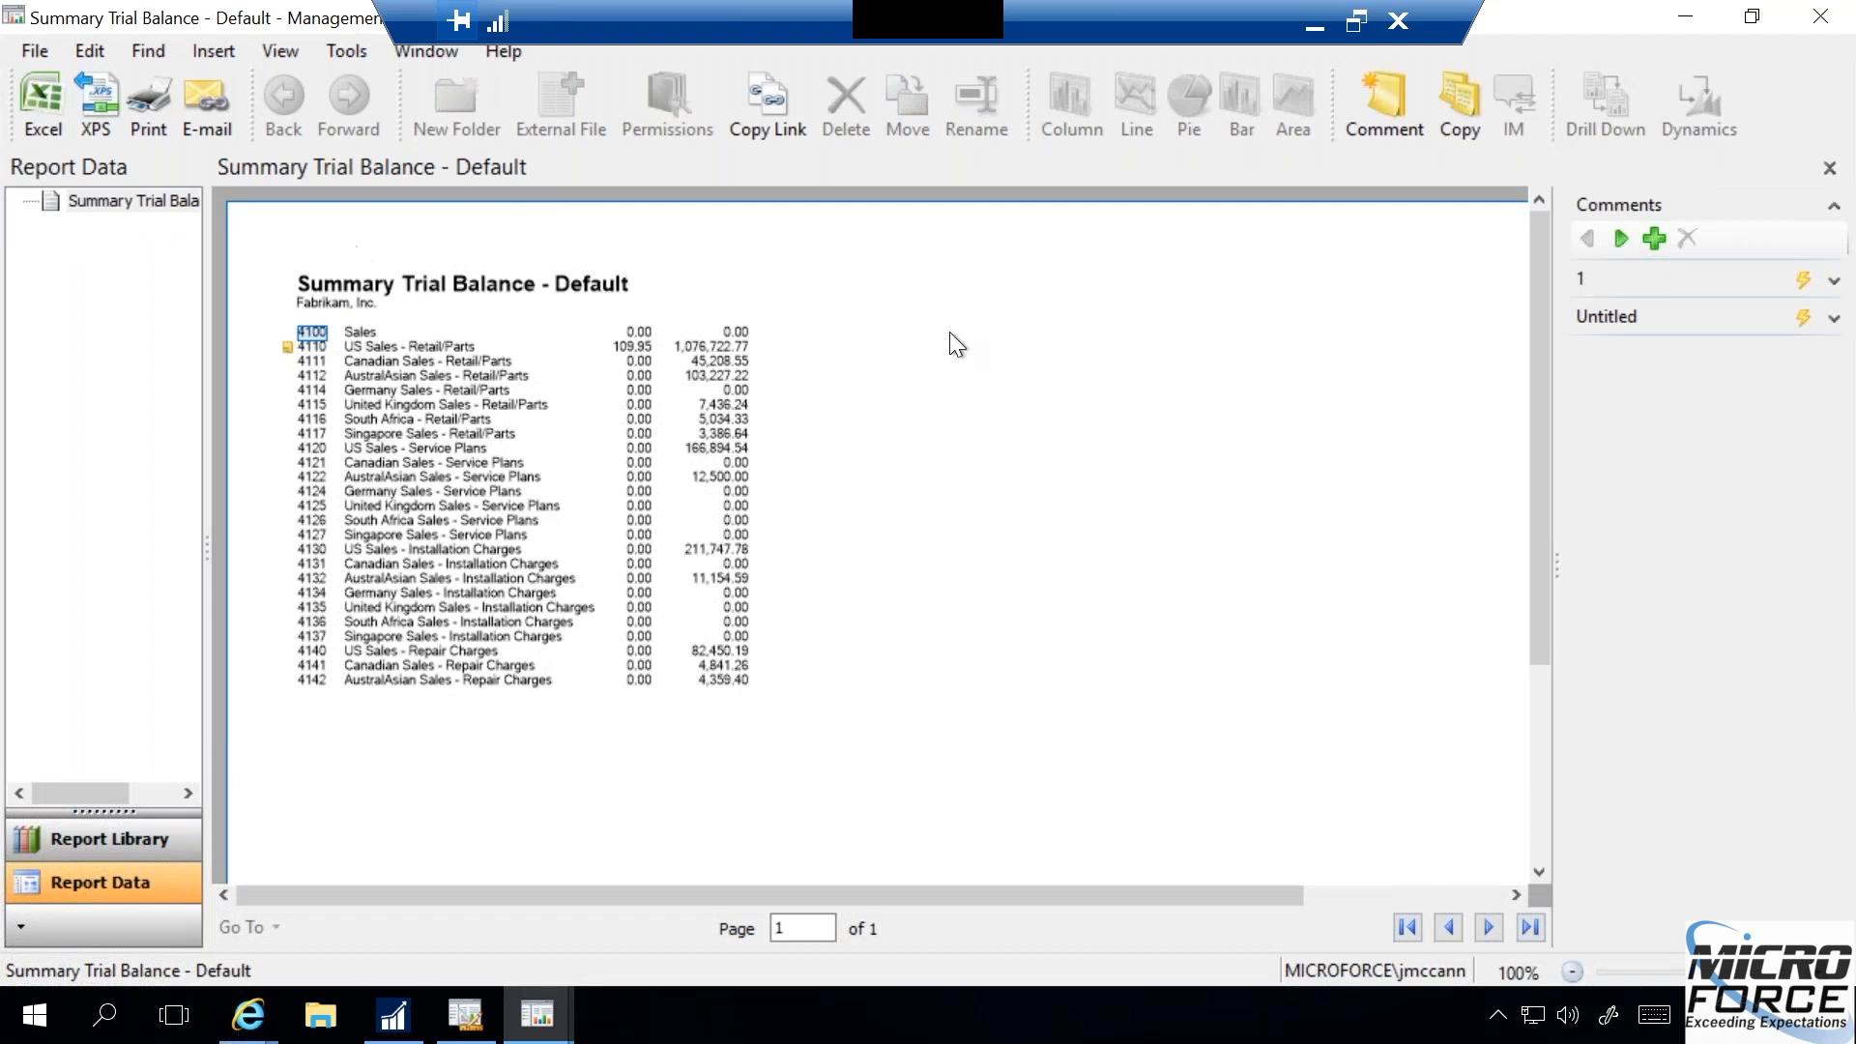
- Inspect the pinned pie and bar charts, dismiss a new blank comment, and close this copy of the report
left_click(1833, 282)
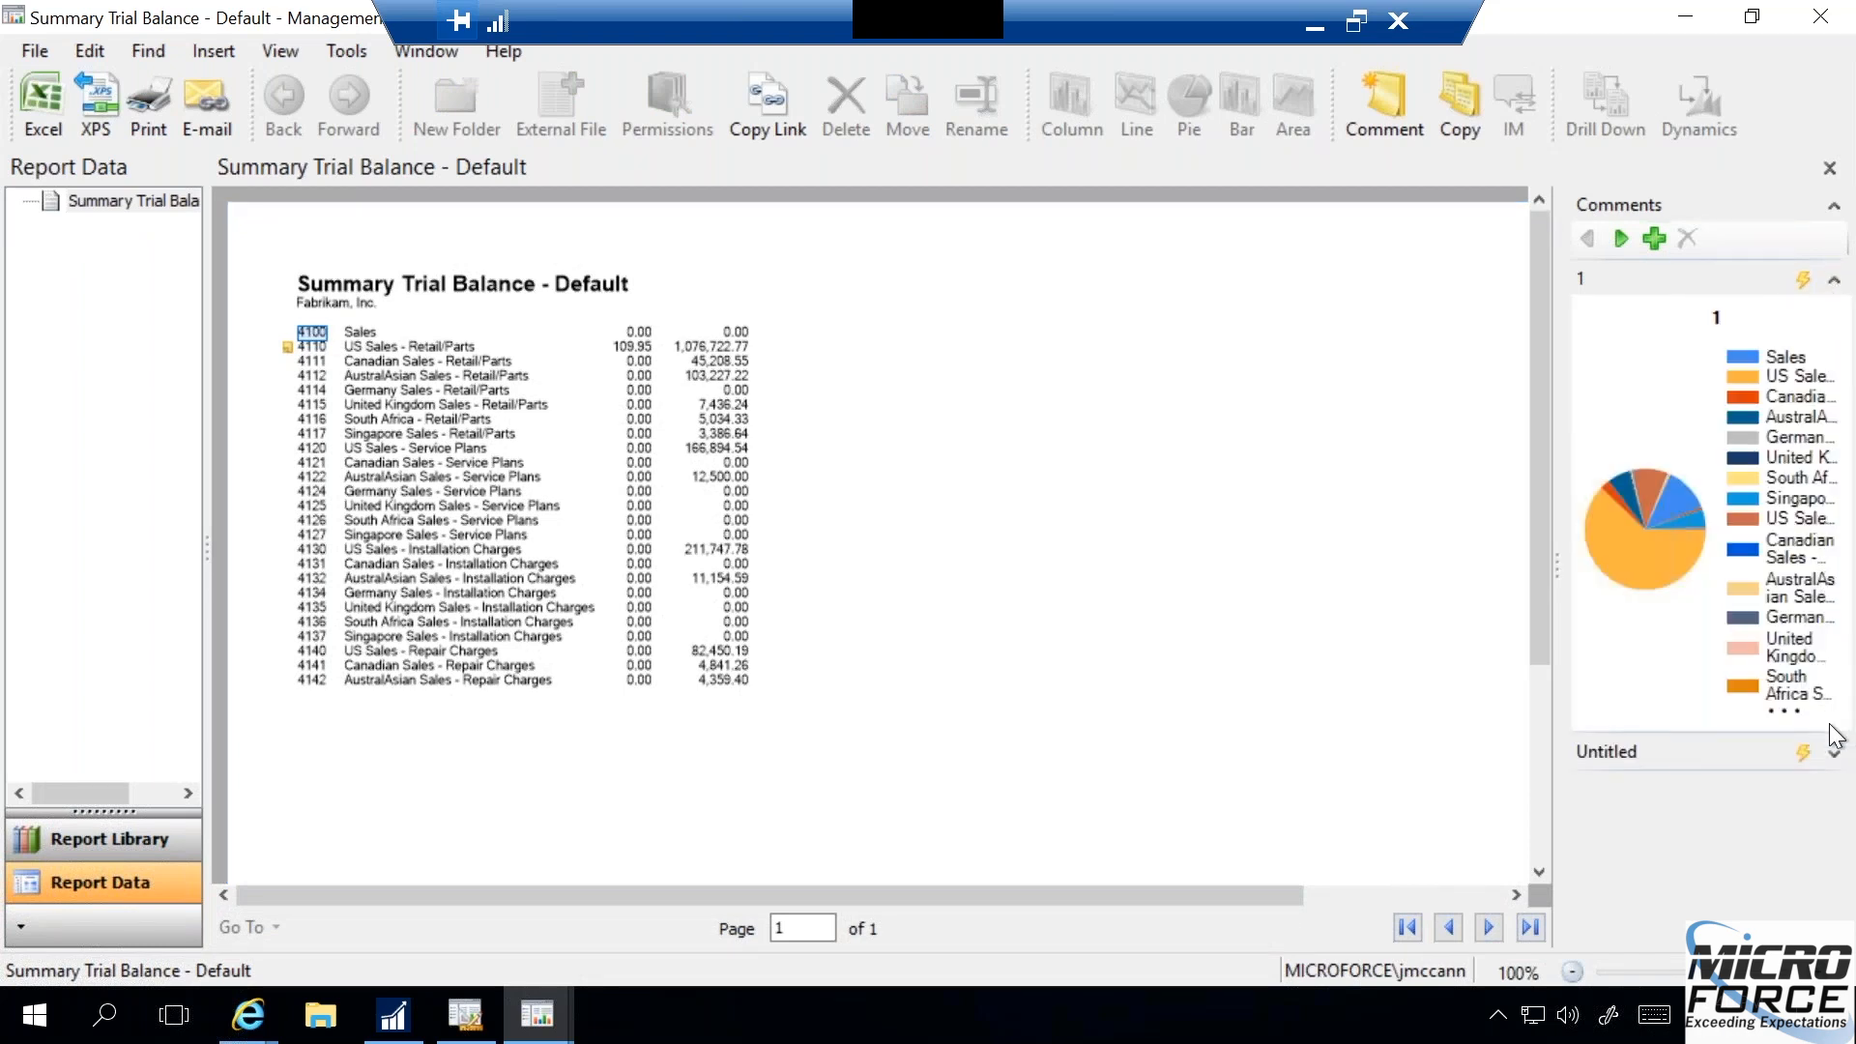
left_click(1833, 753)
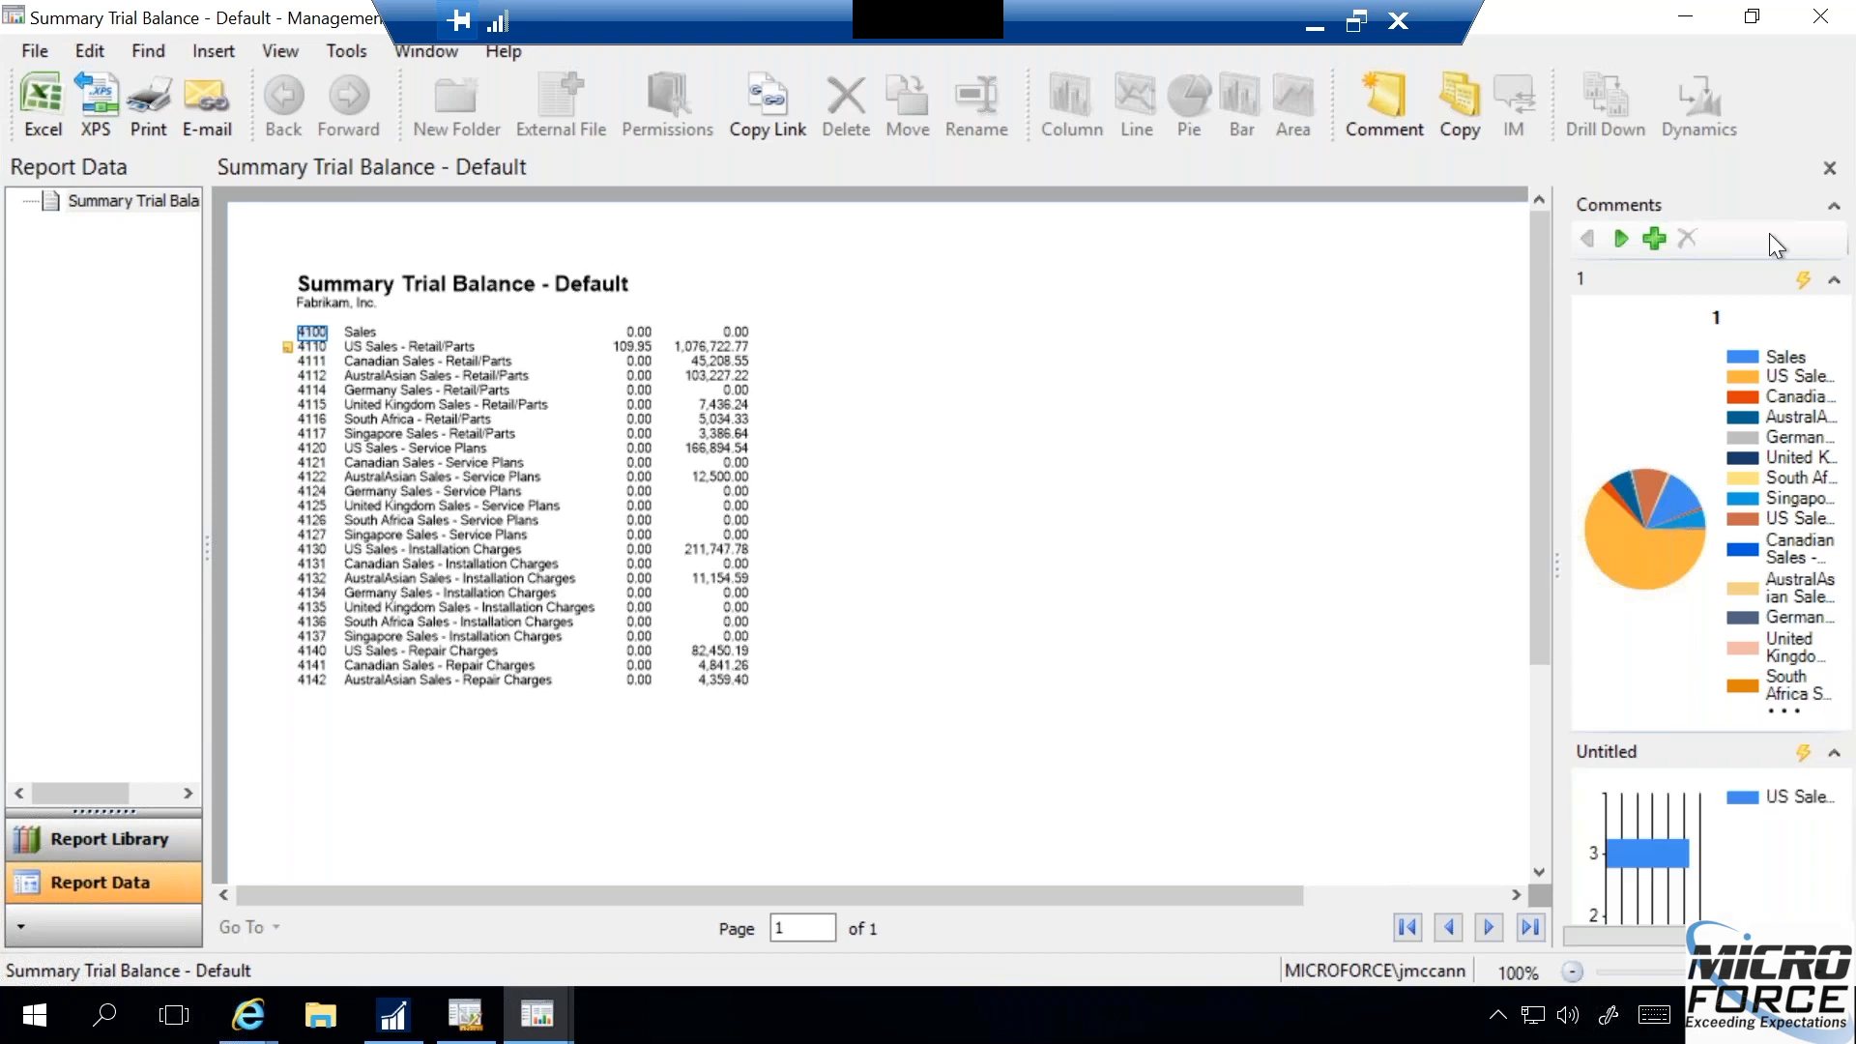
left_click(1653, 238)
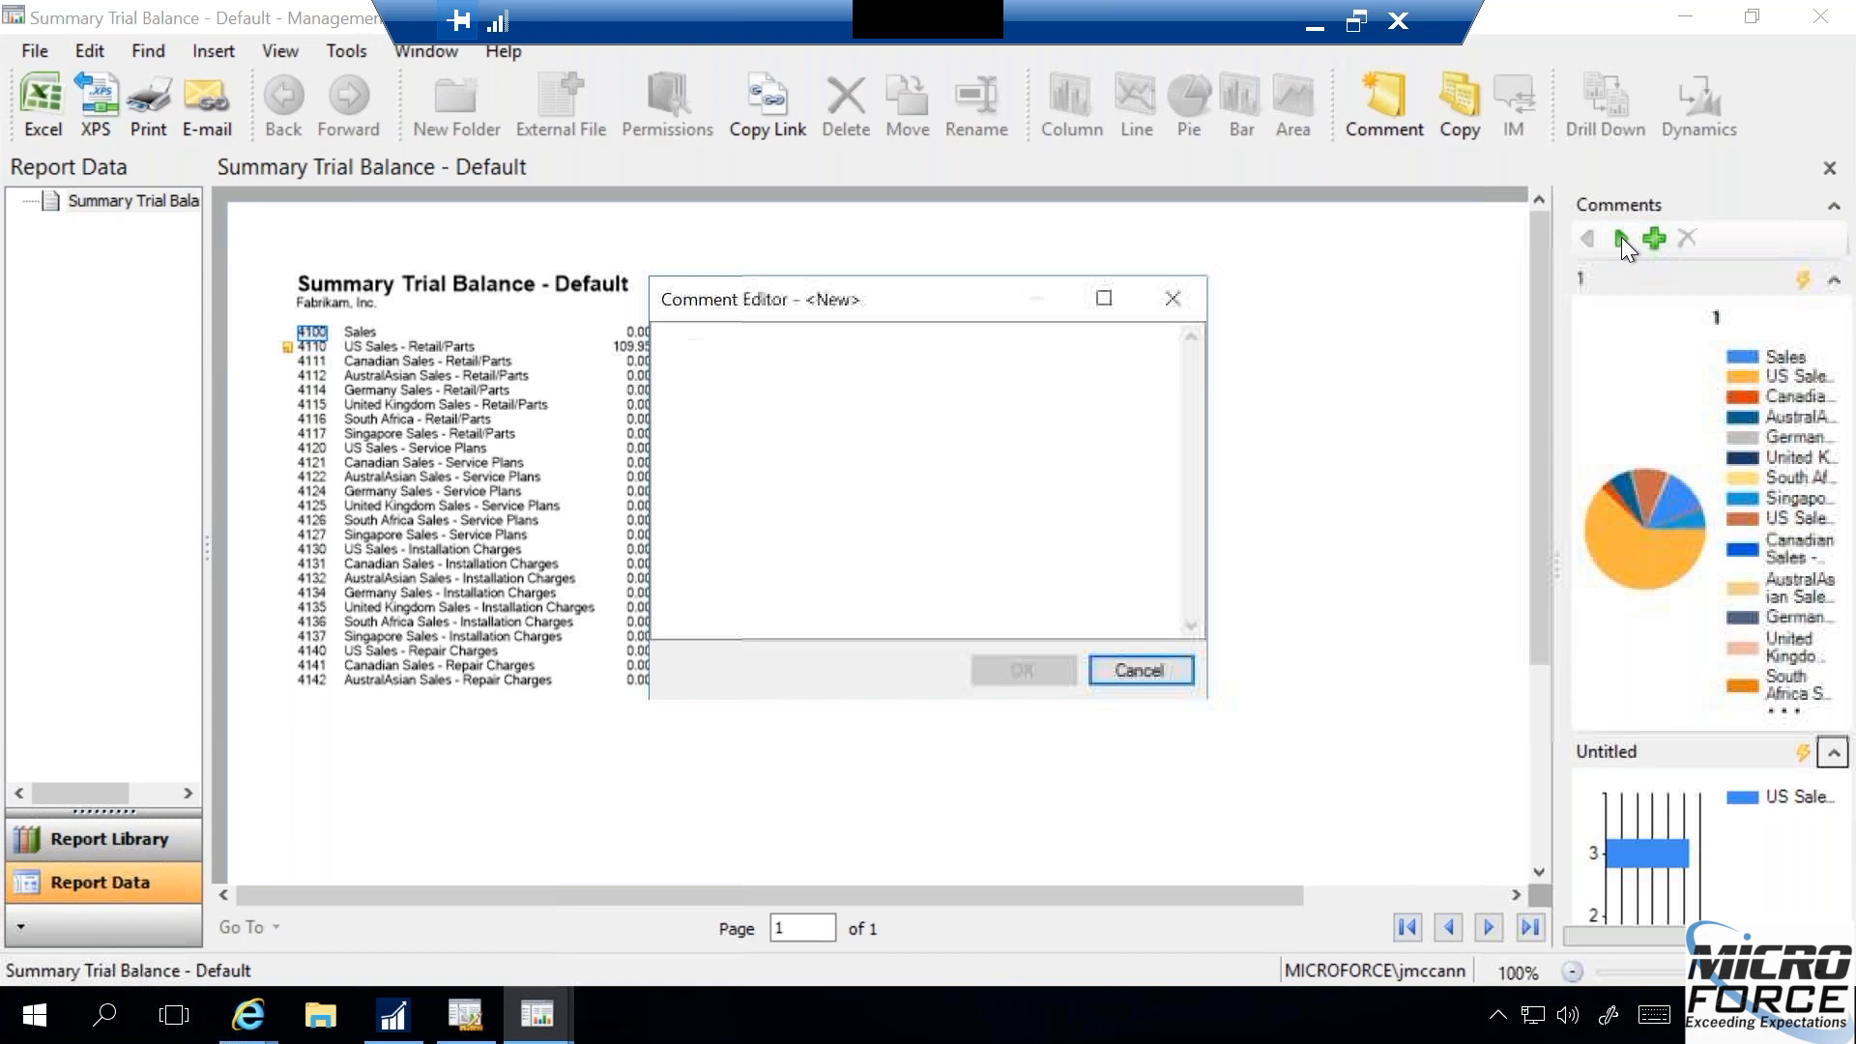
left_click(1141, 671)
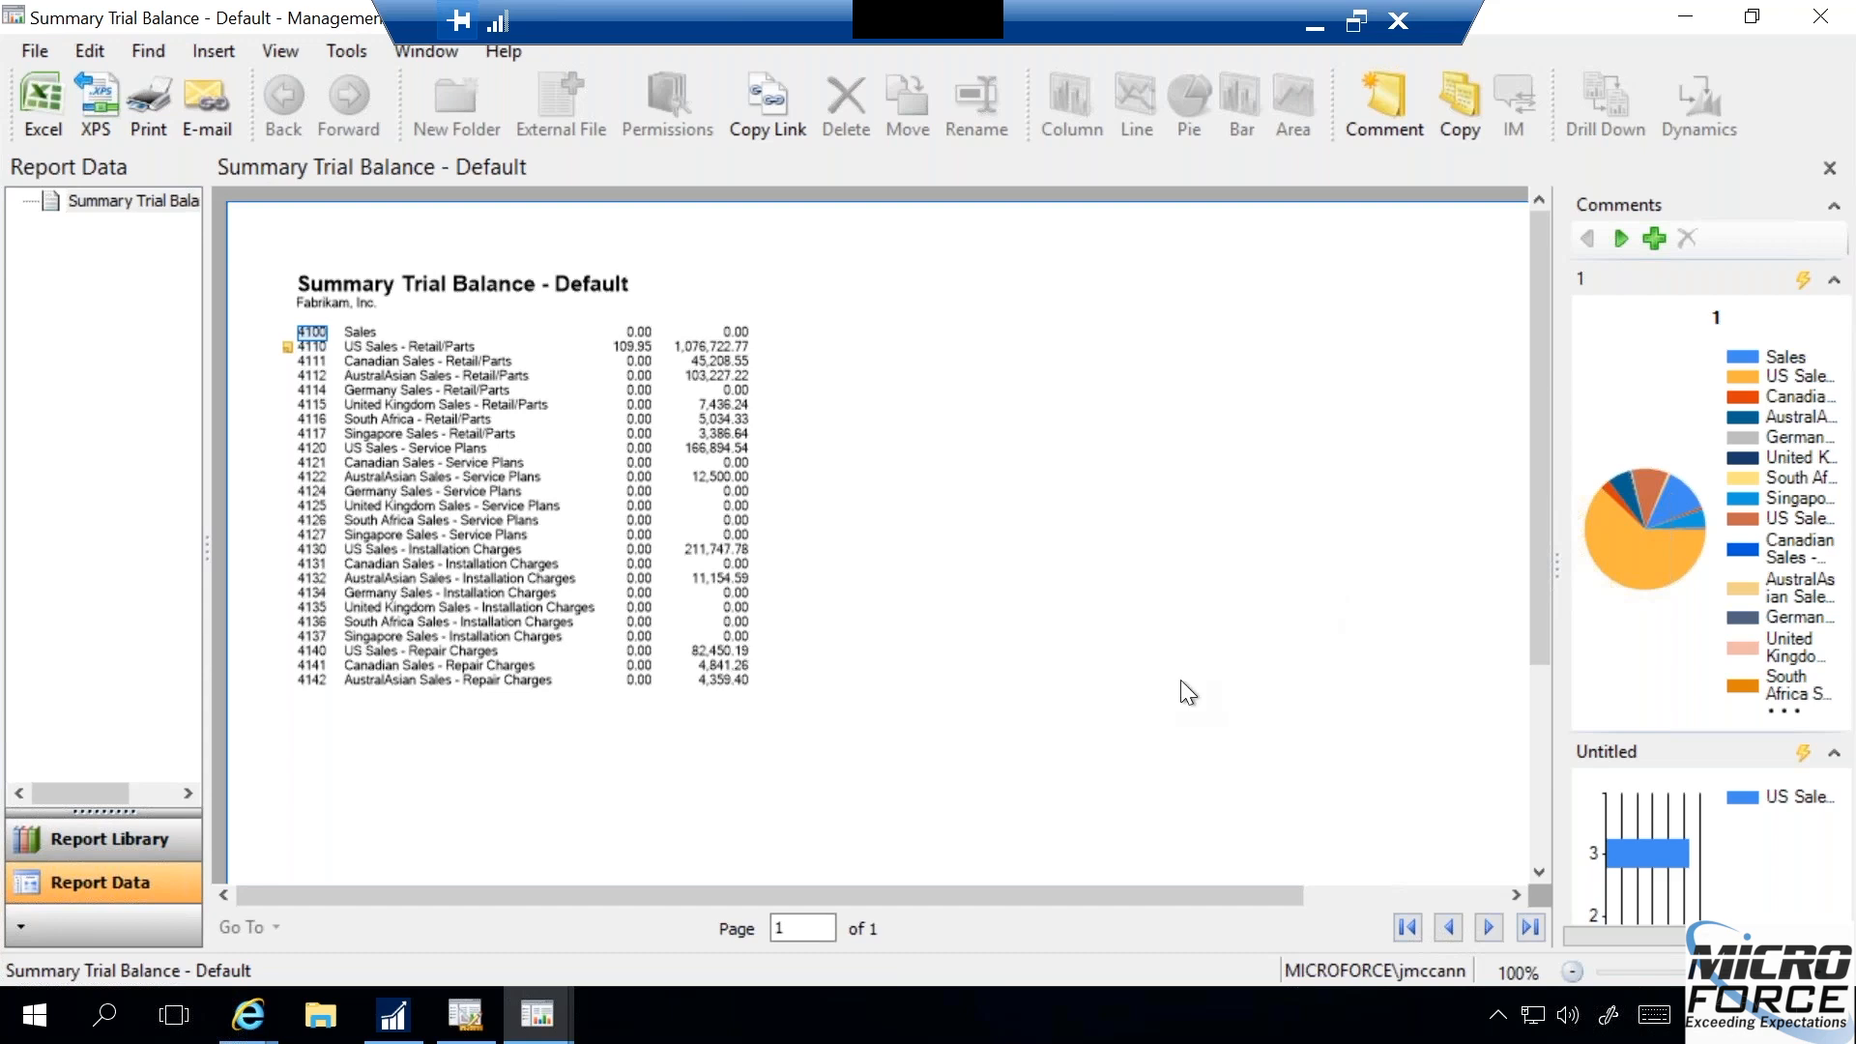
left_click(1829, 170)
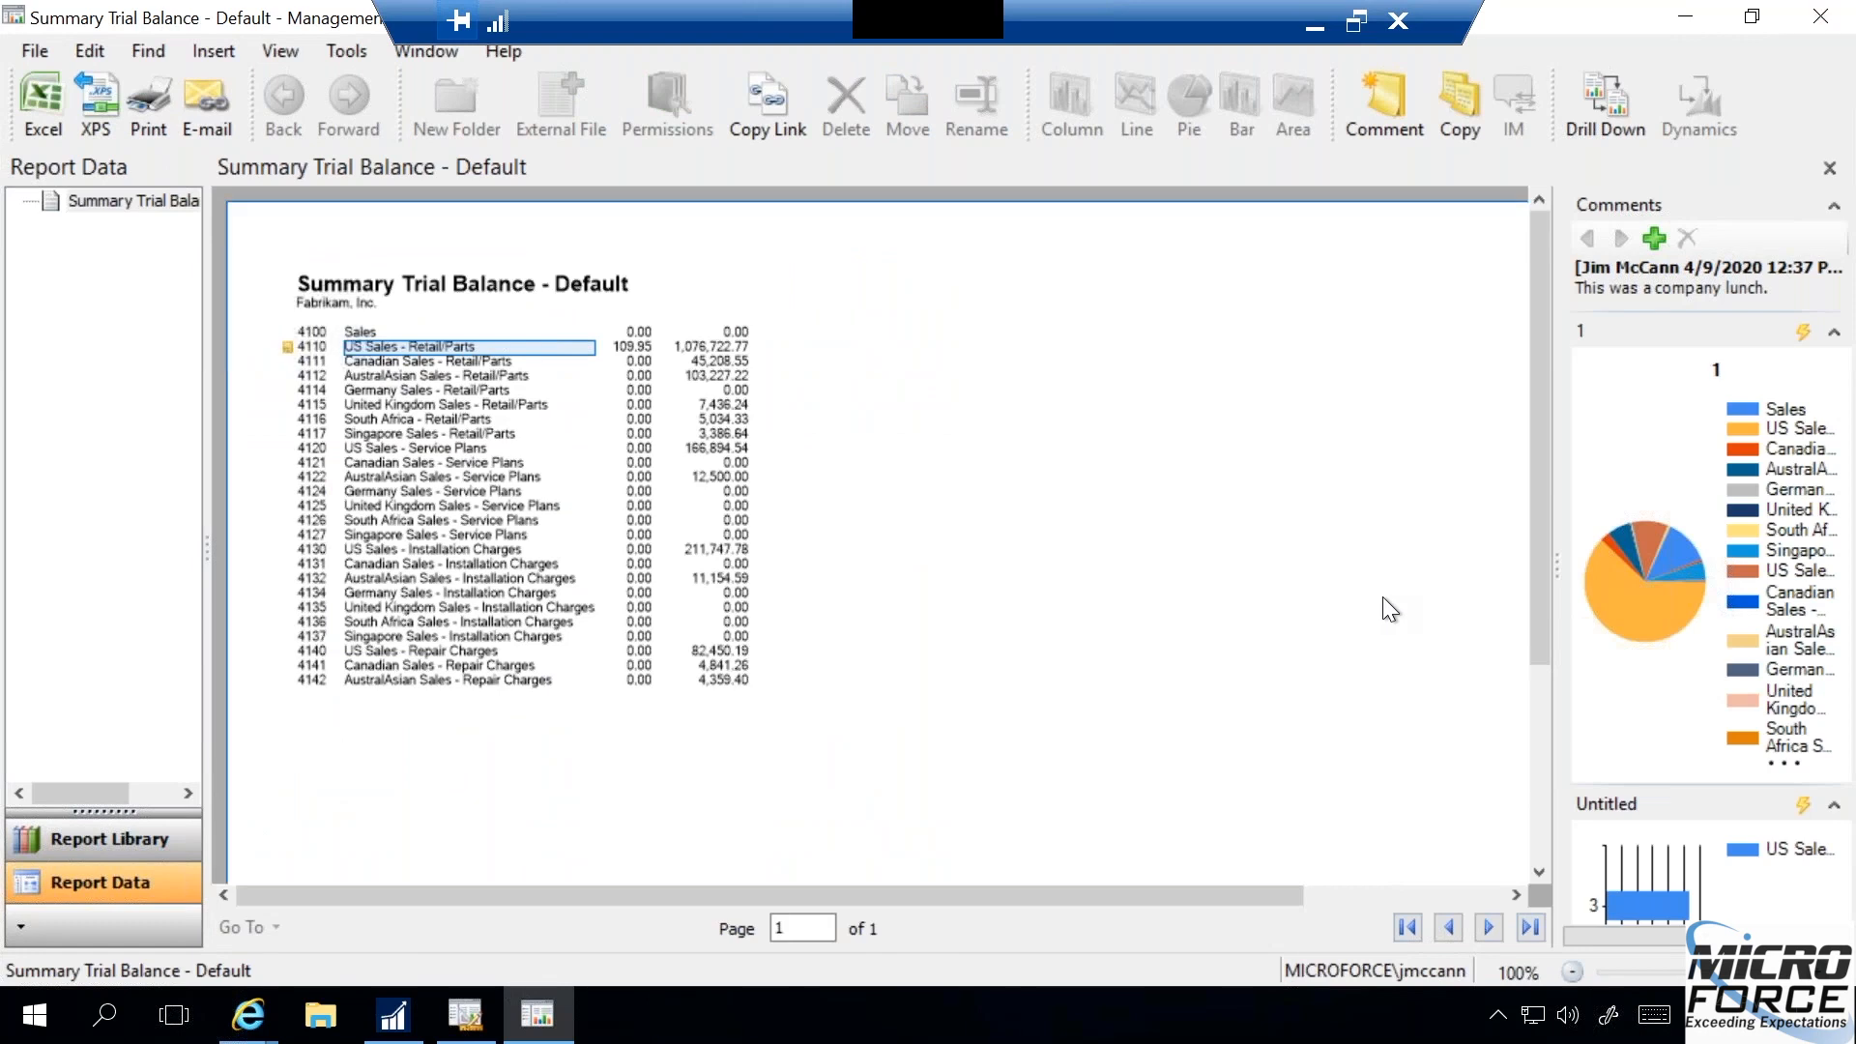
- Set the zoom of the remaining Summary Trial Balance report to 150 %
left_click(287, 49)
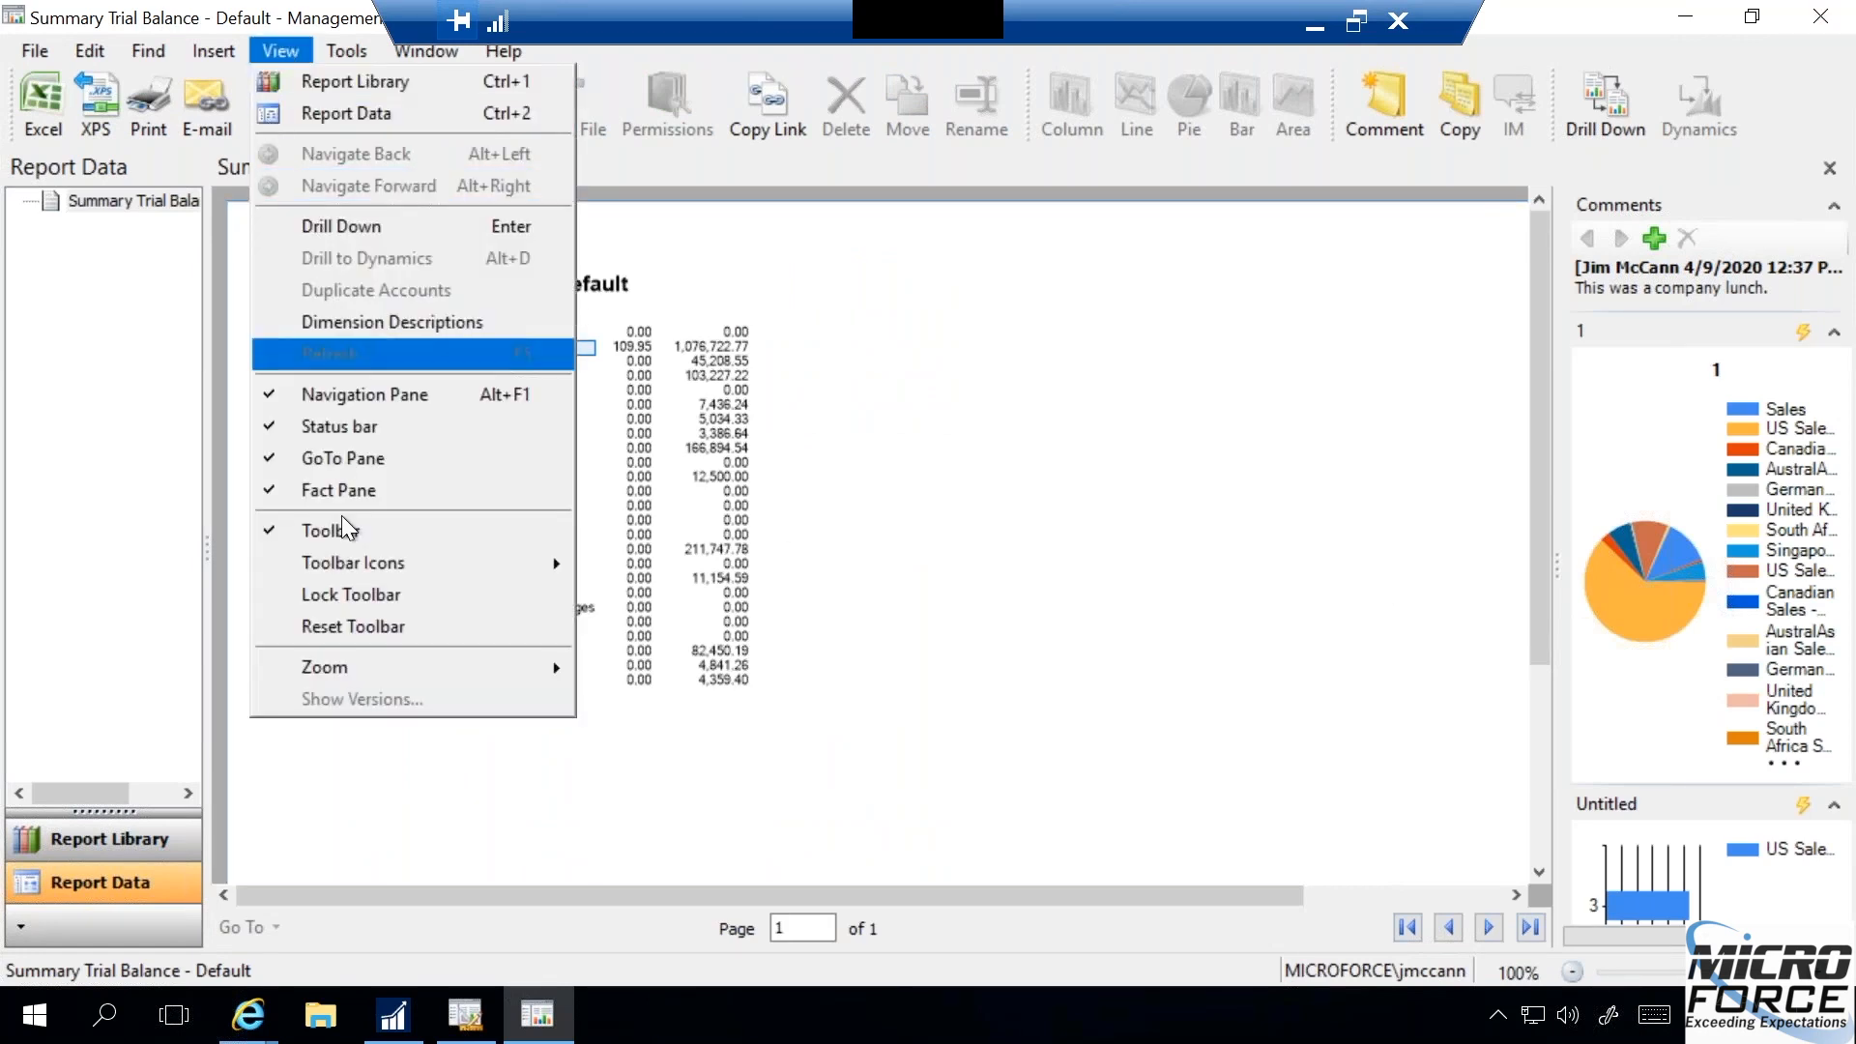
mouse_move(403, 660)
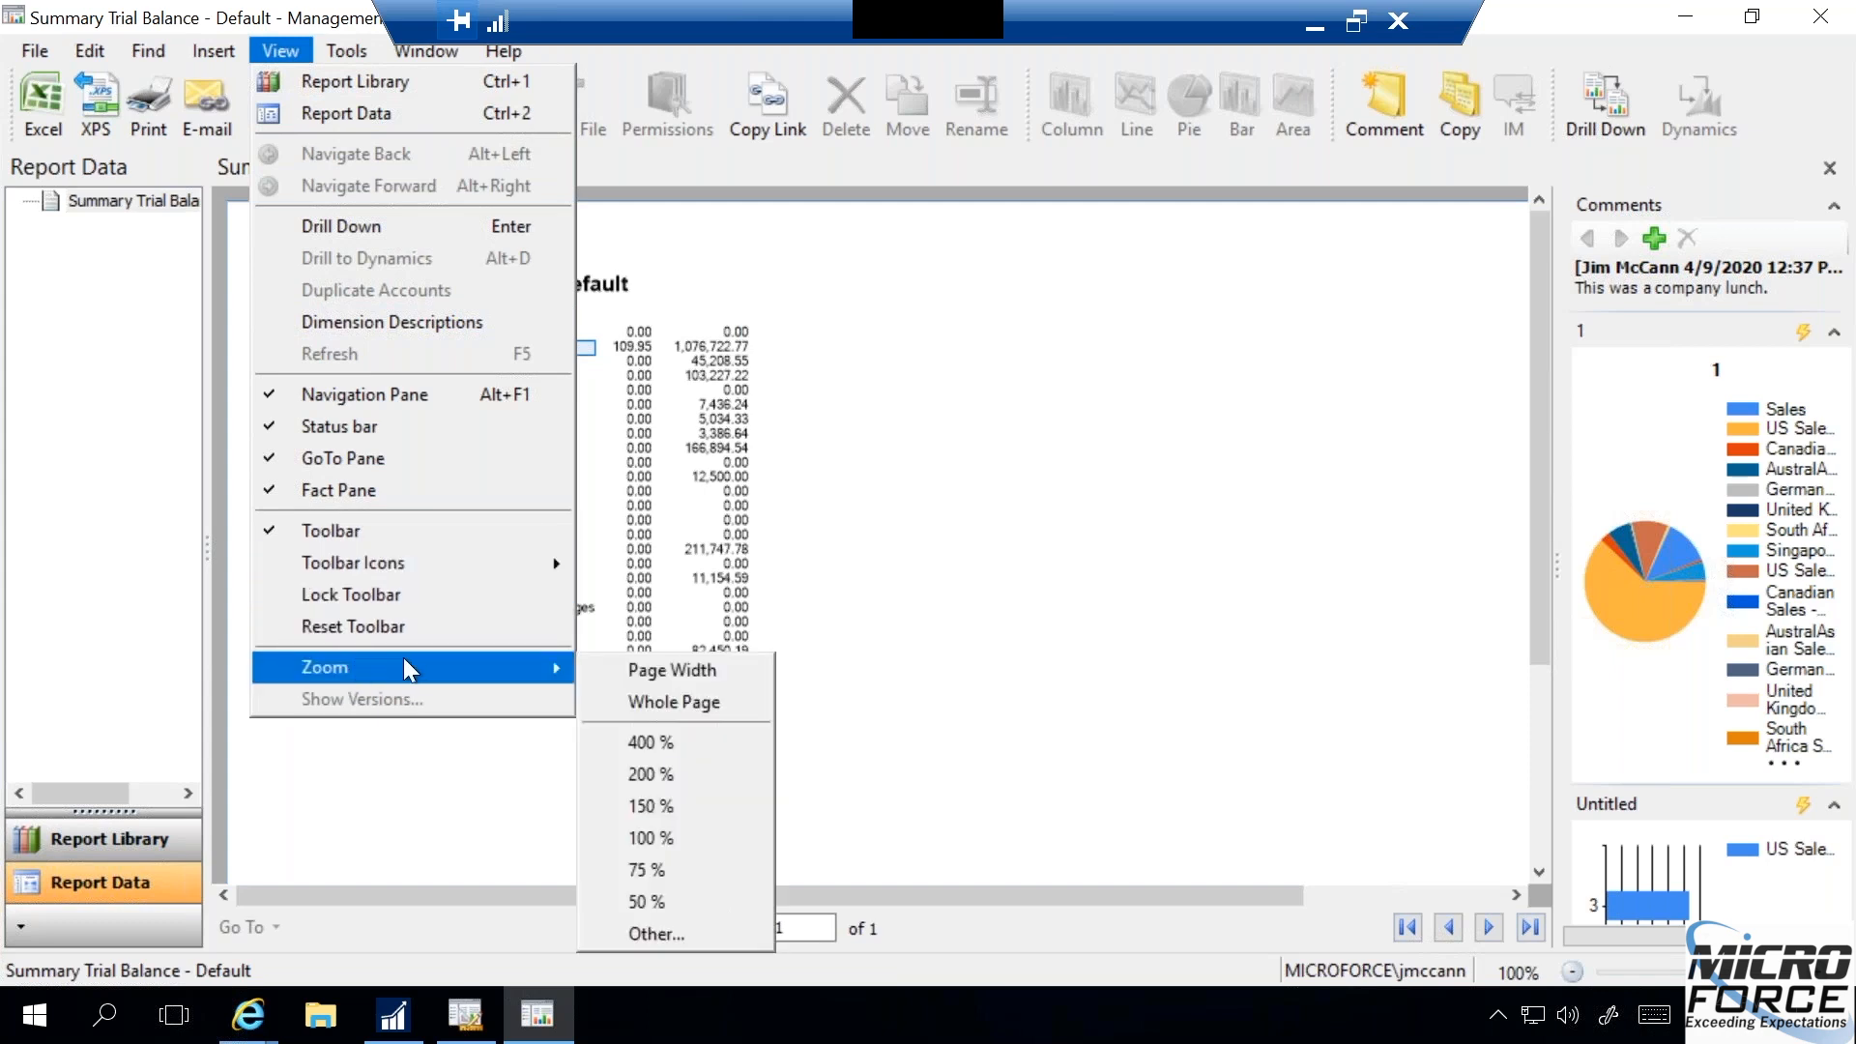
left_click(649, 808)
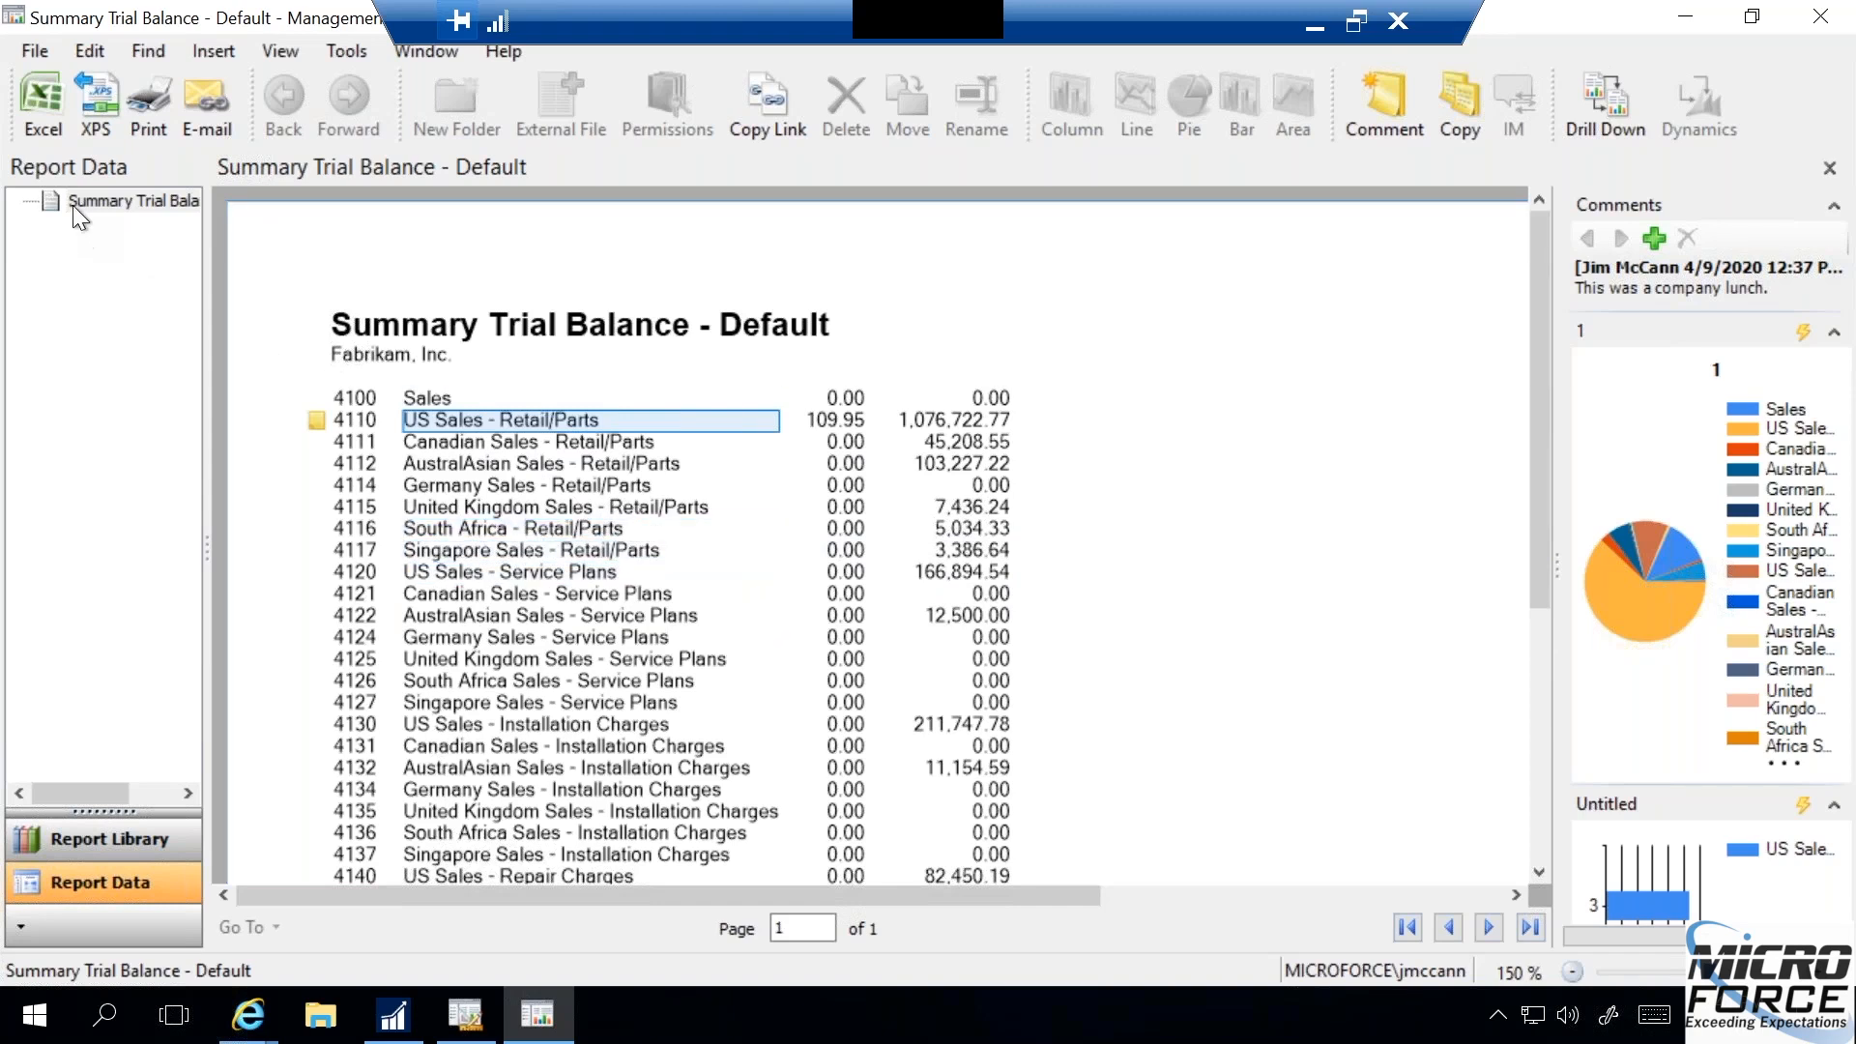
- Display the report library list and close the Report Viewer
left_click(126, 850)
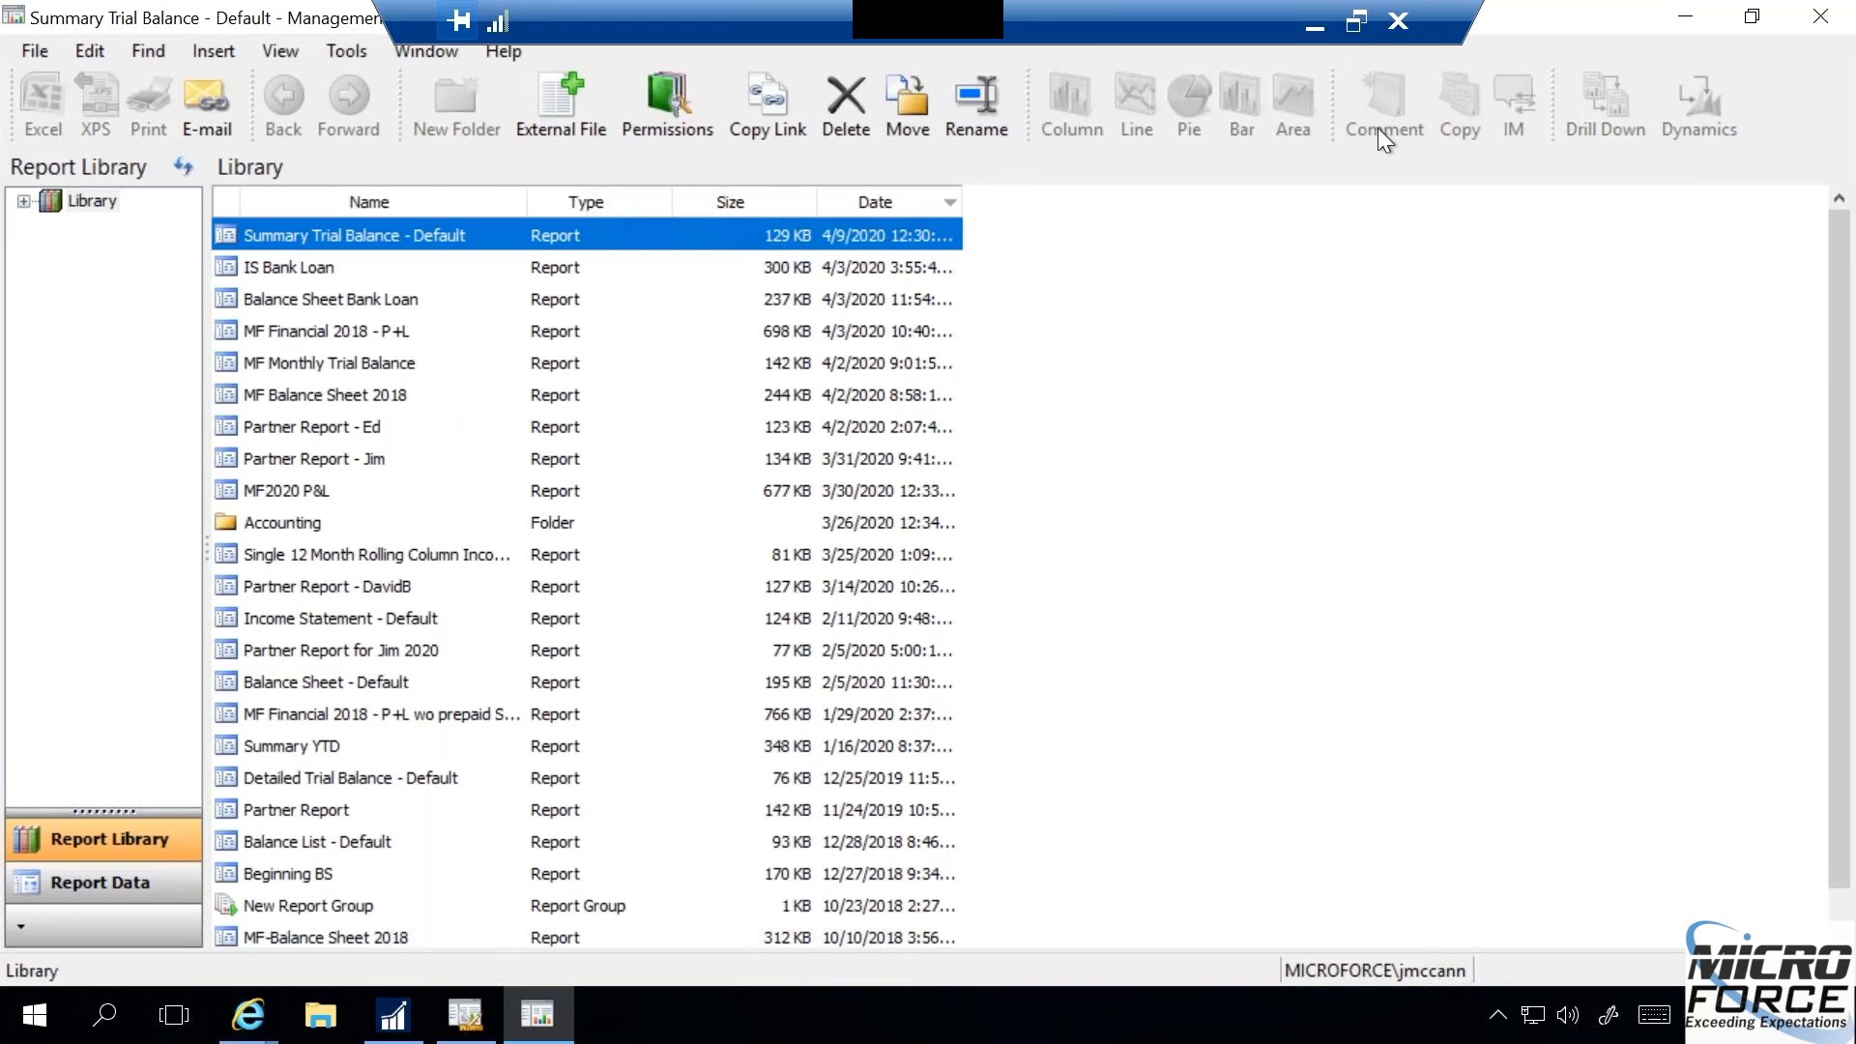
left_click(1820, 17)
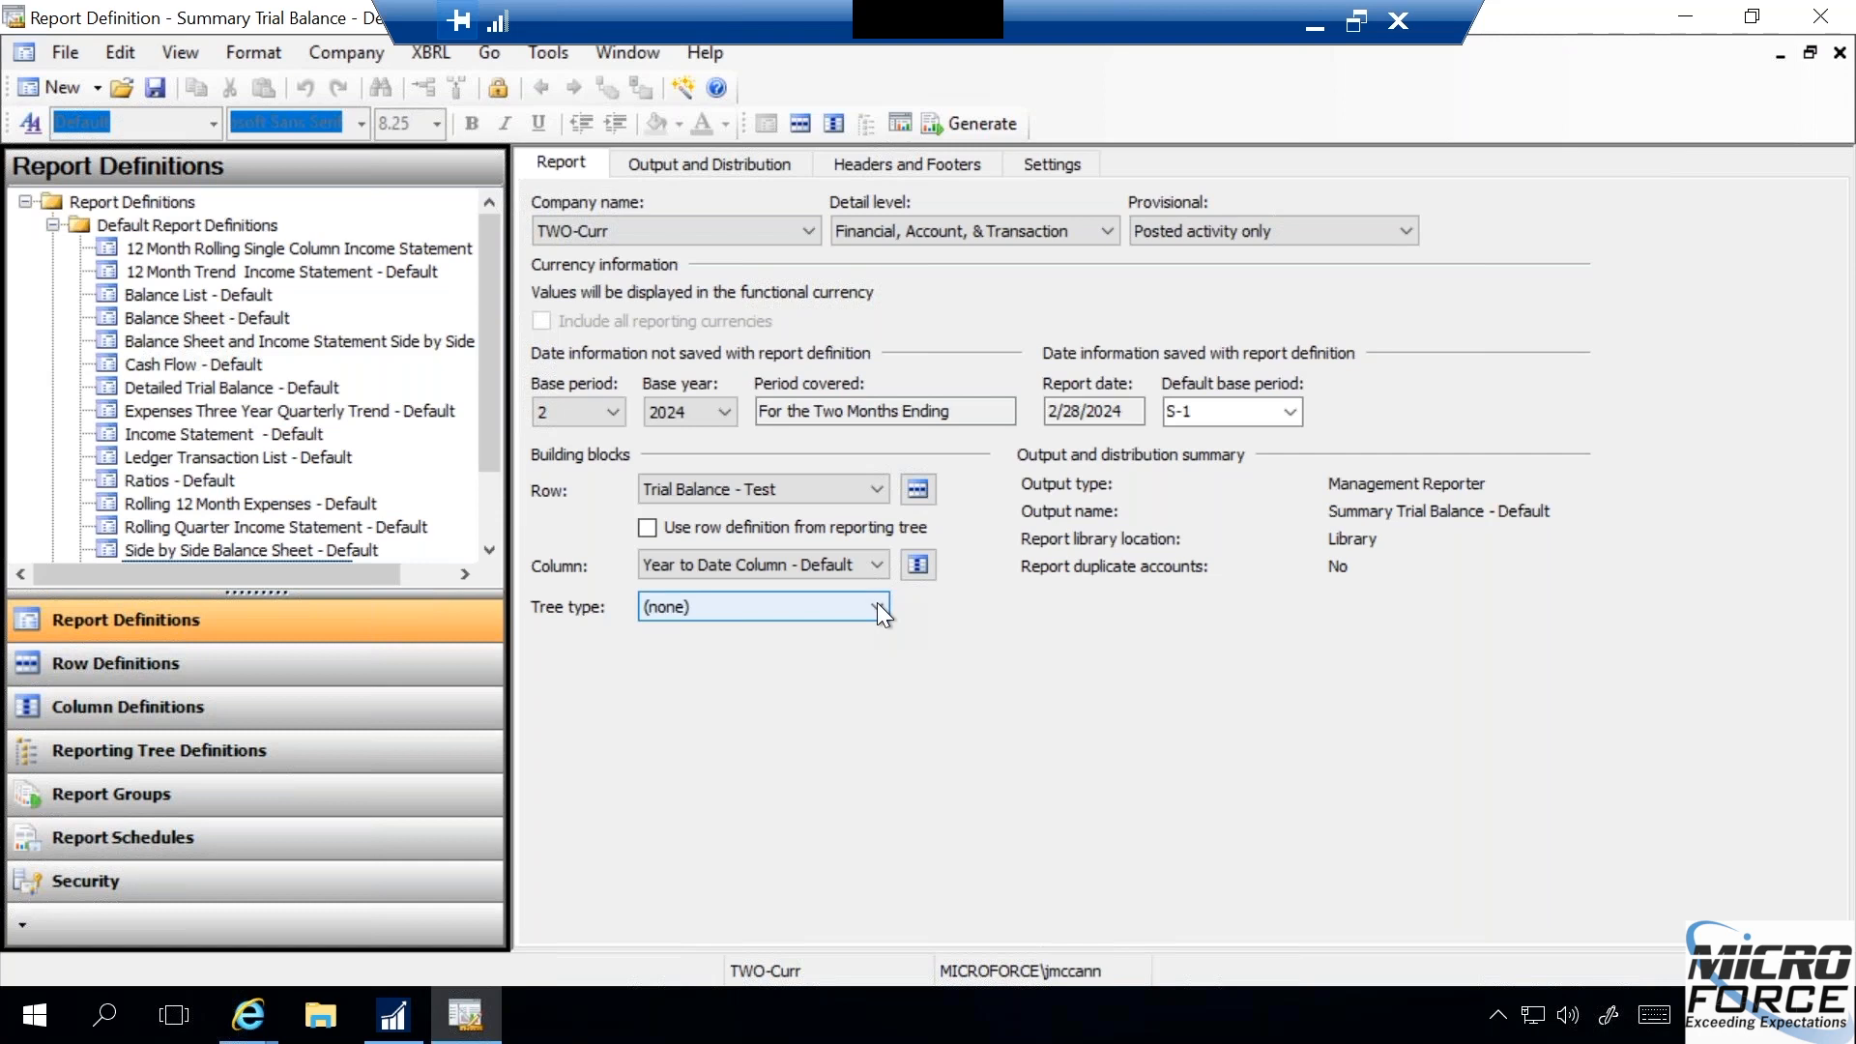
- Check the report definition's tree type choices, and review the user options, cancelling without changes
left_click(876, 602)
left_click(877, 602)
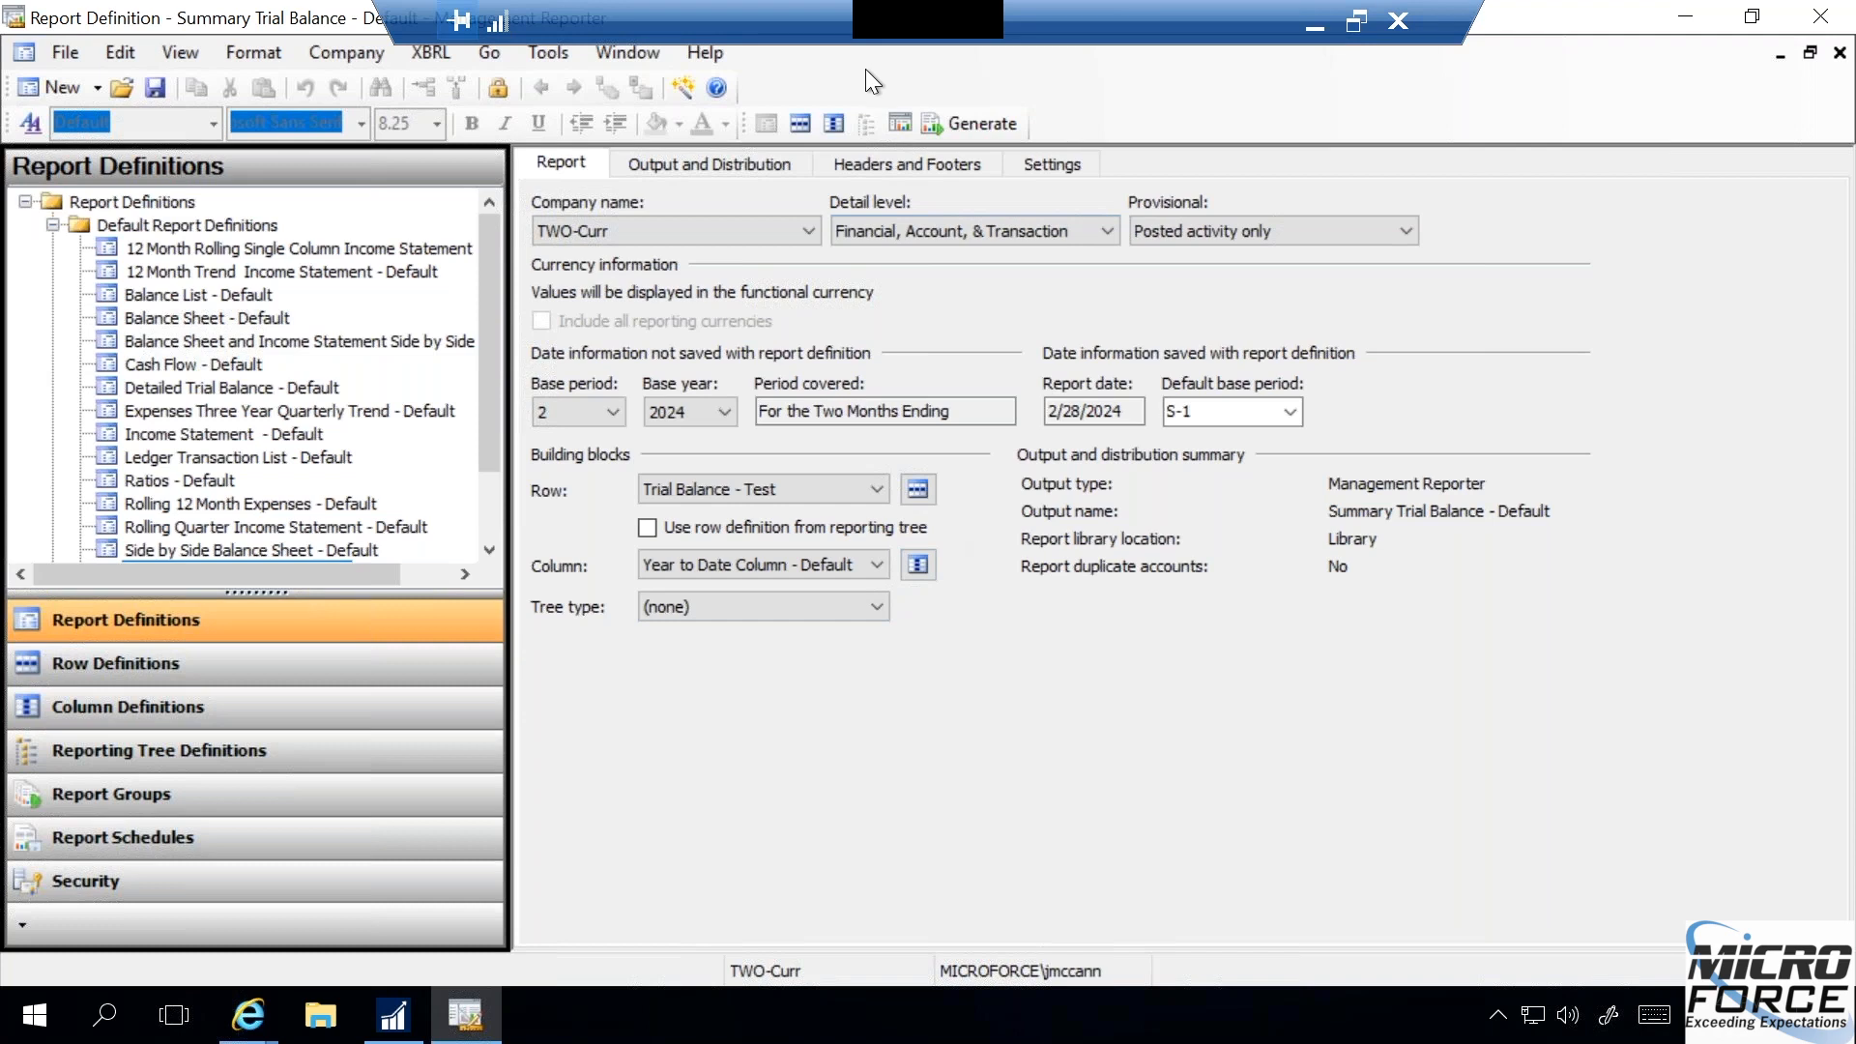
left_click(548, 52)
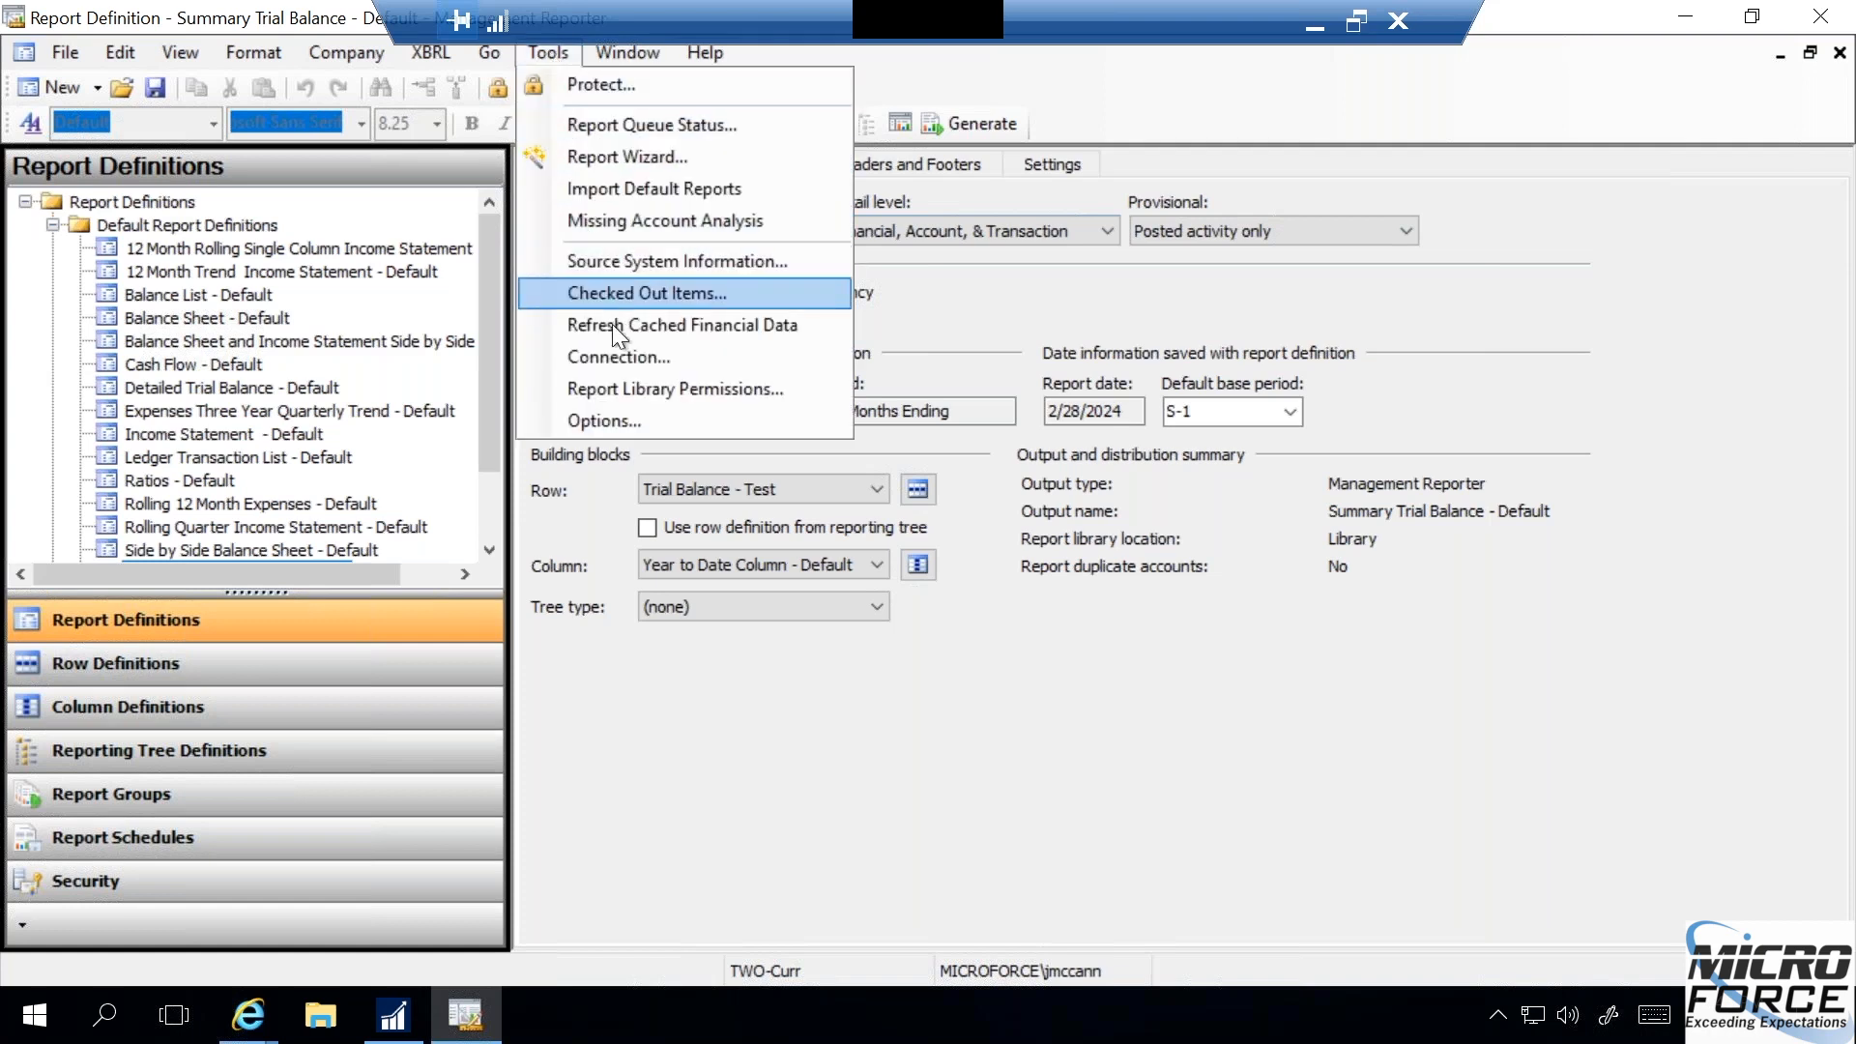
left_click(615, 416)
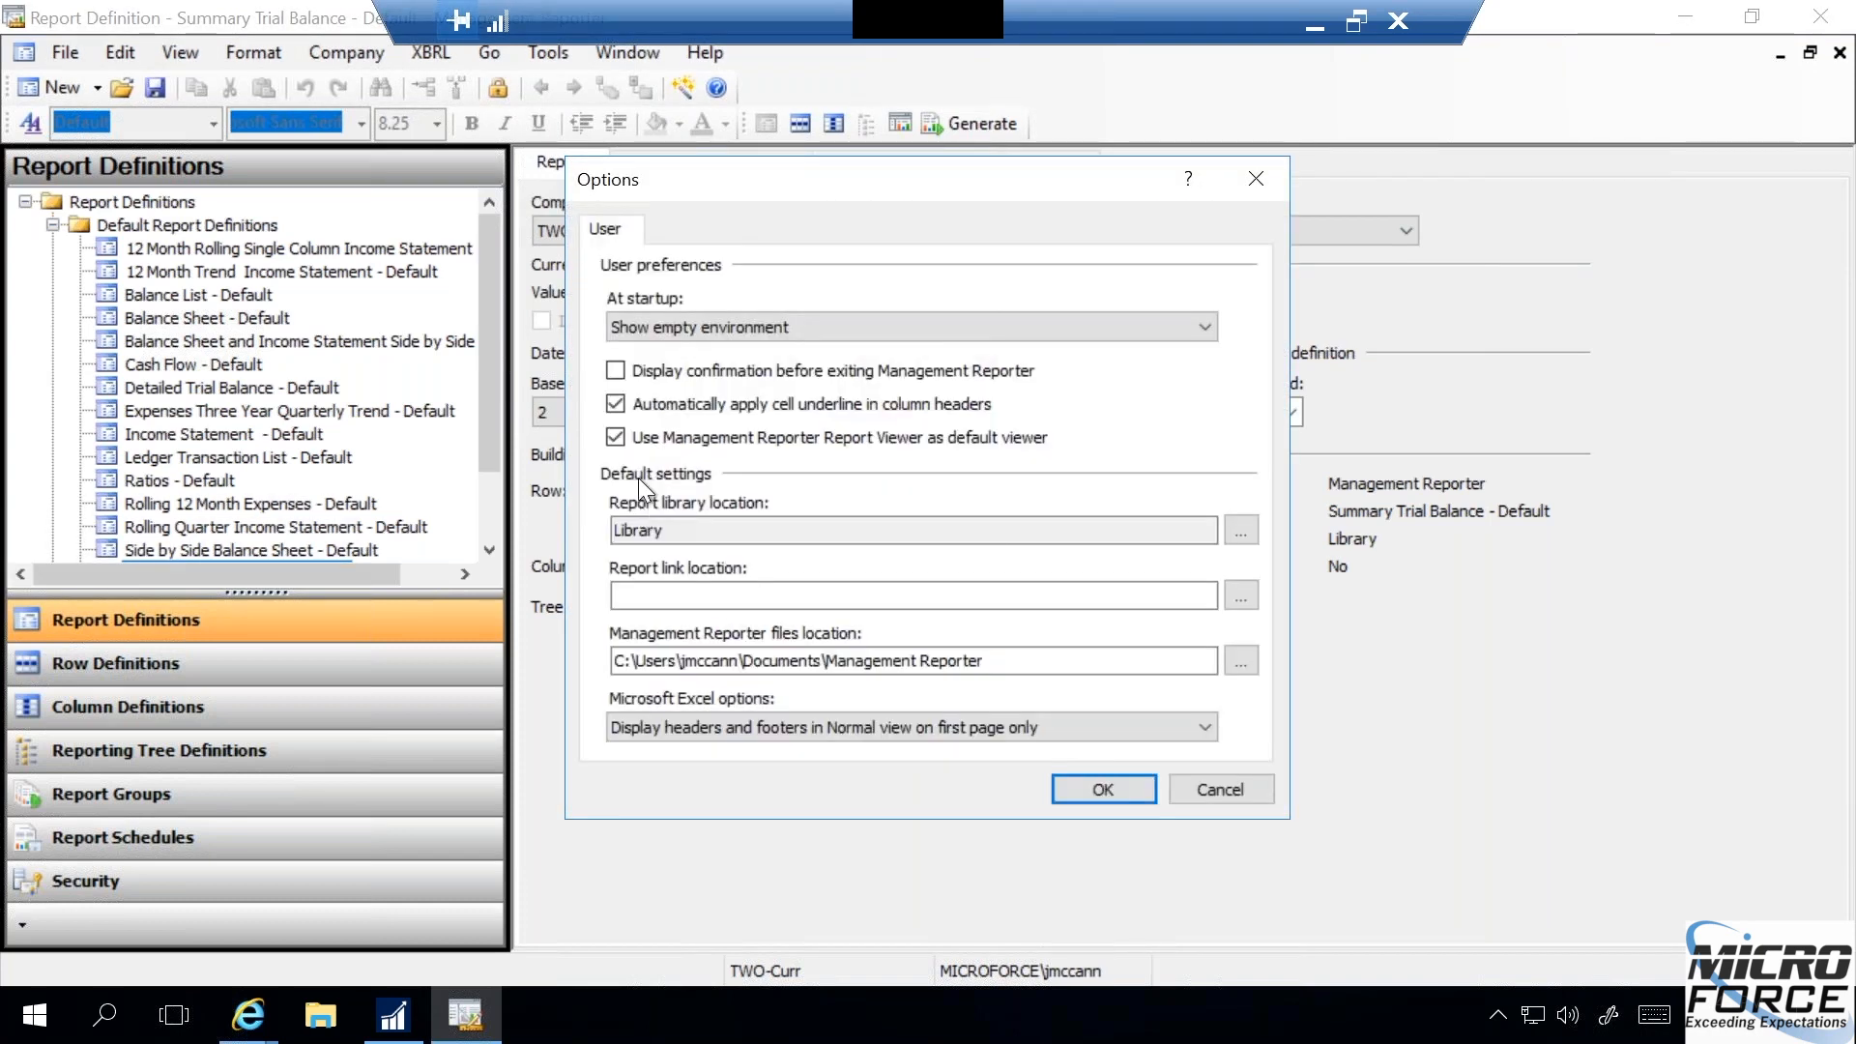
left_click(1220, 788)
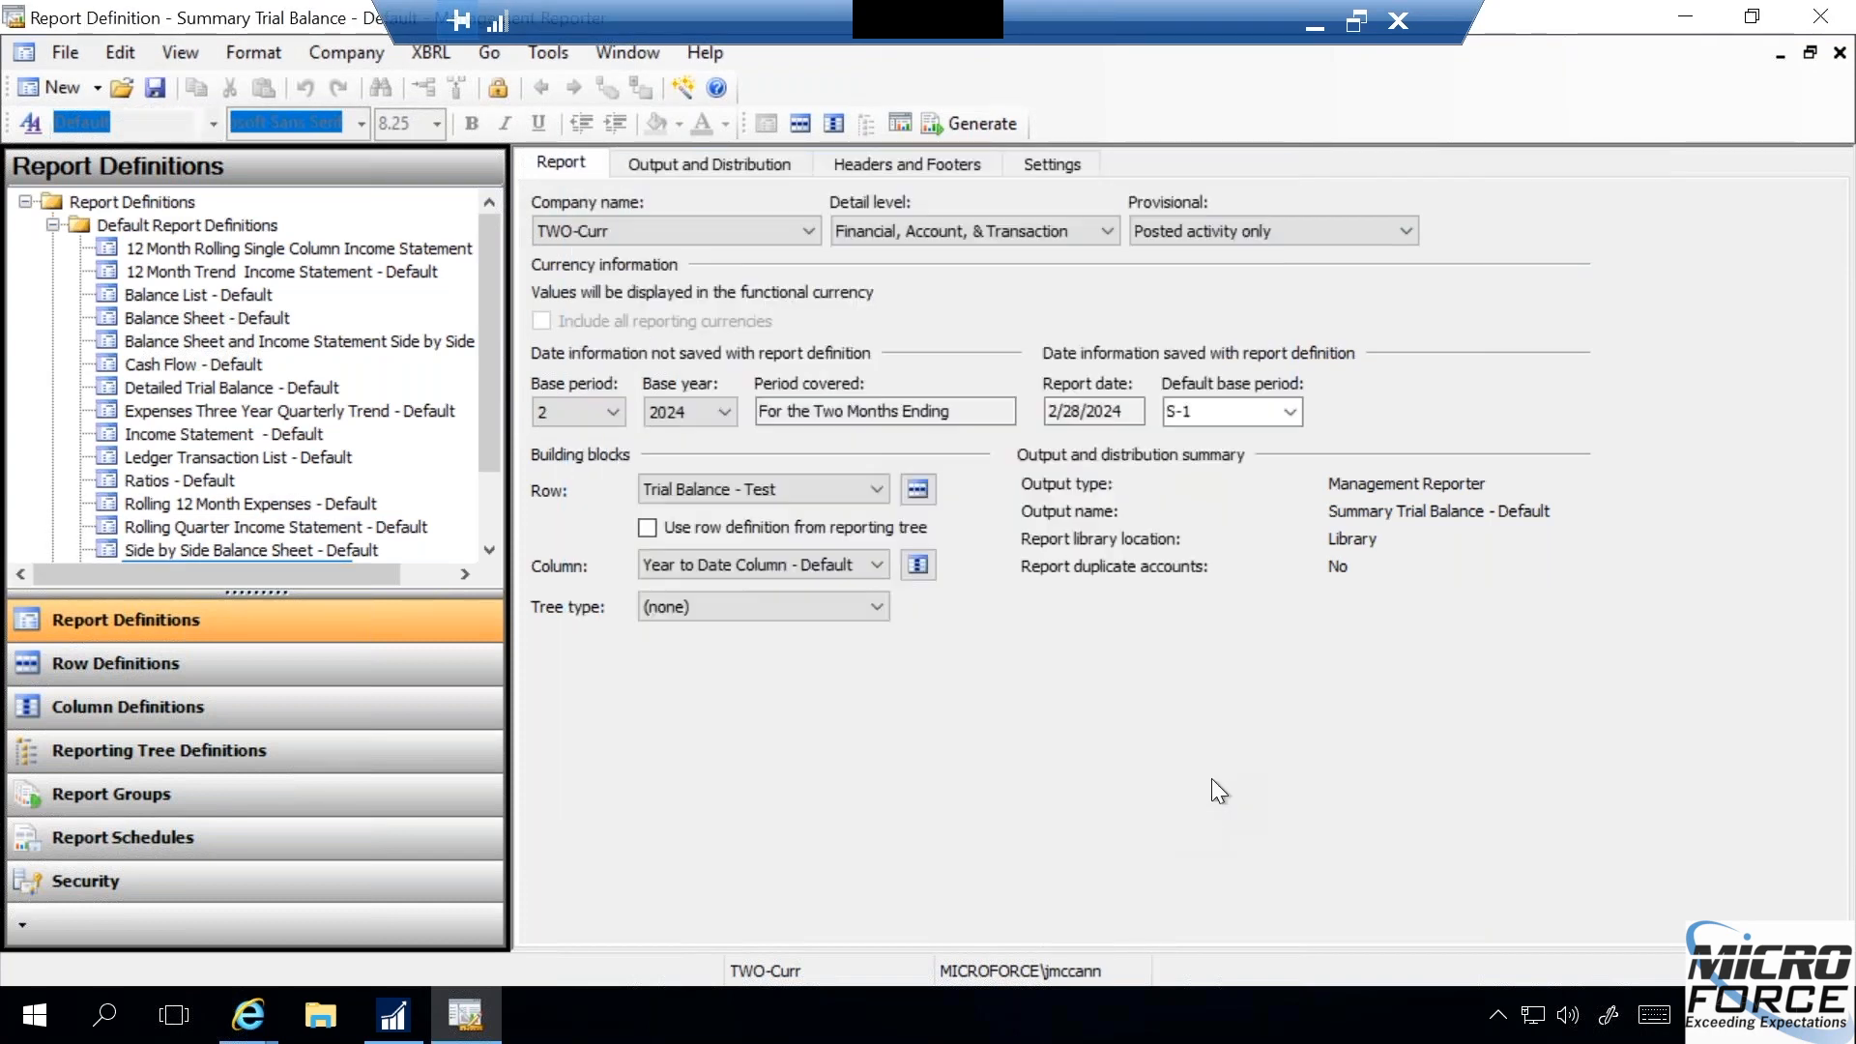
- Start the Report Wizard, try the Monthly Trial Balance and Current and YTD templates, and select Income Statement - Actual vs. Budget
left_click(531, 56)
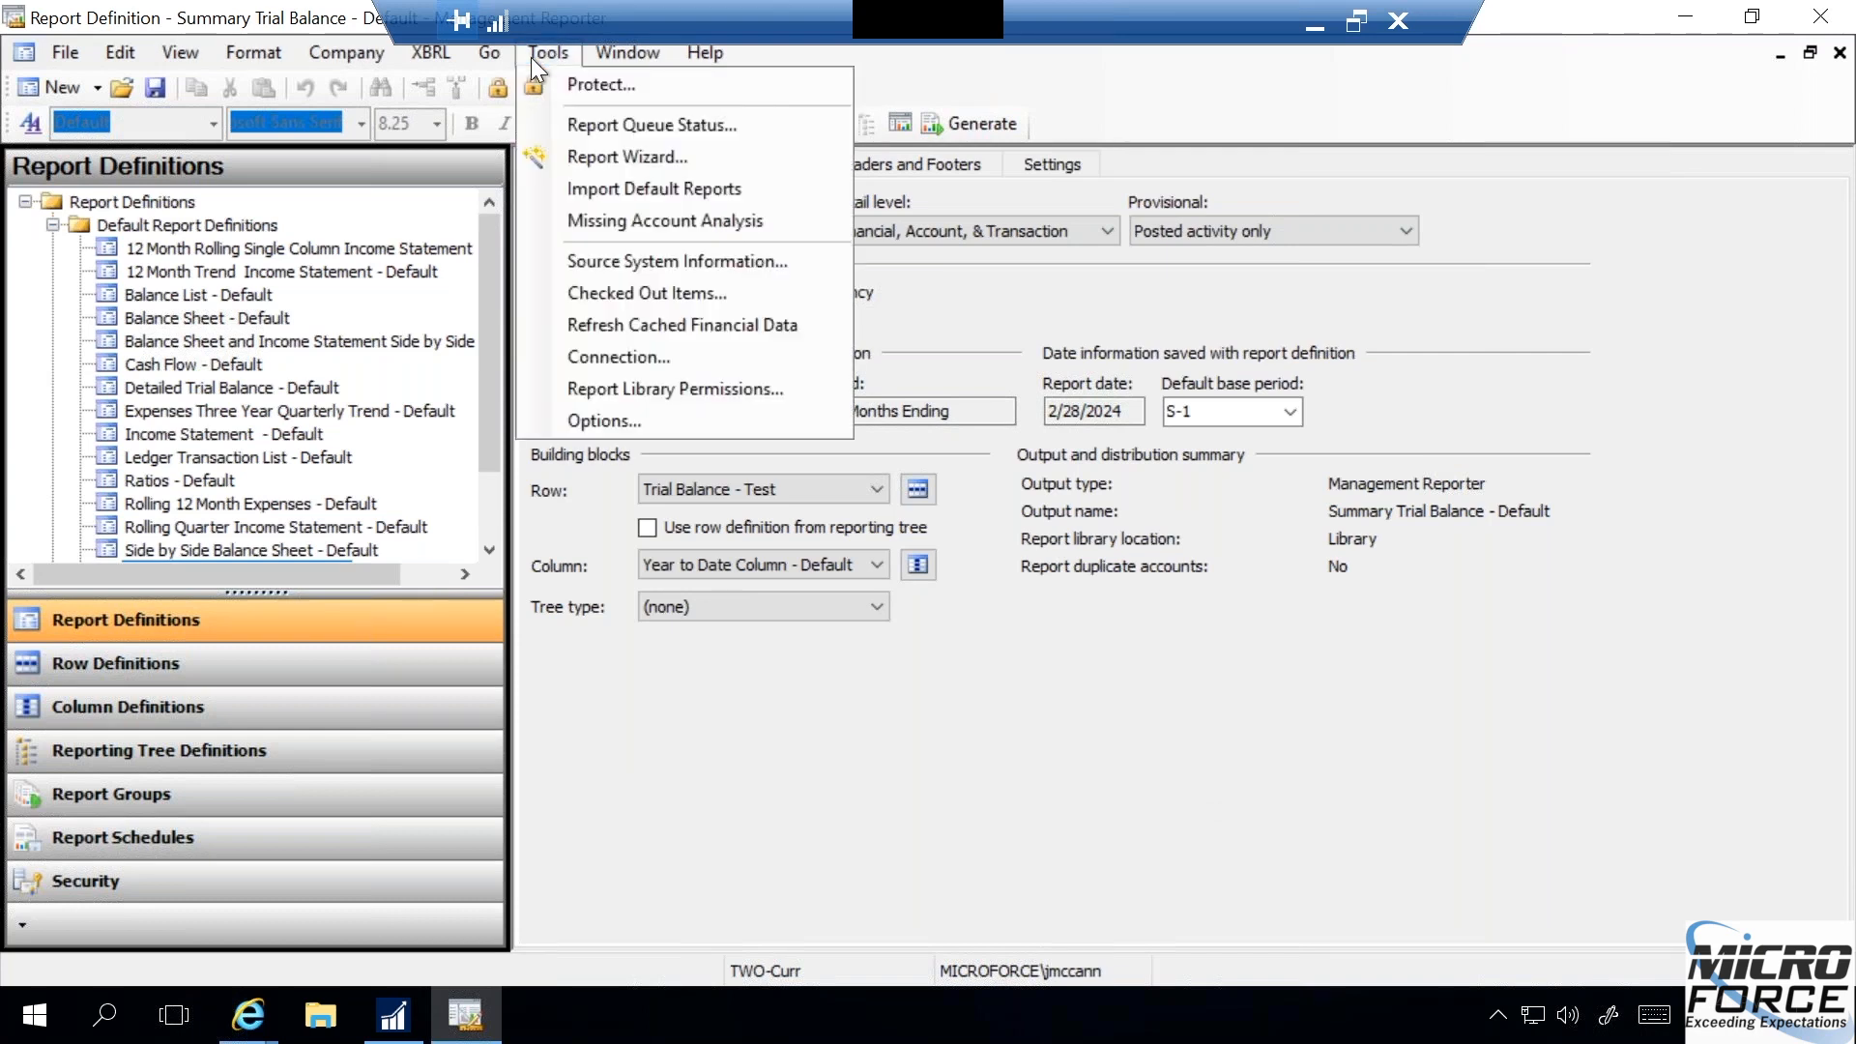
left_click(590, 154)
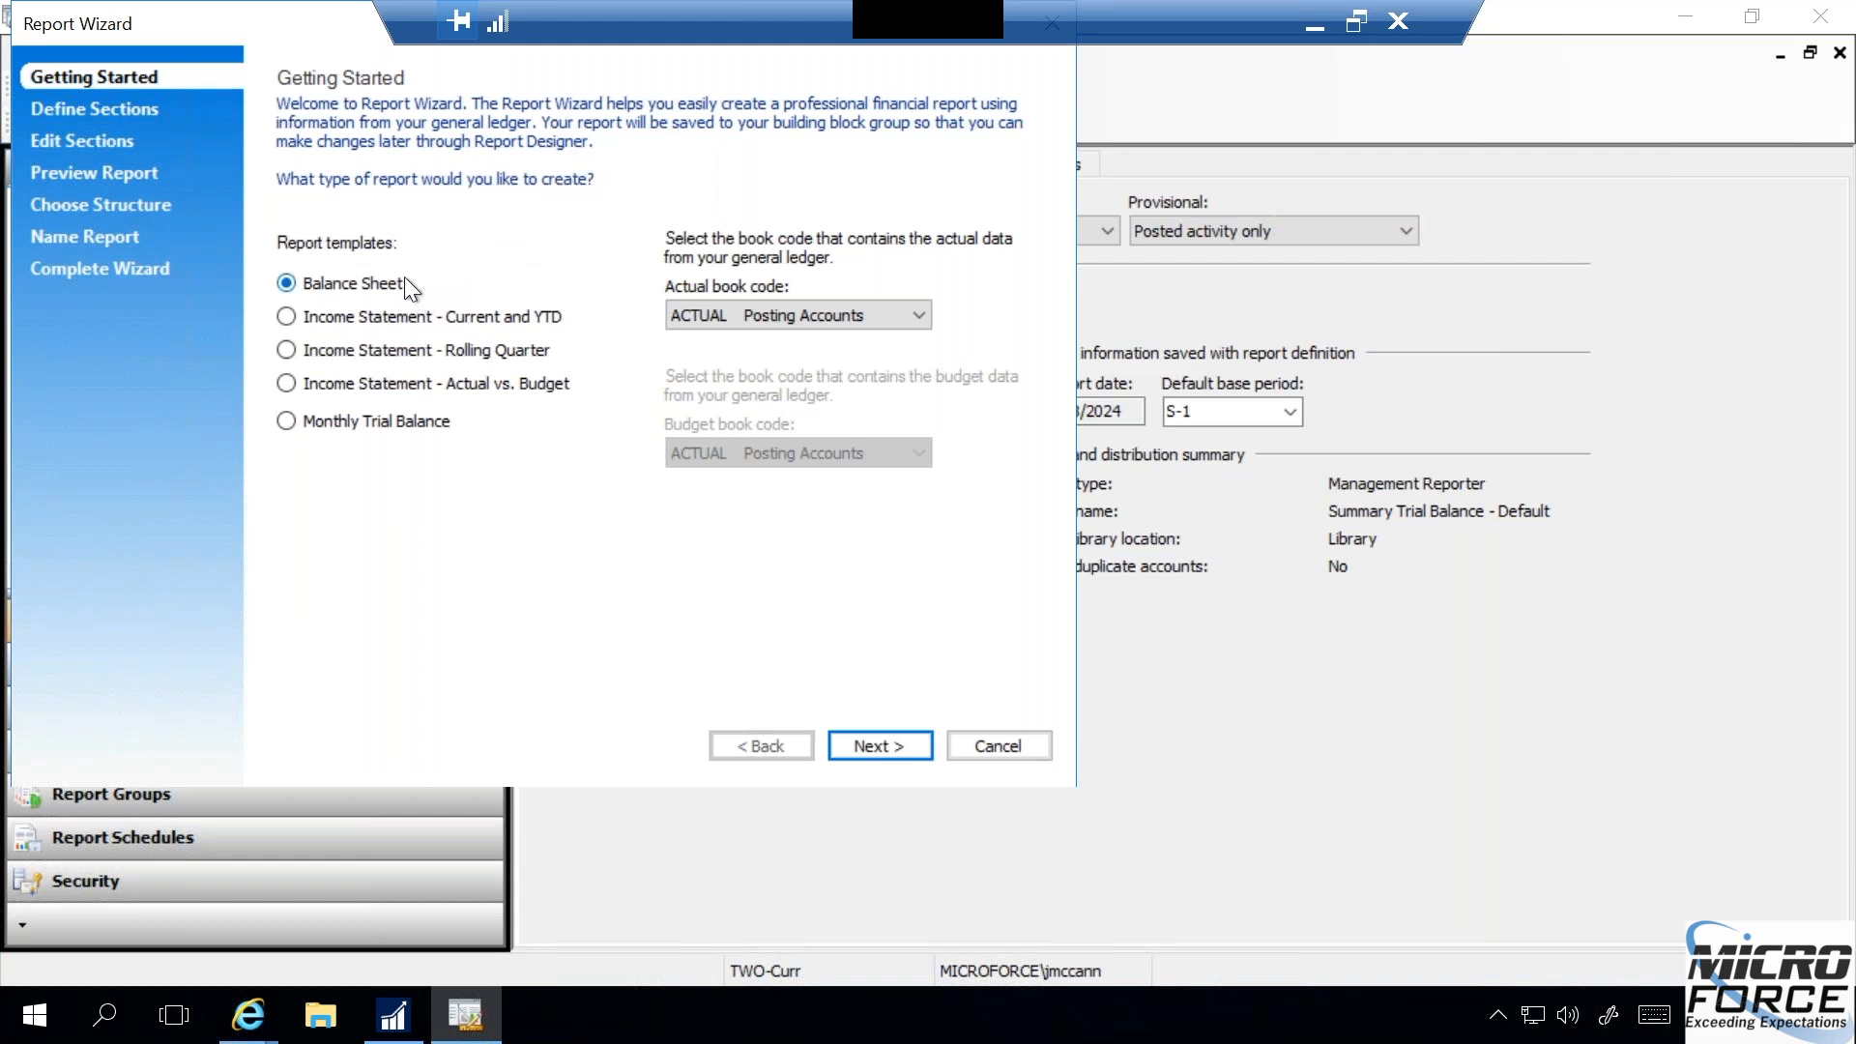
left_click(288, 428)
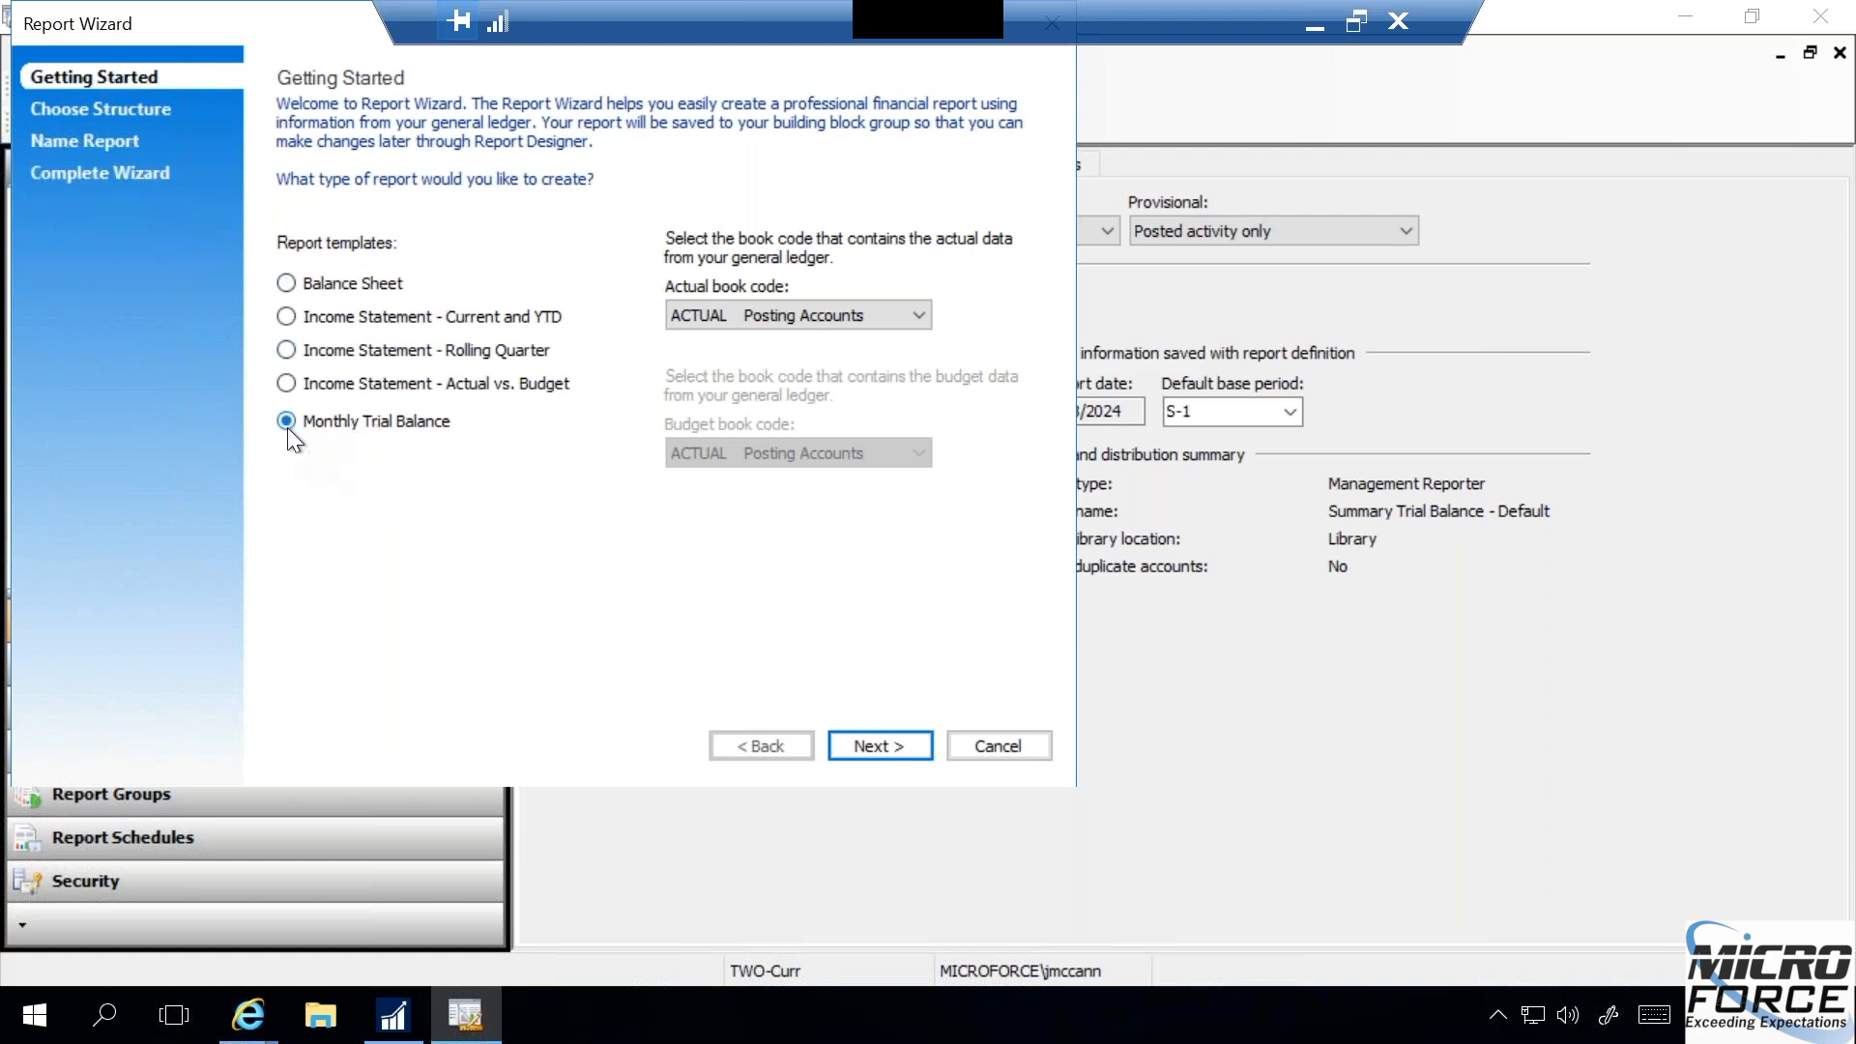
left_click(289, 320)
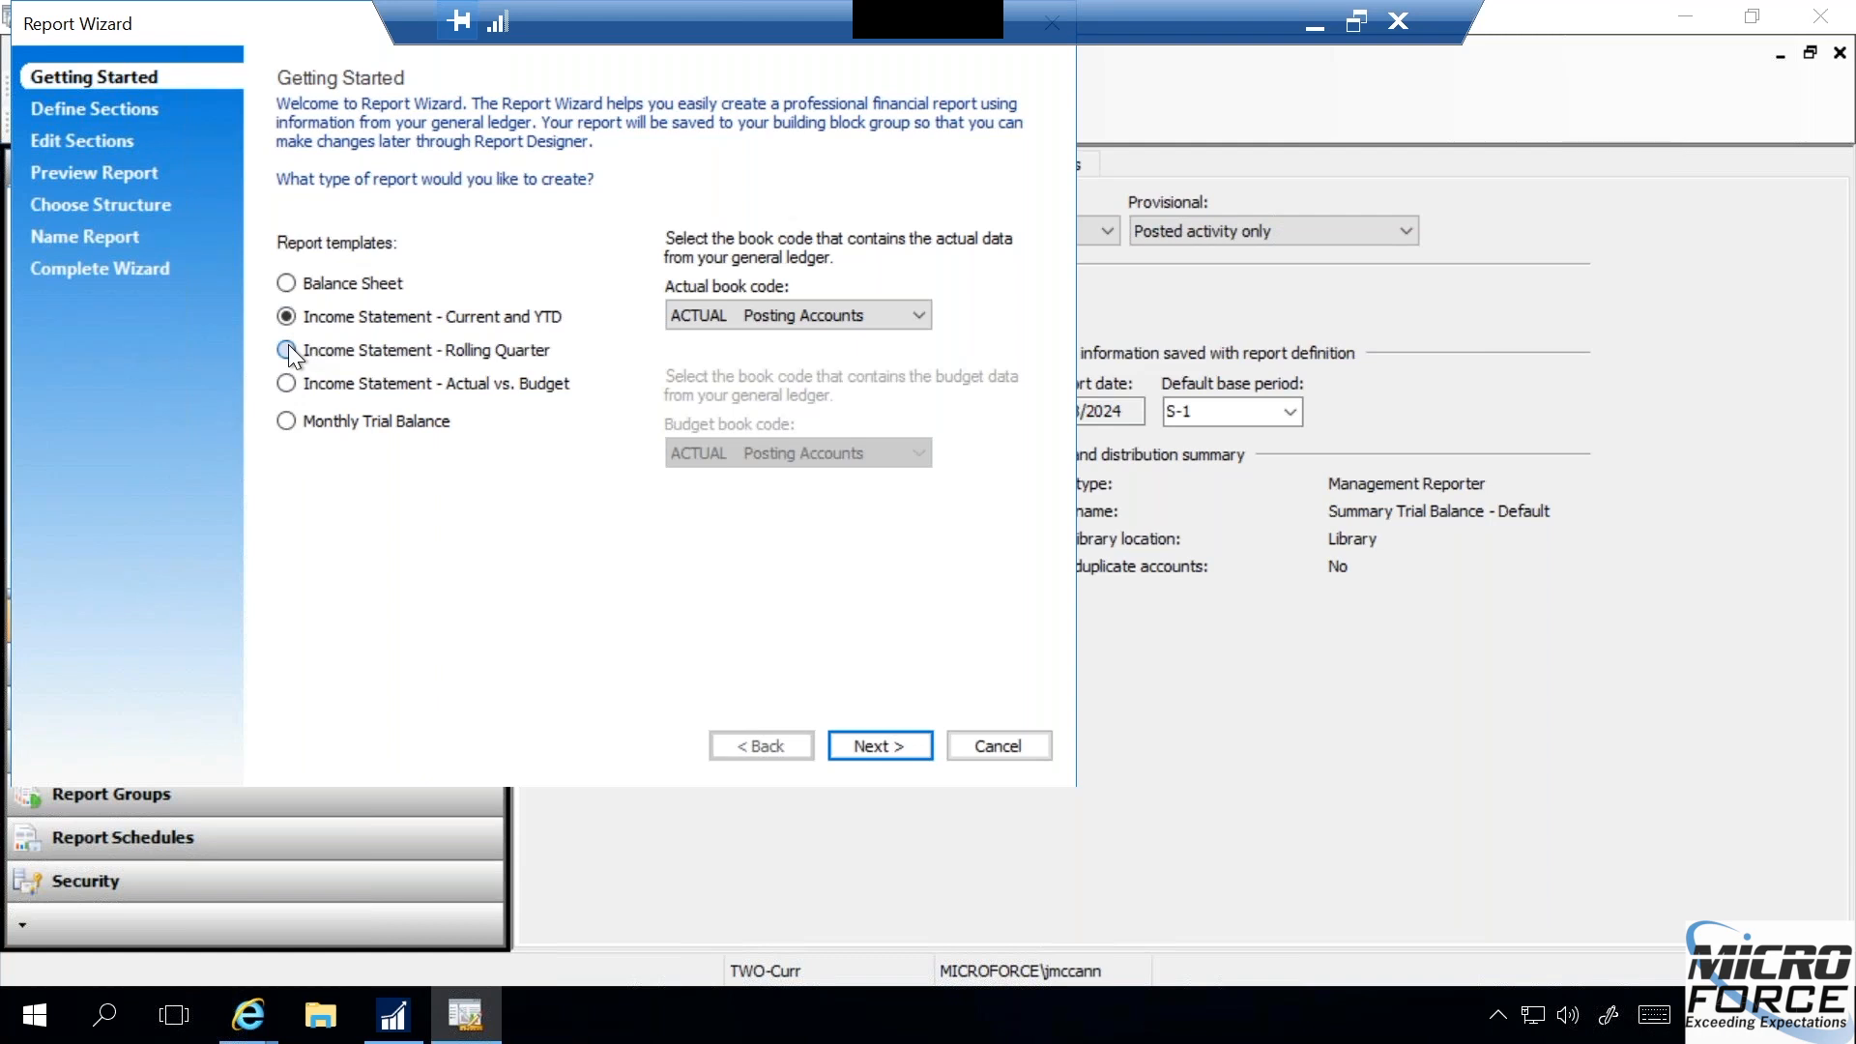
left_click(288, 384)
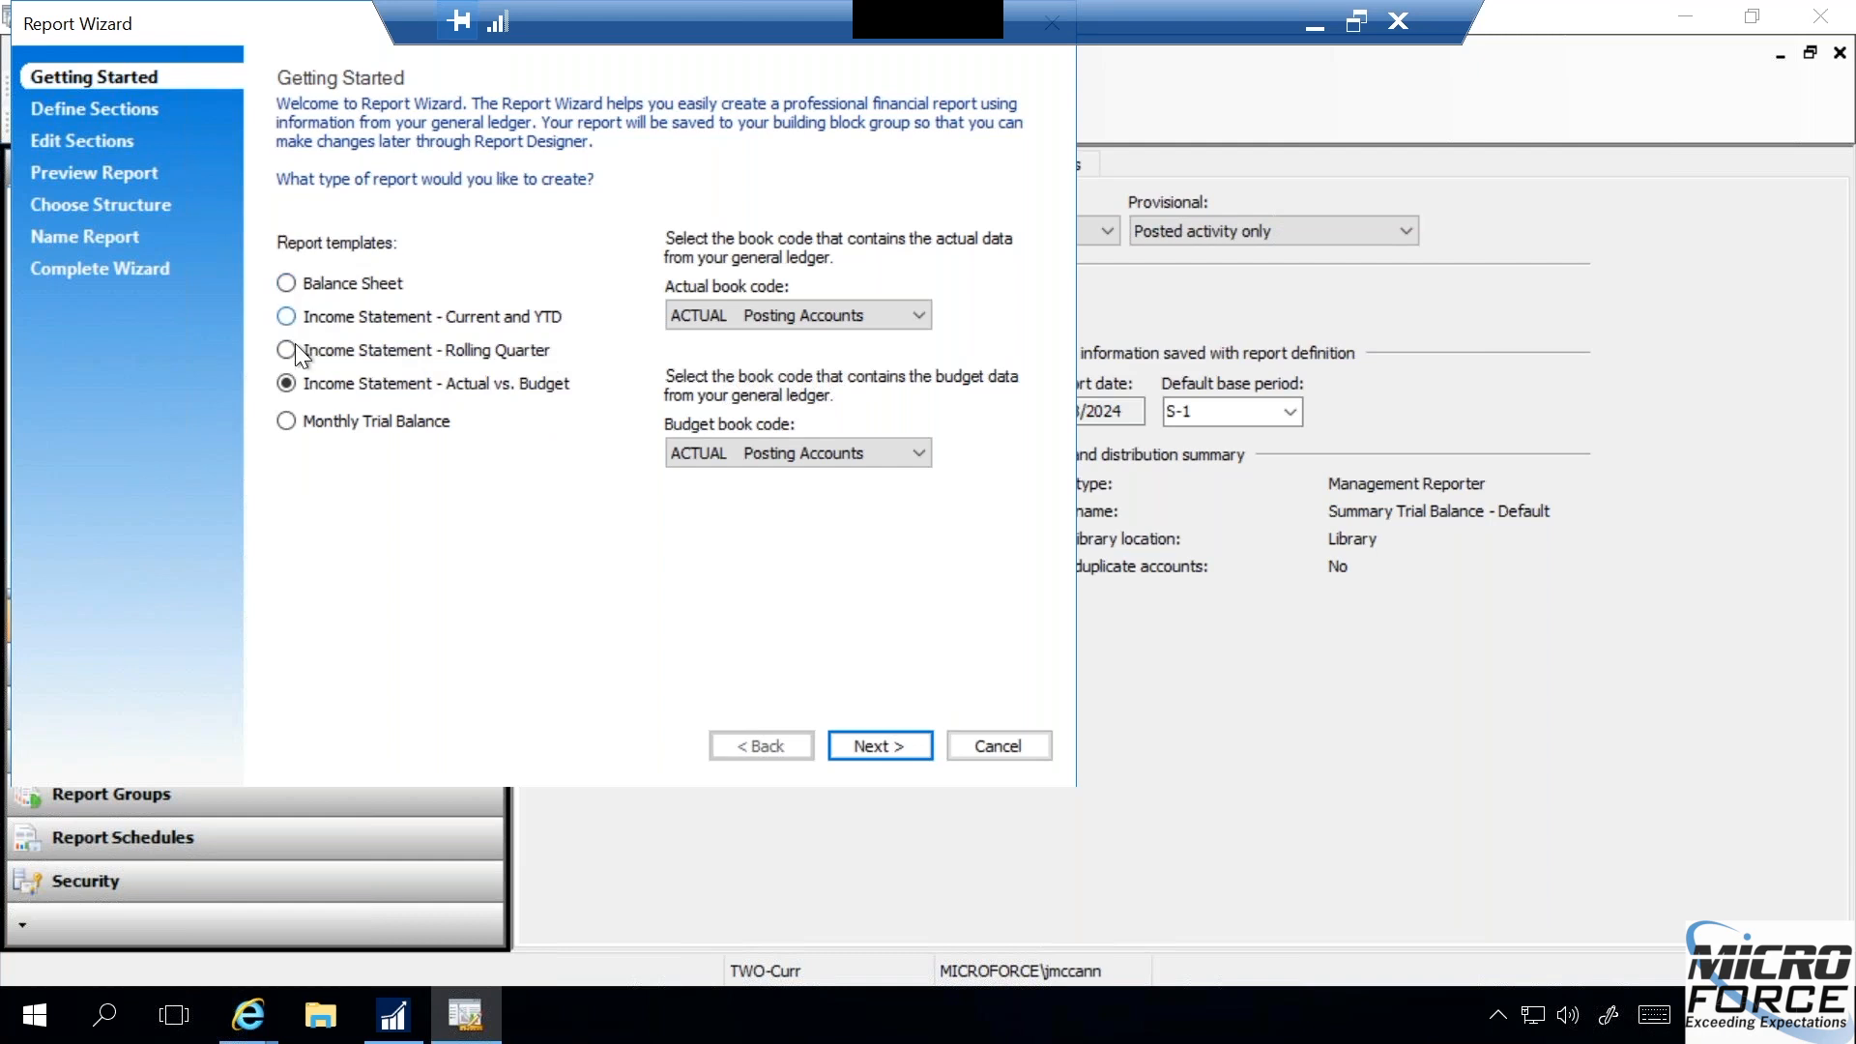
- Switch the report template to Monthly Trial Balance, and leave the Report Wizard without creating a report
left_click(286, 420)
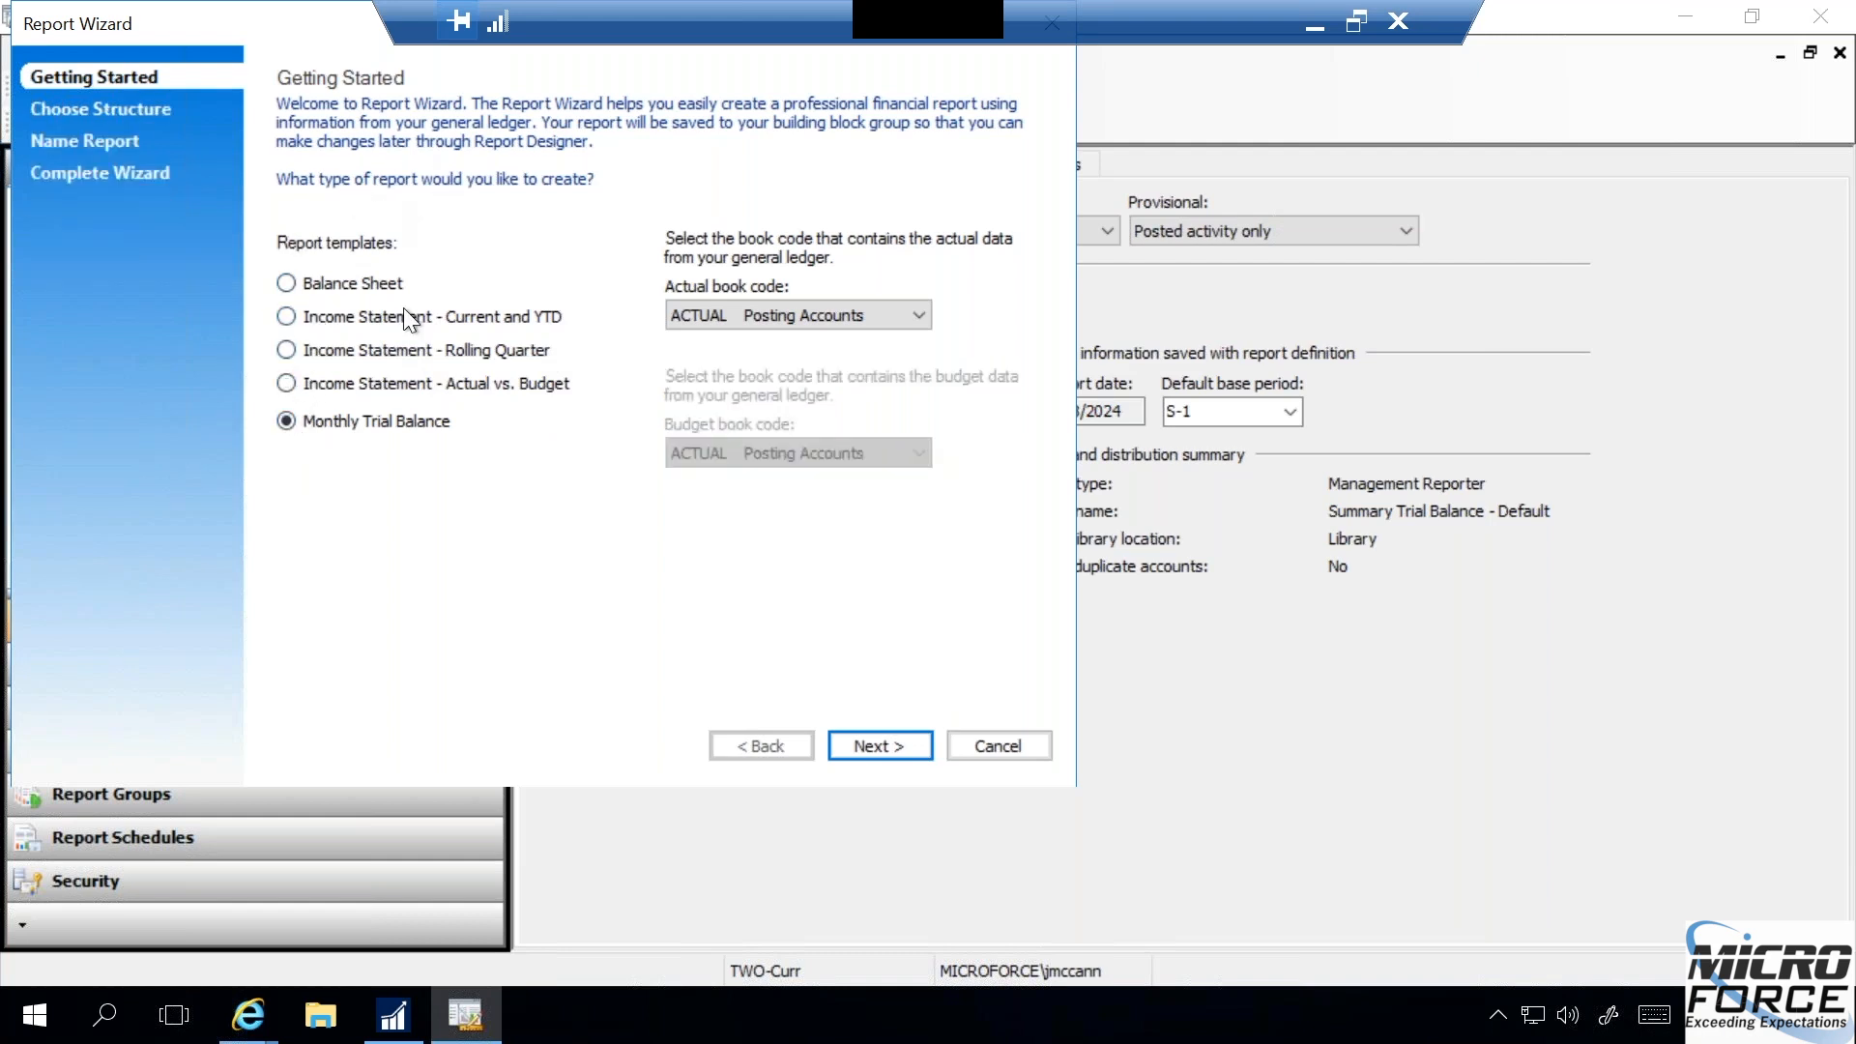
left_click(1001, 734)
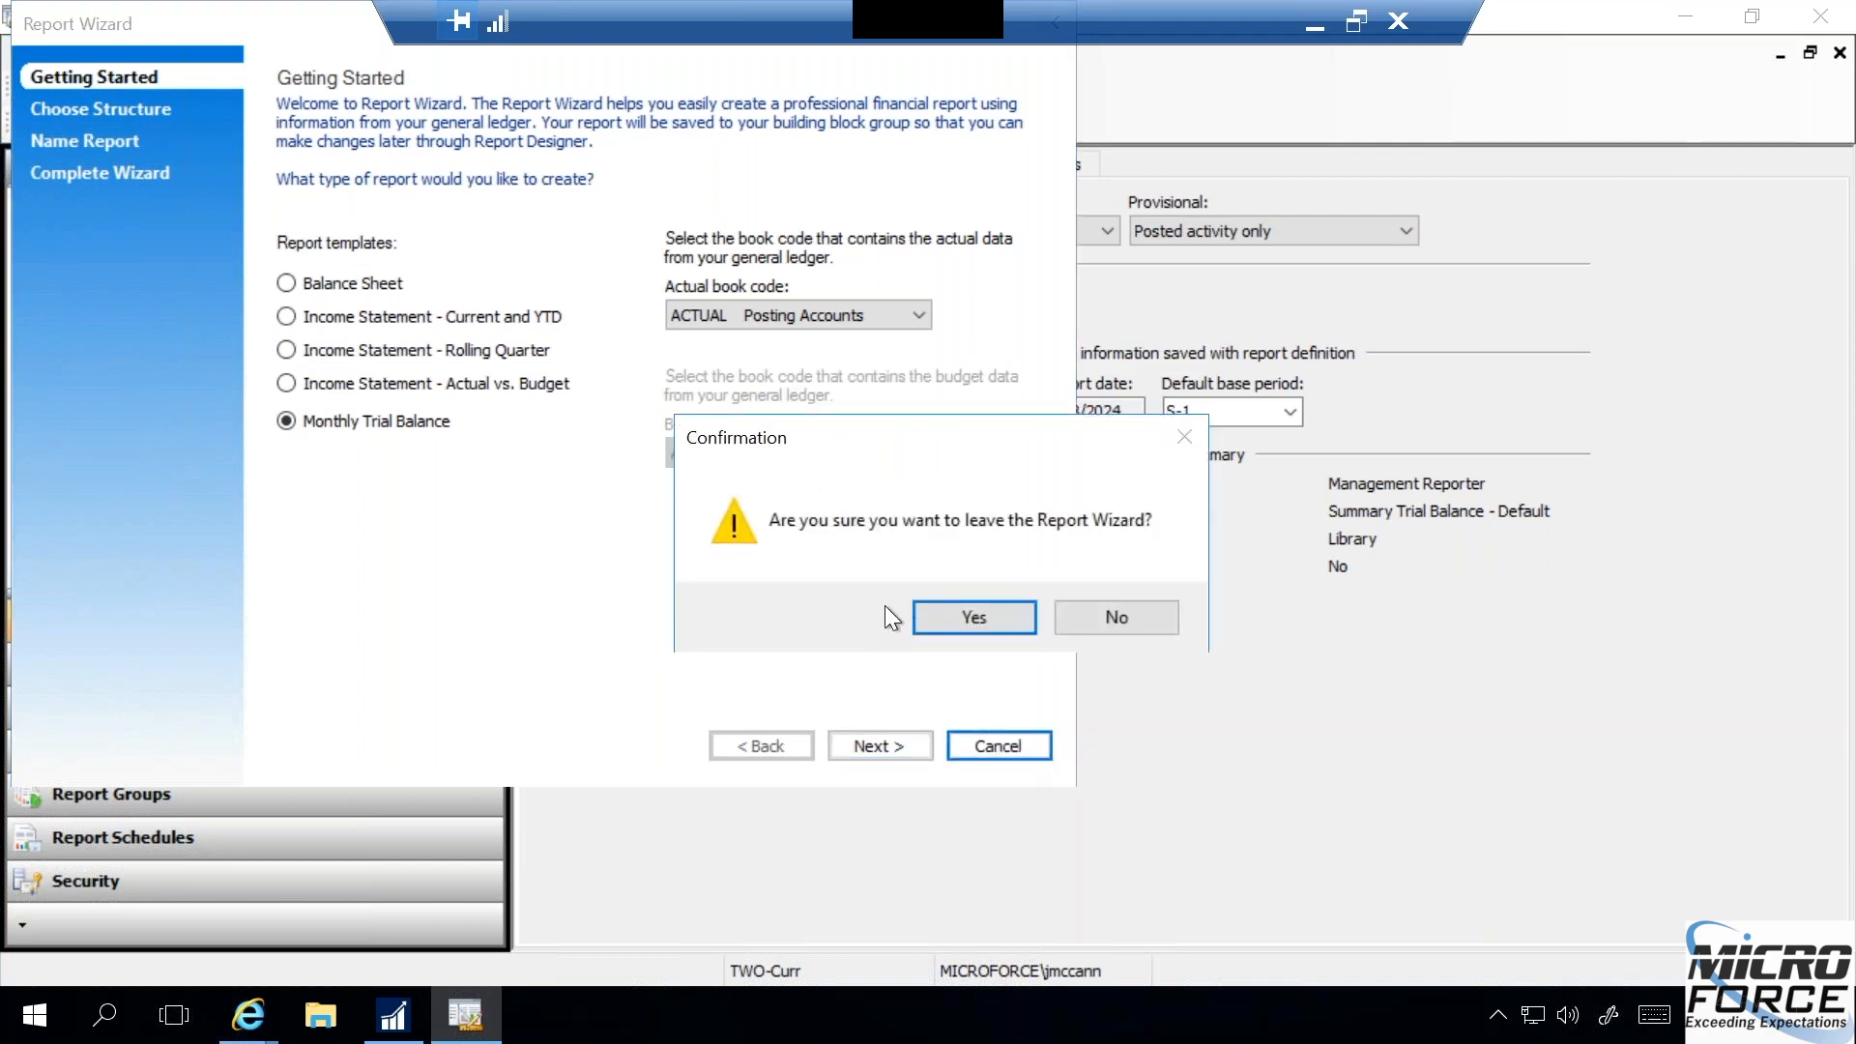
left_click(971, 616)
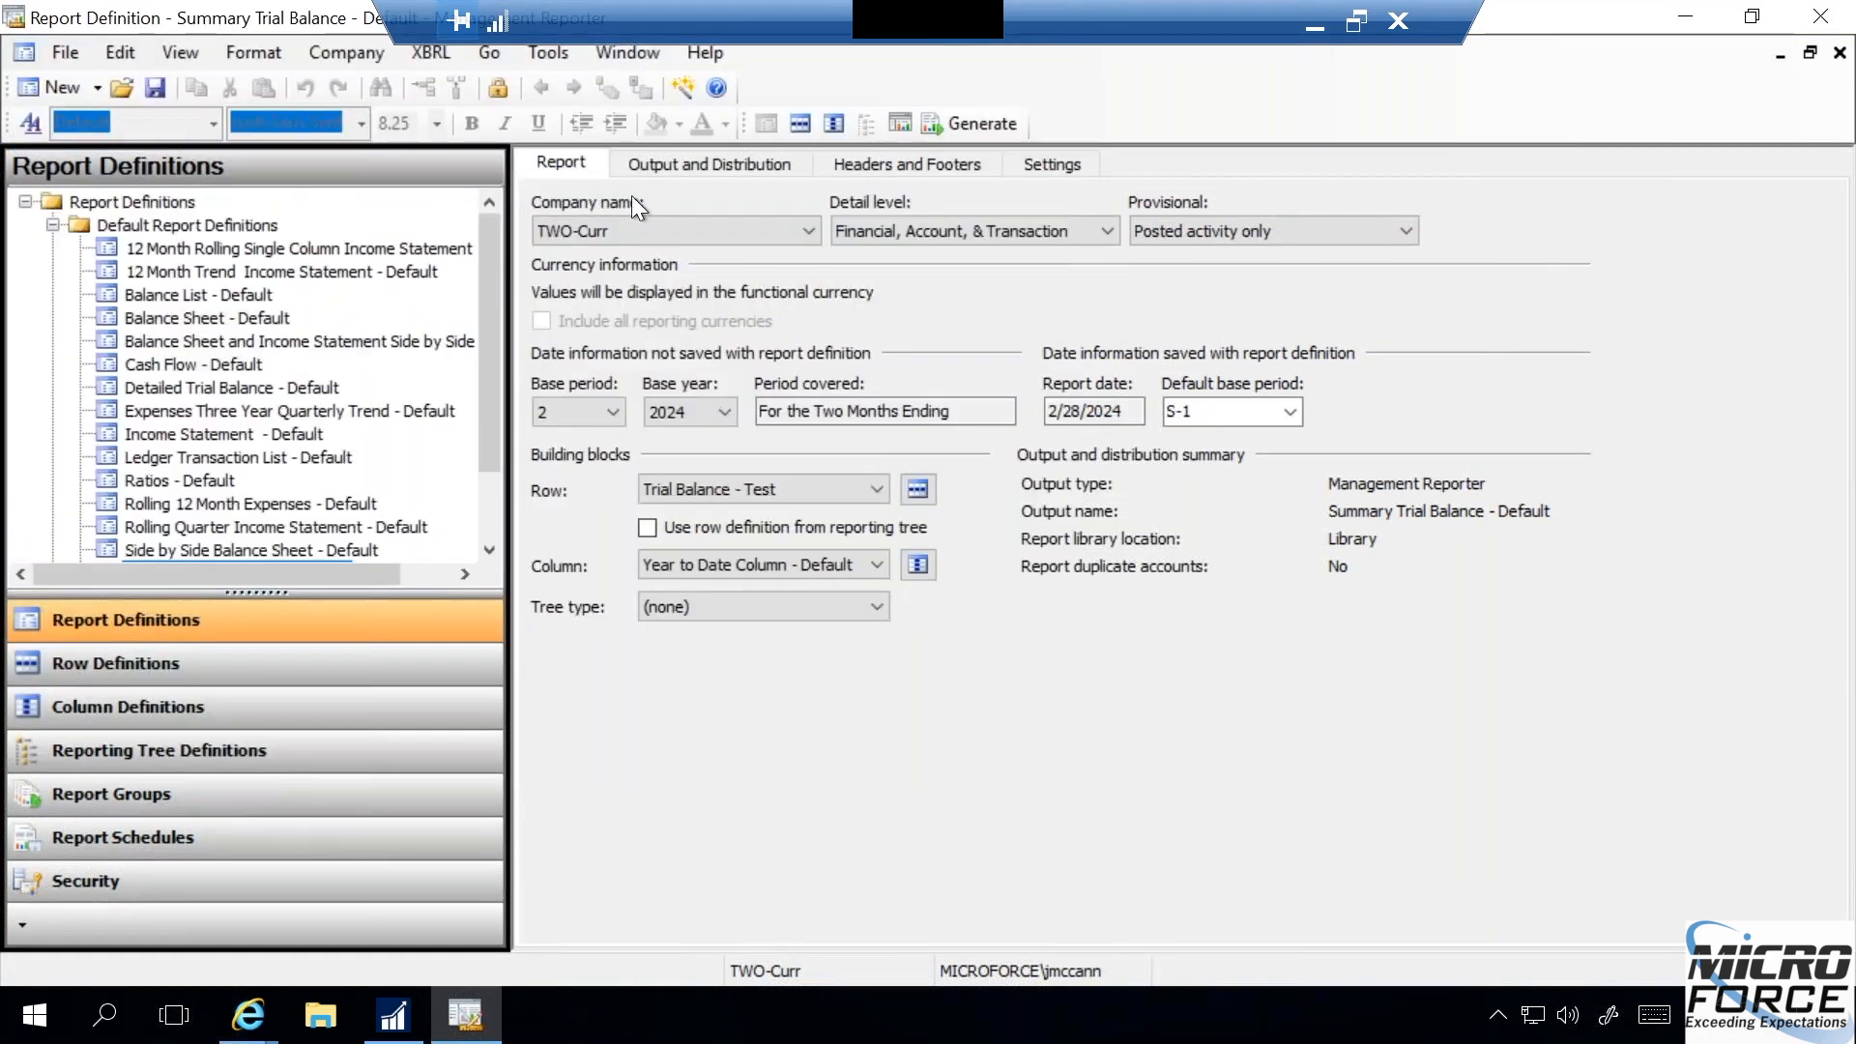
- Restart the Report Wizard with the Monthly Trial Balance template and the ACTUAL Posting Accounts book code
left_click(541, 52)
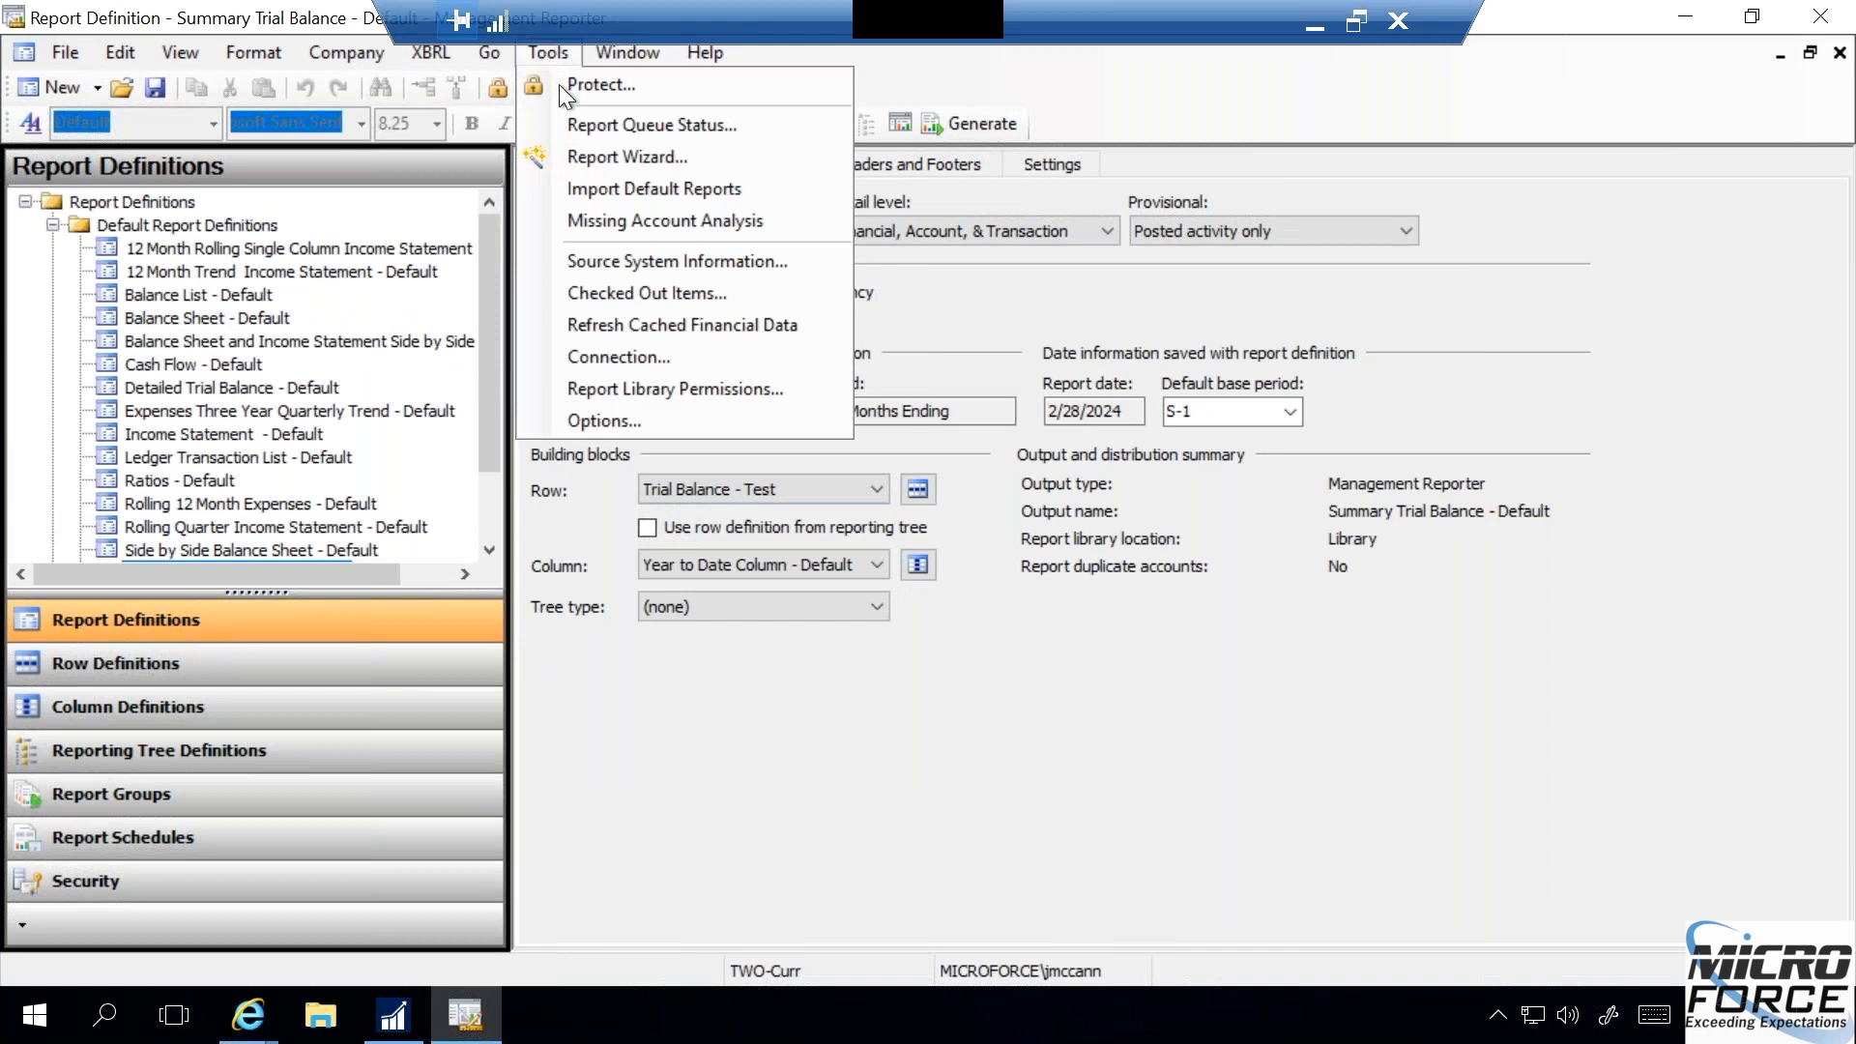
left_click(593, 154)
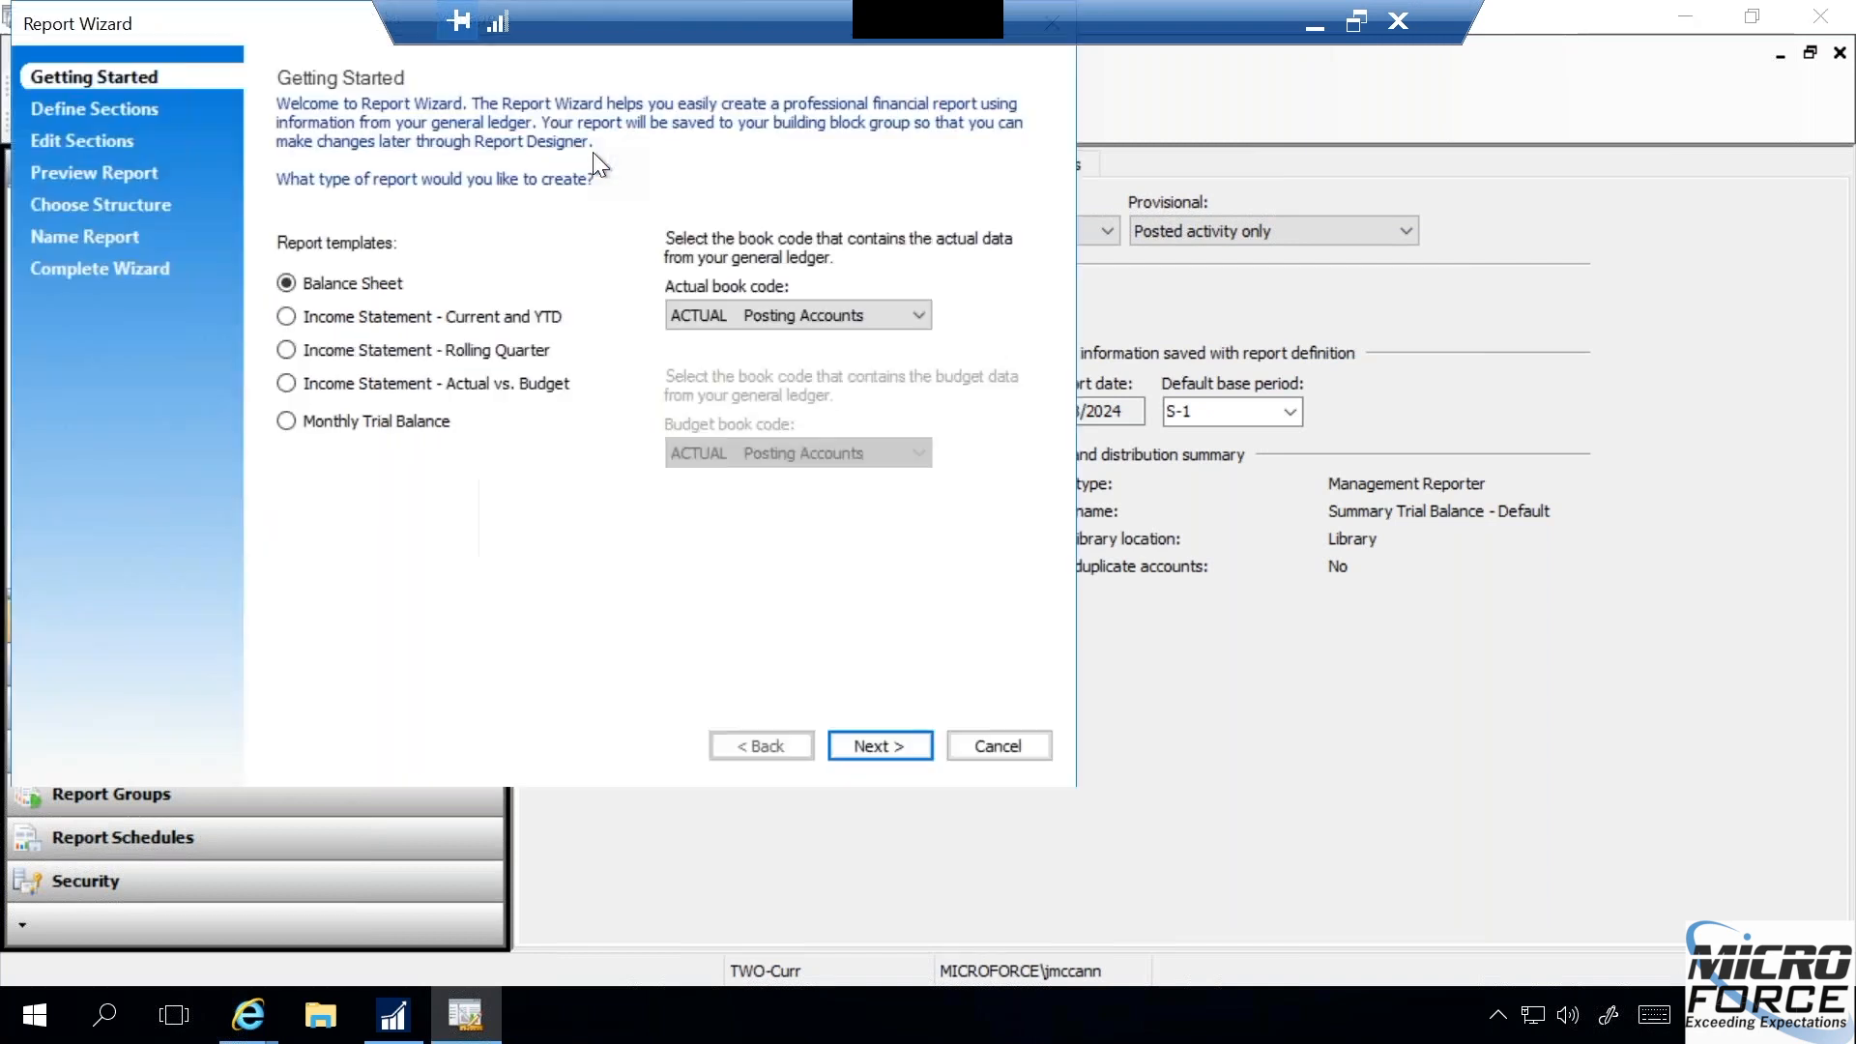
left_click(290, 421)
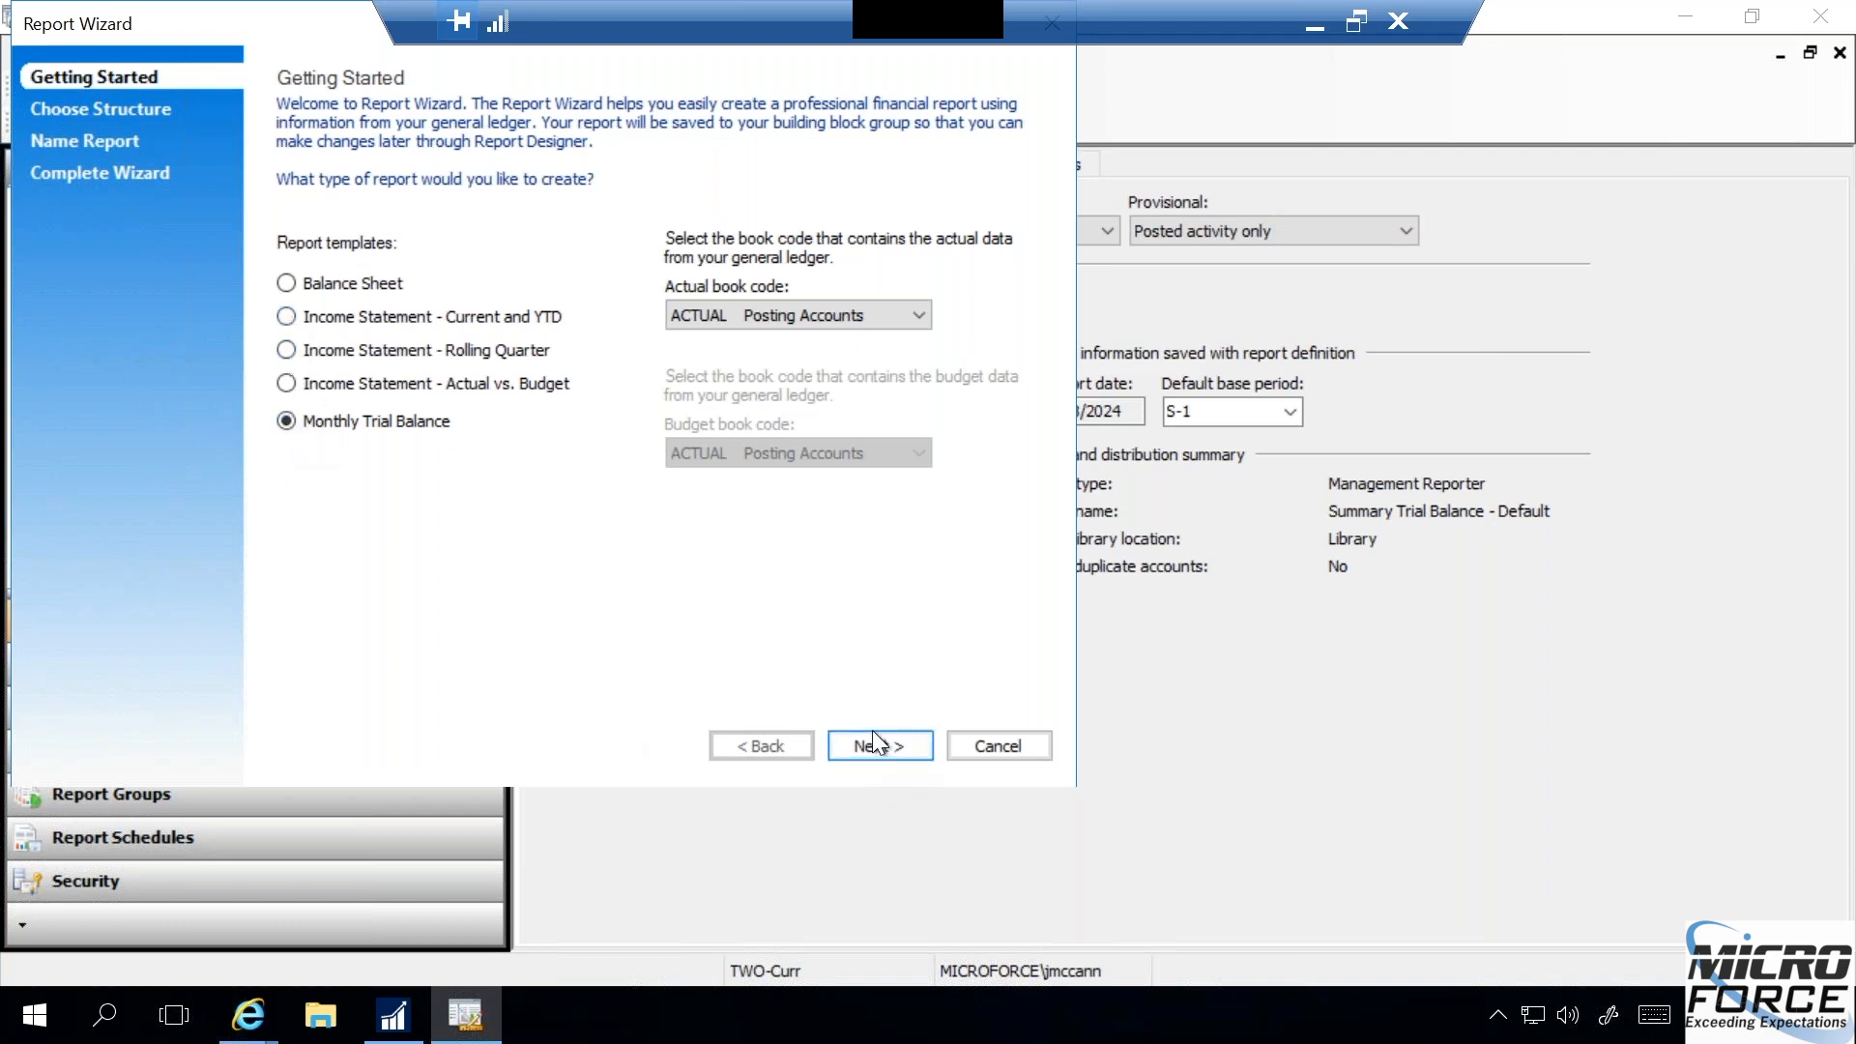
left_click(913, 321)
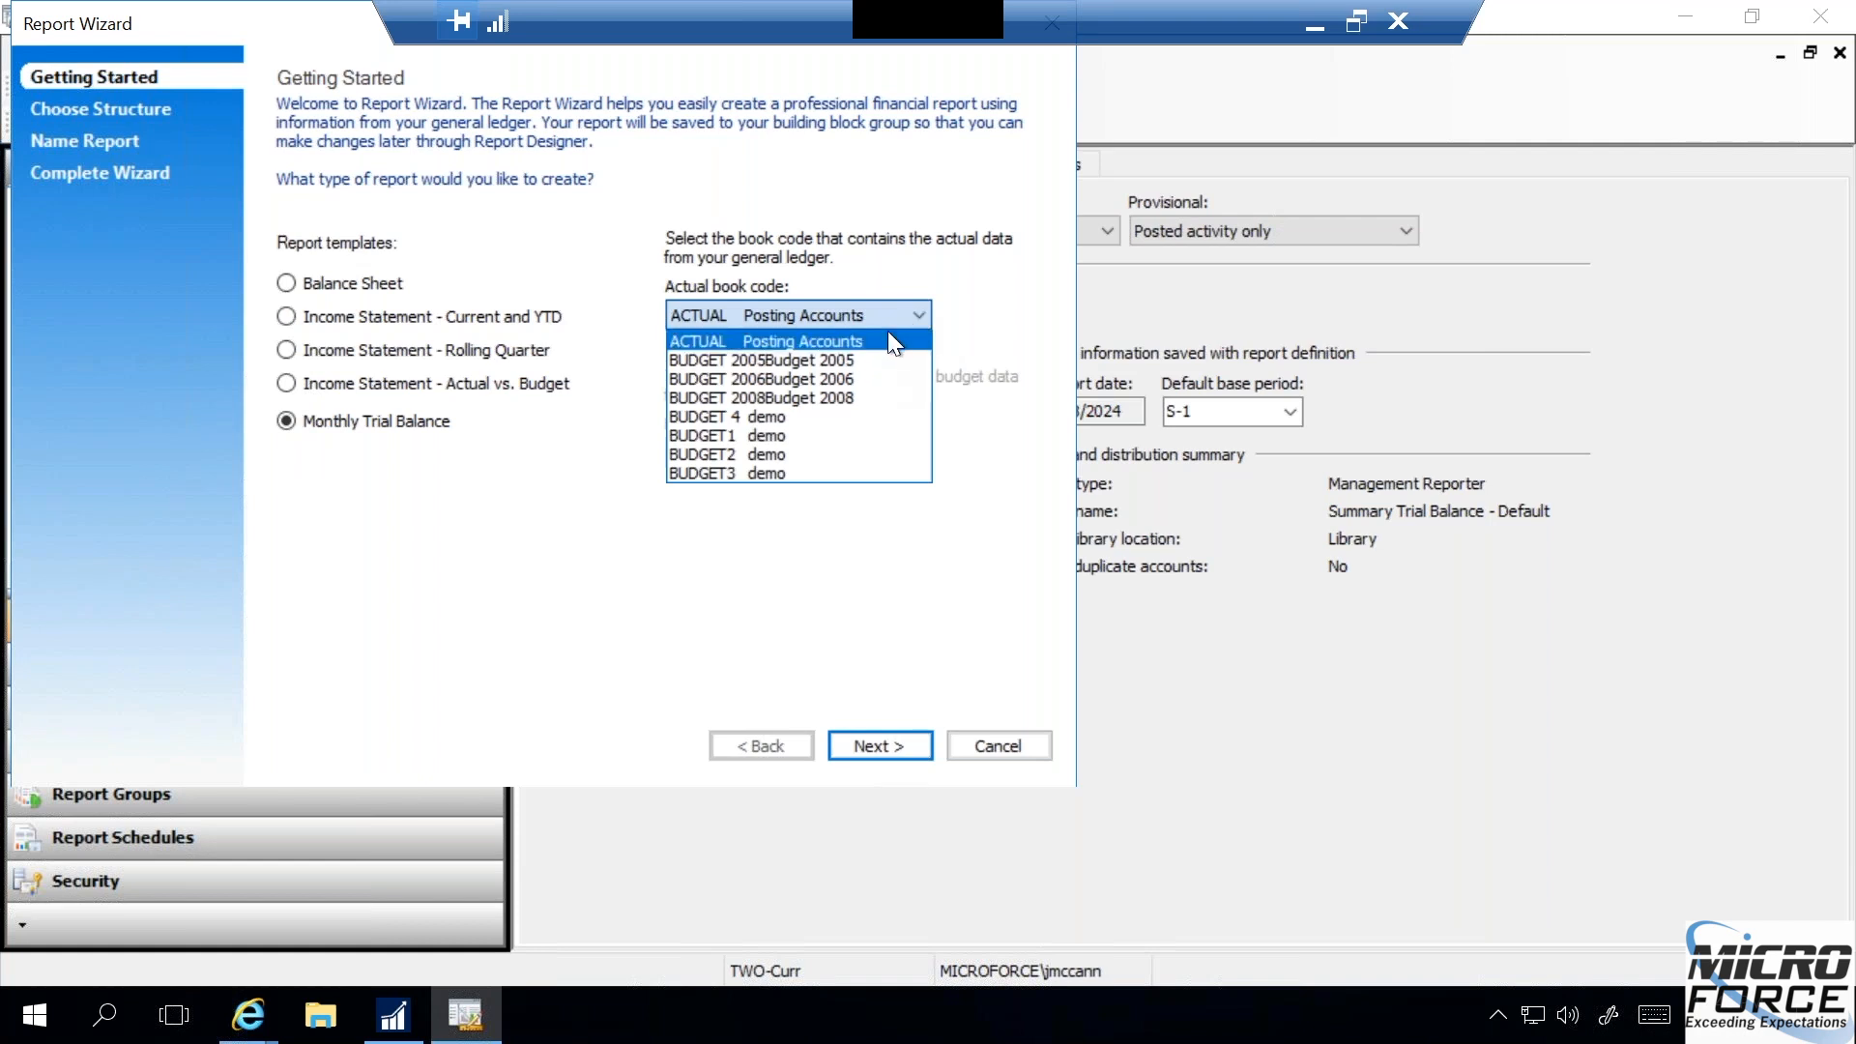
left_click(894, 341)
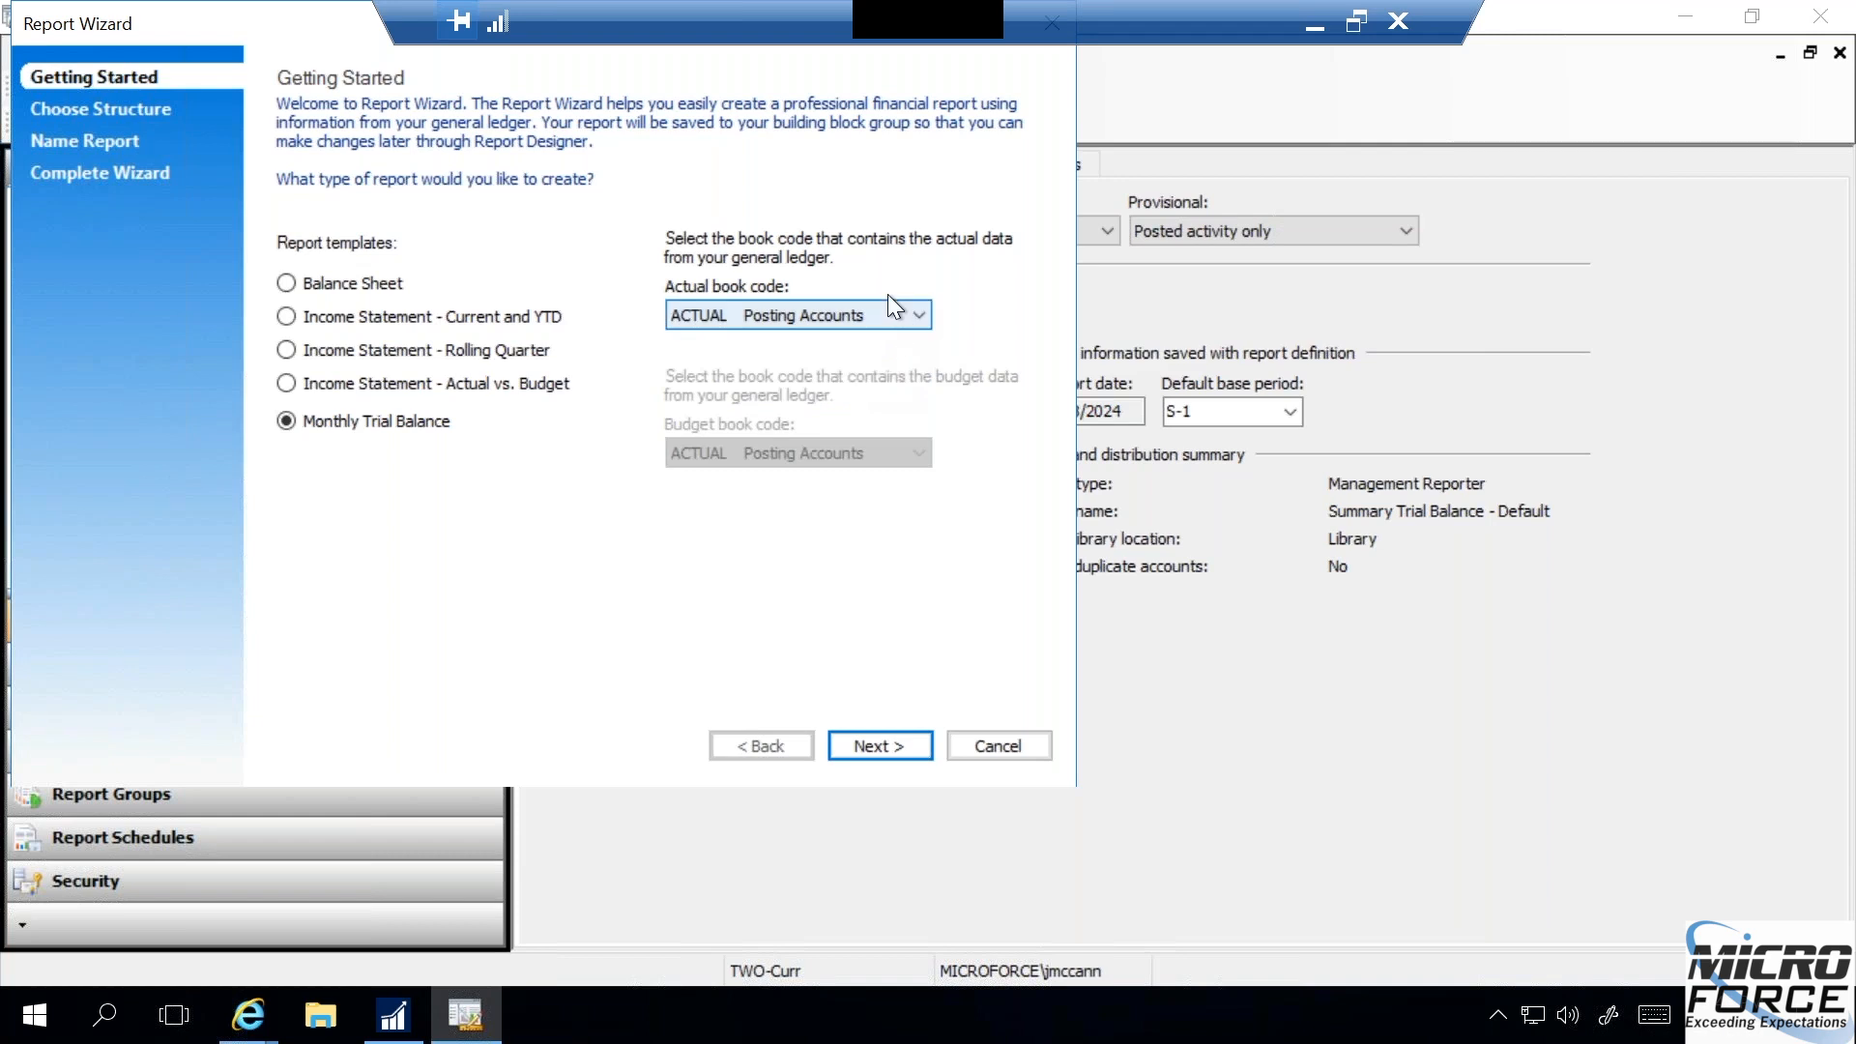
- Review the wizard's report structure and naming pages for the trial balance, and return to the template choice
left_click(880, 745)
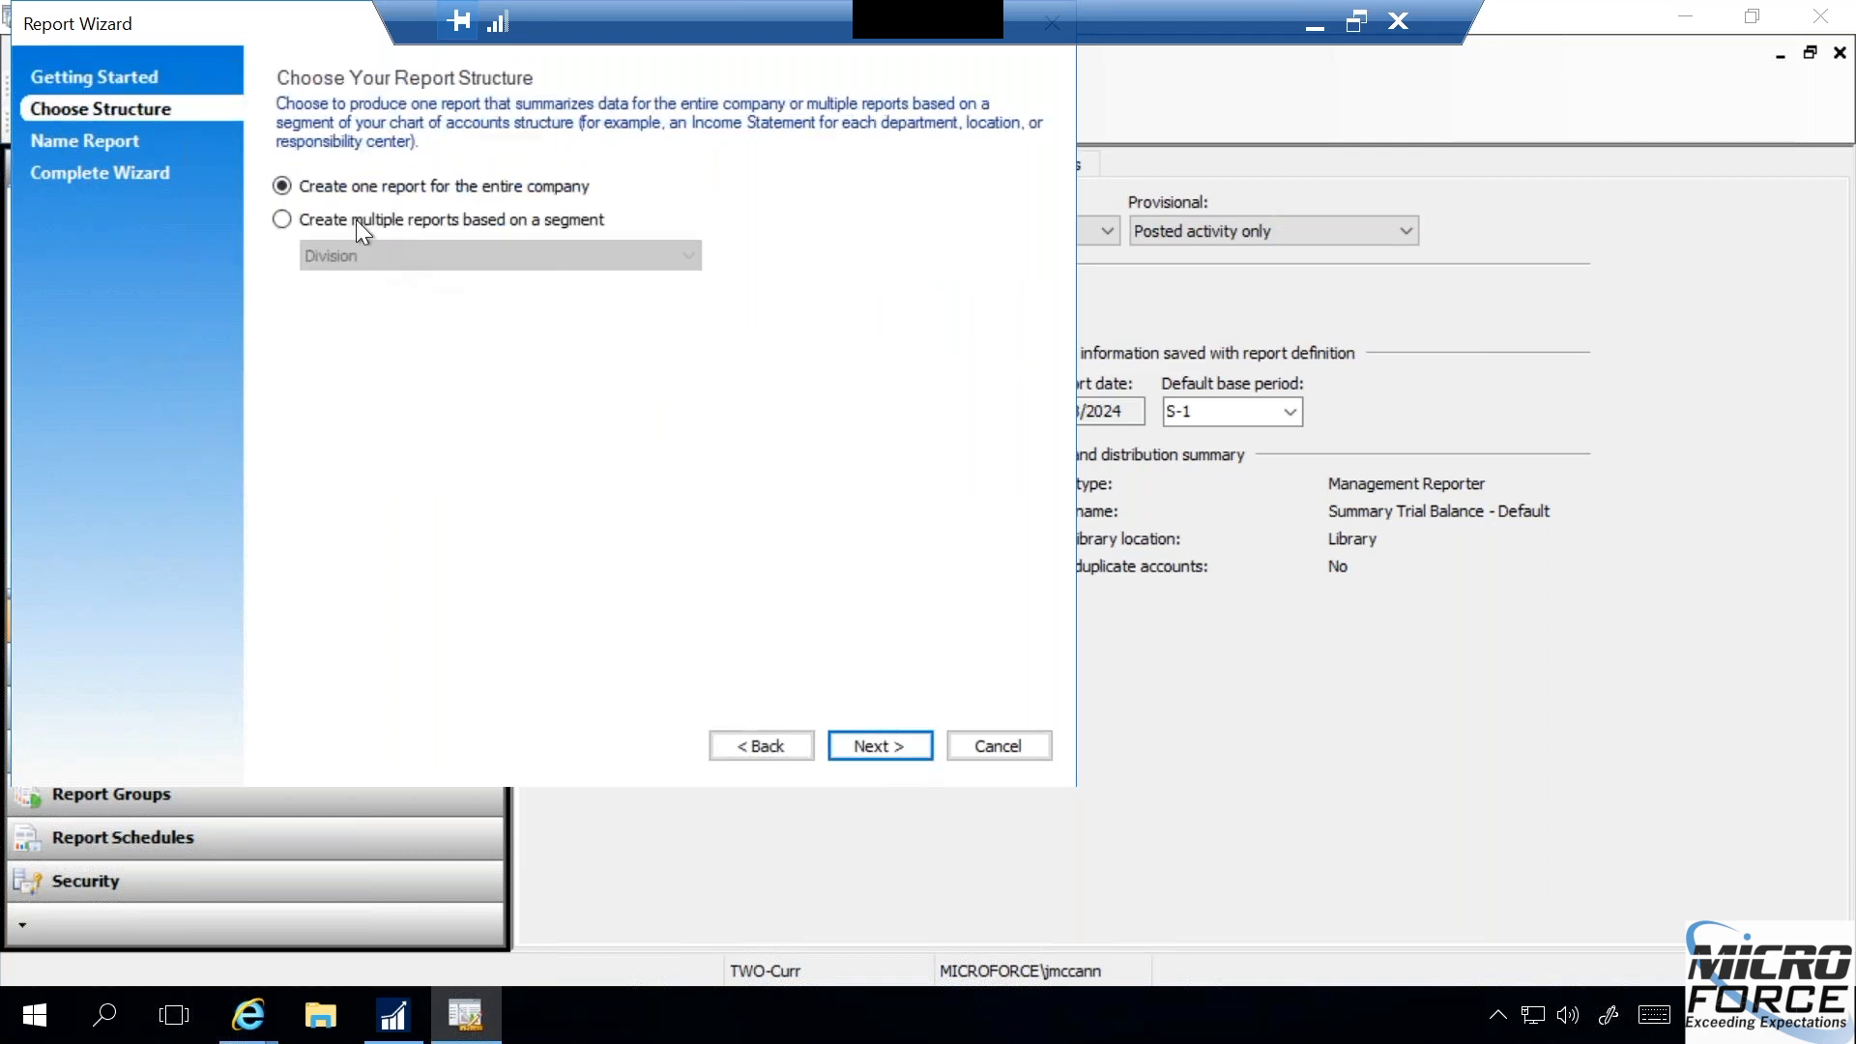
left_click(872, 745)
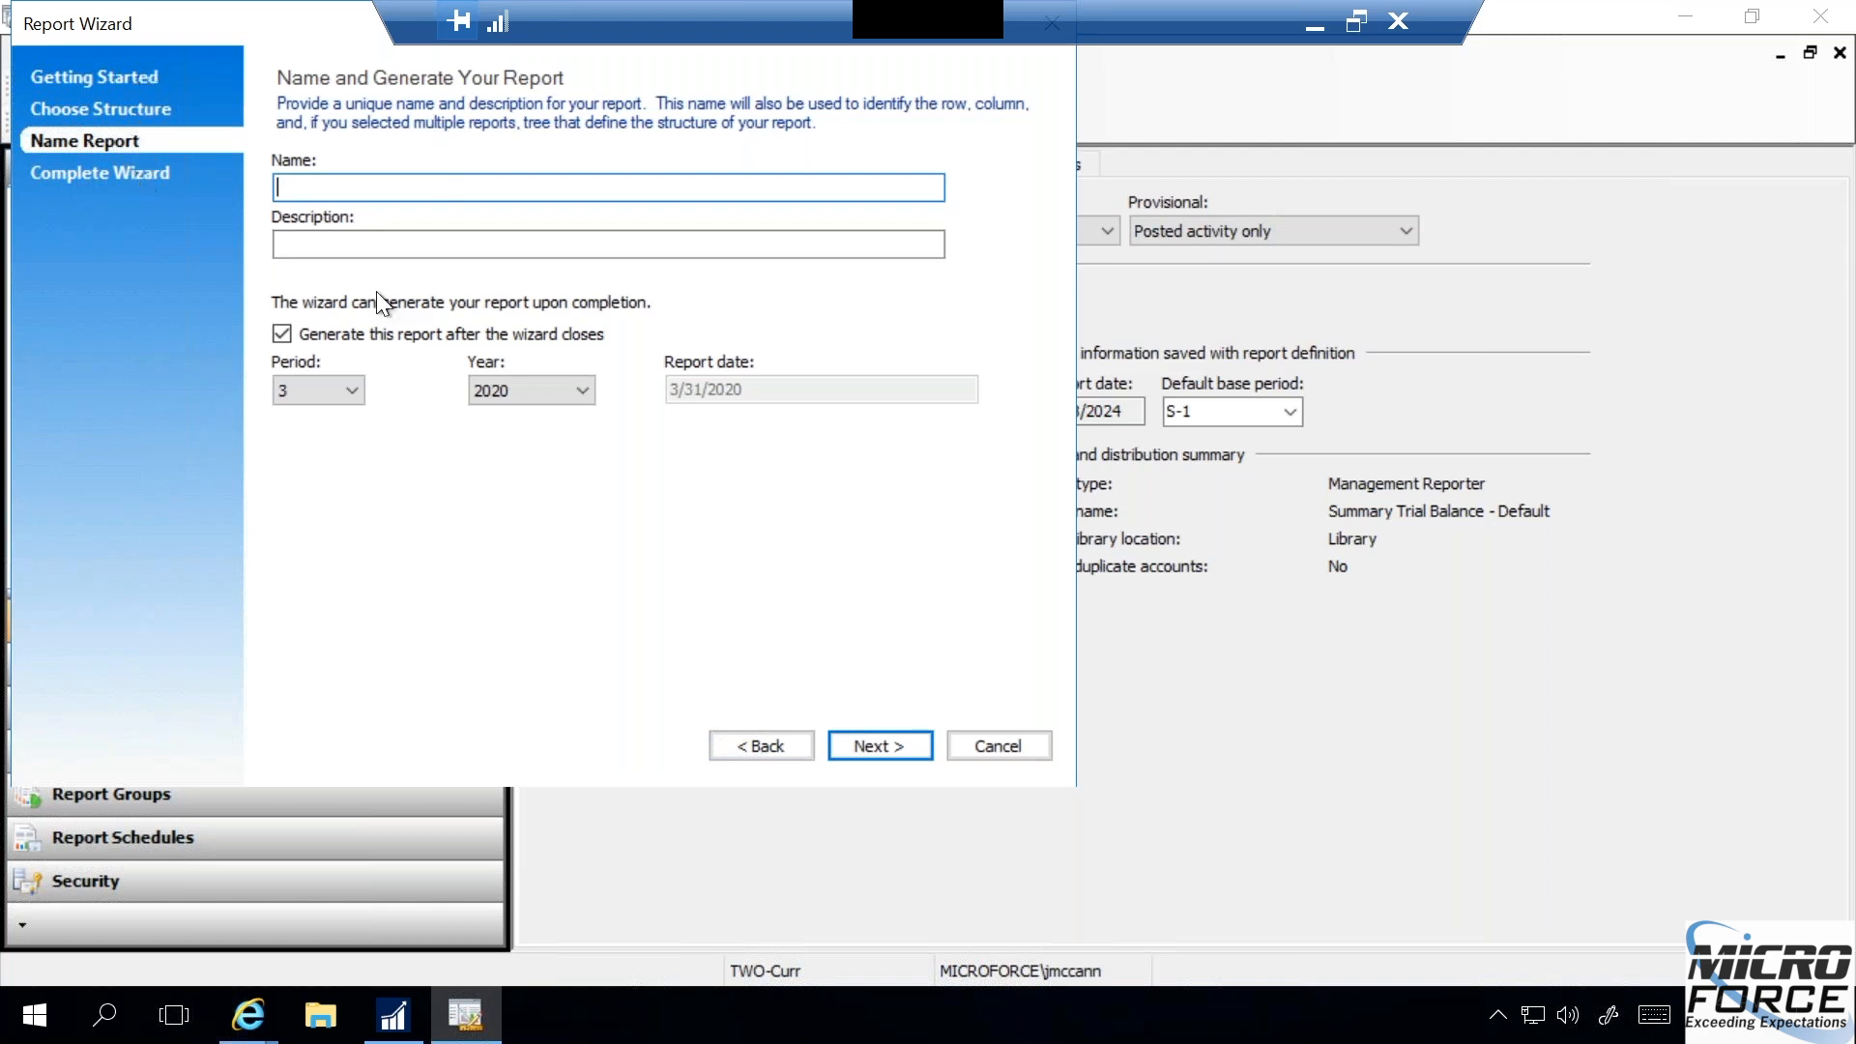
left_click(738, 742)
left_click(738, 739)
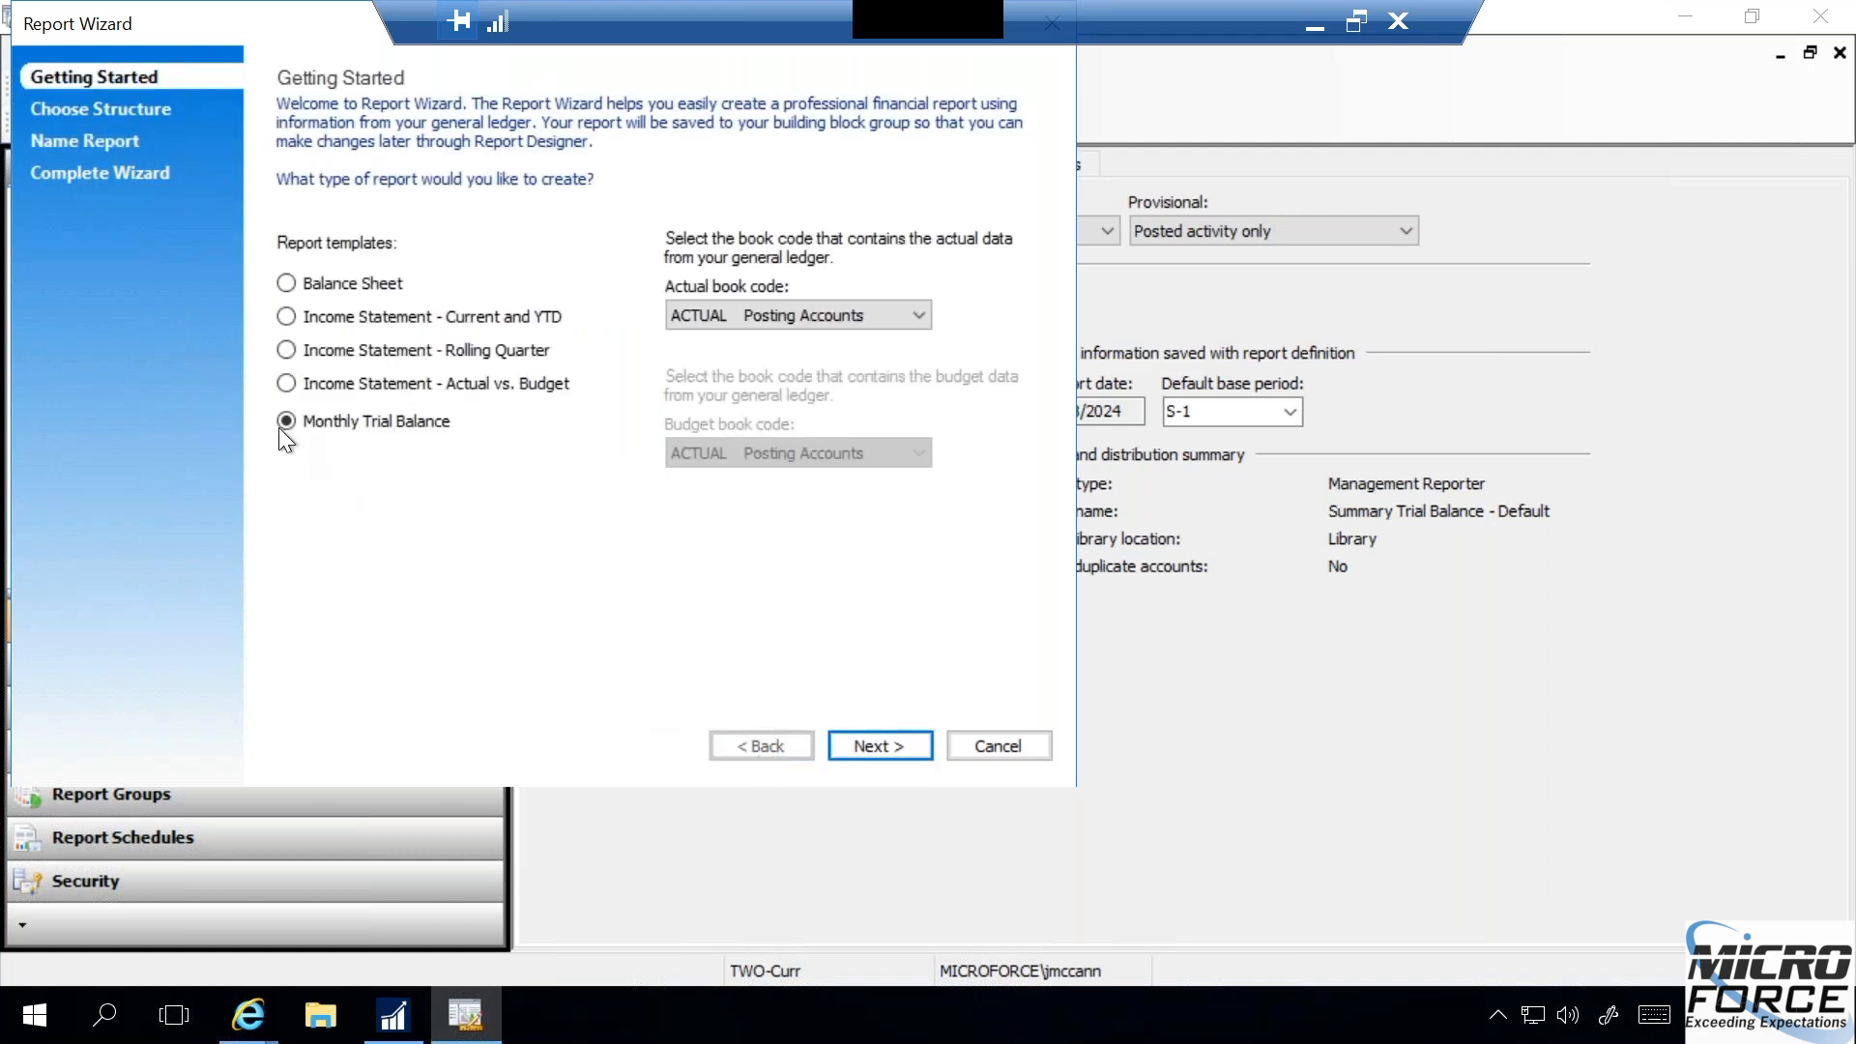
- Choose the Income Statement - Current and YTD template and set the report section to Other Operating Expenses
left_click(285, 317)
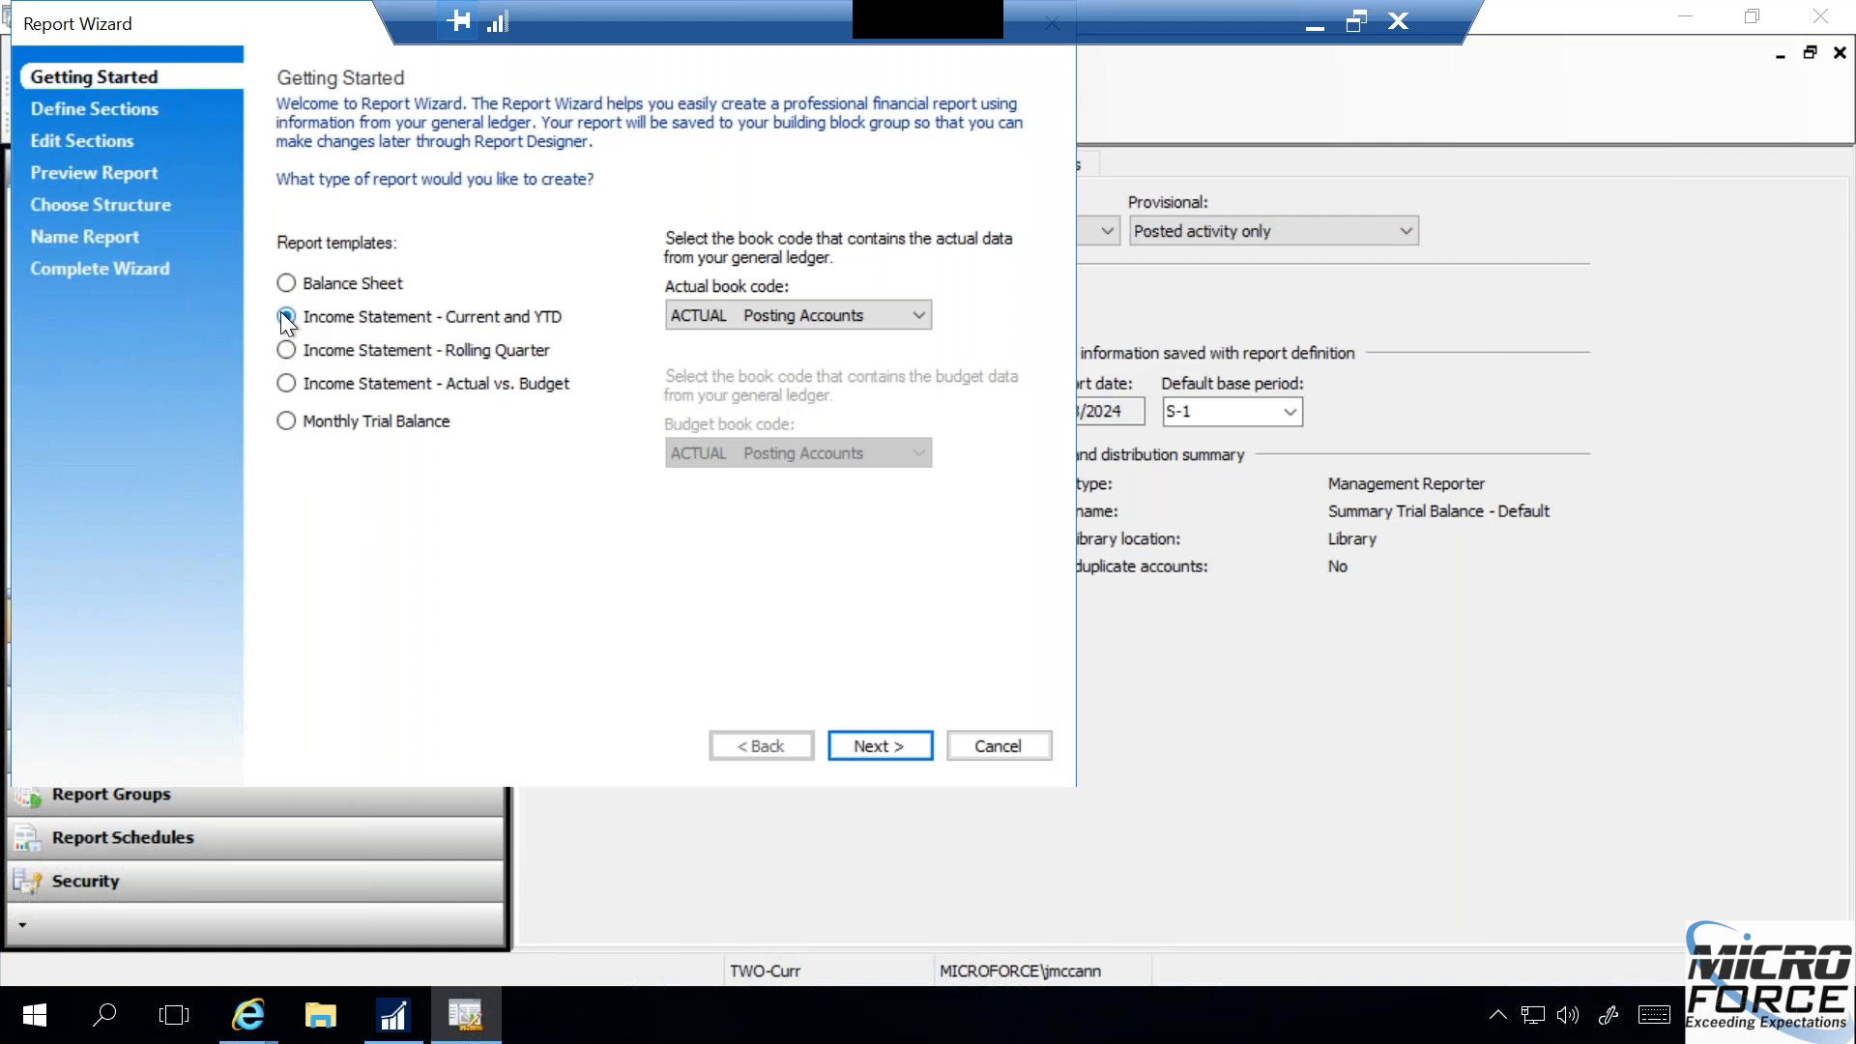
left_click(876, 747)
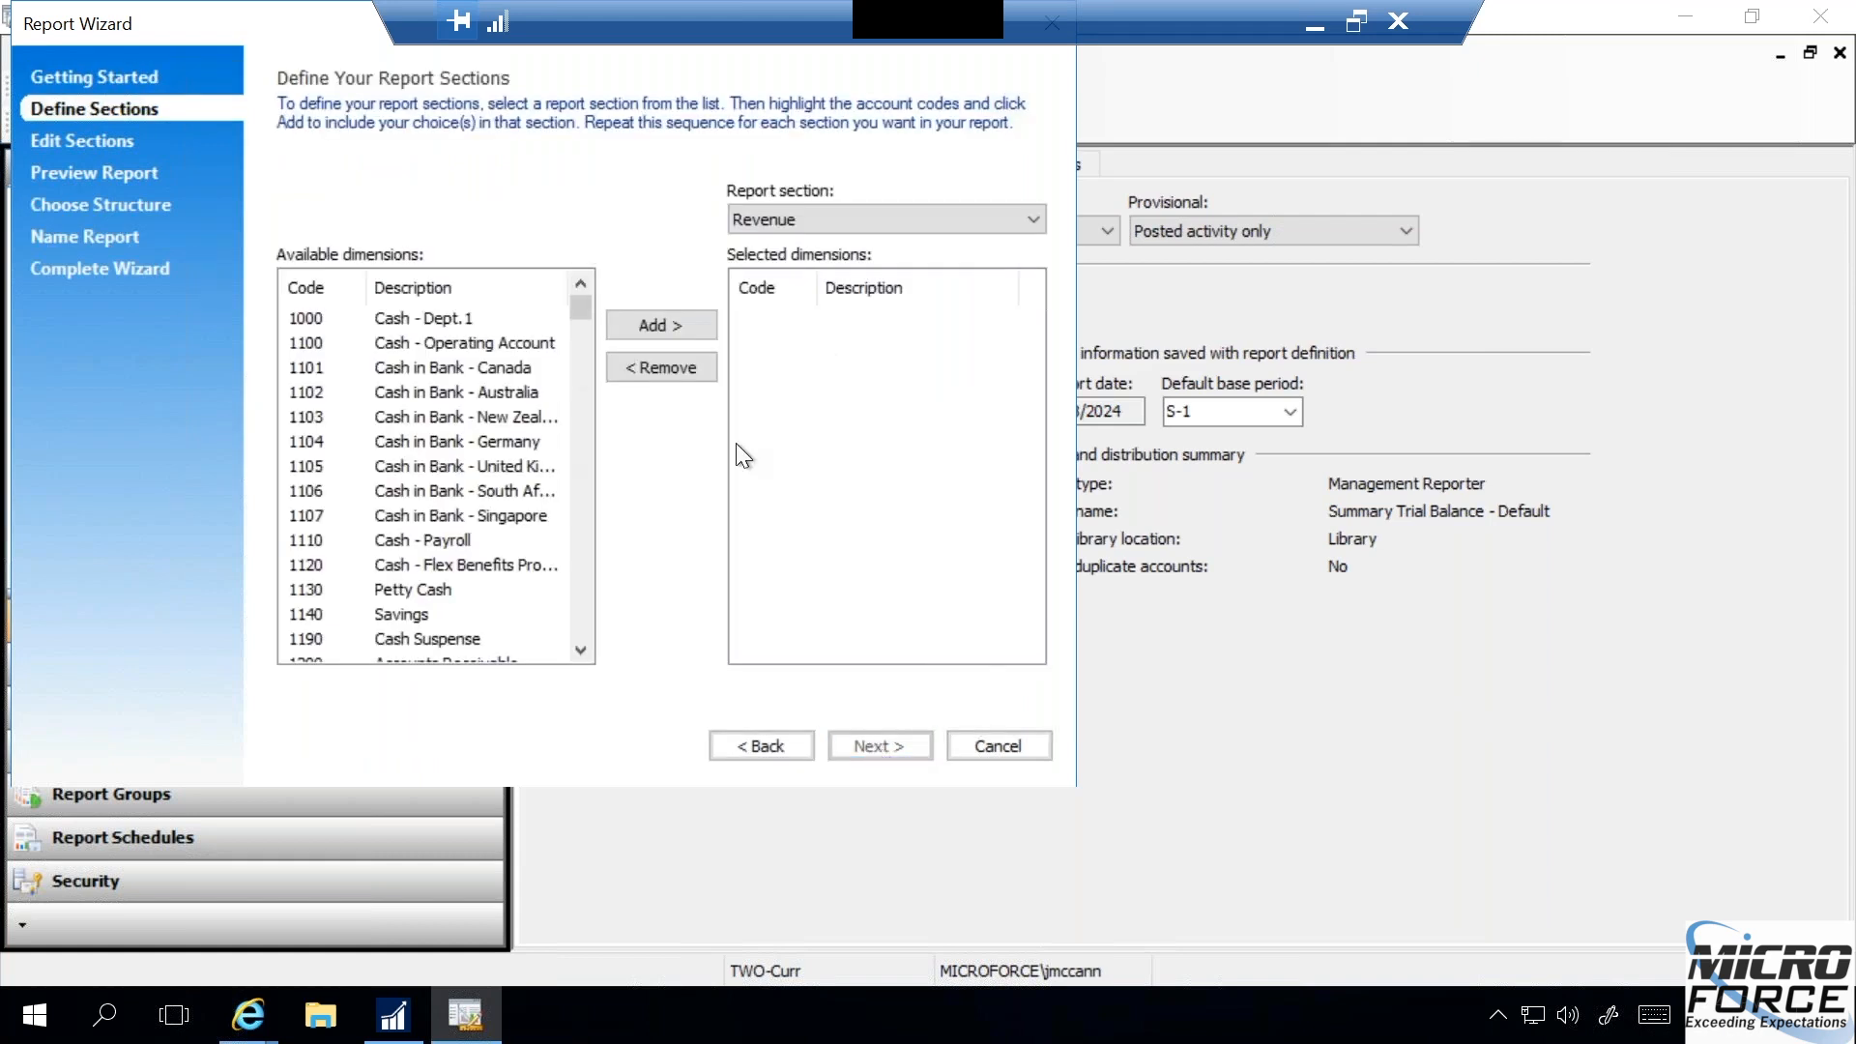
left_click(1033, 223)
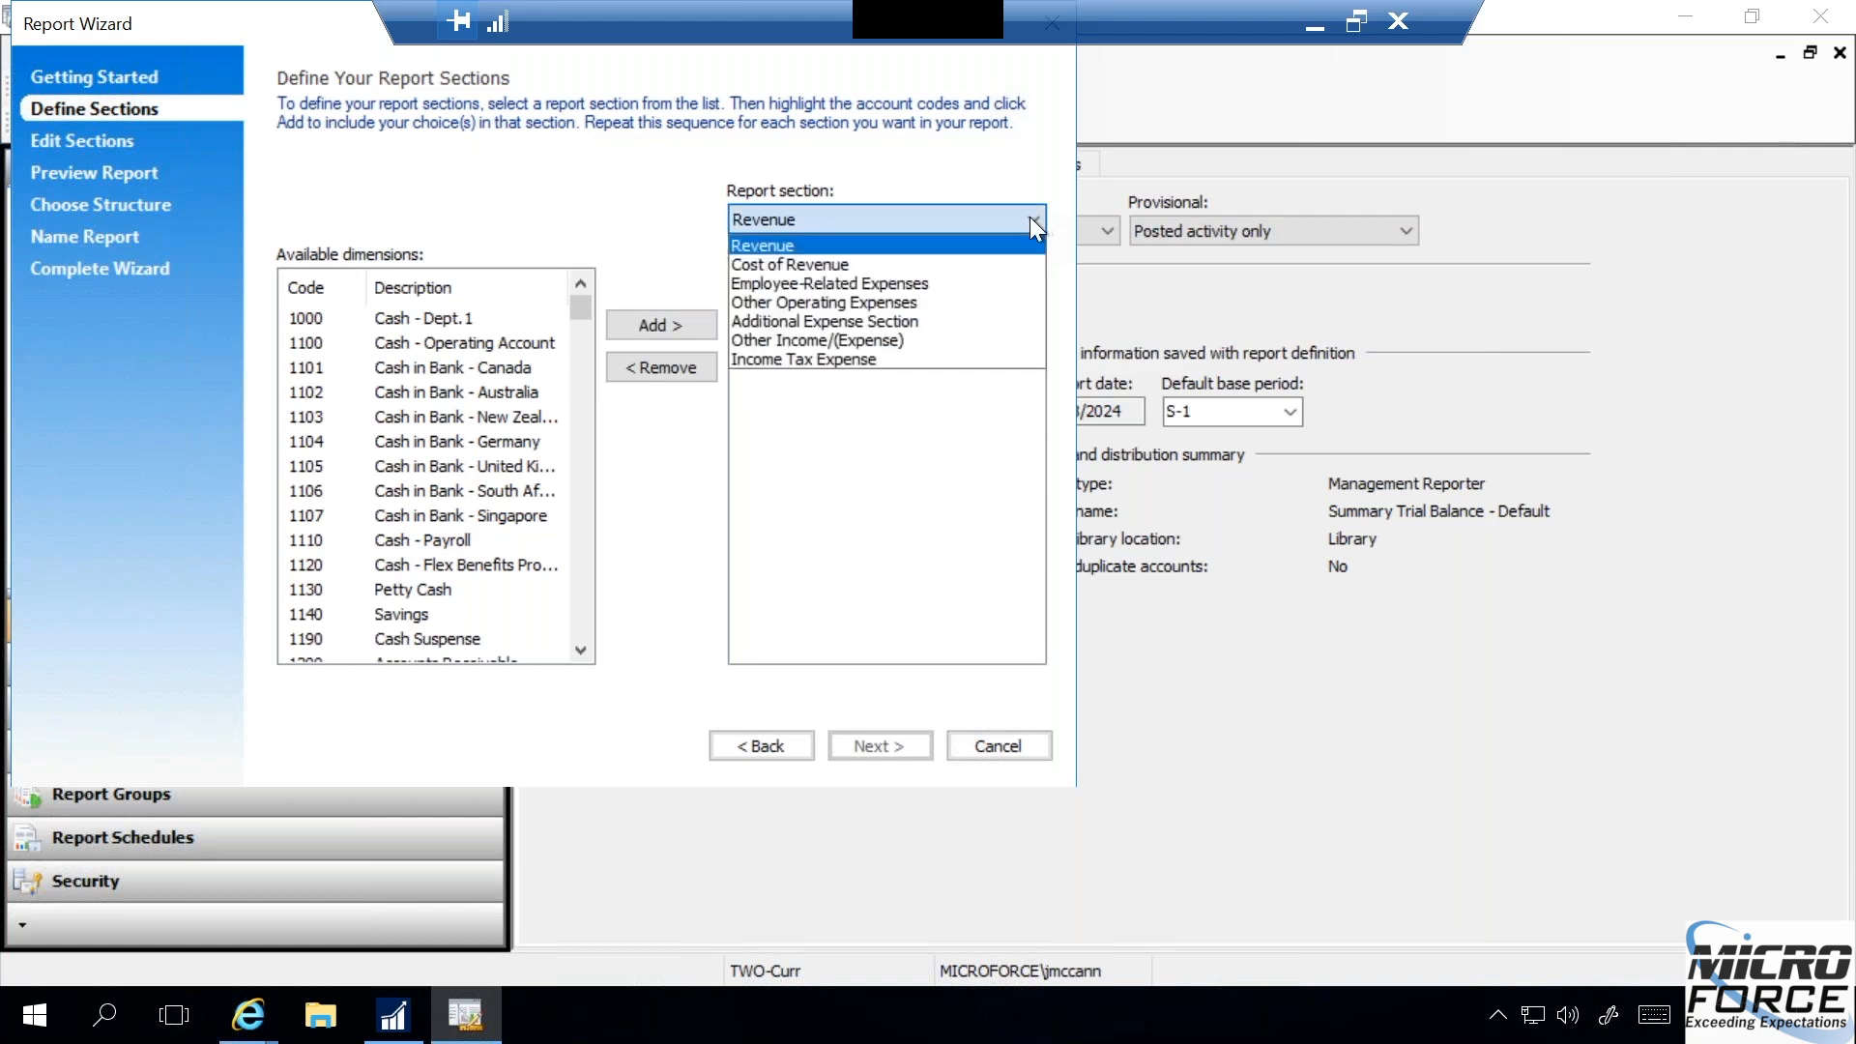
left_click(906, 303)
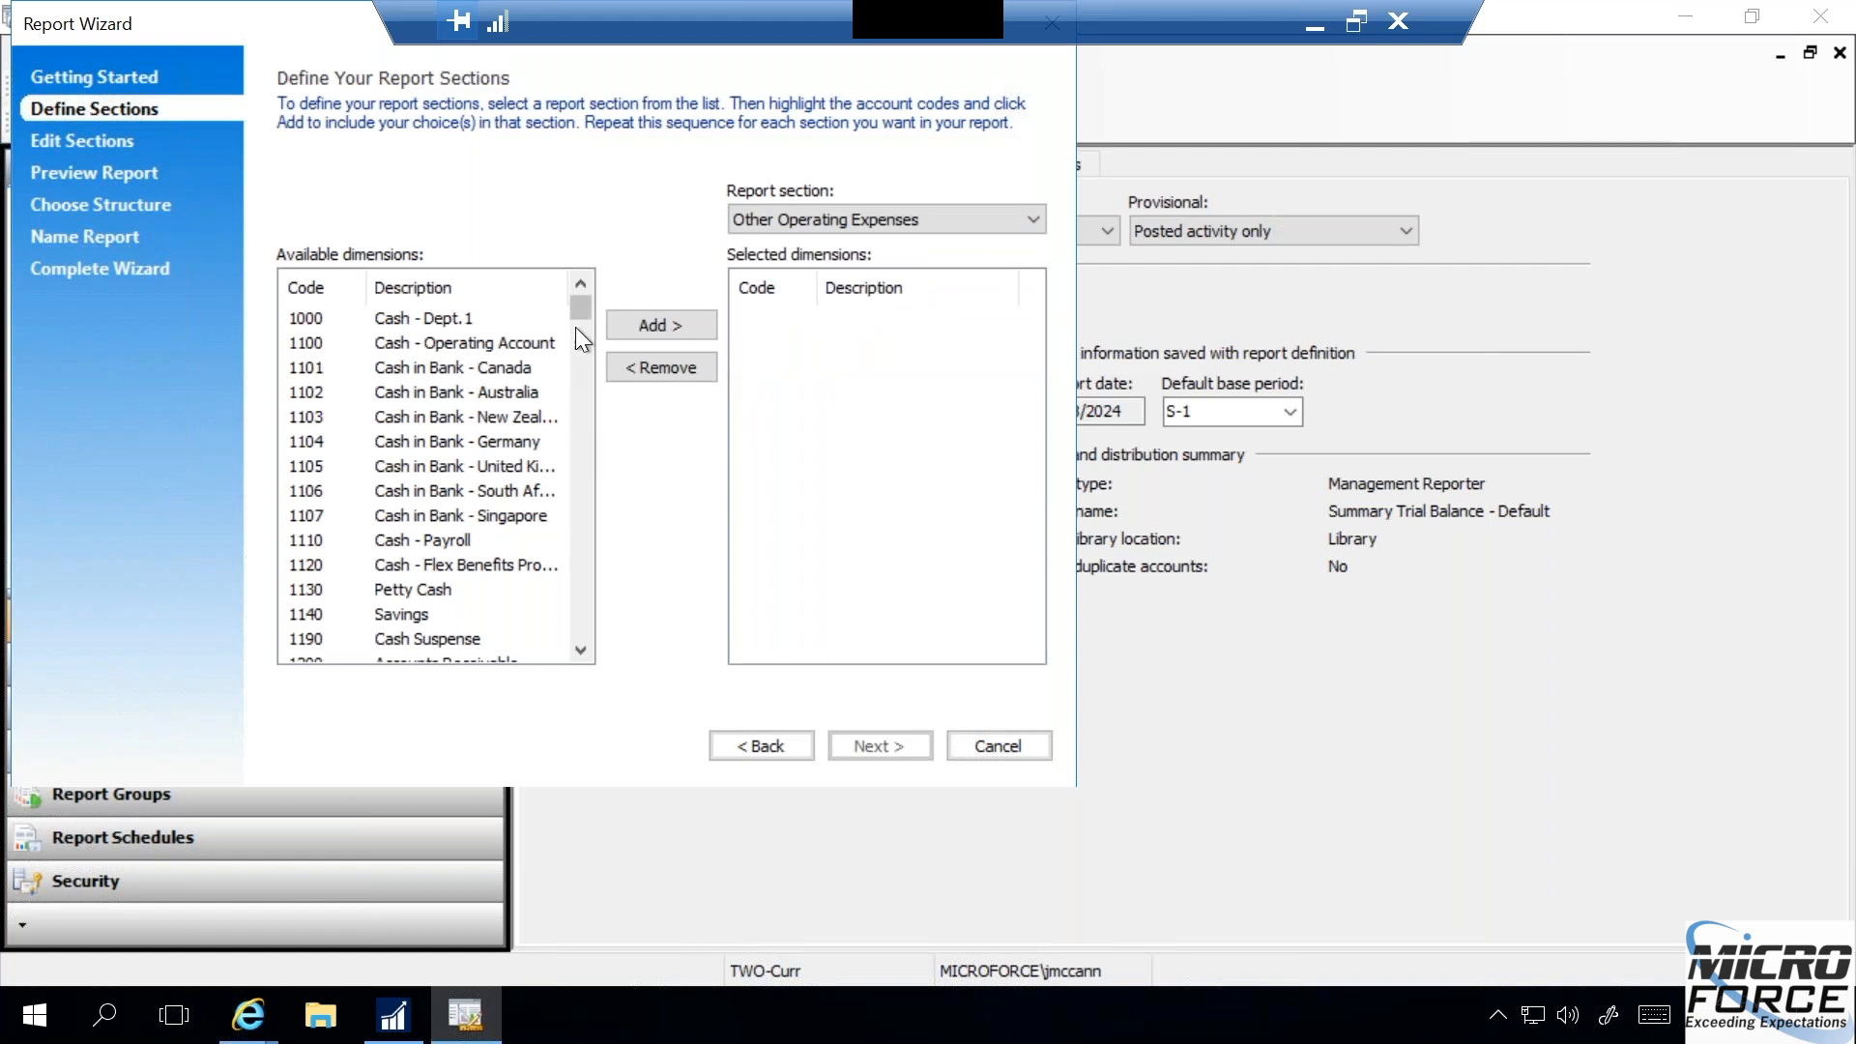
- Add account 7010 Finance Charge Income to the Other Operating Expenses section
left_click(584, 570)
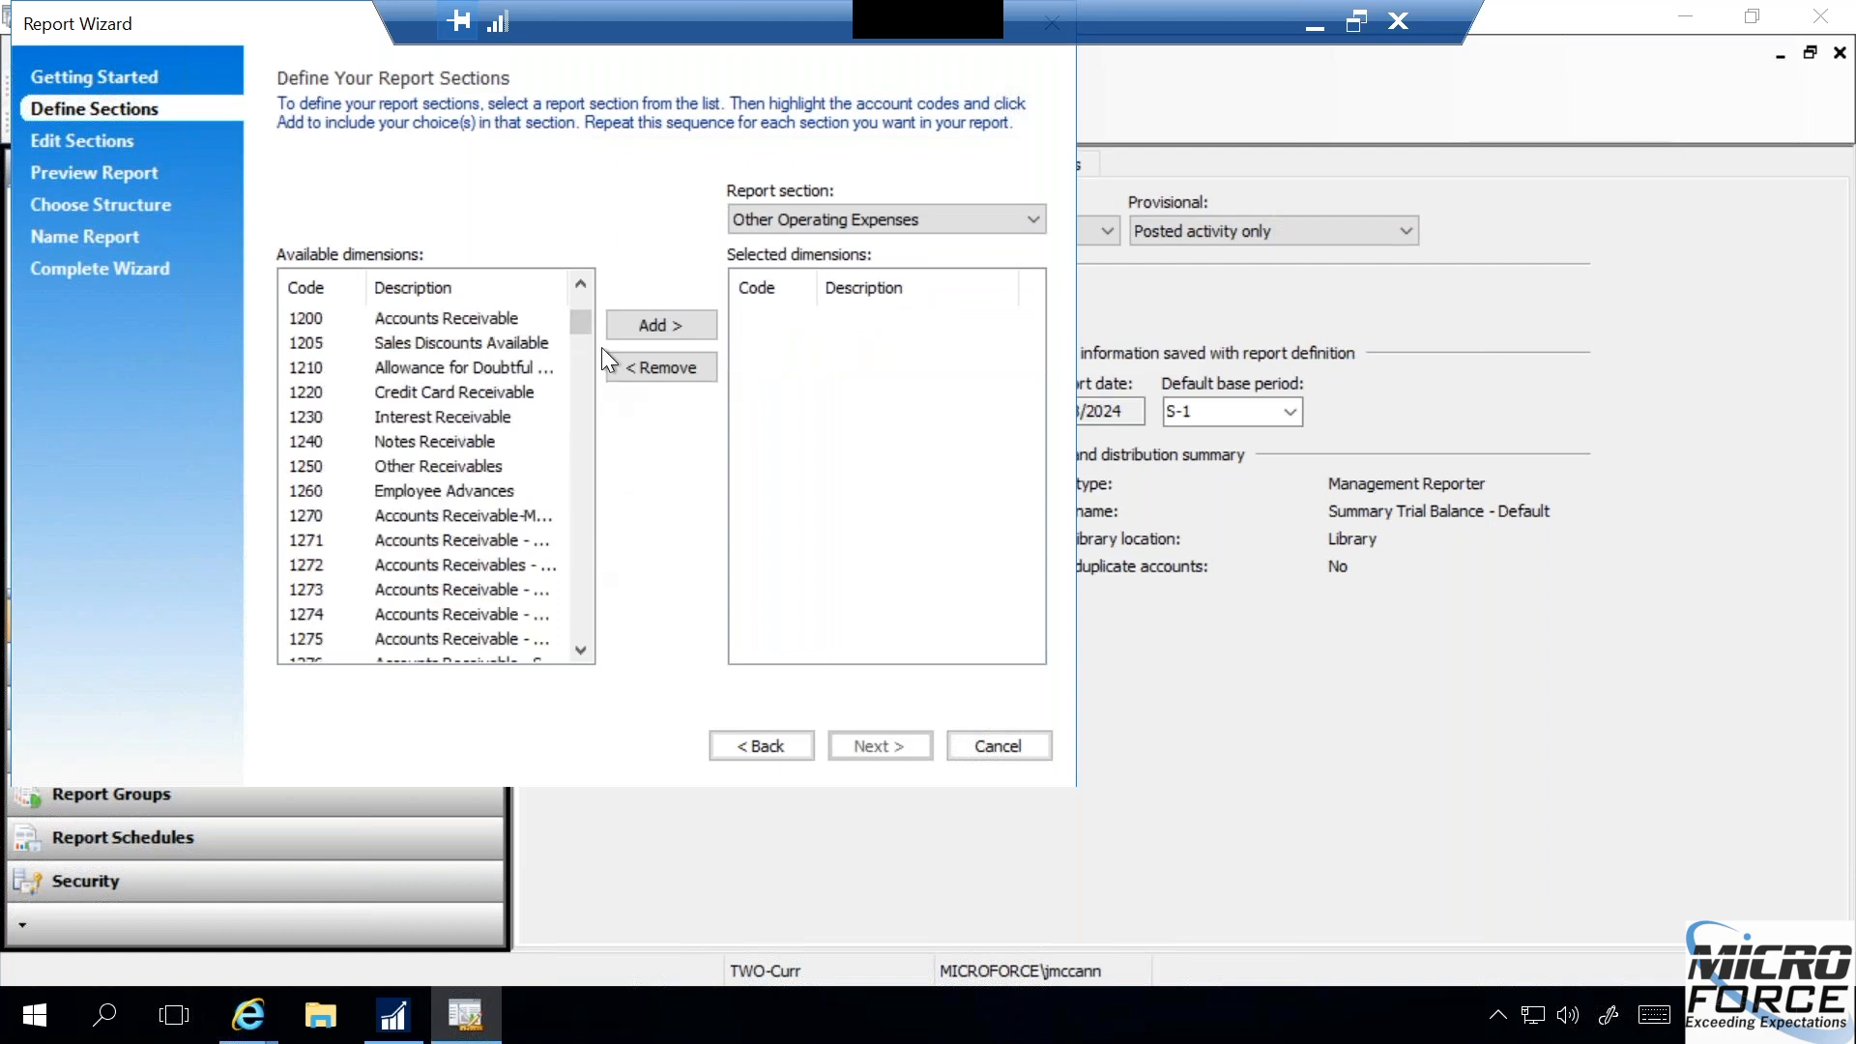
scroll(560, 416, "down", 15)
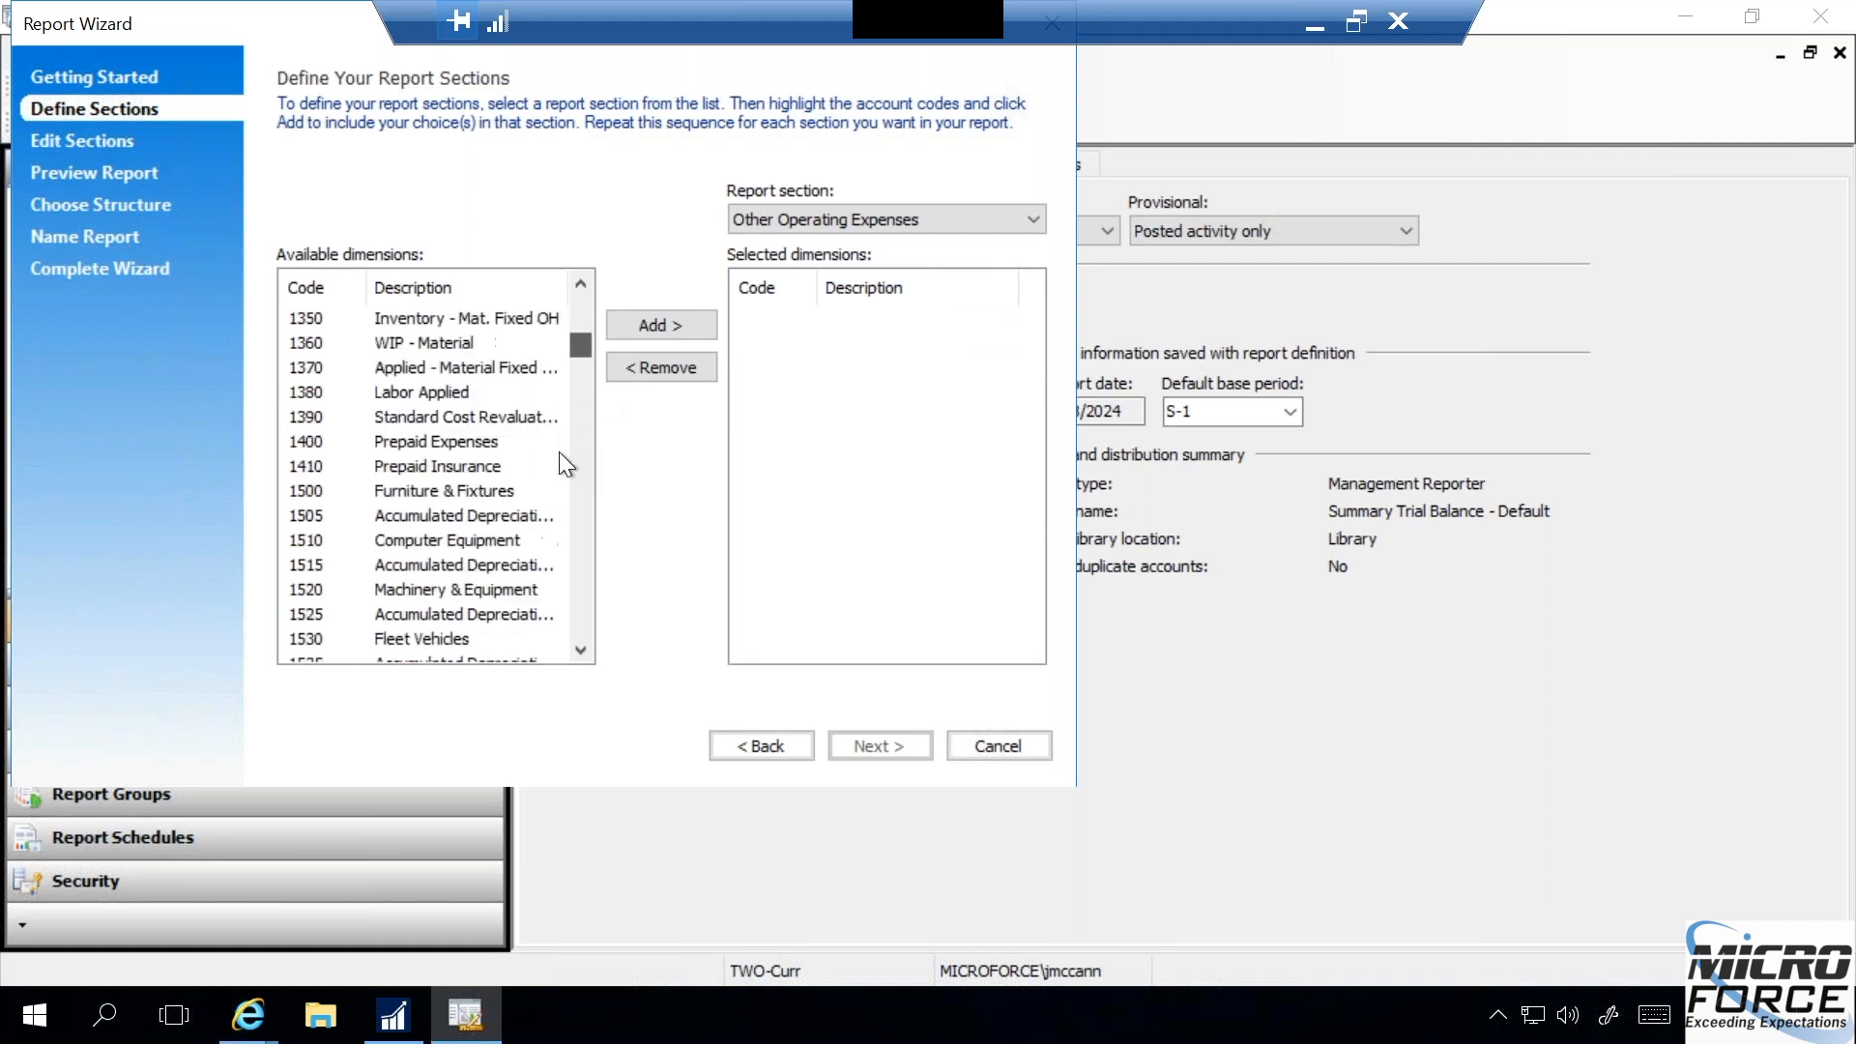
scroll(589, 483, "down", 20)
scroll(578, 525, "up", 10)
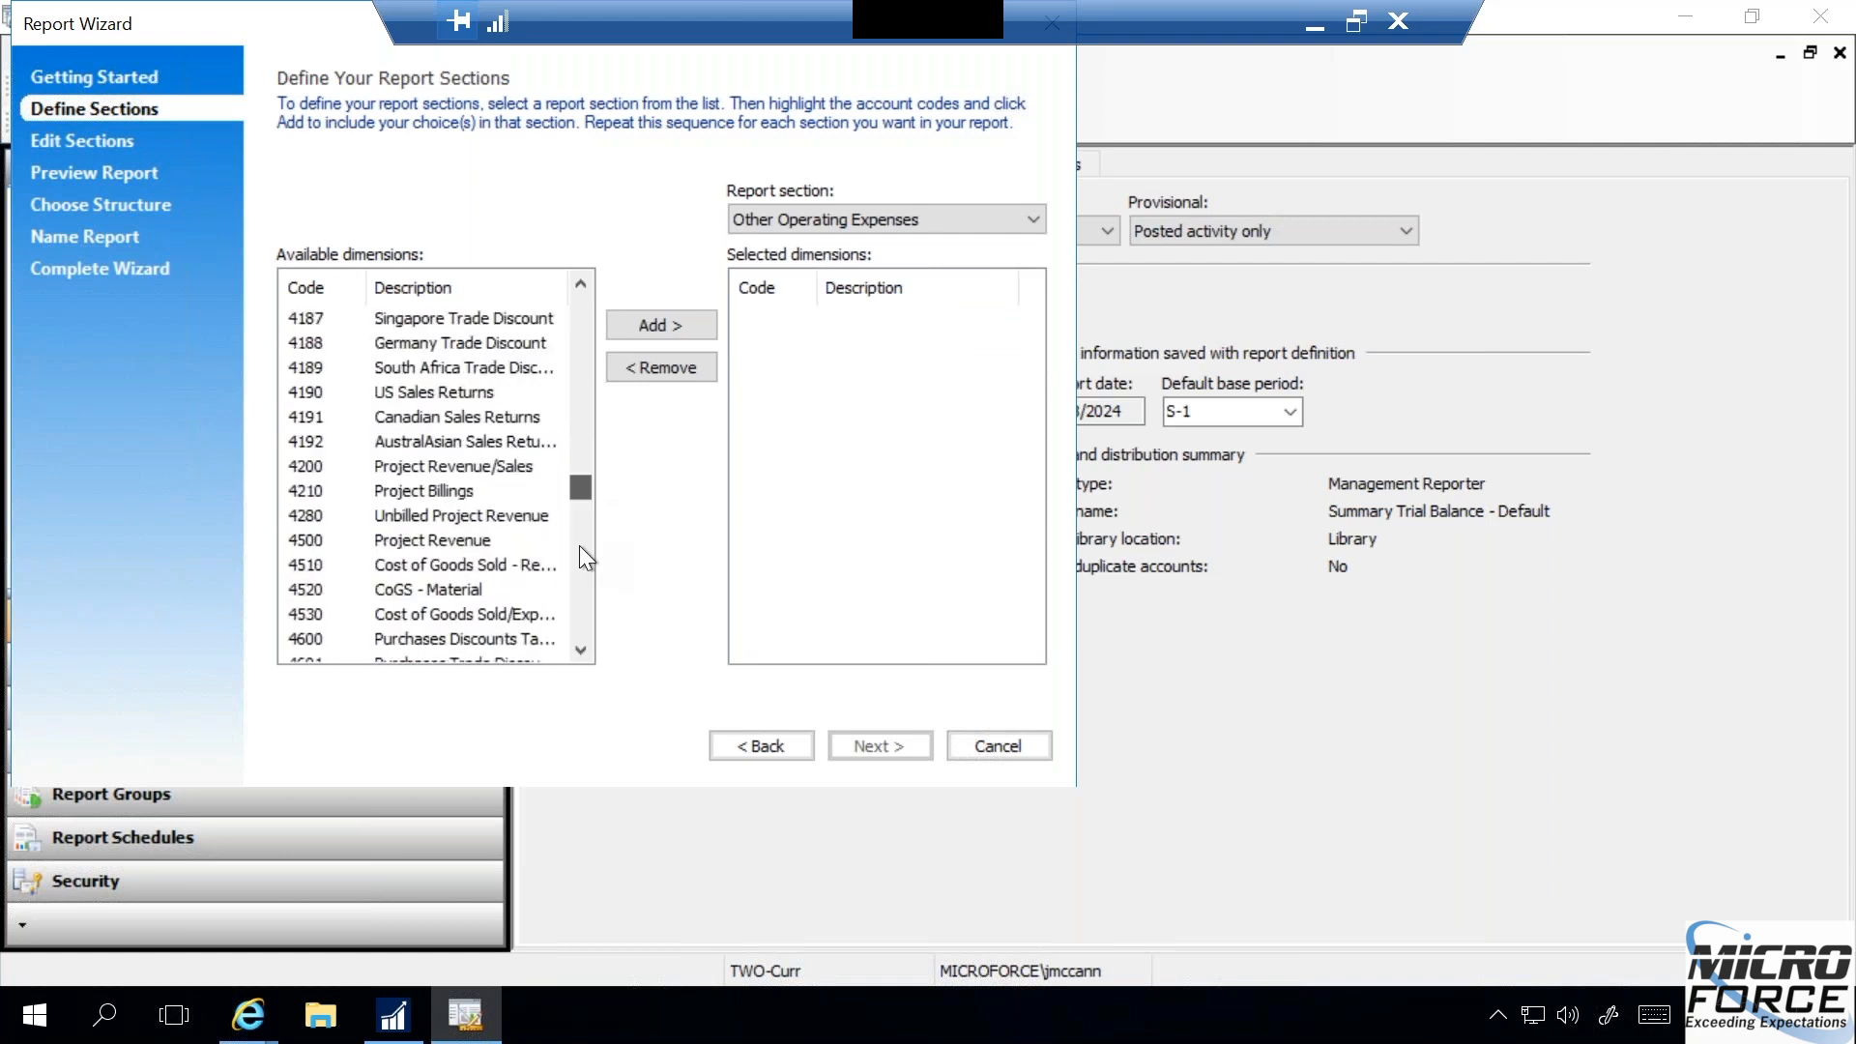
scroll(583, 592, "down", 15)
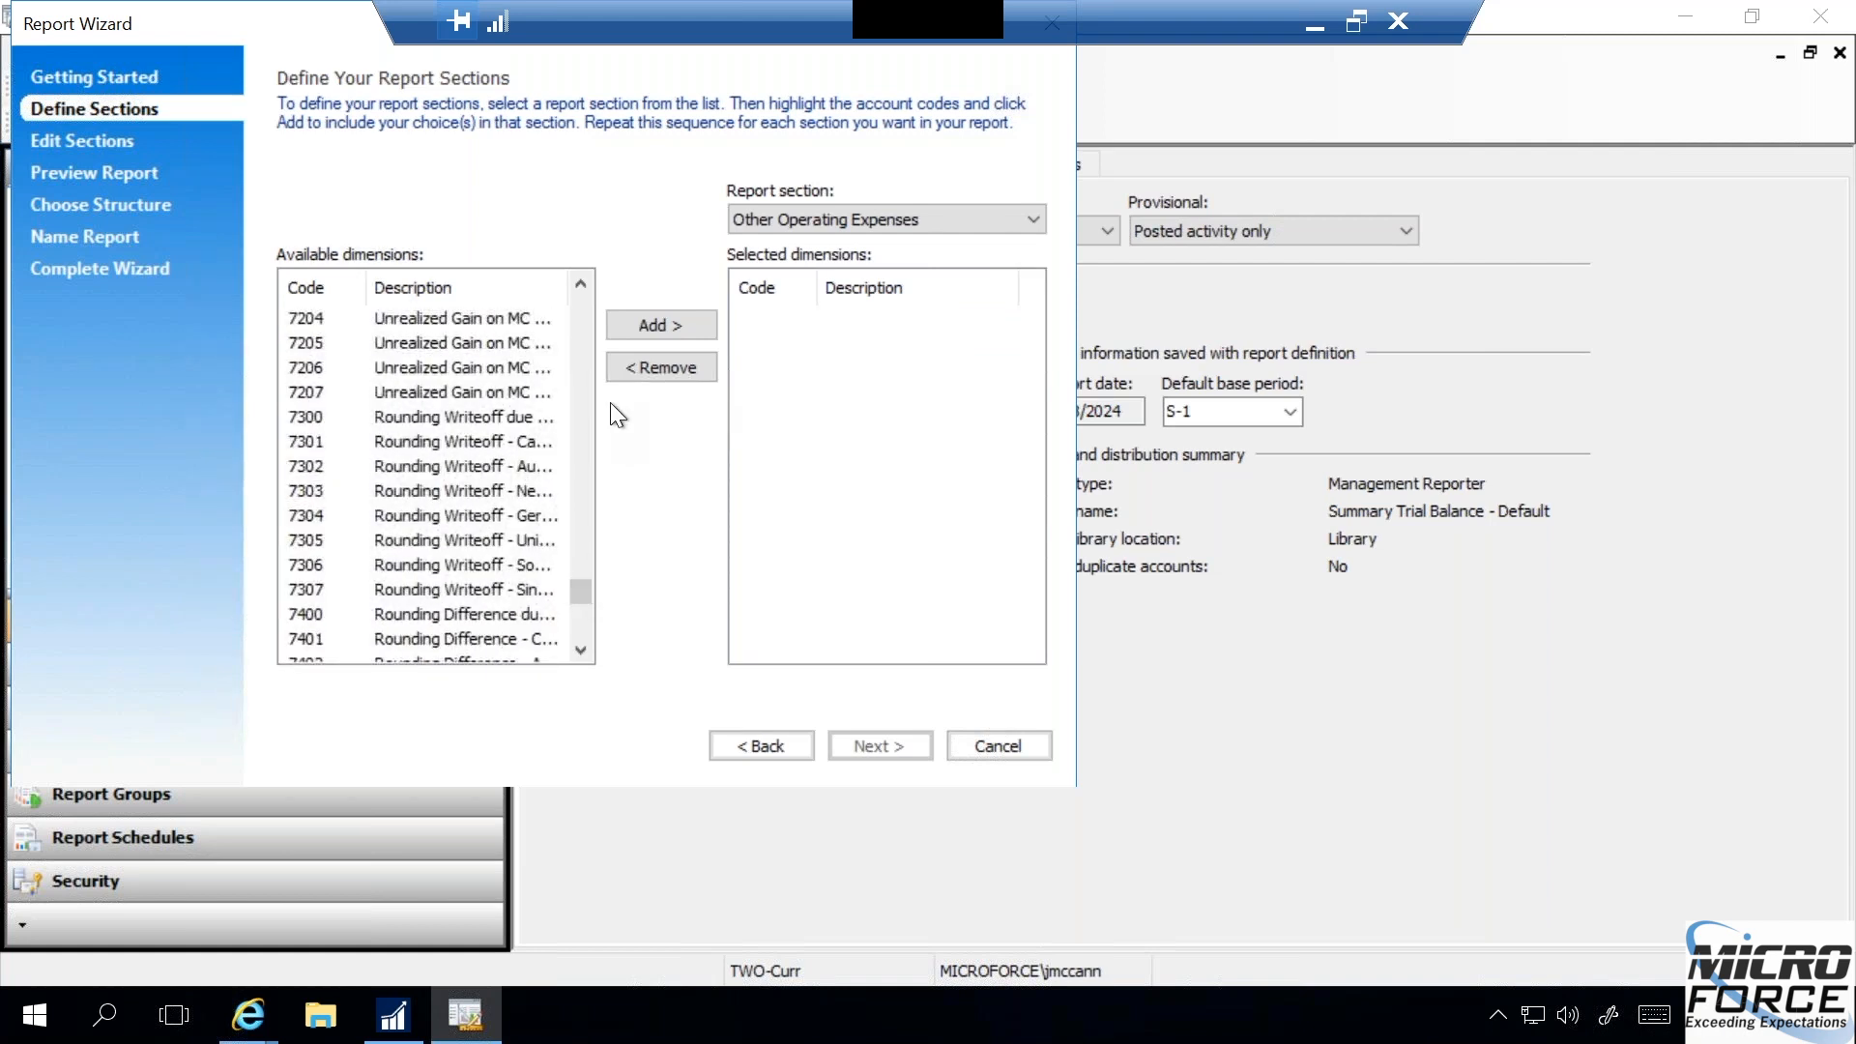
left_click(583, 313)
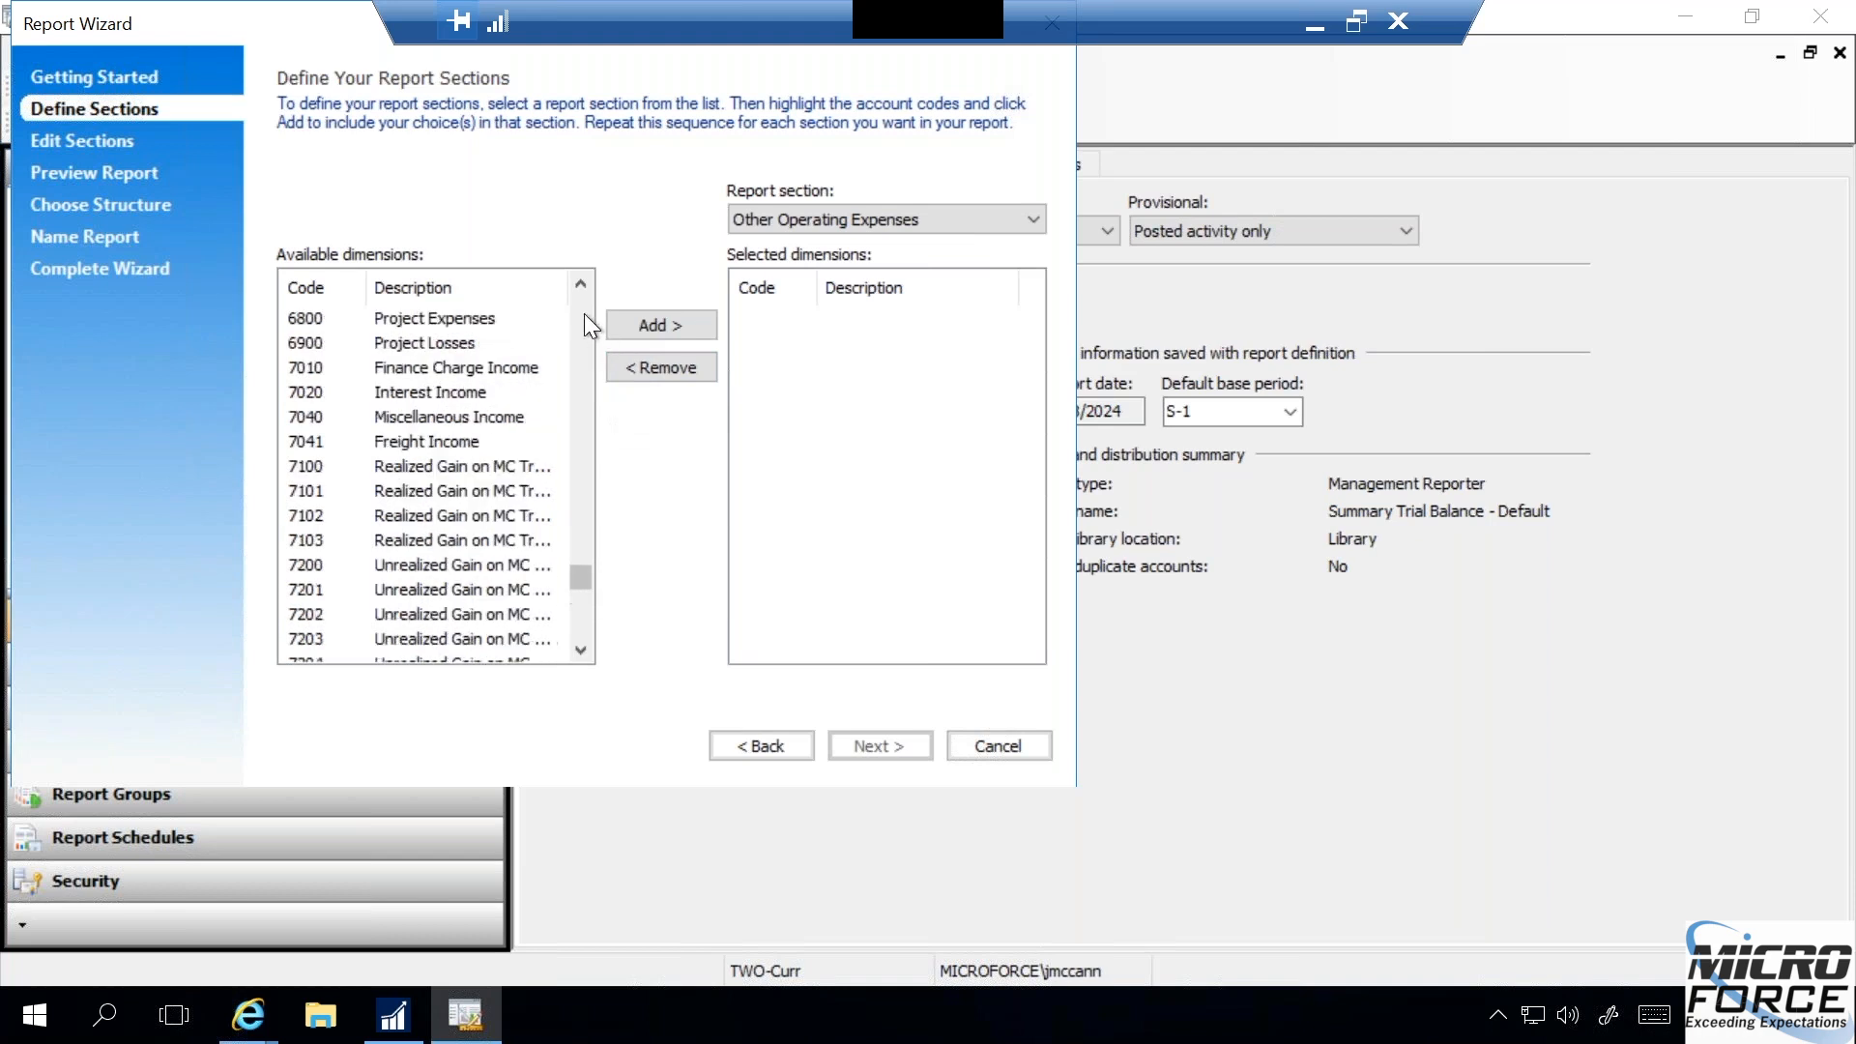
left_click(434, 364)
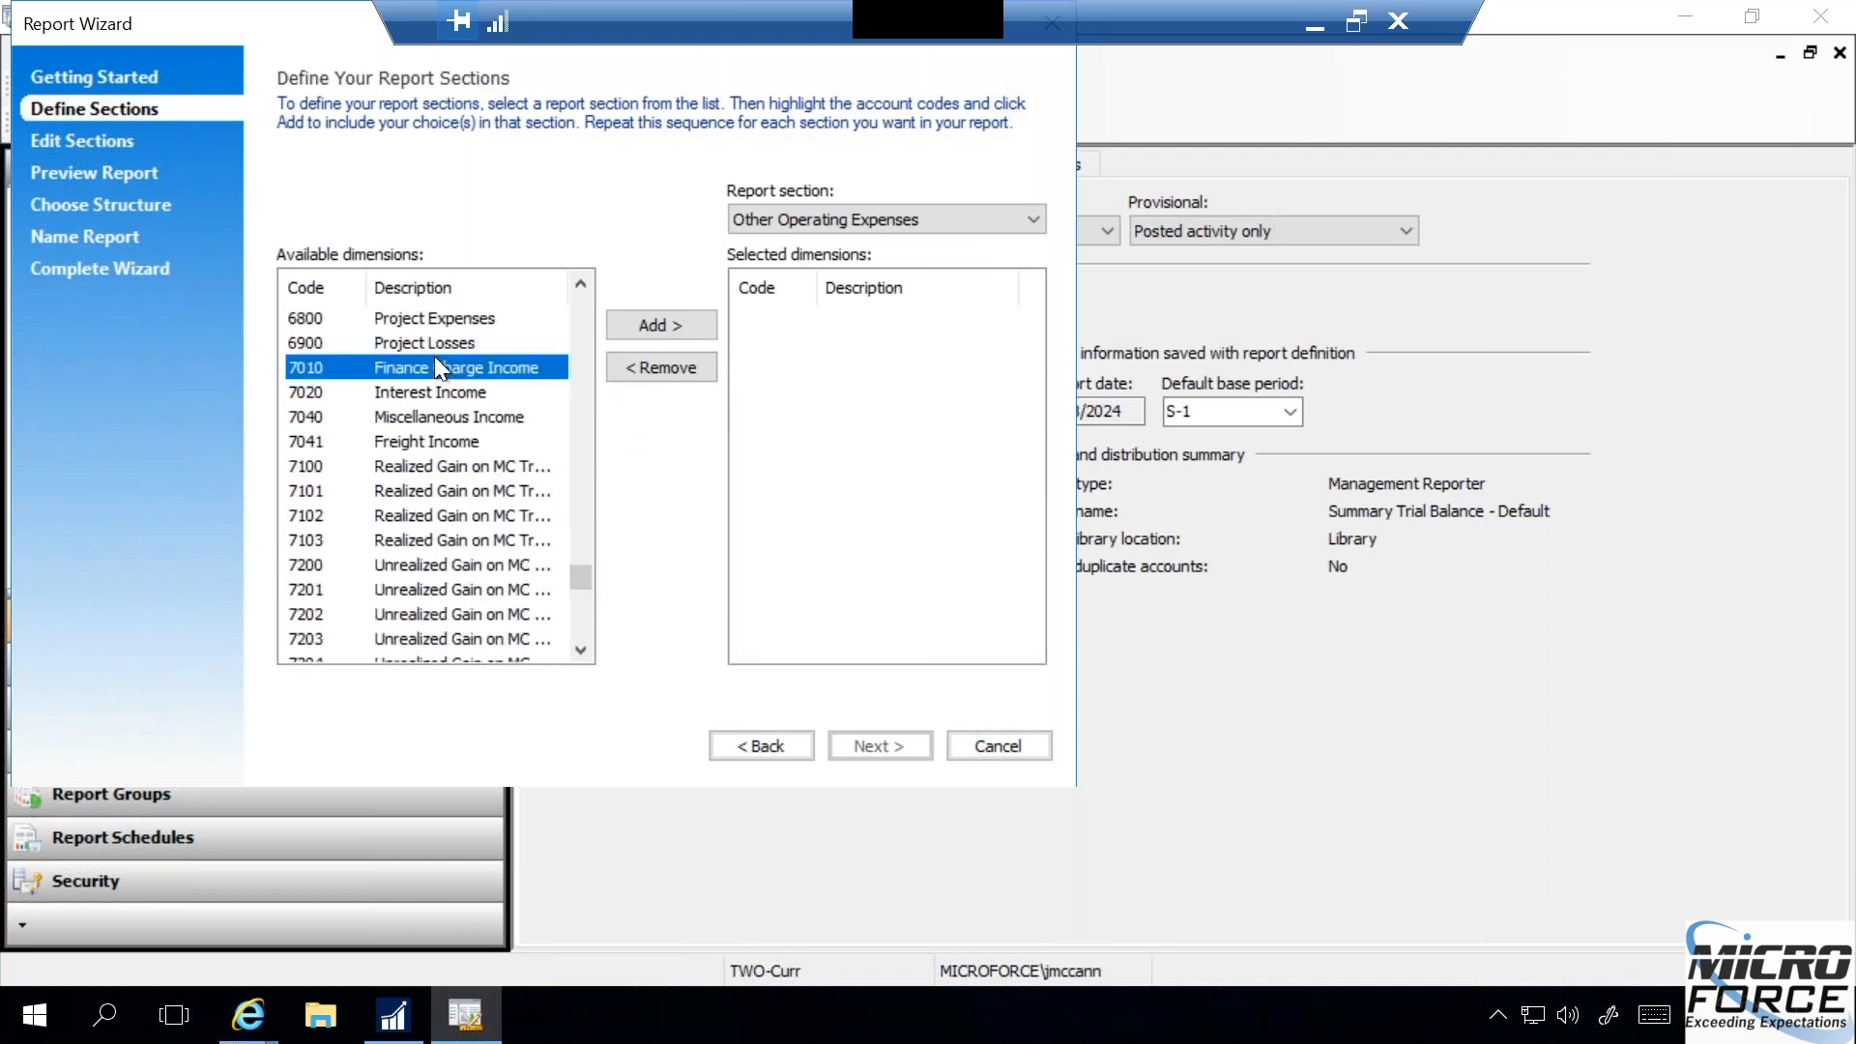
left_click(654, 326)
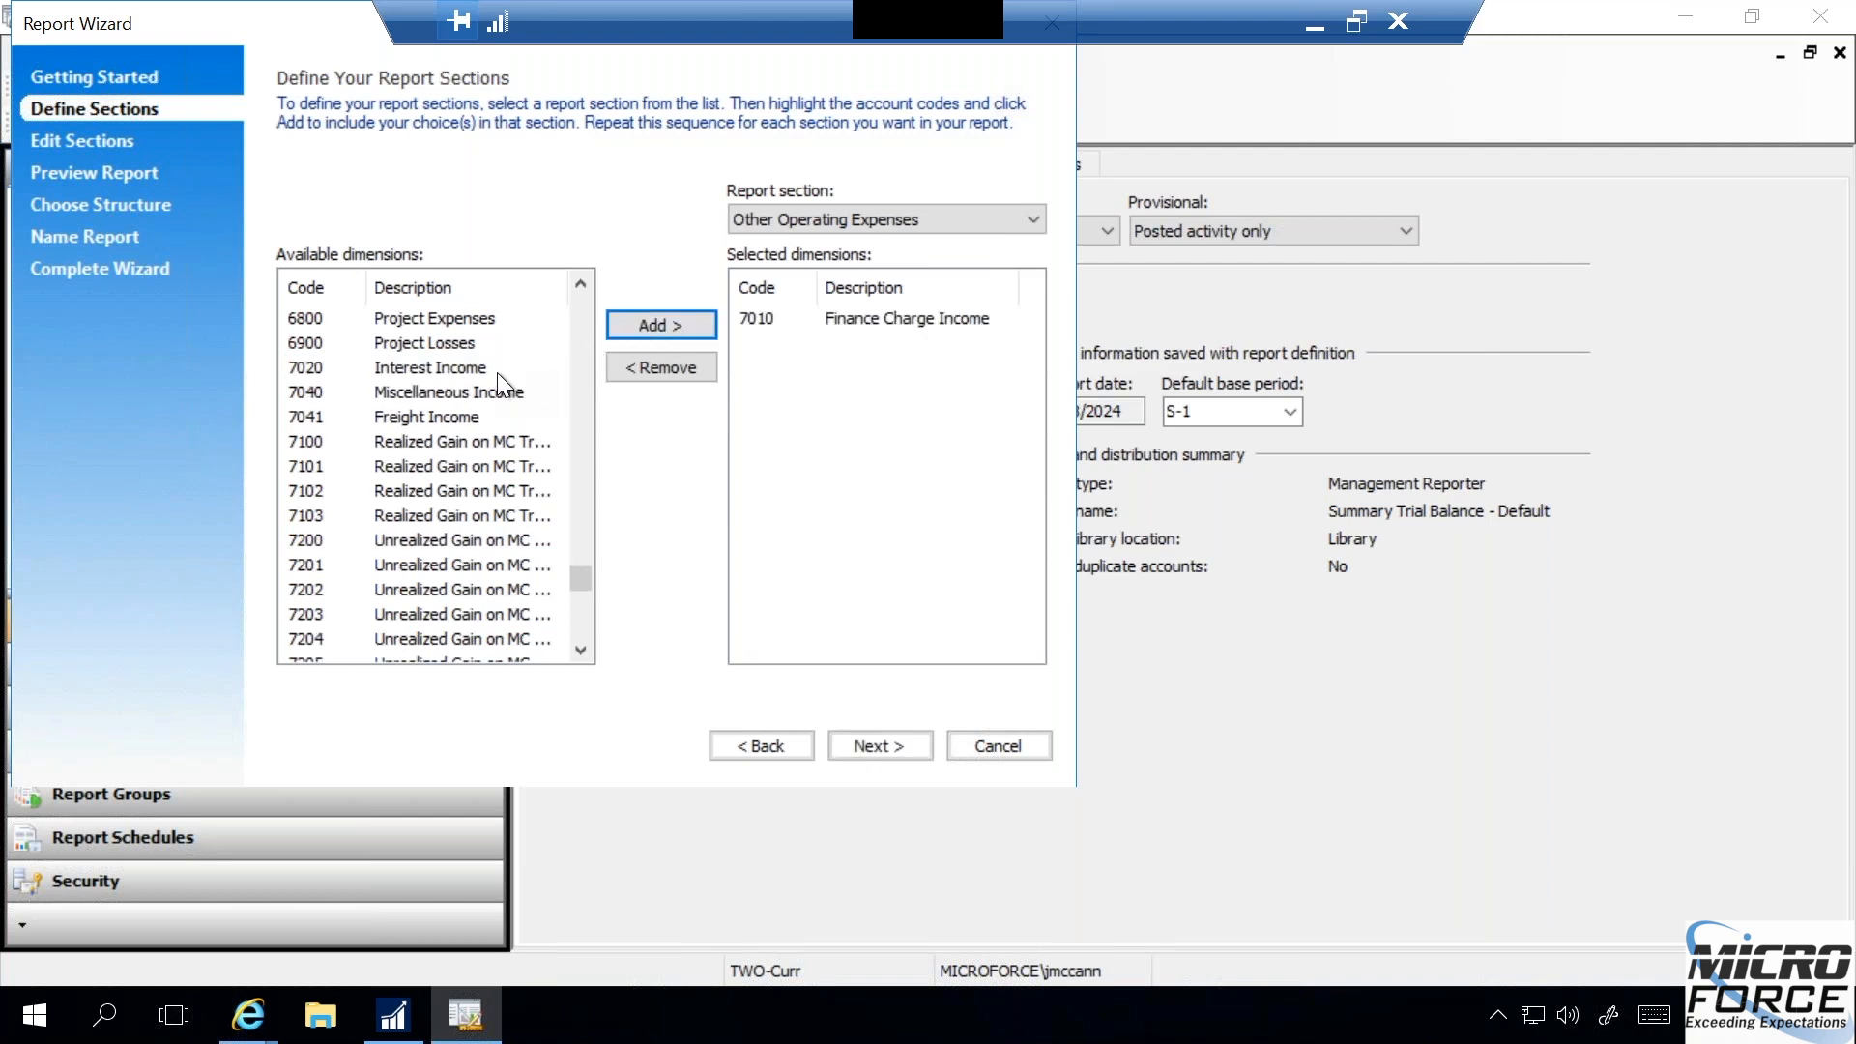
- Add accounts 7020, 7040, 7041, 7100 and 7101 to the Other Operating Expenses section together
left_click(472, 373)
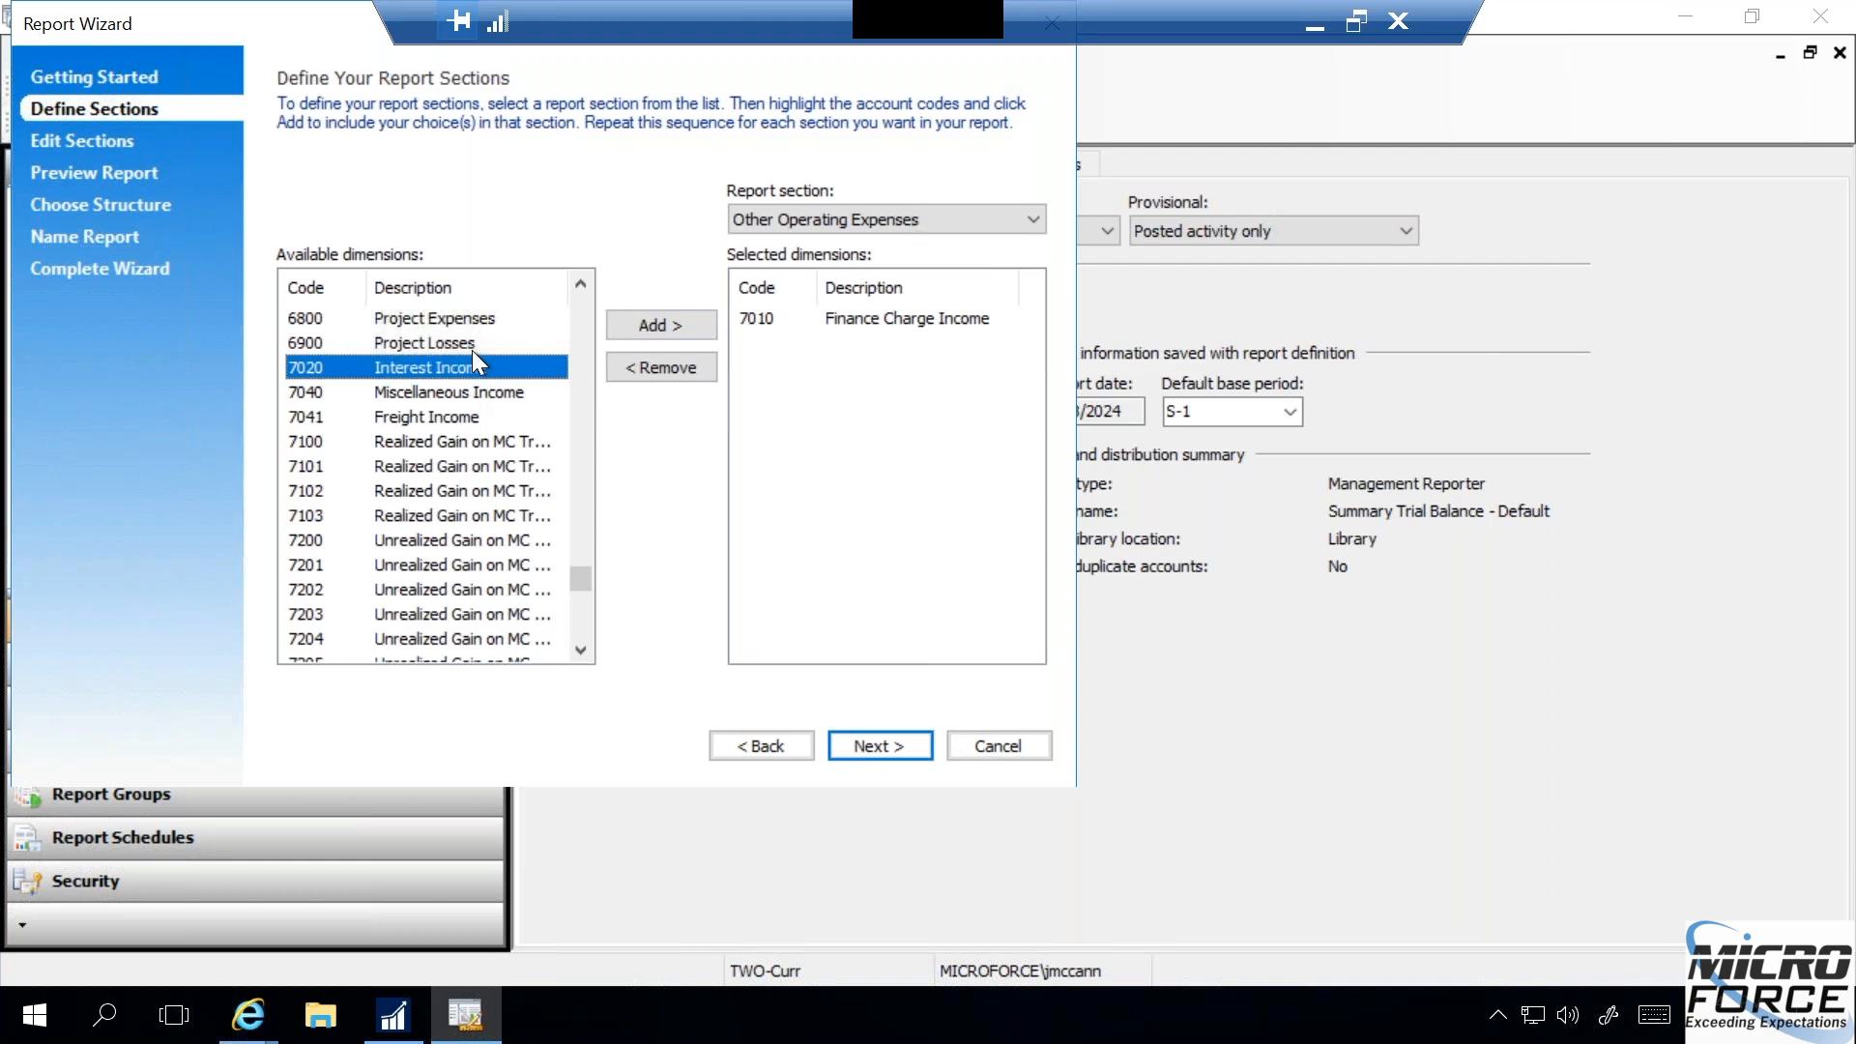
key("shift+Down")
key("shift+Down")
key("shift+Down")
key("shift+Down")
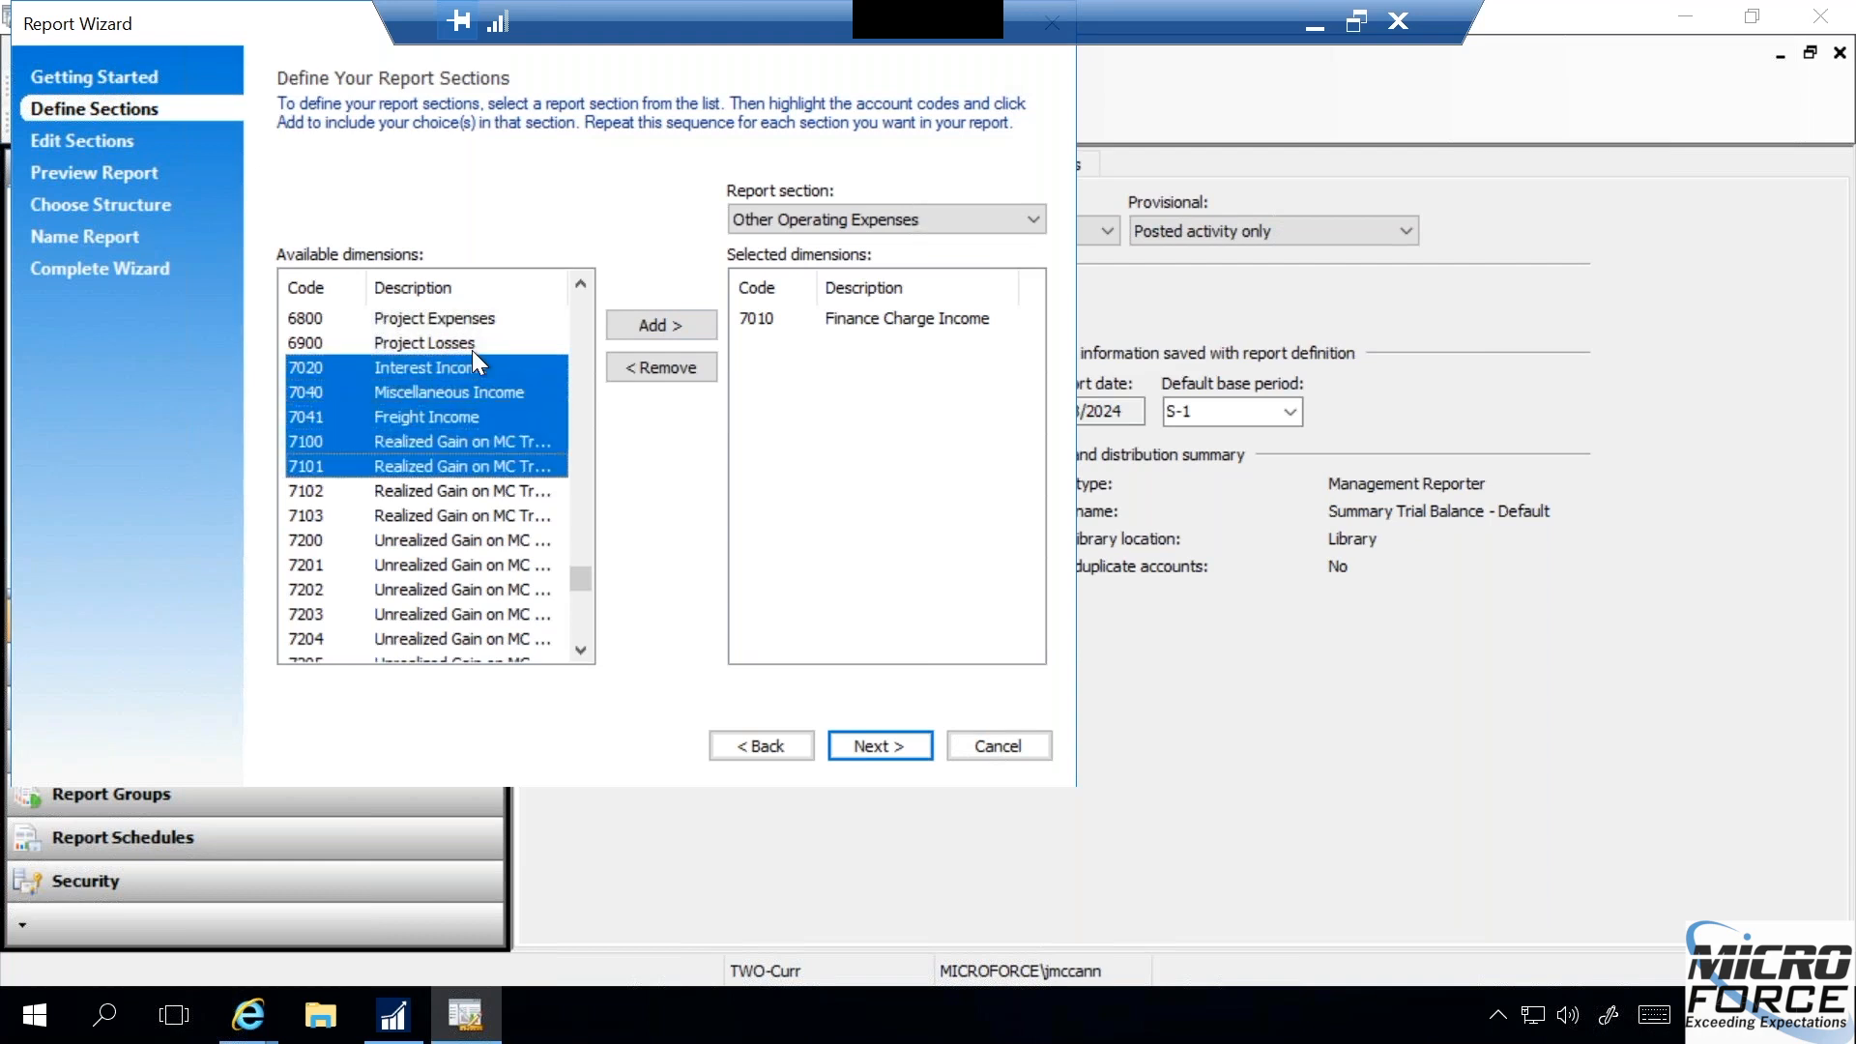
left_click(647, 325)
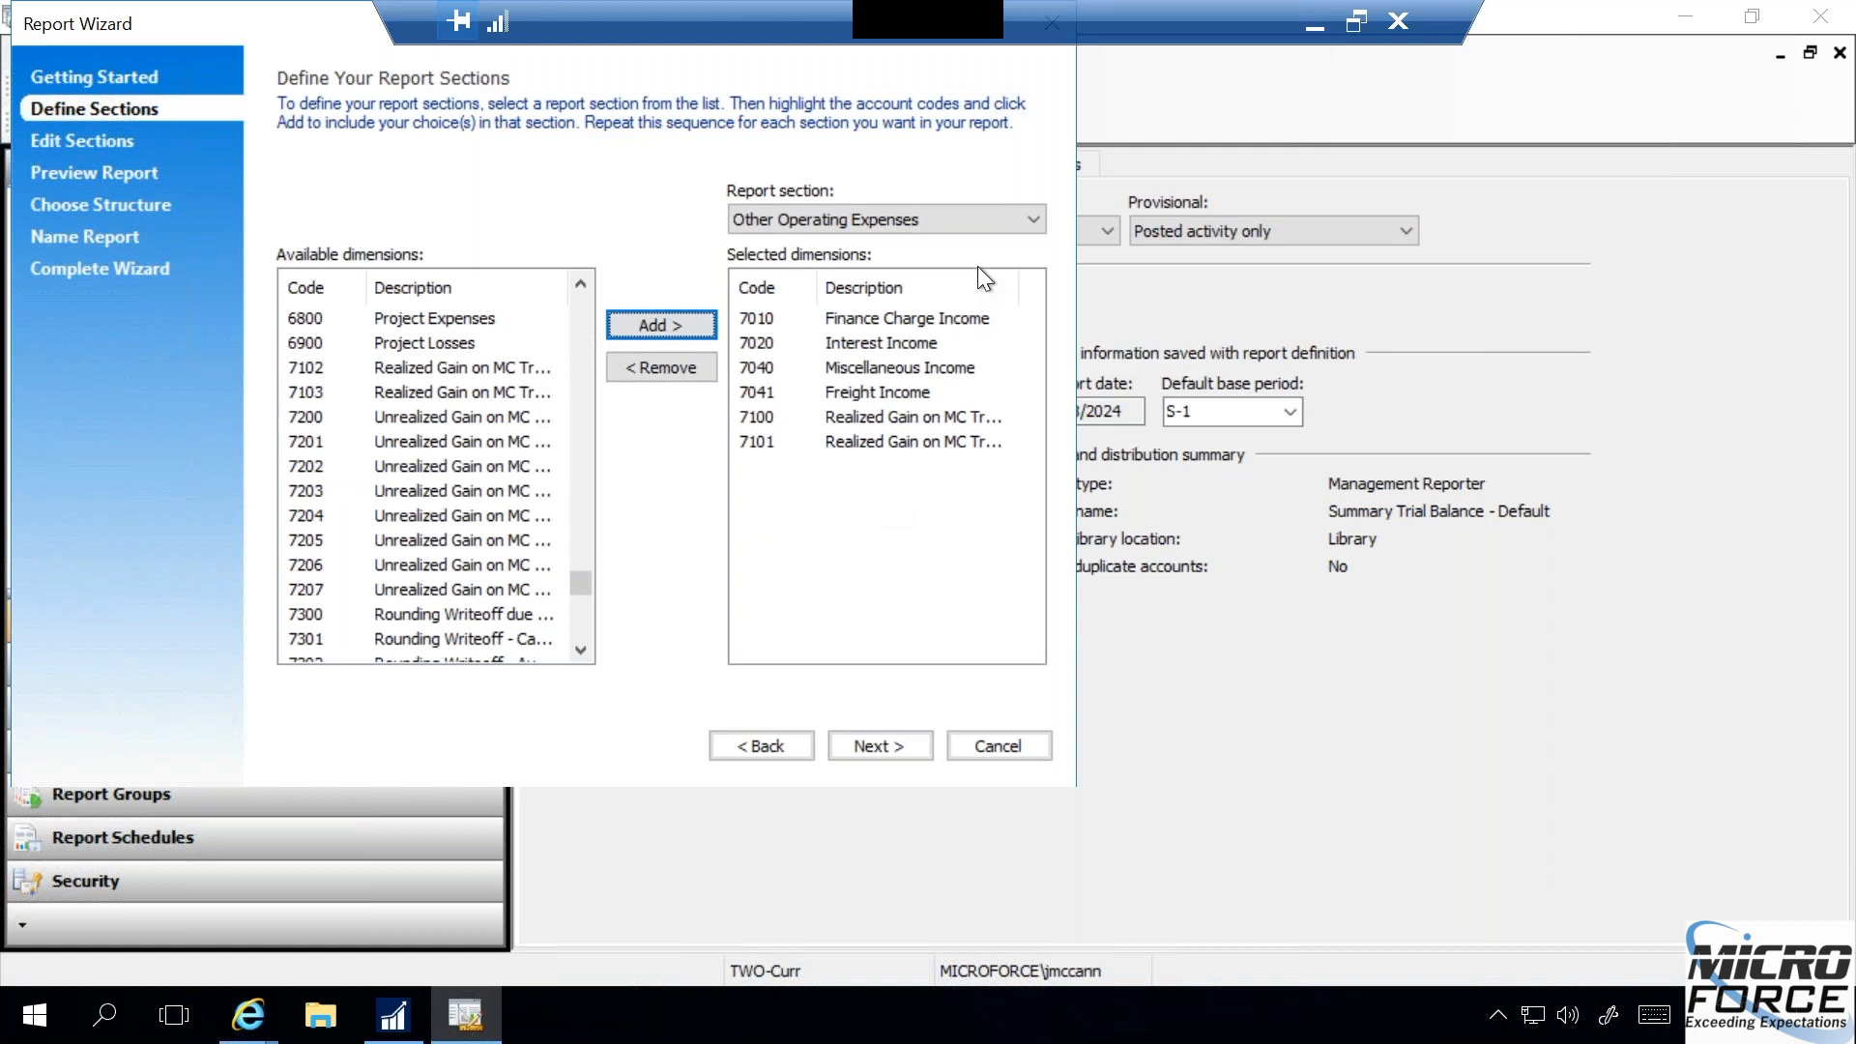
- Review the section choices and the wizard pages up to report naming, and leave the Report Wizard without creating a report
left_click(1036, 211)
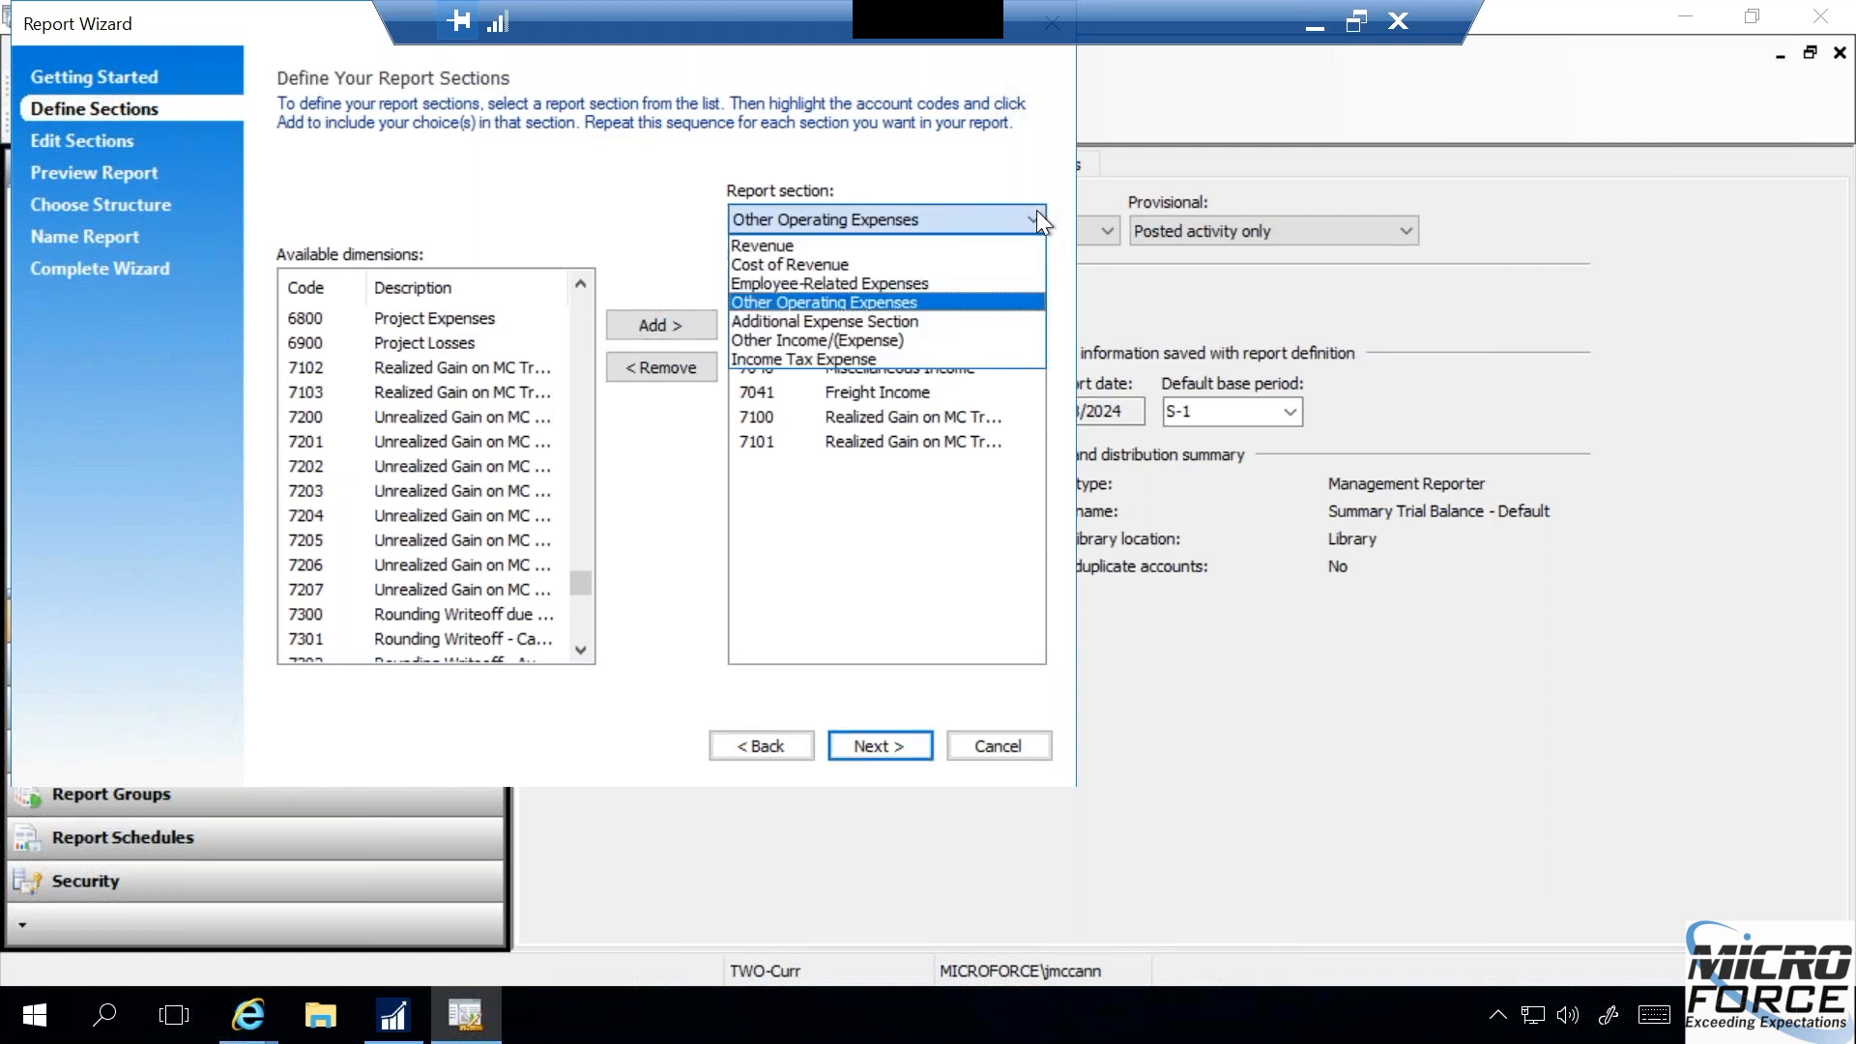
left_click(1036, 211)
left_click(861, 743)
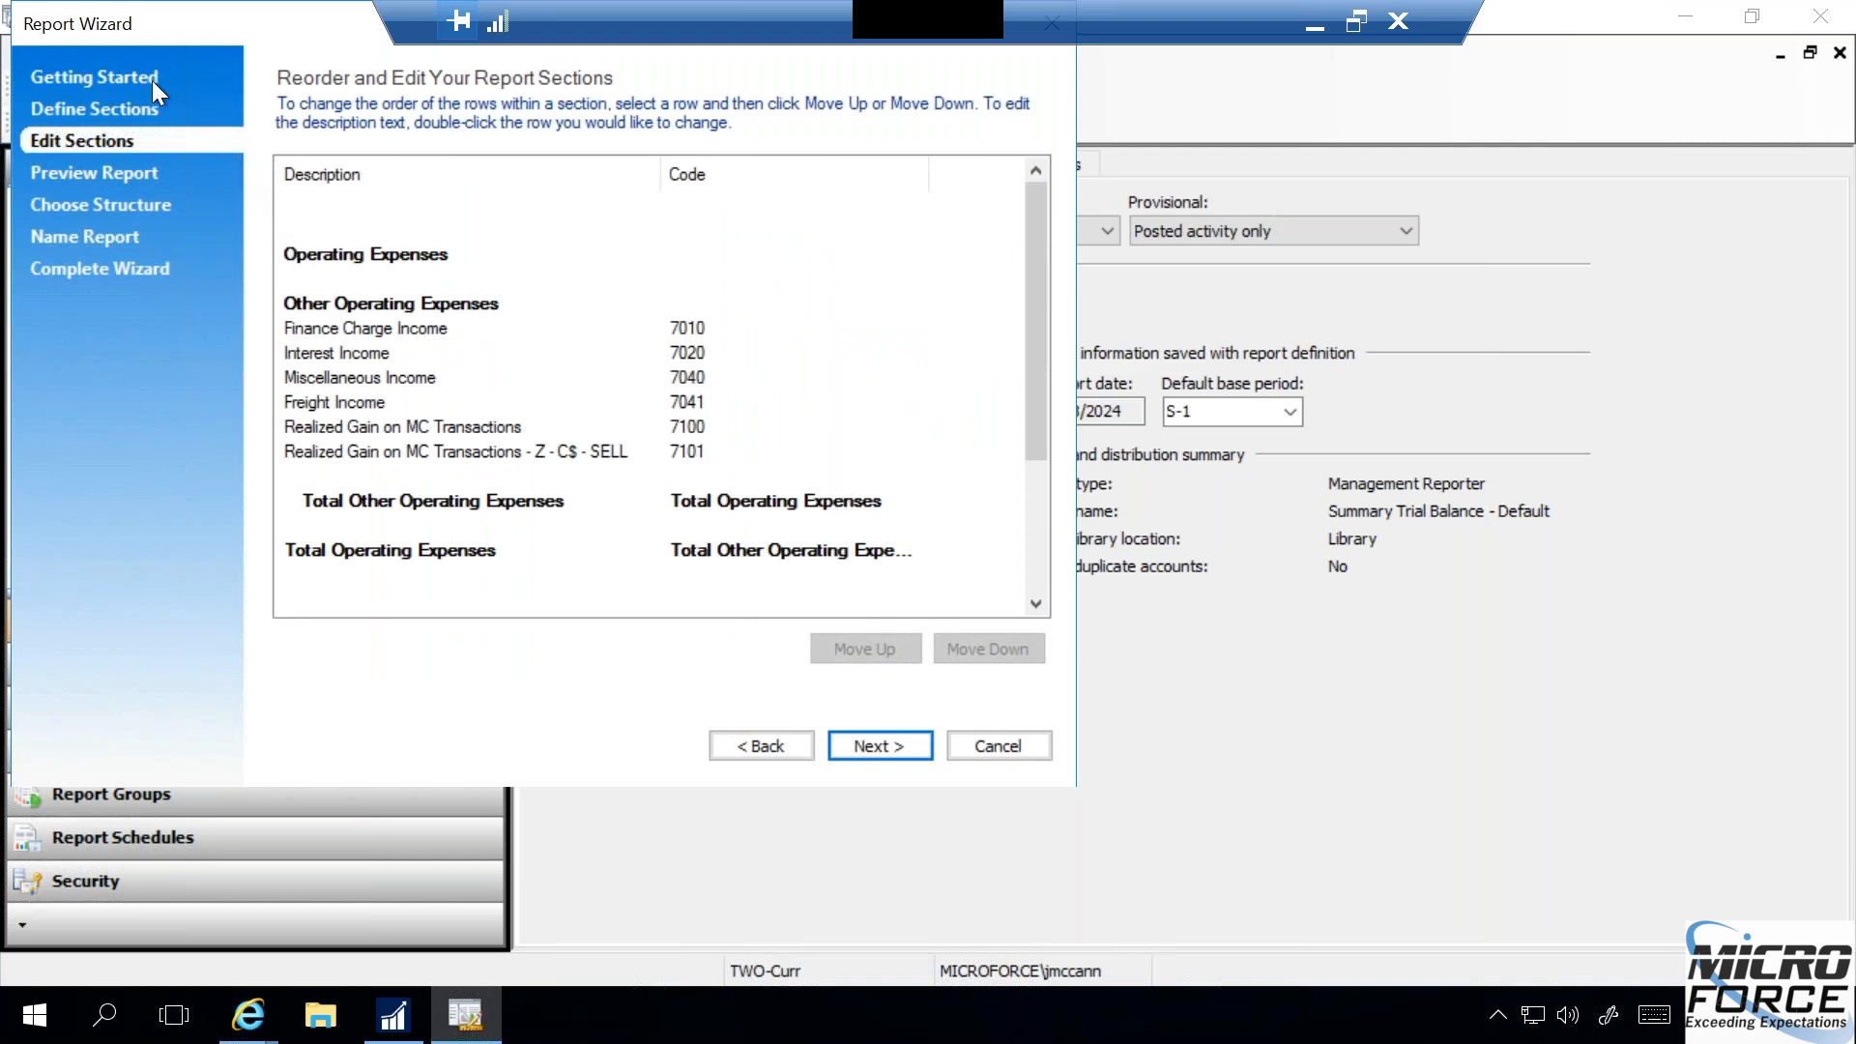
left_click(864, 750)
left_click(864, 750)
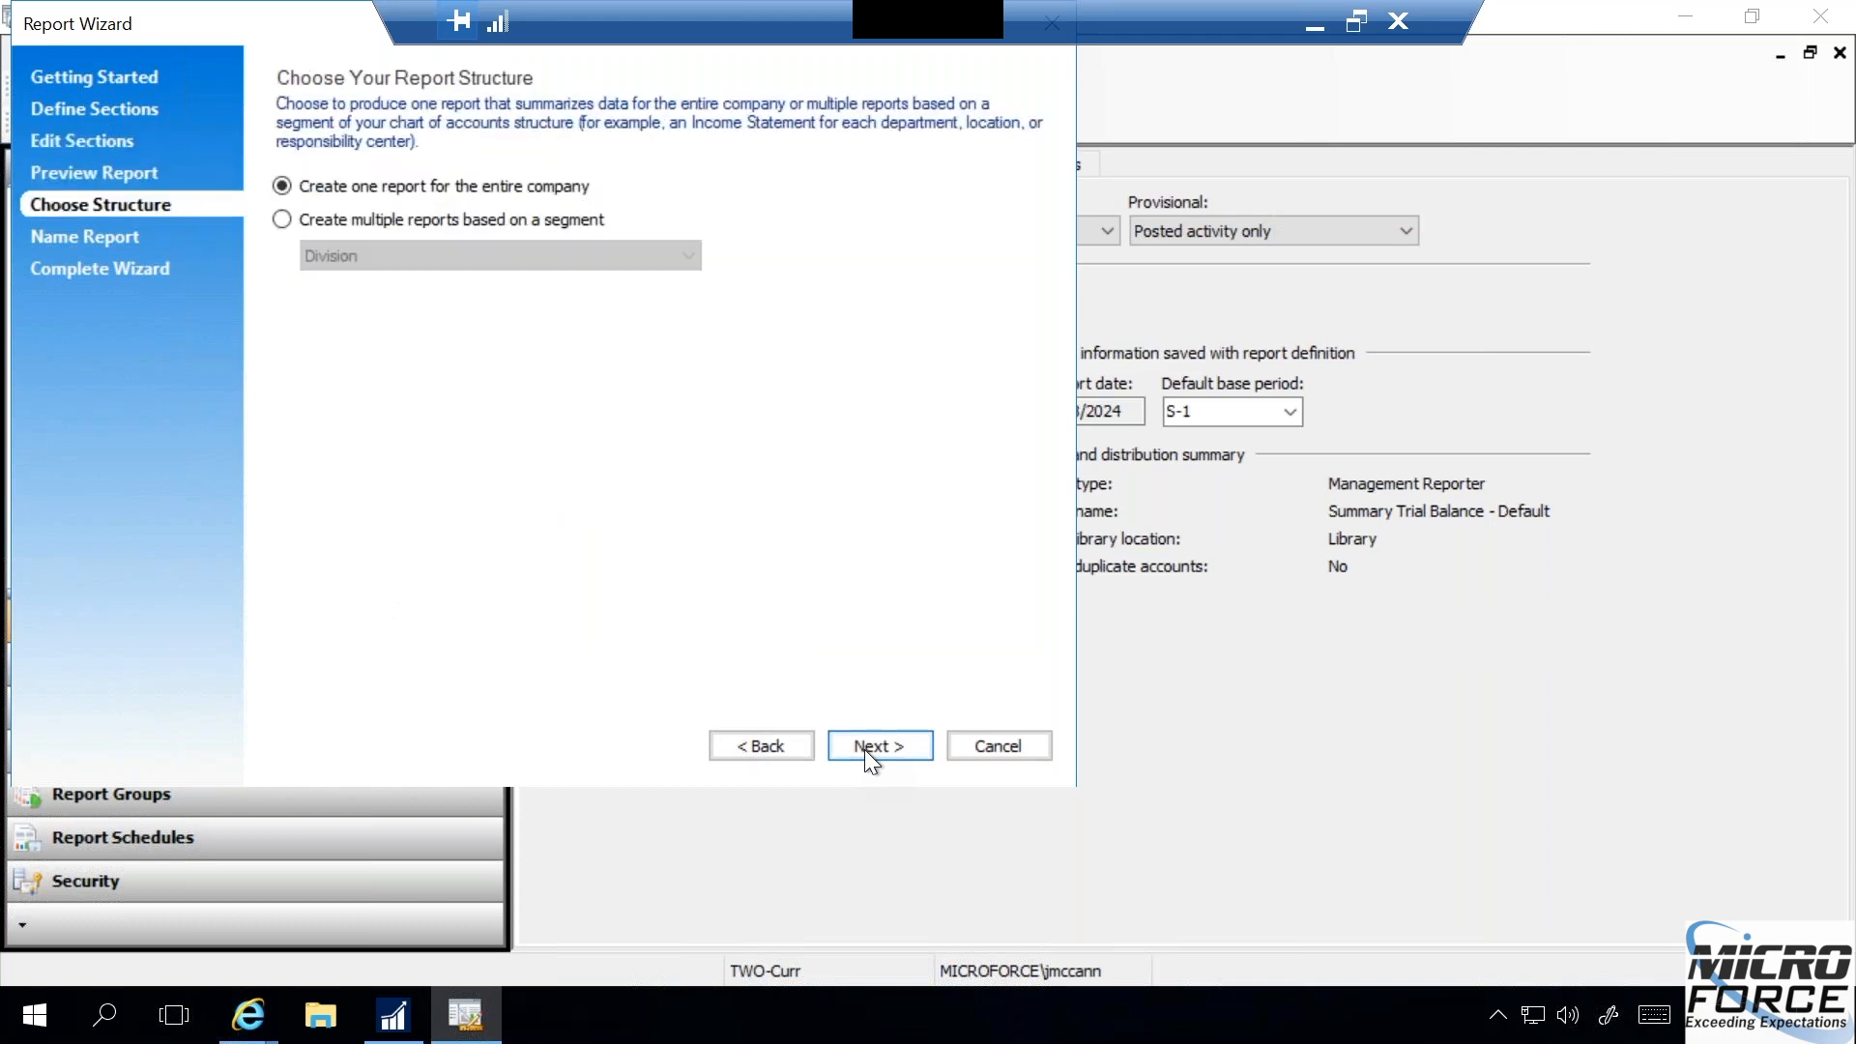
left_click(866, 750)
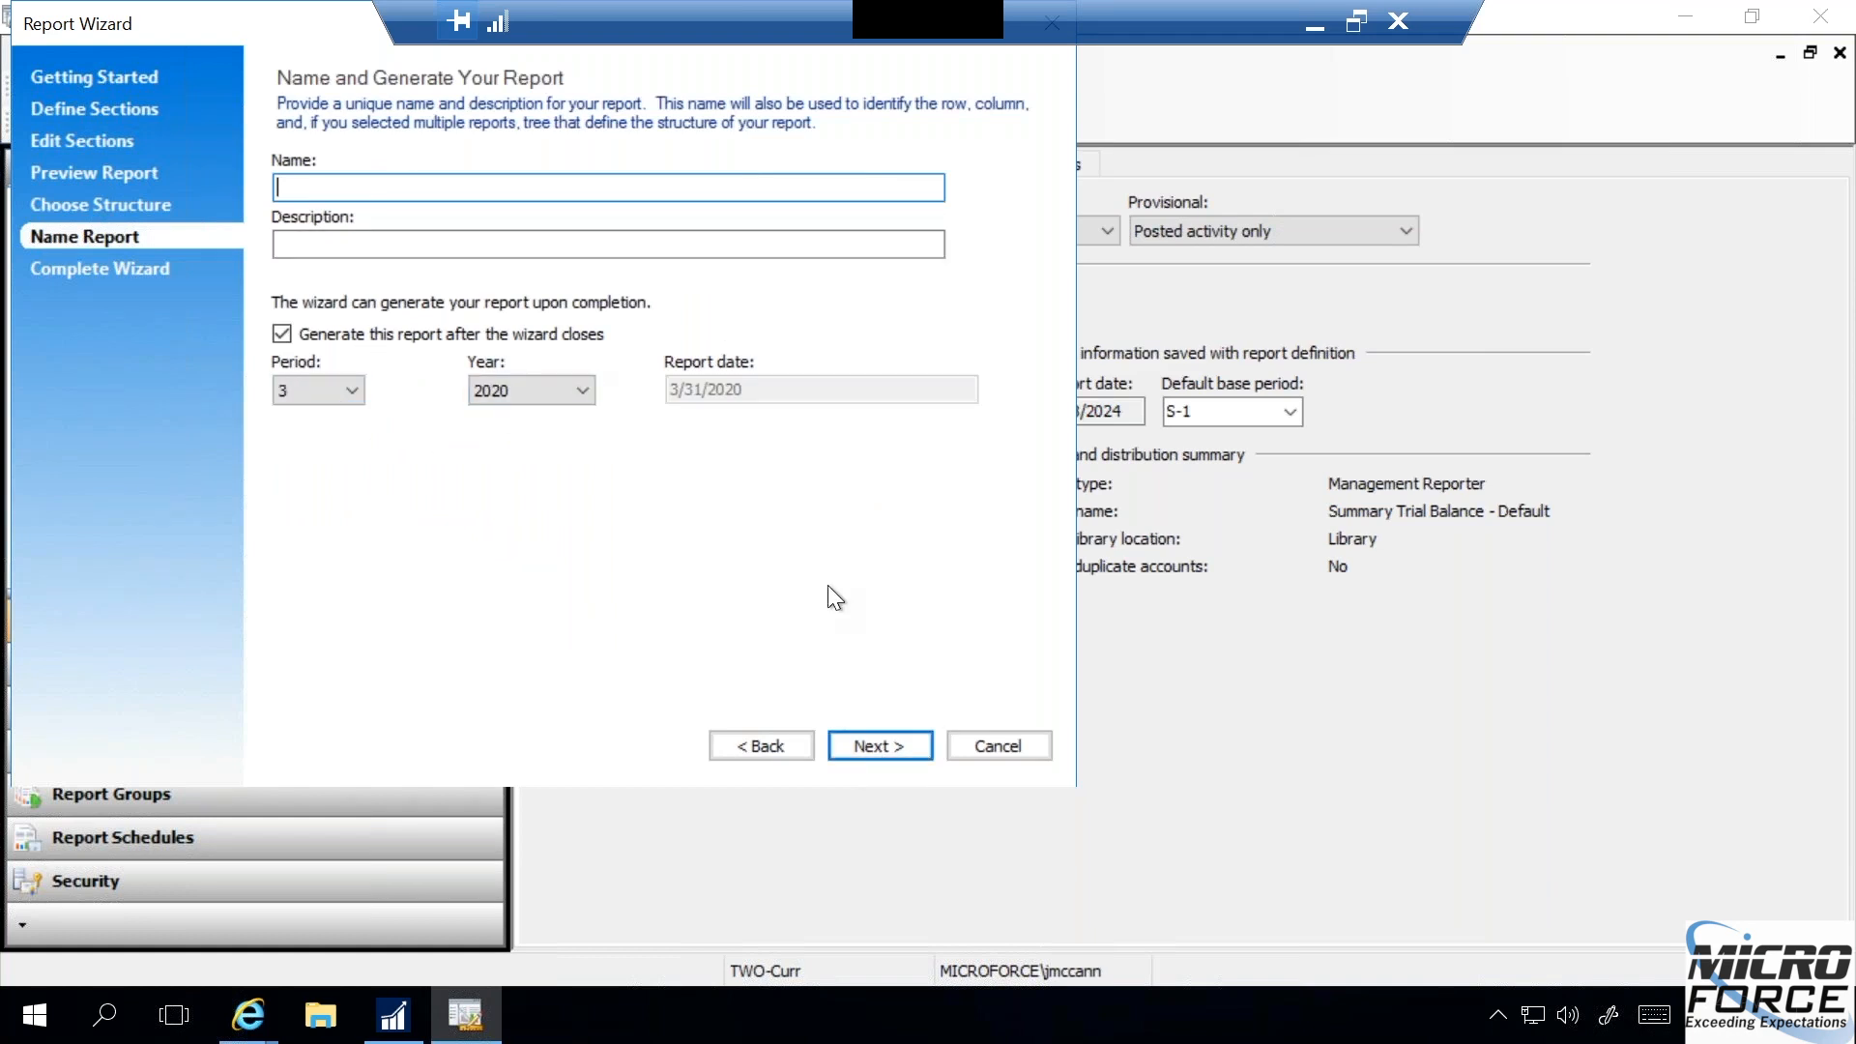
left_click(967, 735)
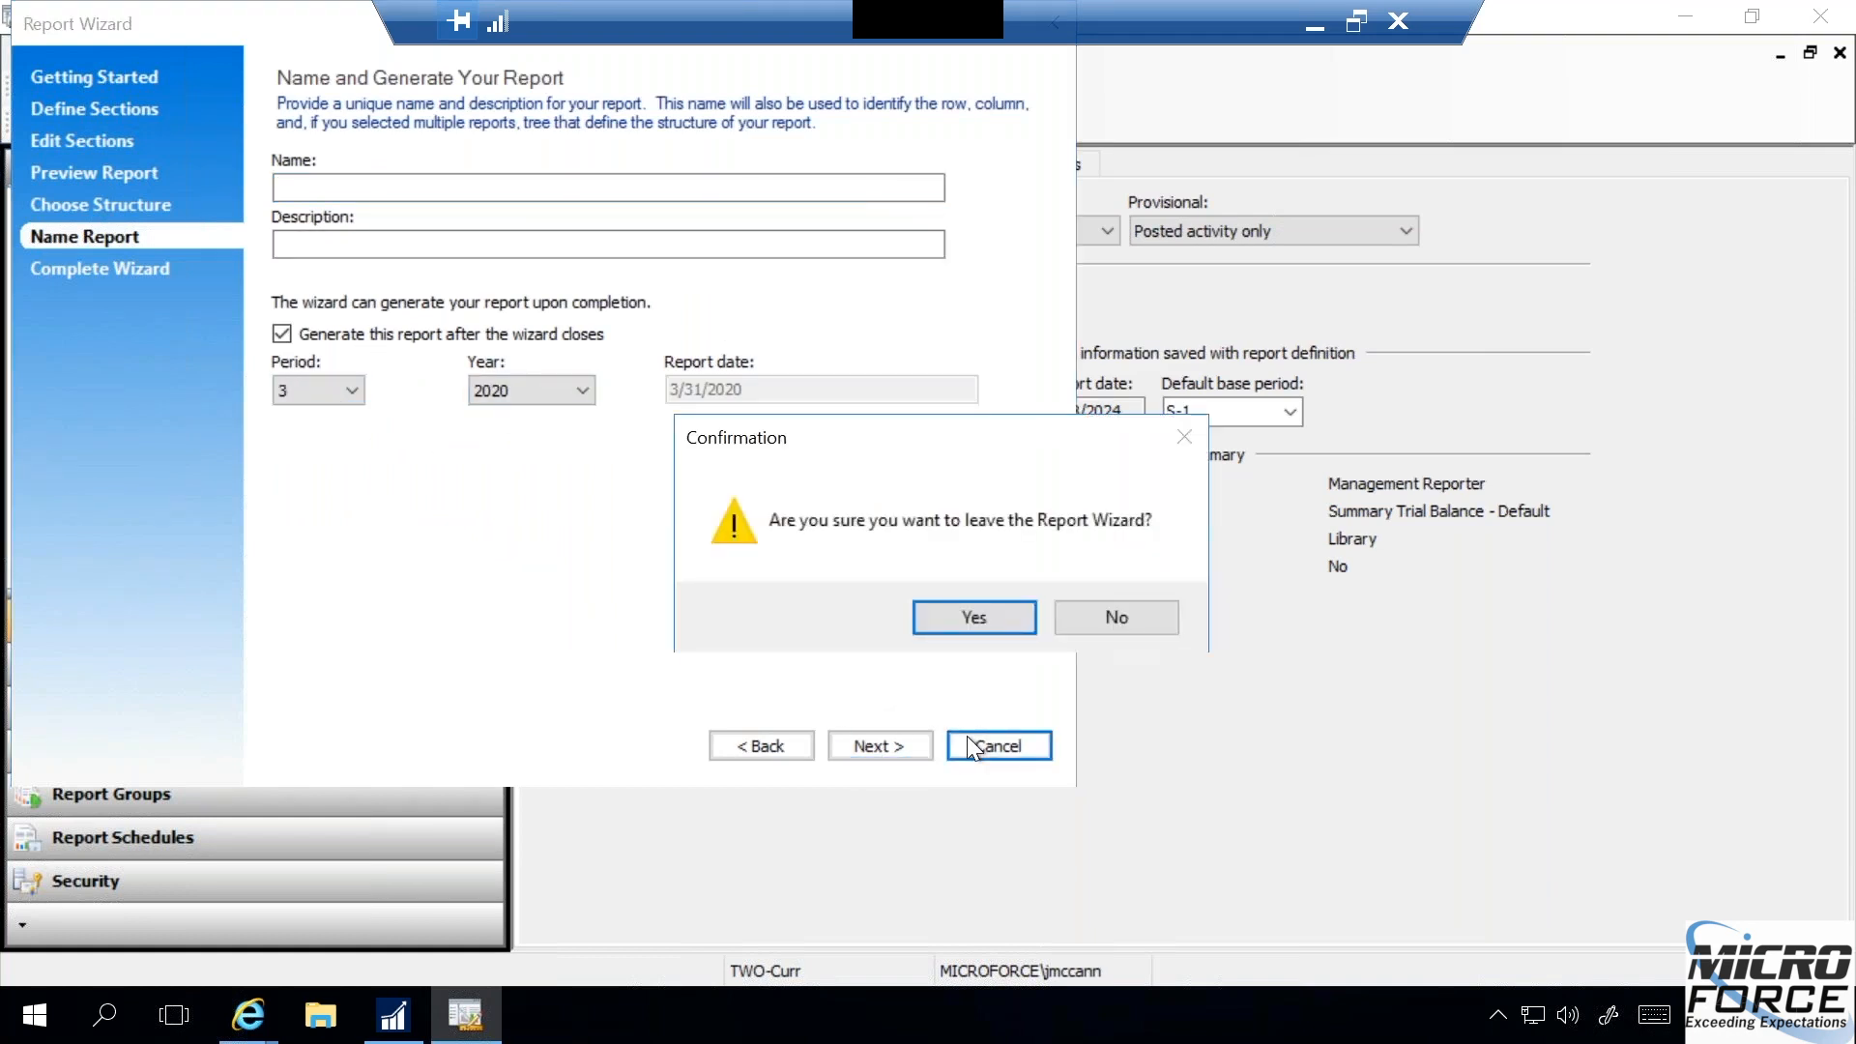
left_click(980, 626)
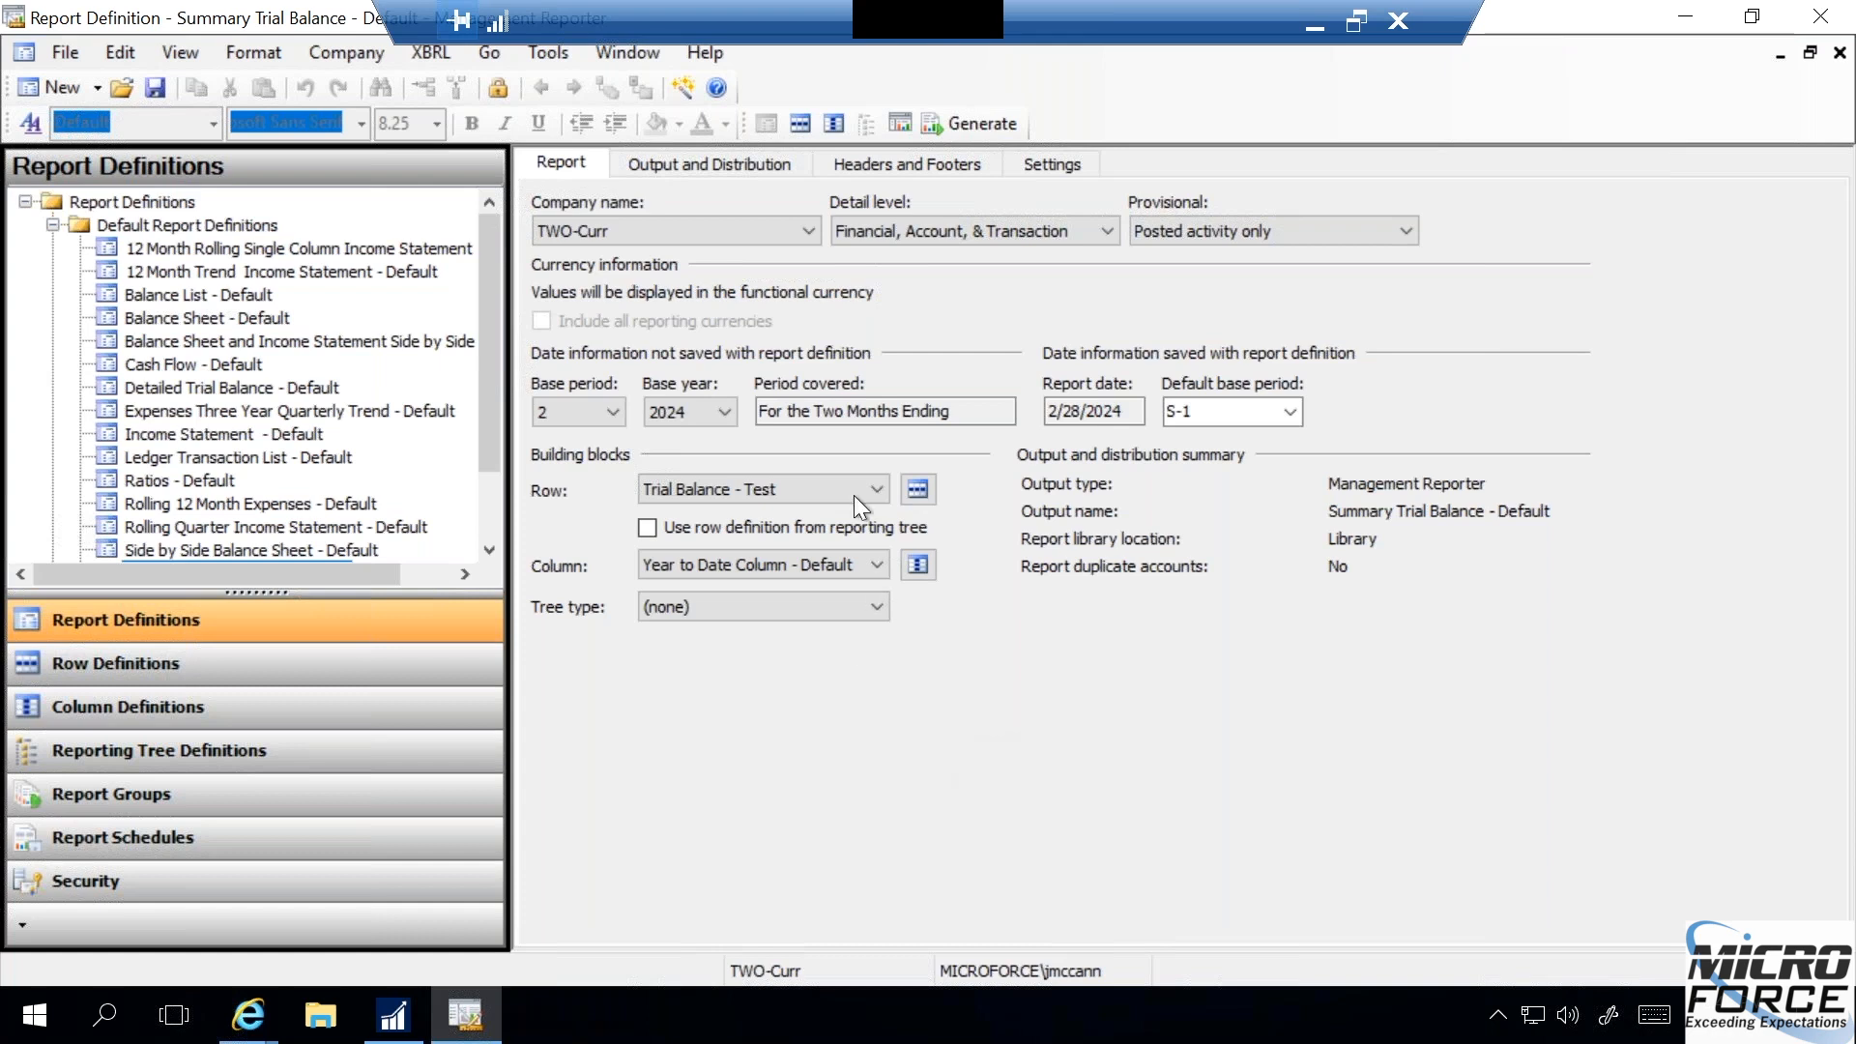
- Look over the tools available in Report Designer and the row definitions list, and return to the report definitions
left_click(552, 54)
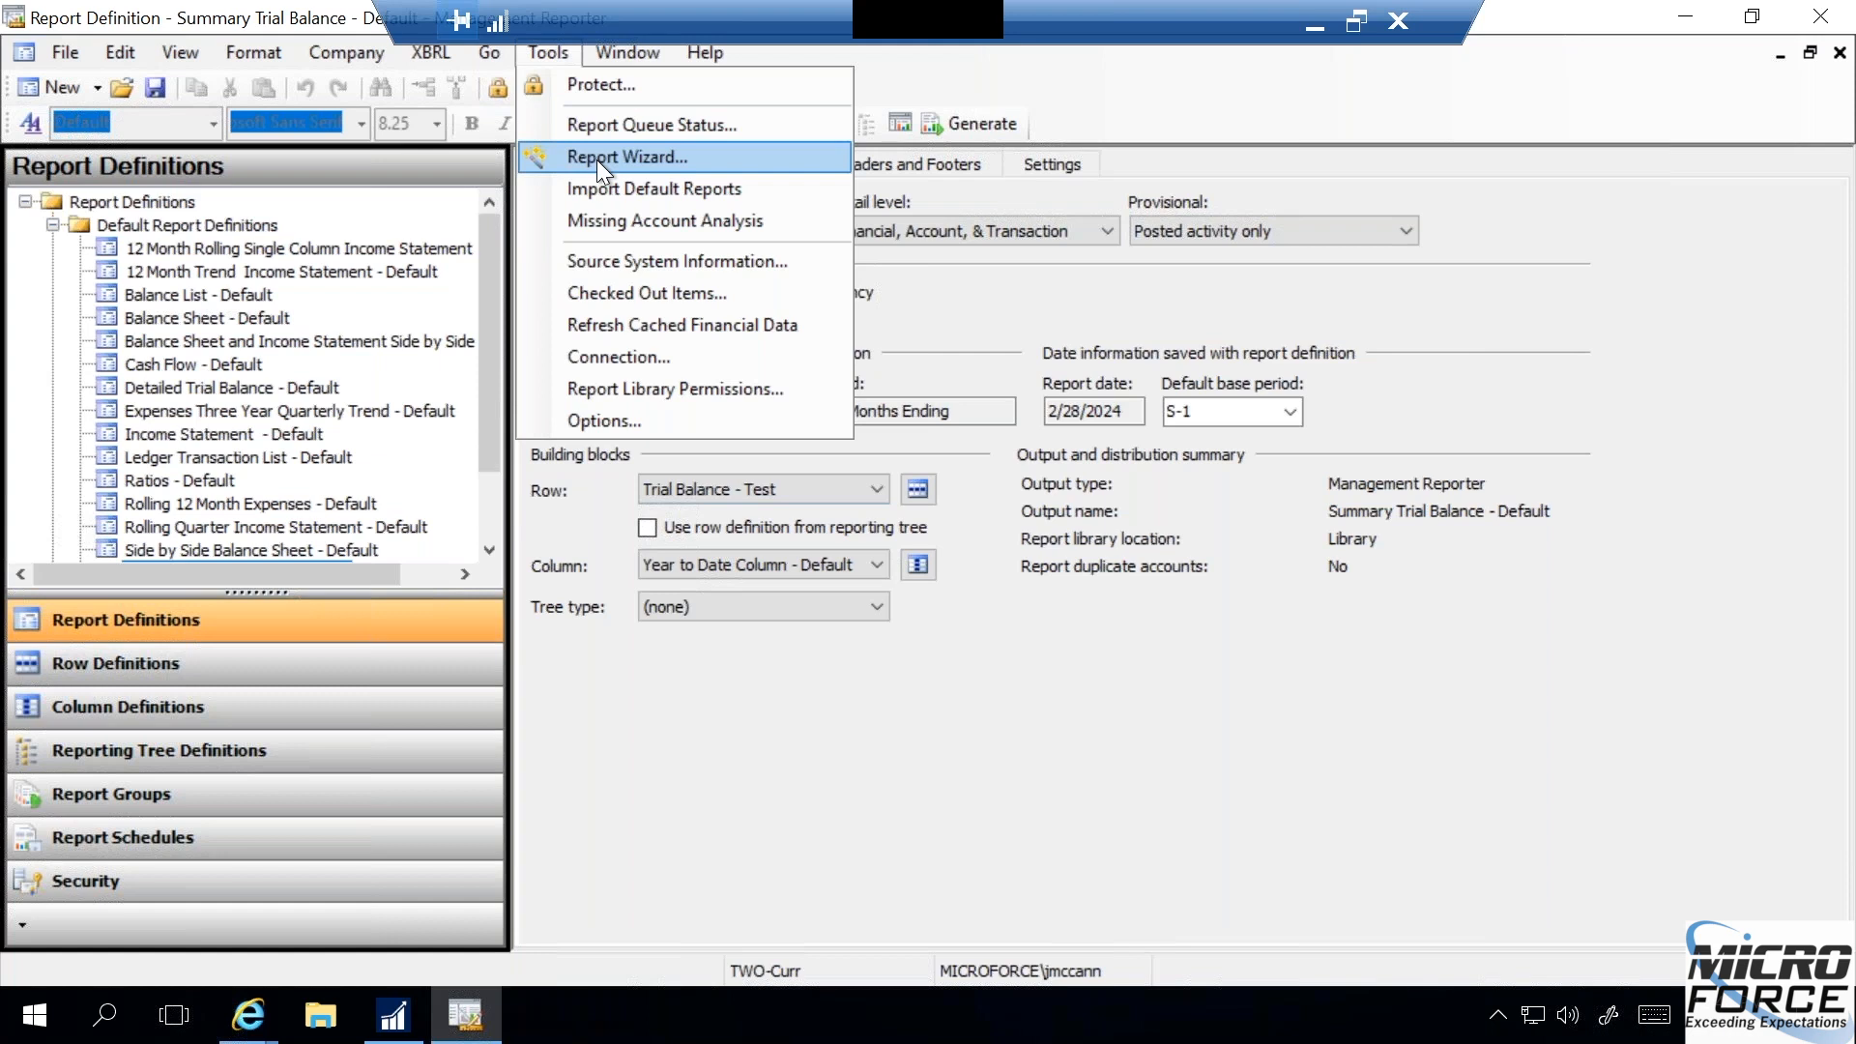
left_click(758, 754)
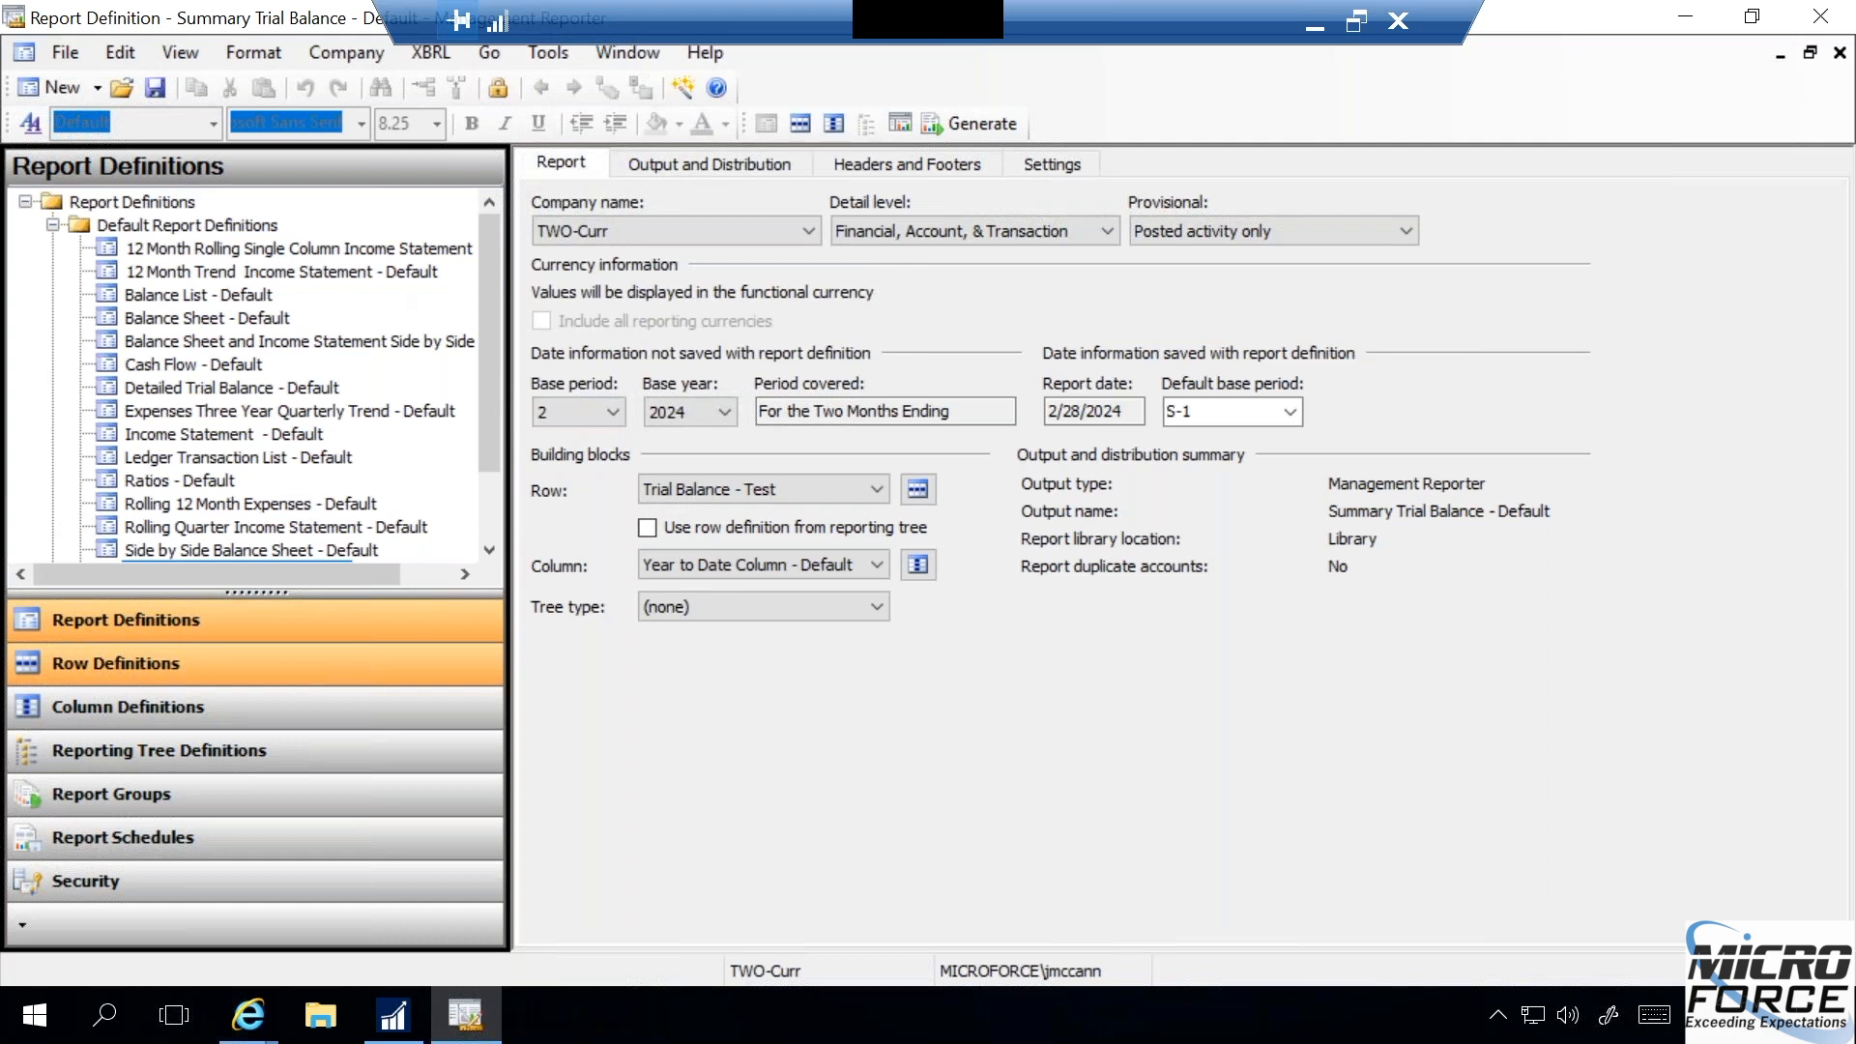
left_click(193, 663)
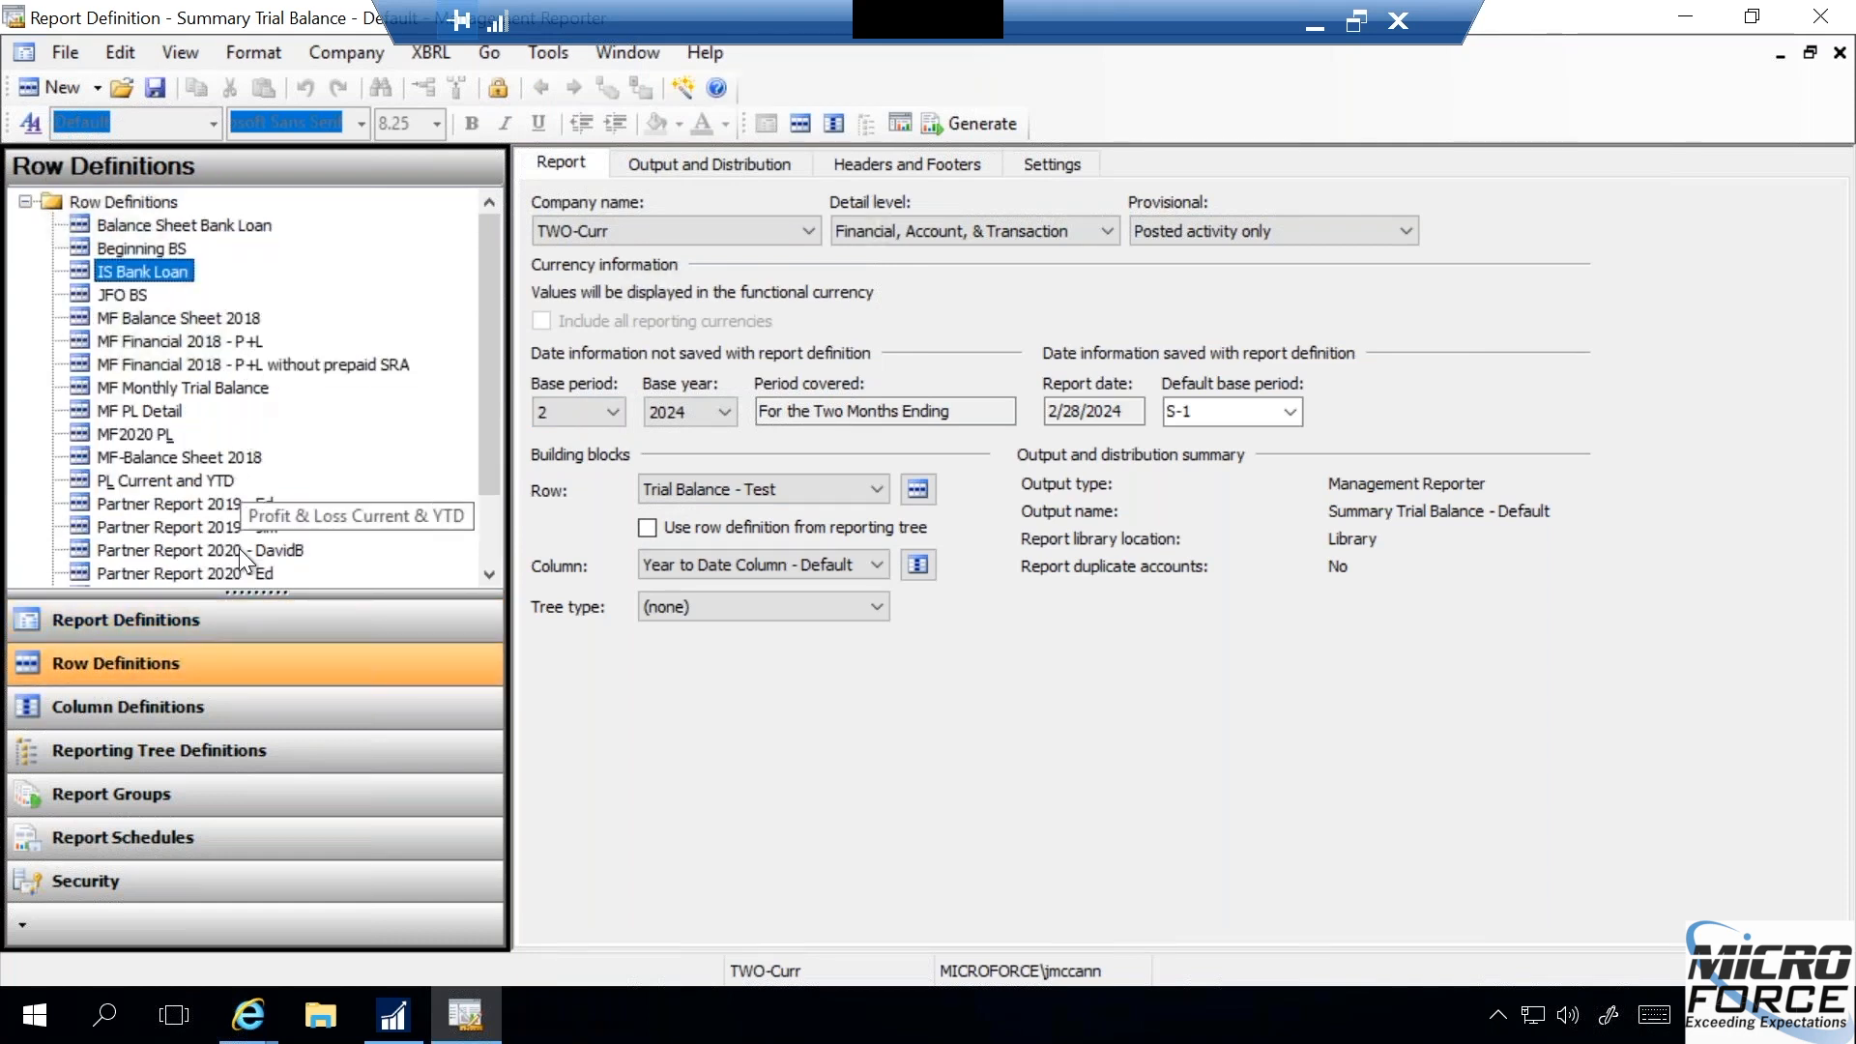
left_click(257, 619)
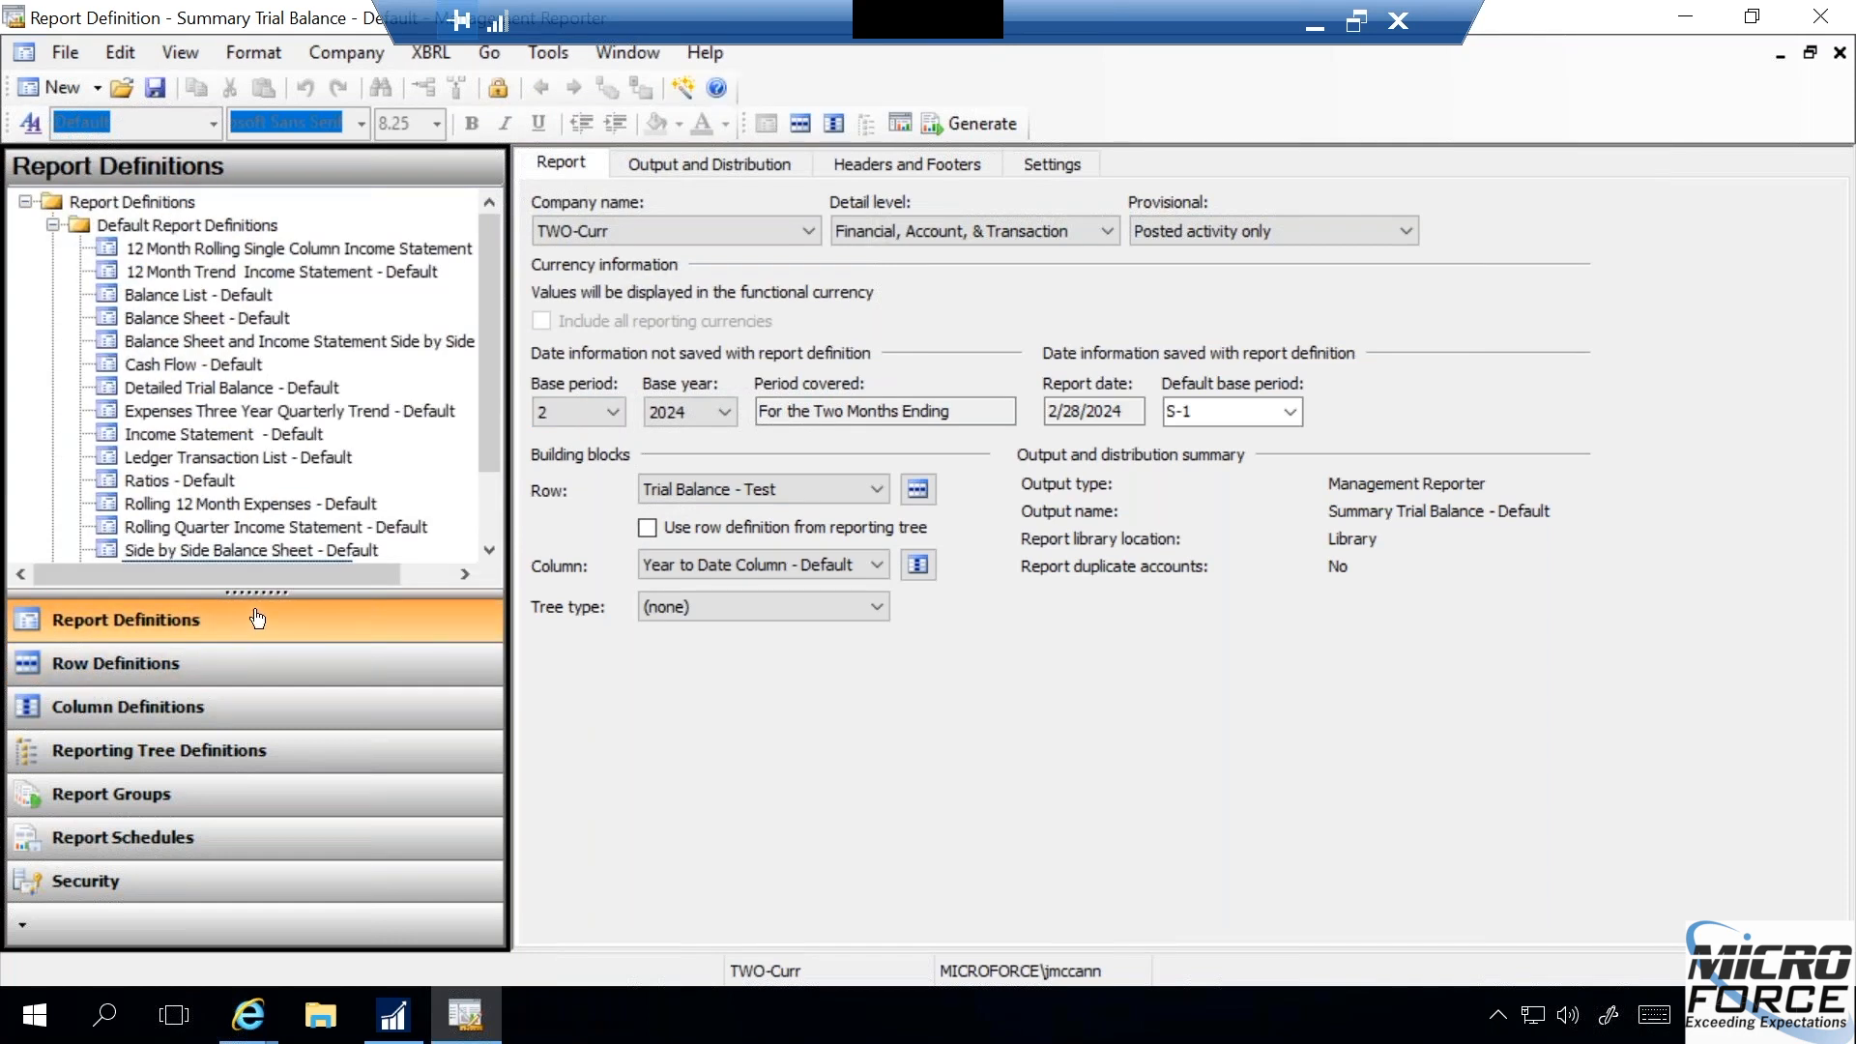
- Set the row building block of the Summary Trial Balance report to the Side by Side Balance Sheet default row definition
left_click(878, 484)
left_click(878, 480)
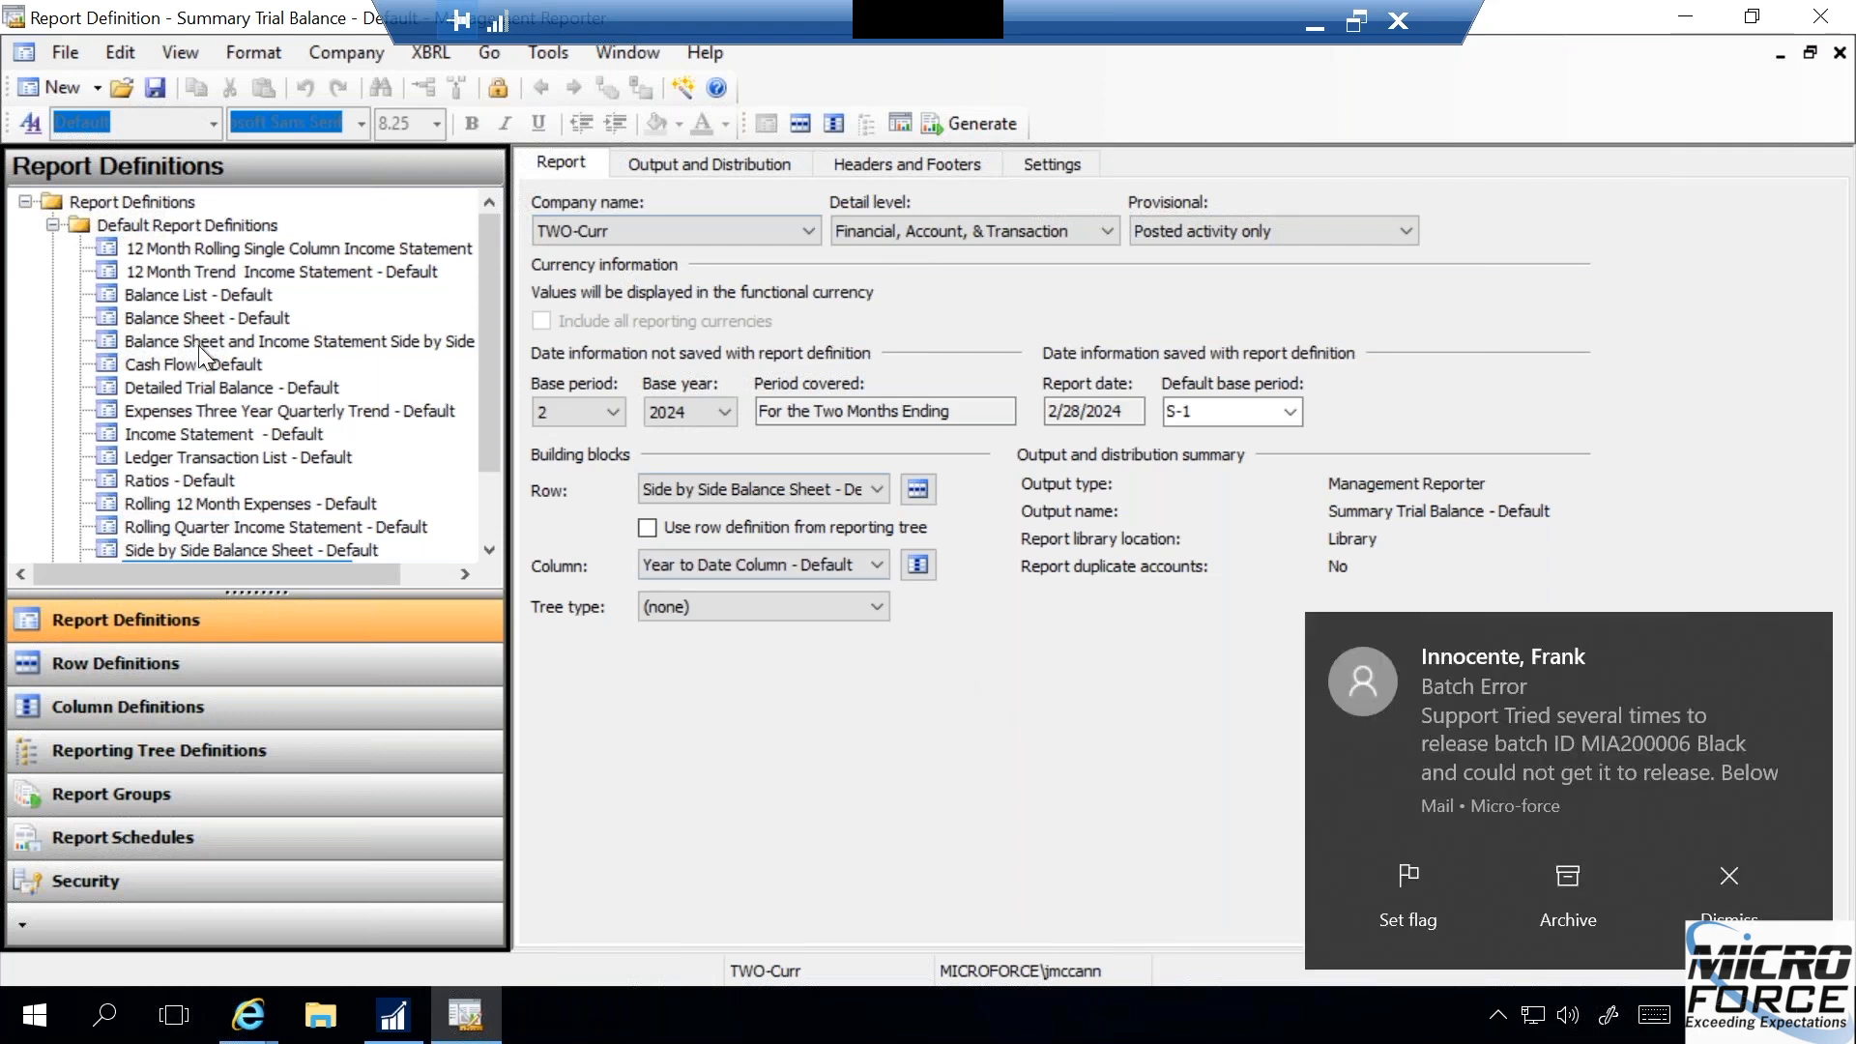
- Create a new folder under the report definitions, named with the owner's first name followed by "Reports"
left_click(54, 224)
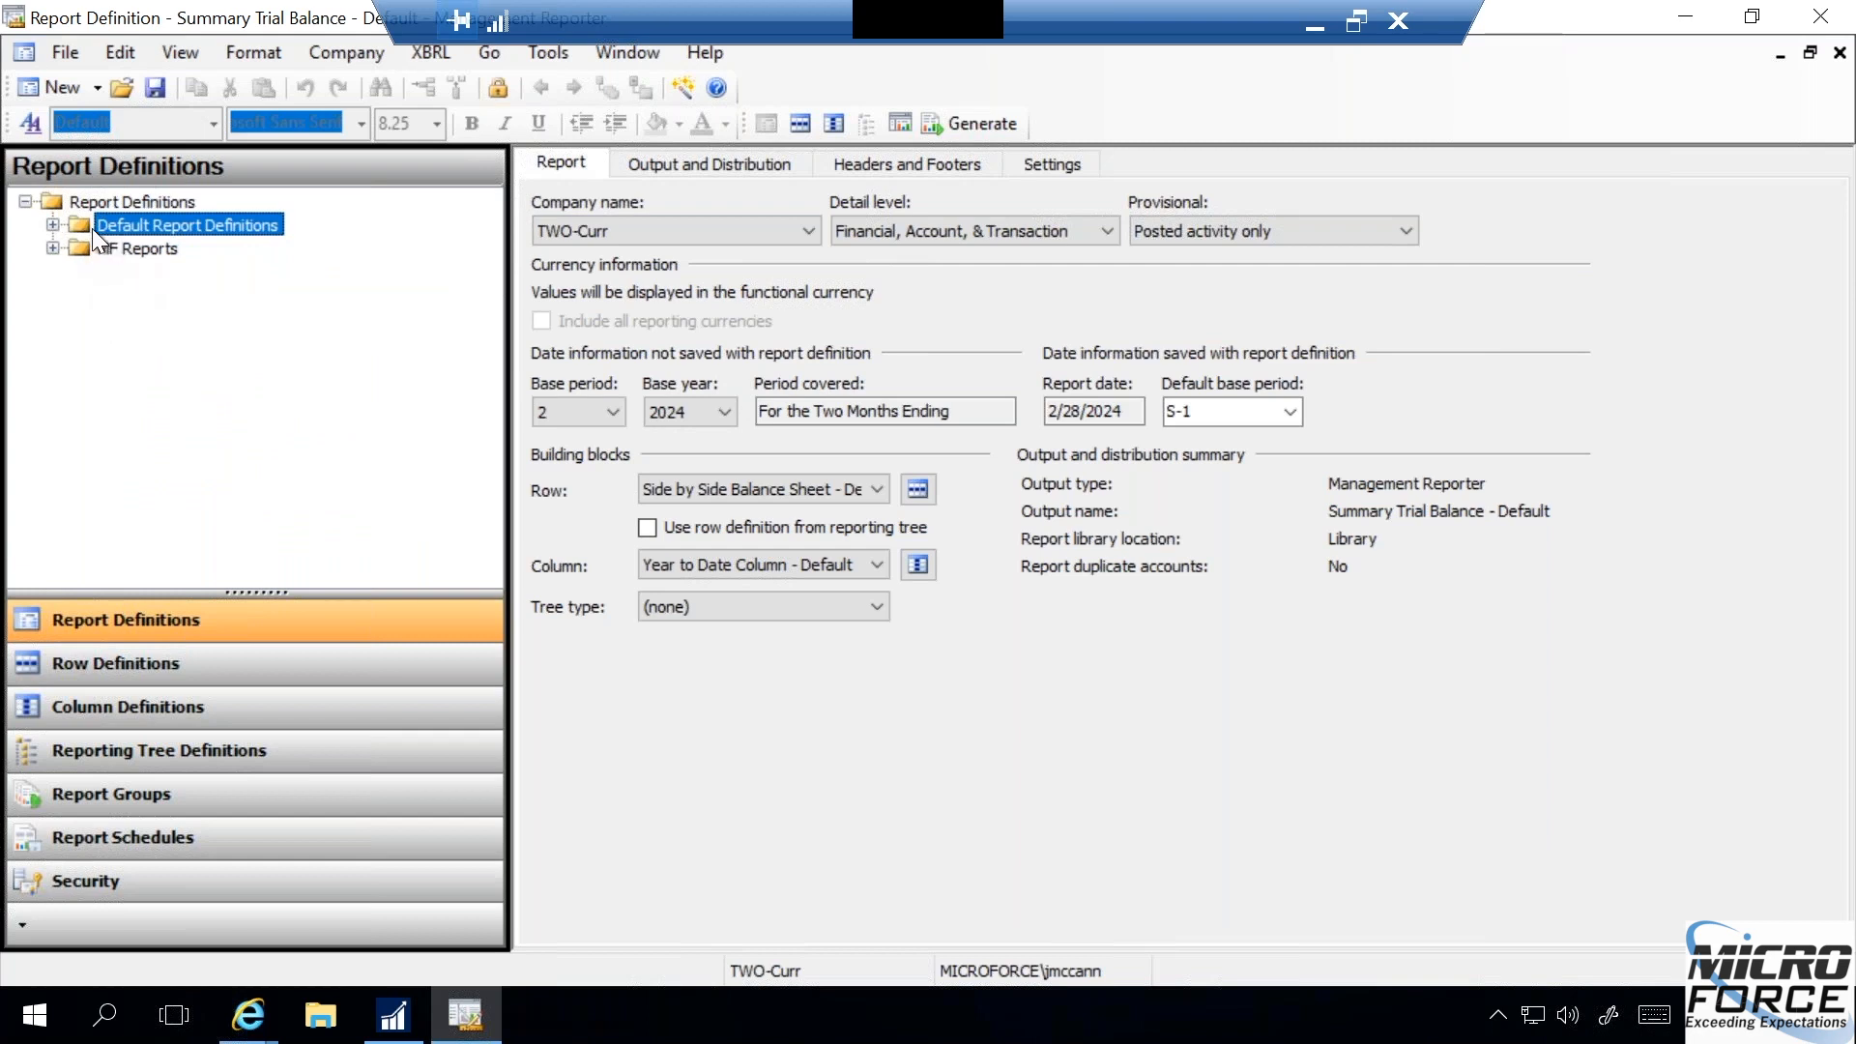
left_click(96, 89)
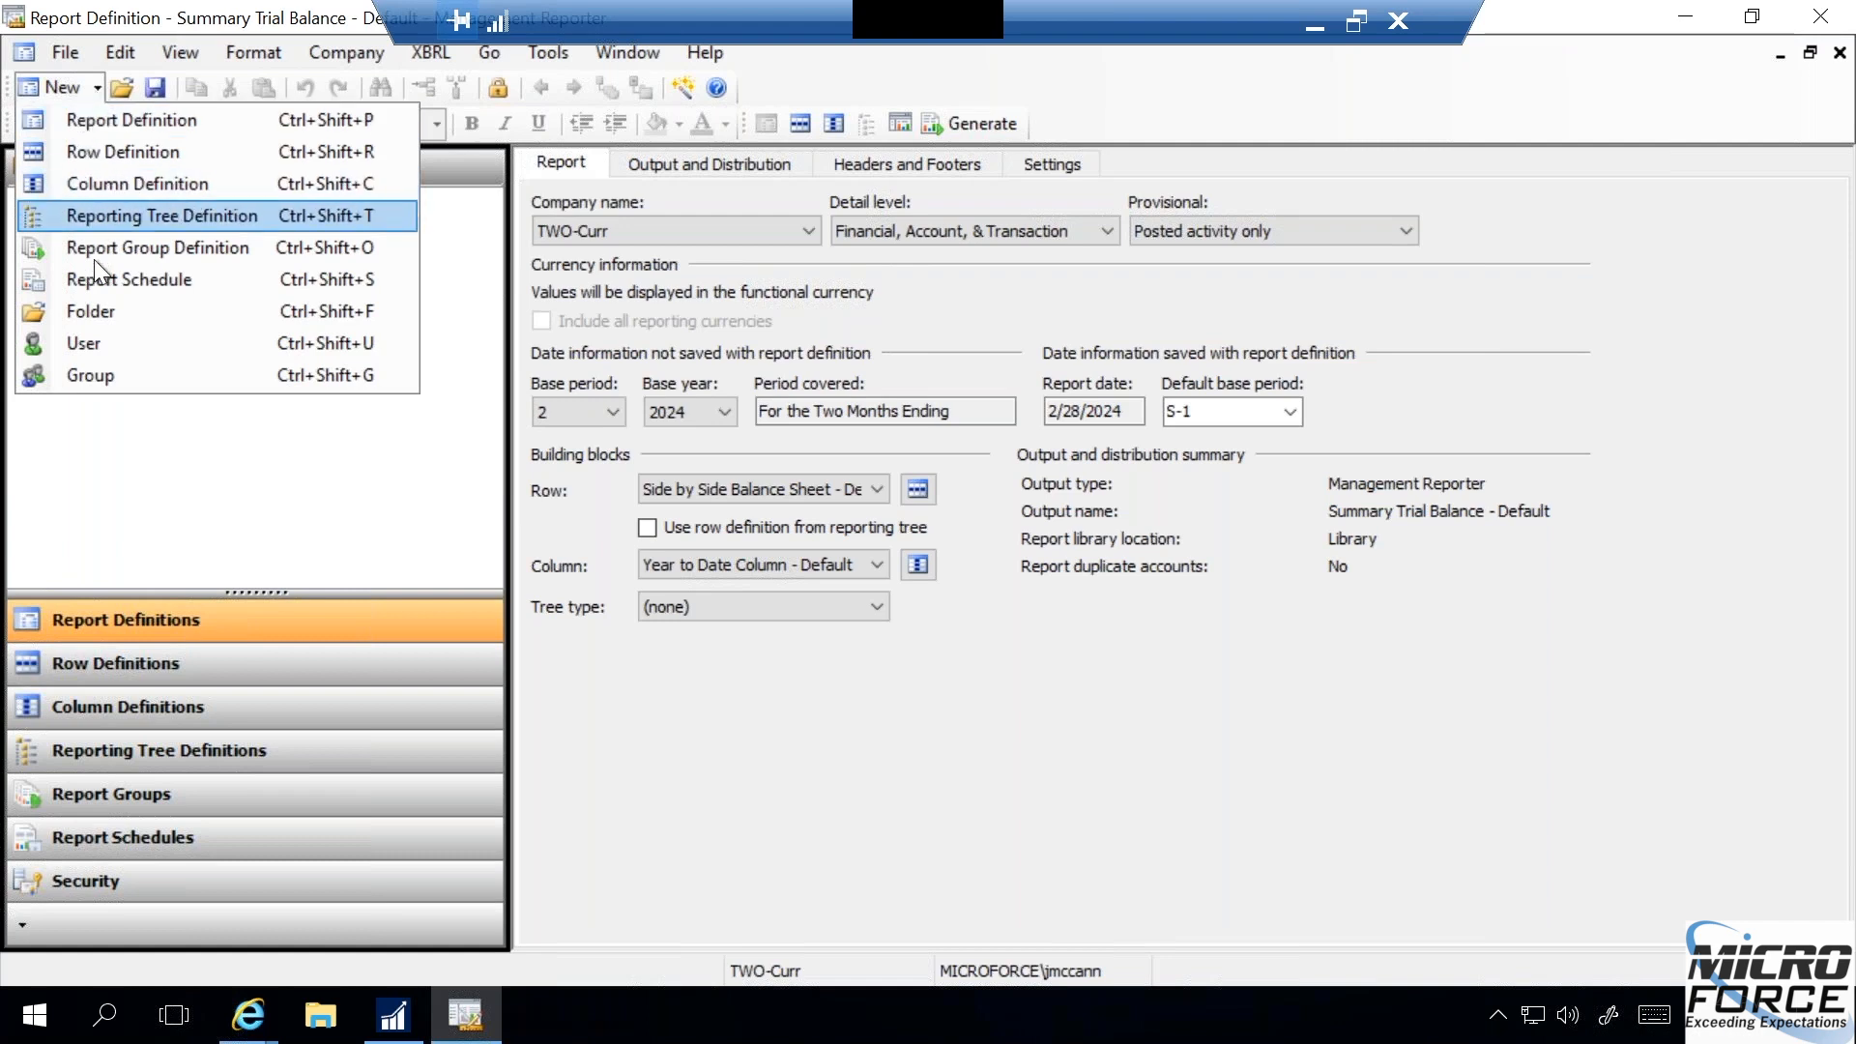
left_click(103, 313)
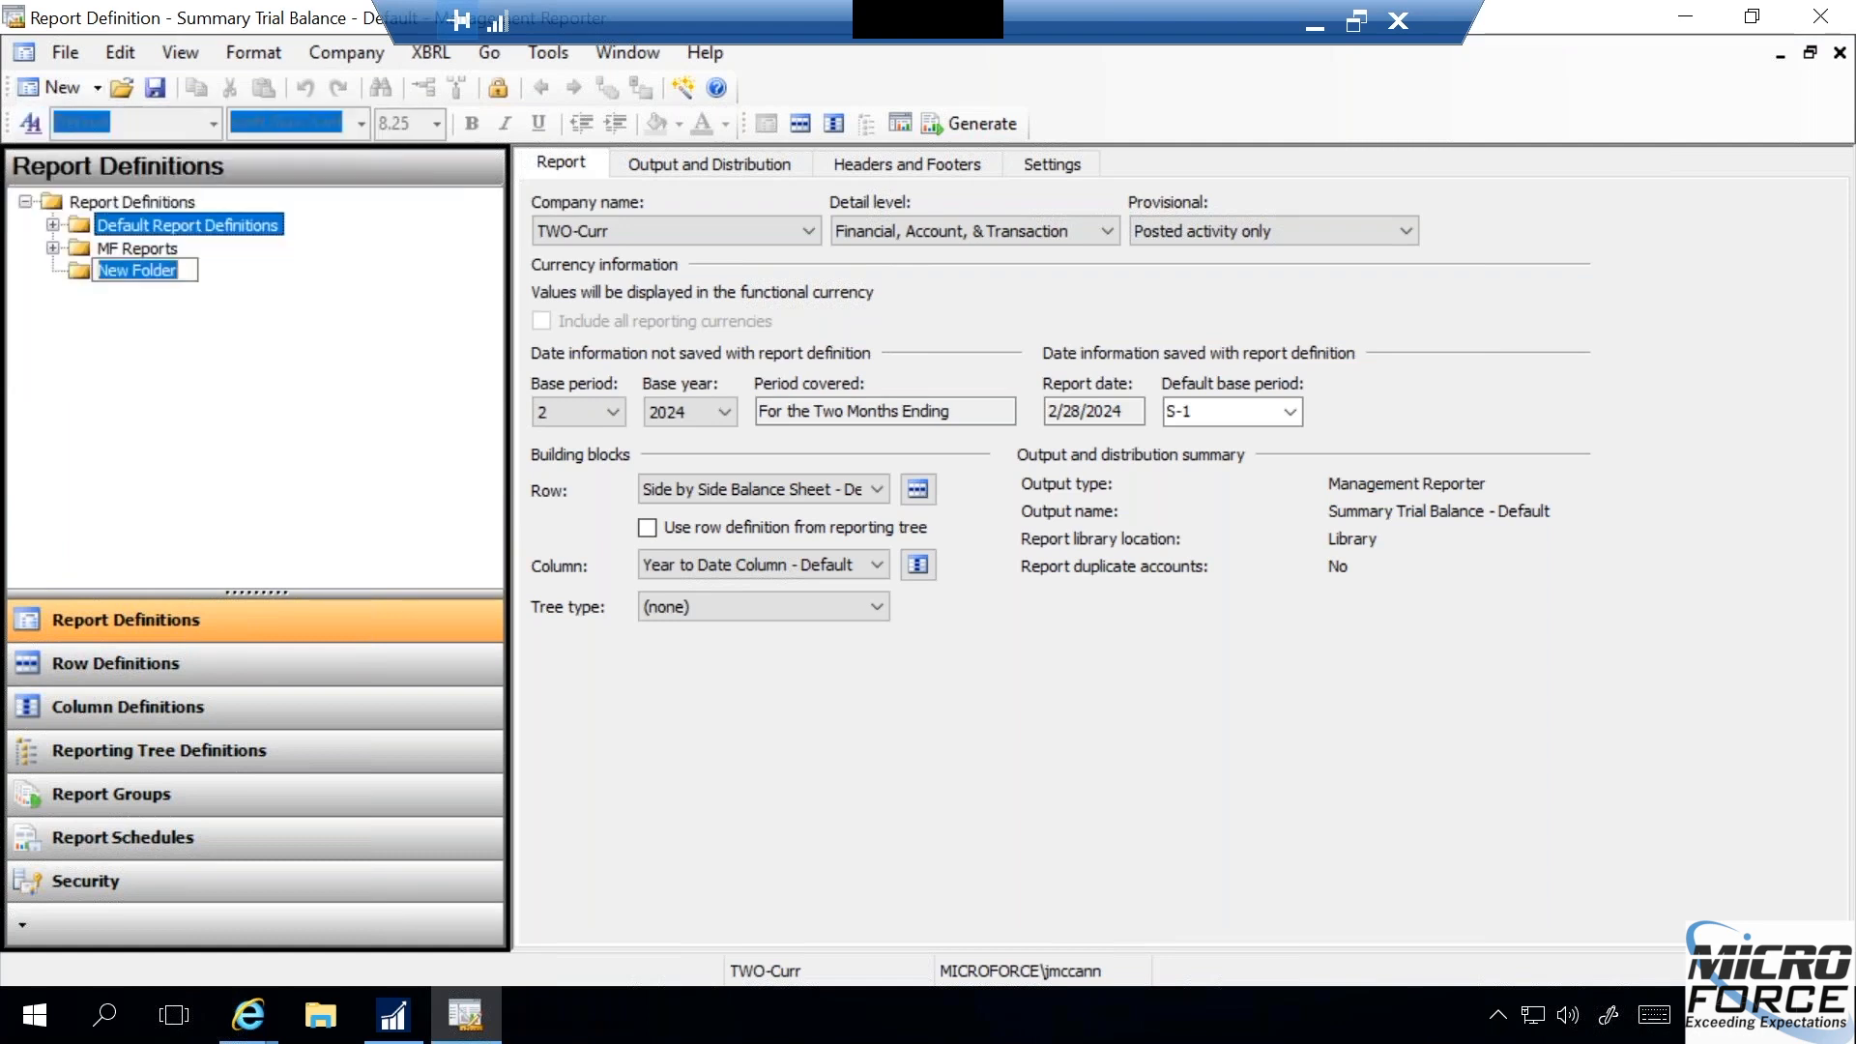
type("Ims")
key("BackSpace")
key("BackSpace")
key("BackSpace")
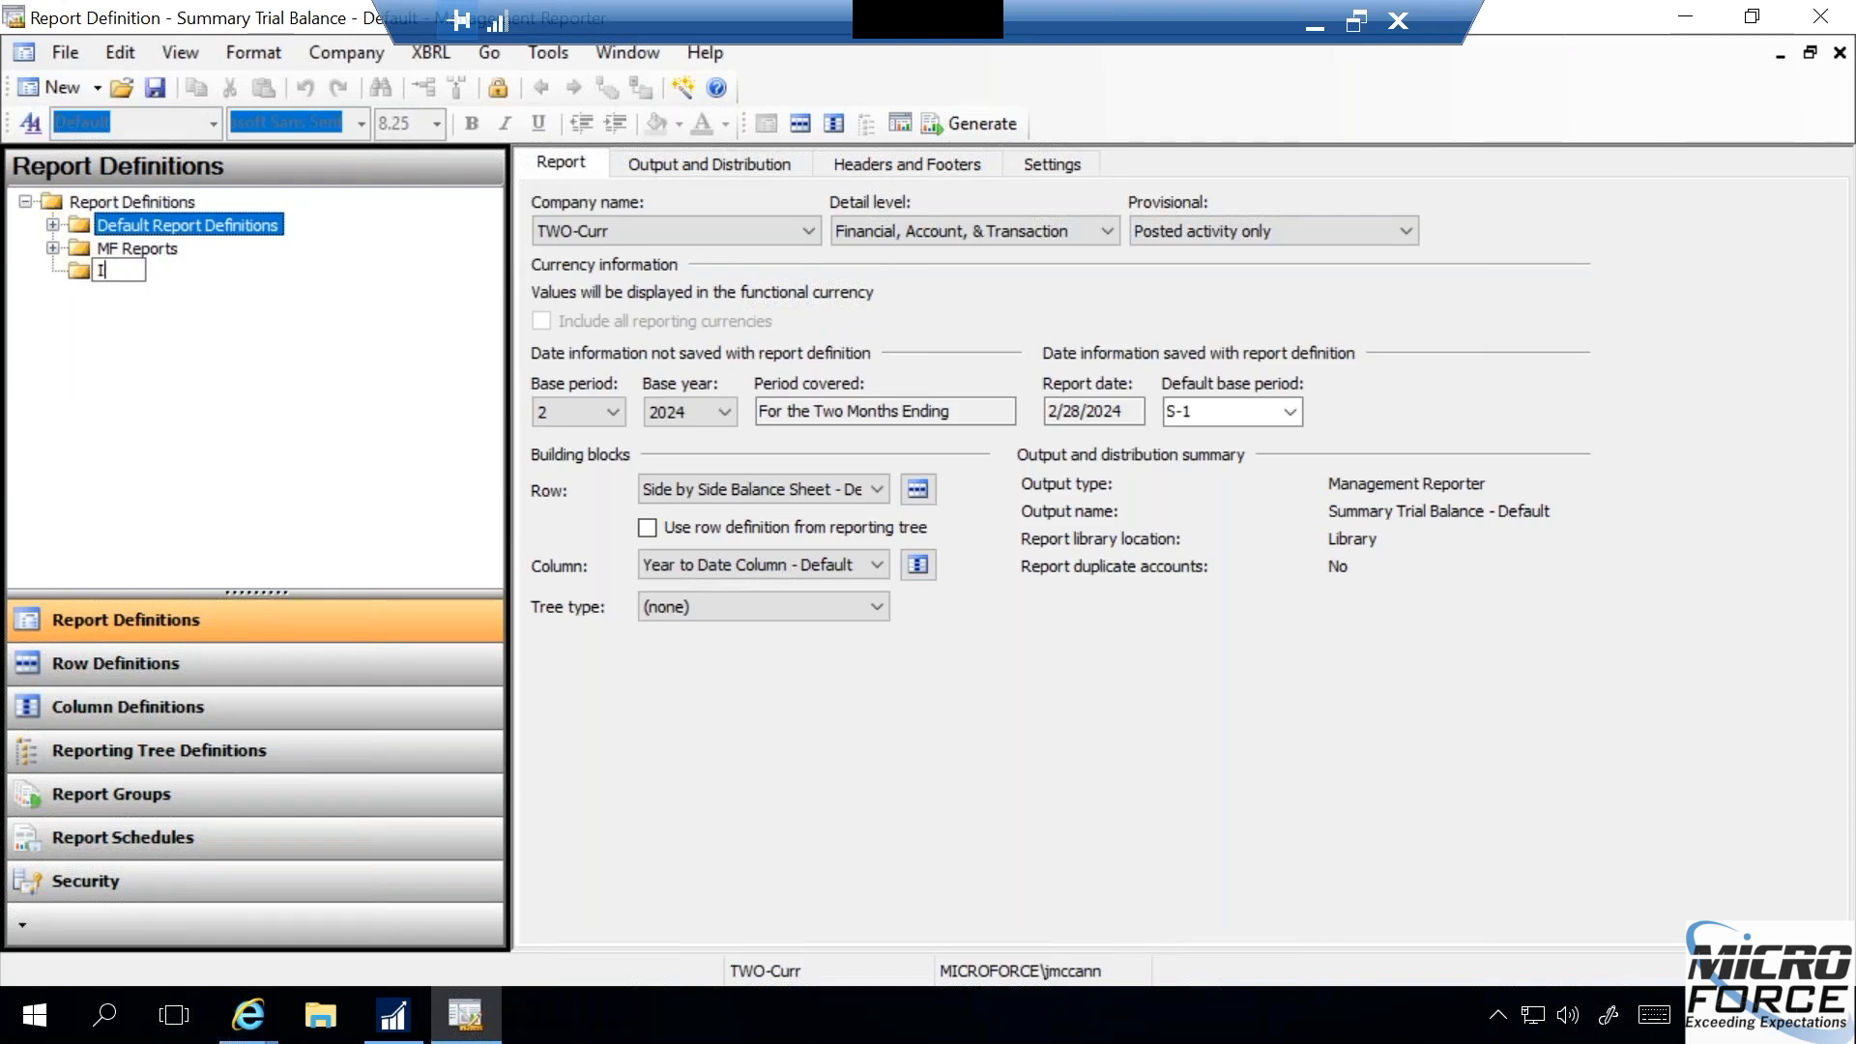
type("Jims Reports")
key("Return")
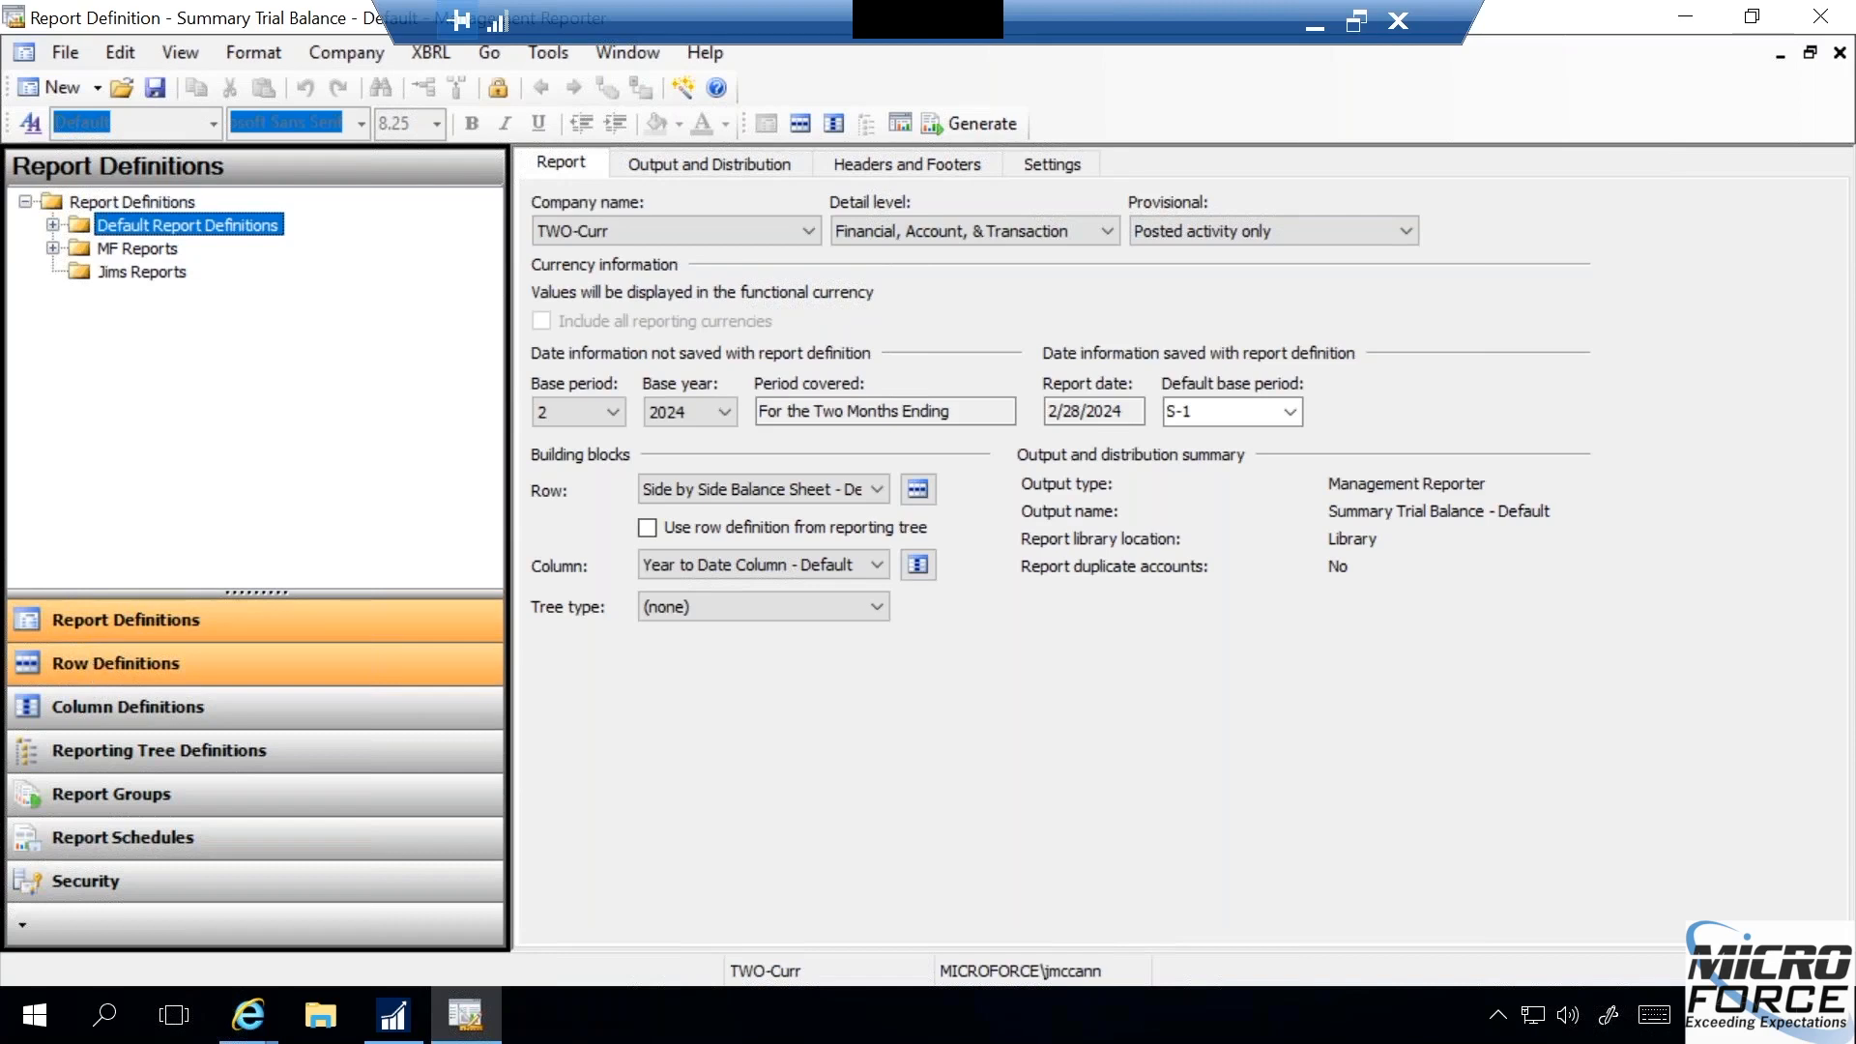
- Look over the row definitions list, return to the report definitions, and review the actions available for the MF Reports folder
left_click(94, 669)
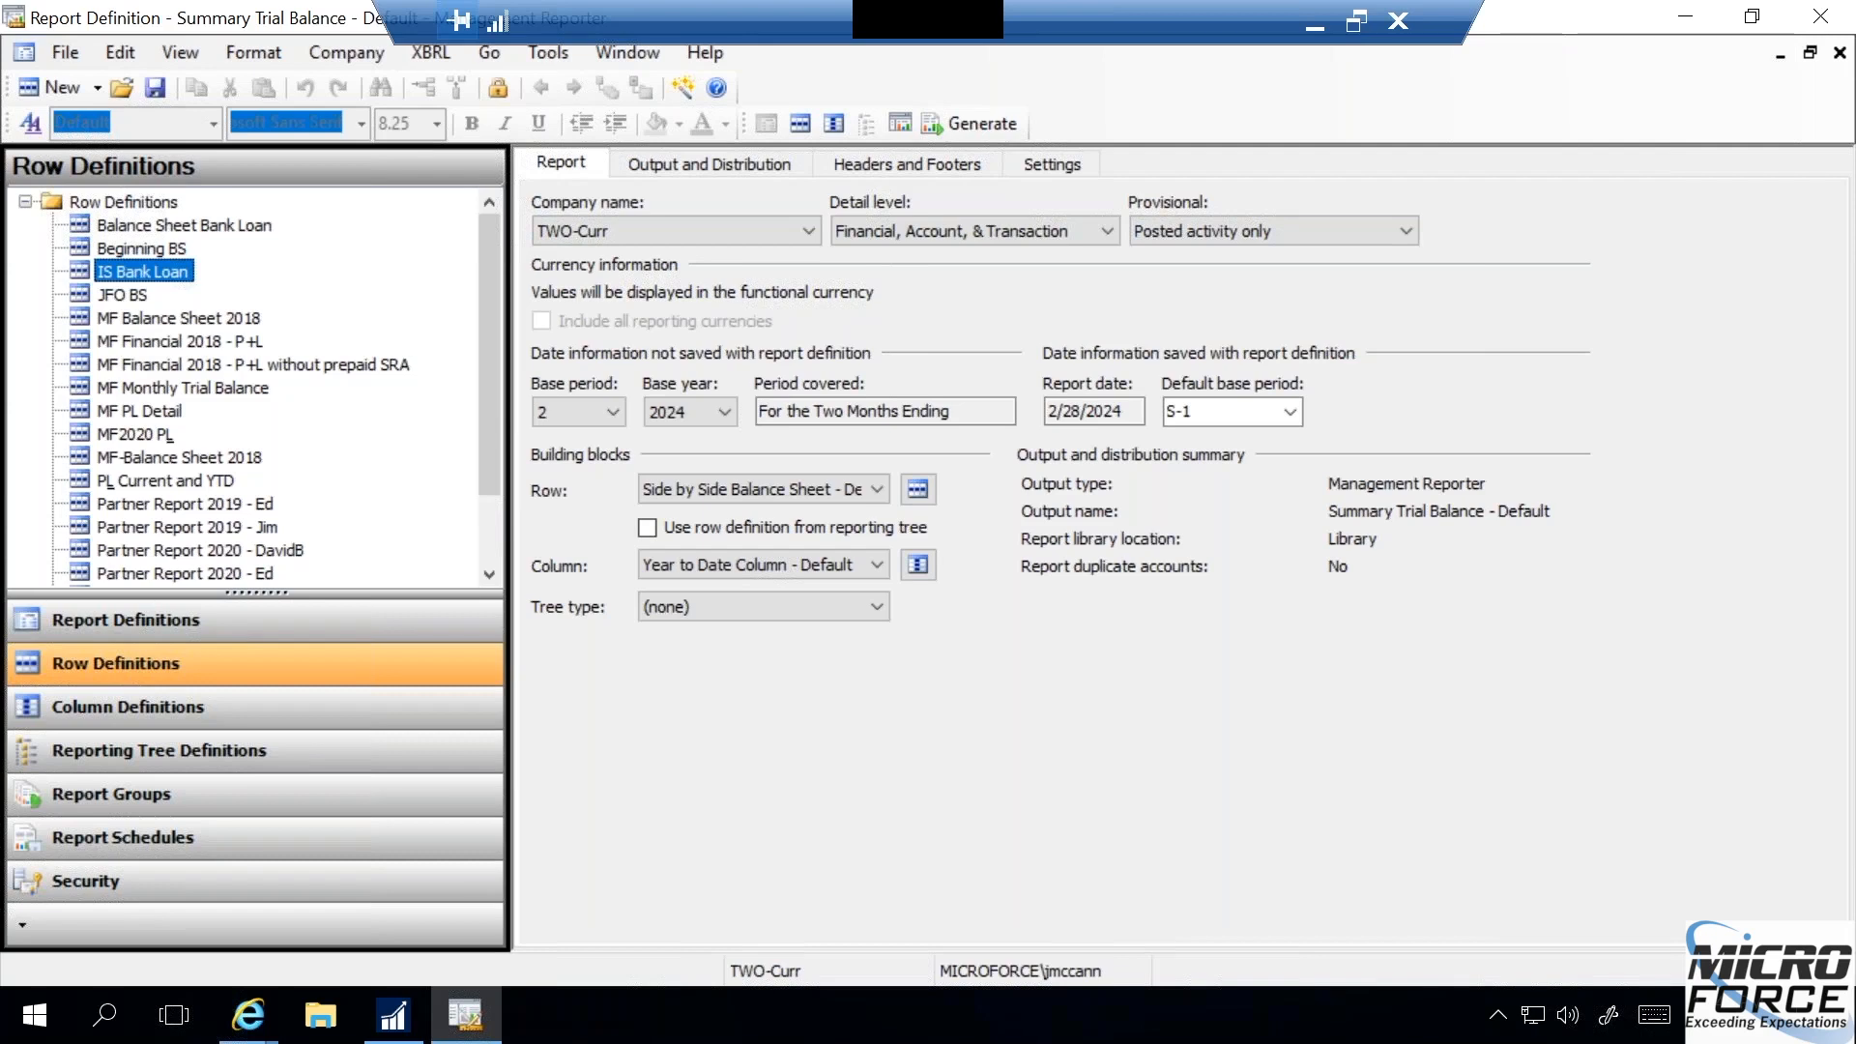
left_click(20, 203)
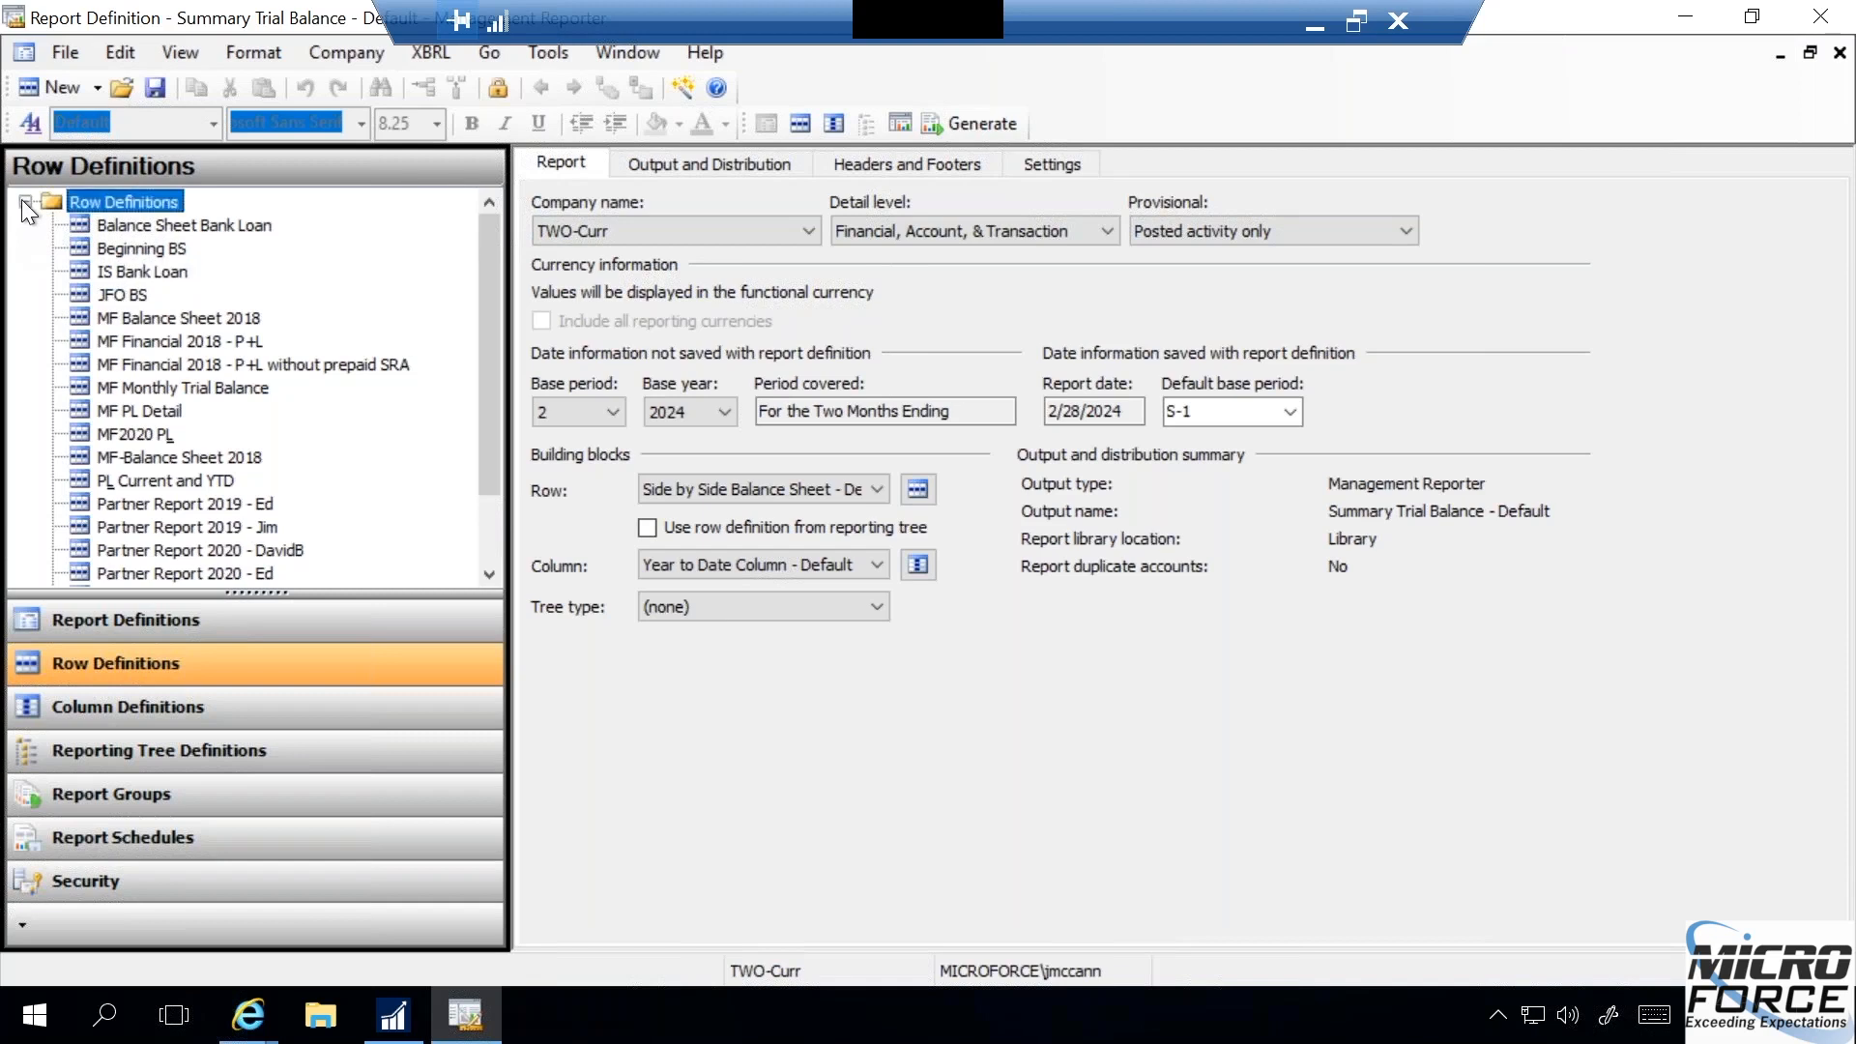
left_click(171, 621)
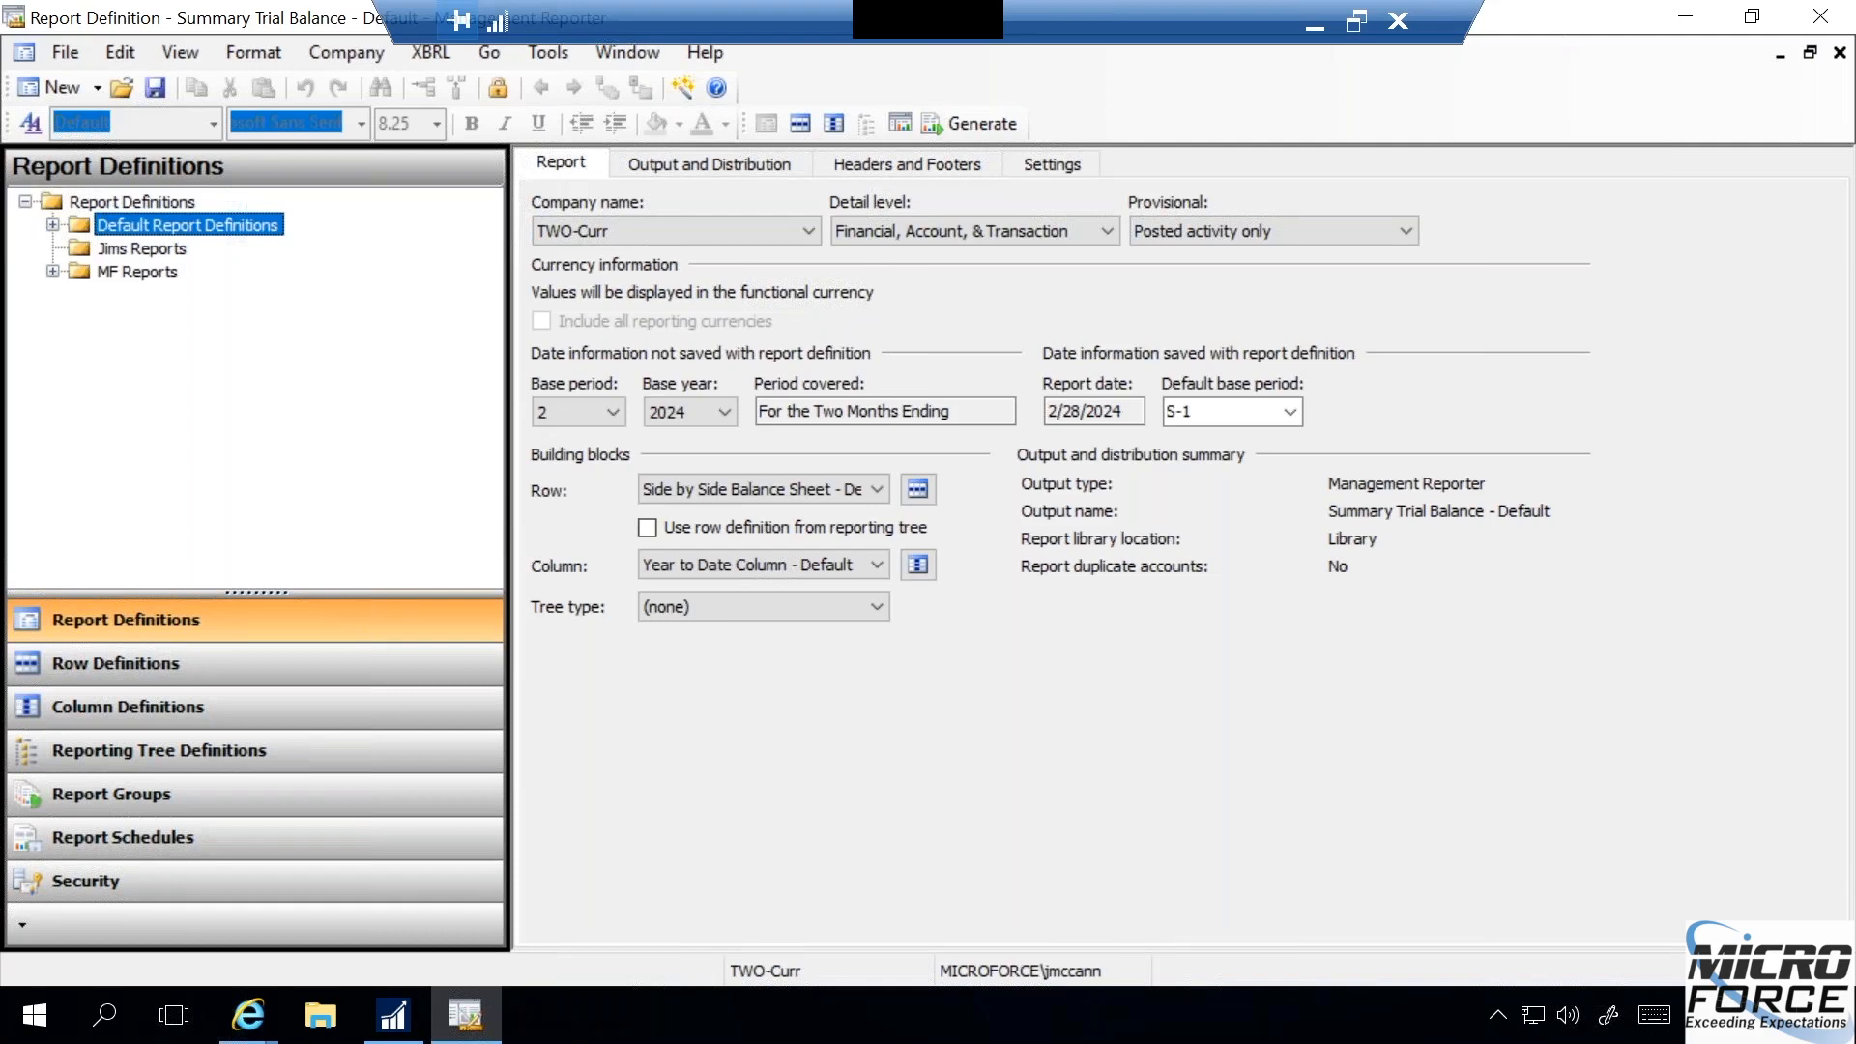
left_click(137, 272)
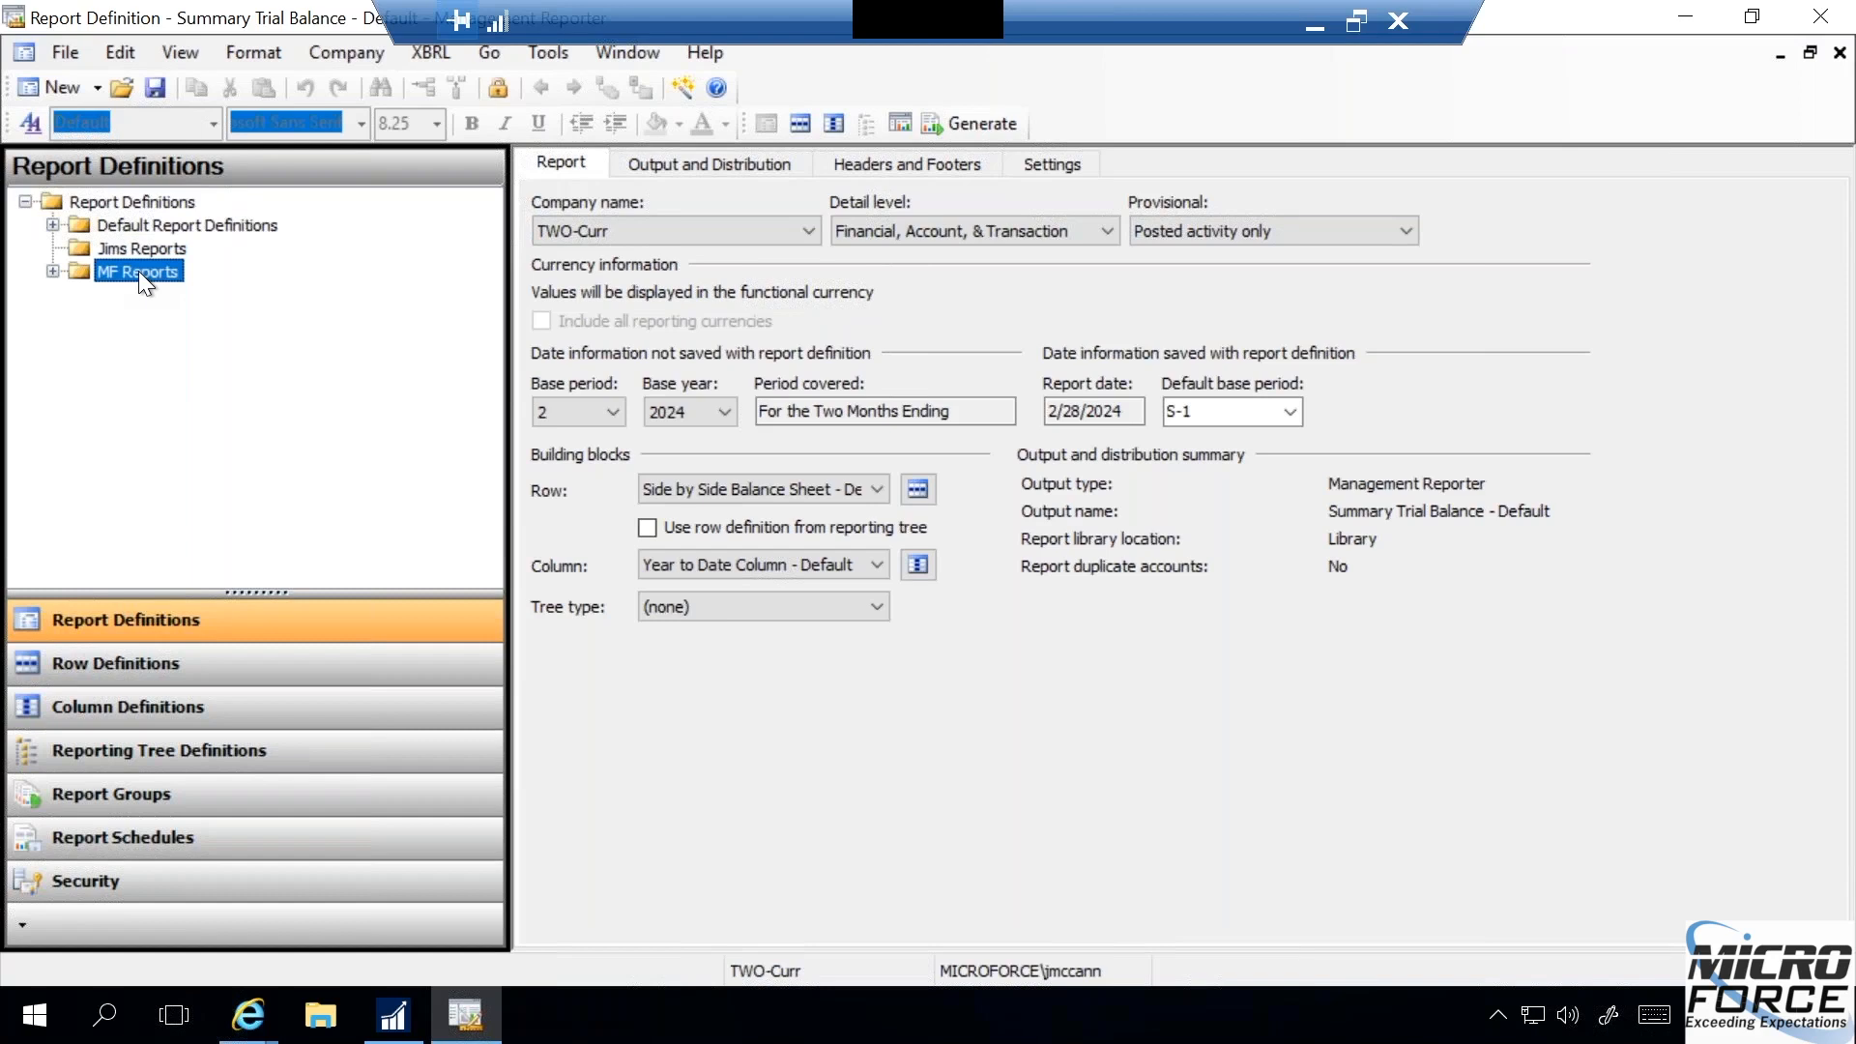
right_click(138, 271)
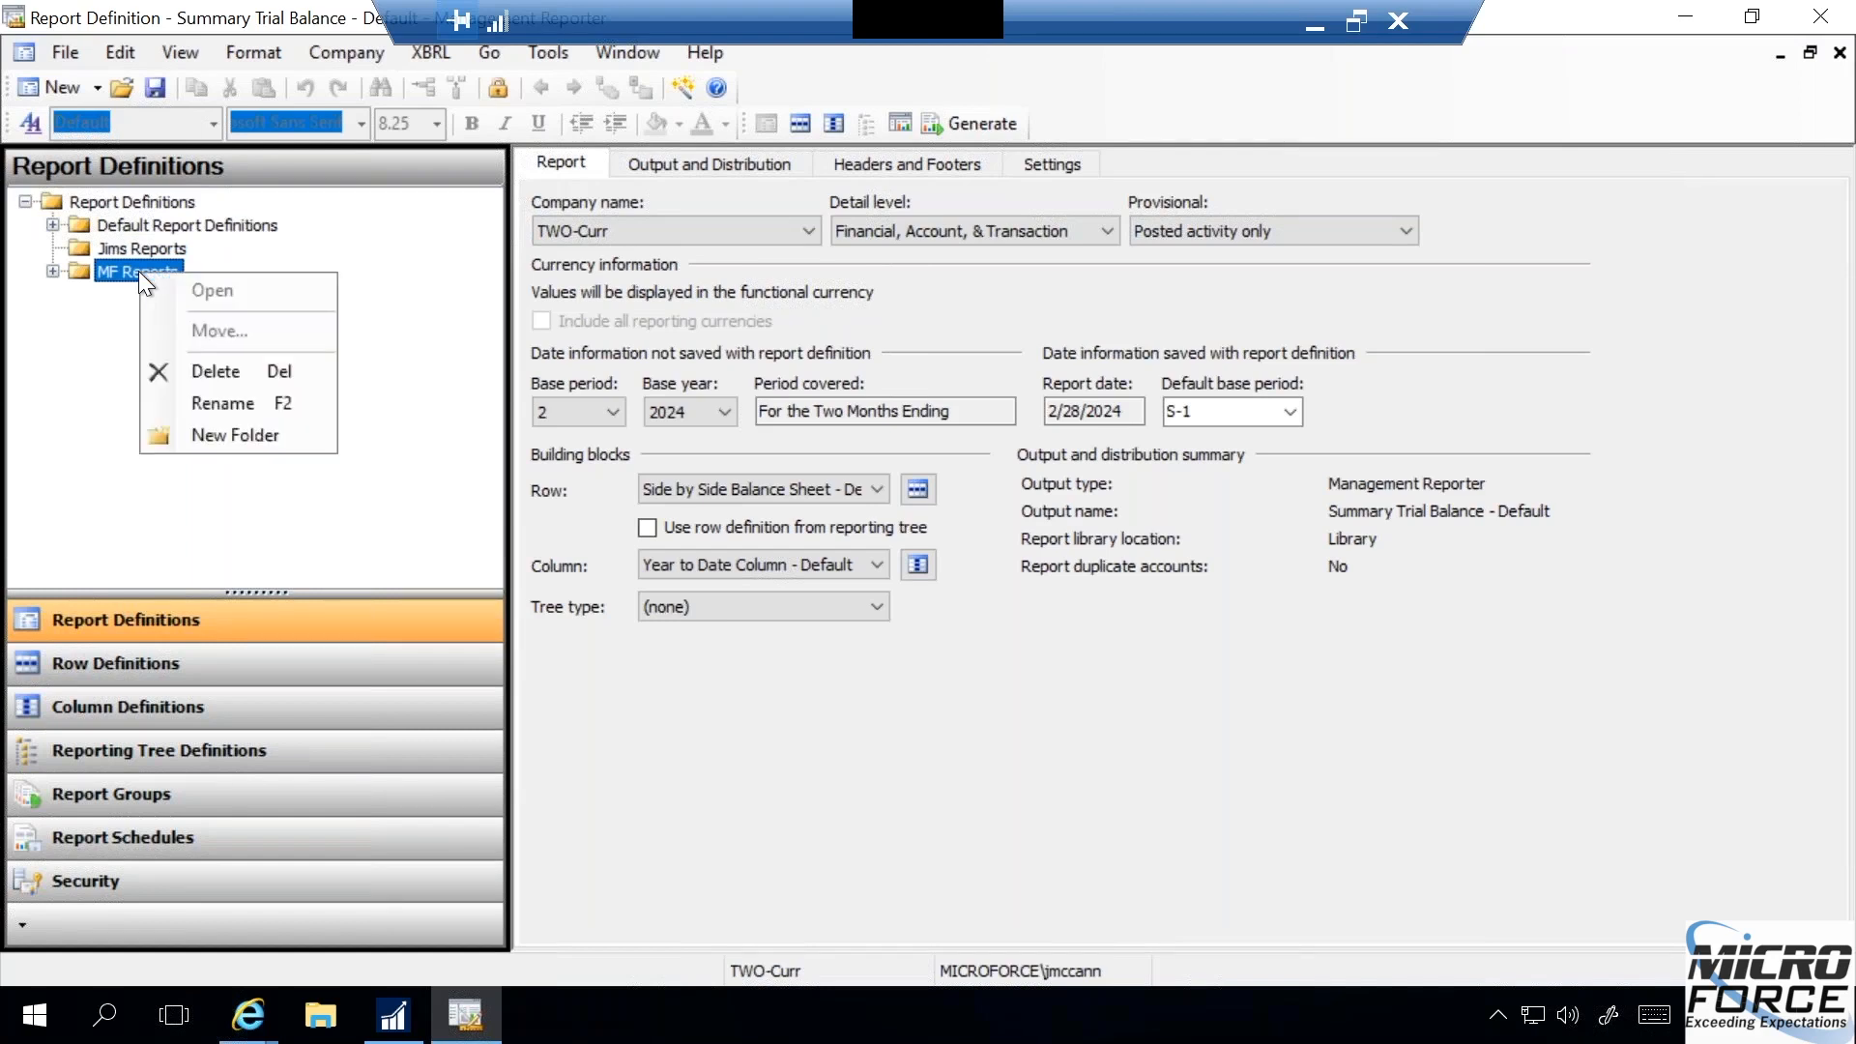
left_click(83, 523)
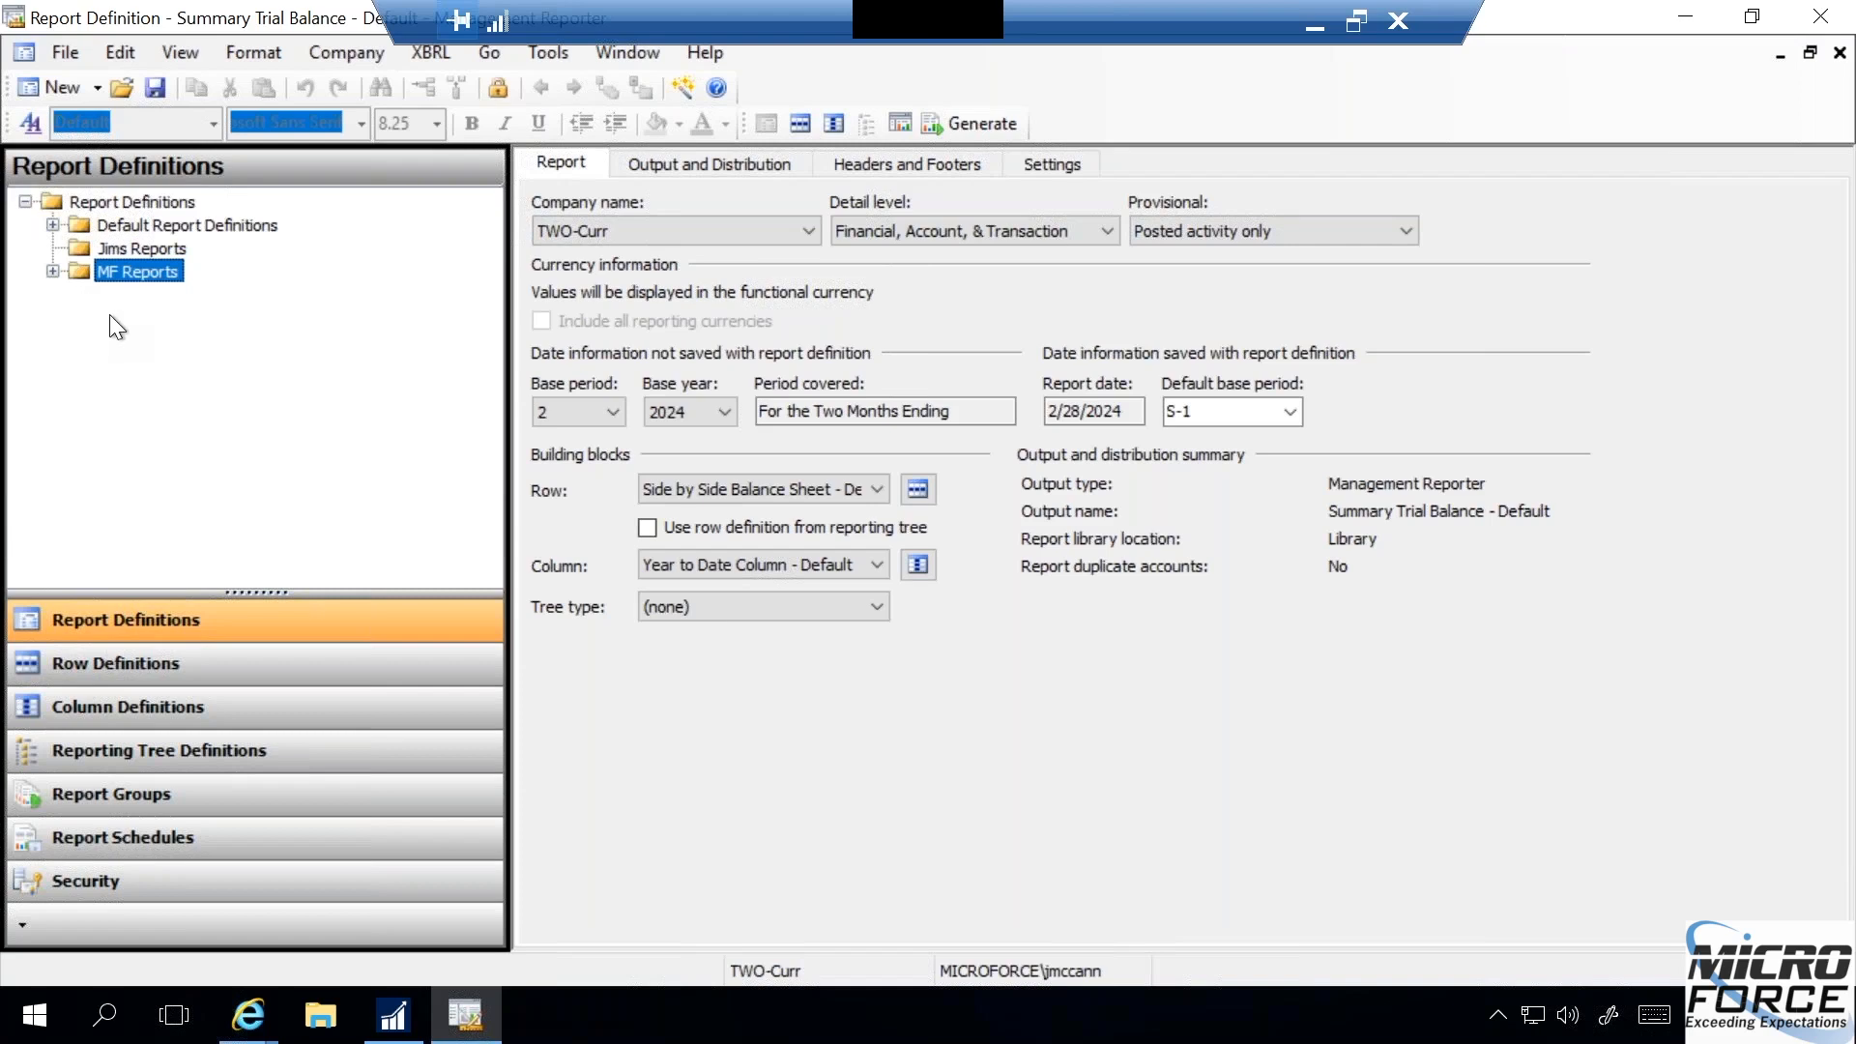
left_click(53, 272)
left_click(53, 271)
left_click(53, 224)
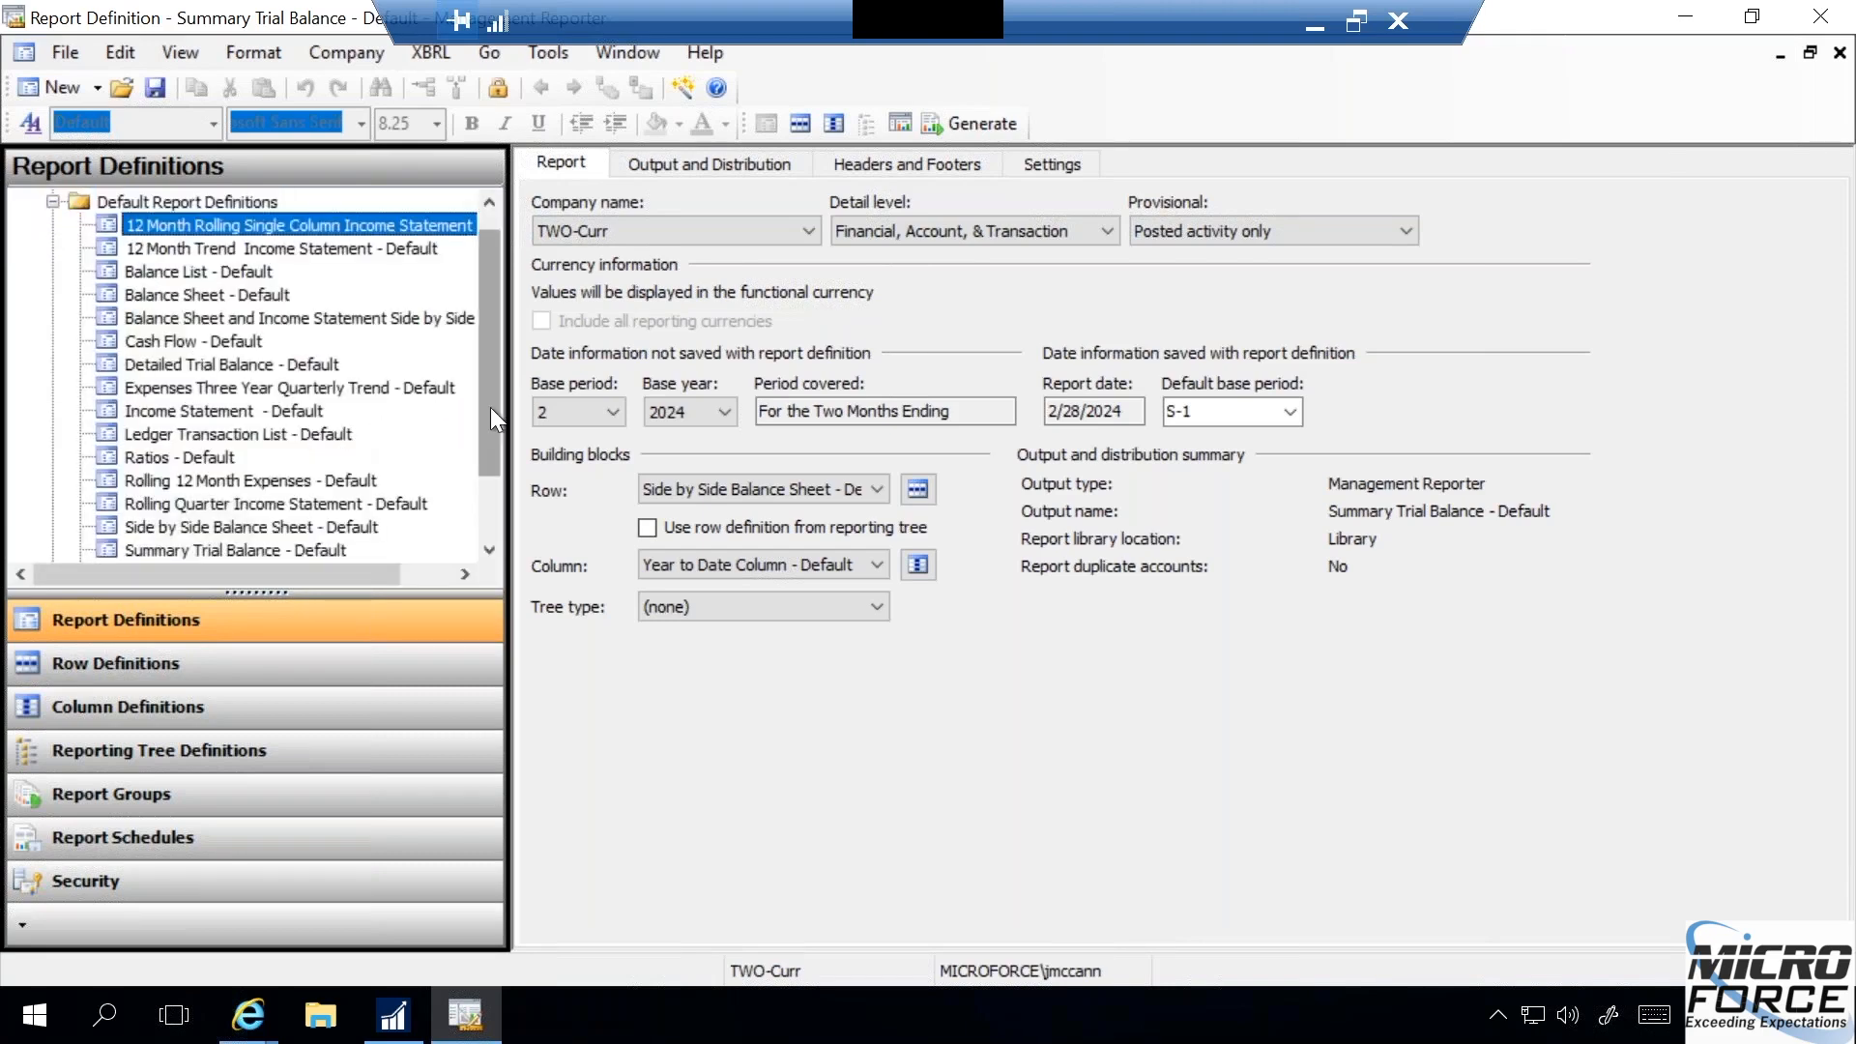
scroll(489, 445, "down", 1)
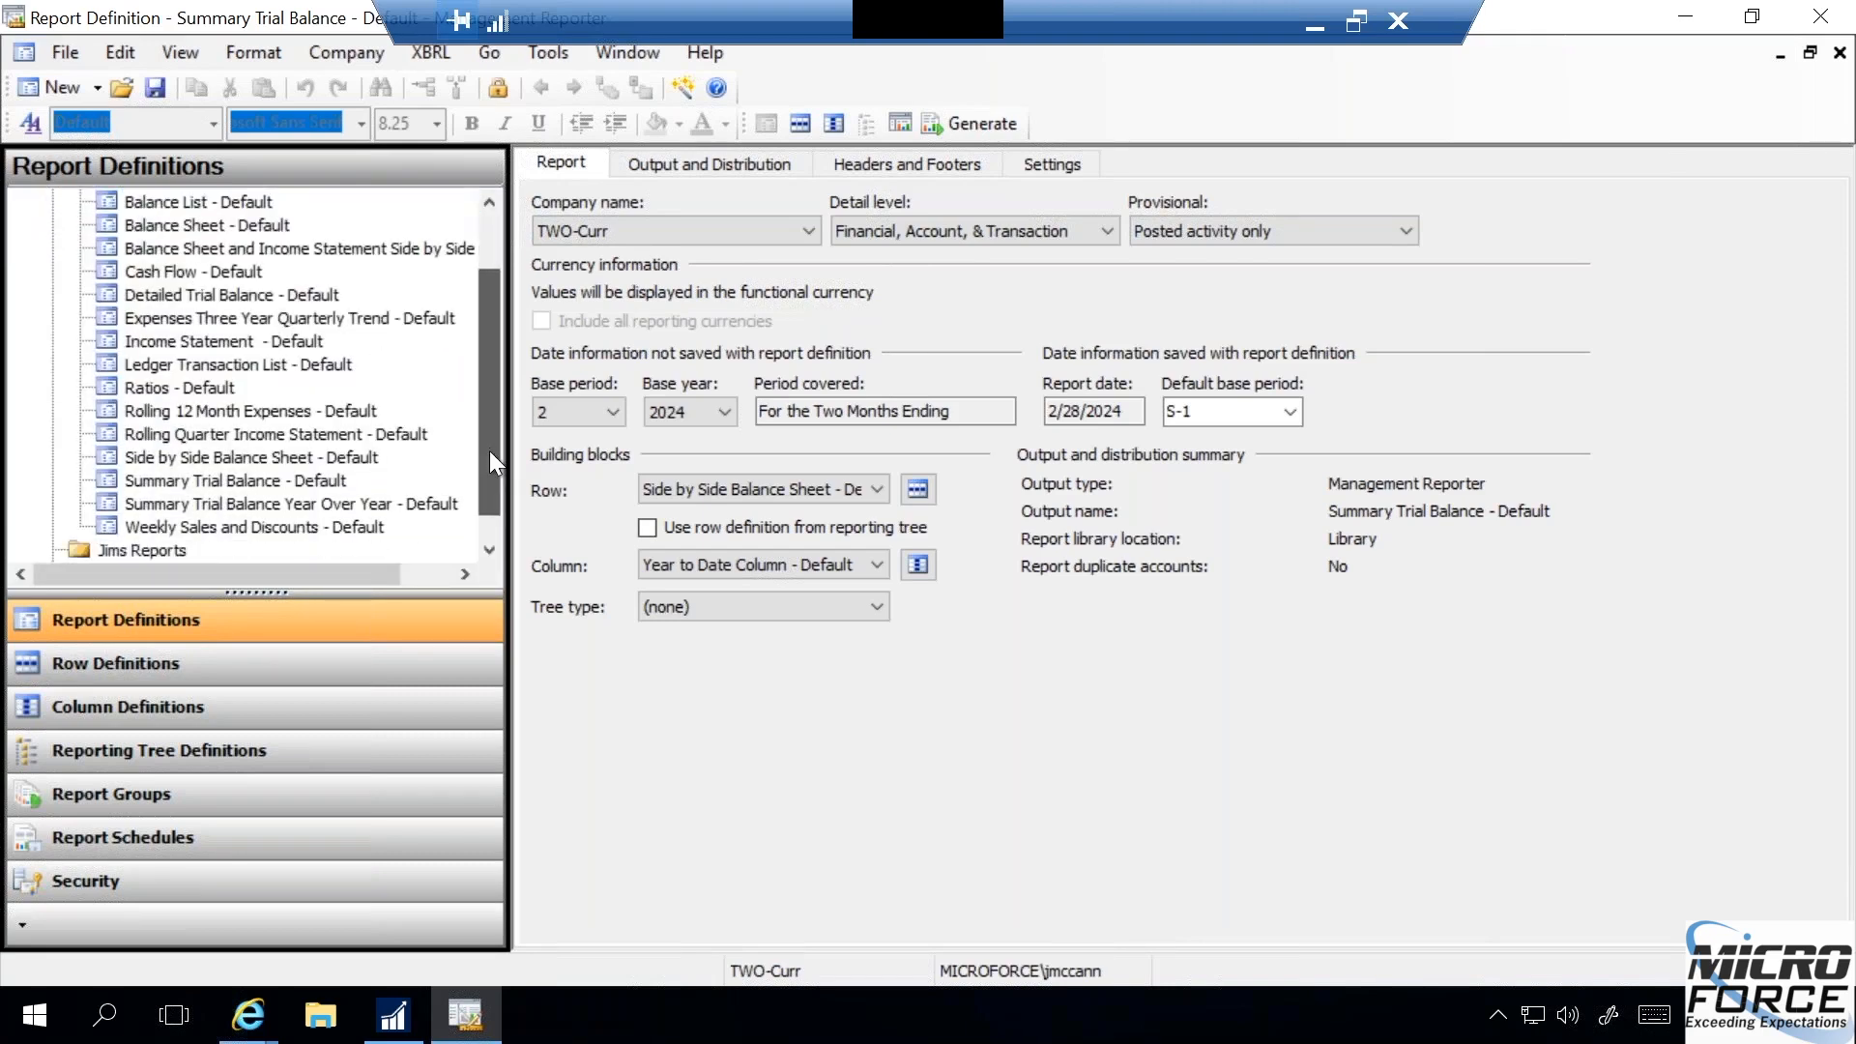
left_click(258, 478)
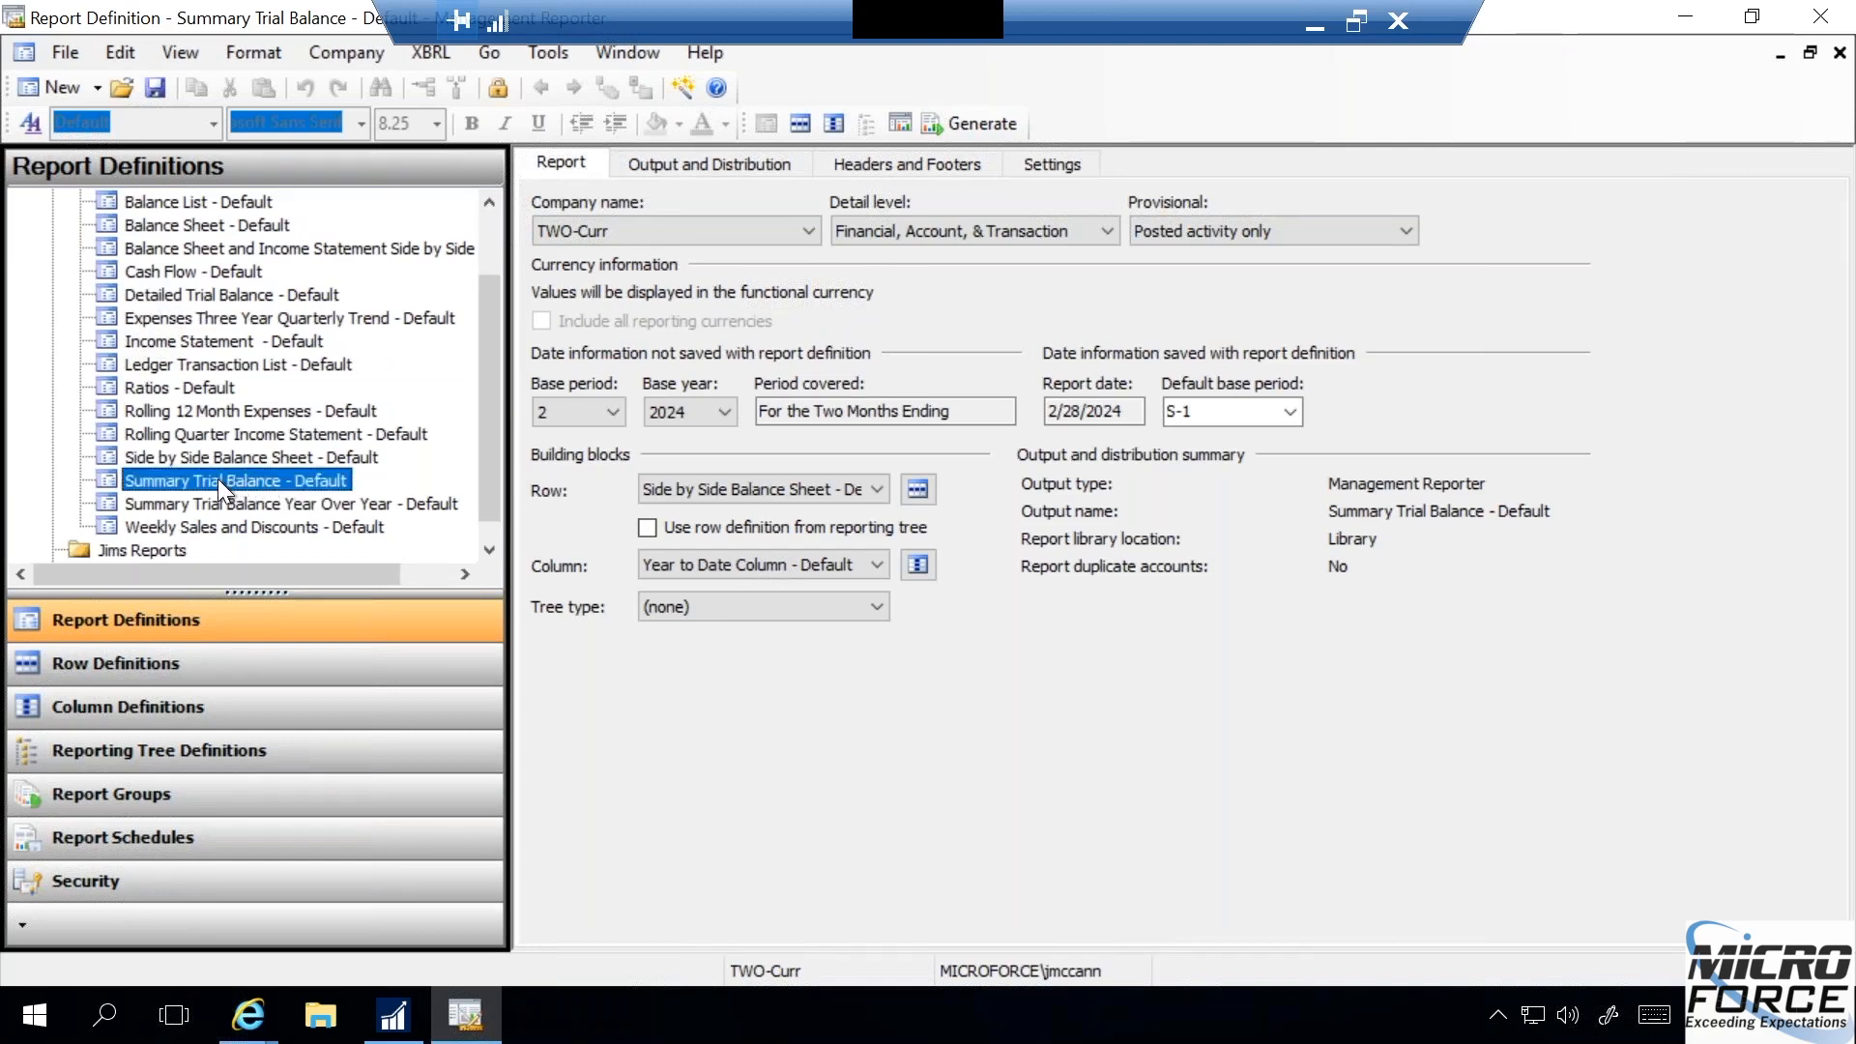
right_click(220, 483)
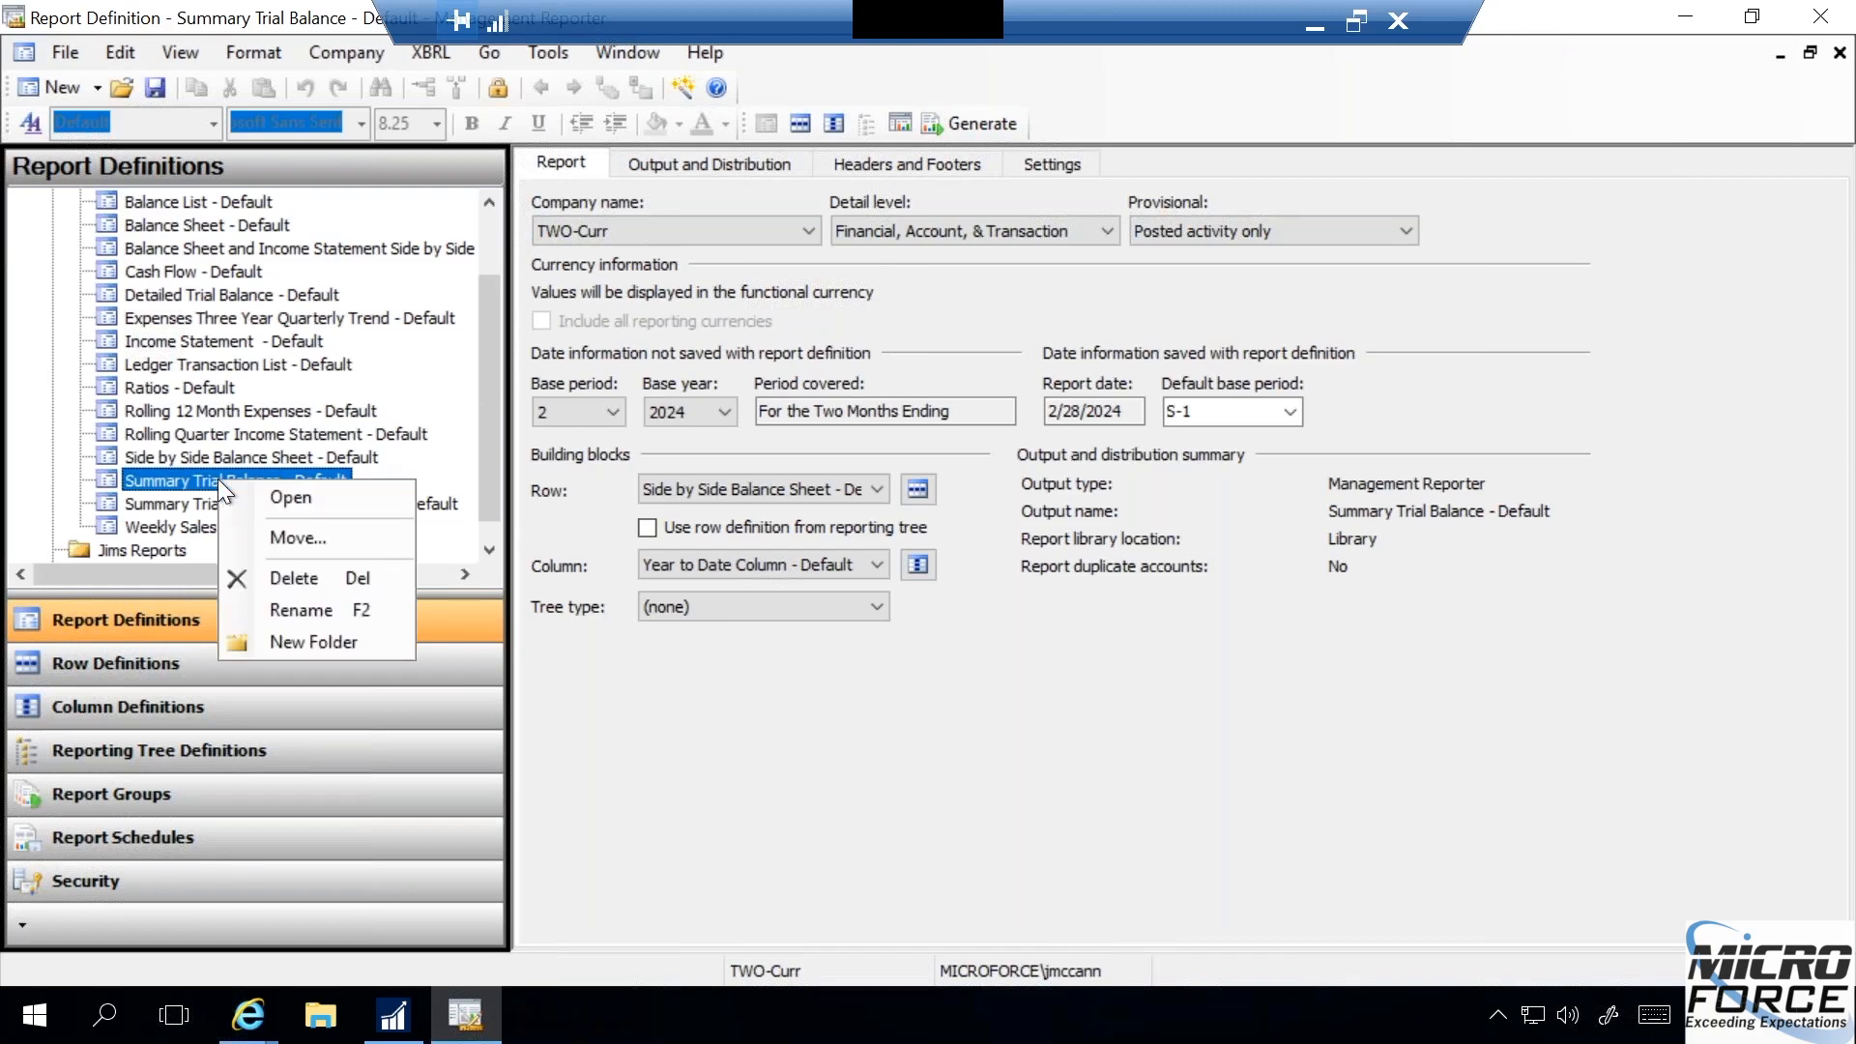
left_click(277, 534)
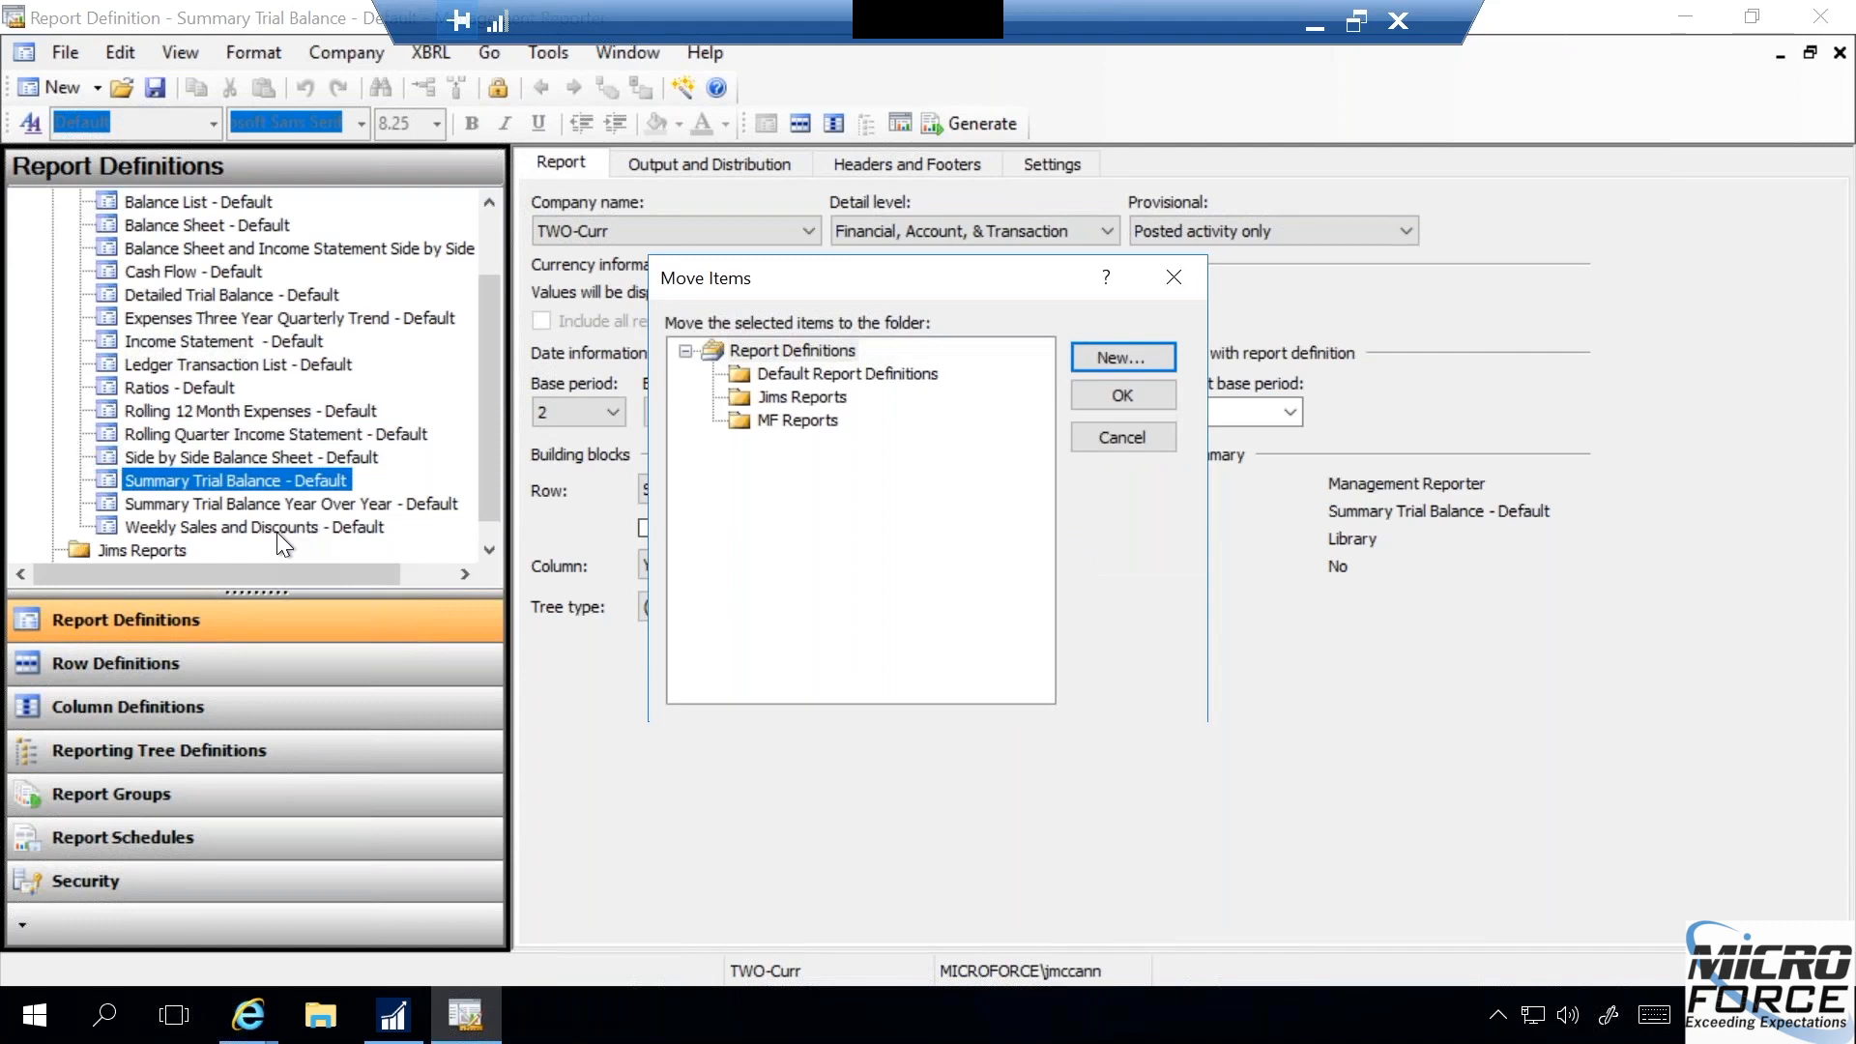
left_click(804, 398)
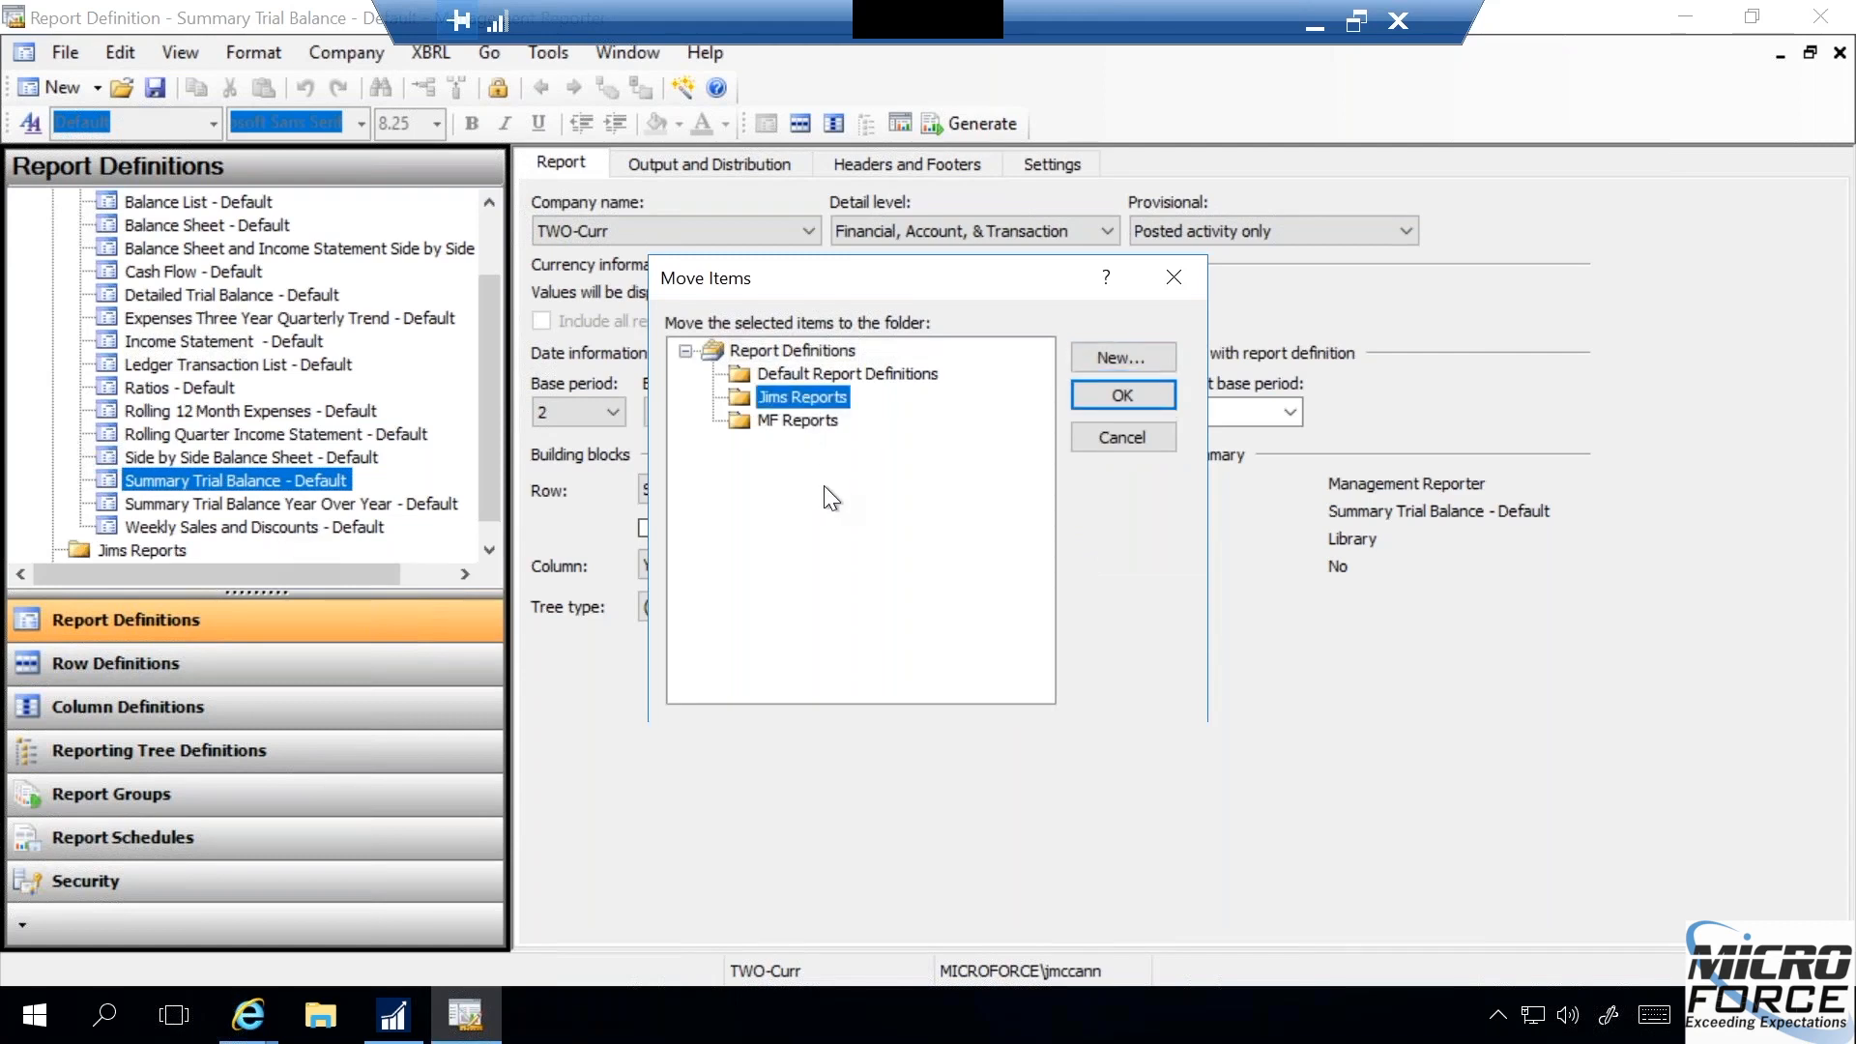
left_click(1102, 438)
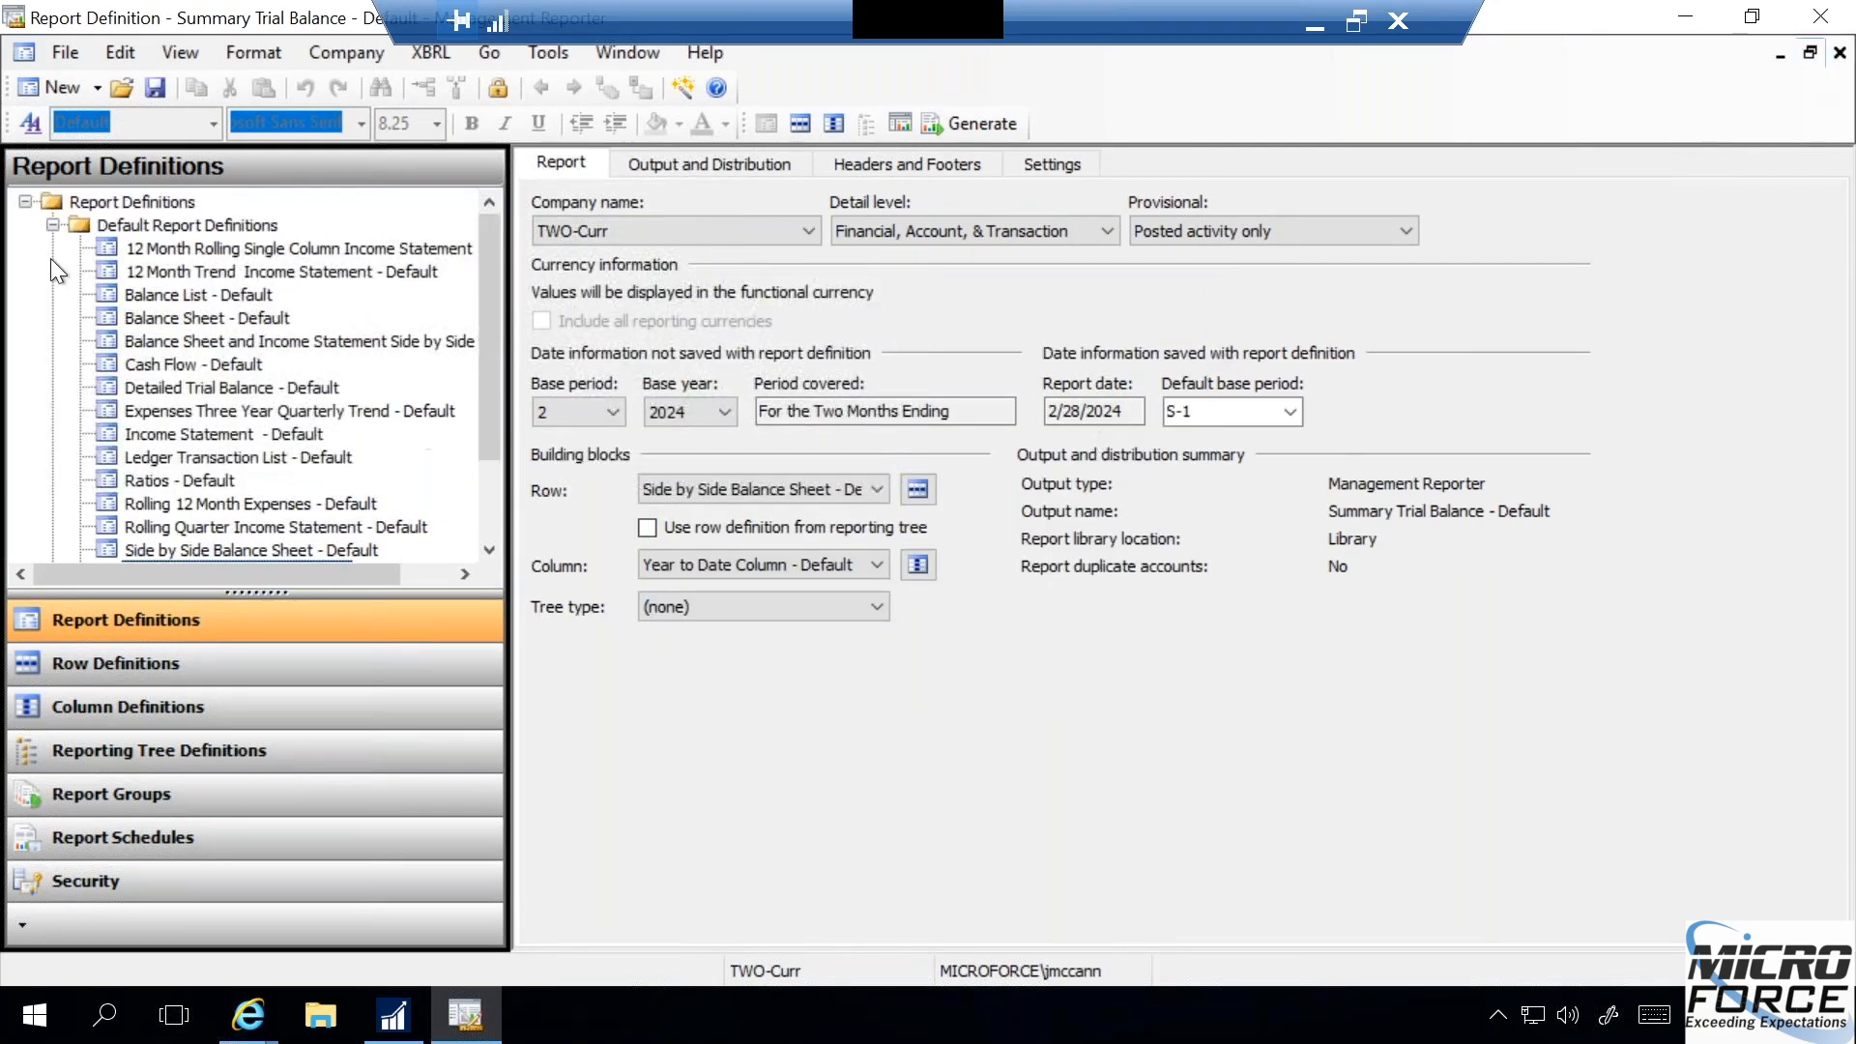
left_click(52, 224)
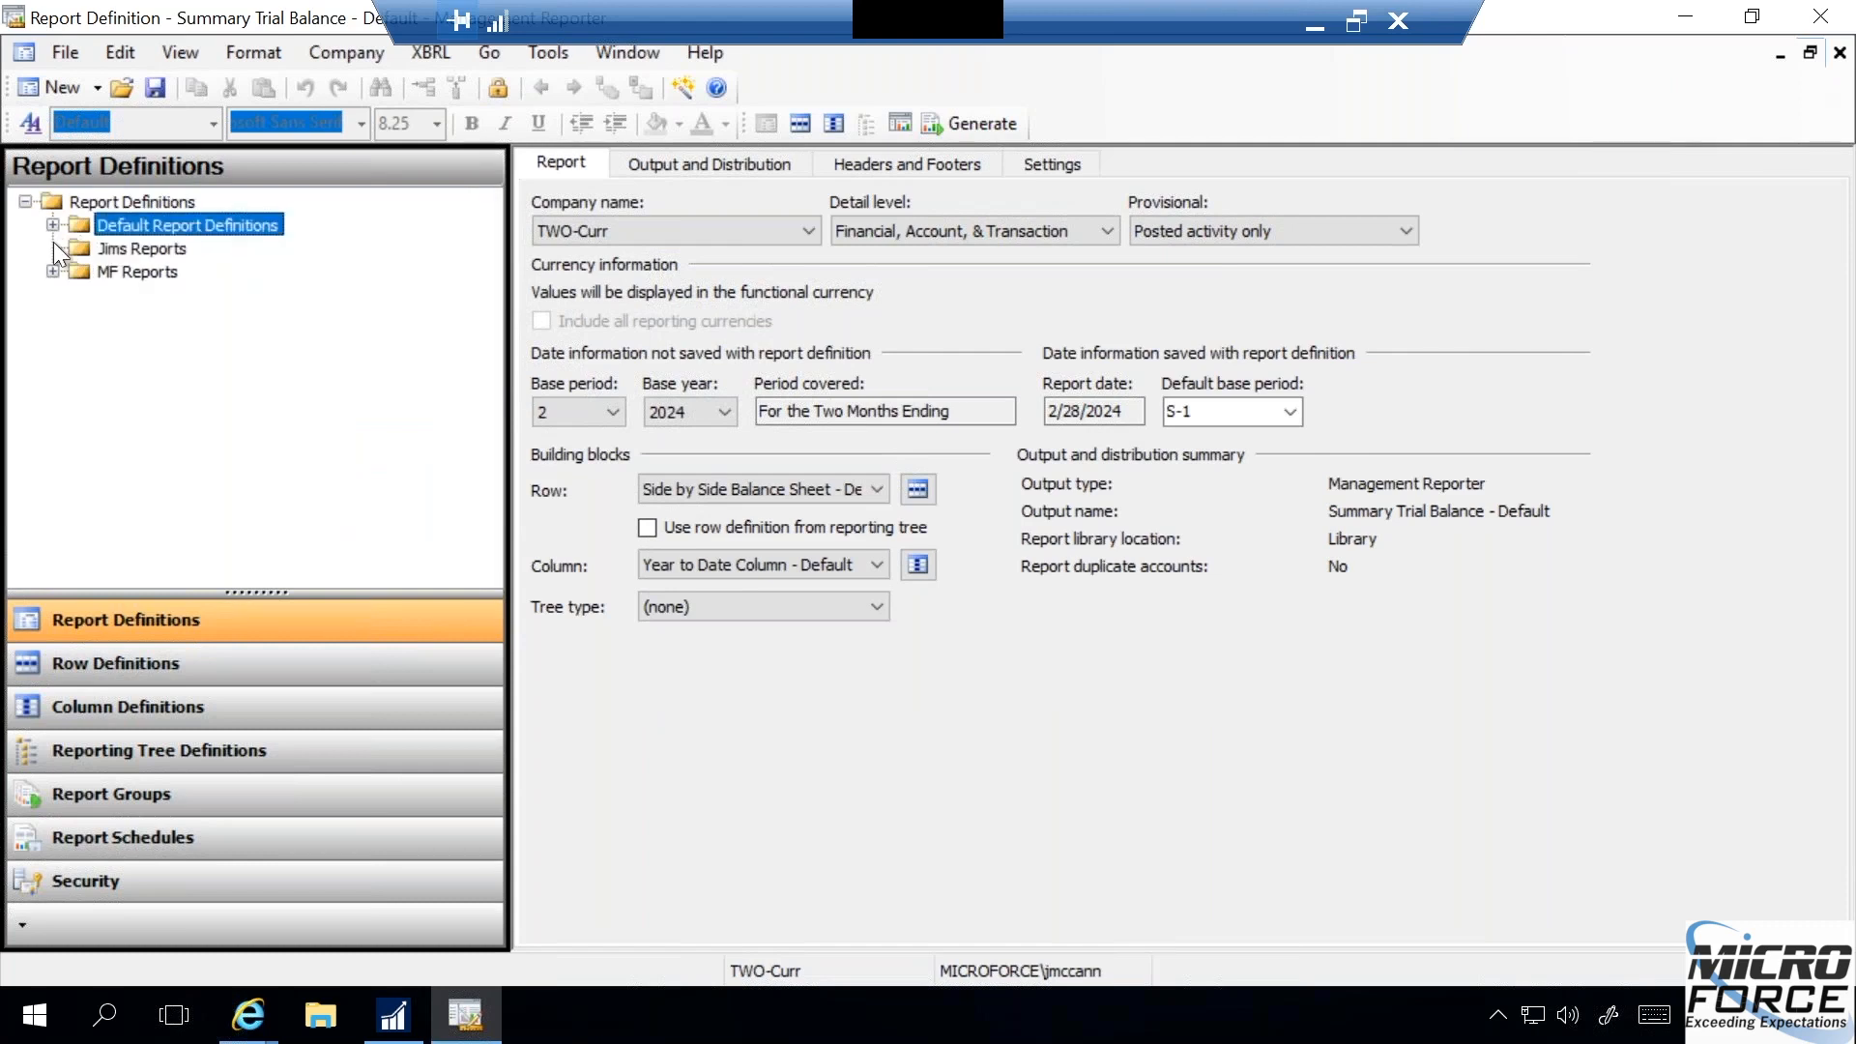
- Save a copy of the open Summary Trial Balance report definition, replacing "Default" in its name with the owner's first name
left_click(141, 248)
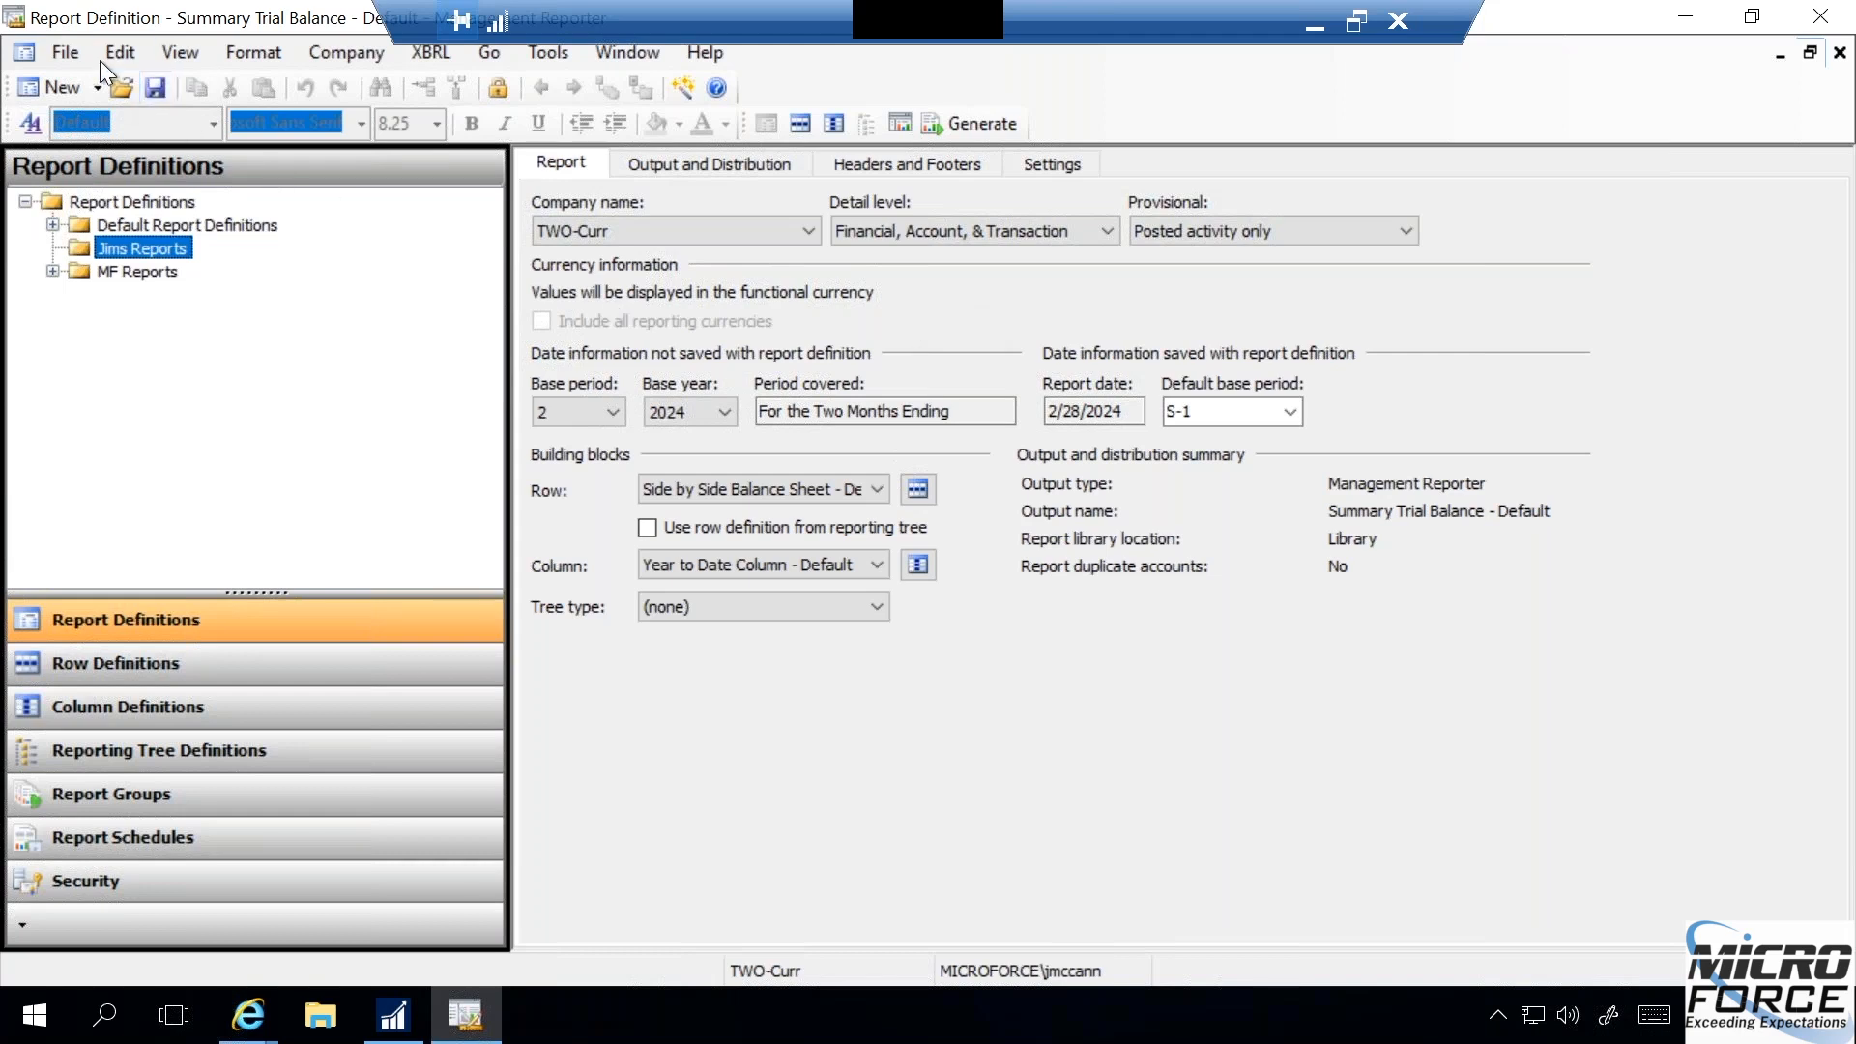
left_click(74, 48)
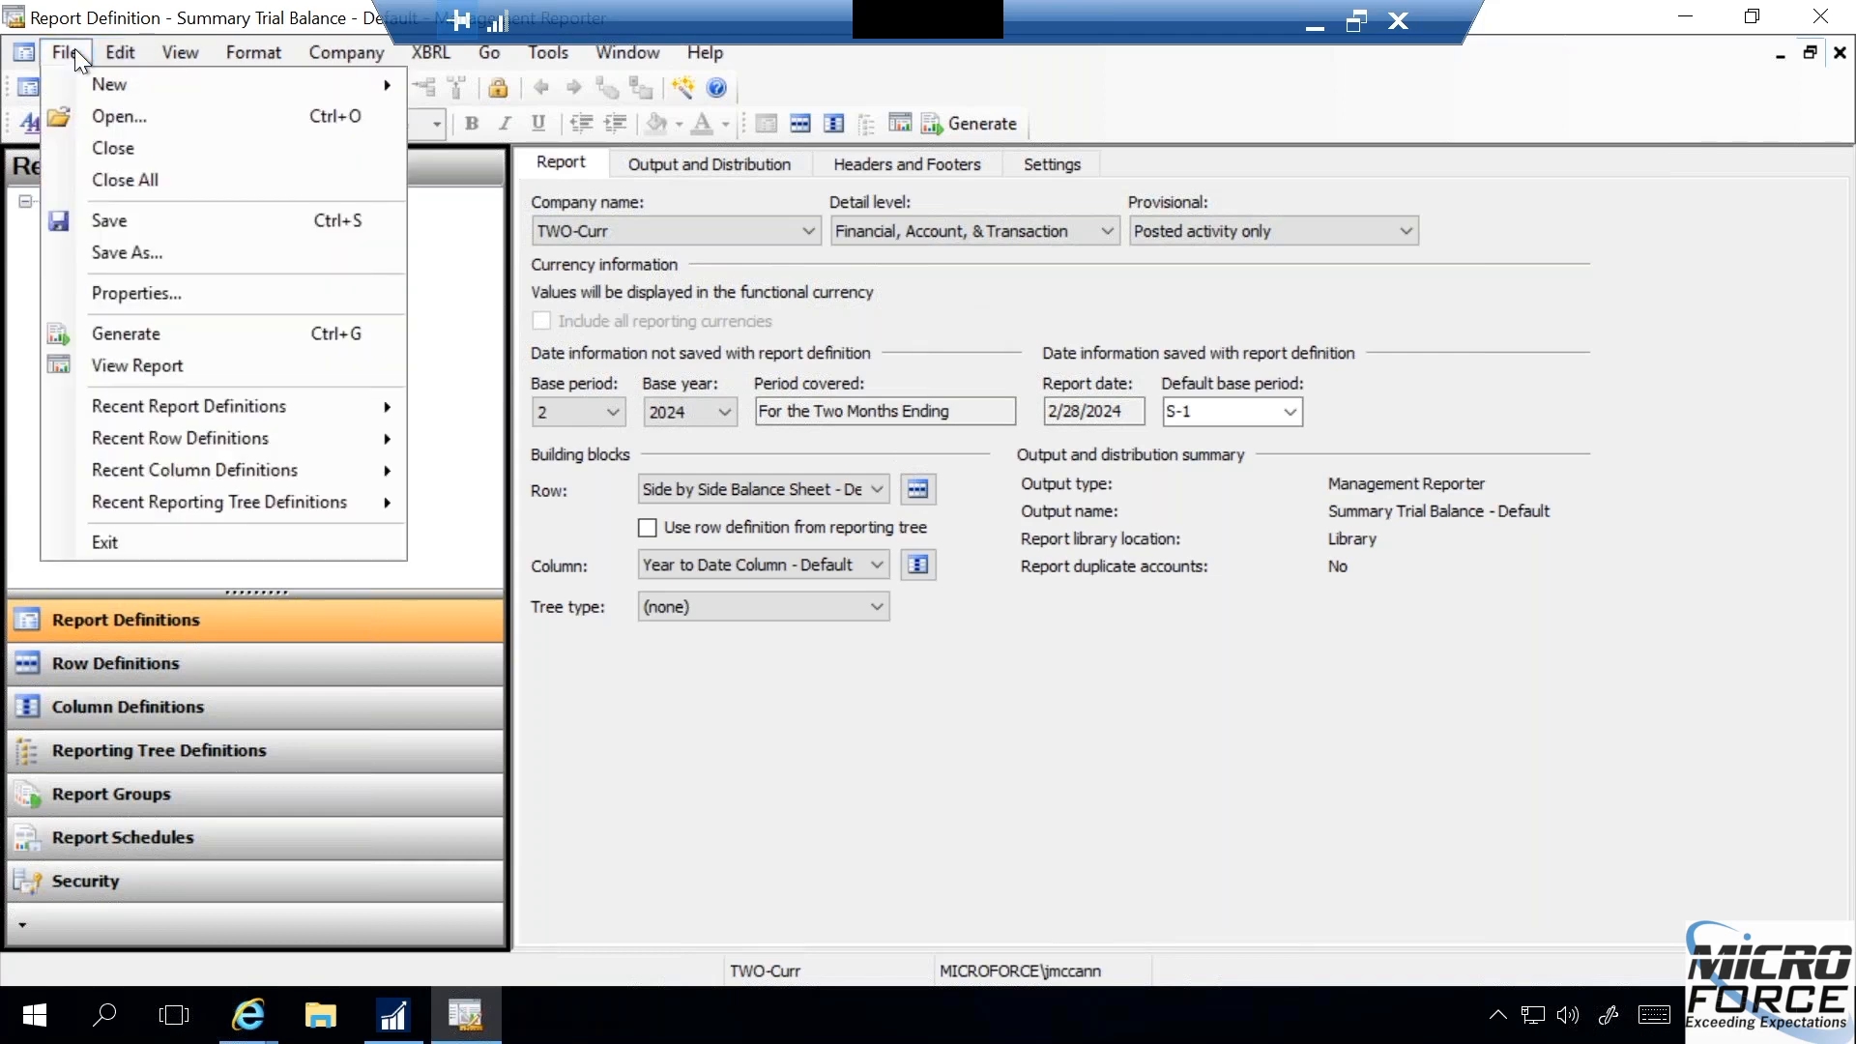
left_click(137, 247)
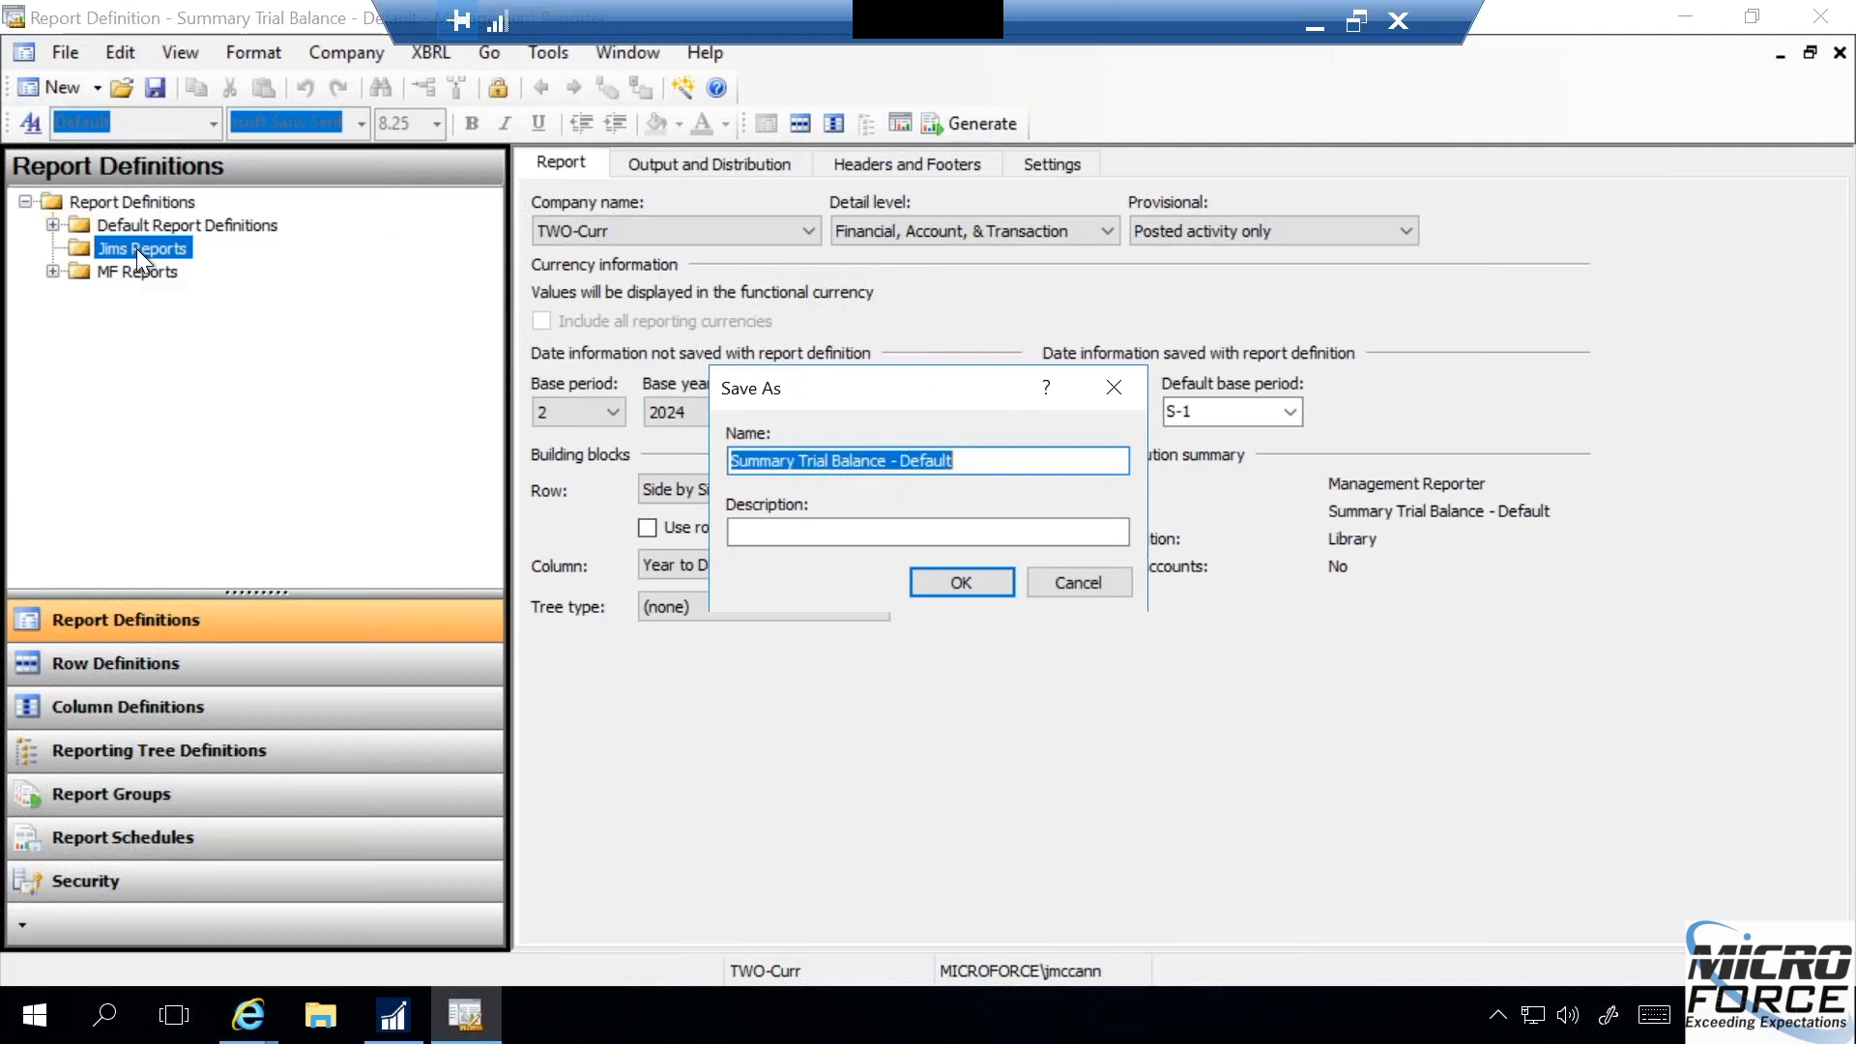
left_click(968, 468)
key("BackSpace")
key("BackSpace")
key("BackSpace")
key("BackSpace")
key("BackSpace")
key("BackSpace")
key("BackSpace")
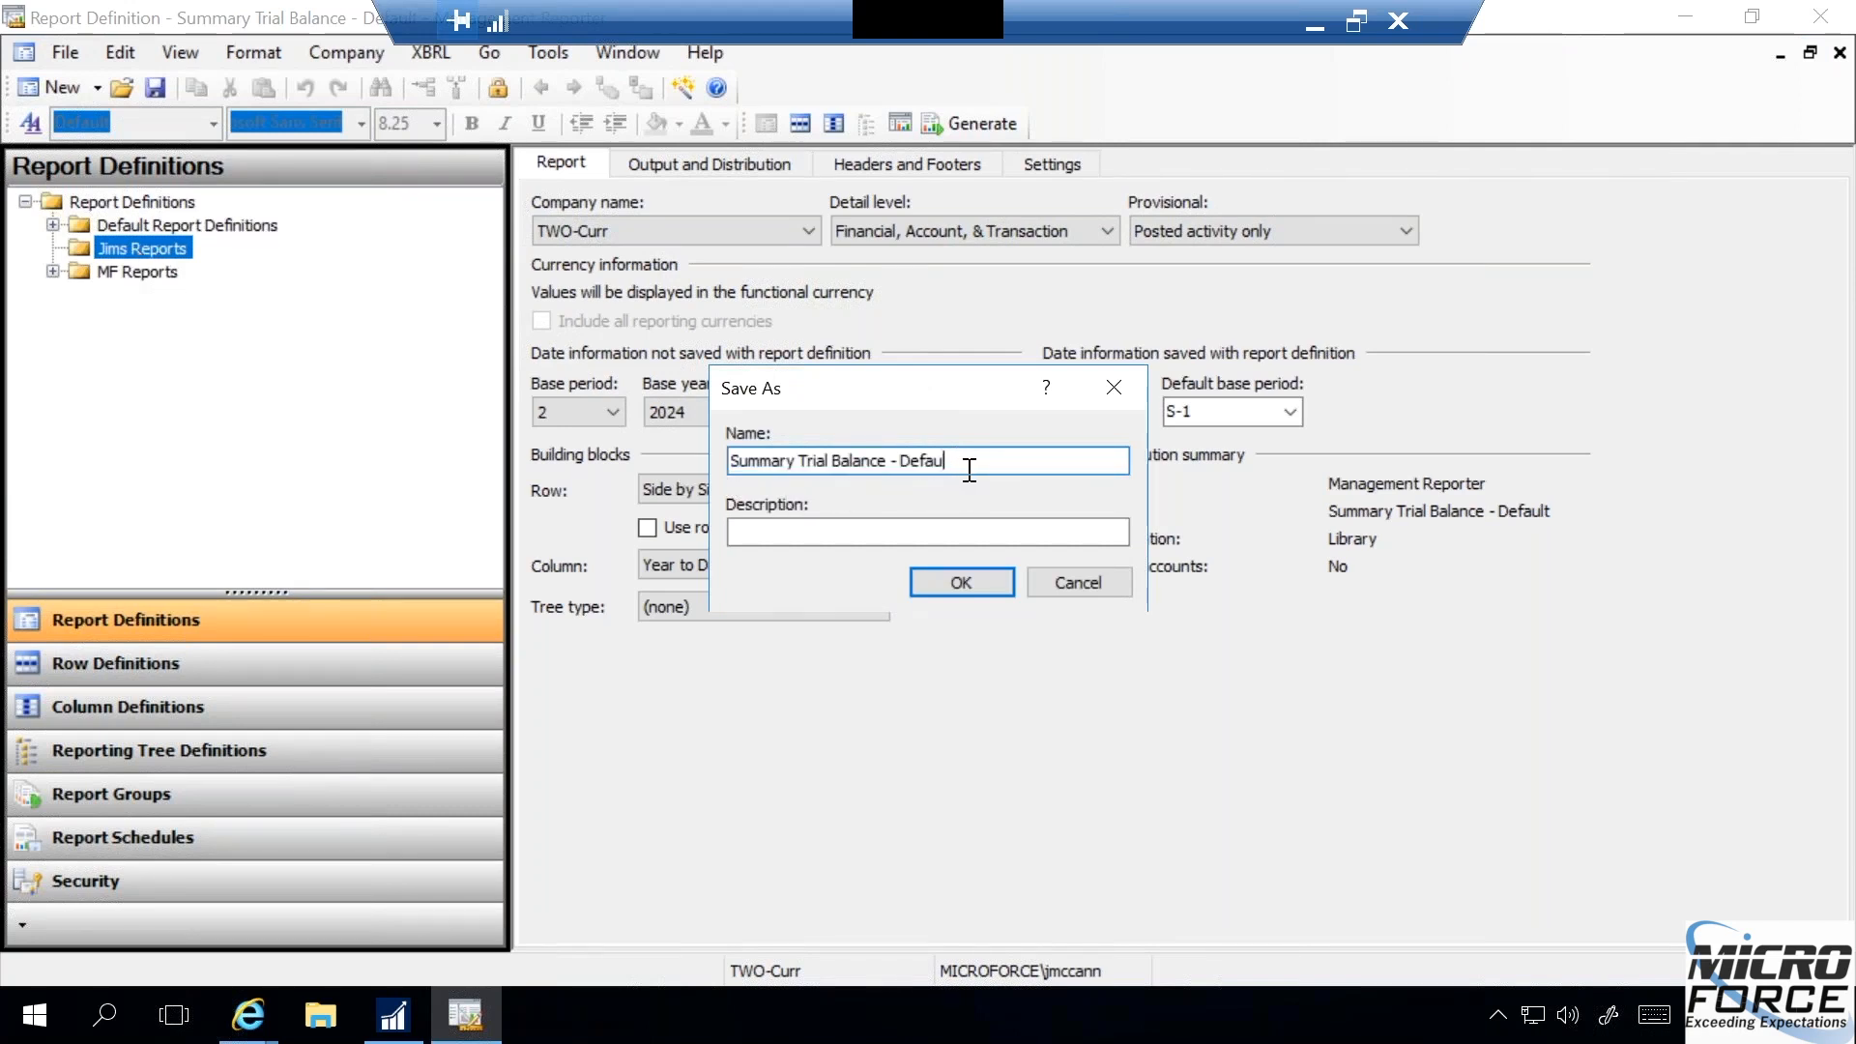
type("Jim")
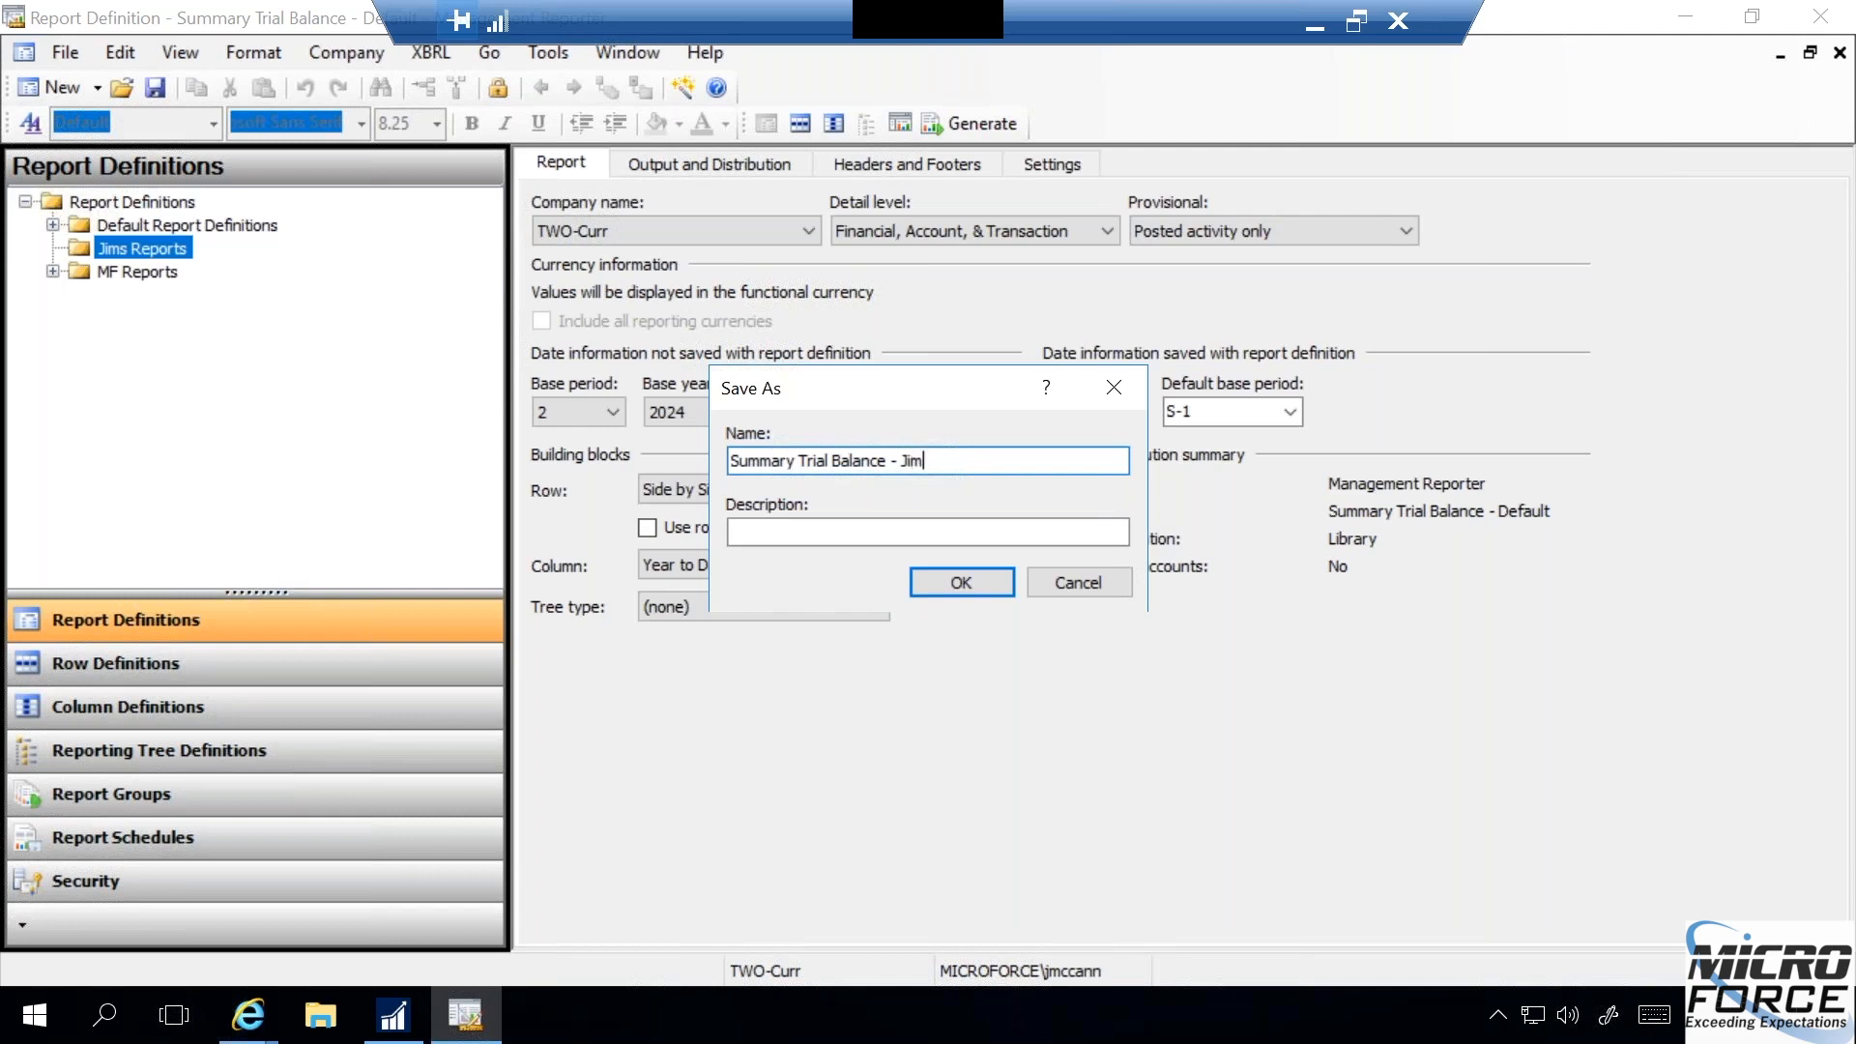
left_click(942, 582)
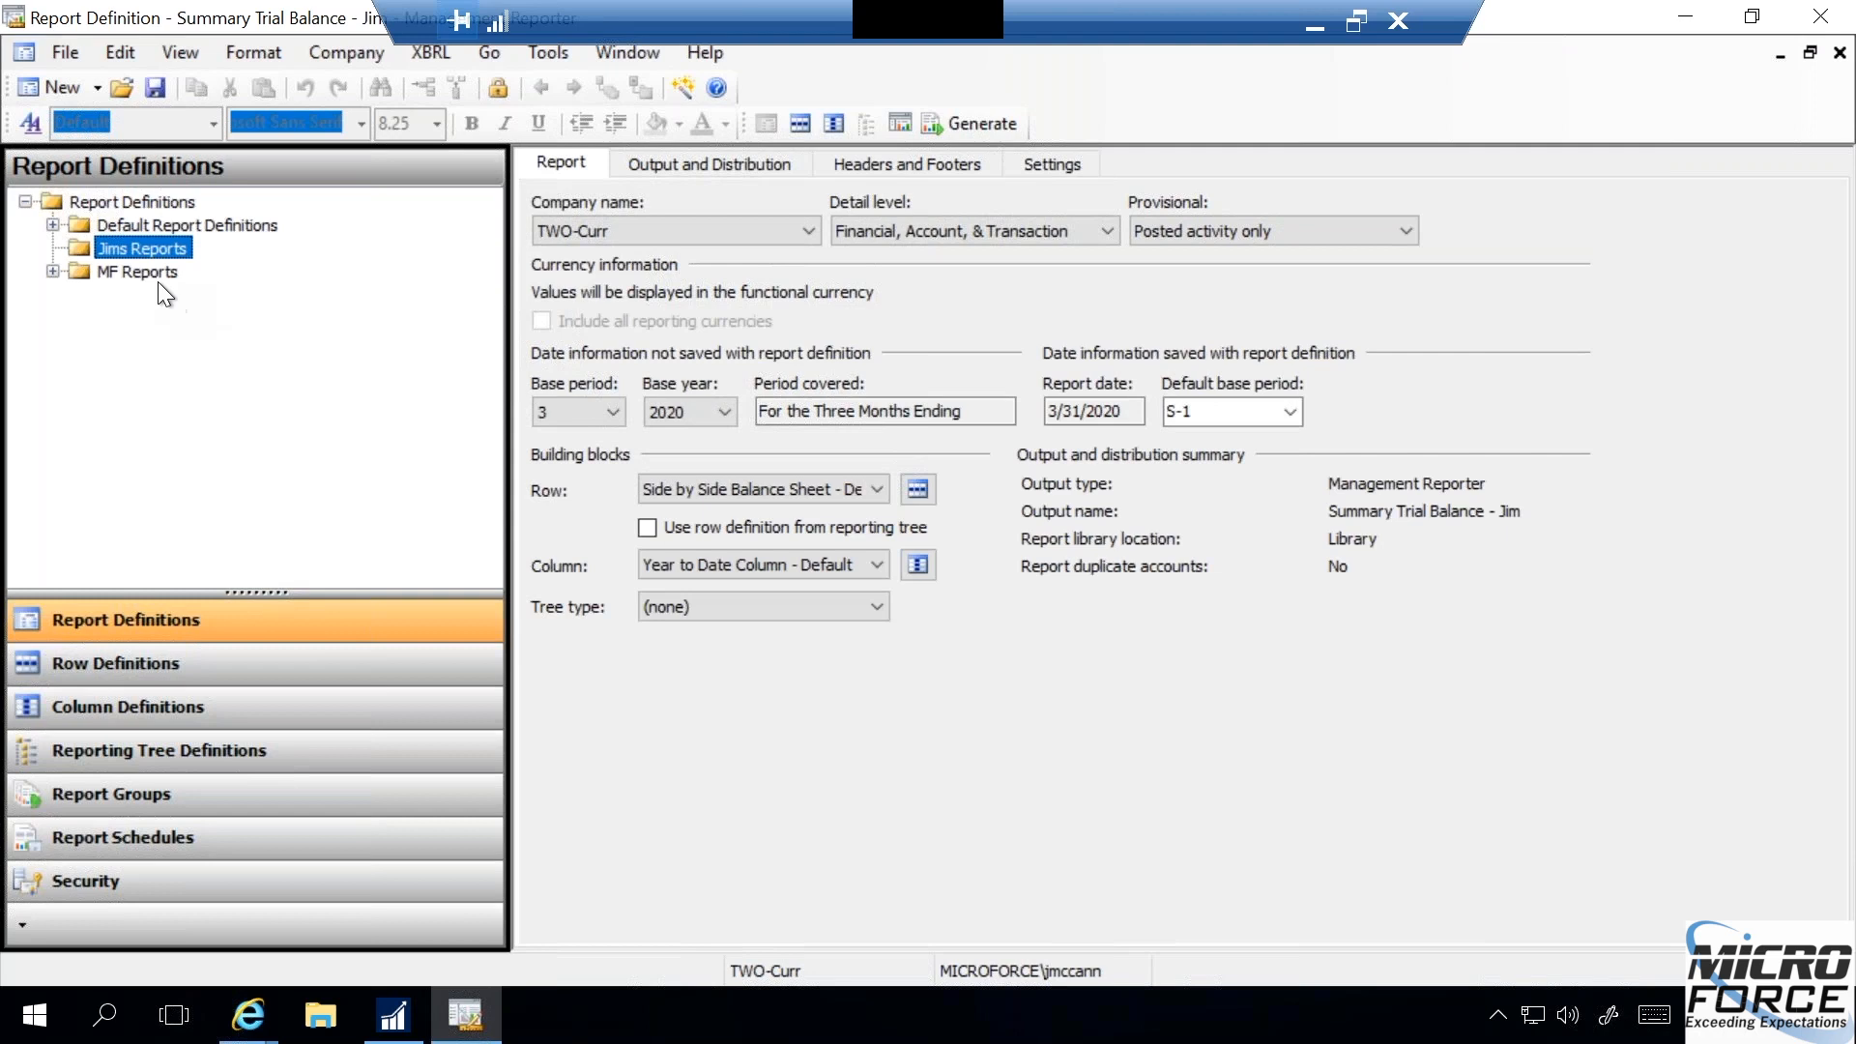
- Move the personalized Summary Trial Balance copy from the Default Report Definitions folder into the owner's reports folder
left_click(50, 218)
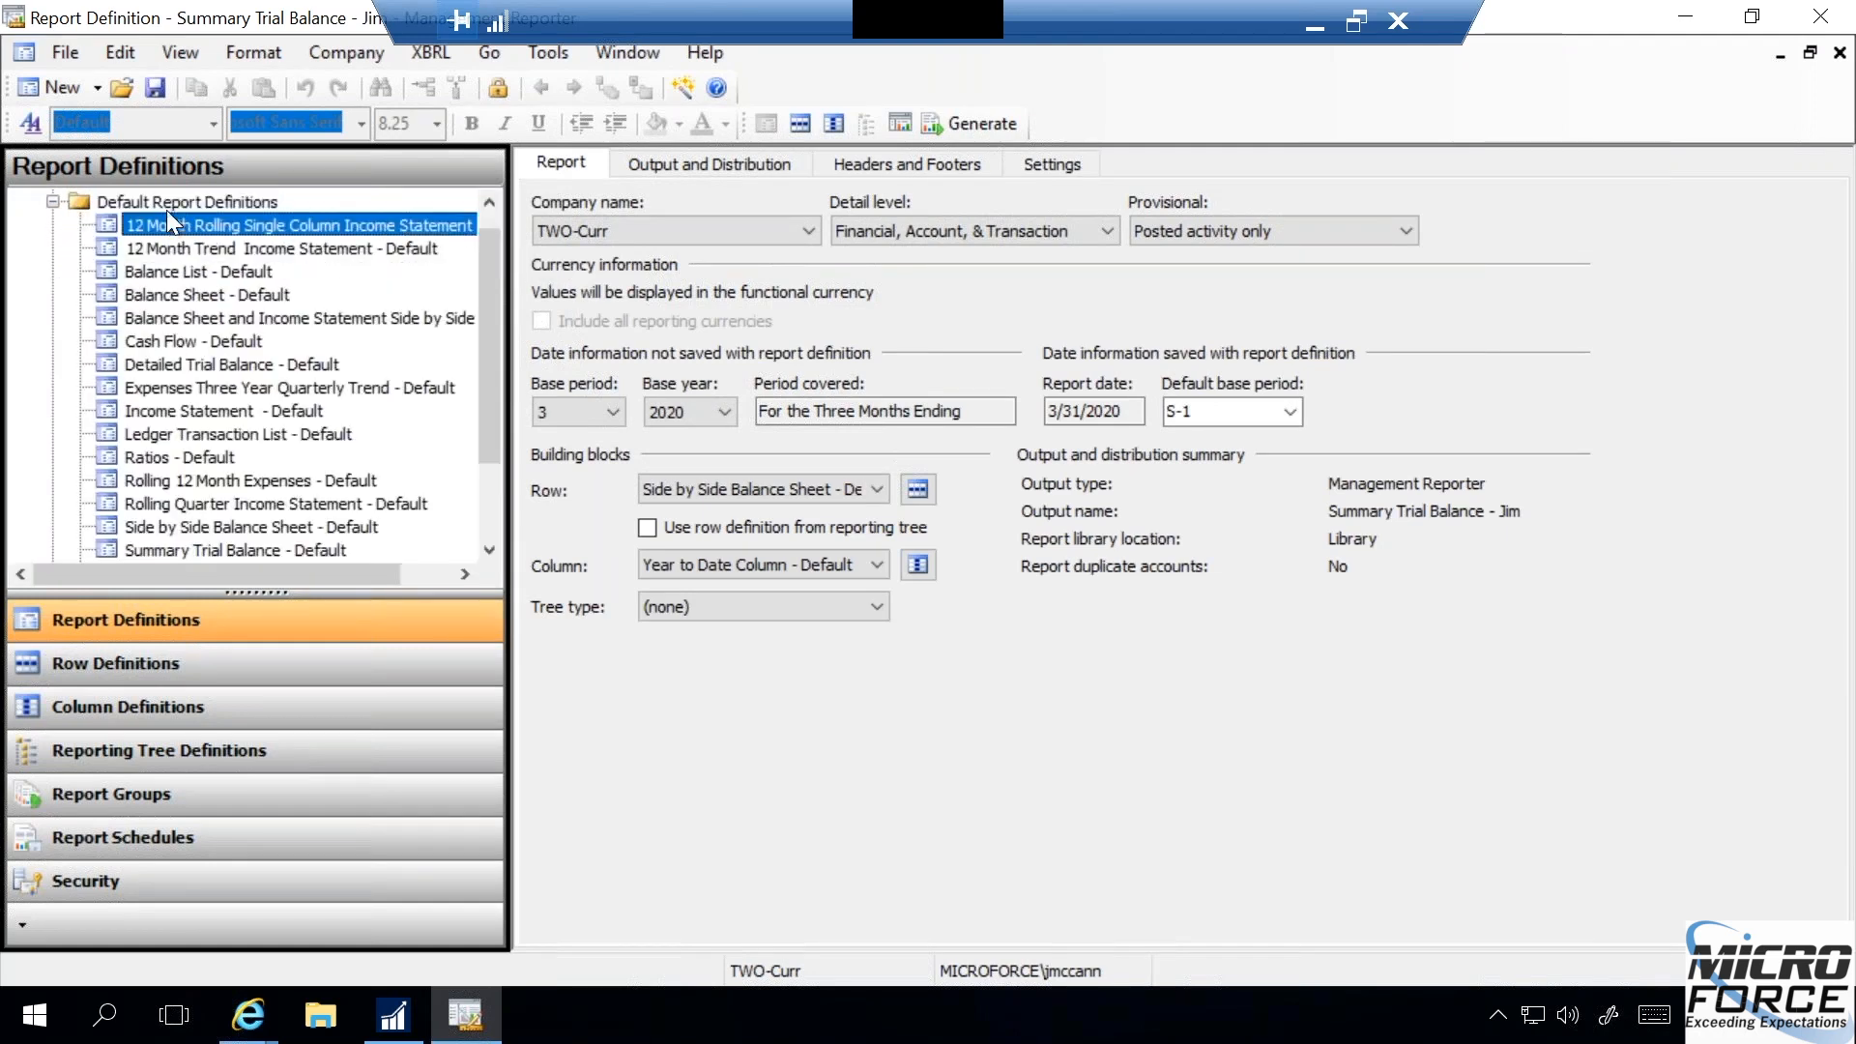
left_click(49, 200)
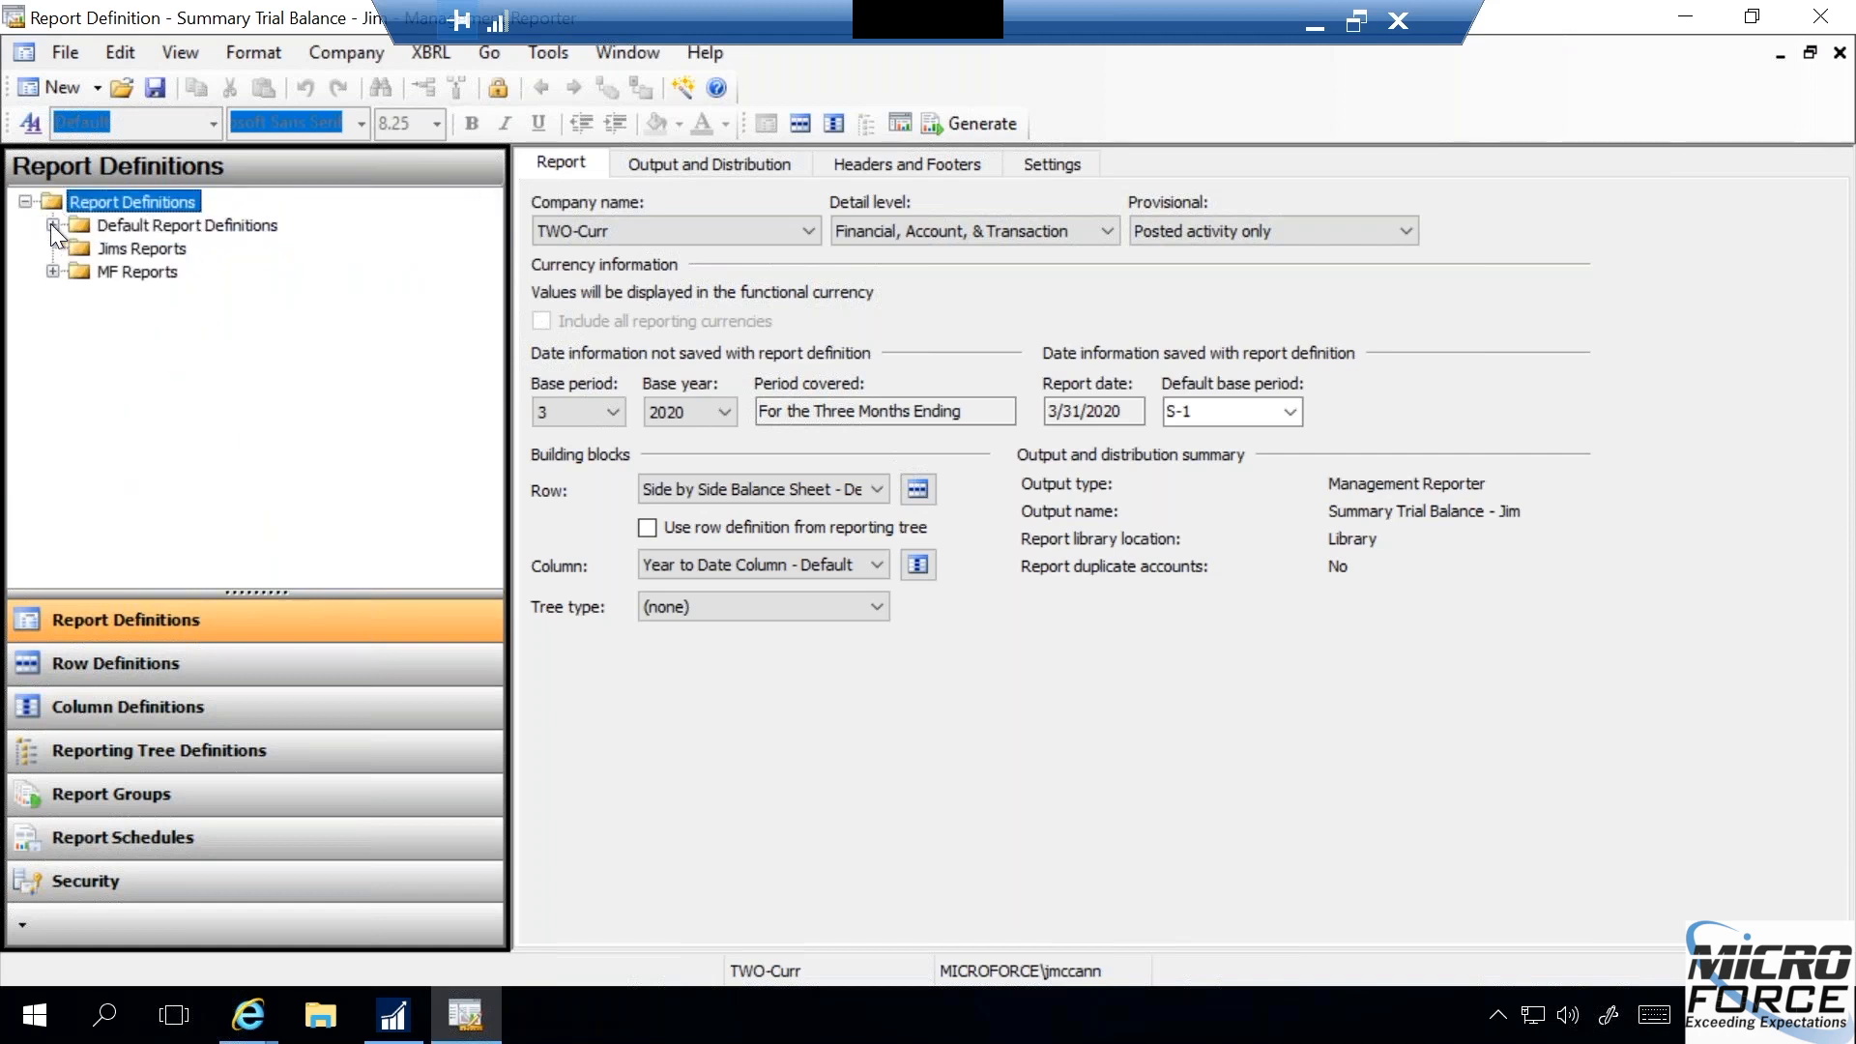
left_click(51, 223)
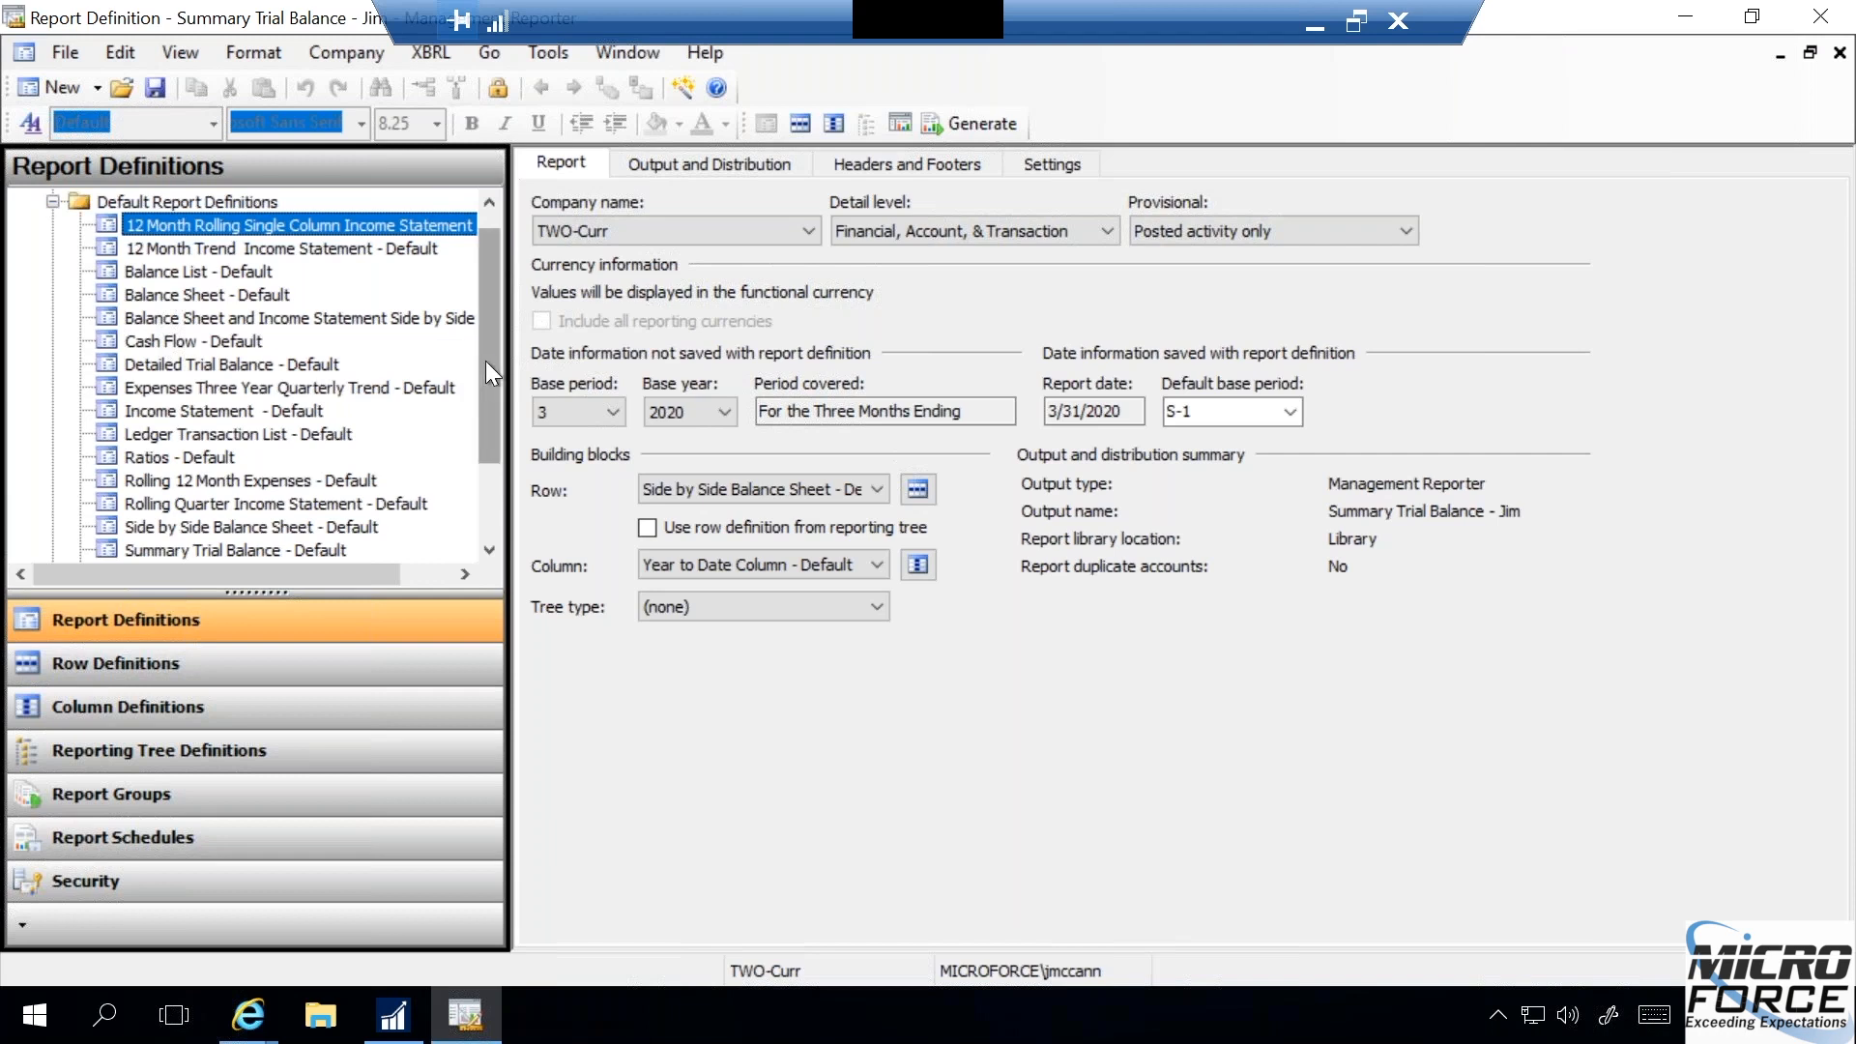
left_click_drag(485, 362, 485, 409)
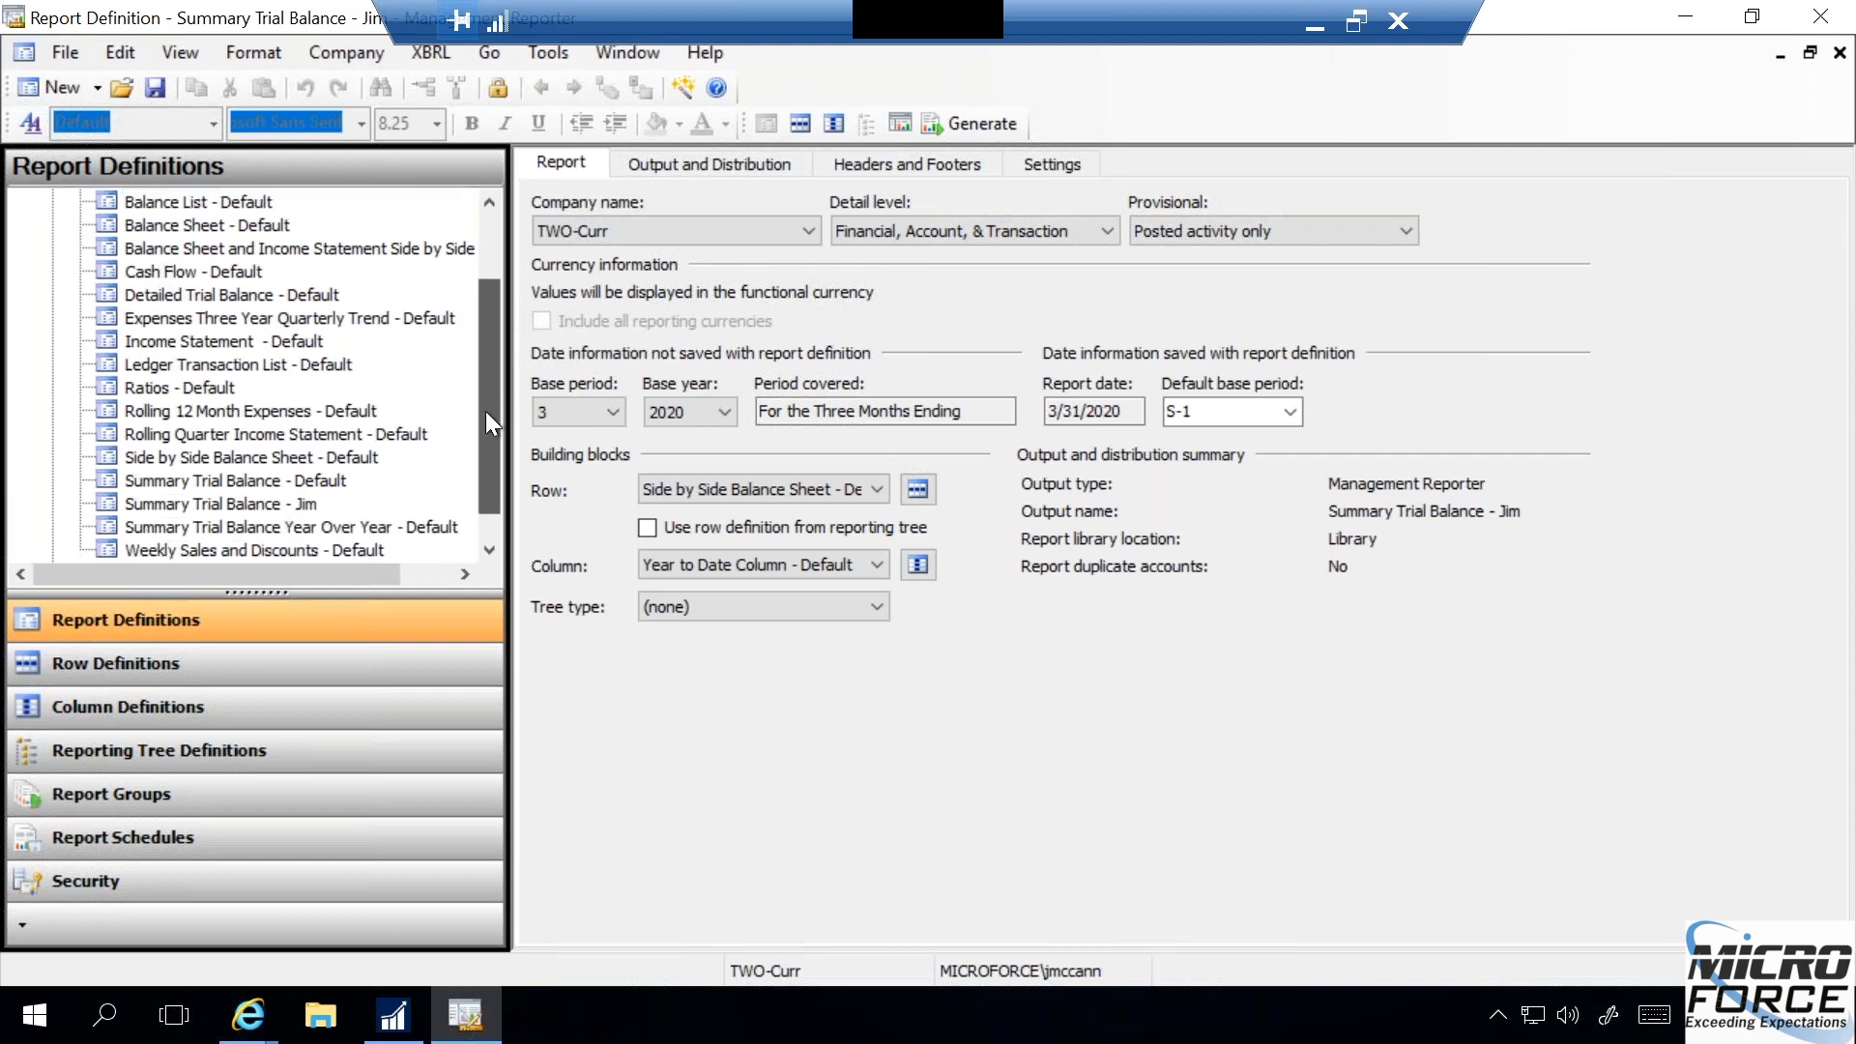
left_click(248, 504)
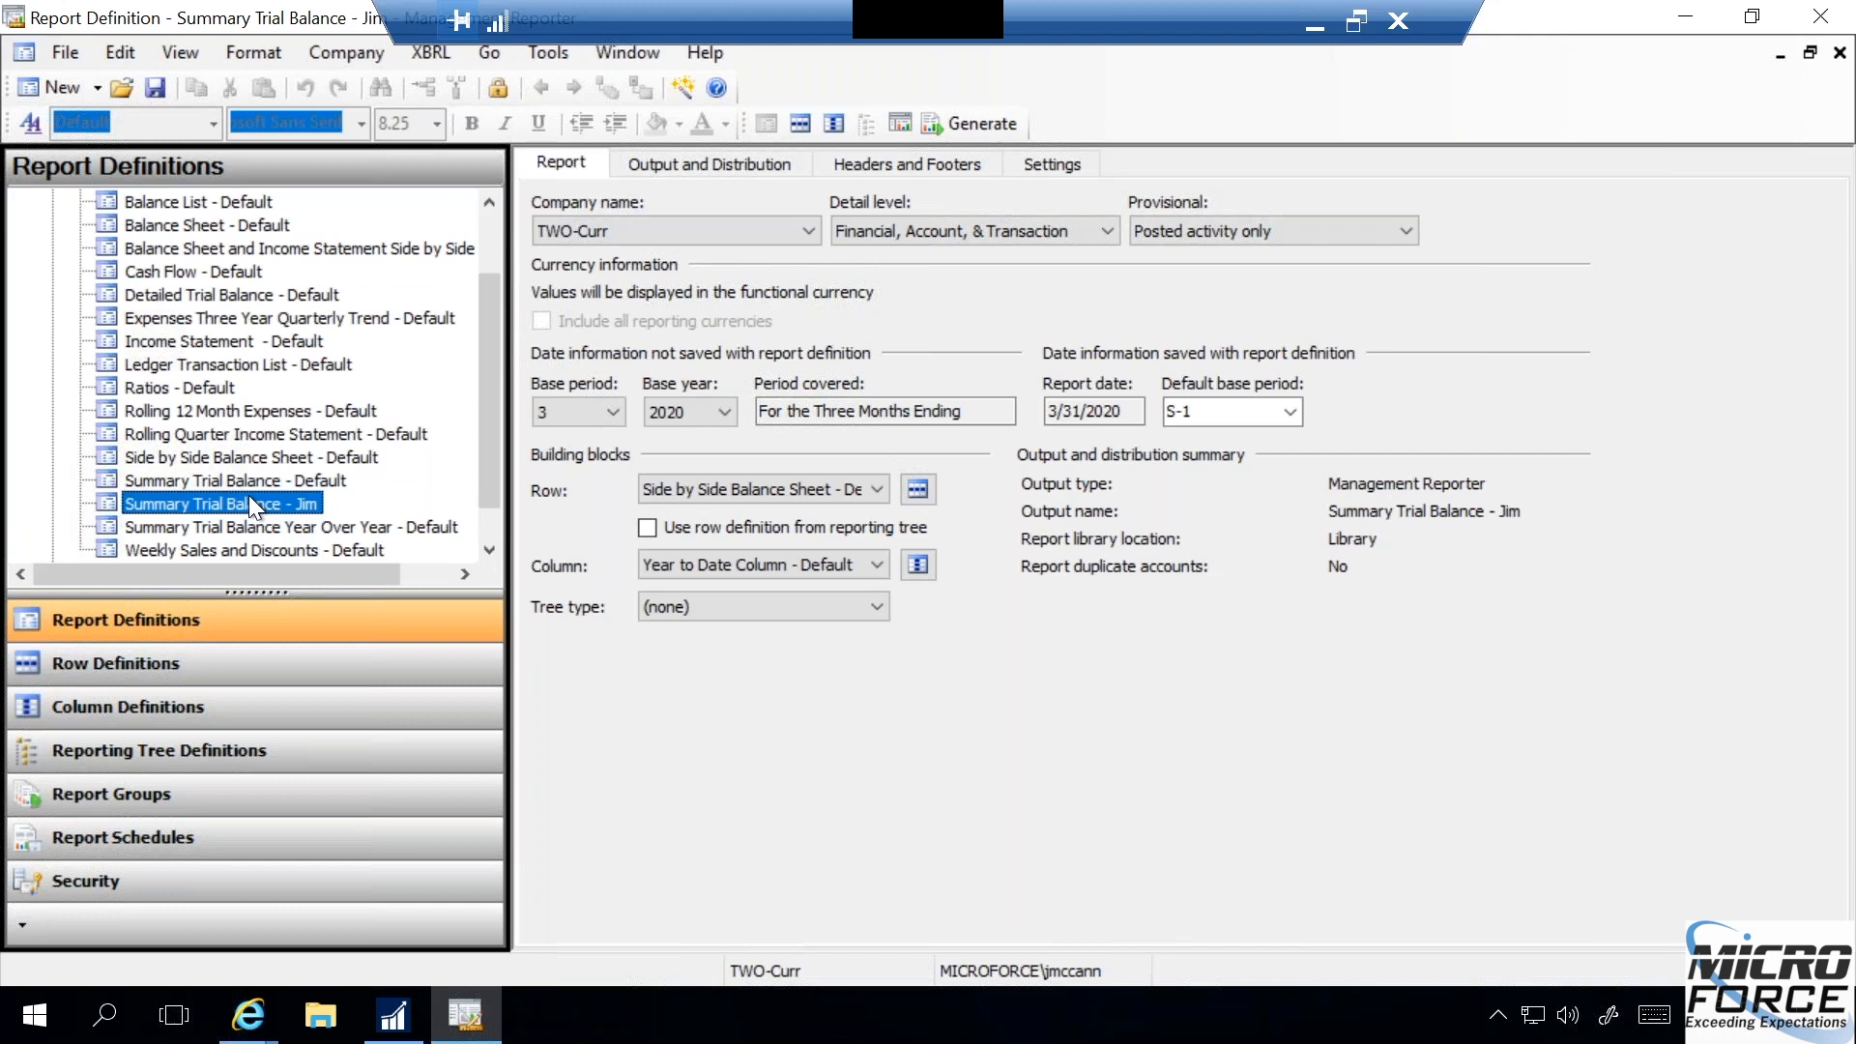
right_click(239, 501)
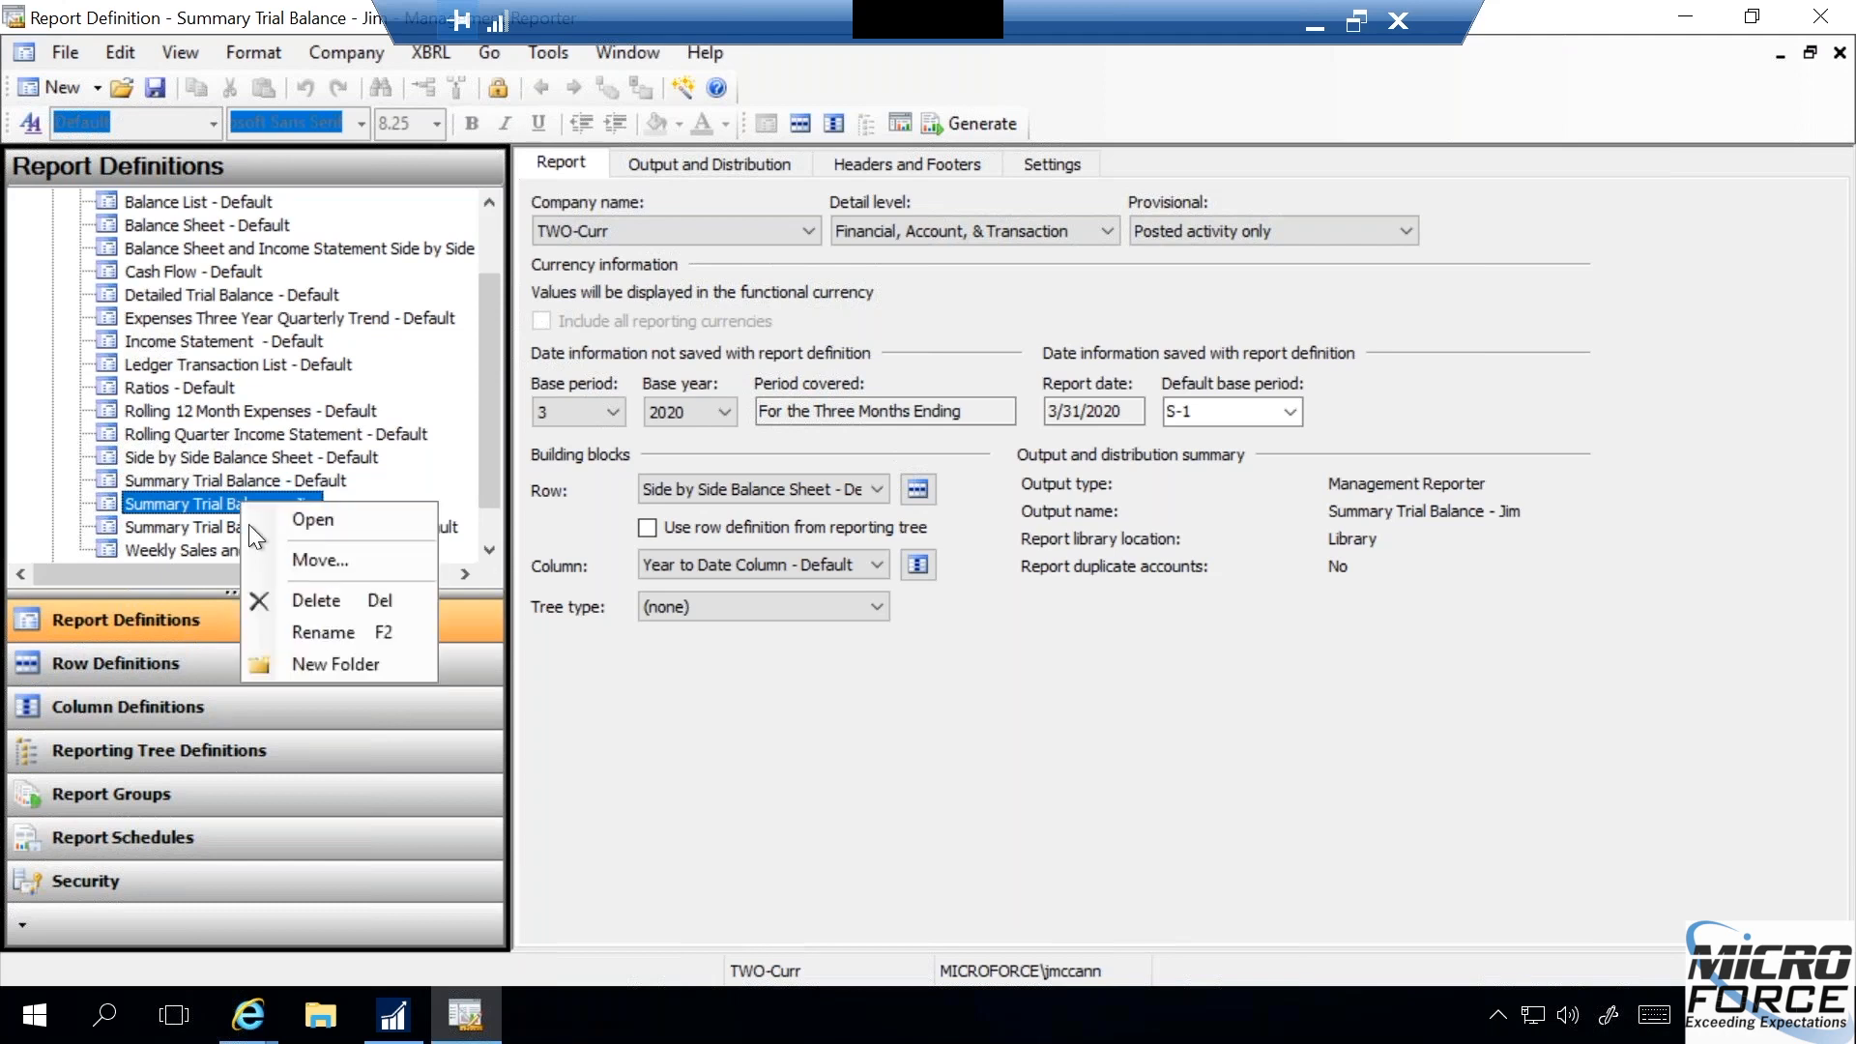
left_click(317, 568)
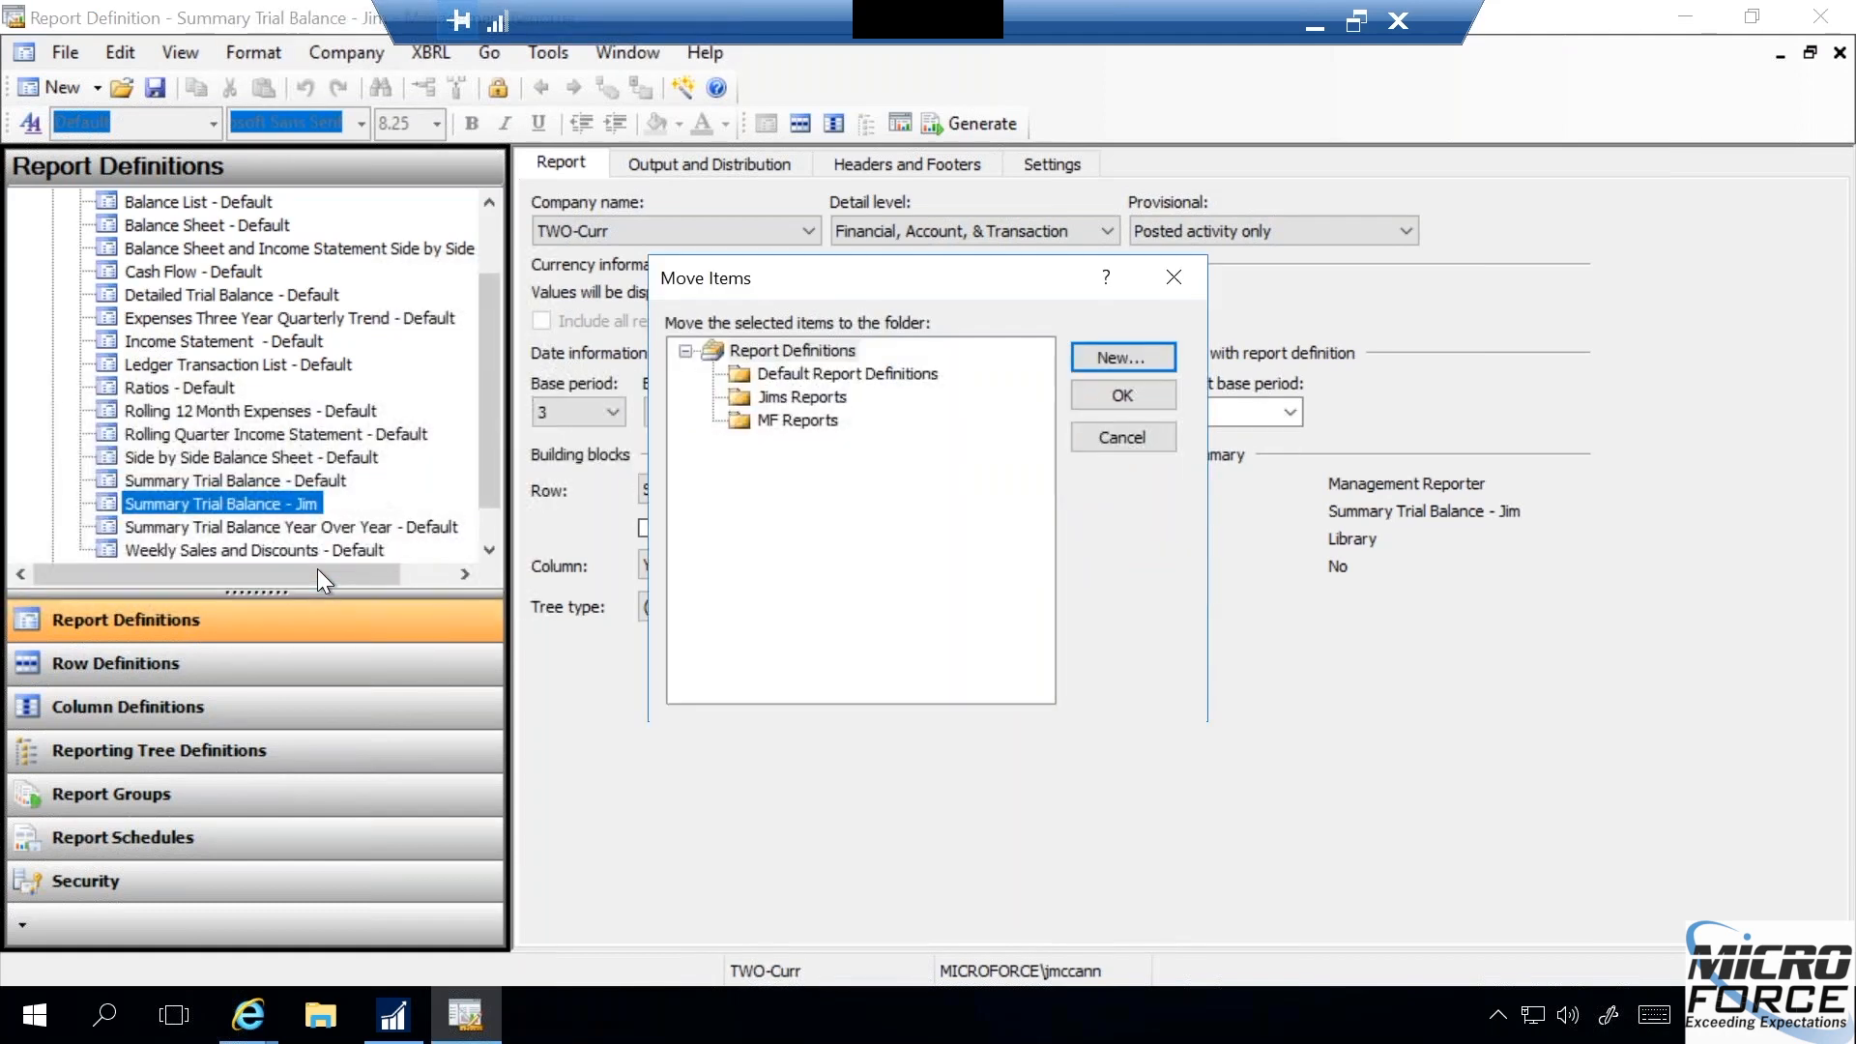
left_click(821, 396)
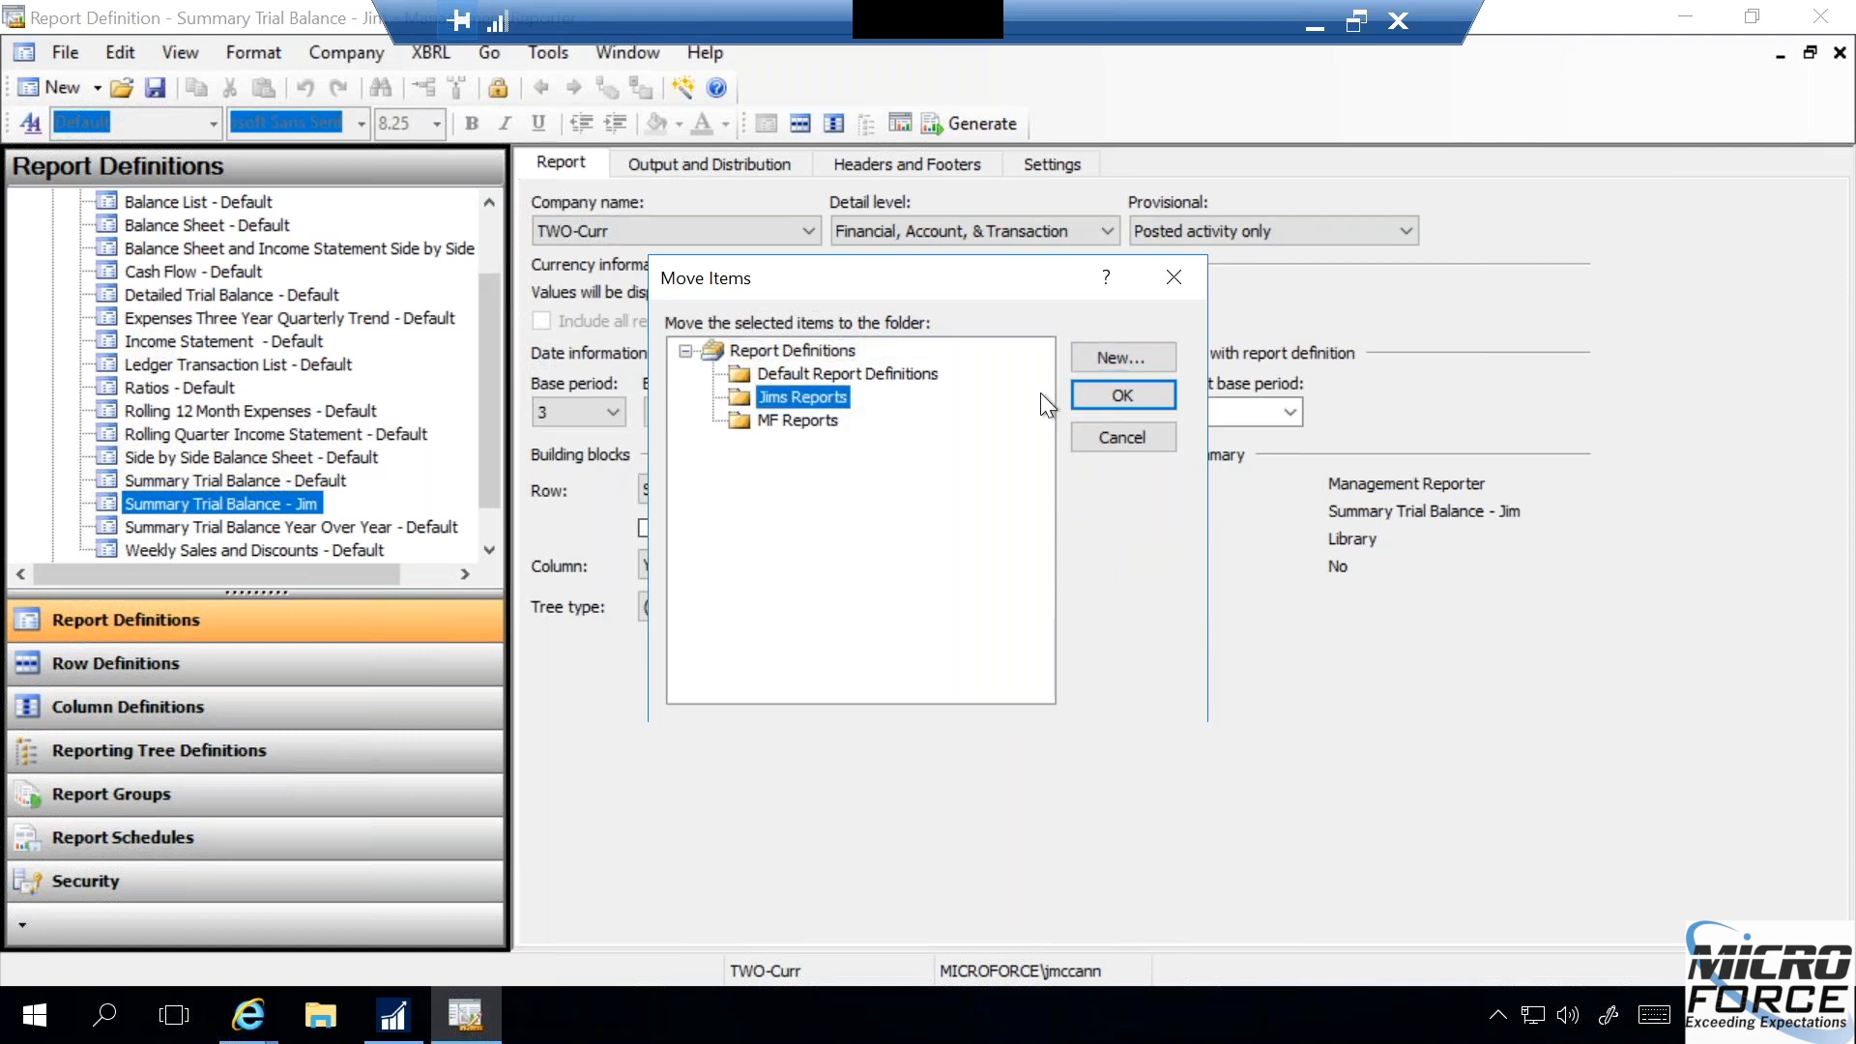
left_click(1133, 391)
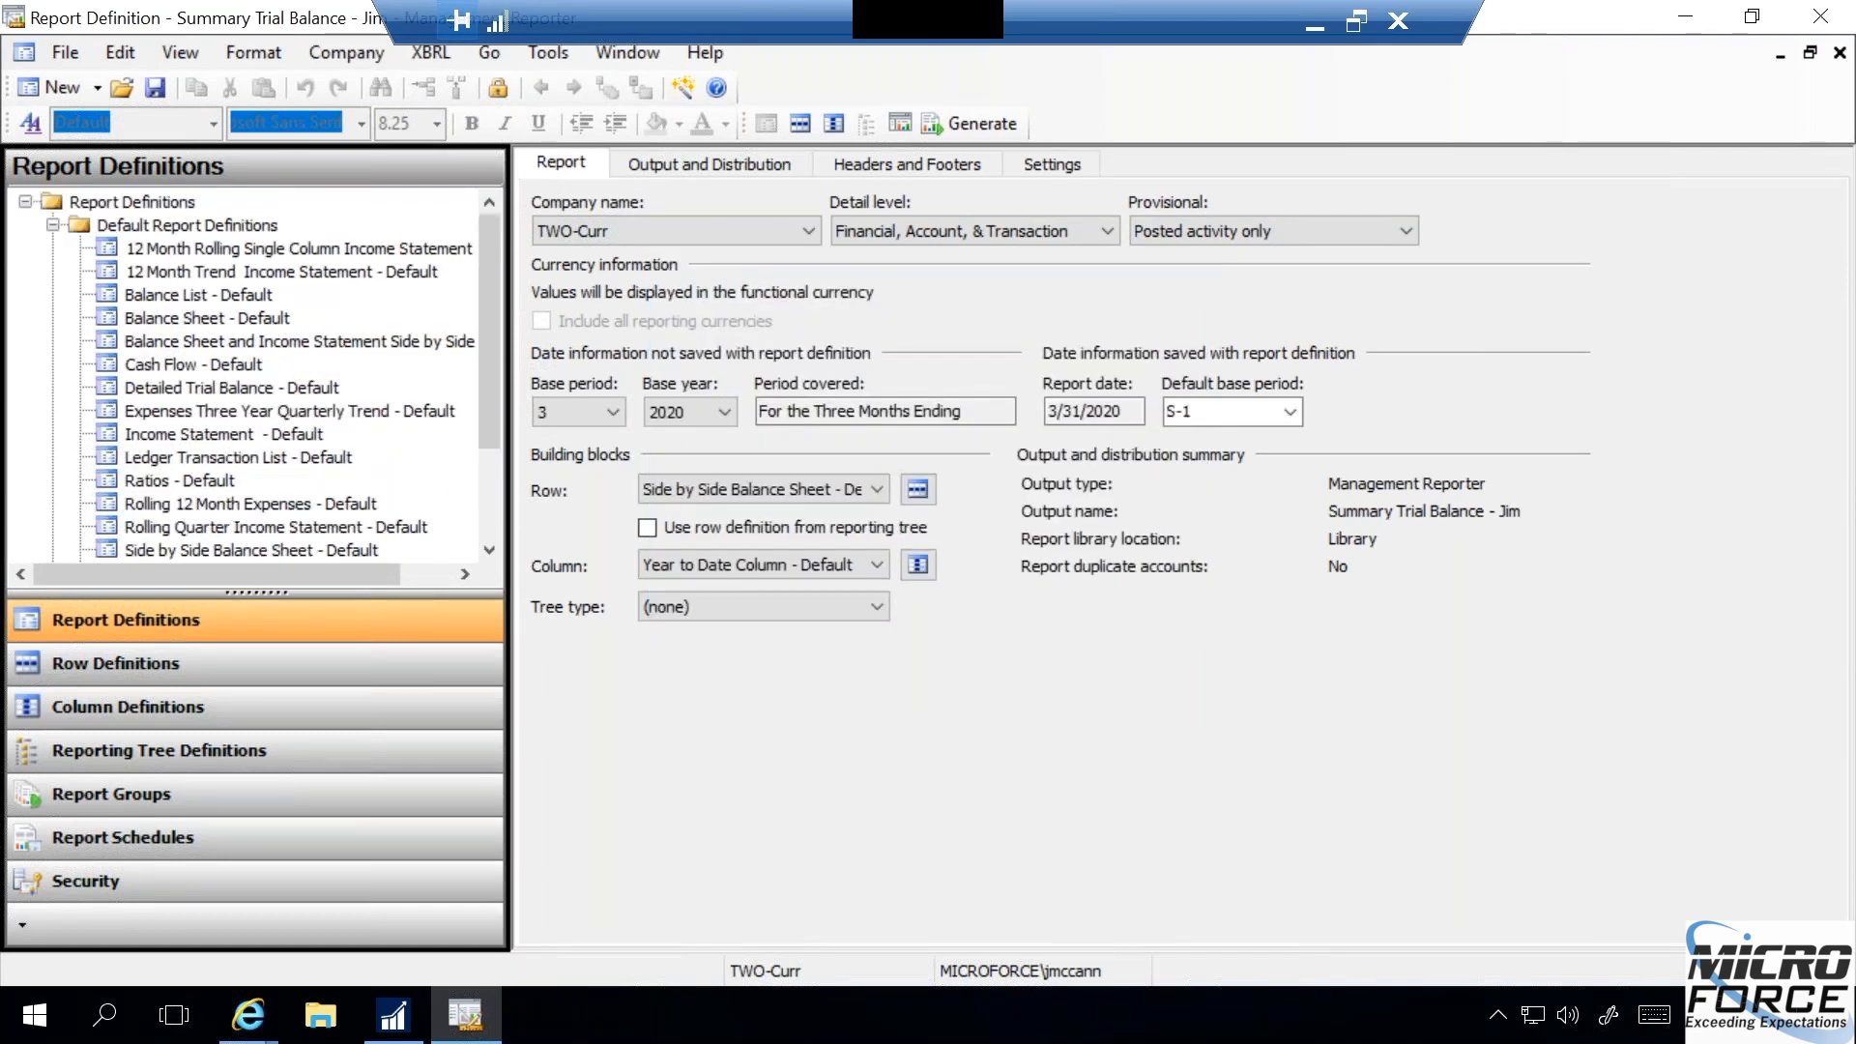
- Examine the row definition linked to the personalized Summary Trial Balance, including its option for saving a renamed copy, and close it without saving one
left_click(52, 224)
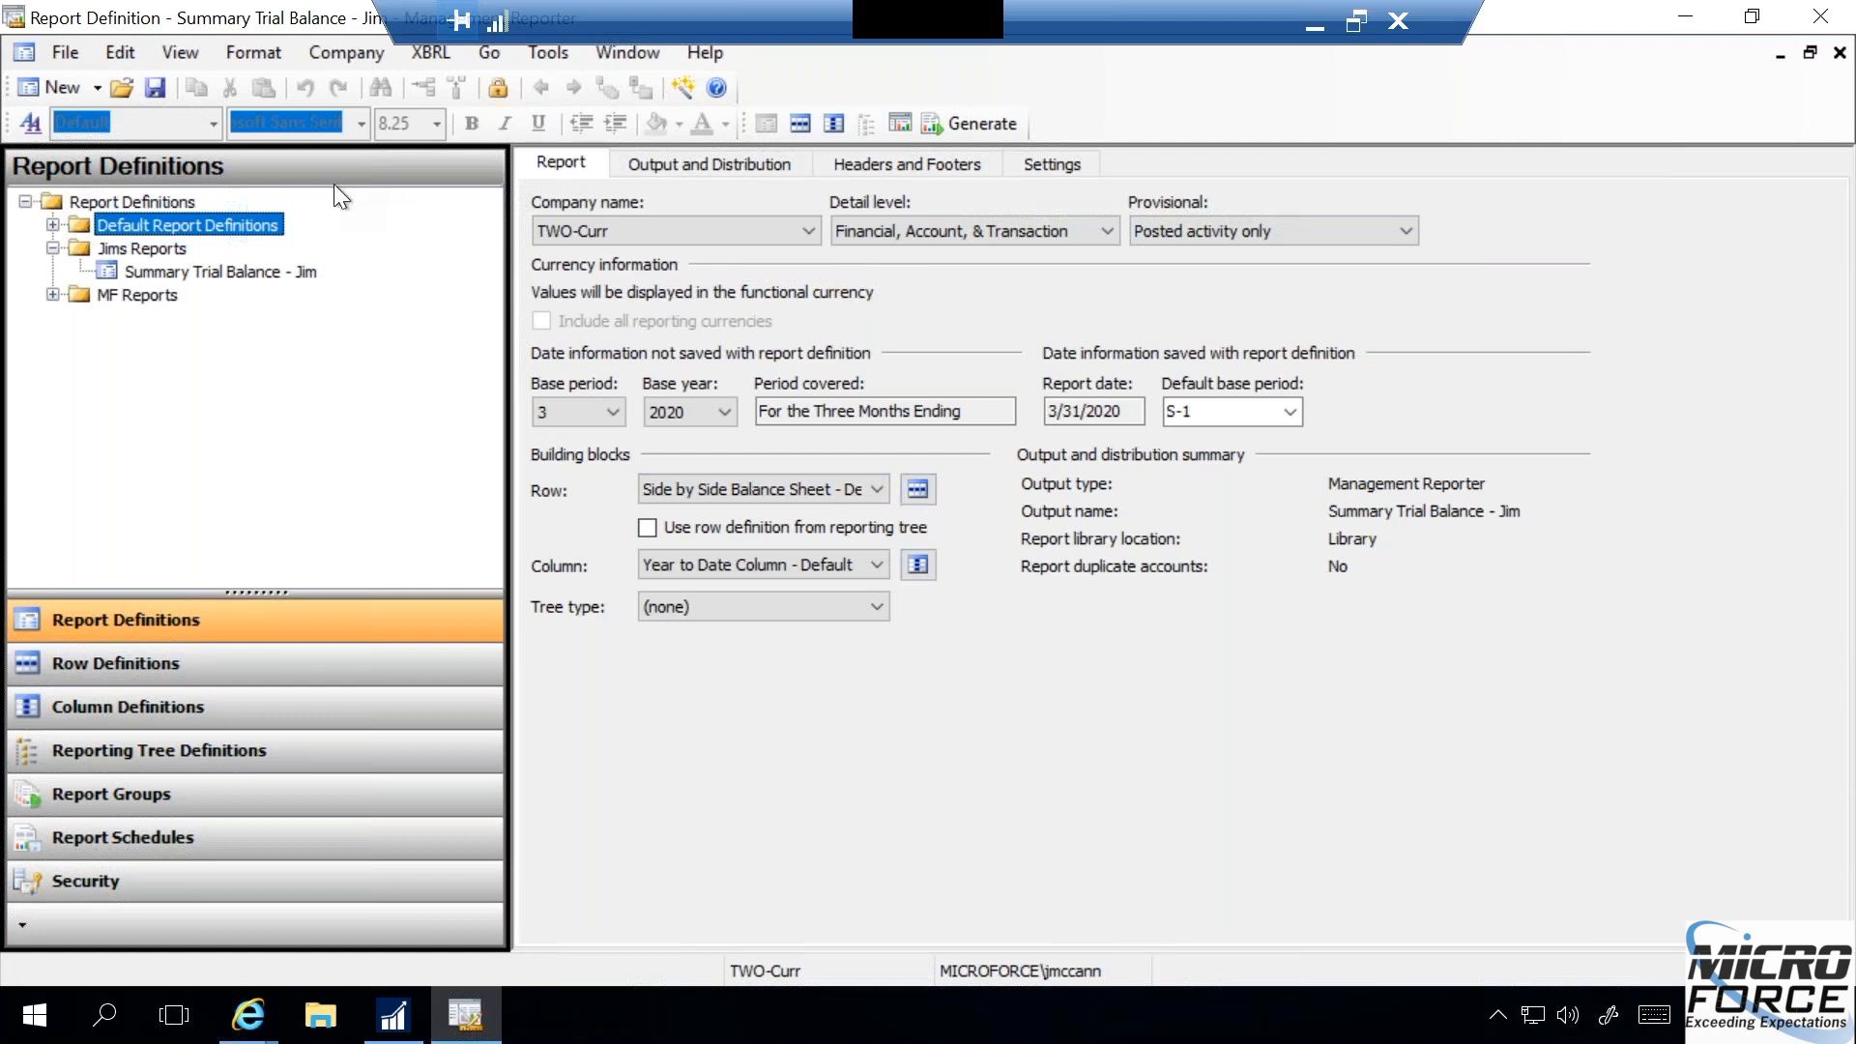
left_click(915, 490)
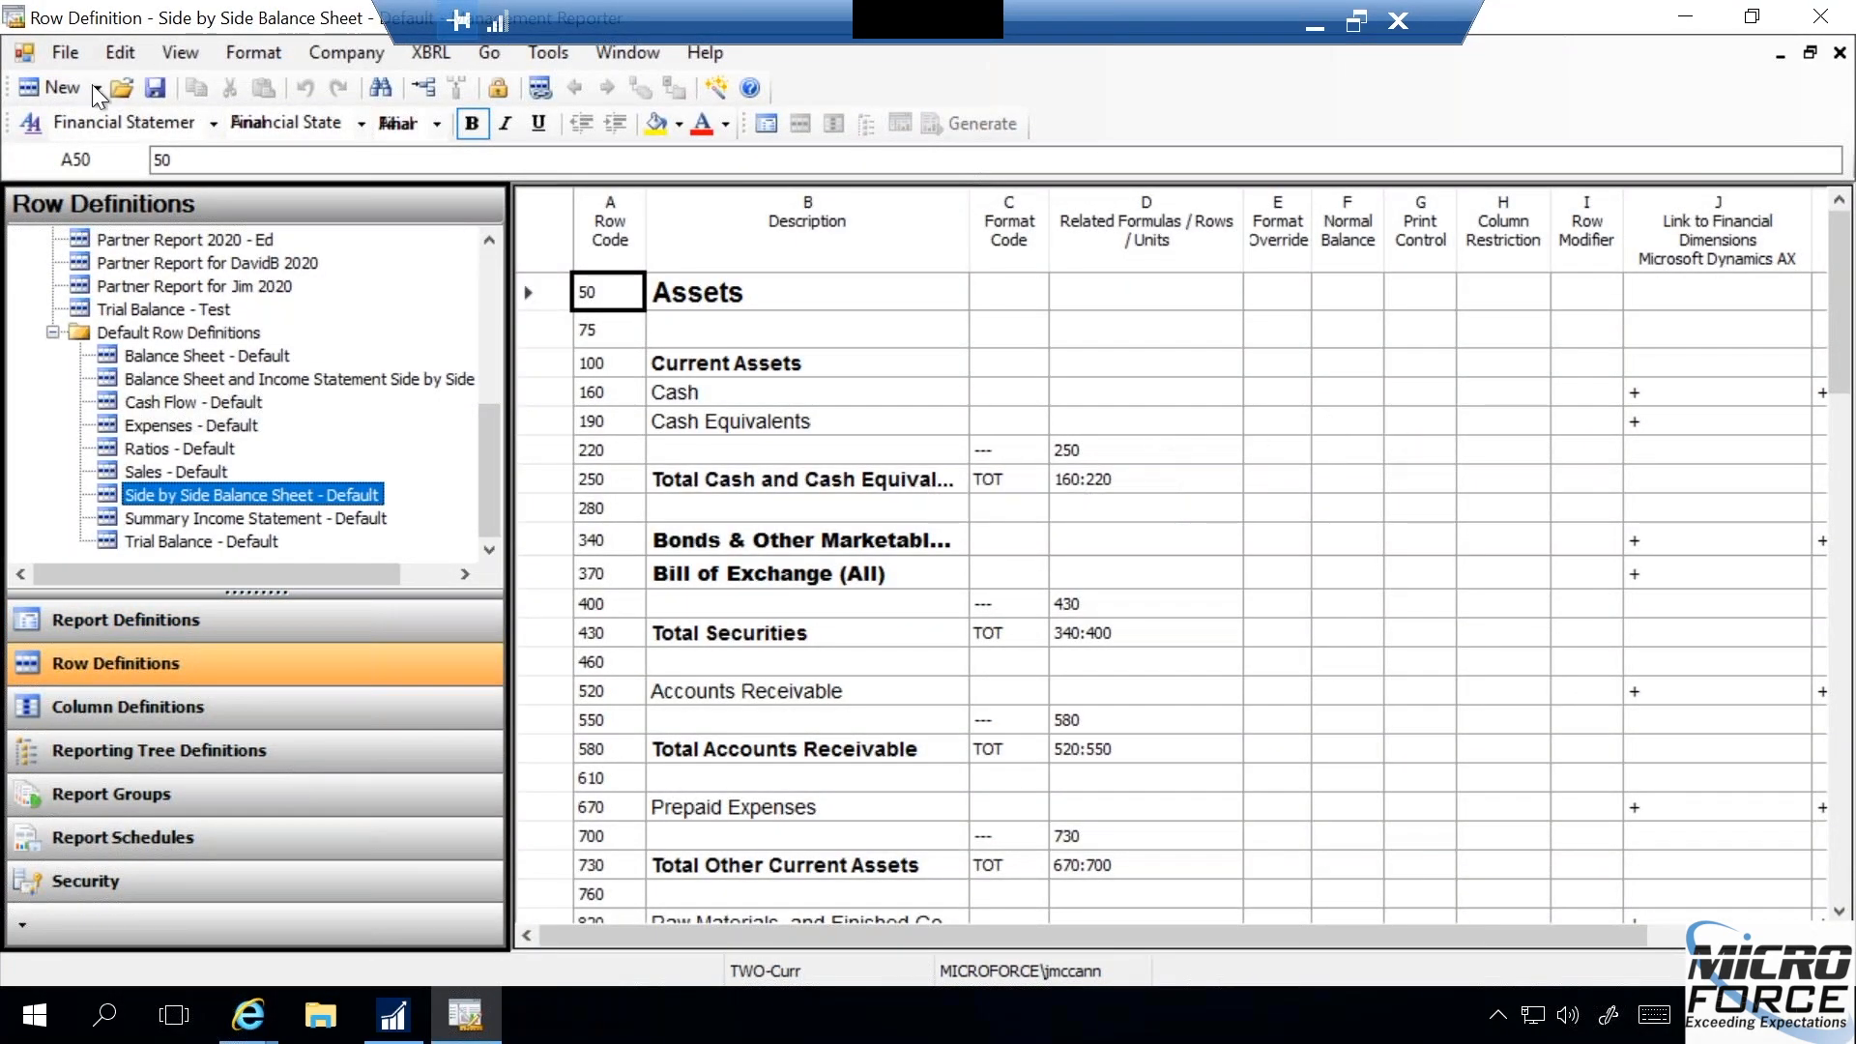
left_click(70, 54)
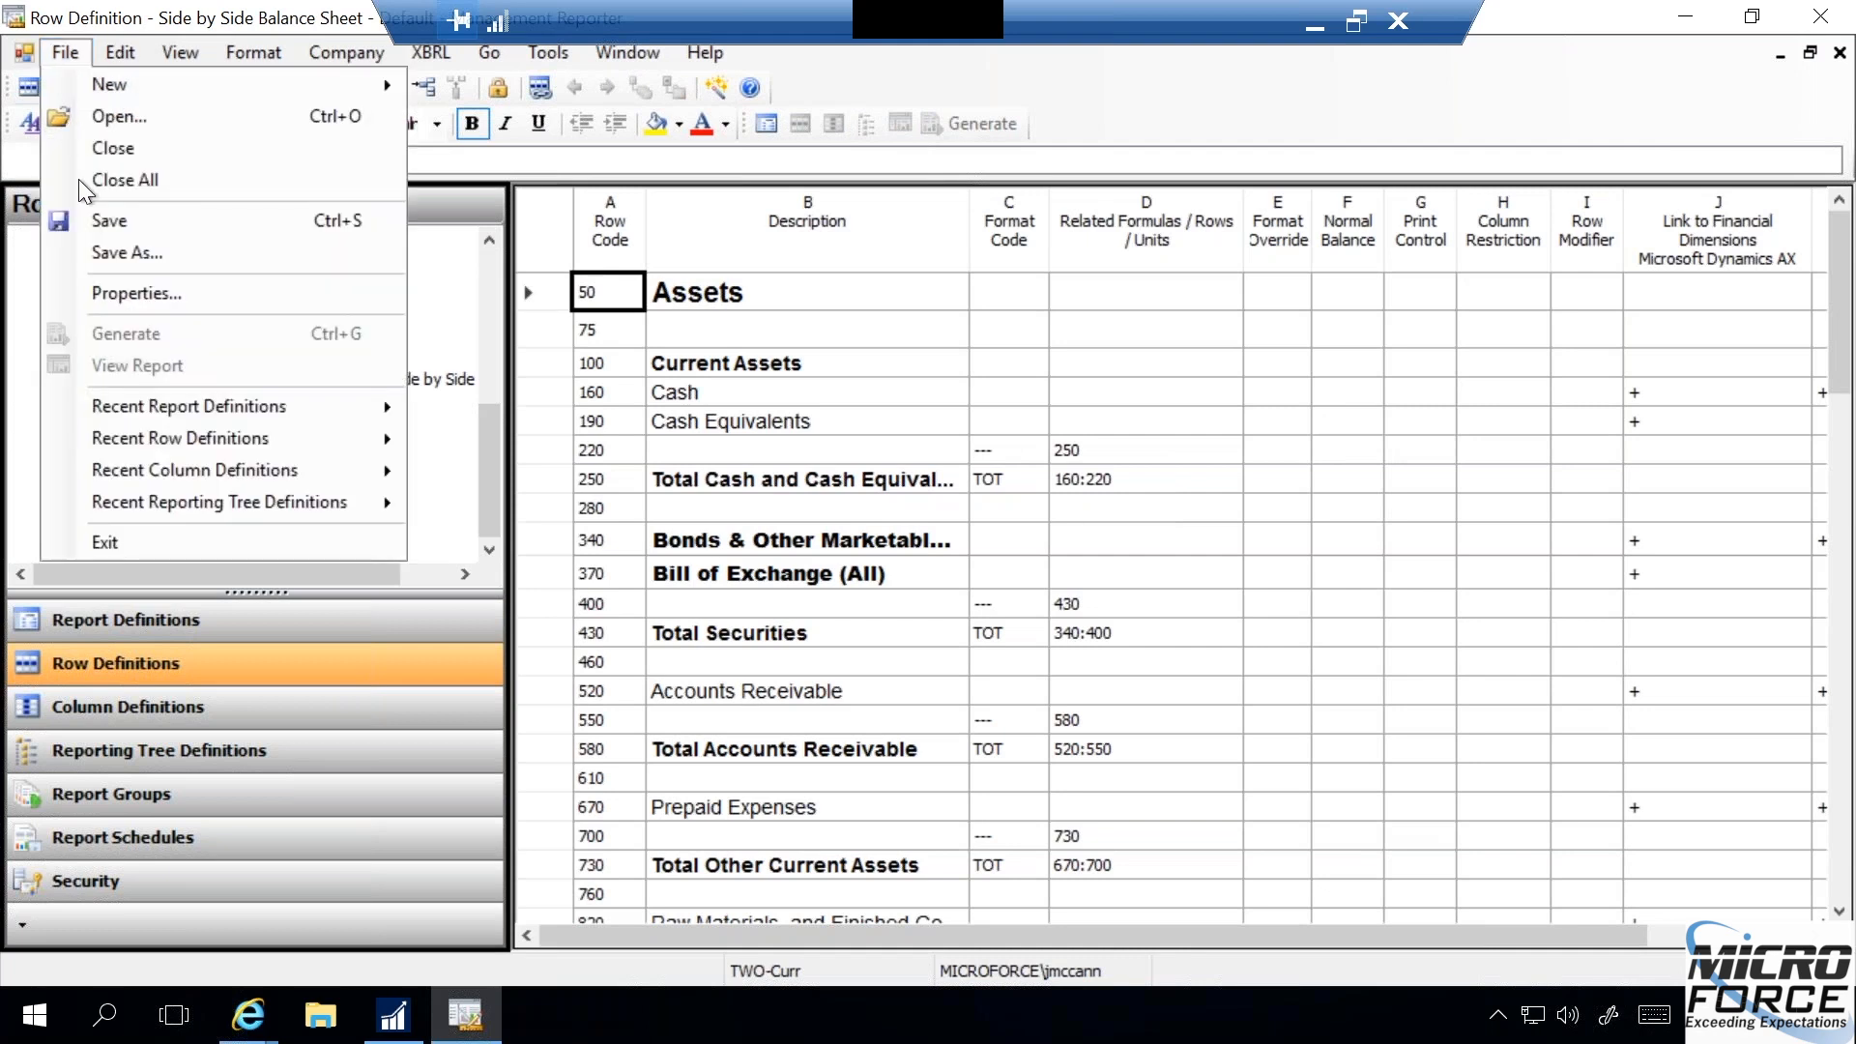
left_click(130, 254)
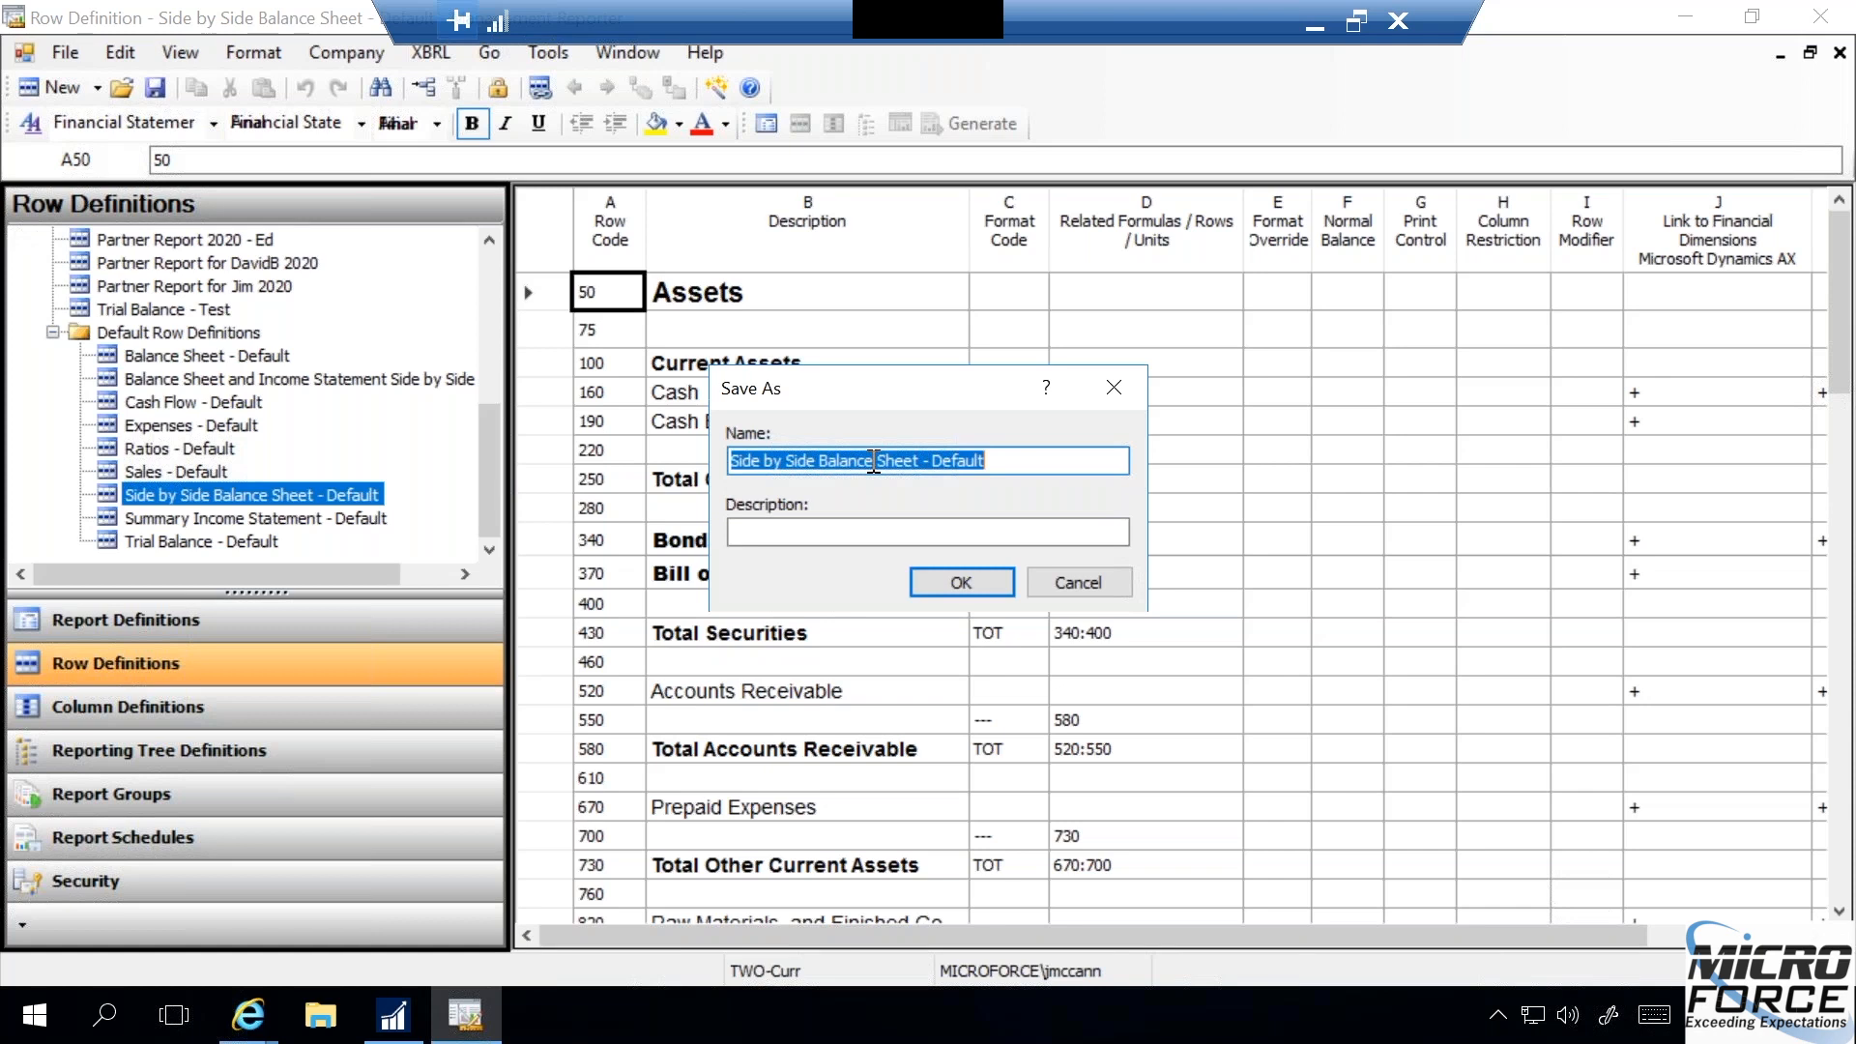
left_click(1075, 581)
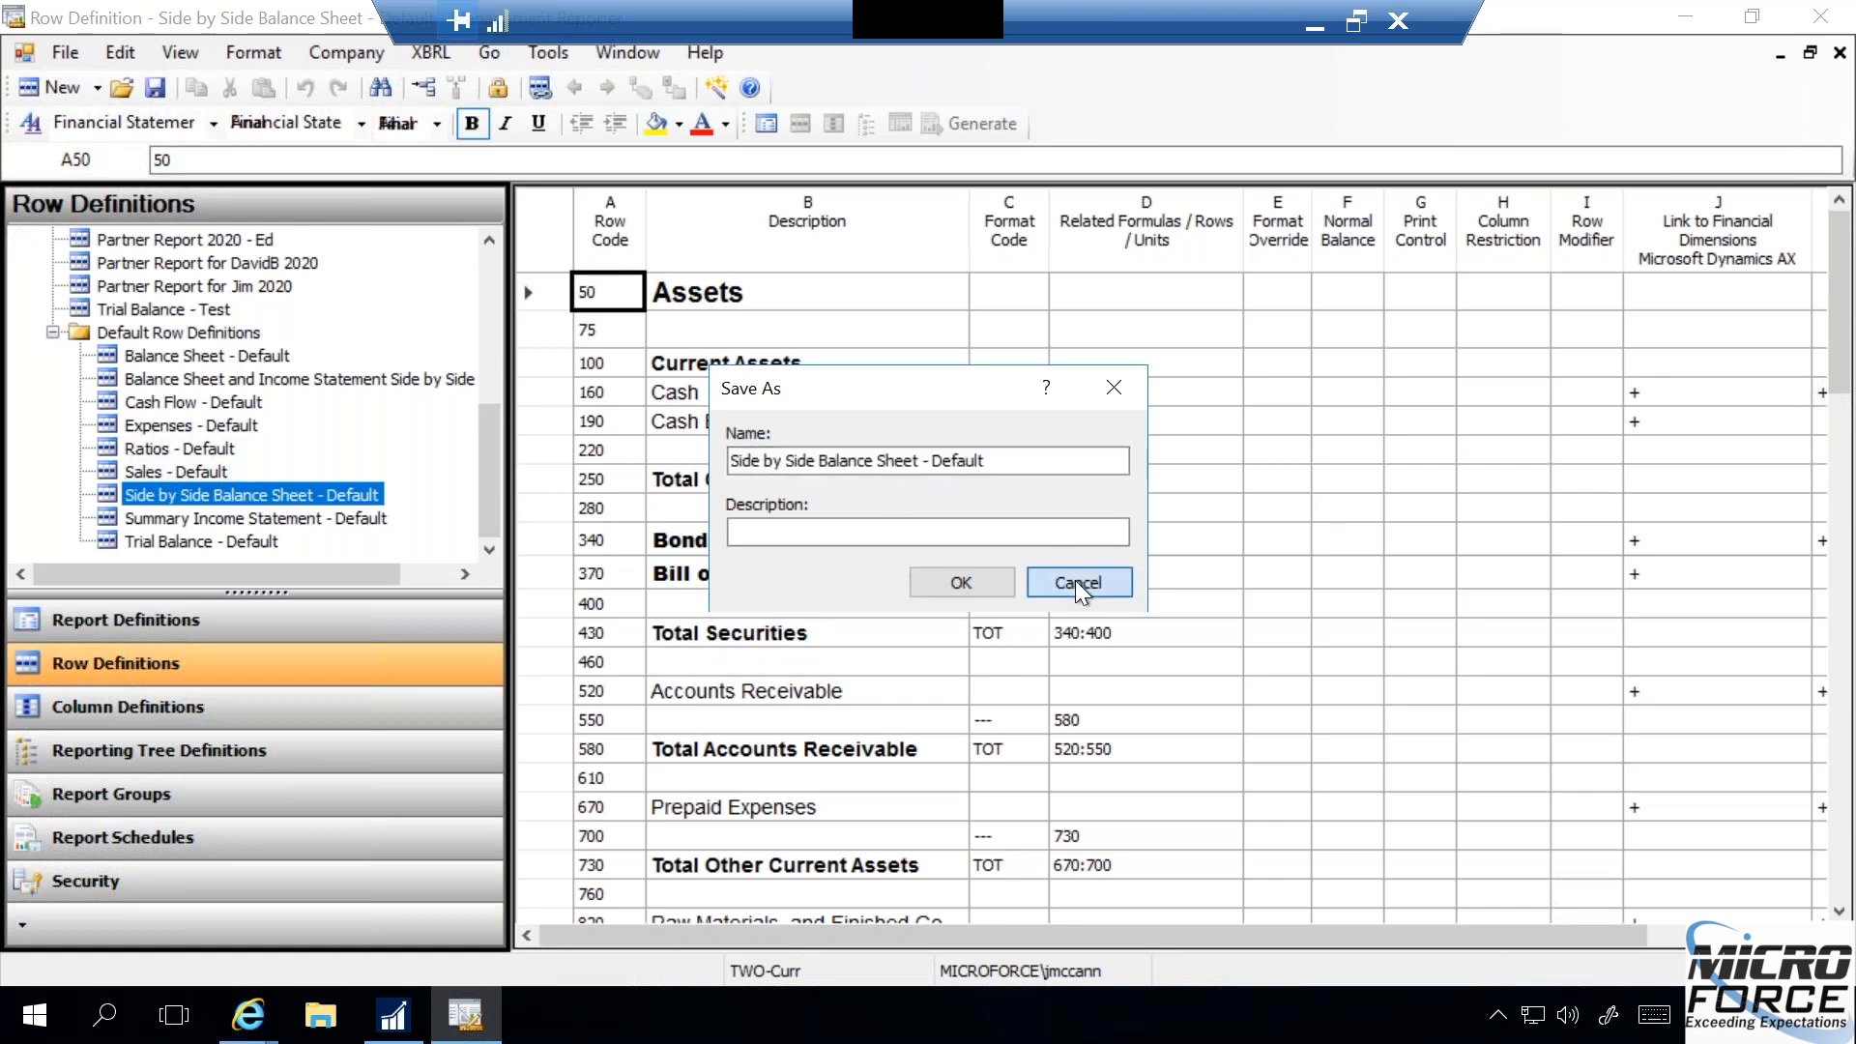
left_click(1839, 53)
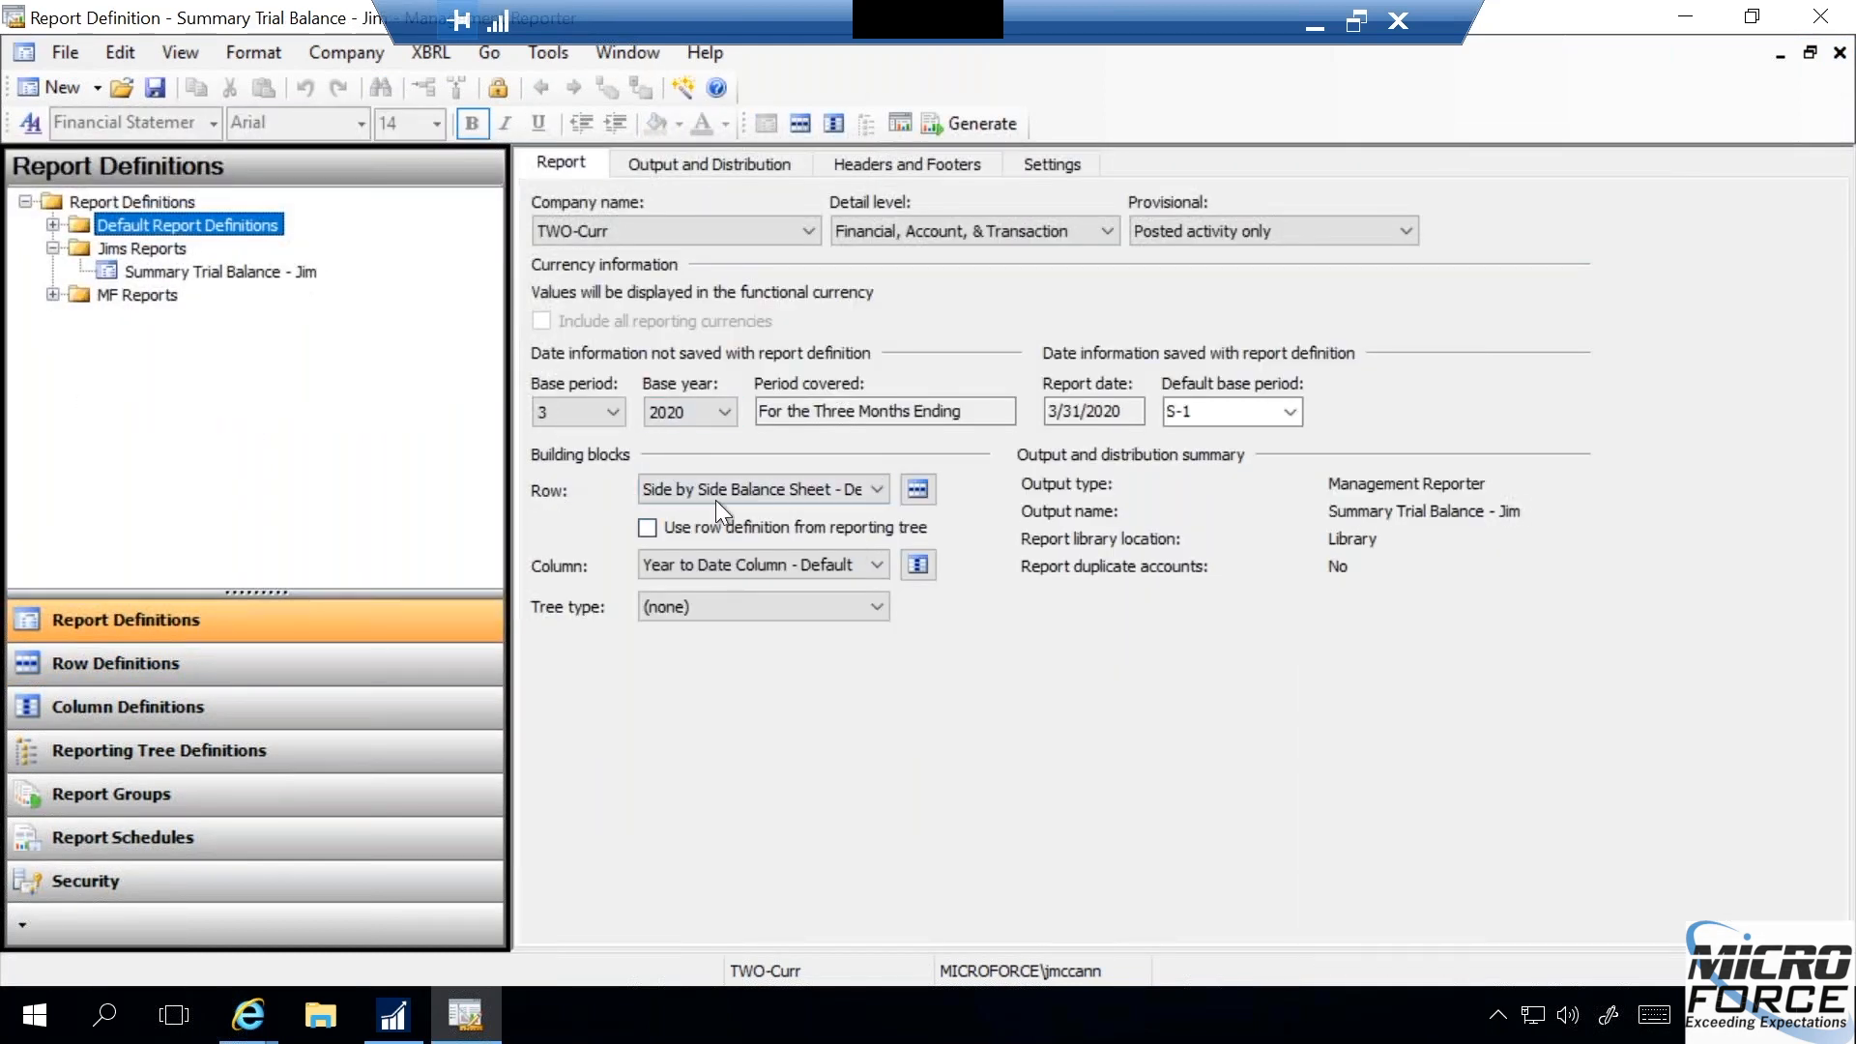
left_click(916, 489)
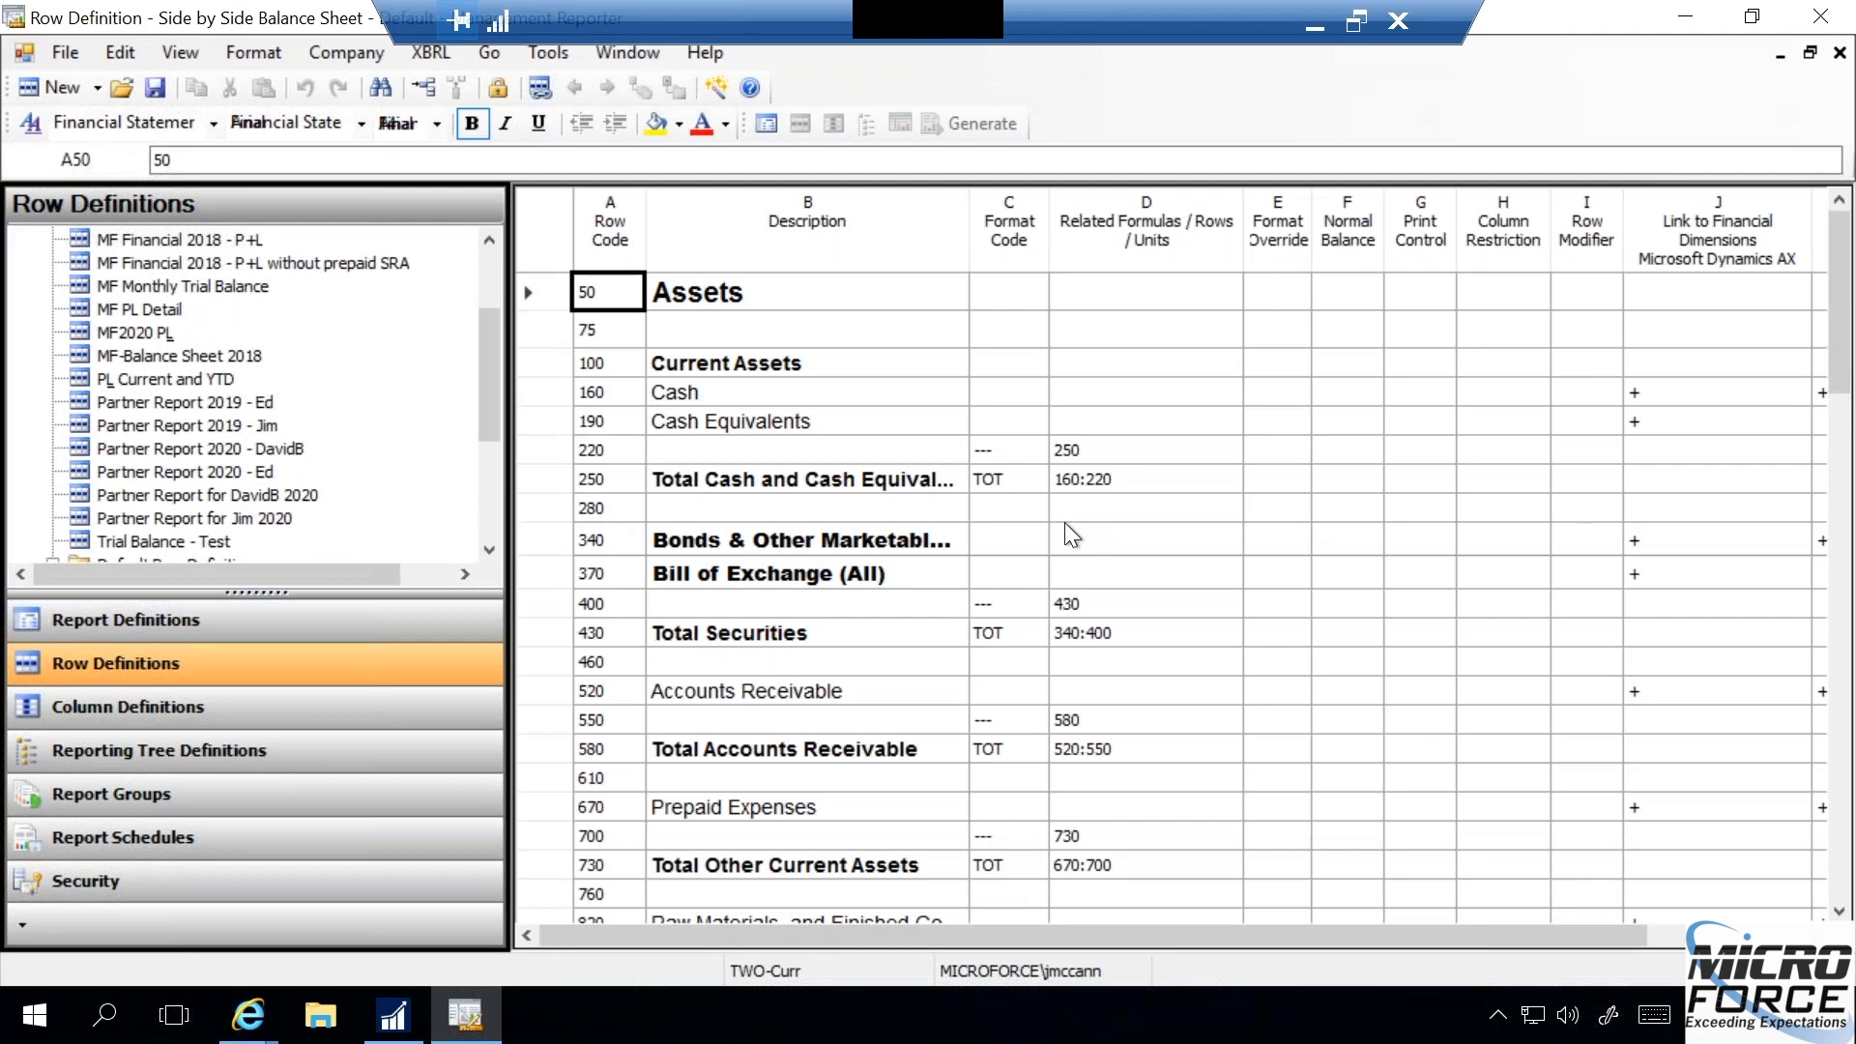
left_click(1839, 52)
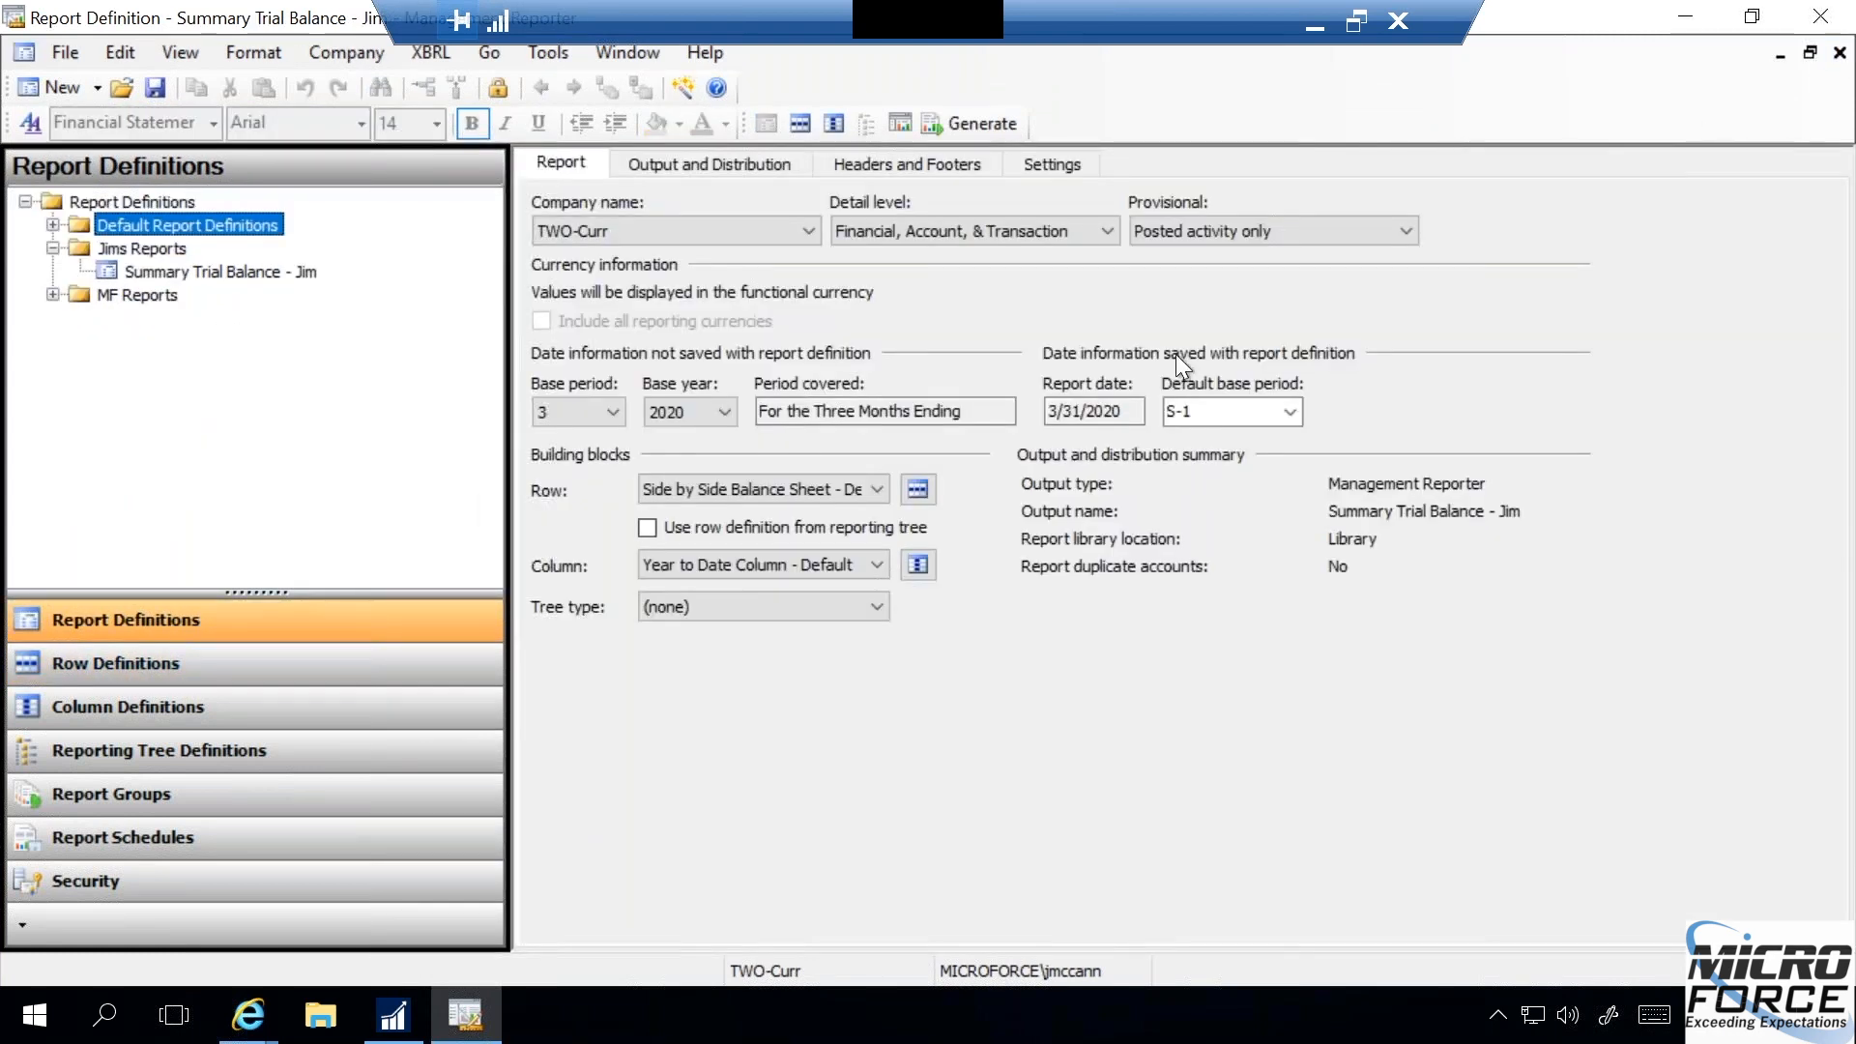
- Open the Summary Trial Balance - Default report definition from the Default Report Definitions folder
left_click(52, 224)
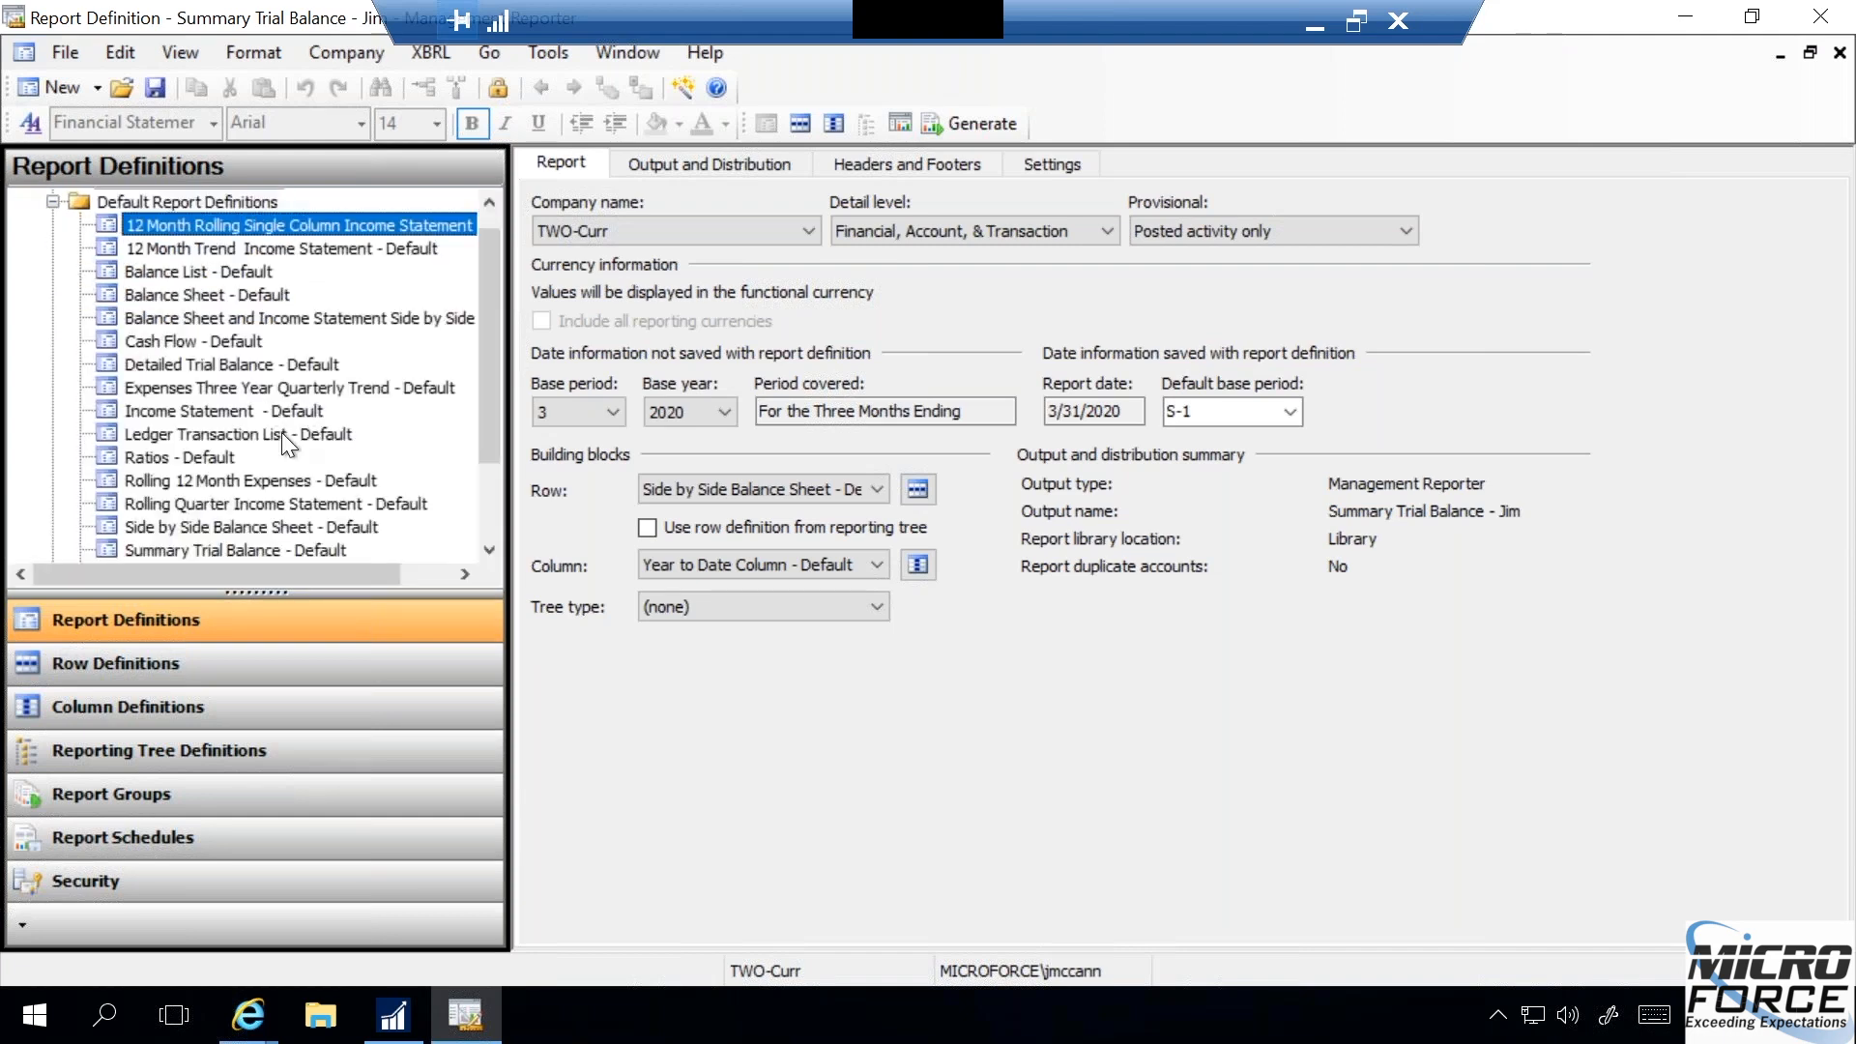
left_click(486, 549)
left_click(486, 549)
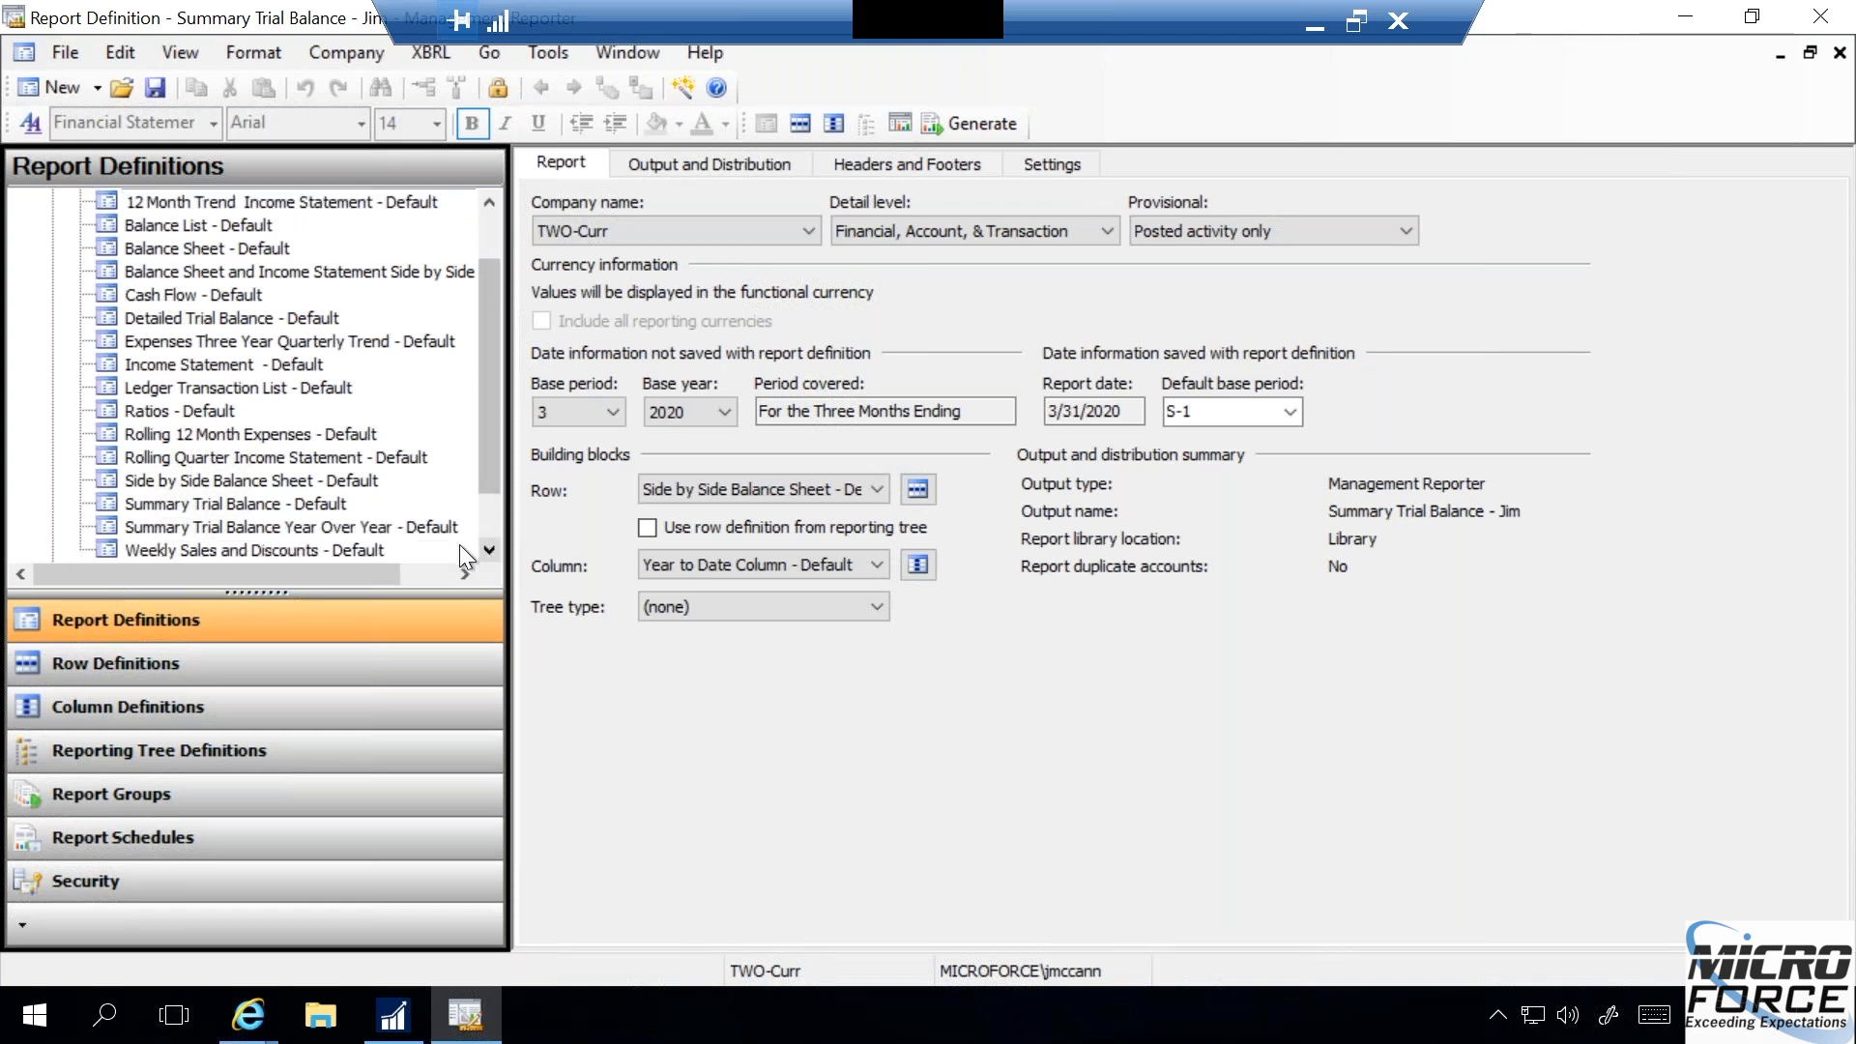
left_click(297, 502)
double_click(297, 502)
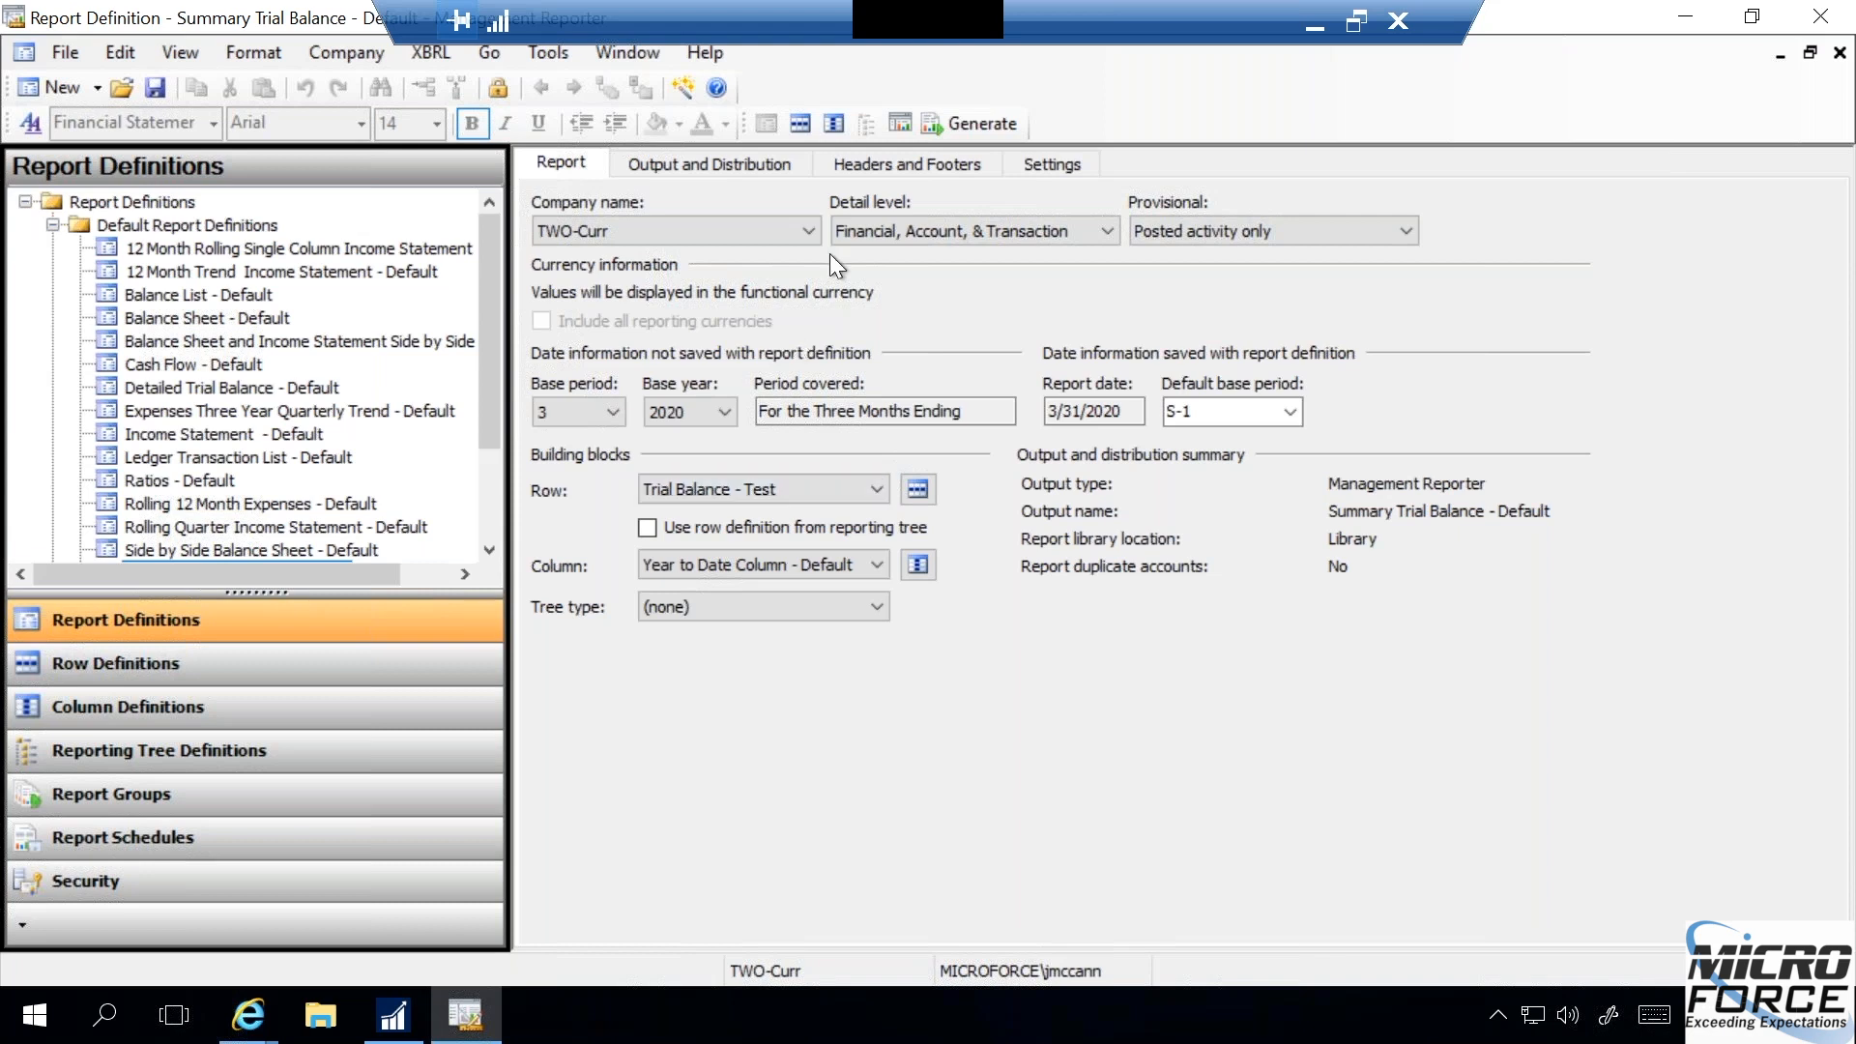
- View the generated Summary Trial Balance - Default report and export it to Microsoft Excel, with the workbook set to open after exporting
left_click(895, 128)
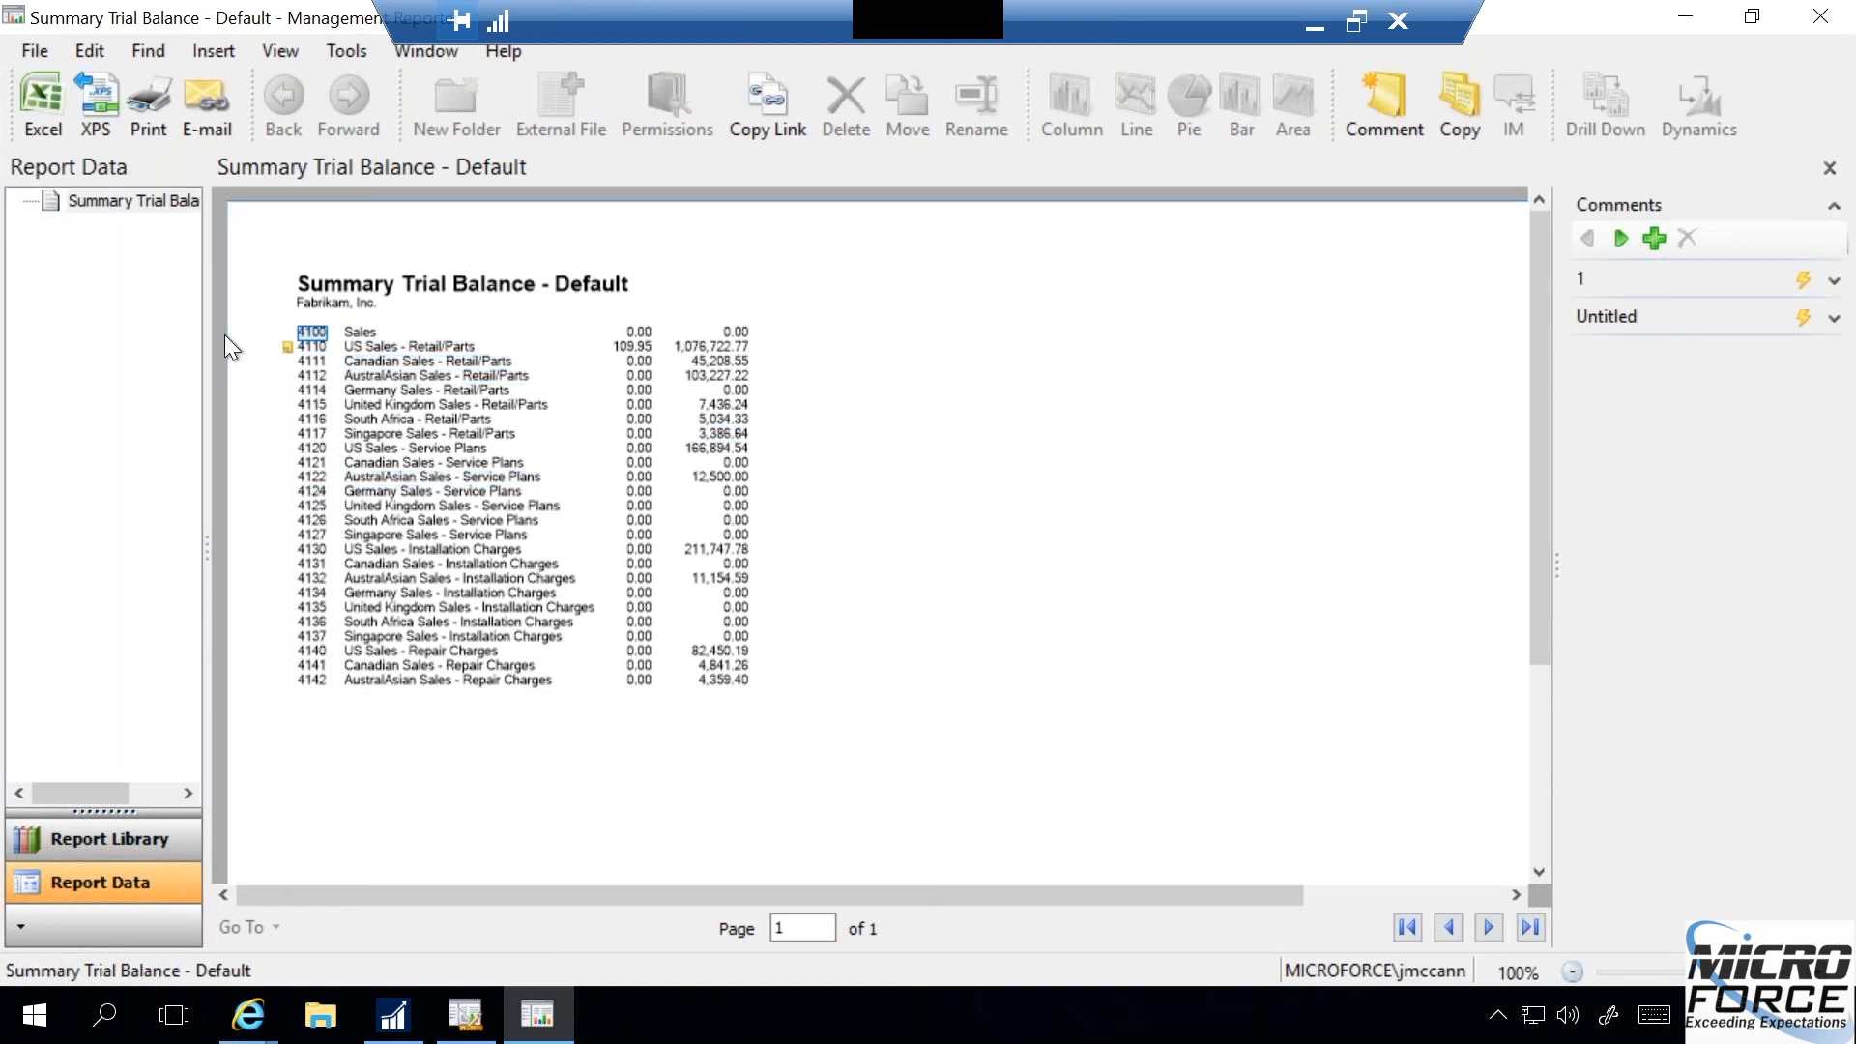
left_click(43, 96)
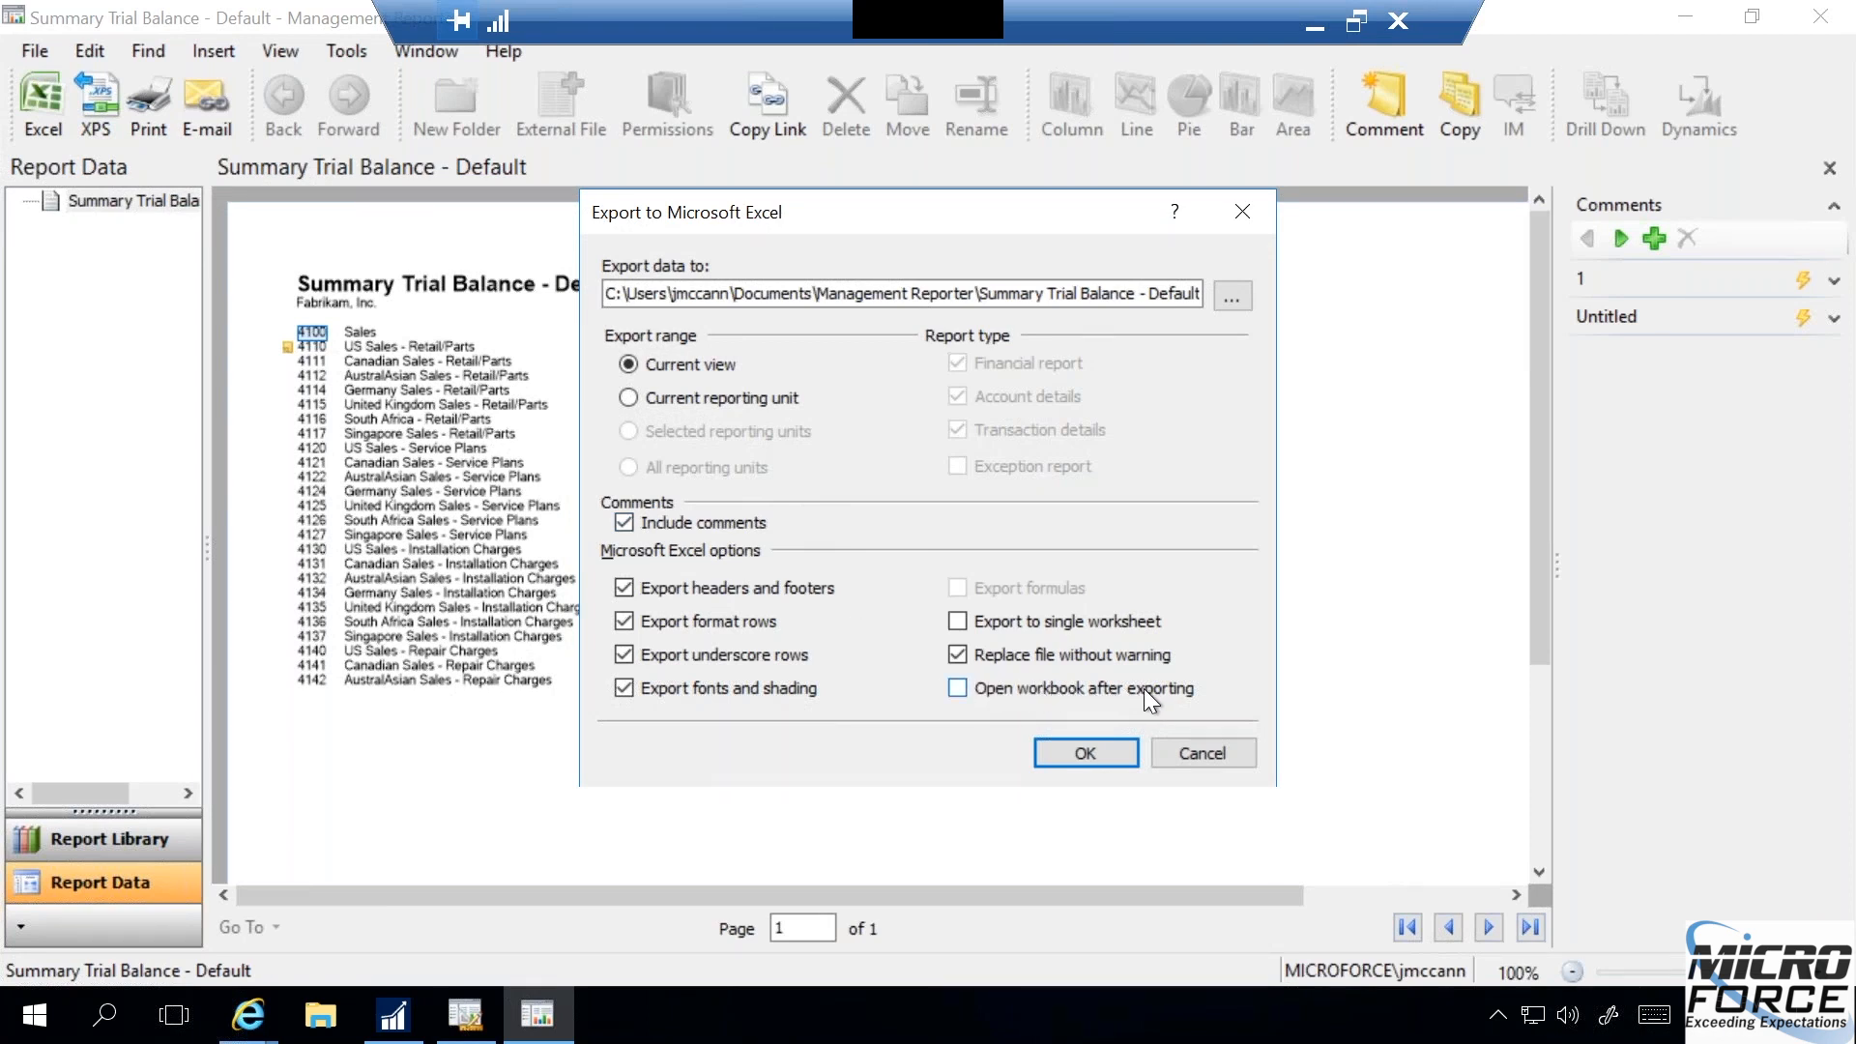
left_click(959, 689)
left_click(1086, 753)
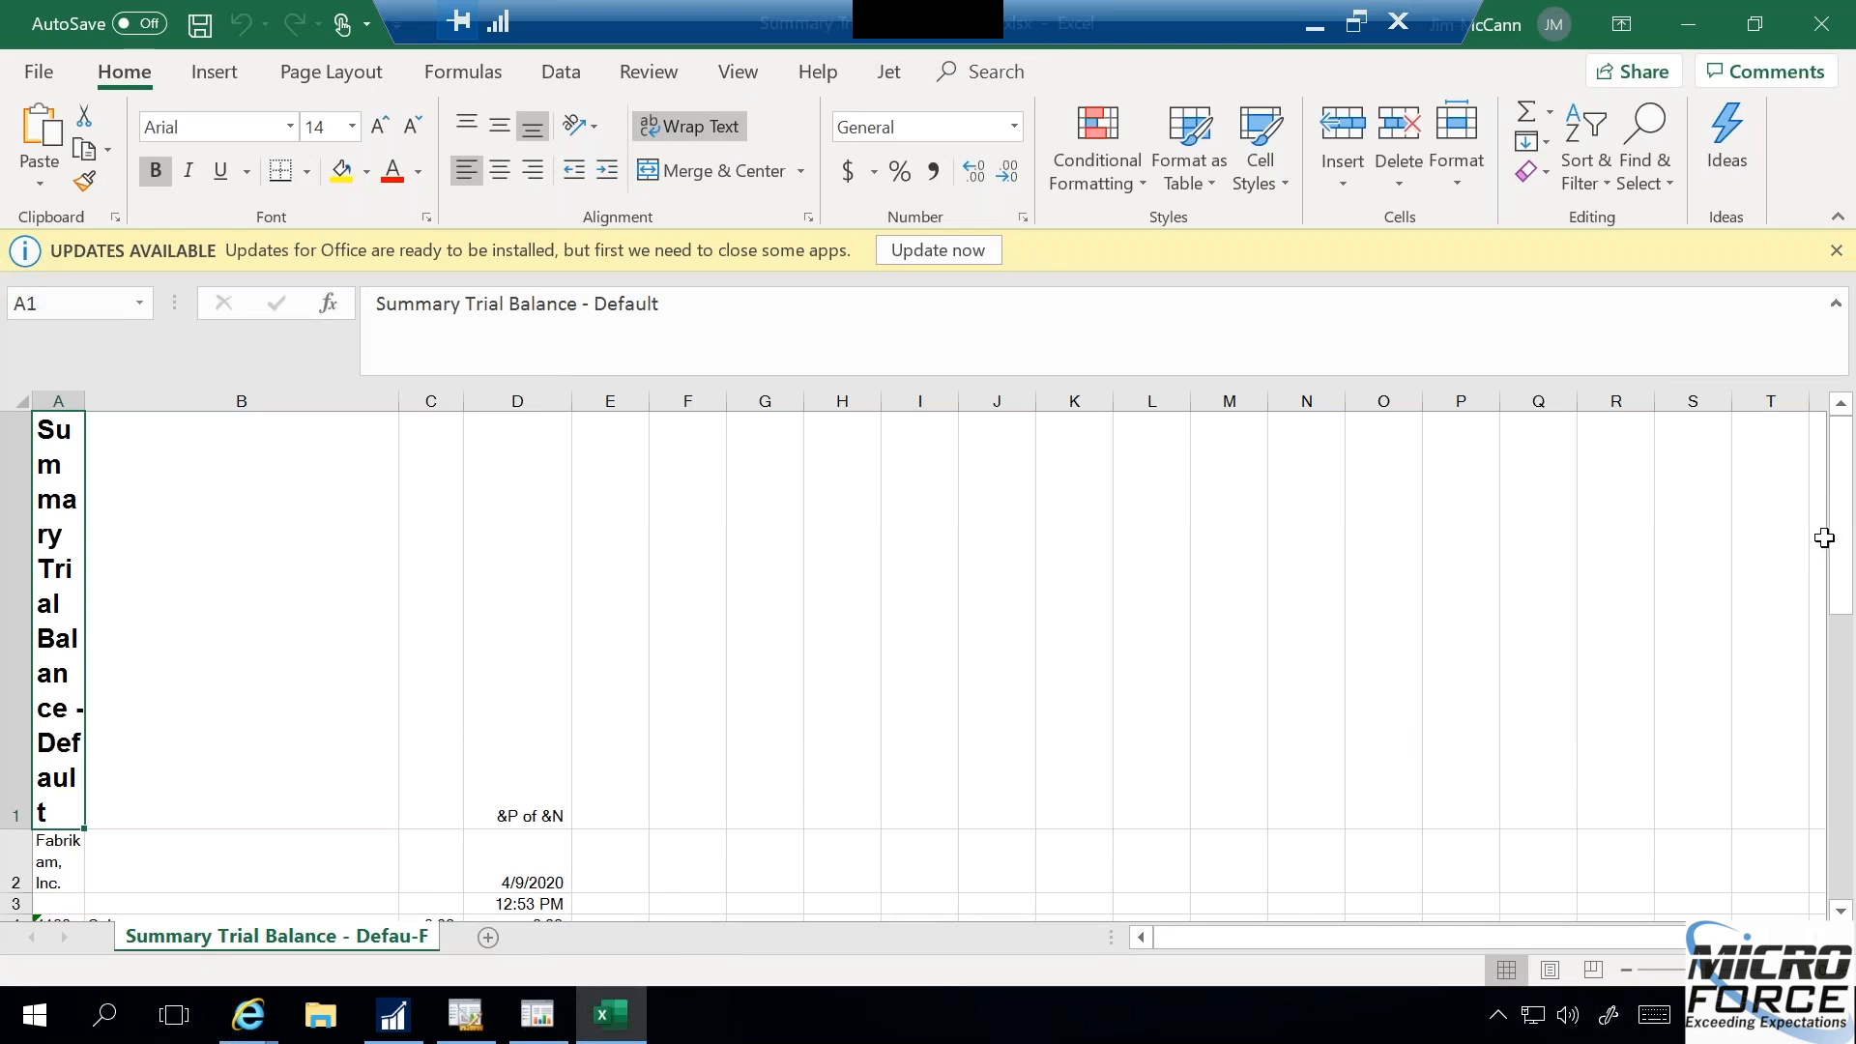
- Look through the exported trial balance rows in Excel, and close the workbook, the report and the report viewer
left_click_drag(1839, 538, 1844, 592)
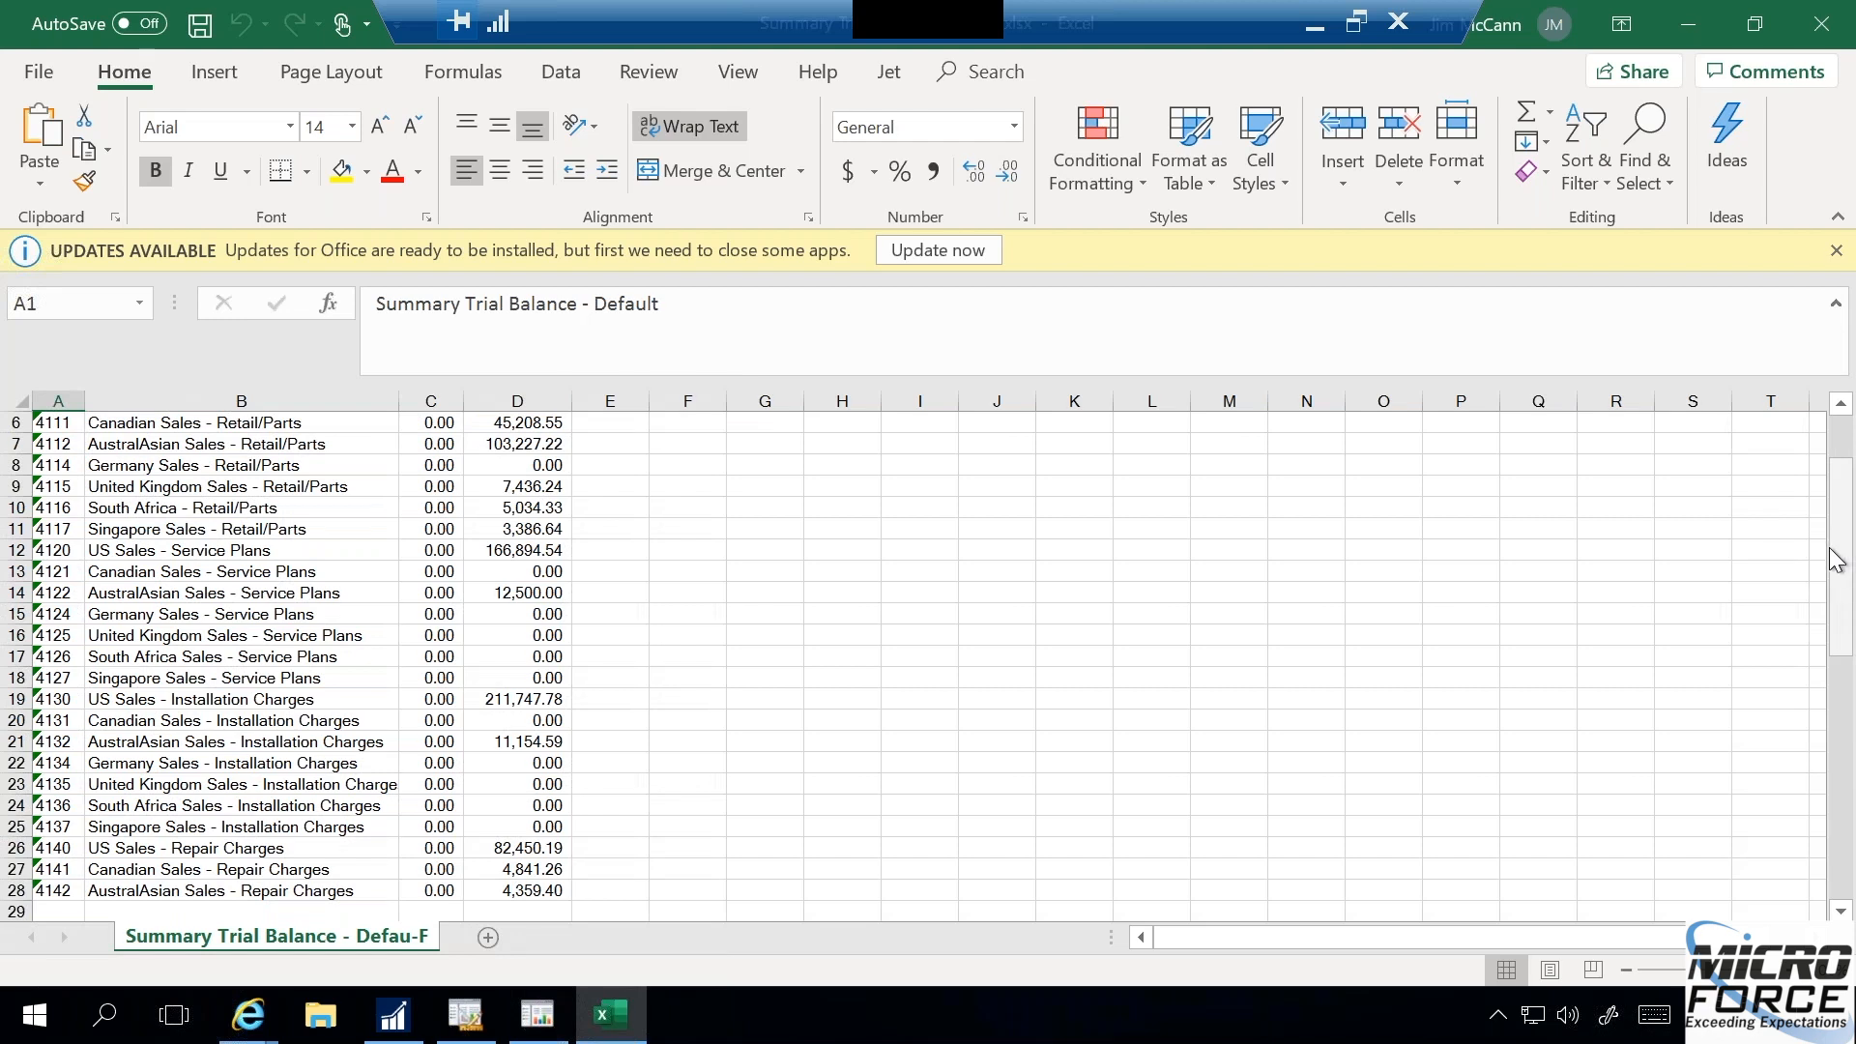
left_click(1821, 37)
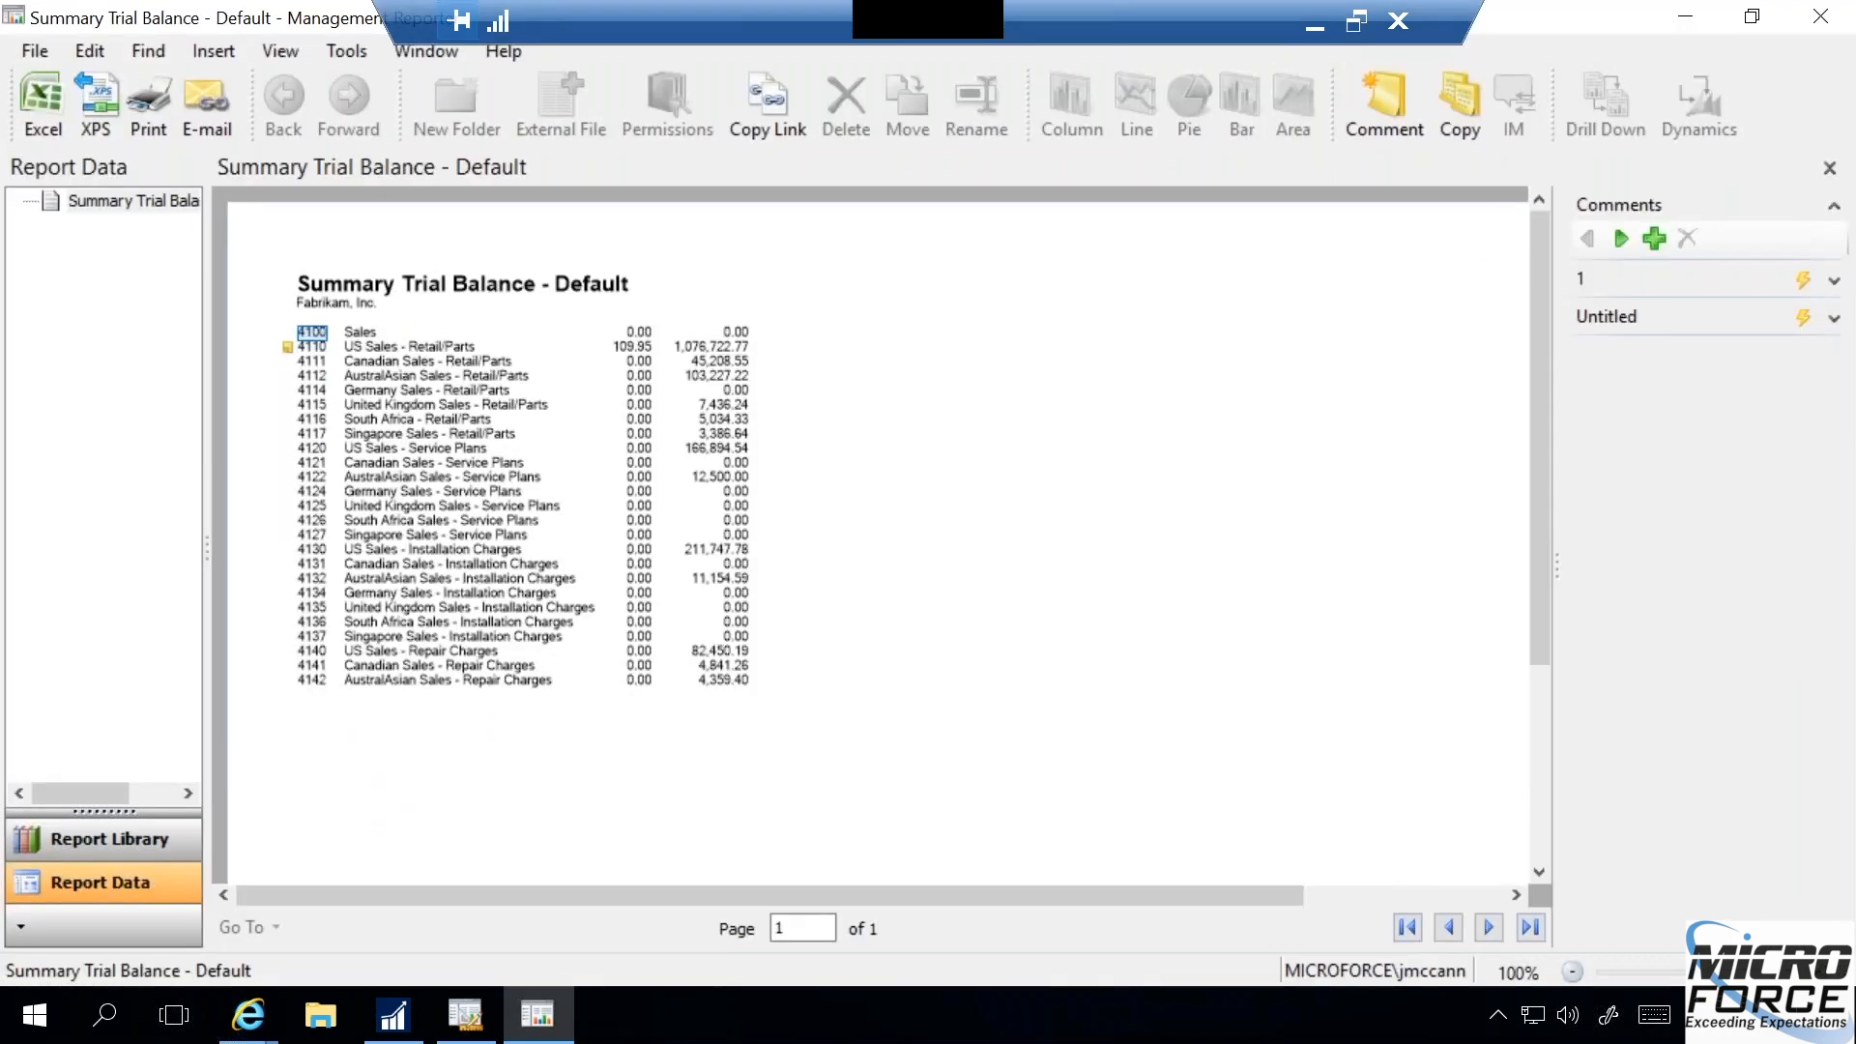
left_click(1830, 168)
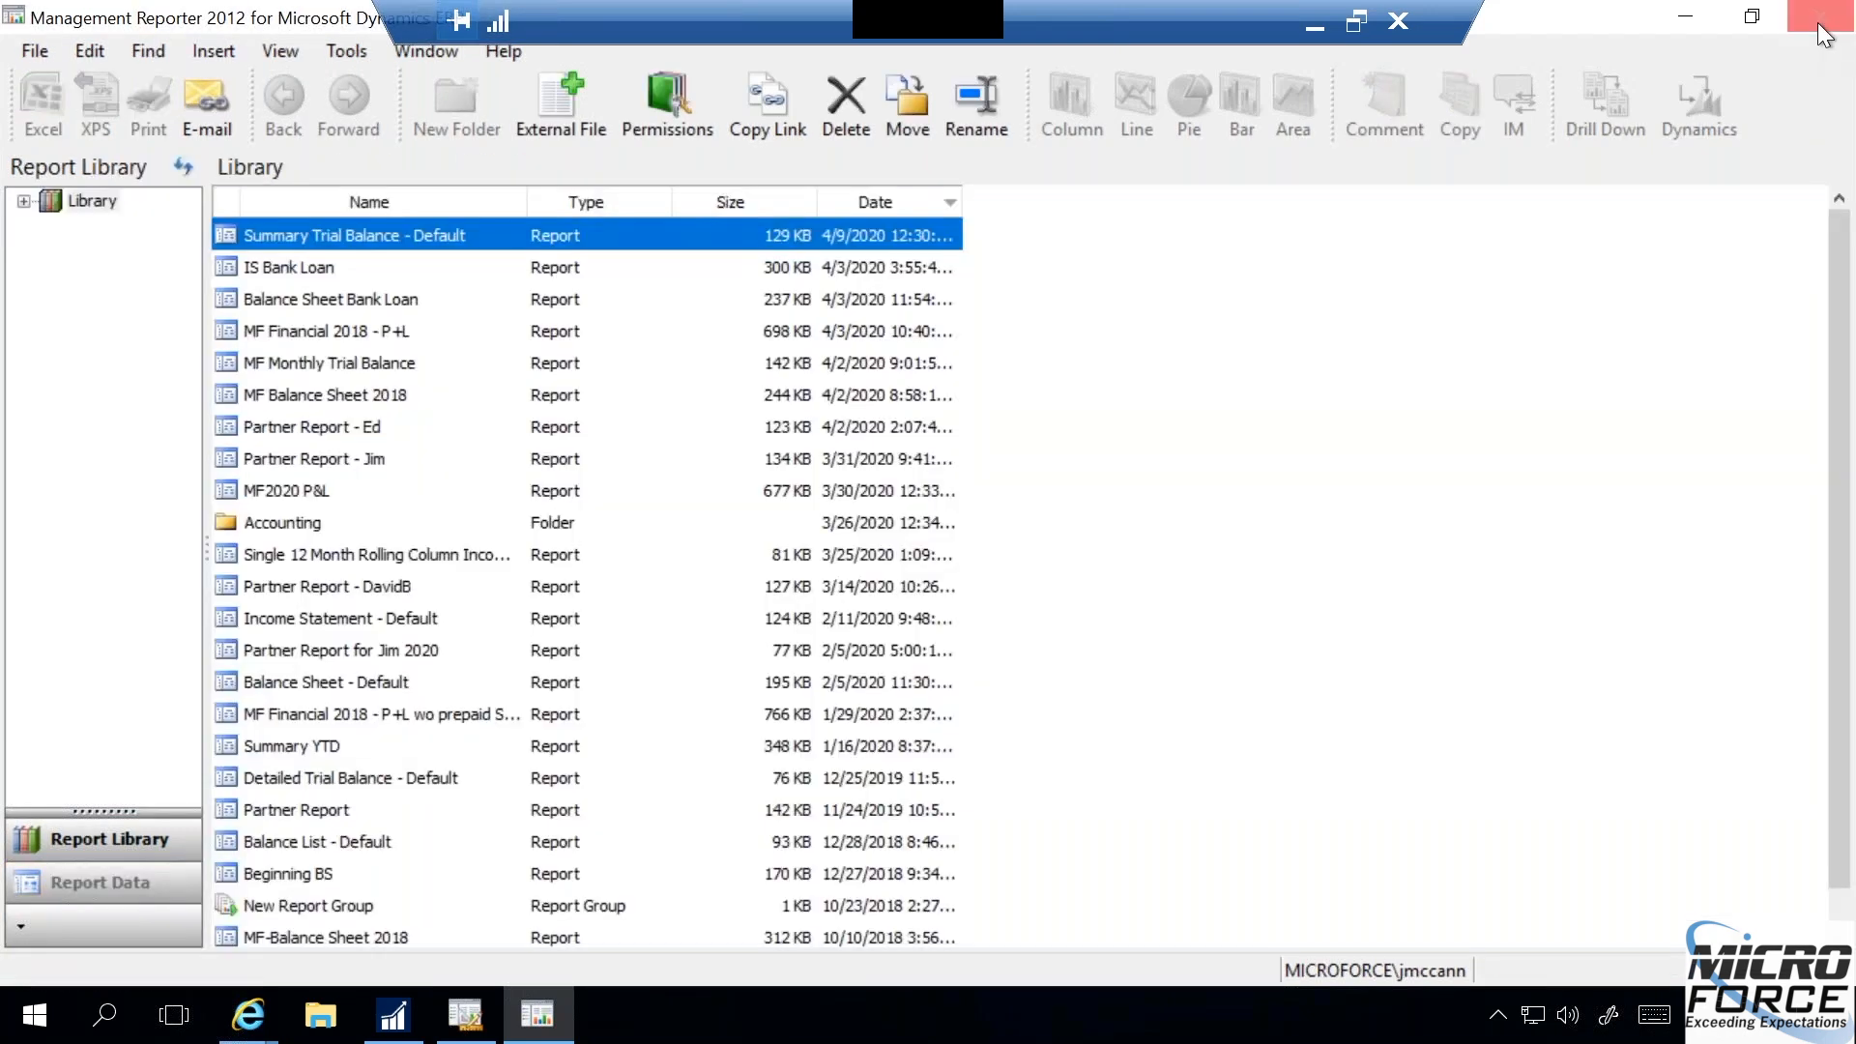
left_click(1821, 17)
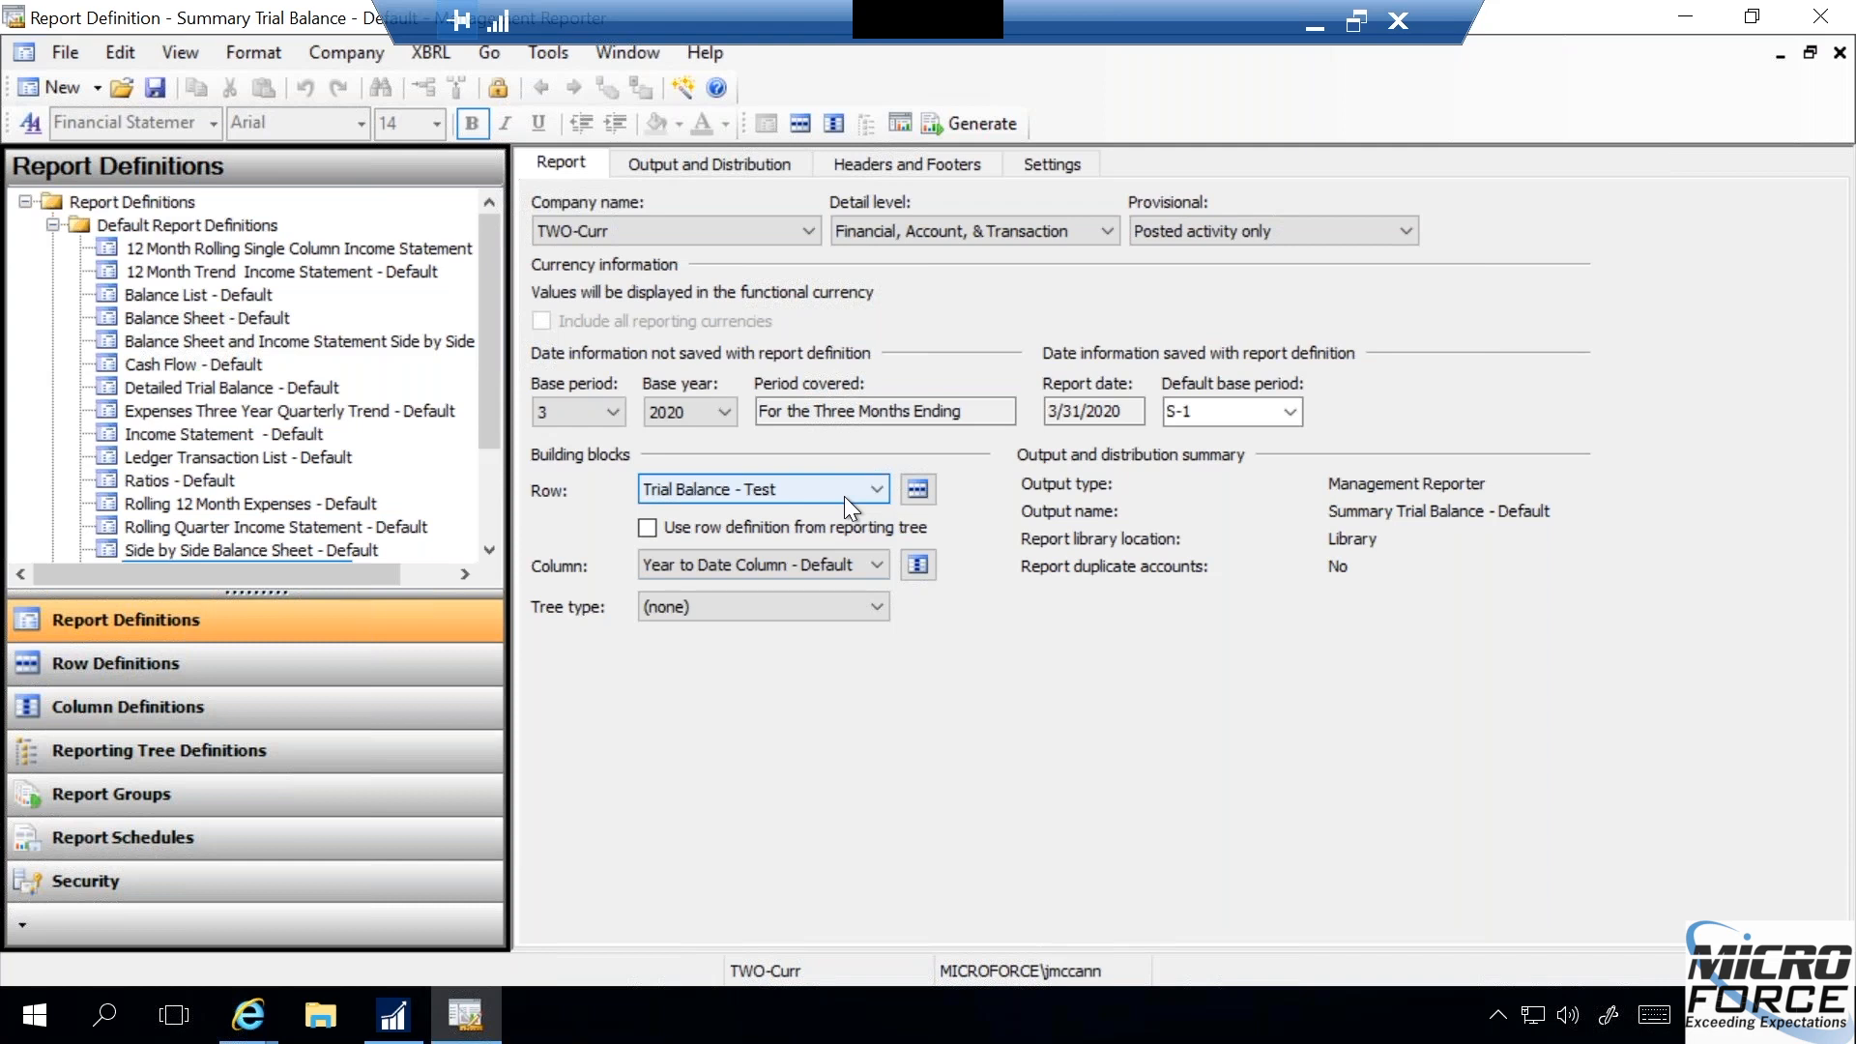
- View the generated Summary Trial Balance - Default report again, expand comment 1, and copy its pie chart
left_click(891, 123)
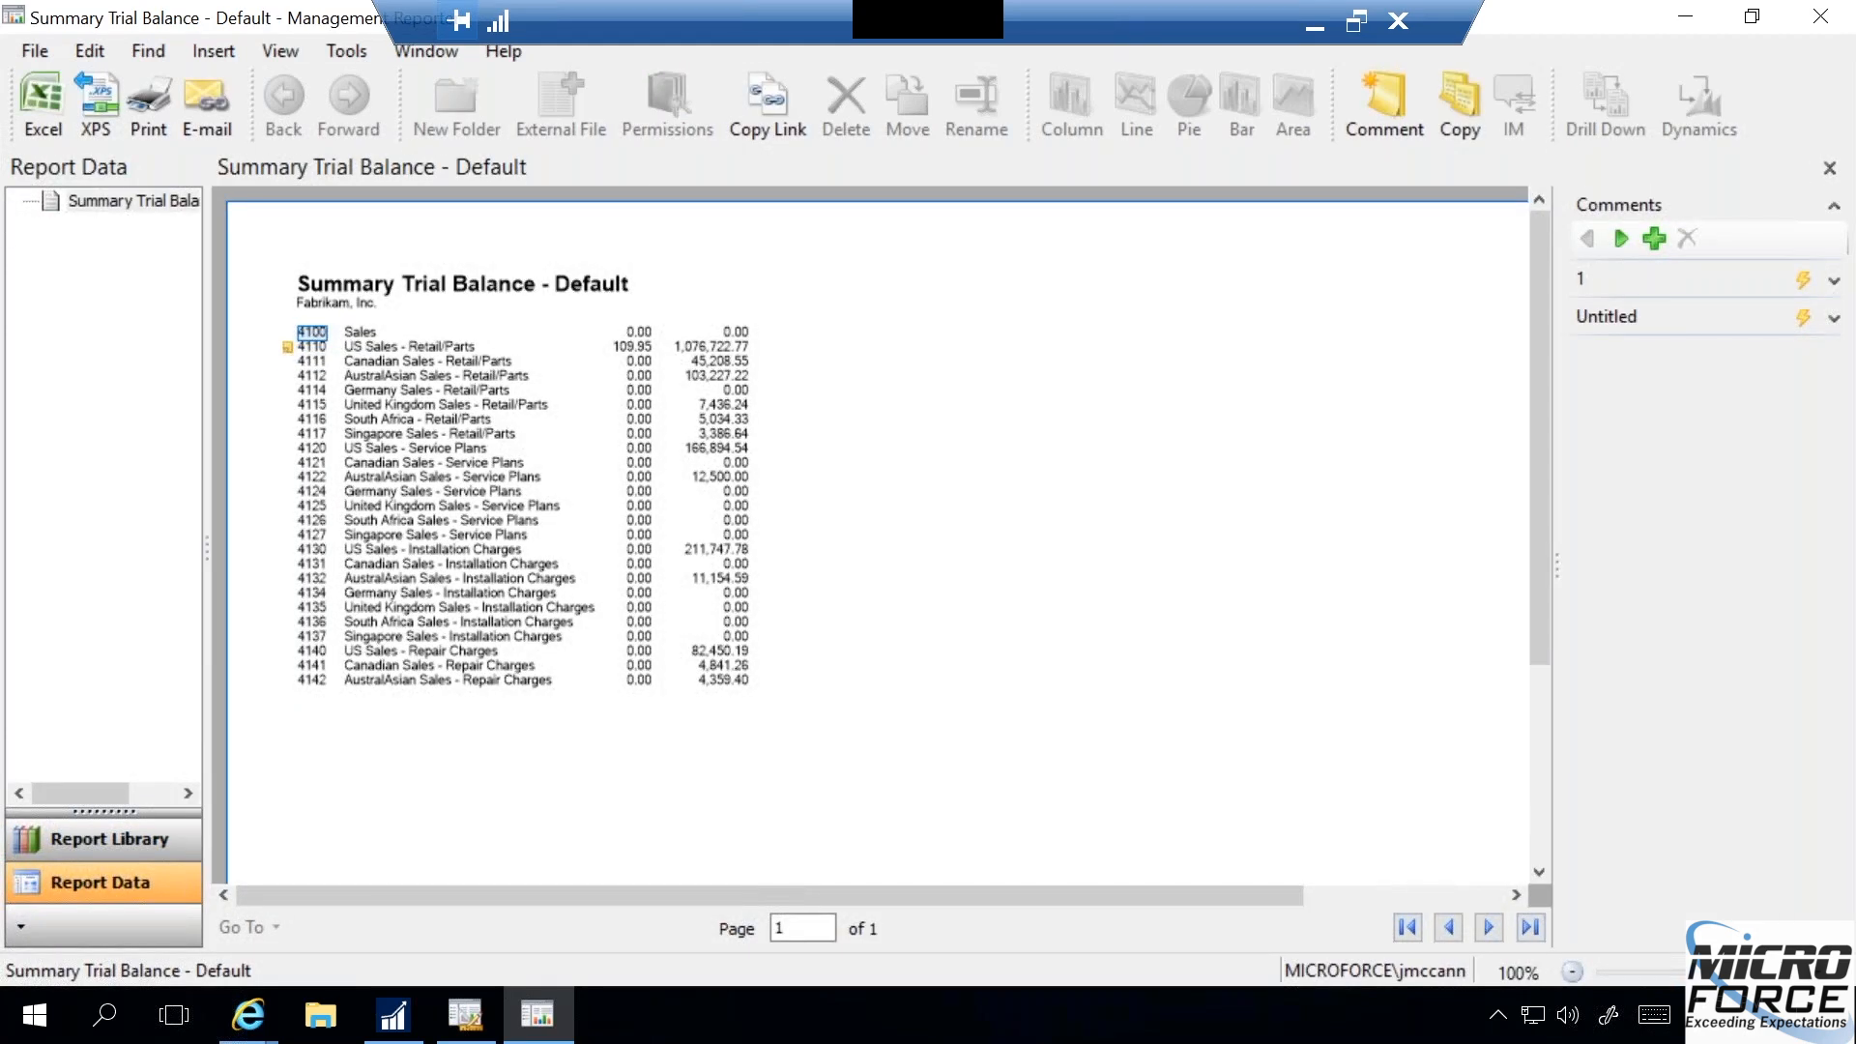
left_click(1833, 281)
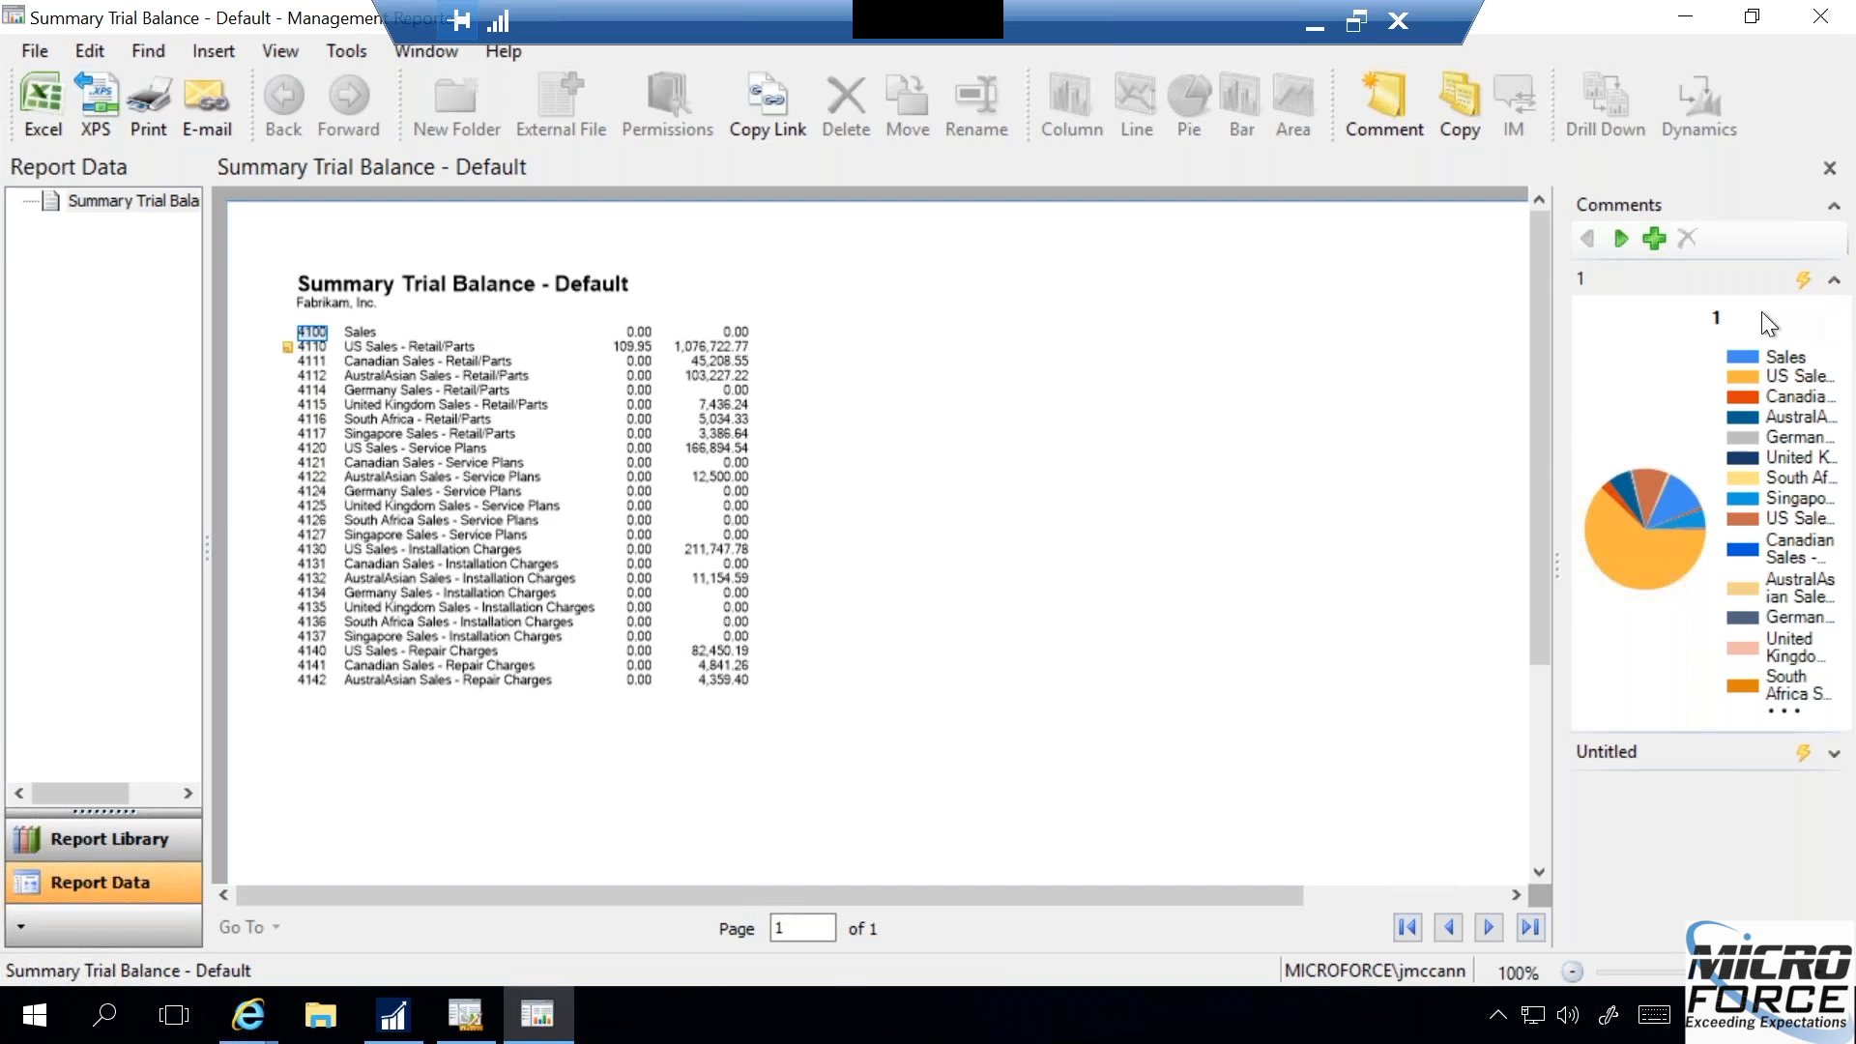
right_click(1627, 358)
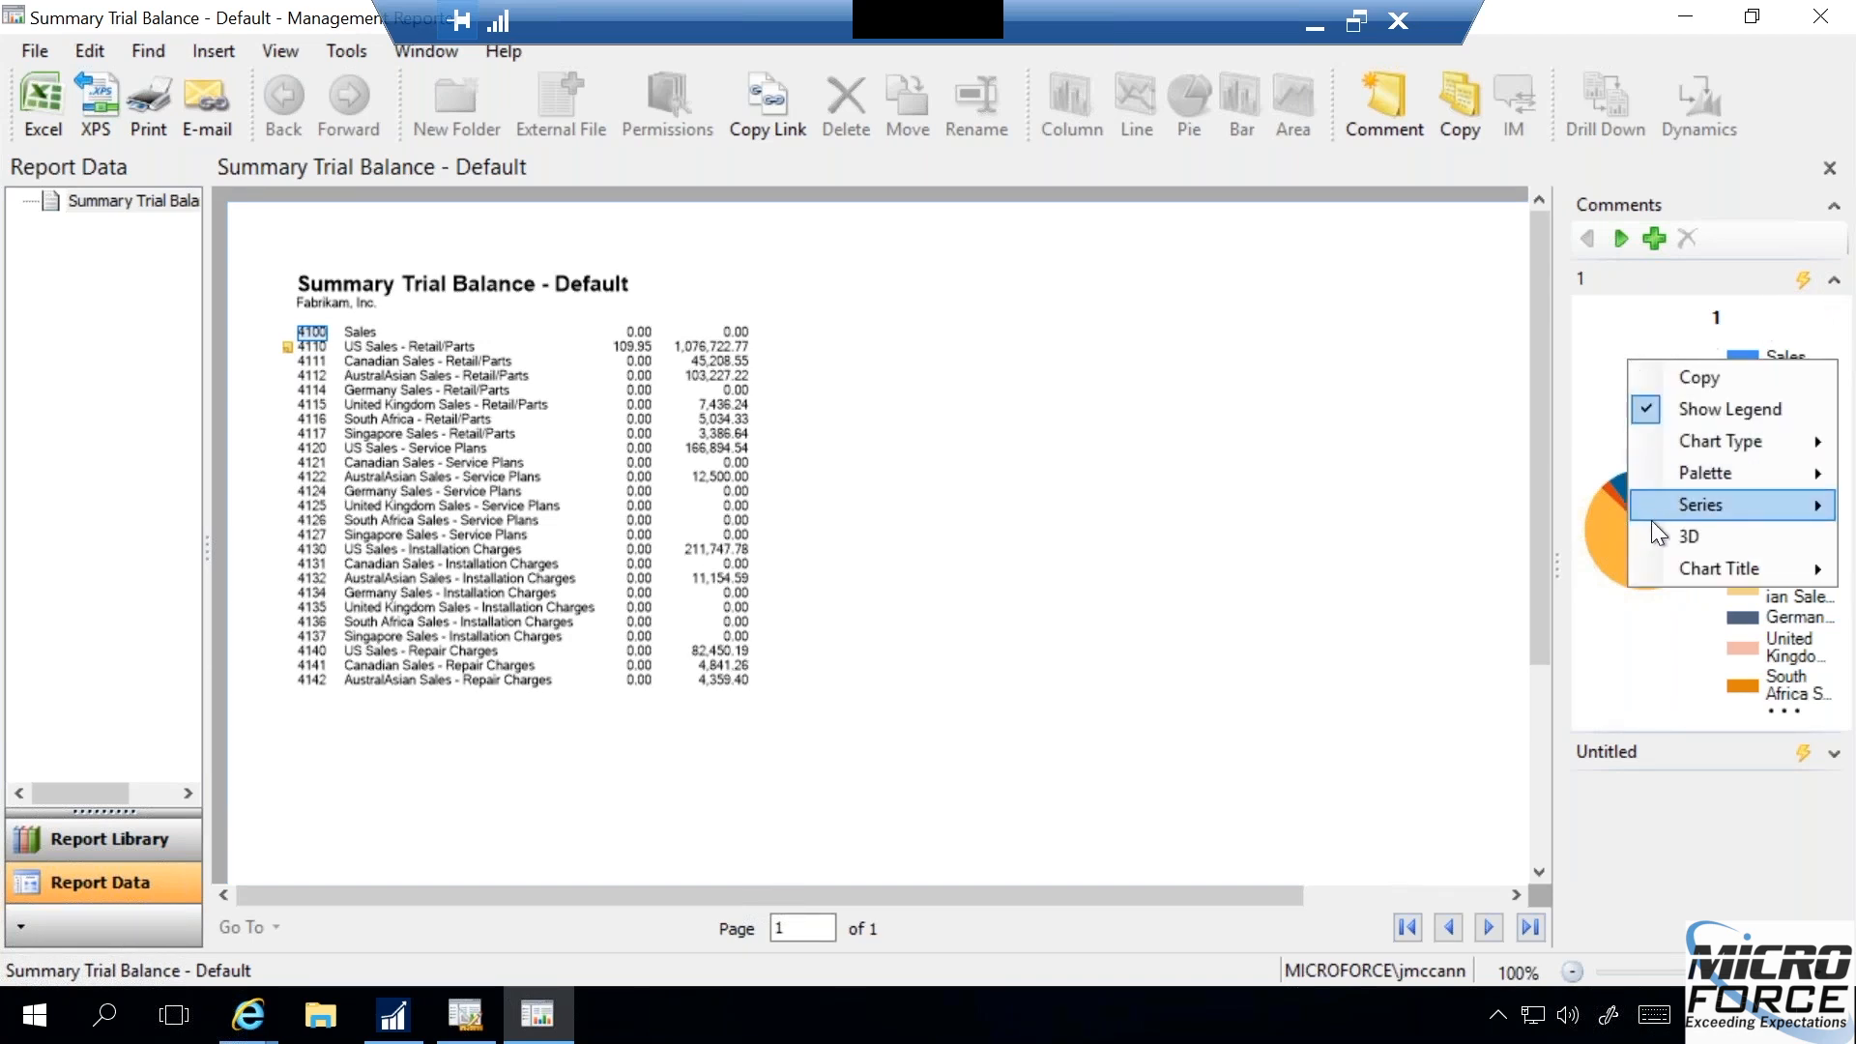
left_click(1700, 377)
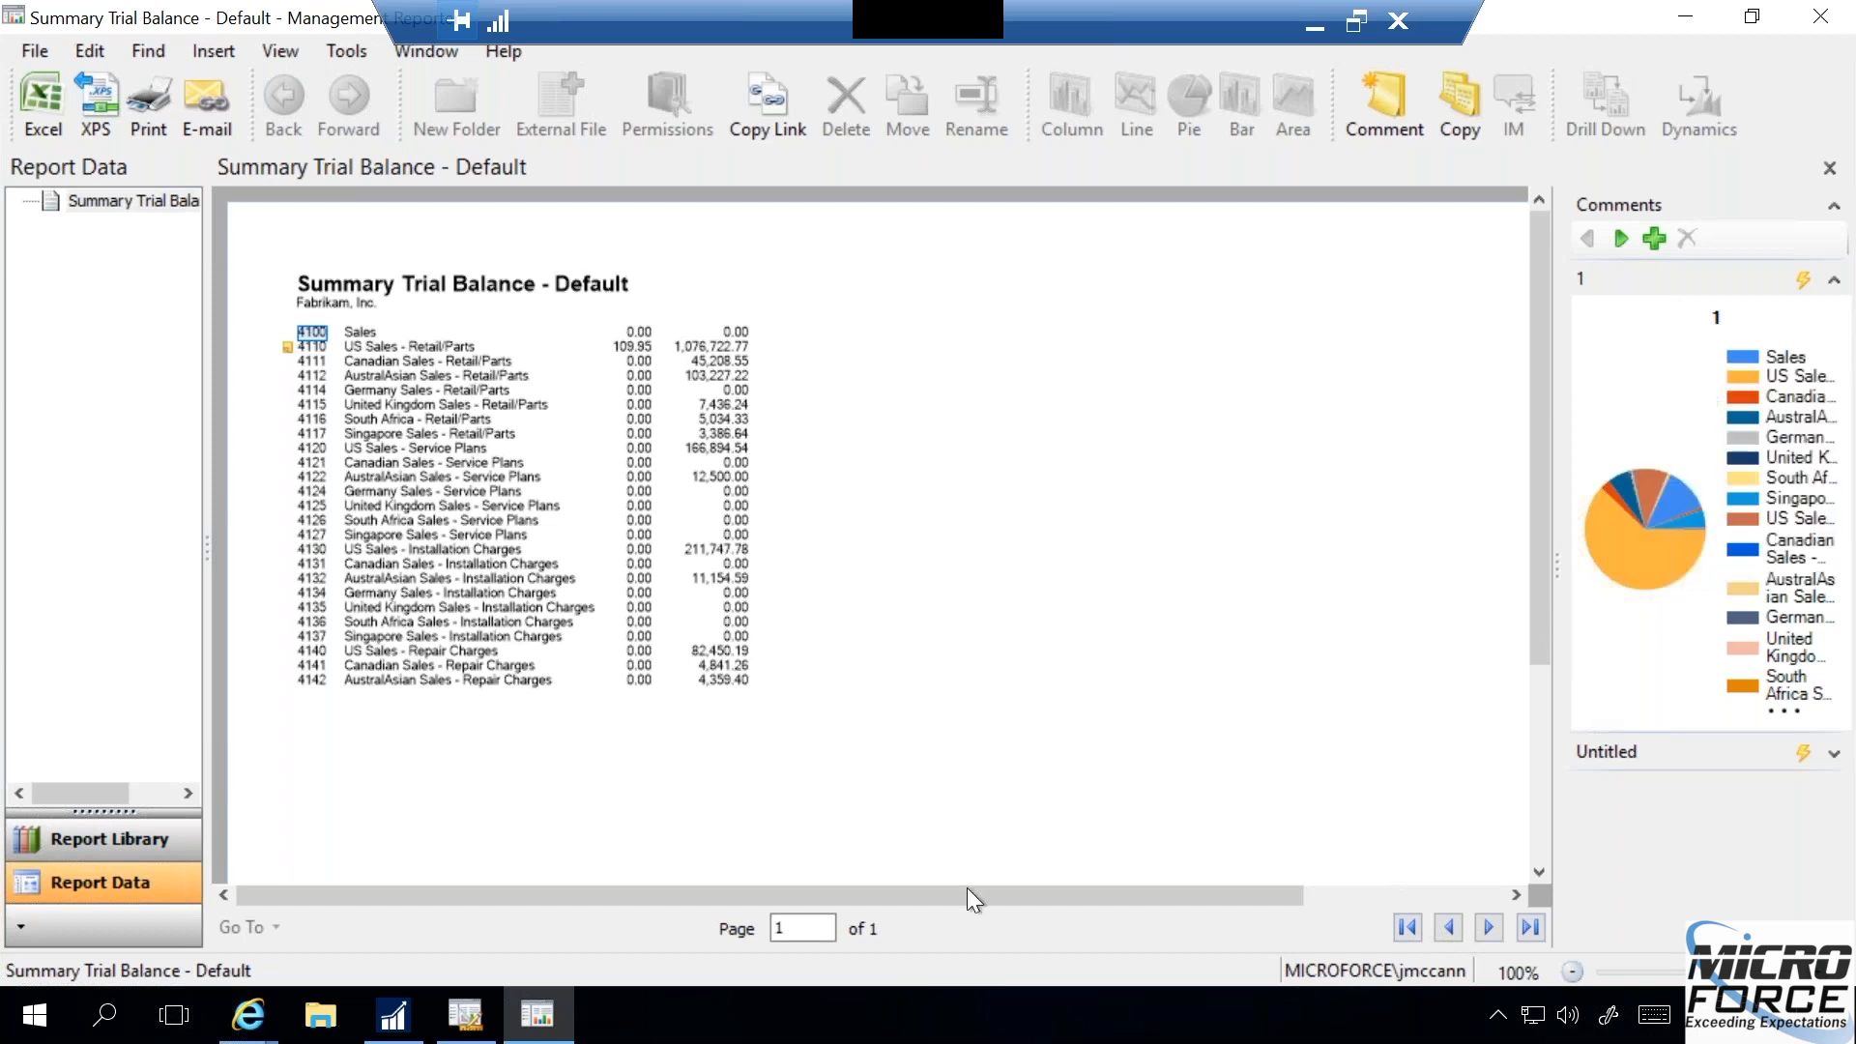
left_click(105, 1025)
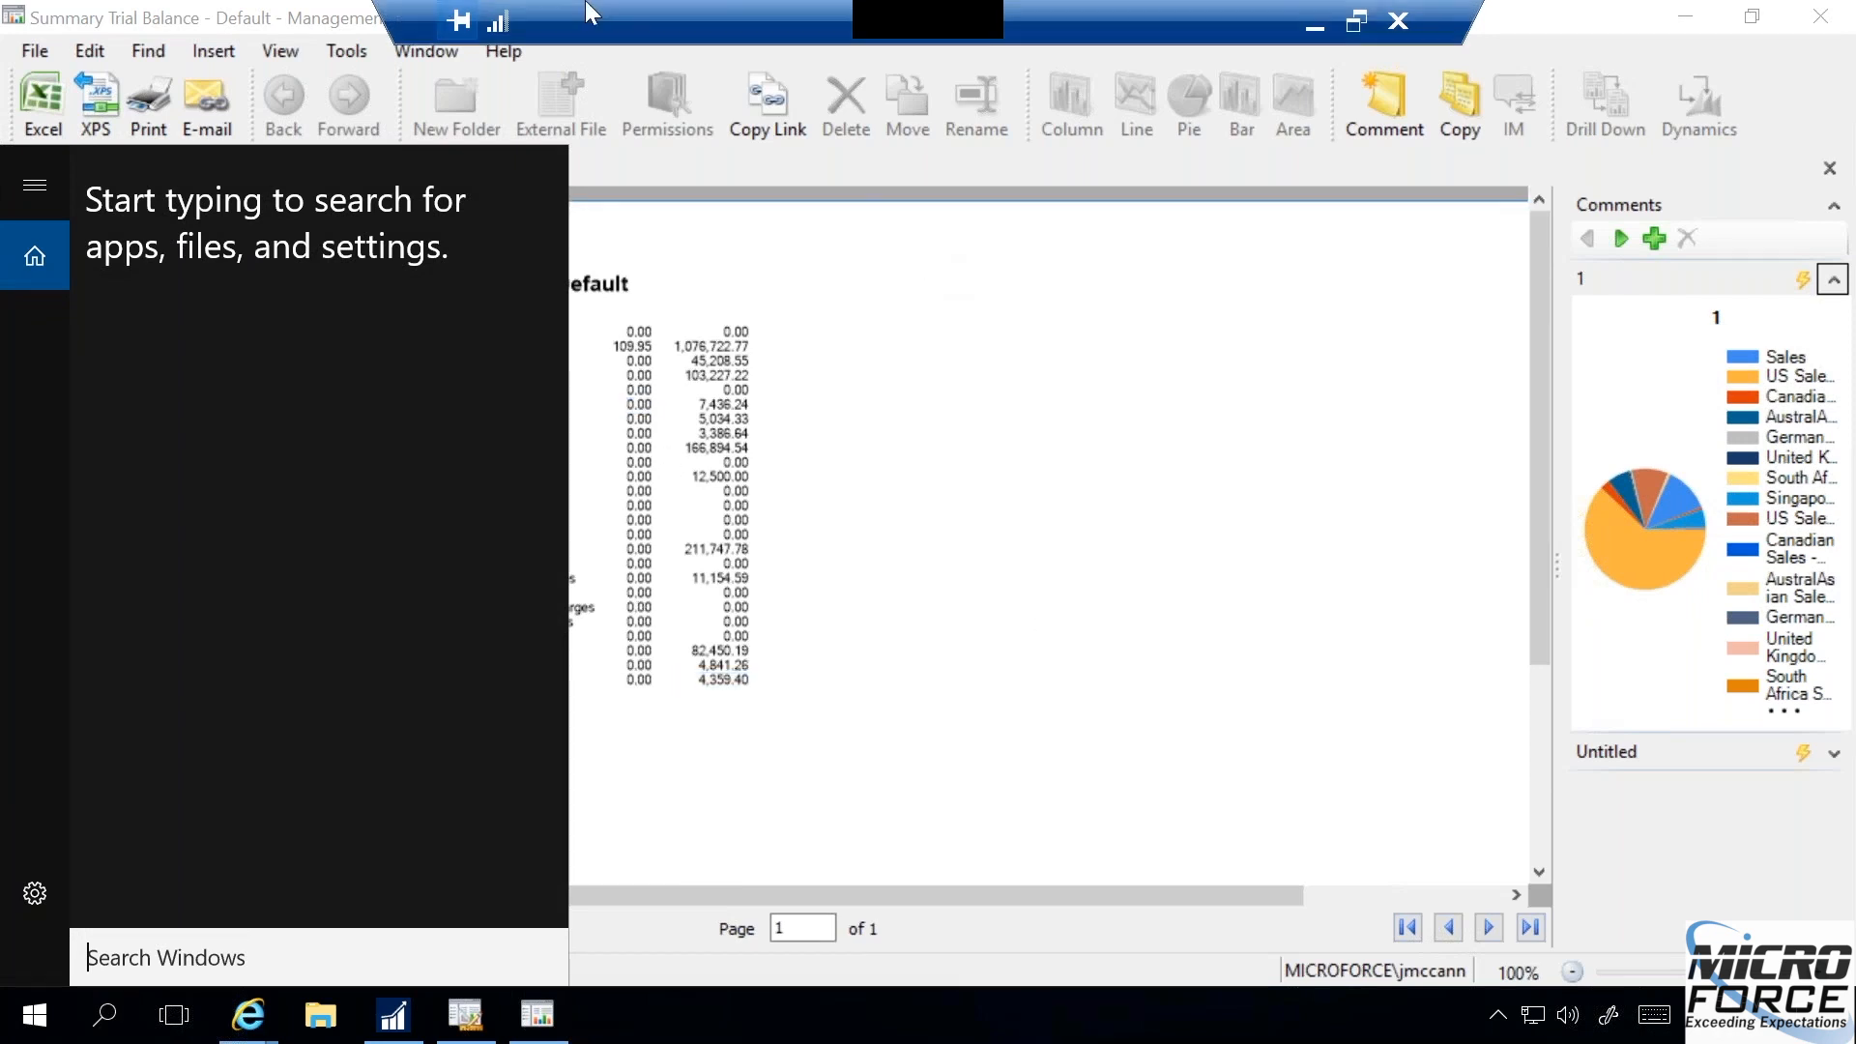
left_click(31, 92)
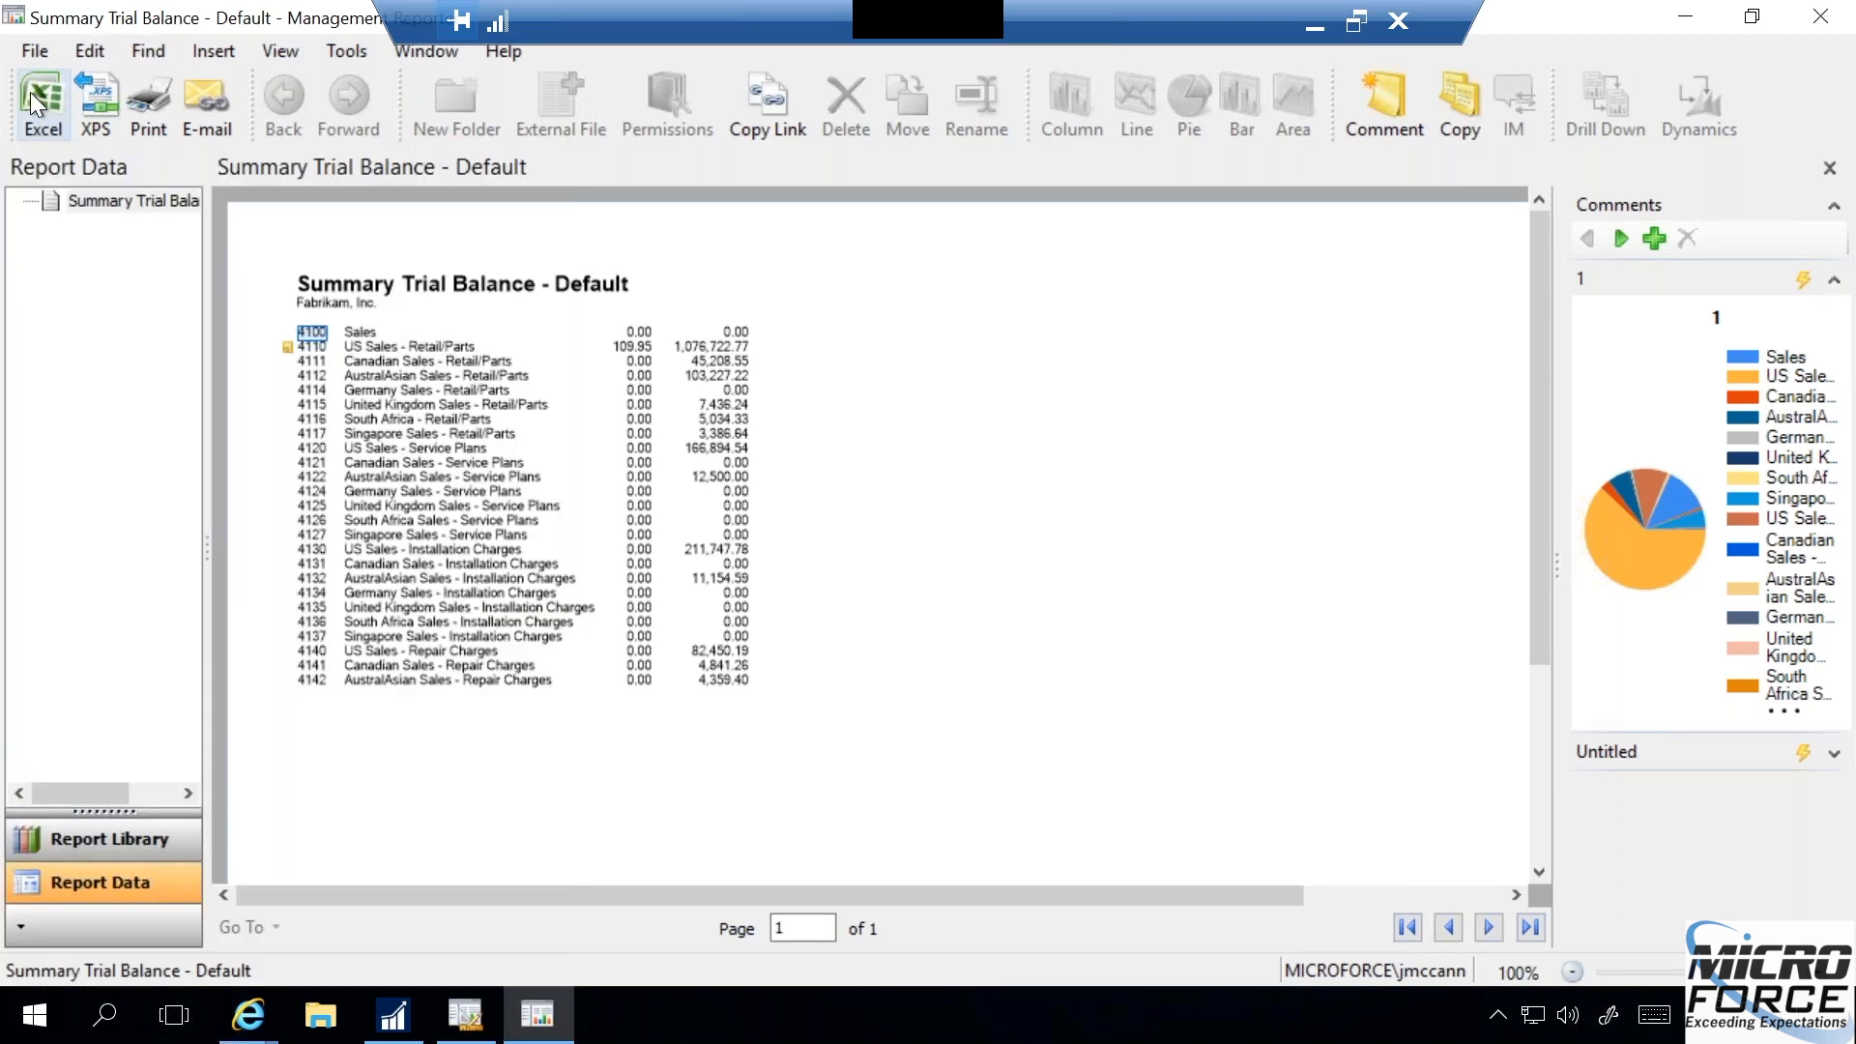
mouse_move(253, 1024)
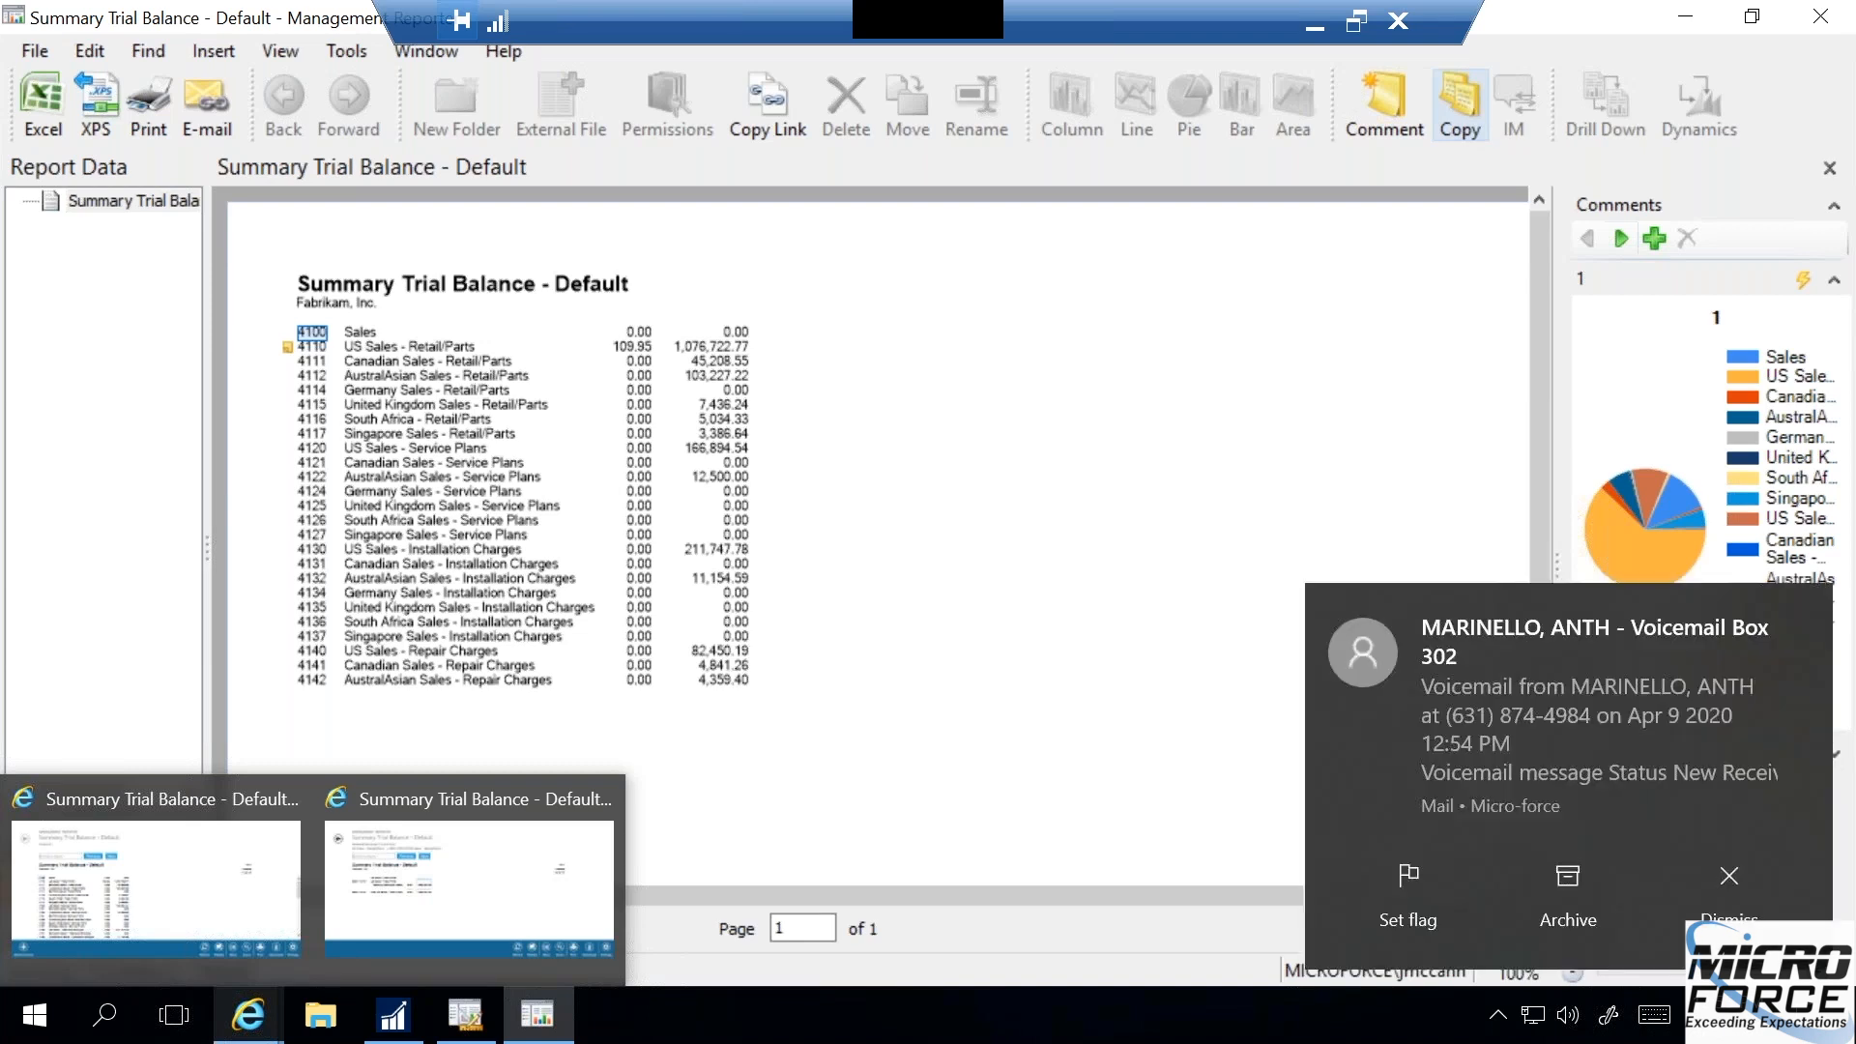
left_click(1730, 913)
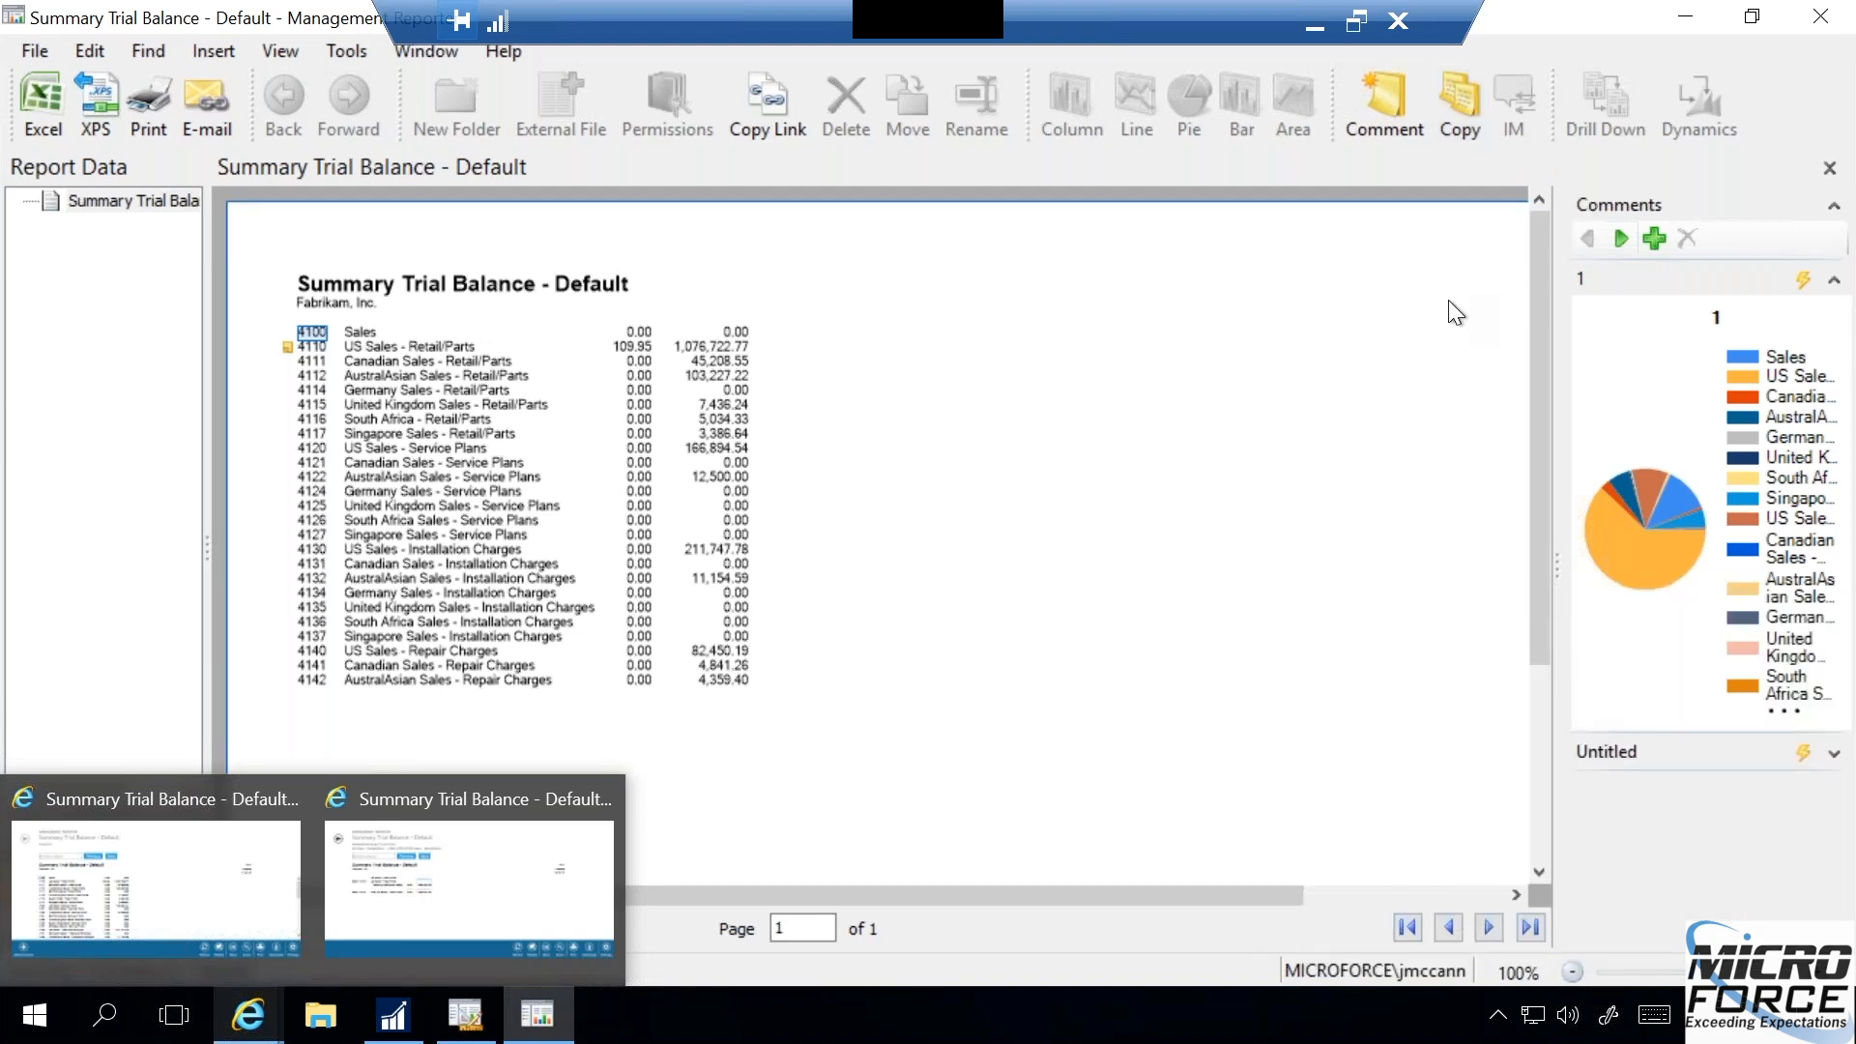
- Close the report and its viewer, and review the Trial Balance - Test row definition linked to the report definition
left_click(1830, 171)
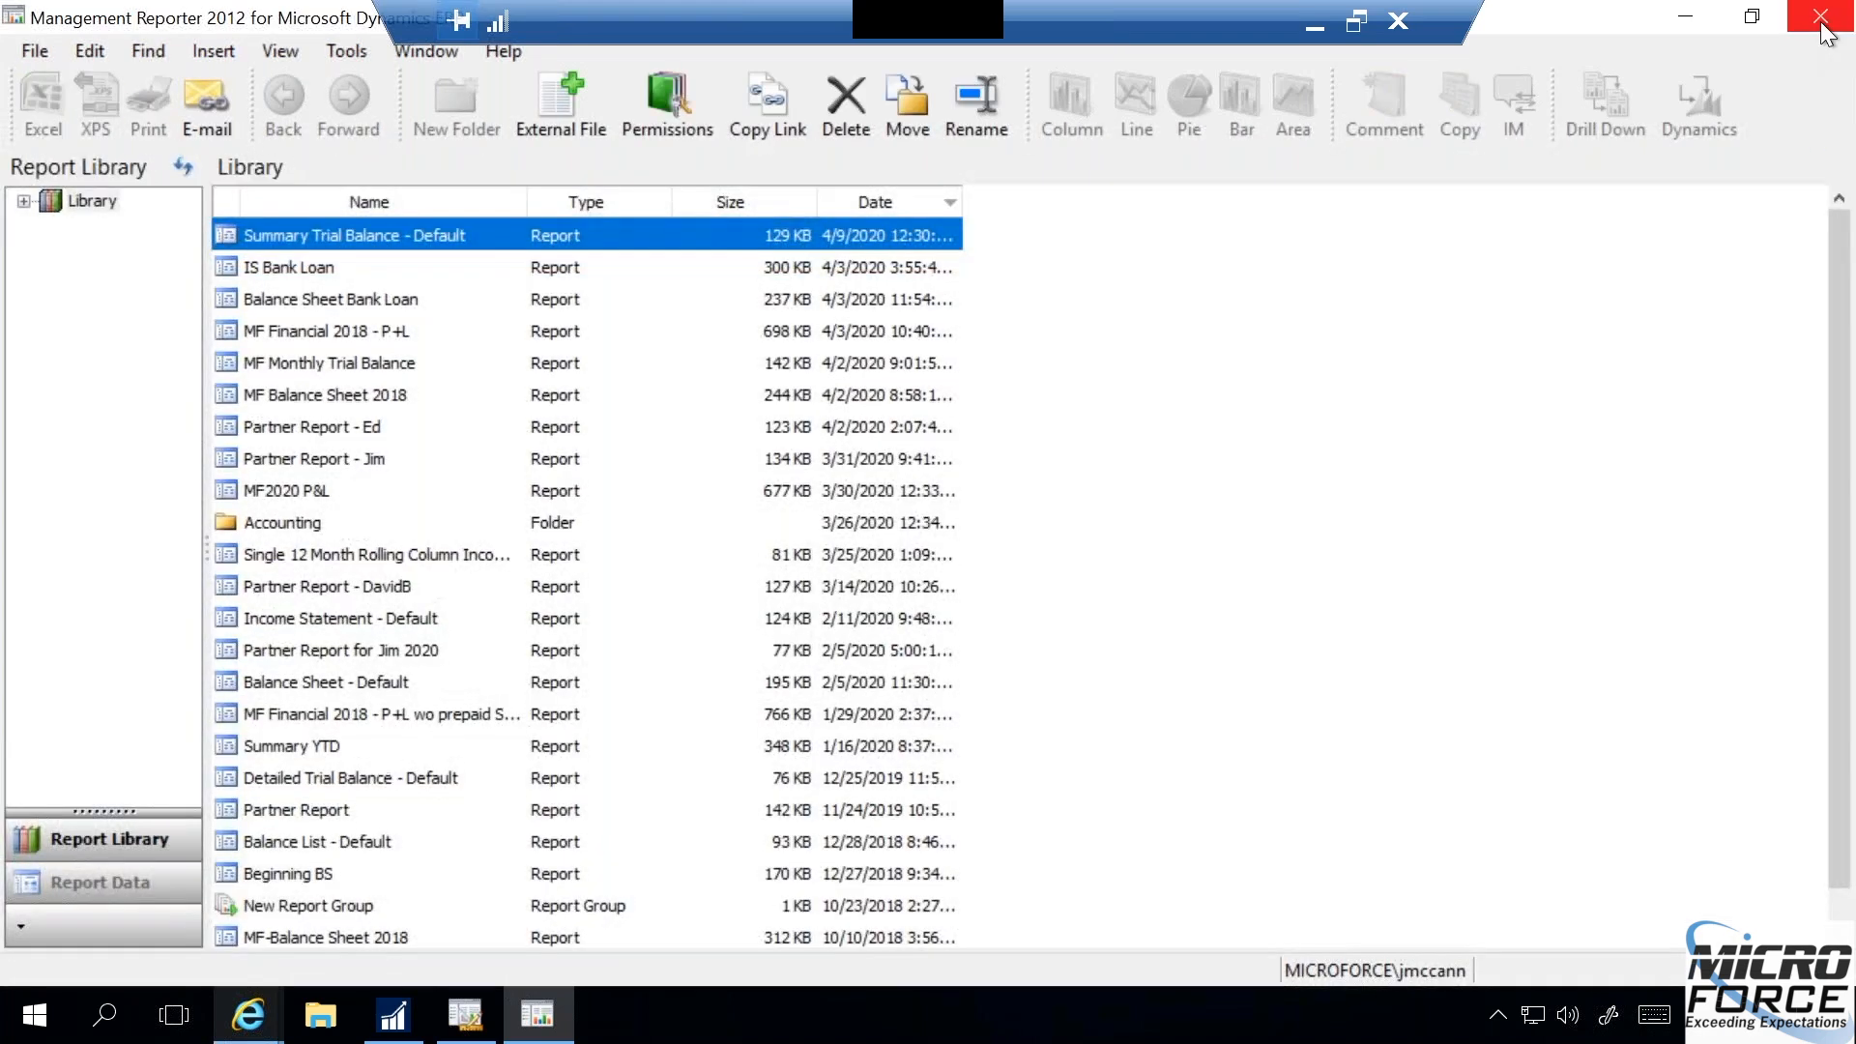
left_click(1824, 29)
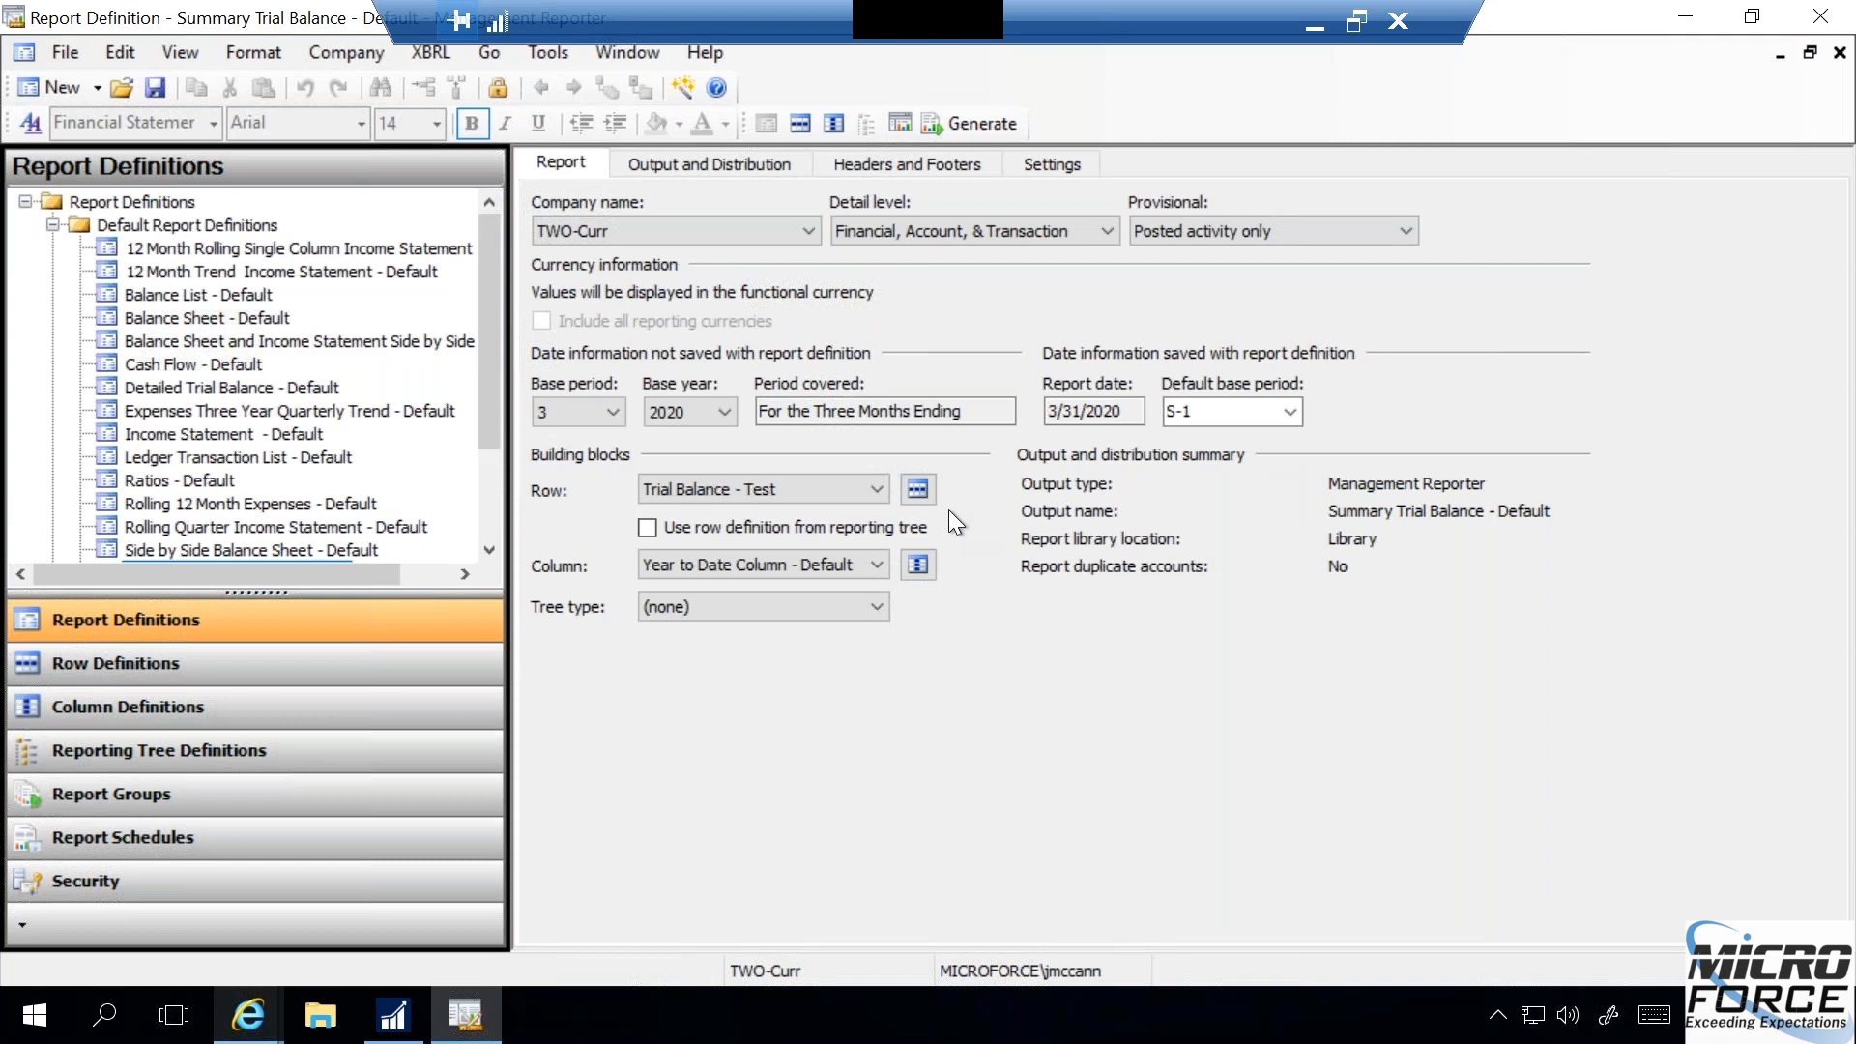
left_click(917, 489)
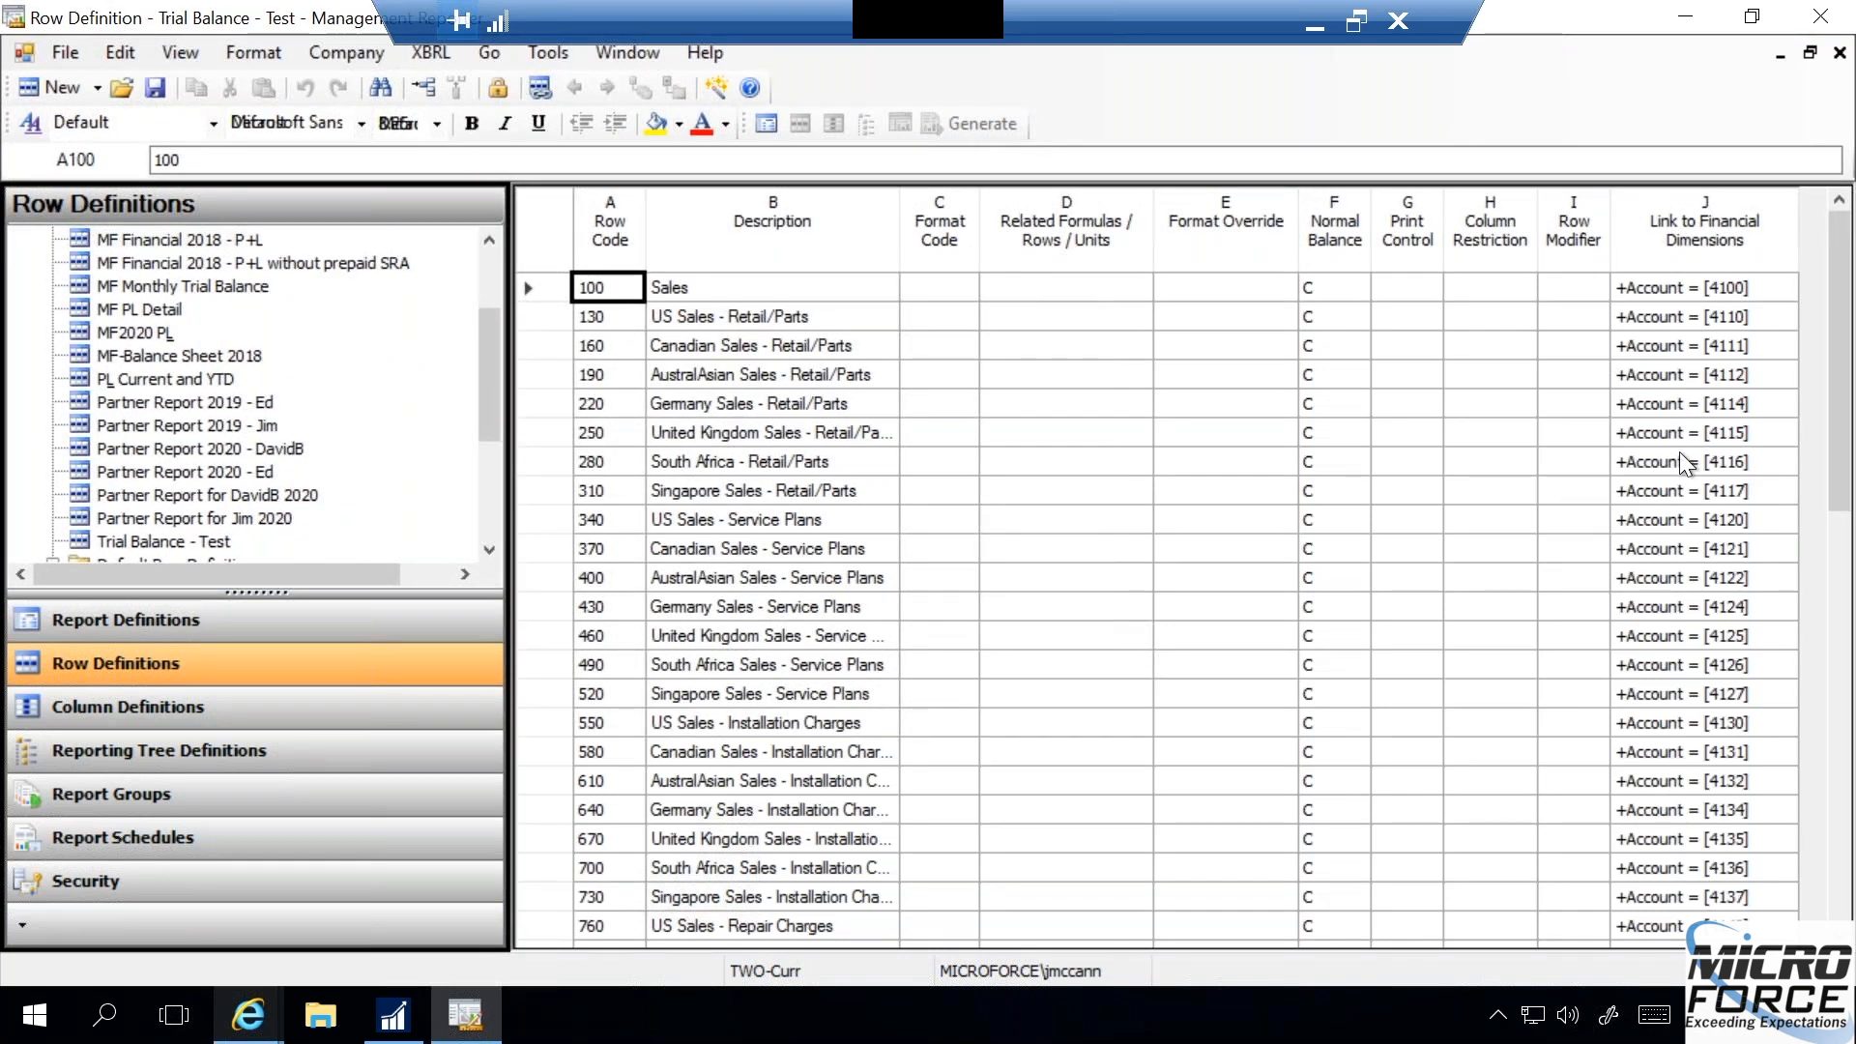
left_click(1839, 53)
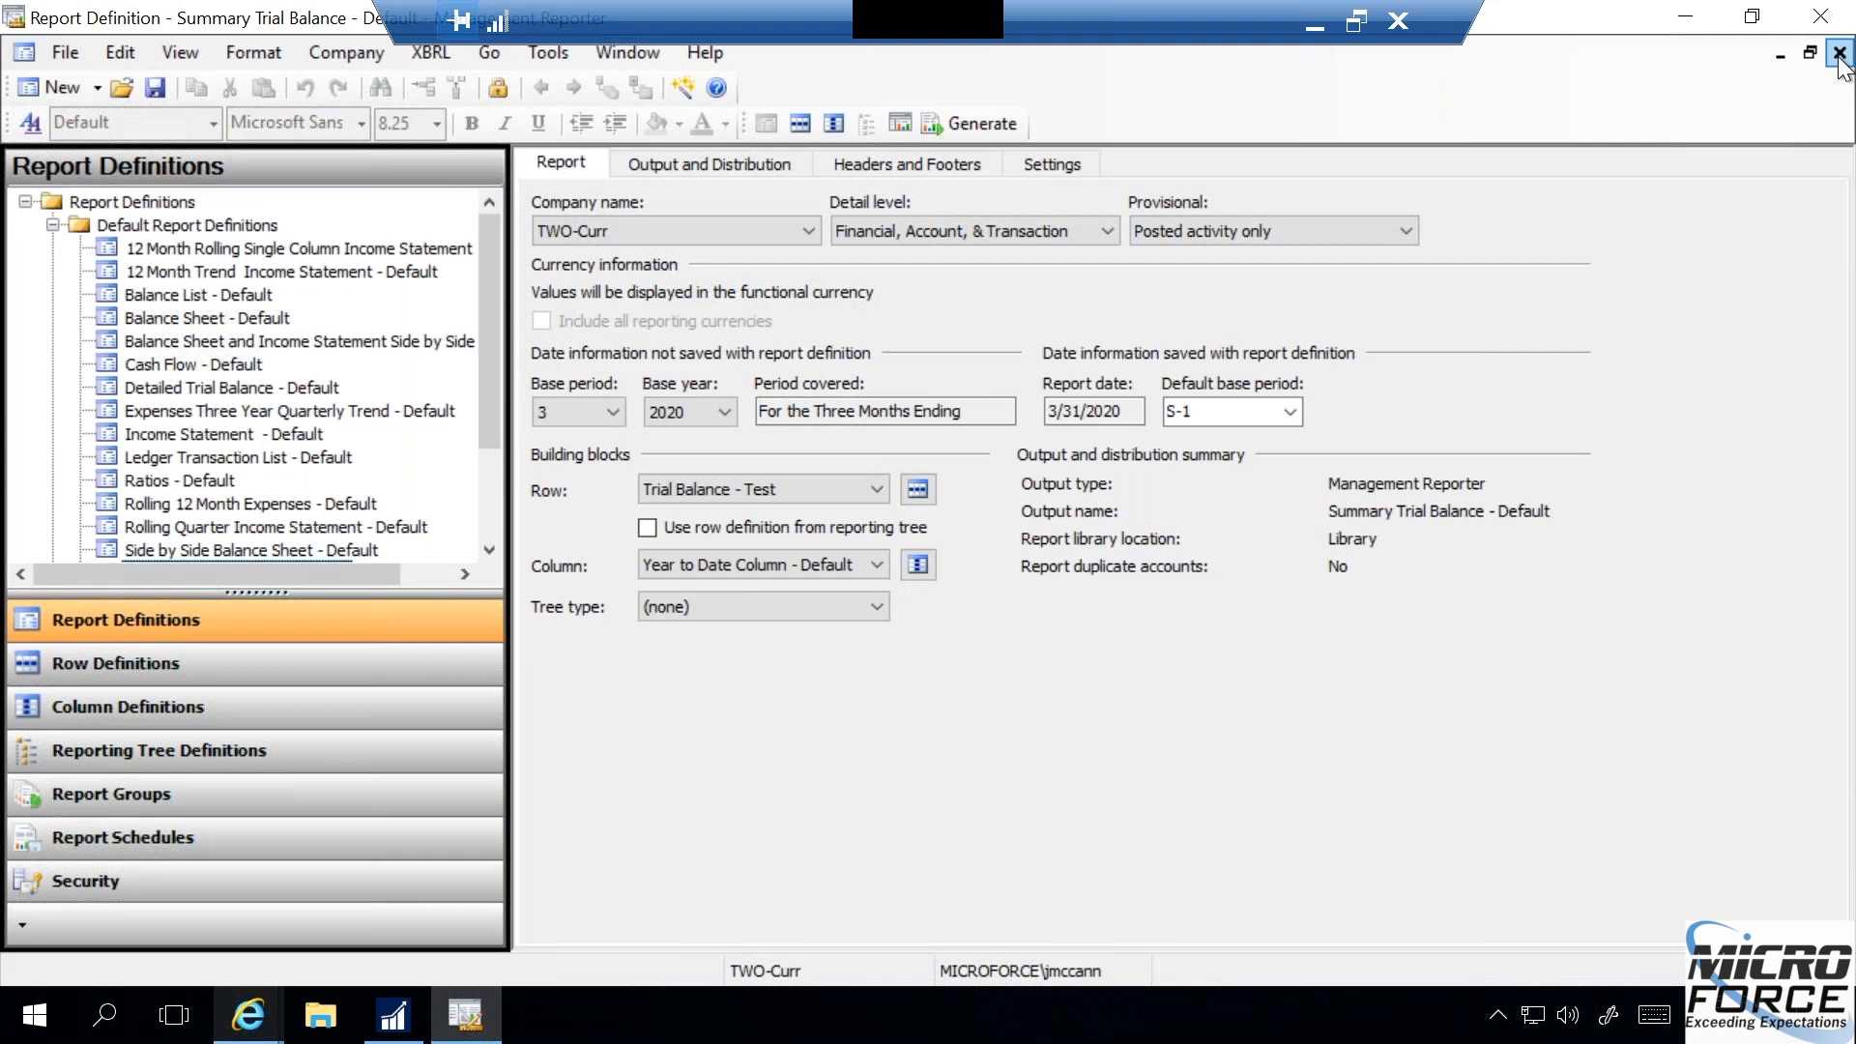
- Create a new row definition in the Row Definitions area
left_click(116, 663)
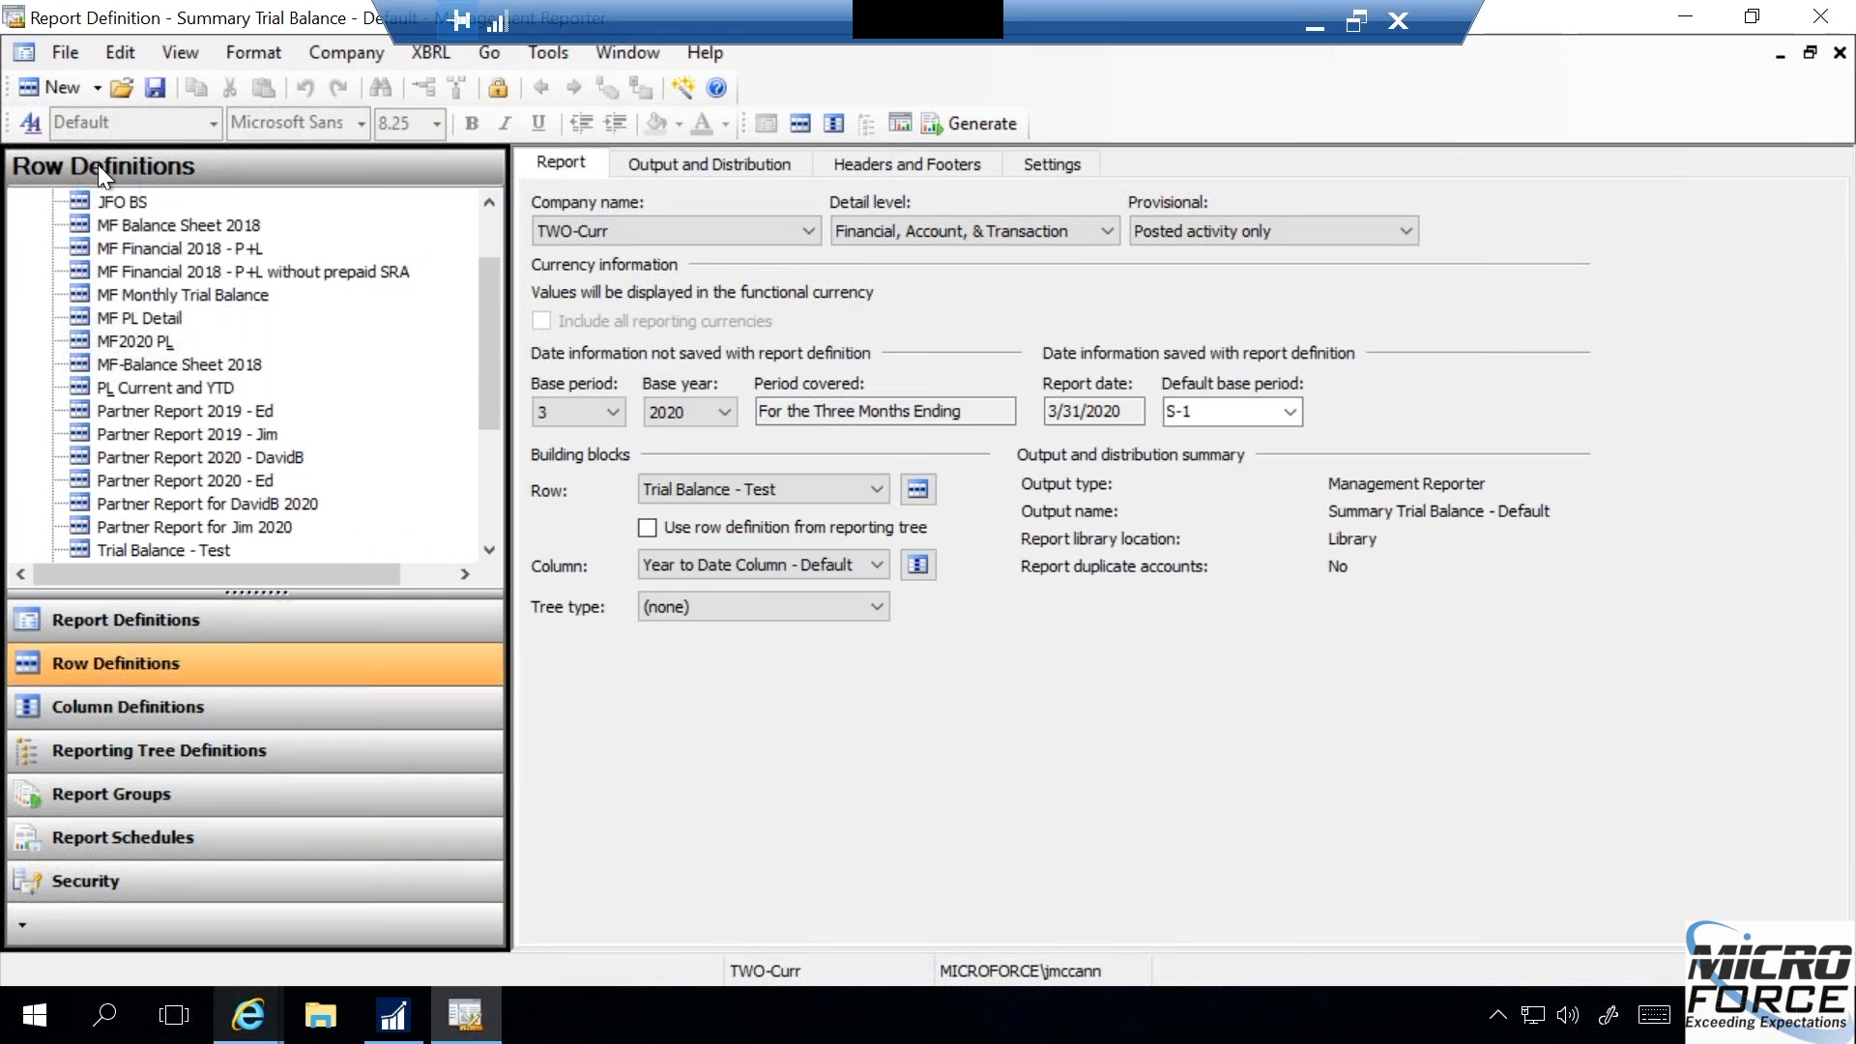
left_click(97, 88)
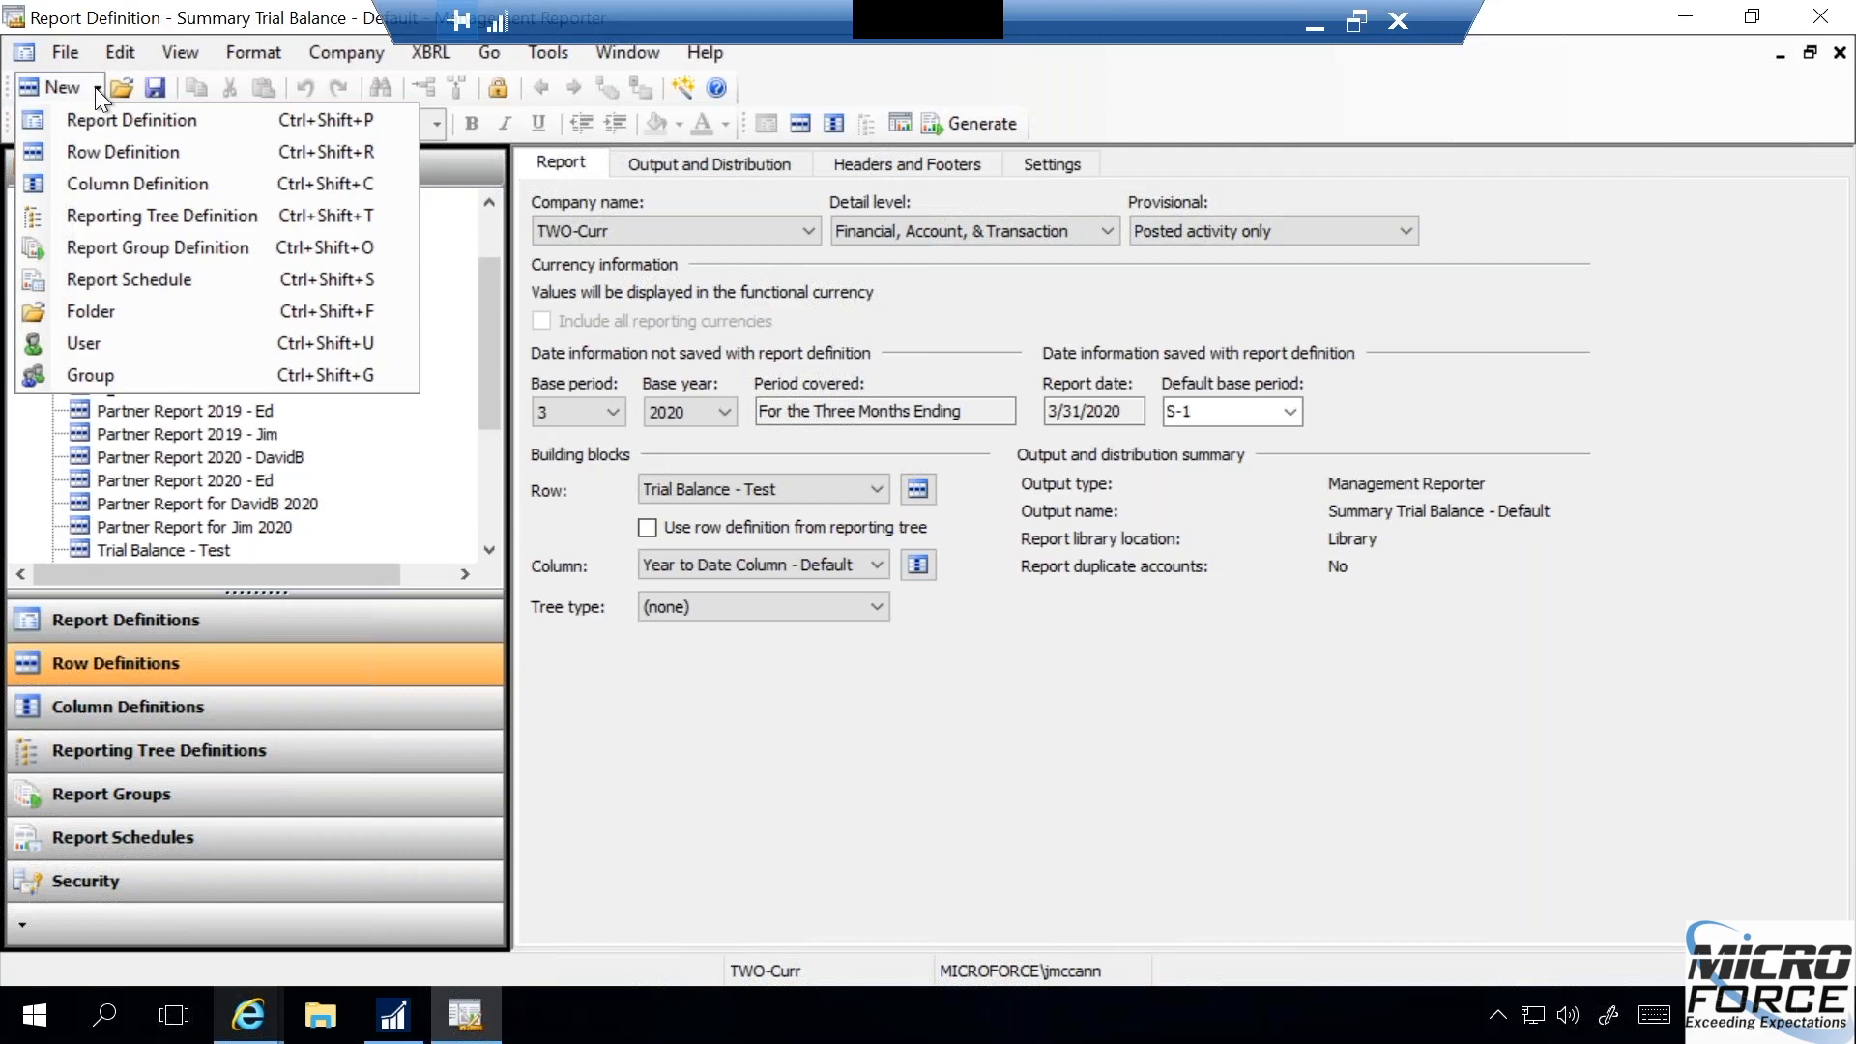
left_click(87, 153)
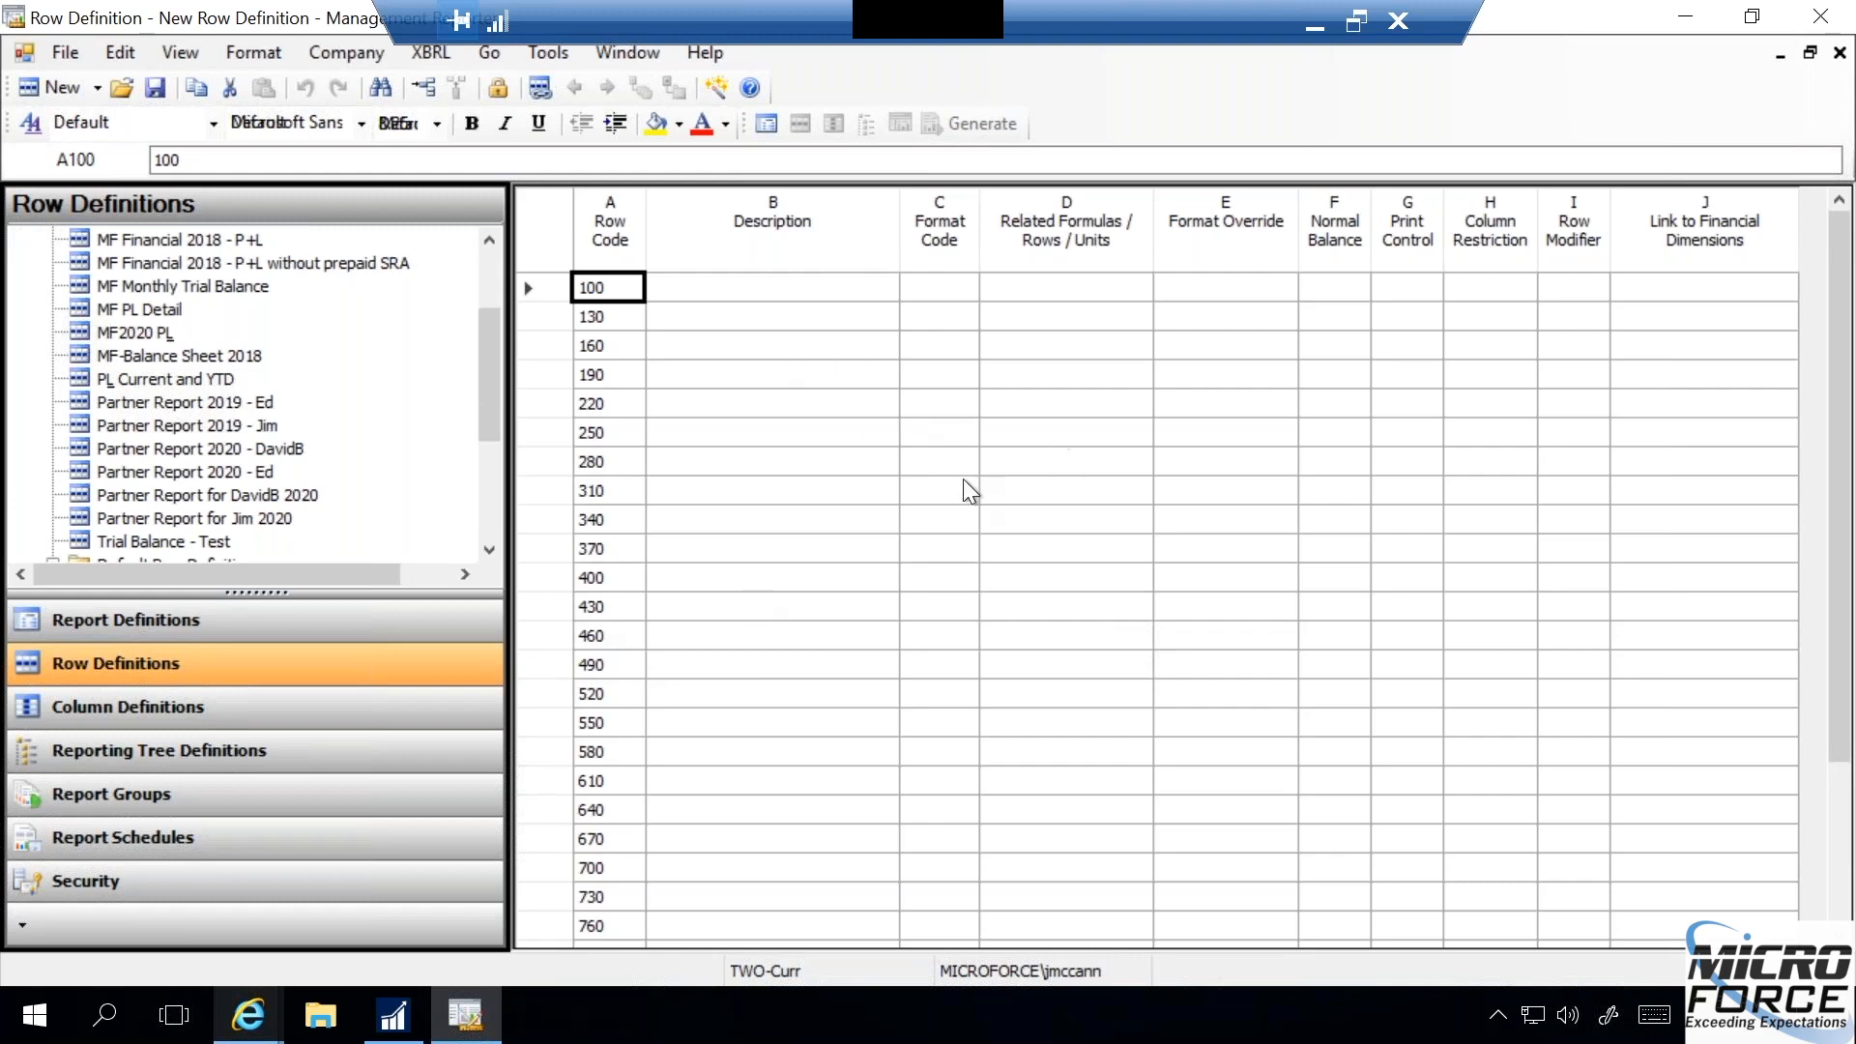
- Insert rows from dimensions for the Account dimension, using a range start of 4100 and a range end of 4183
left_click(120, 52)
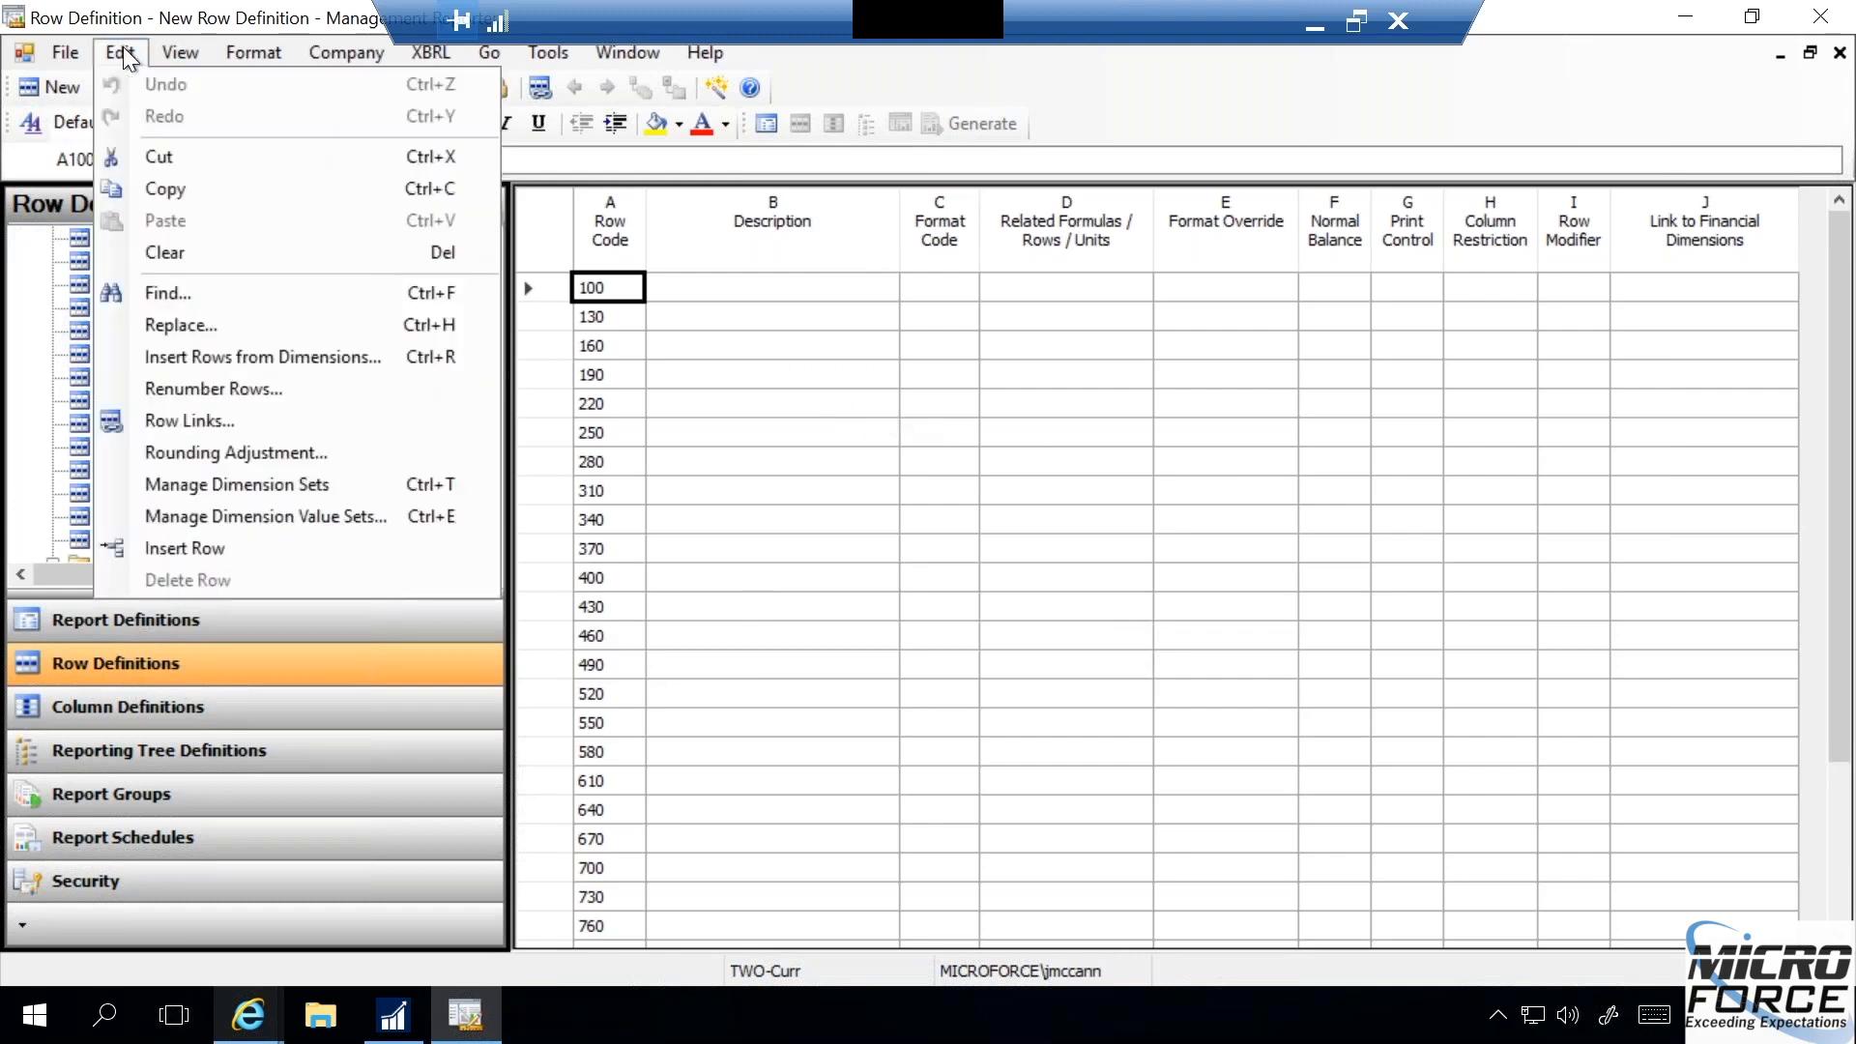
left_click(287, 355)
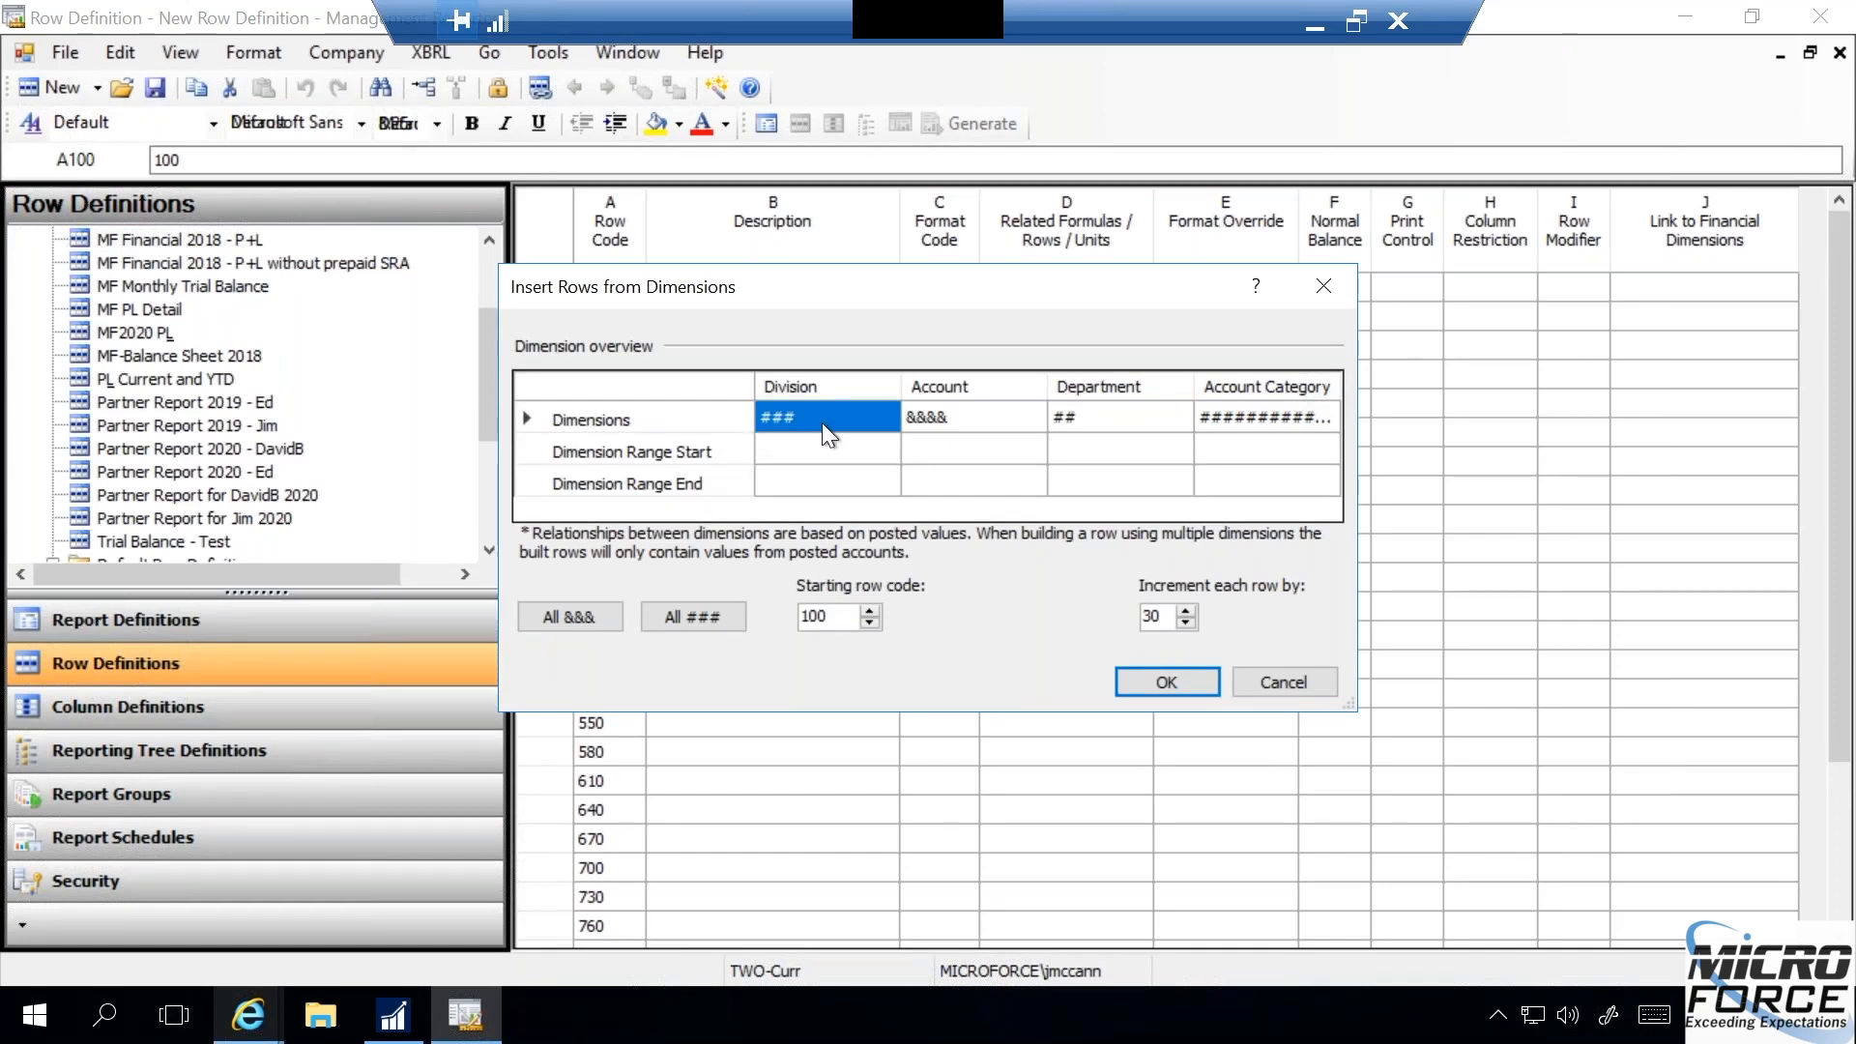
left_click(949, 418)
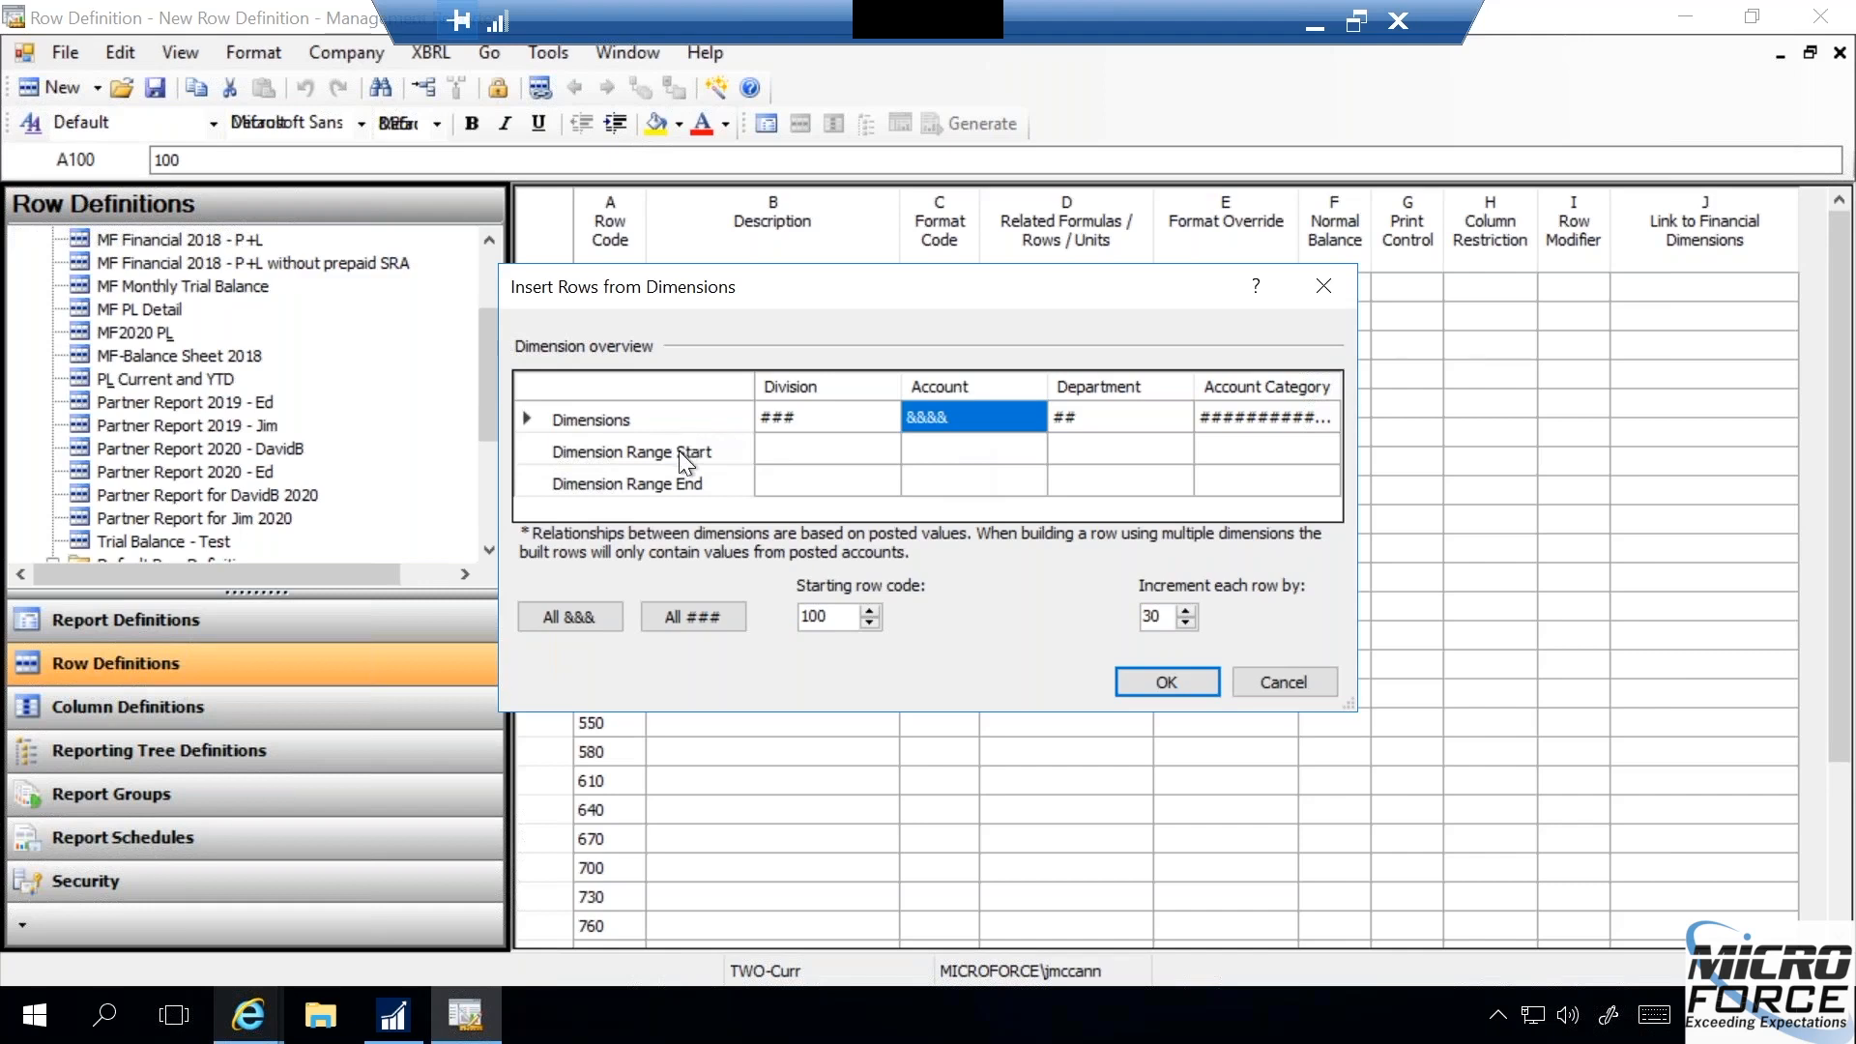
left_click(949, 450)
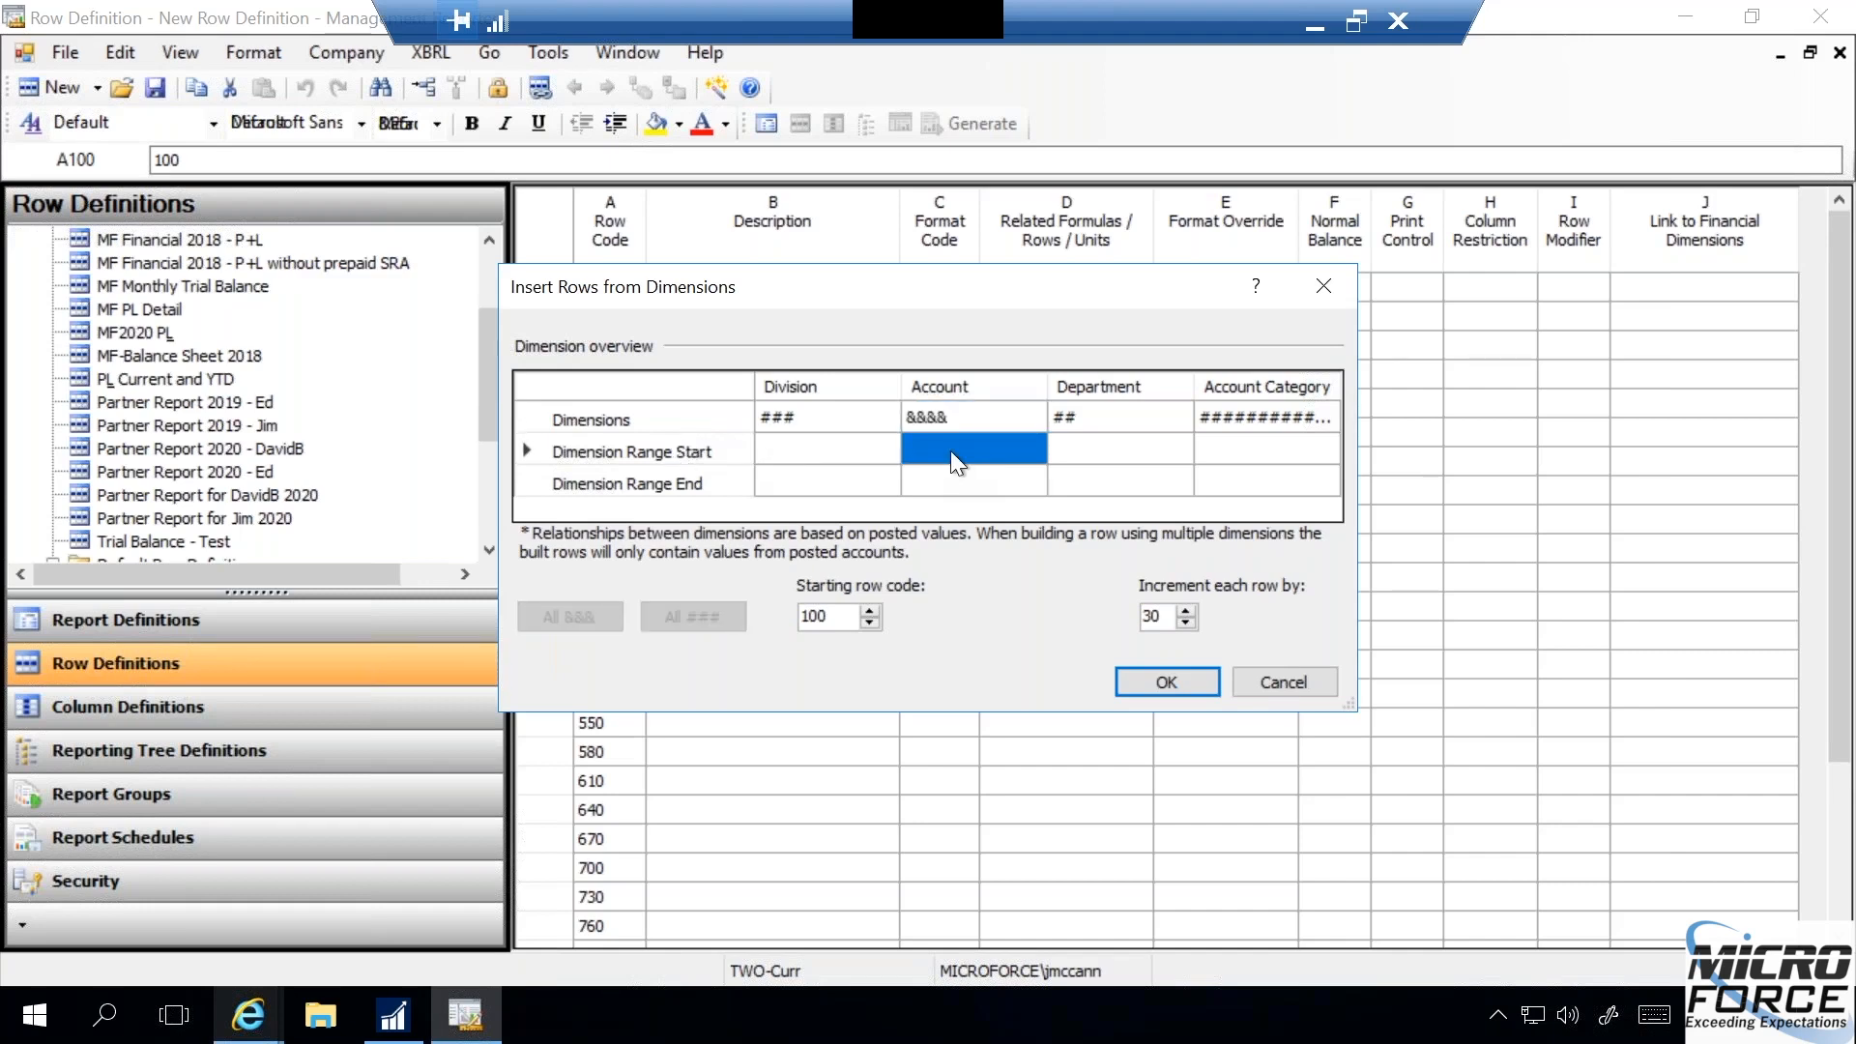
type("4100")
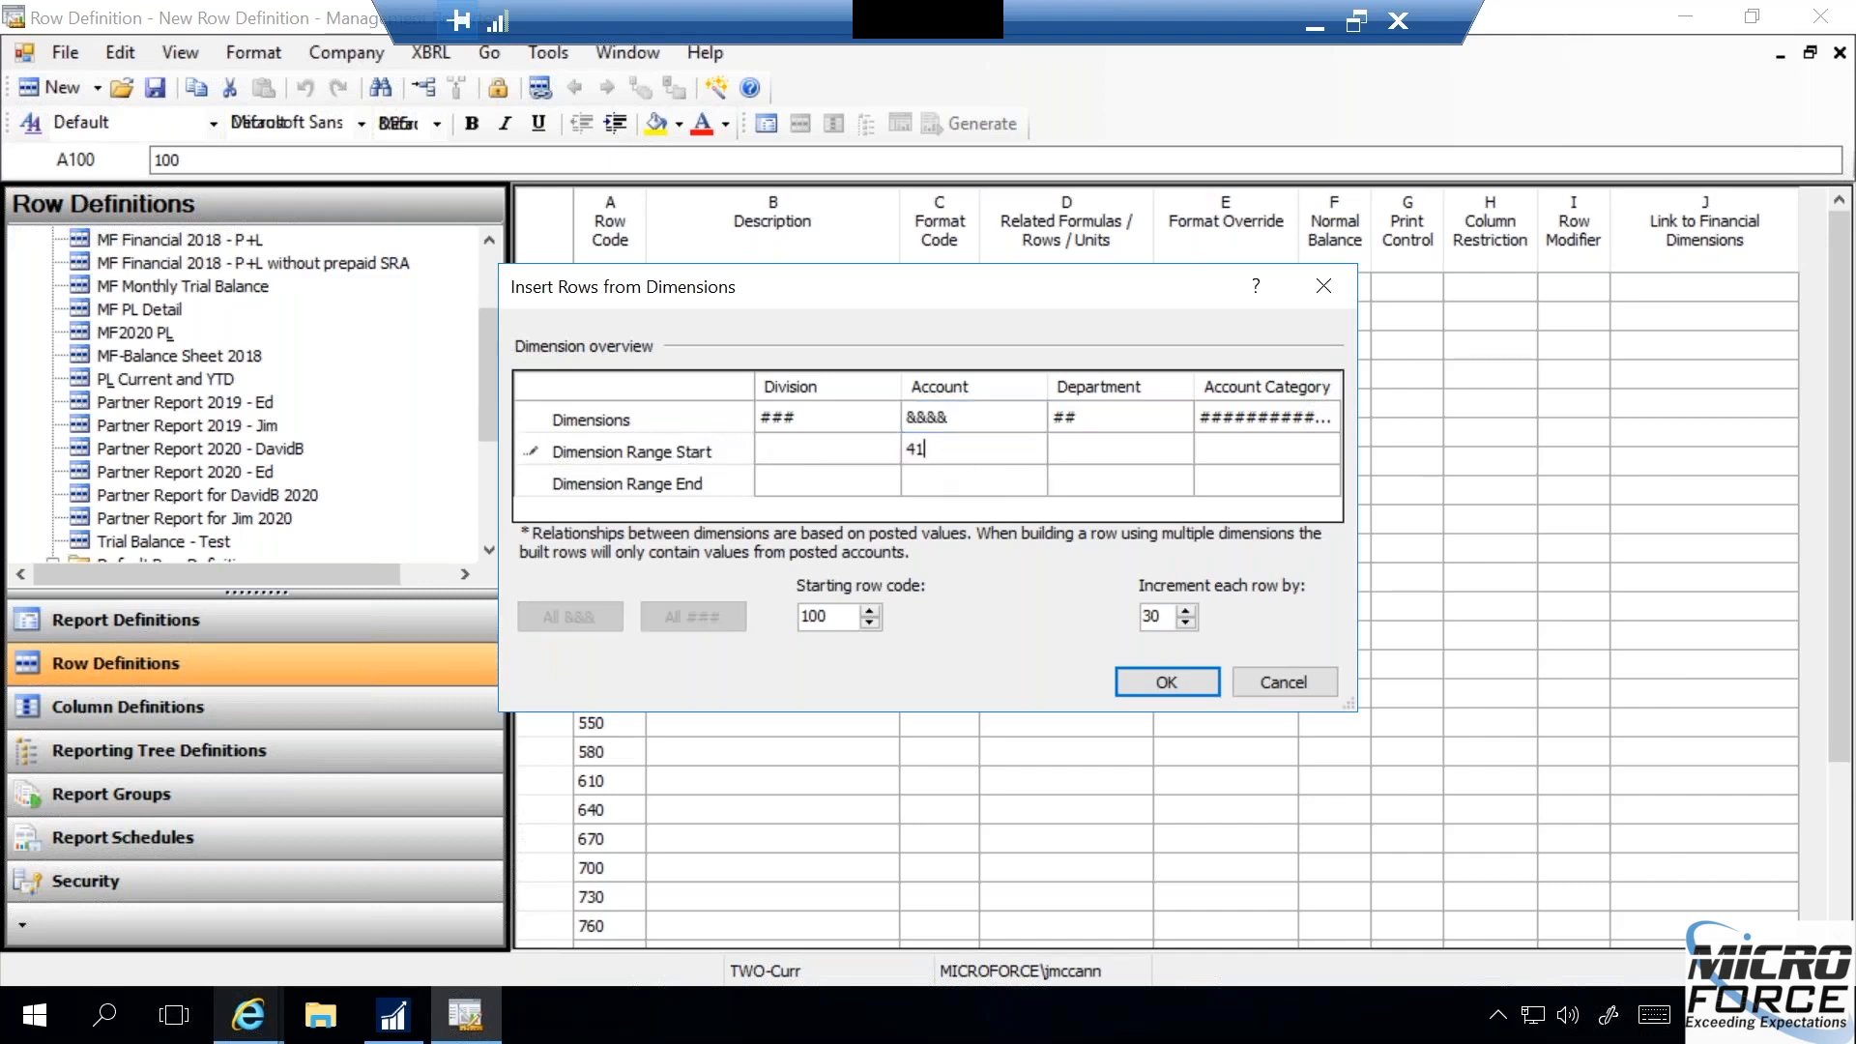
left_click(945, 480)
type("4183")
left_click(1169, 682)
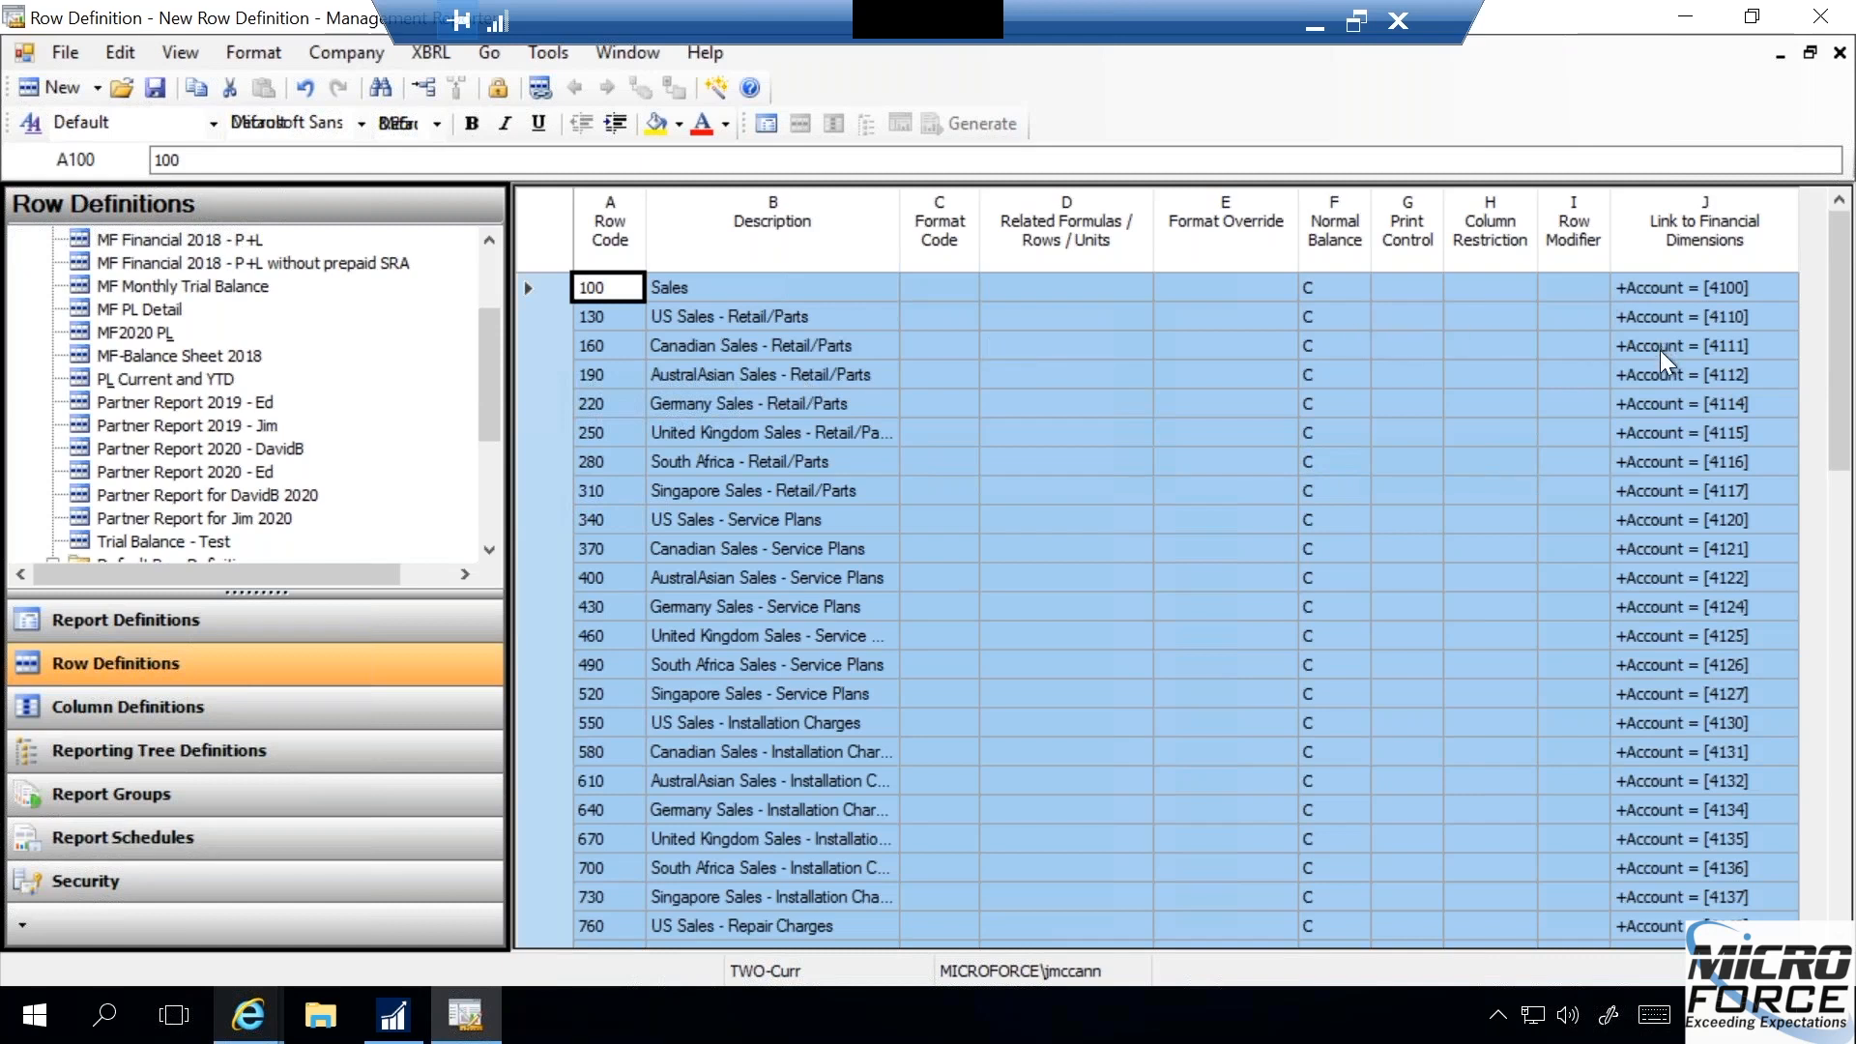
- Set the format code of row 1090, just below the inserted account rows, to --- (Underscore amounts)
left_click(1841, 687)
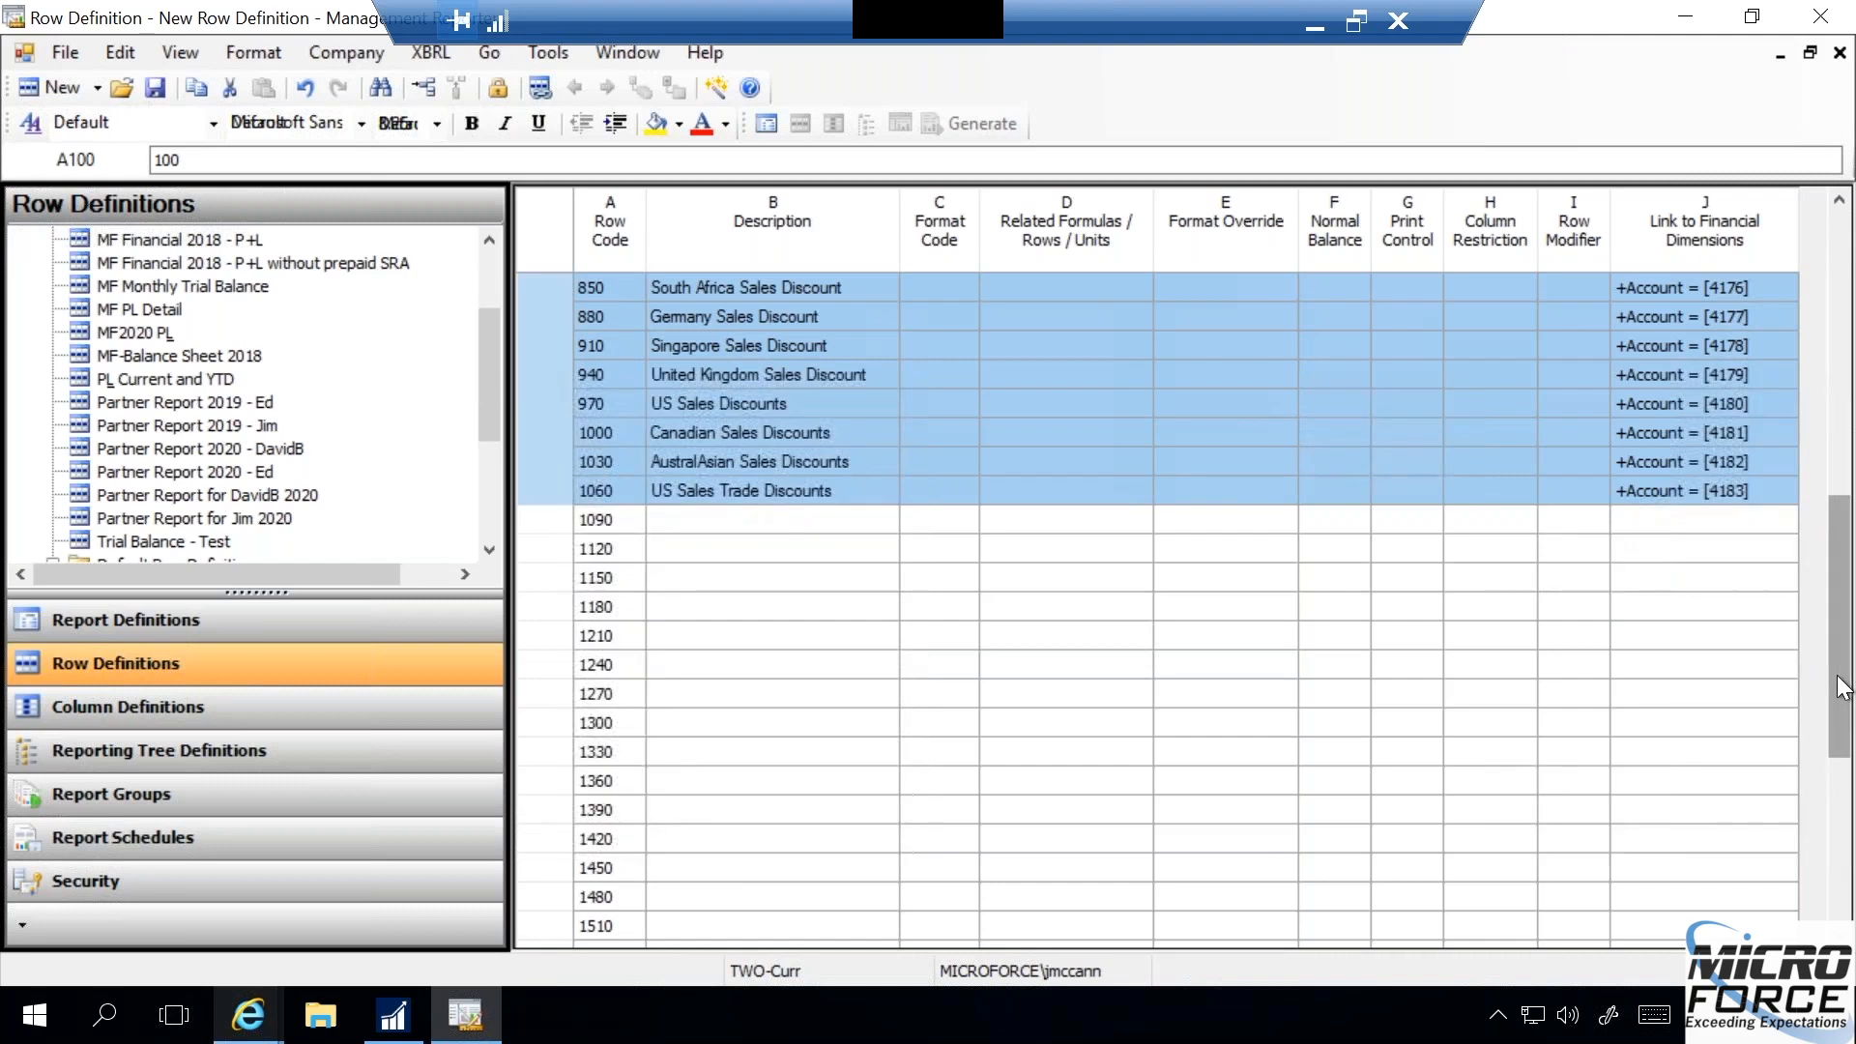
left_click(939, 524)
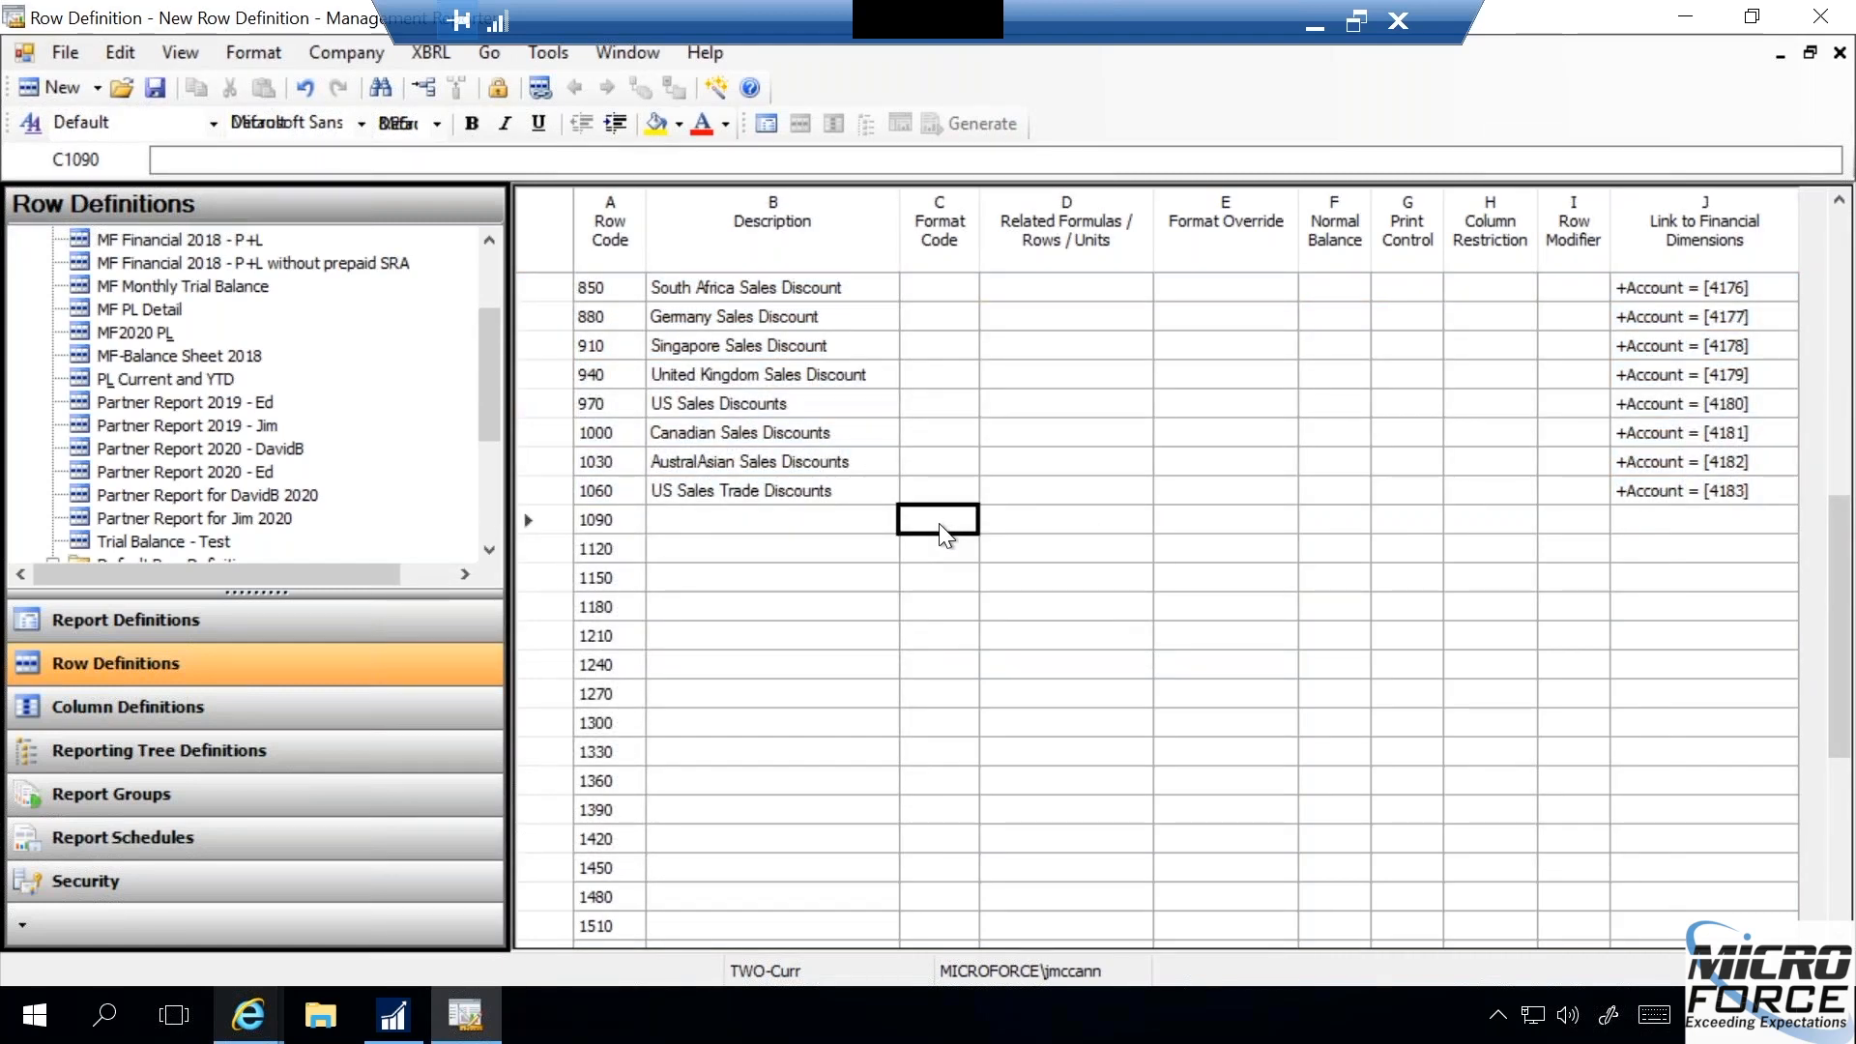
left_click(937, 524)
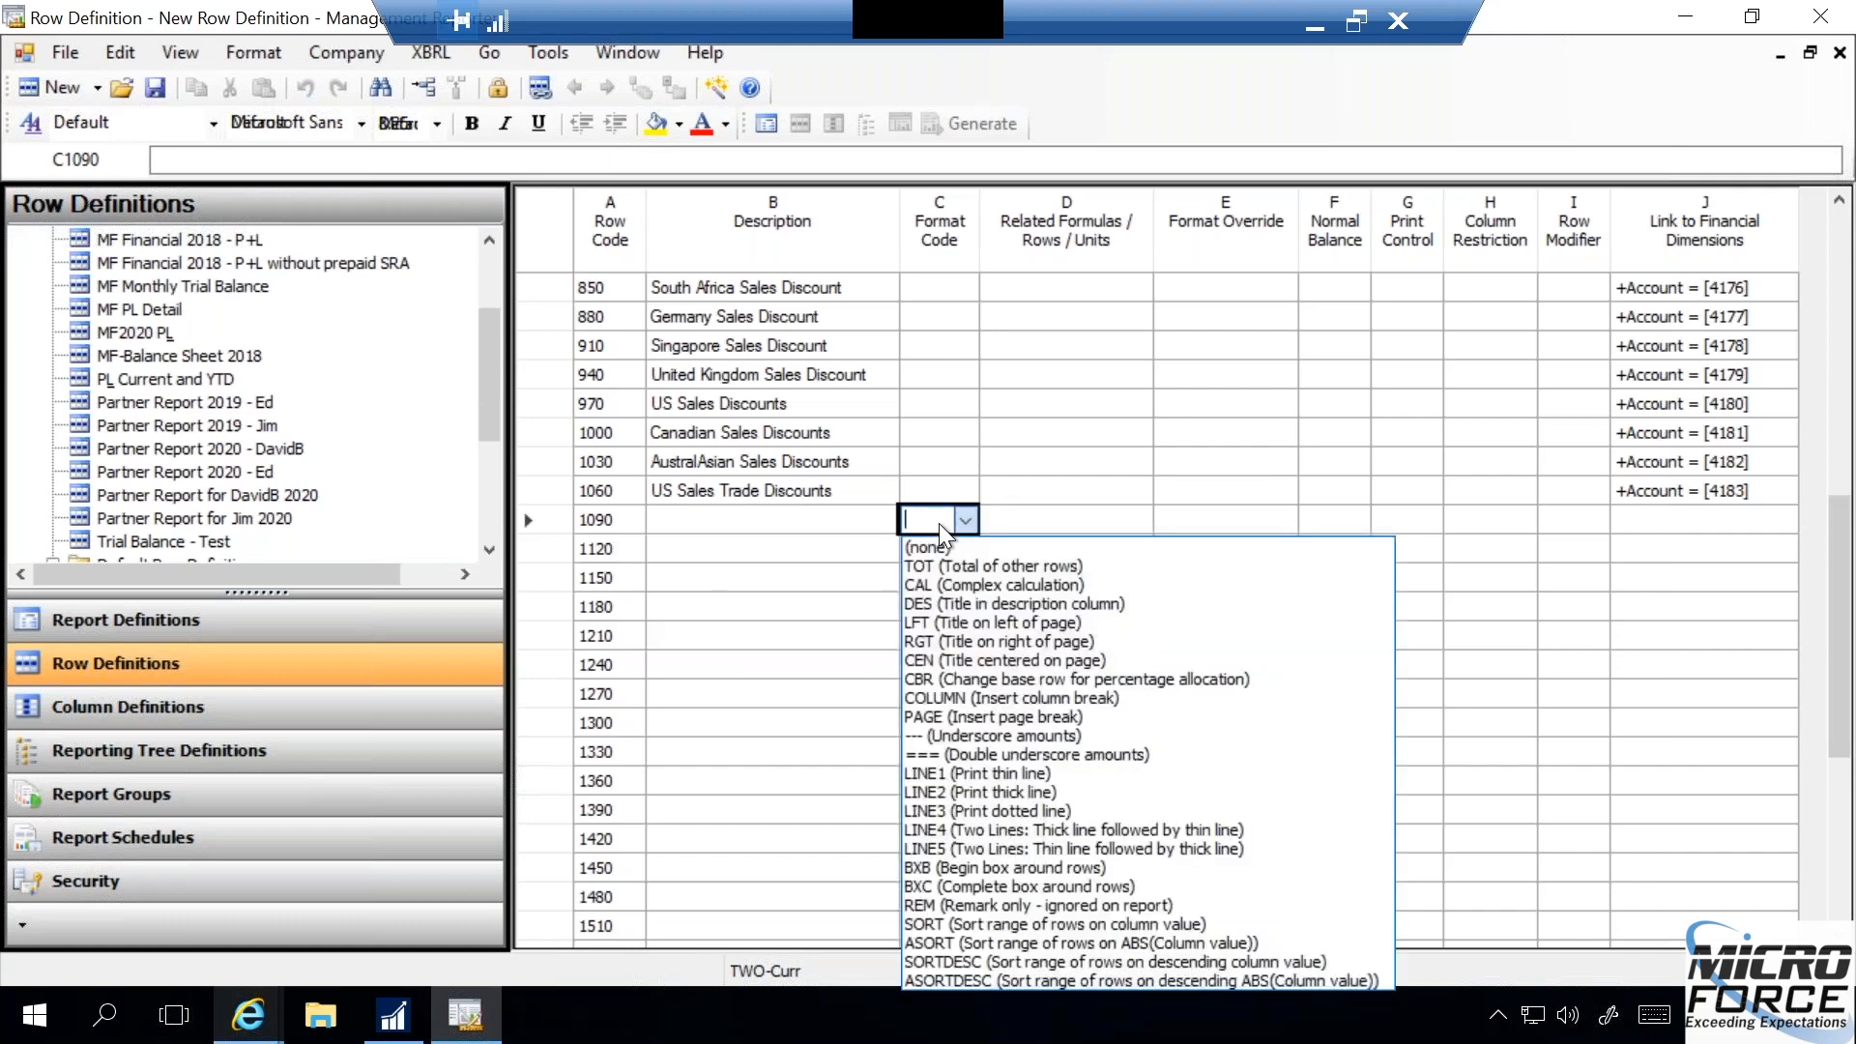
left_click(919, 734)
left_click(919, 732)
- Make row 1120 a total row with format code TOT and the related rows formula 100:1060
left_click(927, 553)
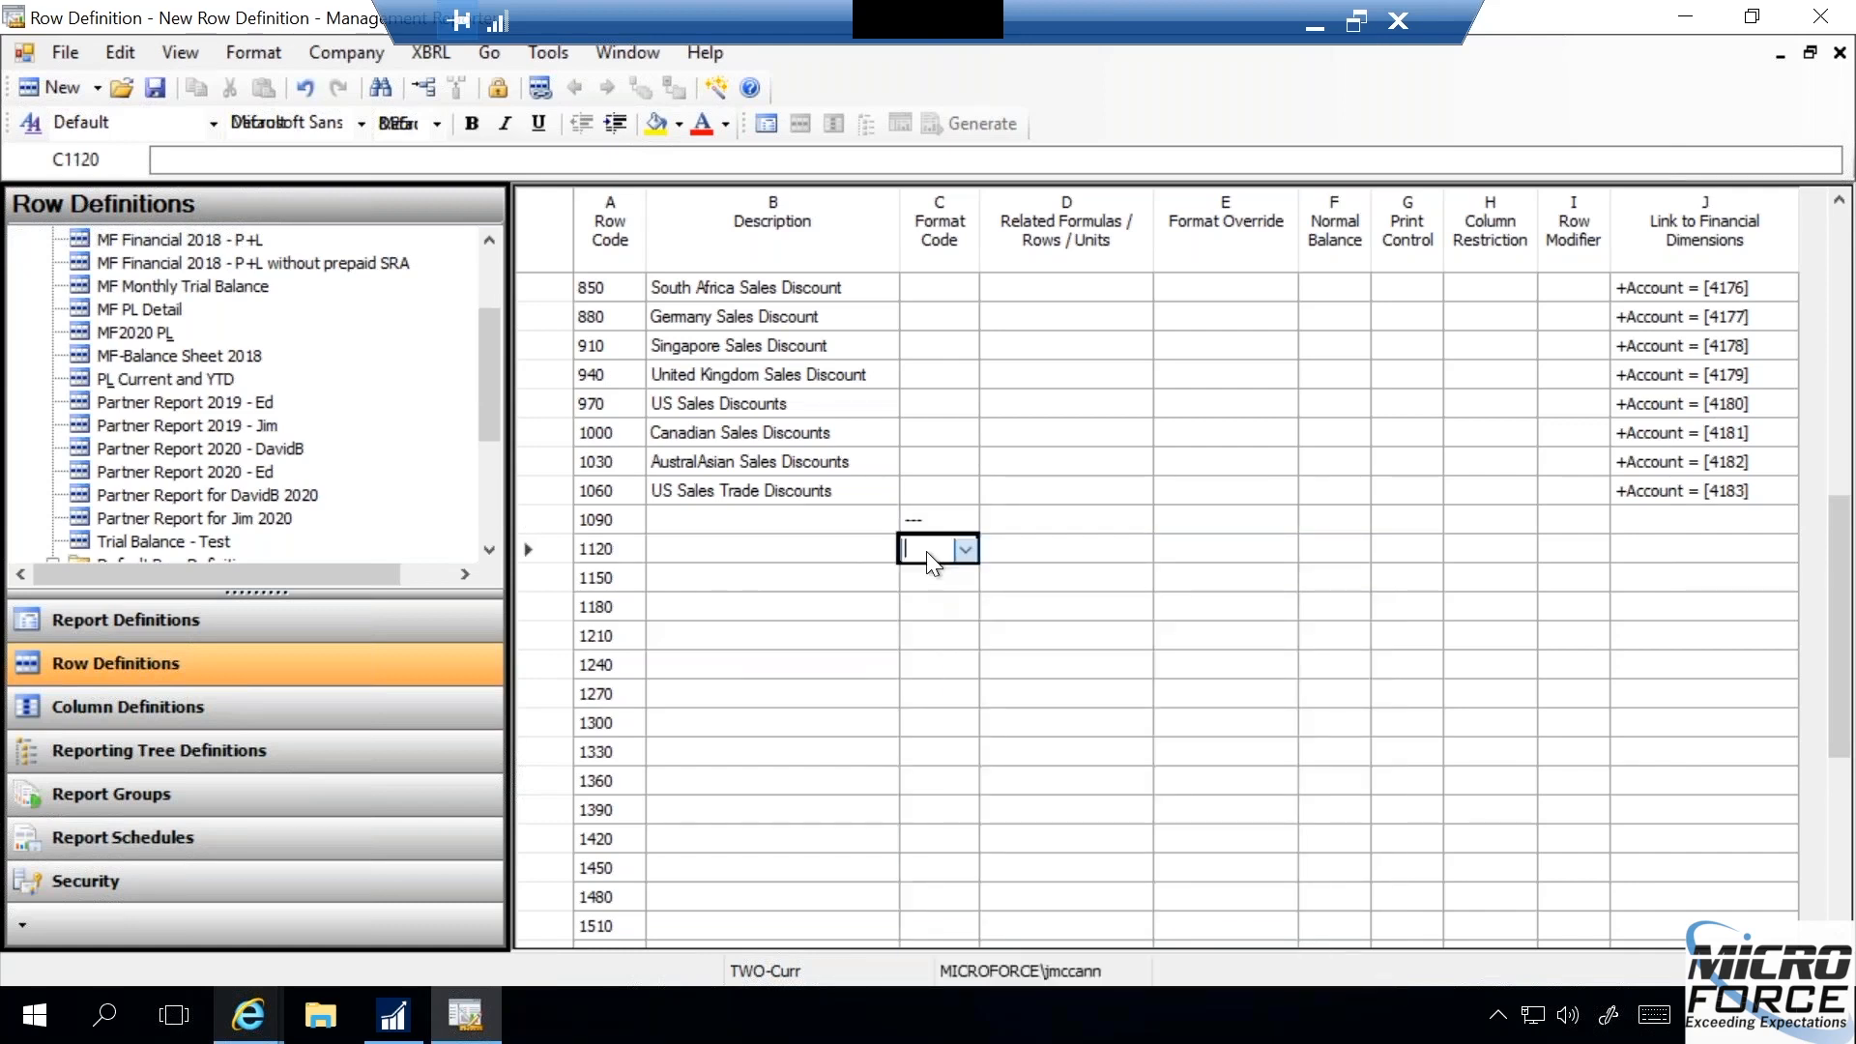
left_click(925, 595)
left_click(925, 605)
left_click(1034, 555)
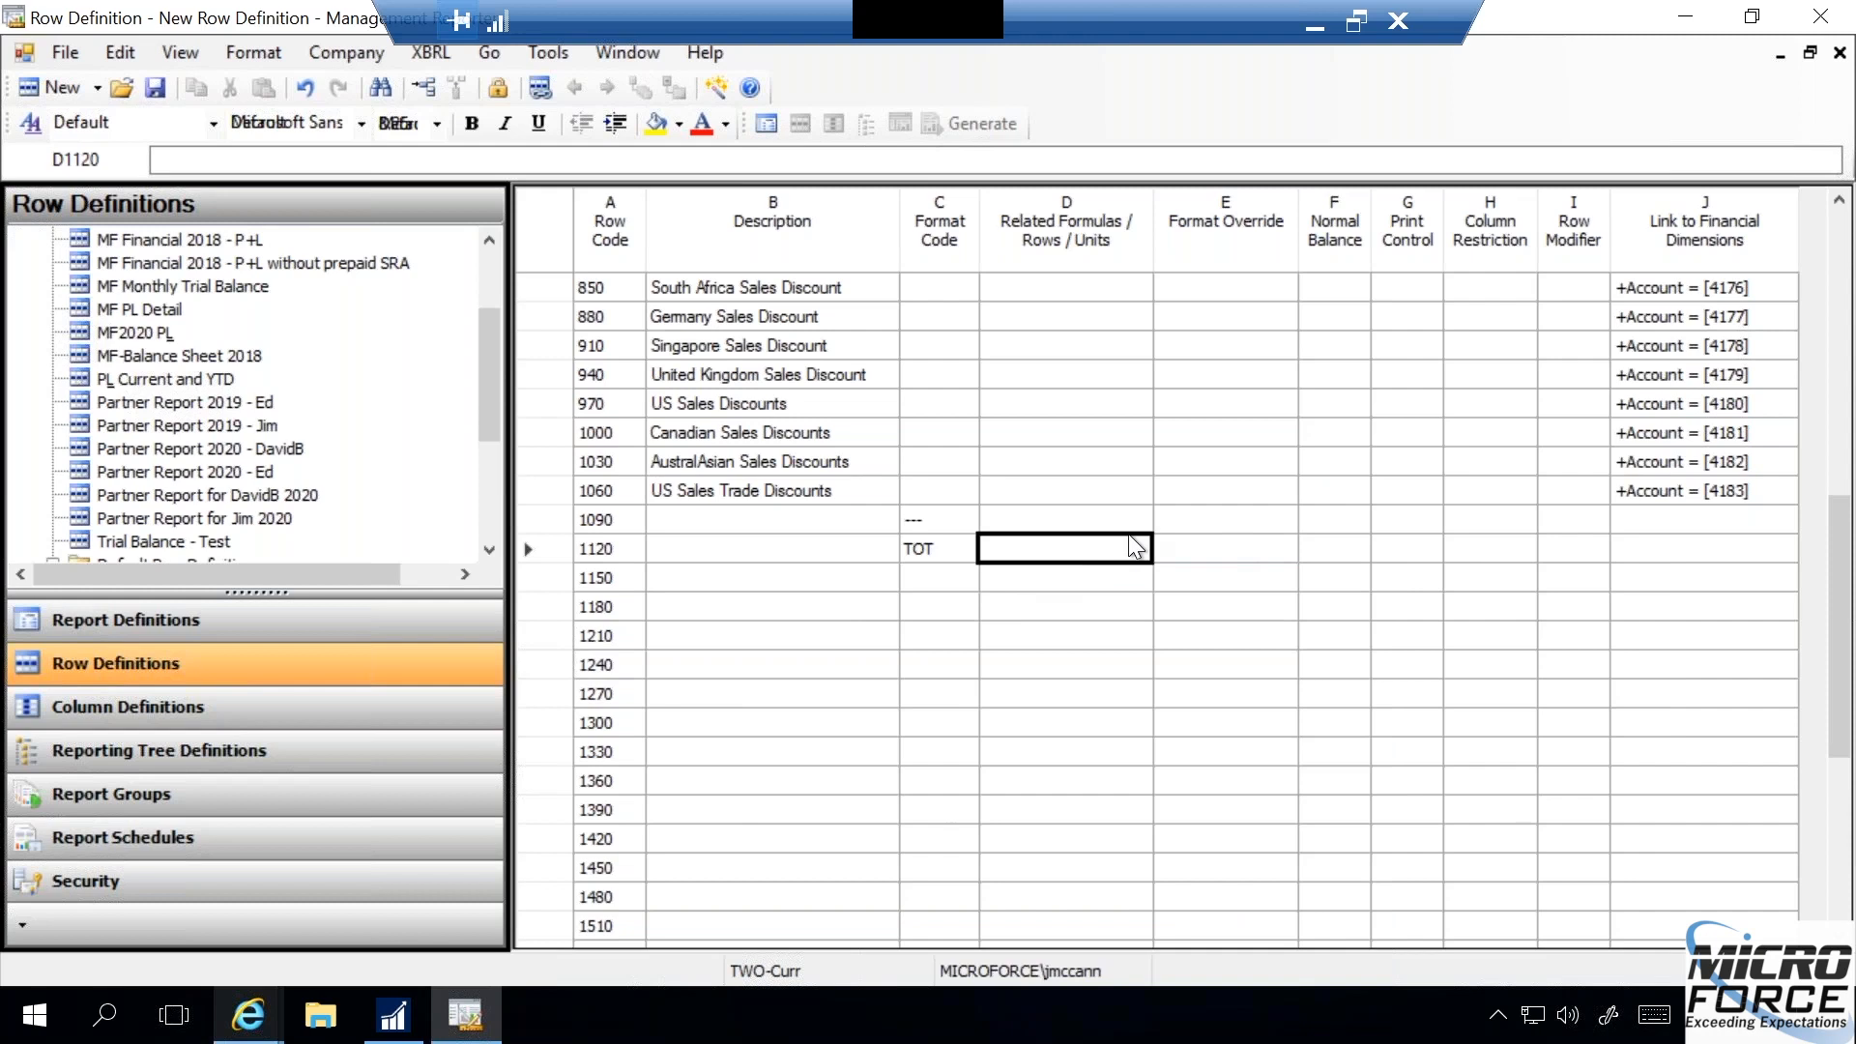
type("100")
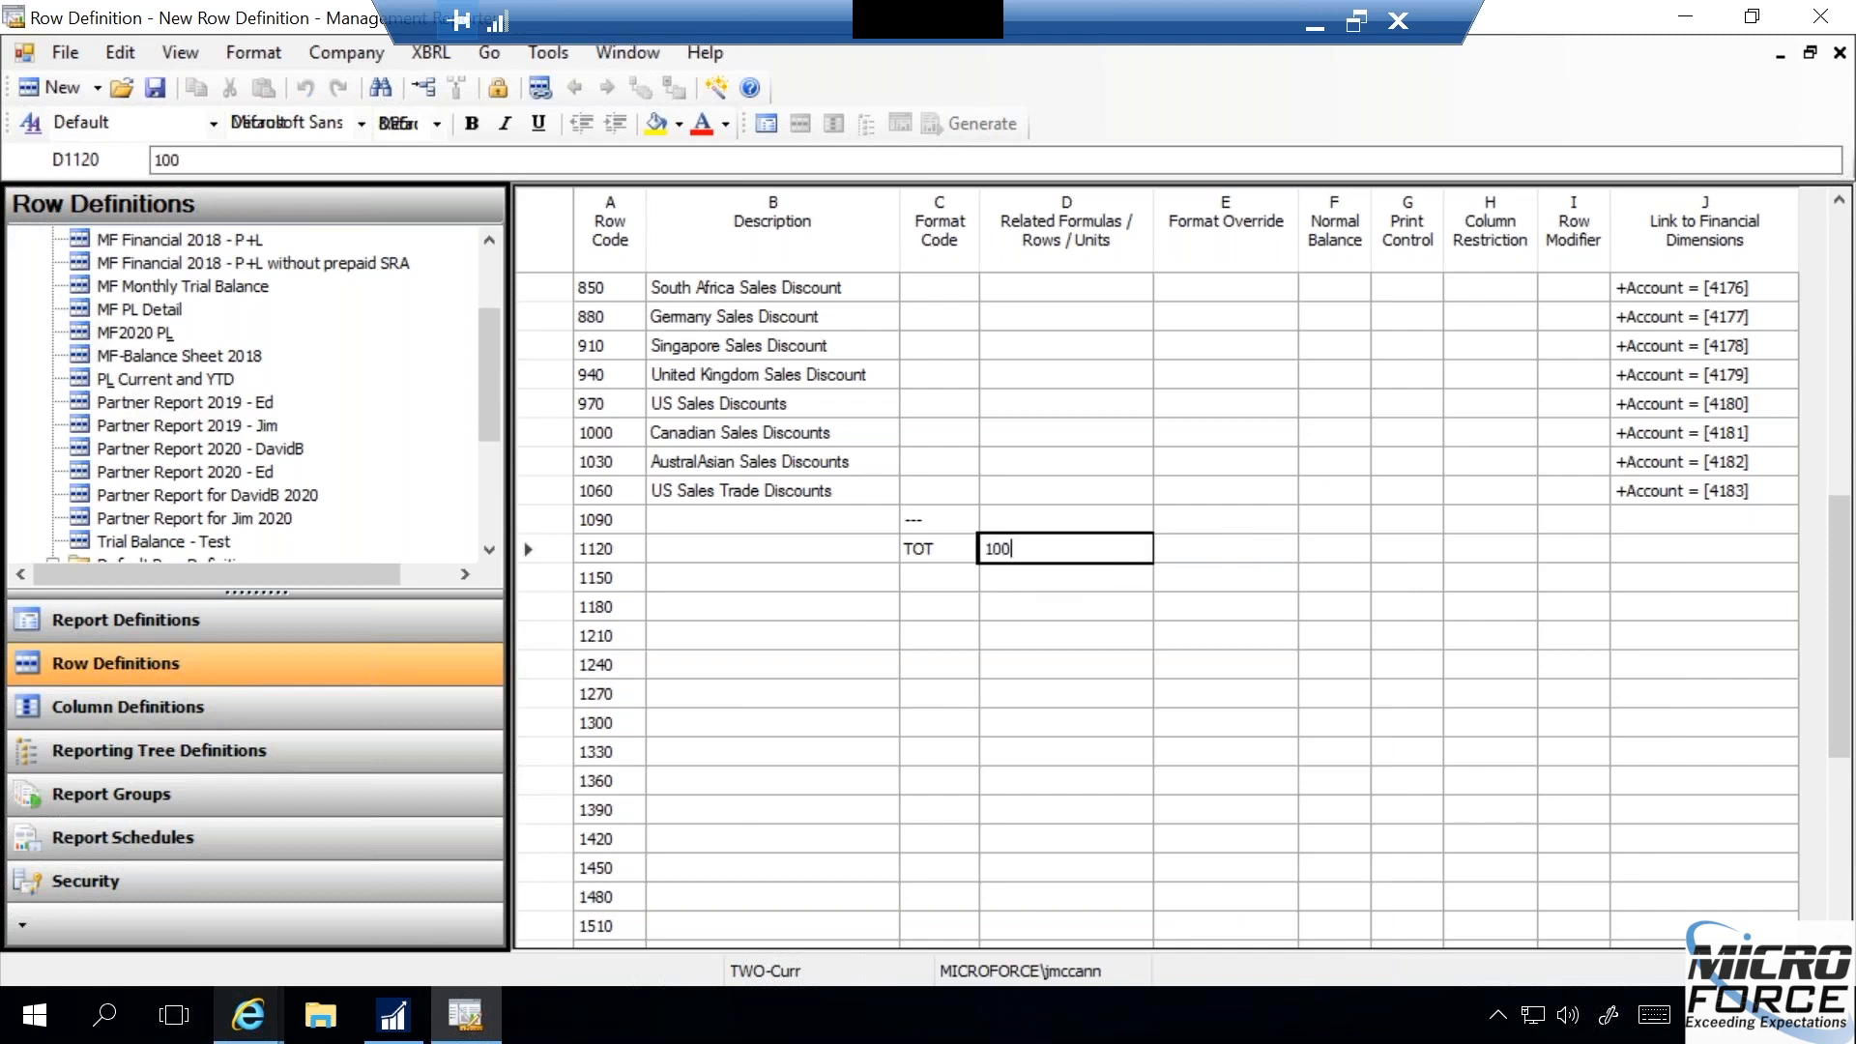
type(":1060")
key("Return")
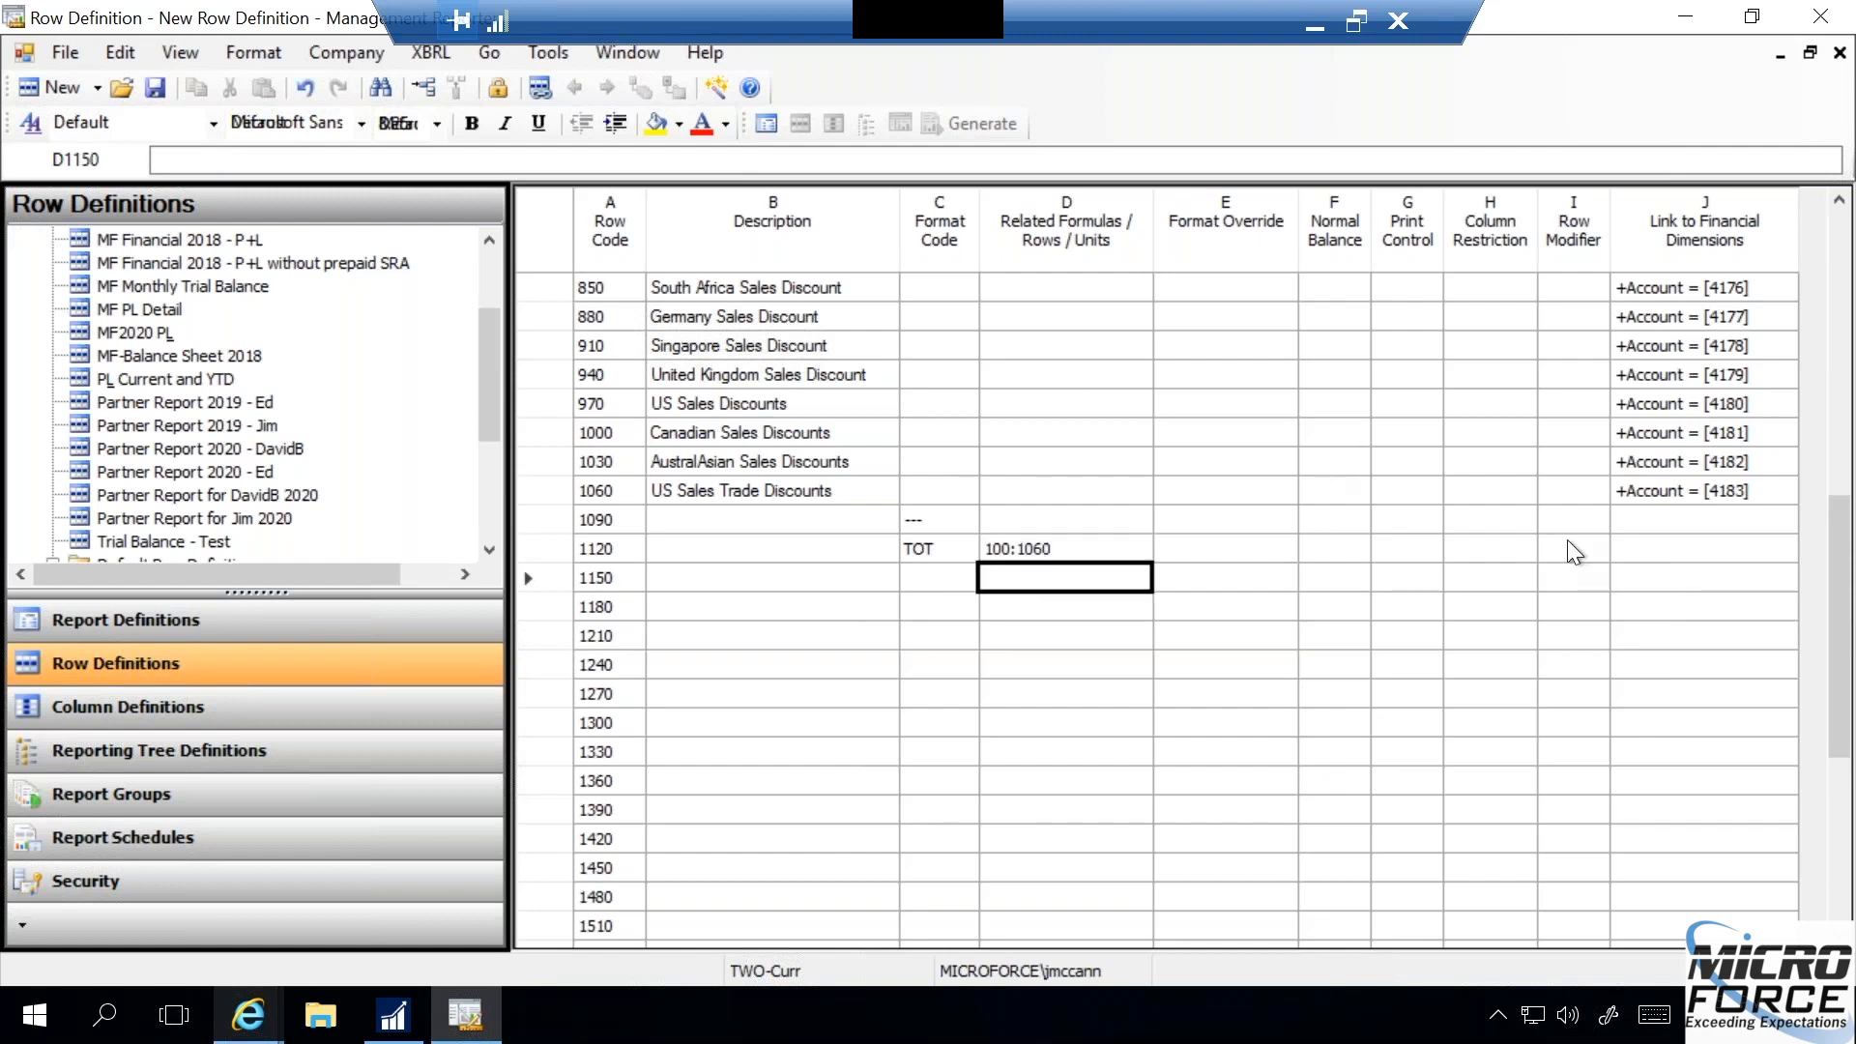